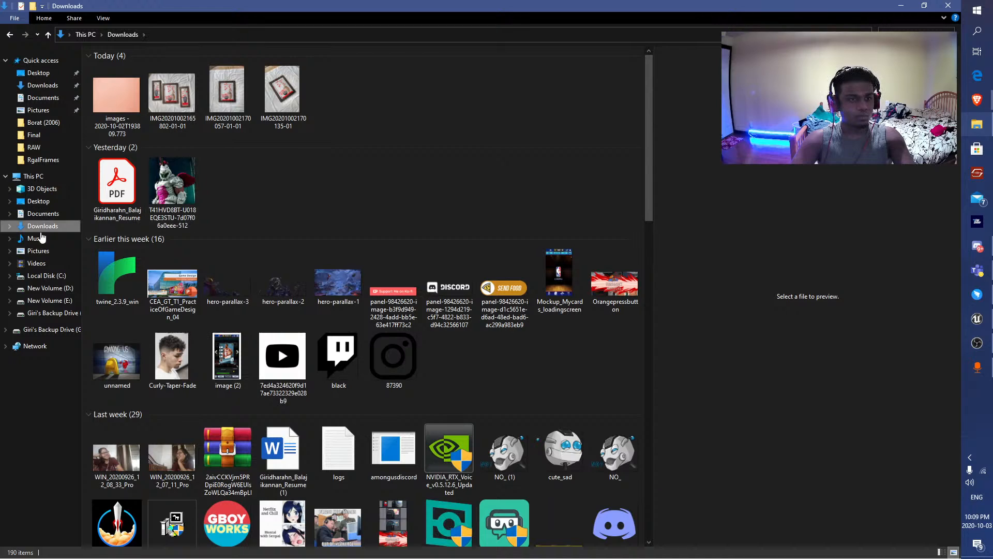
Open the TOM - Lookup workbook from the Docs folder of TomatoStory on drive D.
{"action": "left_click", "coordinate": [45, 275]}
{"action": "left_click", "coordinate": [48, 288]}
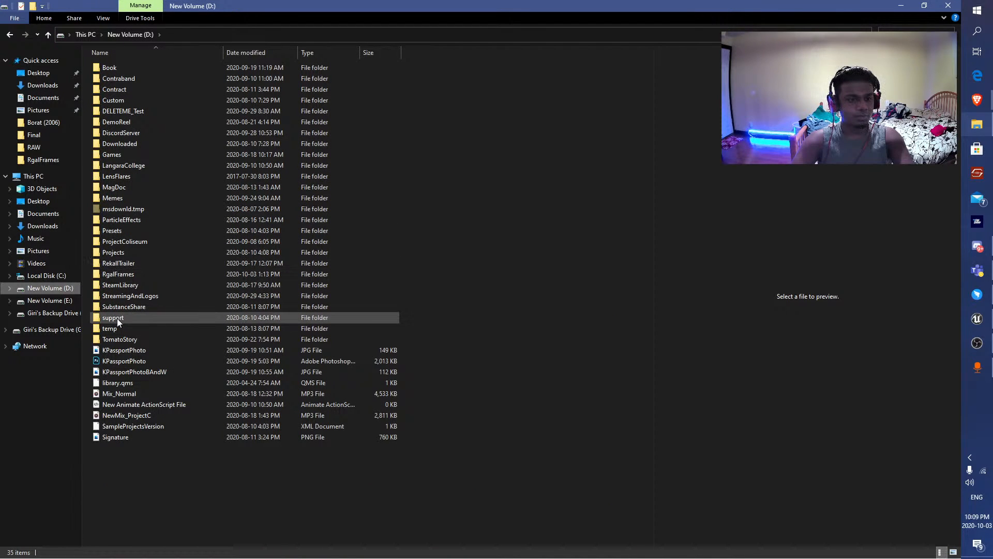
{"action": "double_click", "coordinate": [117, 338]}
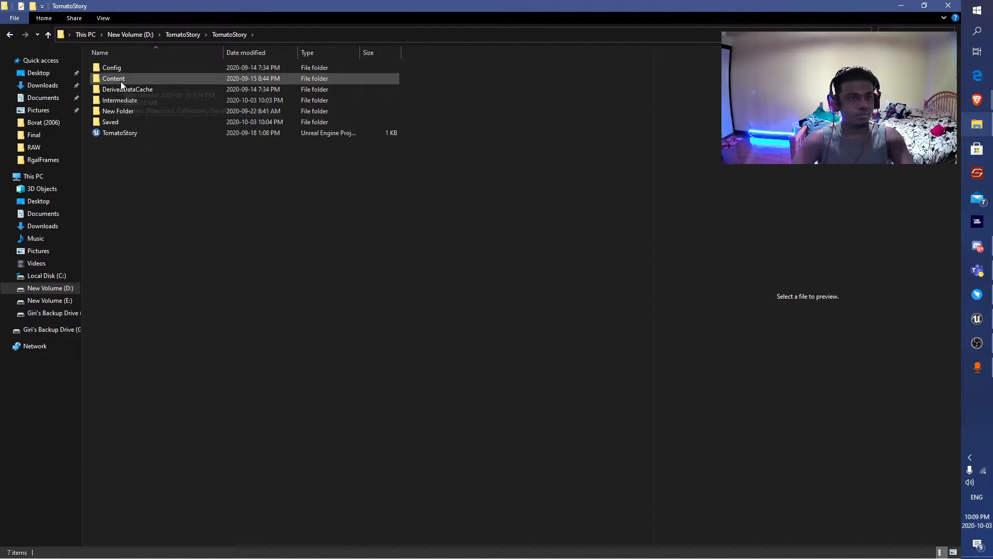
{"action": "key", "text": "alt+Up"}
{"action": "double_click", "coordinate": [116, 68]}
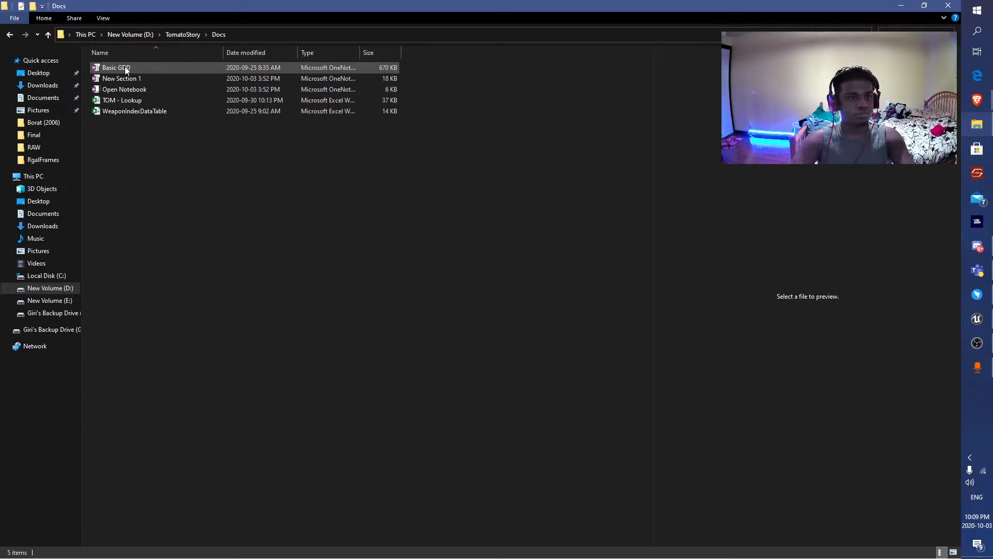
{"action": "double_click", "coordinate": [122, 100]}
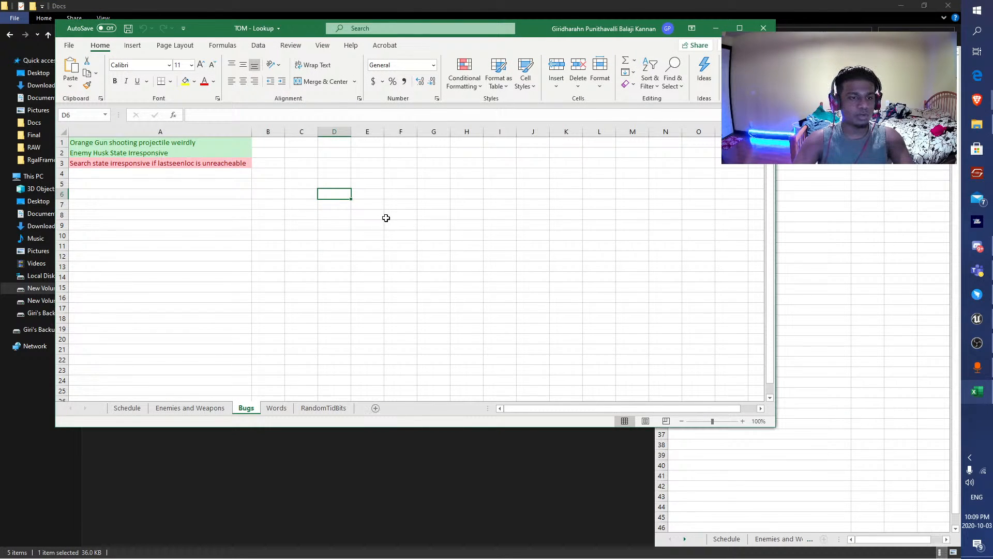
Check the Bugs sheet entry about the irresponsive search state and return to the Unreal Editor.
{"action": "left_click", "coordinate": [84, 164]}
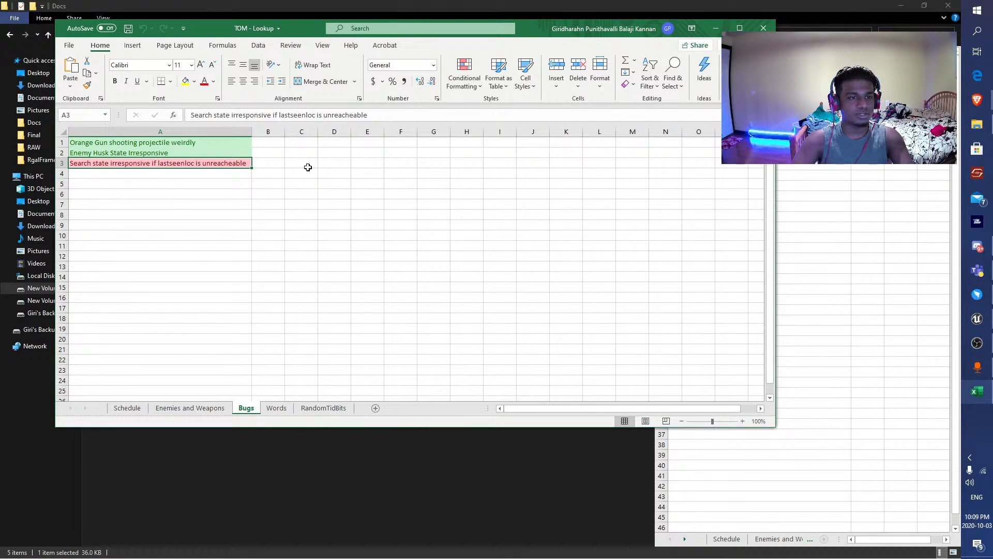
{"action": "left_click", "coordinate": [716, 28]}
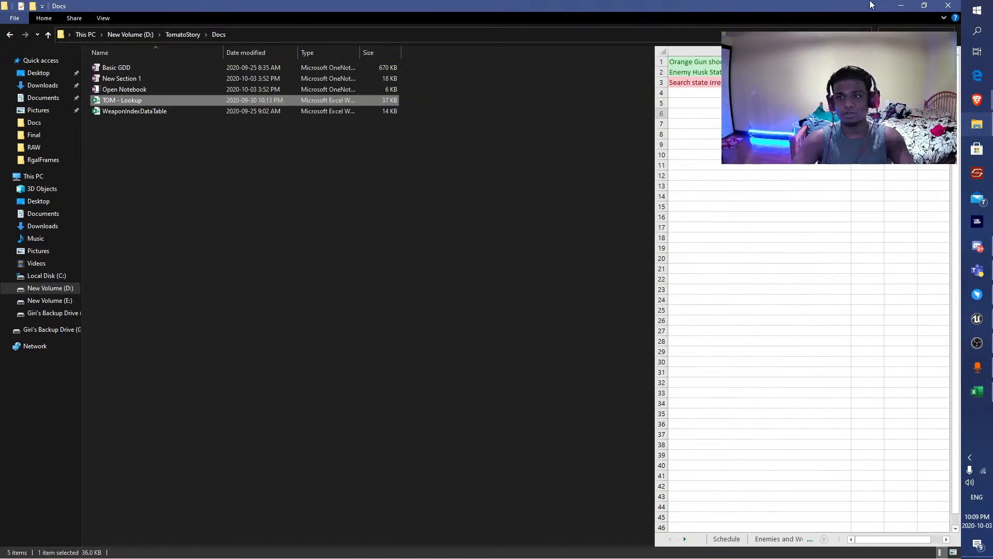
{"action": "left_click", "coordinate": [901, 6]}
Playtest the level in full screen, moving the player around the blocks to check the orange enemy's attack and patrol behaviour.
{"action": "right_click_drag", "start_coordinate": [459, 230], "coordinate": [533, 243]}
{"action": "right_click_drag", "start_coordinate": [585, 188], "coordinate": [583, 164]}
{"action": "key", "text": "F11"}
{"action": "key", "text": "F11"}
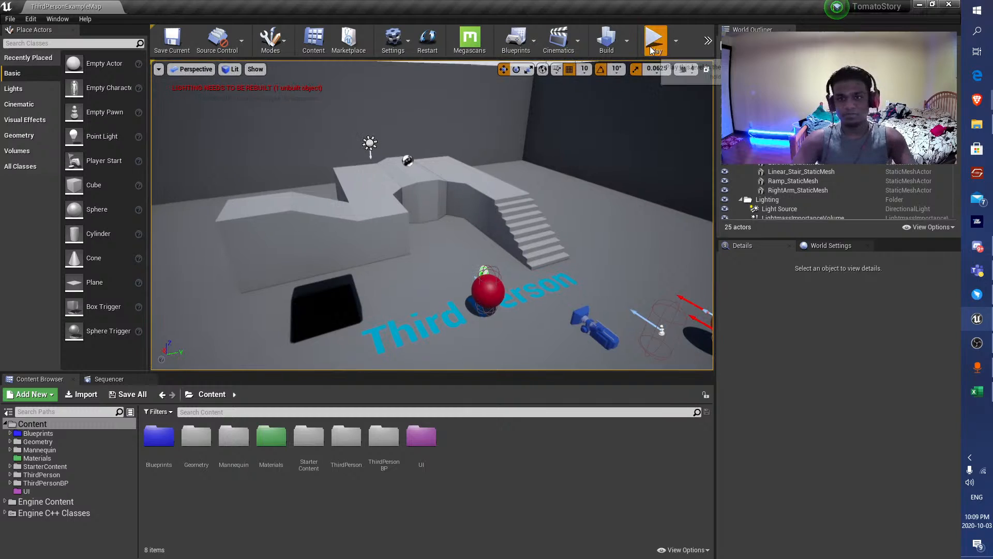
{"action": "left_click", "coordinate": [654, 39]}
{"action": "key", "text": "F11"}
{"action": "key", "text": "d"}
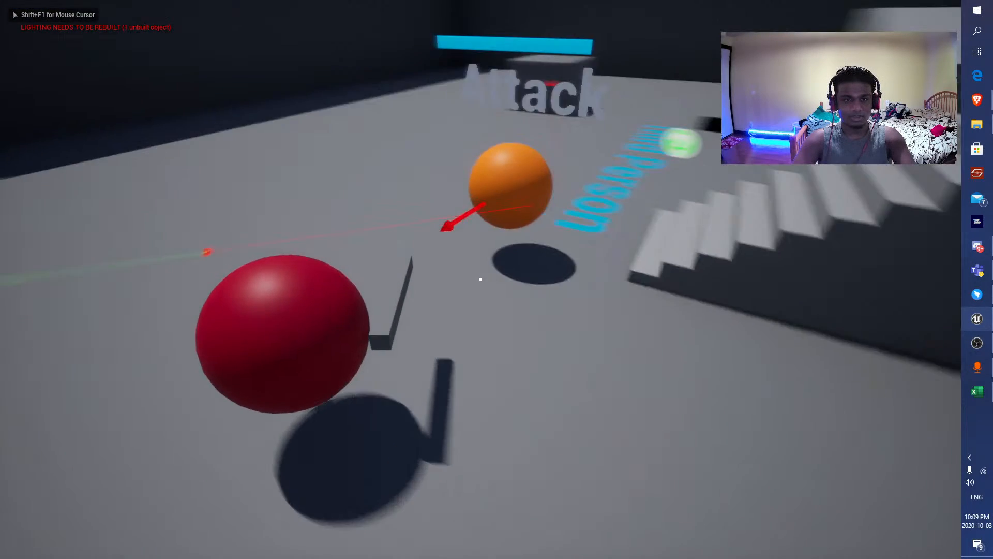
{"action": "key", "text": "s"}
{"action": "key", "text": "s"}
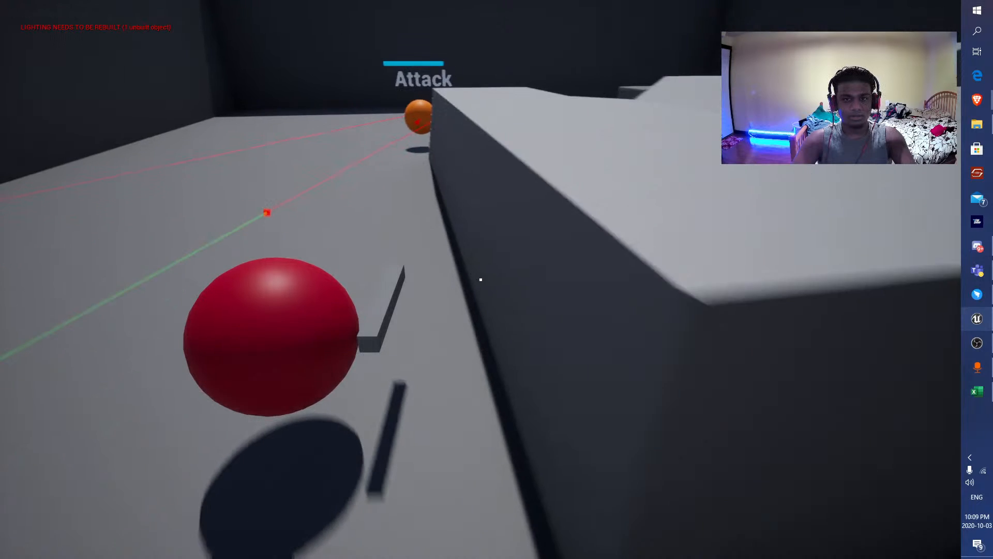
{"action": "key", "text": "d"}
{"action": "key", "text": "d"}
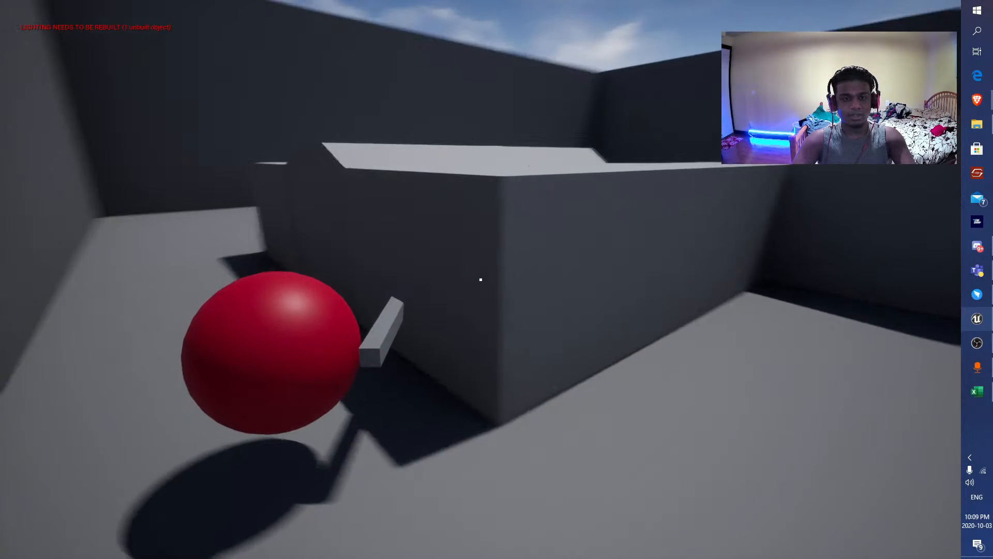
{"action": "key", "text": "w"}
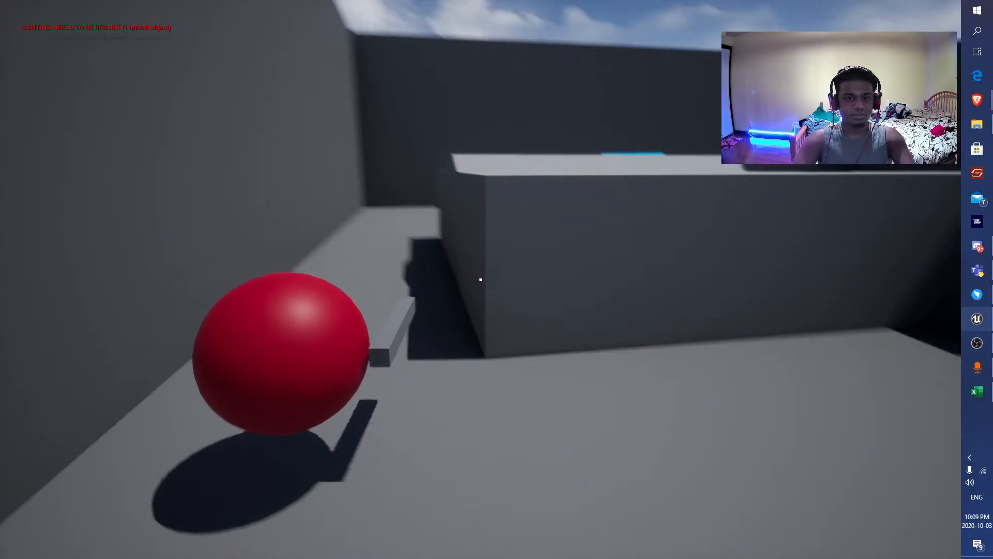
{"action": "key", "text": "a"}
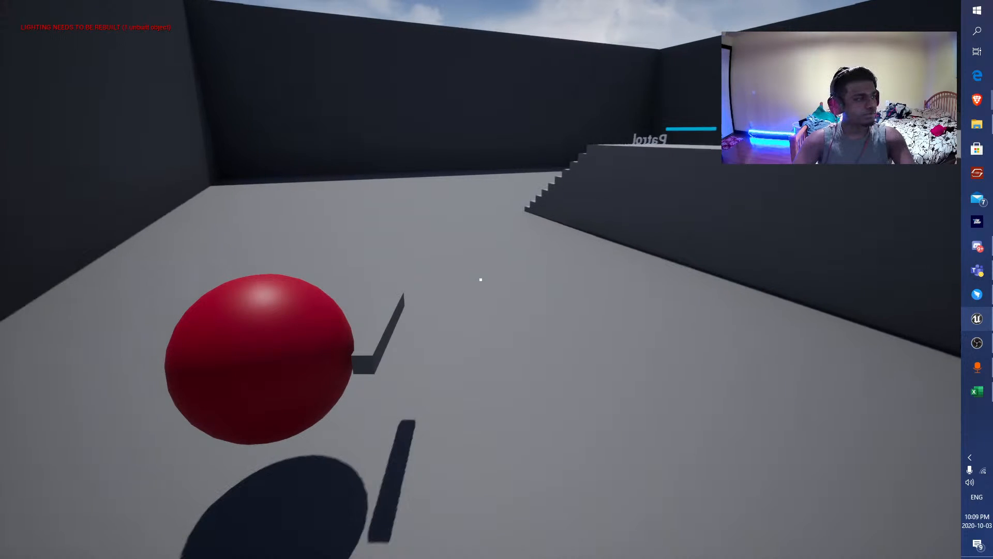
{"action": "key", "text": "Escape"}
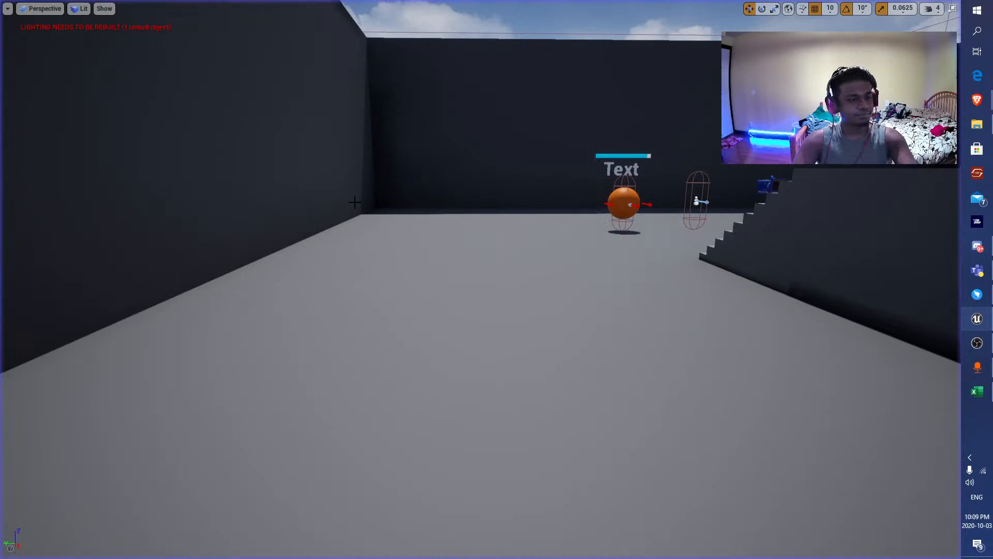
Playtest the level in the normal-sized viewport, moving behind the block to check how the enemy searches and patrols.
{"action": "right_click_drag", "start_coordinate": [289, 268], "coordinate": [375, 270]}
{"action": "key", "text": "F11"}
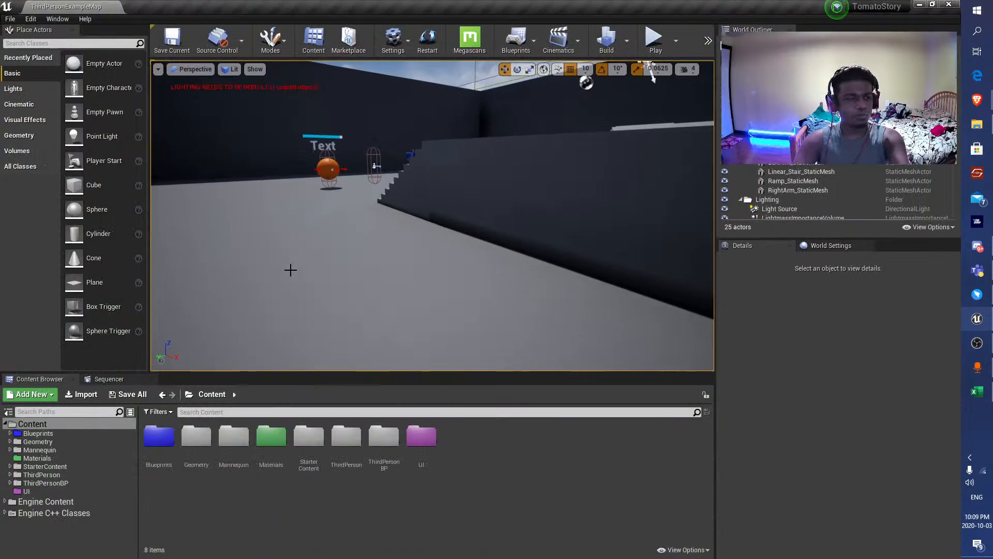
{"action": "right_click_drag", "start_coordinate": [290, 269], "coordinate": [254, 253]}
{"action": "key", "text": "alt+p"}
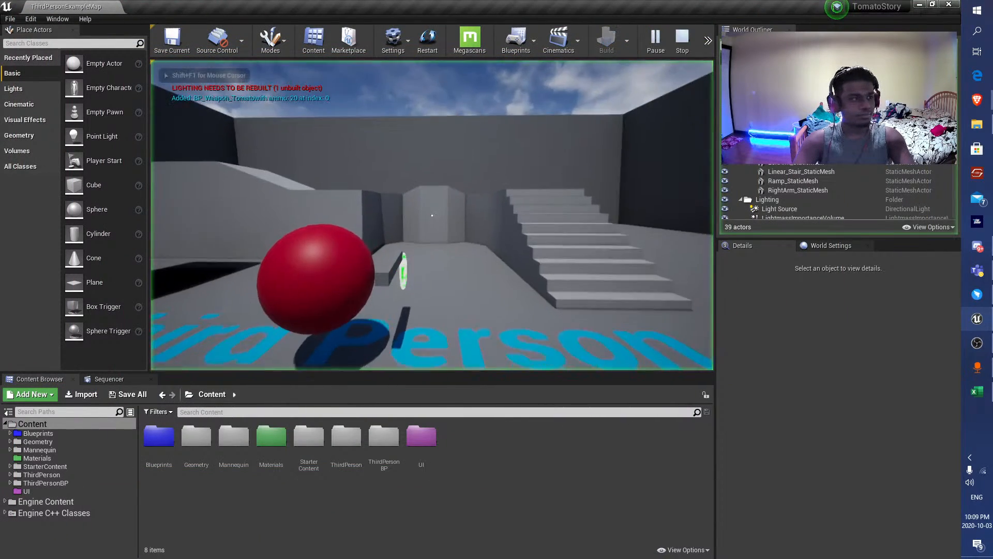
{"action": "key", "text": "w"}
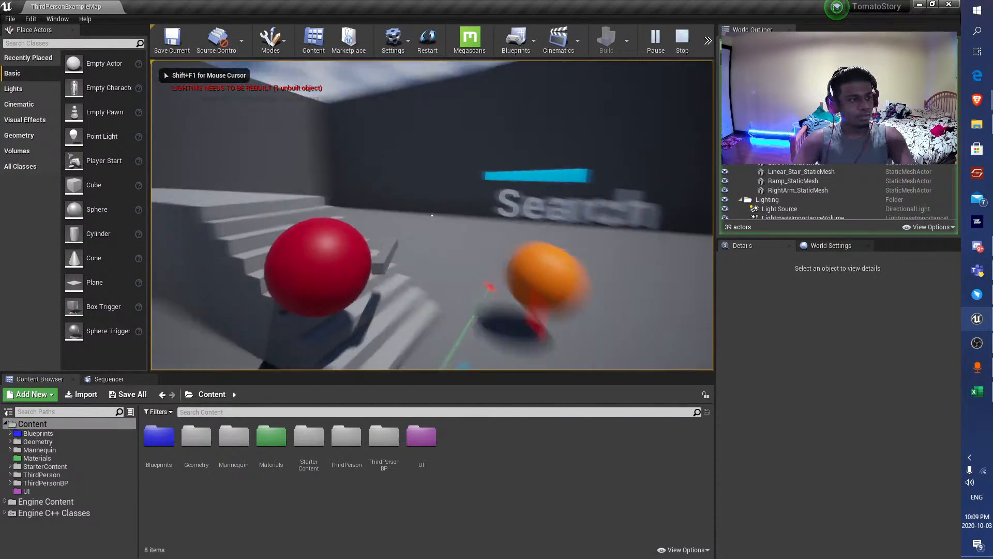
{"action": "key", "text": "s"}
{"action": "key", "text": "d"}
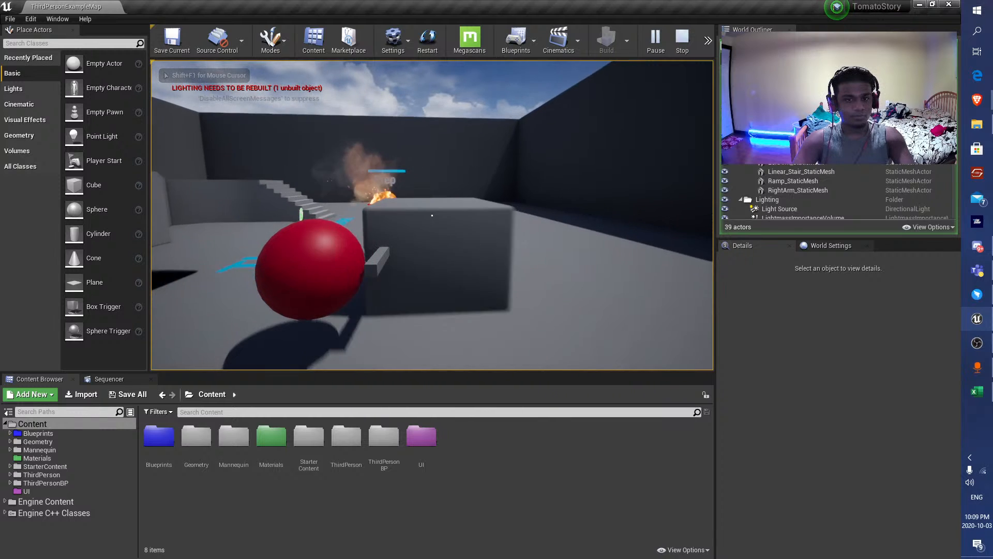
{"action": "key", "text": "d"}
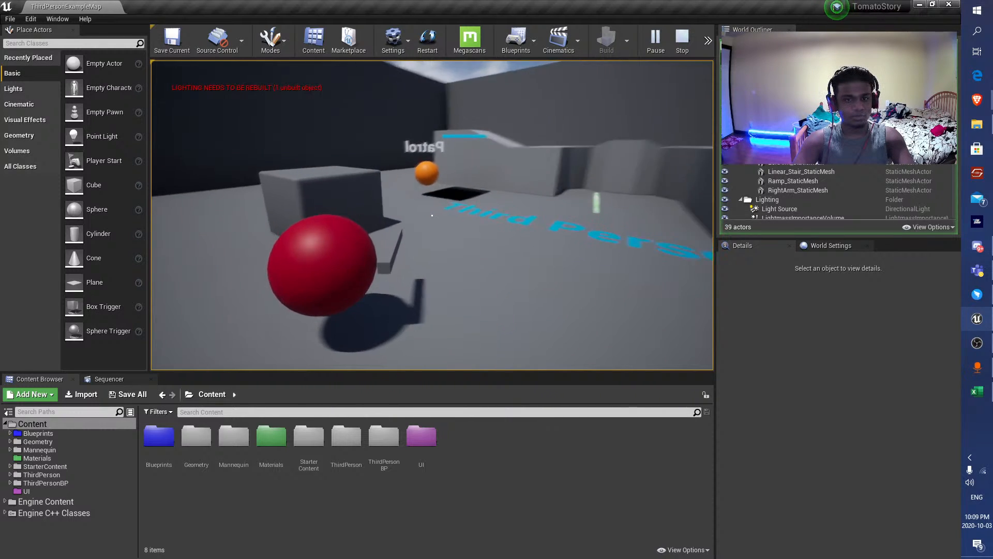
{"action": "key", "text": "Escape"}
{"action": "key", "text": "F11"}
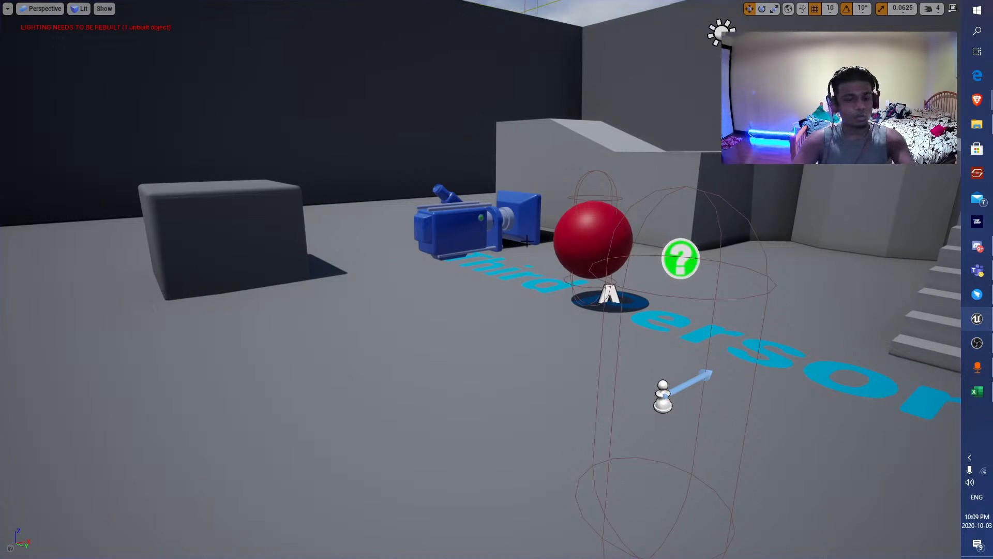
{"action": "key", "text": "F11"}
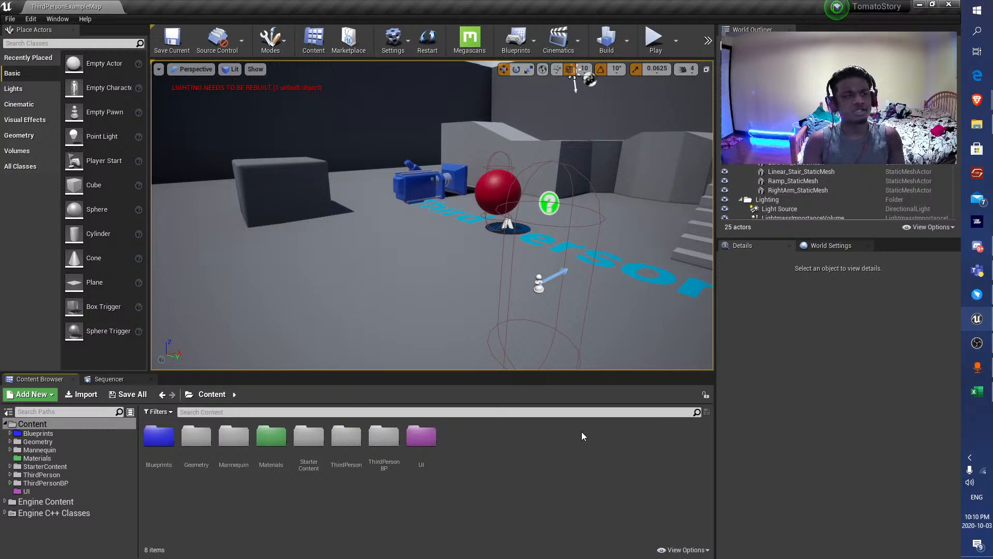
{"action": "right_click_drag", "start_coordinate": [635, 188], "coordinate": [657, 181]}
{"action": "key", "text": "w"}
{"action": "key", "text": "d"}
{"action": "key", "text": "s"}
{"action": "right_click_drag", "start_coordinate": [523, 181], "coordinate": [492, 177]}
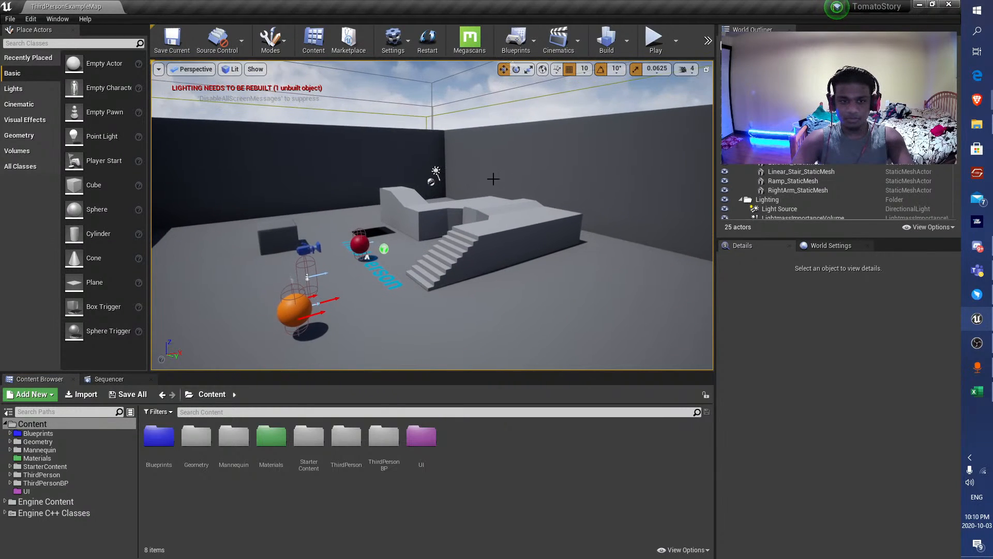
Playtest the level again, luring the enemy from the raised platform and behind the block to examine its search state, and end the session.
{"action": "left_click", "coordinate": [656, 44]}
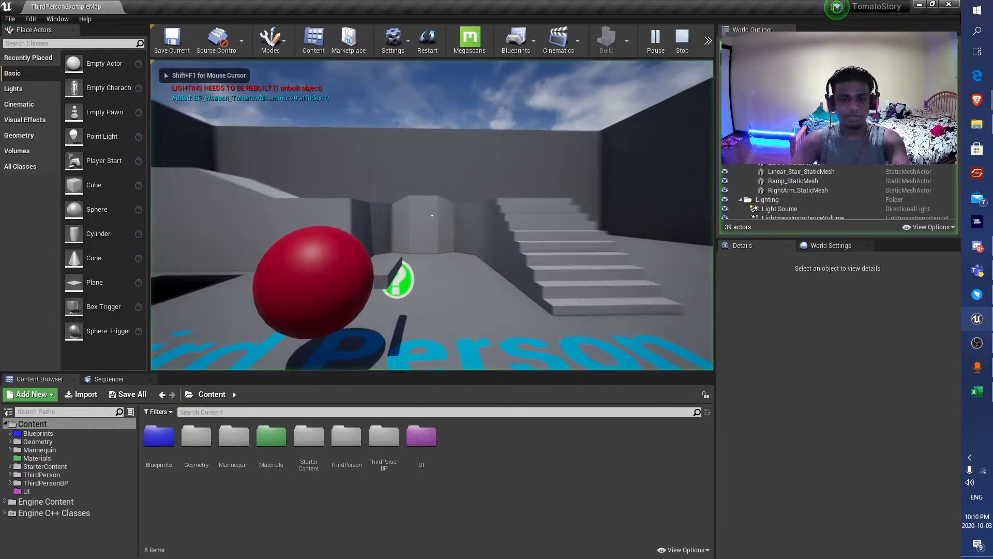
{"action": "key", "text": "w"}
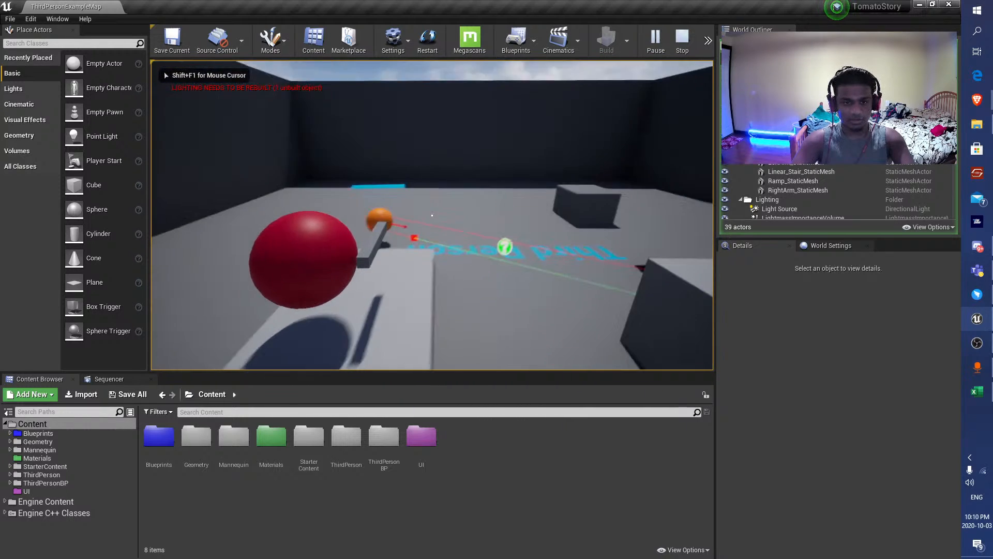
{"action": "key", "text": "s"}
{"action": "key", "text": "d"}
{"action": "key", "text": "w"}
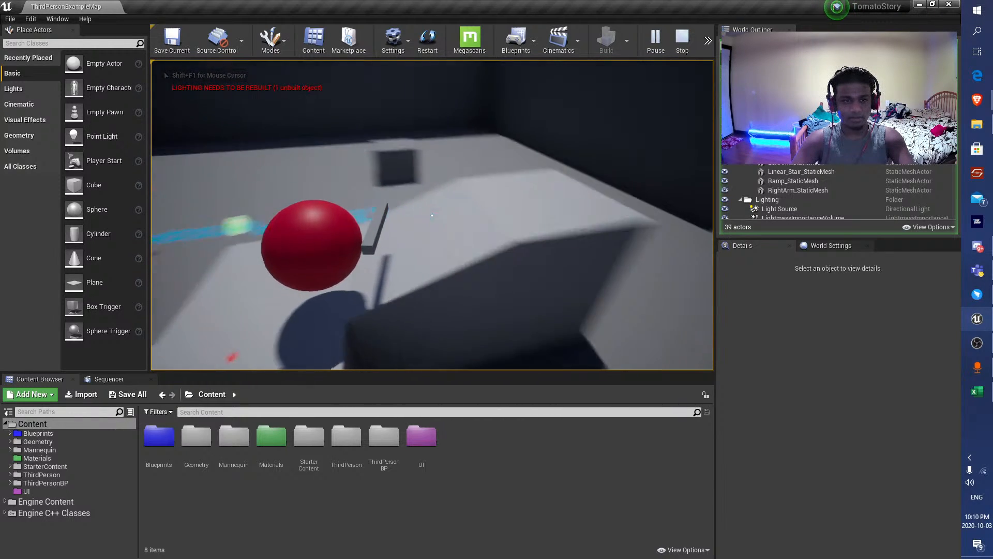
{"action": "key", "text": "d"}
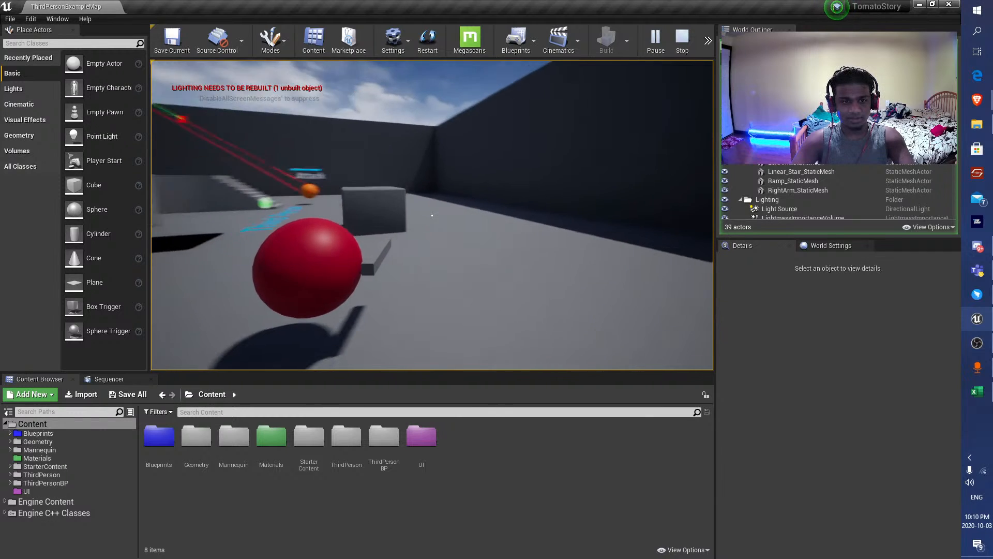
{"action": "key", "text": "d"}
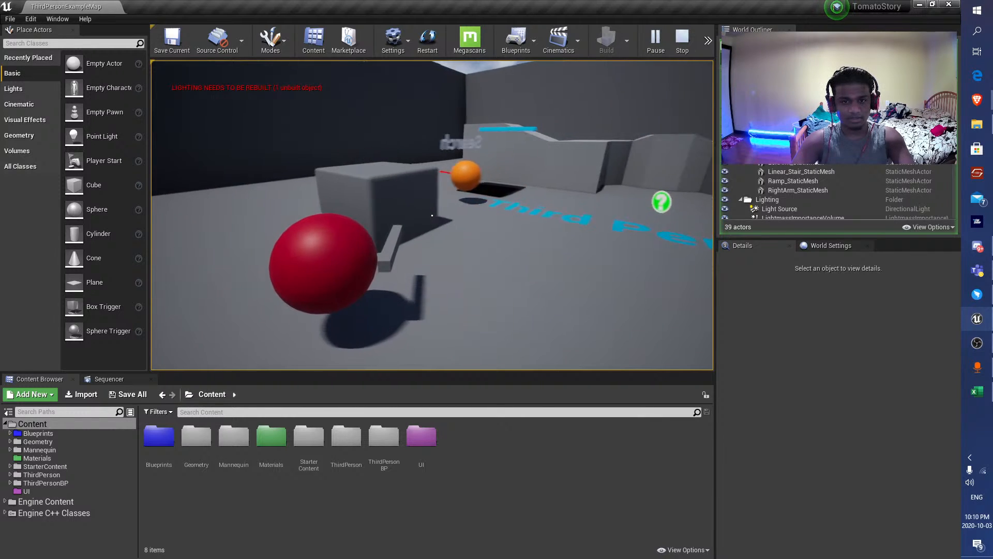
{"action": "key", "text": "s"}
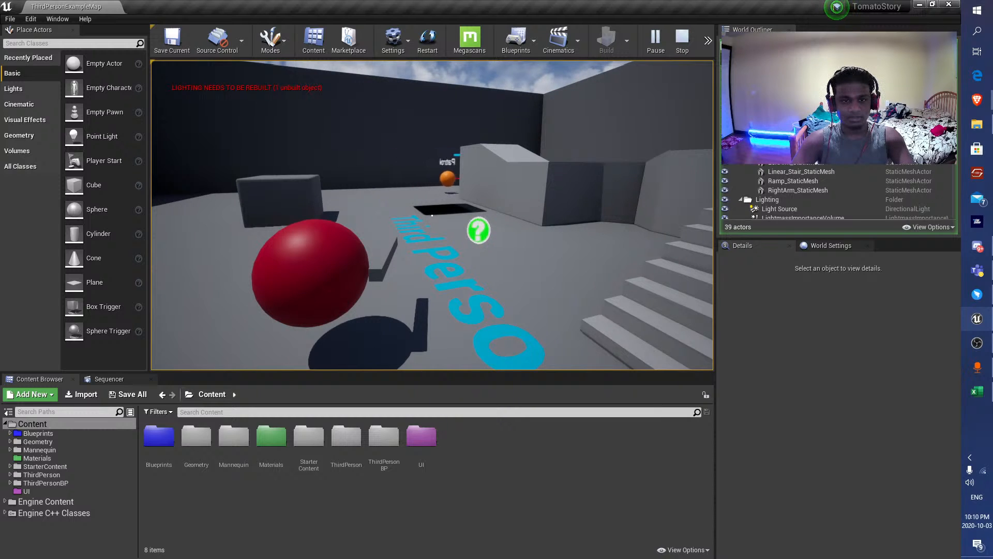
{"action": "key", "text": "Escape"}
{"action": "key", "text": "F11"}
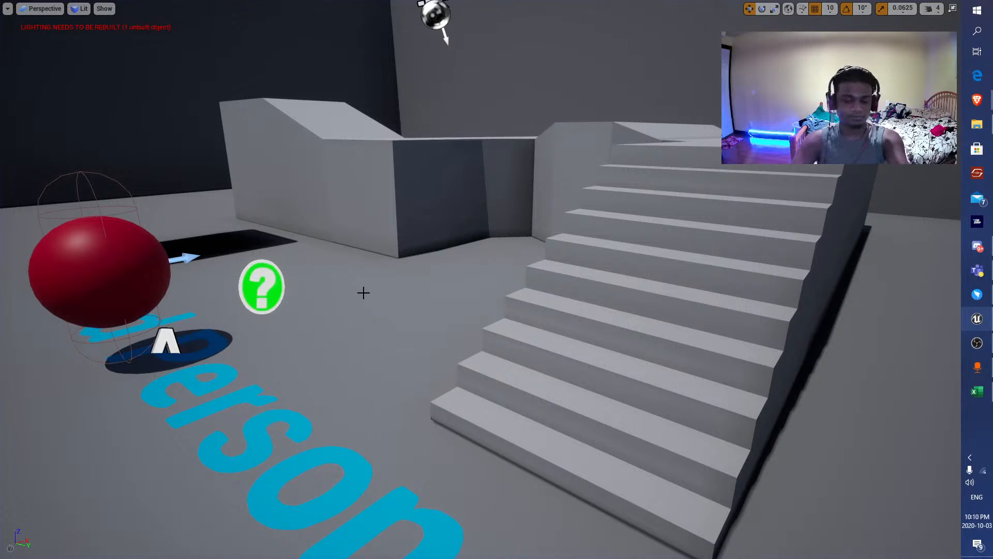
{"action": "key", "text": "F11"}
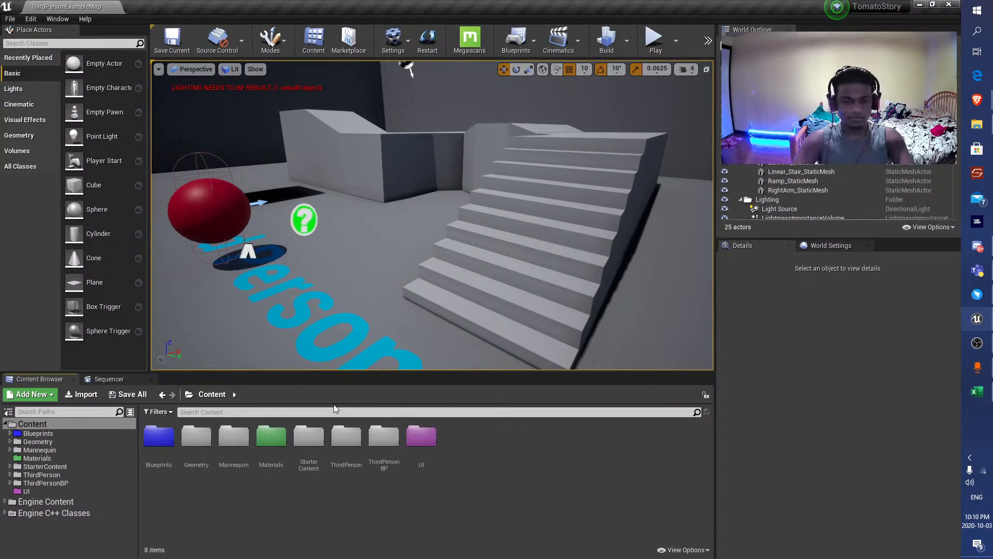
Open the Blueprints content folder and look over its subfolders.
{"action": "left_click", "coordinate": [41, 434]}
{"action": "left_click", "coordinate": [10, 433]}
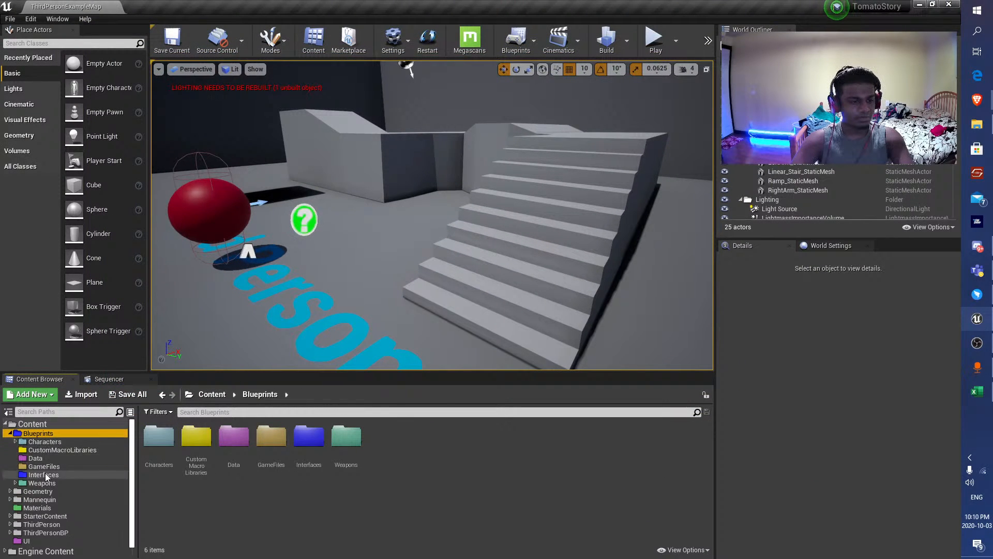
{"action": "left_click", "coordinate": [10, 433]}
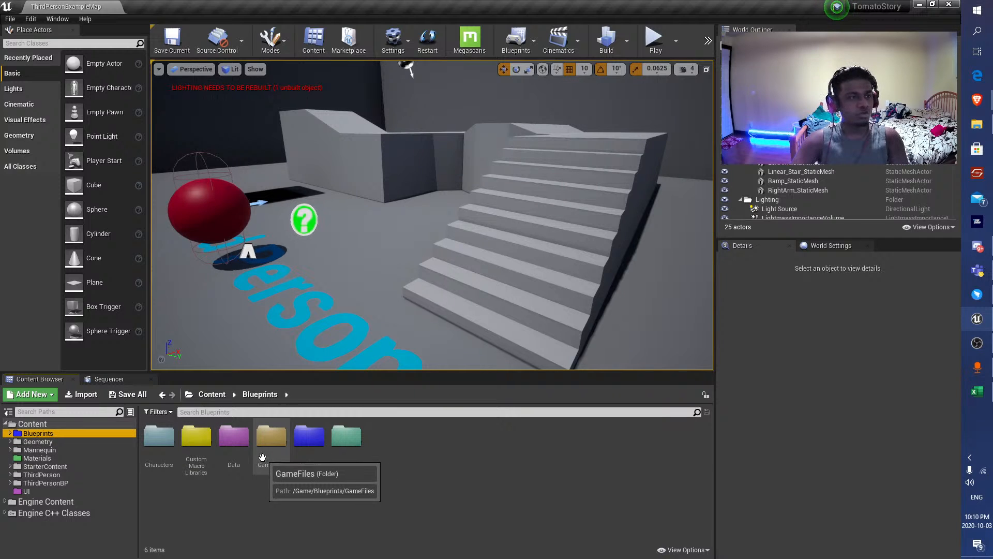
{"action": "left_click", "coordinate": [10, 433]}
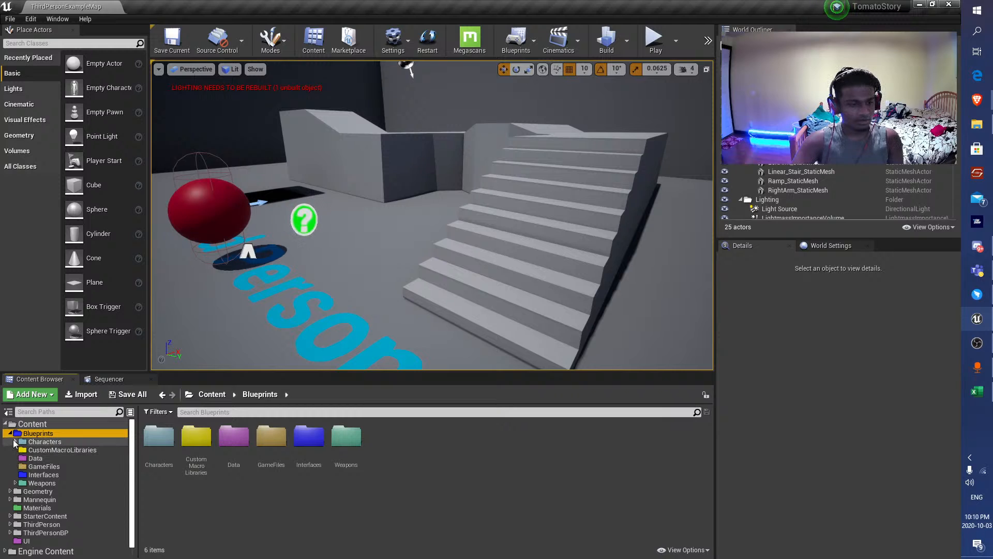
{"action": "left_click", "coordinate": [9, 433]}
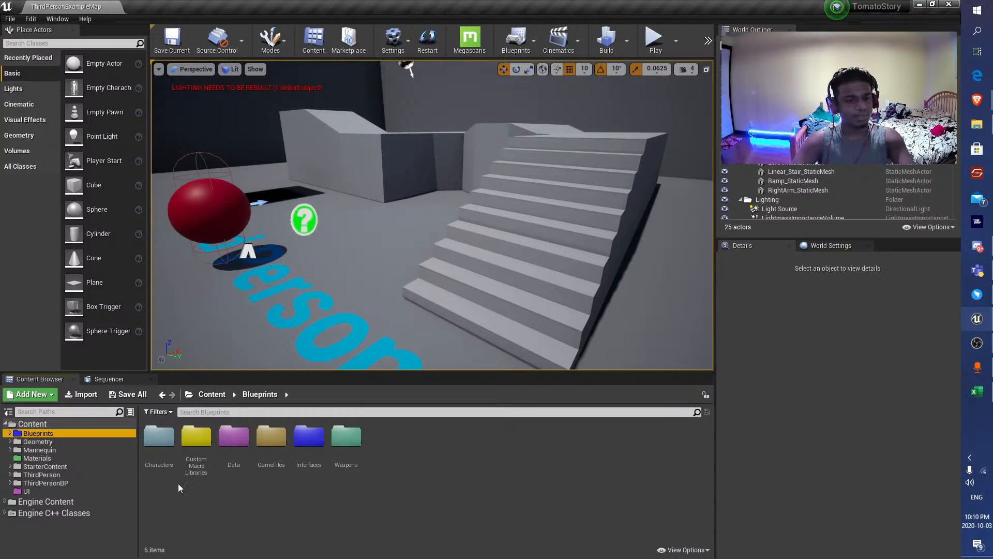
Open the Base folder under Characters and Enemies to reach the base enemy assets.
{"action": "double_click", "coordinate": [155, 449]}
{"action": "left_click_drag", "start_coordinate": [149, 454], "coordinate": [139, 452]}
{"action": "double_click", "coordinate": [158, 439]}
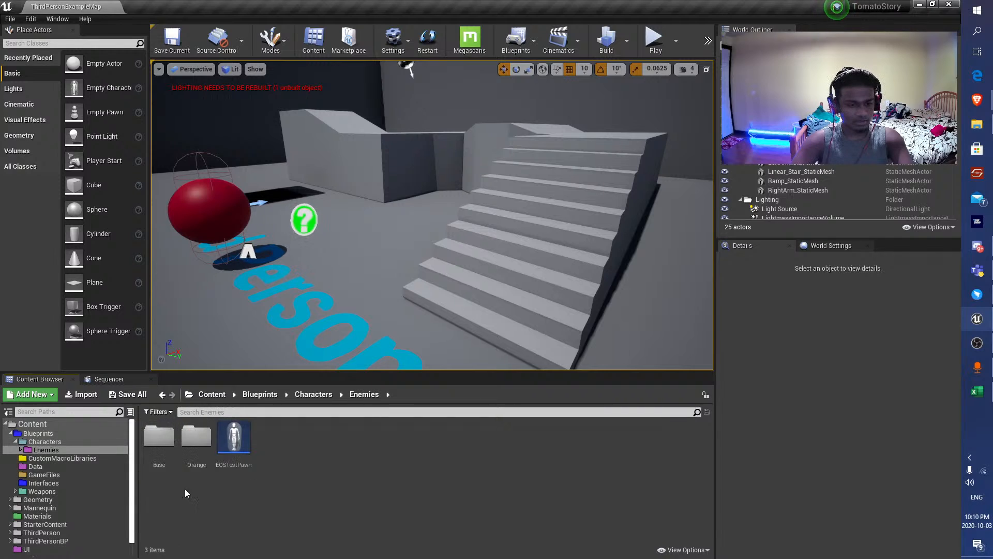
{"action": "double_click", "coordinate": [159, 439]}
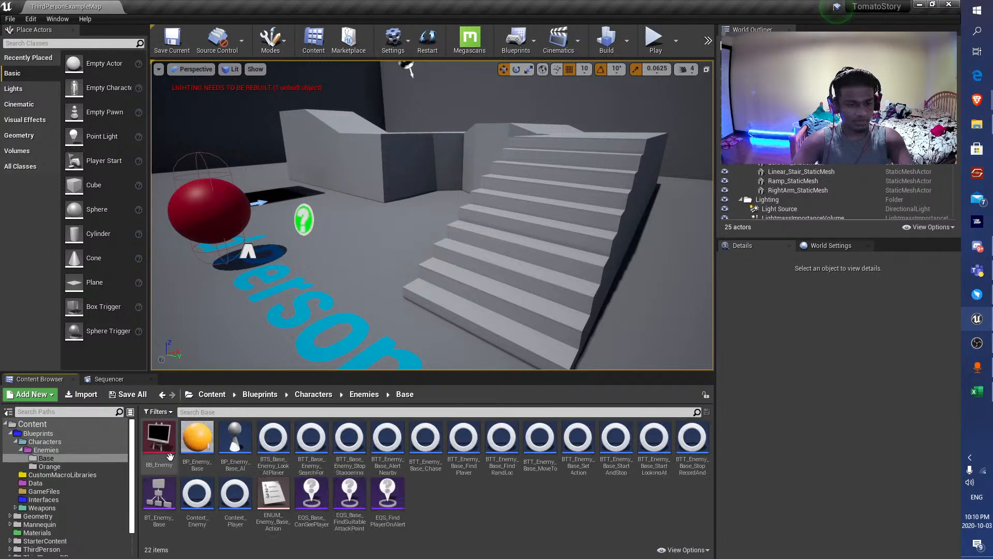
Open the BP_Enemy_Base blueprint, dock its editor and look over the ungrouped event graph nodes below the Health Checker section.
{"action": "double_click", "coordinate": [197, 439]}
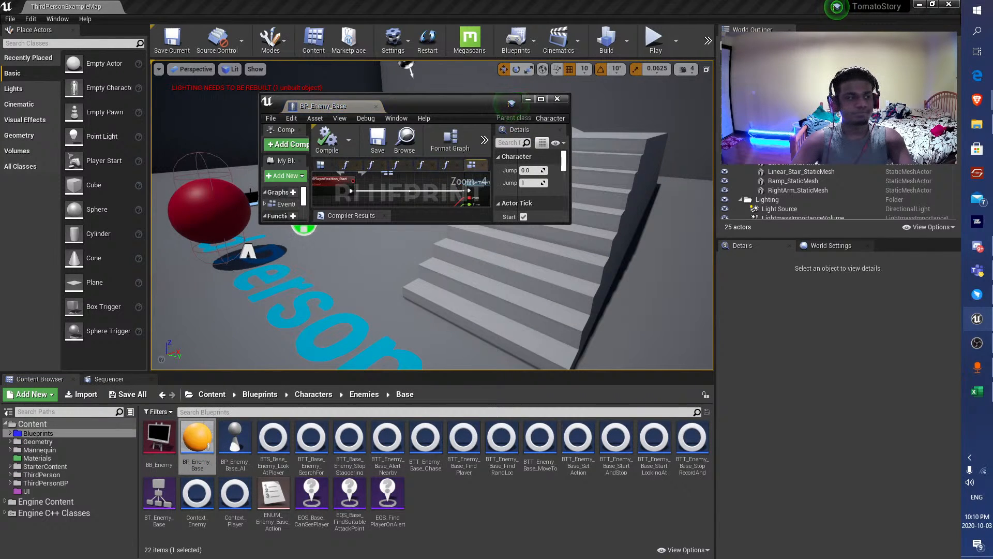
{"action": "left_click_drag", "start_coordinate": [429, 96], "coordinate": [441, 4]}
{"action": "scroll", "coordinate": [403, 355], "scroll_direction": "down", "scroll_amount": 6}
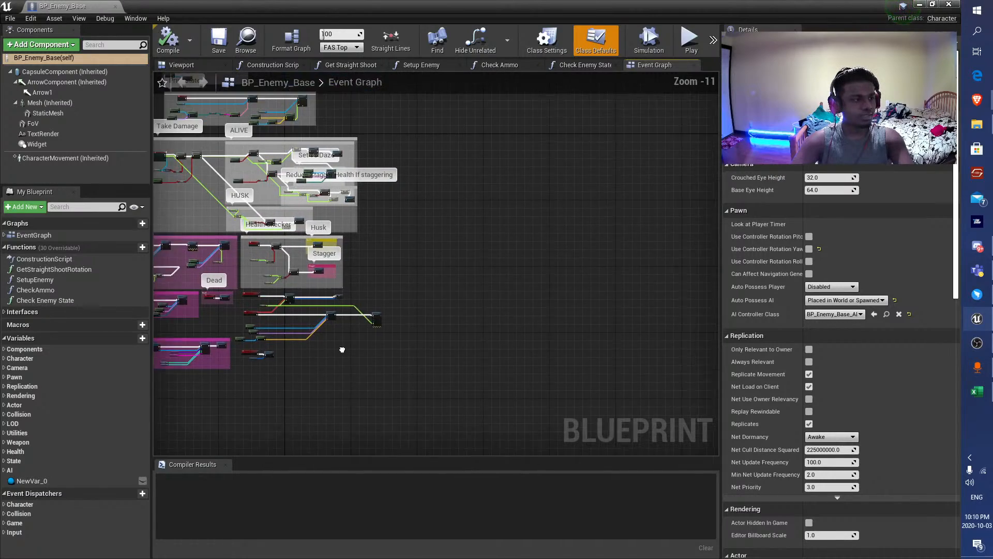
{"action": "scroll", "coordinate": [402, 351], "scroll_direction": "up", "scroll_amount": 7}
{"action": "right_click_drag", "start_coordinate": [480, 209], "coordinate": [365, 391]}
{"action": "scroll", "coordinate": [367, 365], "scroll_direction": "down", "scroll_amount": 2}
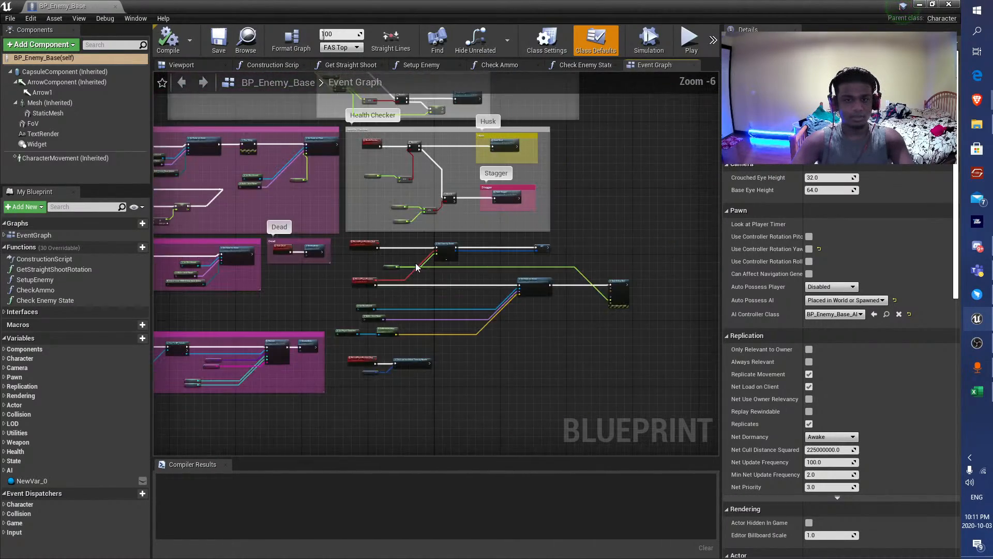
{"action": "scroll", "coordinate": [354, 222], "scroll_direction": "up", "scroll_amount": 5}
{"action": "scroll", "coordinate": [341, 271], "scroll_direction": "down", "scroll_amount": 3}
{"action": "right_click_drag", "start_coordinate": [538, 361], "coordinate": [336, 175]}
{"action": "right_click_drag", "start_coordinate": [299, 250], "coordinate": [414, 222]}
Group the ungrouped player position nodes in a comment box titled "Record Player Position" and compile the blueprint.
{"action": "scroll", "coordinate": [353, 209], "scroll_direction": "down", "scroll_amount": 2}
{"action": "scroll", "coordinate": [354, 210], "scroll_direction": "down", "scroll_amount": 1}
{"action": "right_click_drag", "start_coordinate": [354, 210], "coordinate": [275, 232]}
{"action": "left_click_drag", "start_coordinate": [610, 317], "coordinate": [213, 170]}
{"action": "left_click_drag", "start_coordinate": [228, 177], "coordinate": [246, 193]}
{"action": "key", "text": "c"}
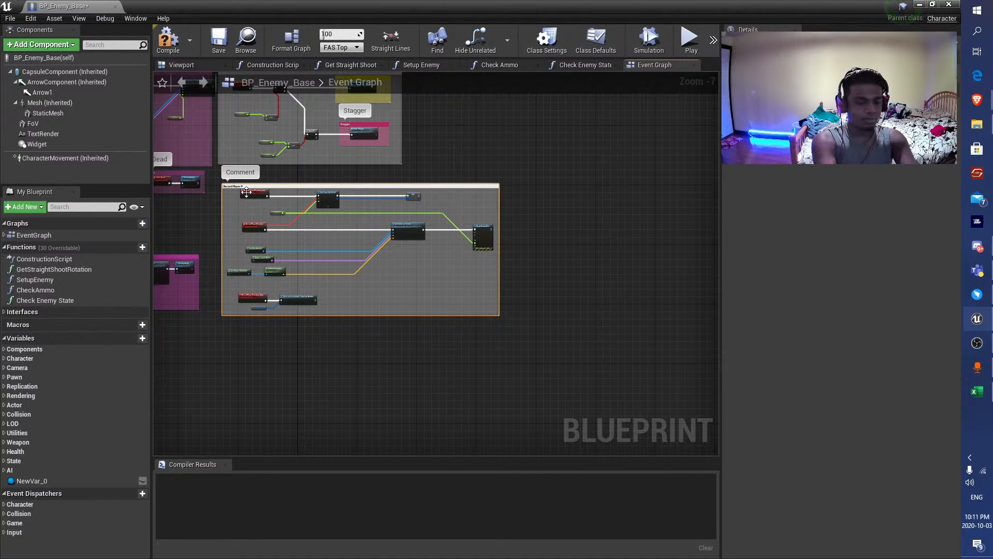
{"action": "key", "text": "Return"}
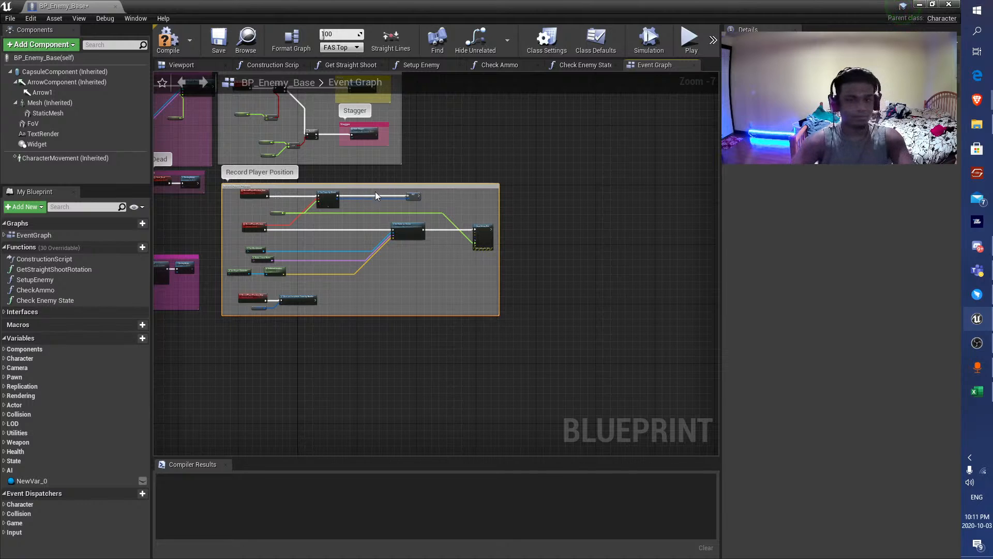
{"action": "left_click_drag", "start_coordinate": [411, 186], "coordinate": [414, 175]}
{"action": "right_click_drag", "start_coordinate": [156, 384], "coordinate": [357, 340]}
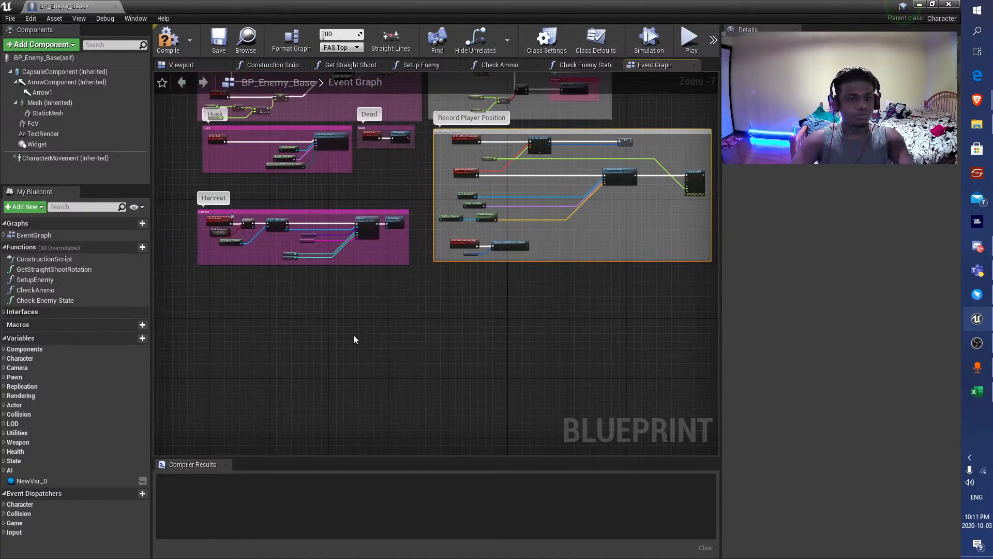
{"action": "scroll", "coordinate": [355, 339], "scroll_direction": "up", "scroll_amount": 1}
{"action": "left_click", "coordinate": [168, 39]}
Add a custom event named LookAround in the empty area below the Harvest section, and compile and save the blueprint.
{"action": "scroll", "coordinate": [289, 312], "scroll_direction": "up", "scroll_amount": 2}
{"action": "scroll", "coordinate": [219, 259], "scroll_direction": "up", "scroll_amount": 1}
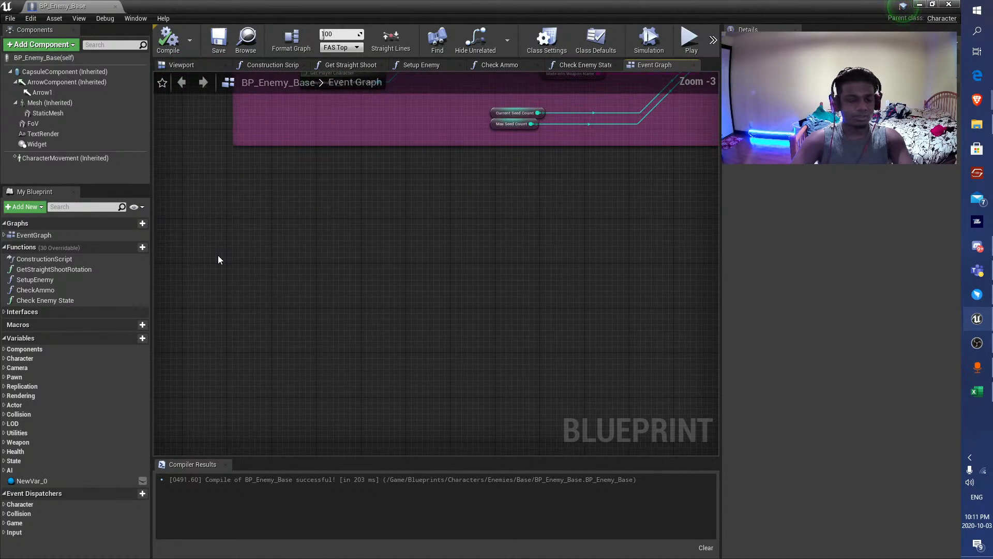
{"action": "right_click", "coordinate": [218, 255]}
{"action": "type", "text": "custom"}
{"action": "key", "text": "Return"}
{"action": "type", "text": "L"}
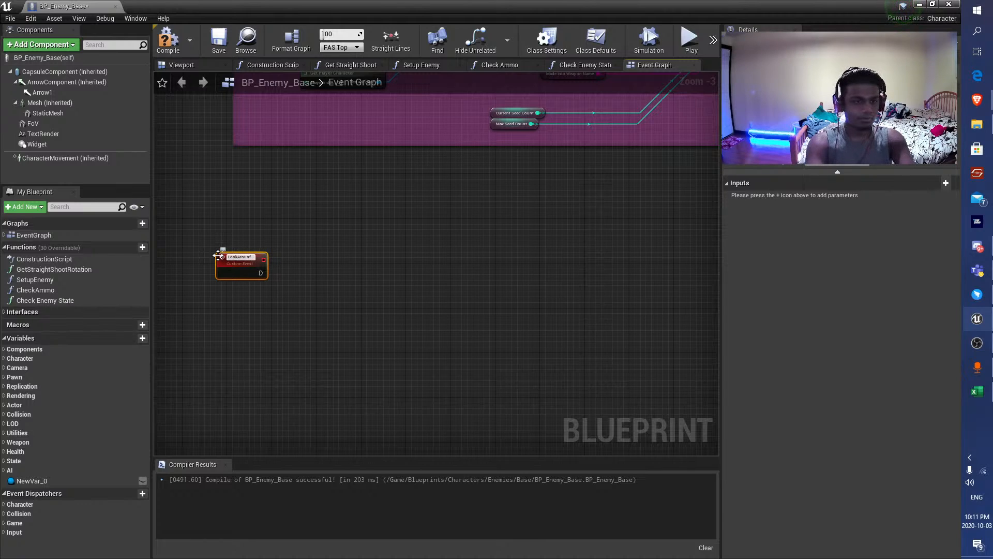
{"action": "type", "text": "ookAround"}
{"action": "key", "text": "Return"}
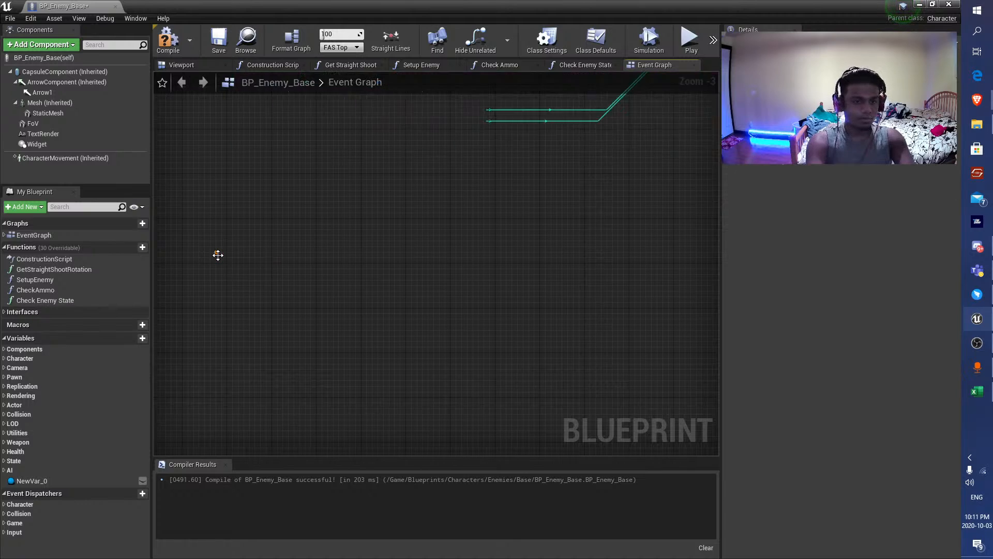
{"action": "key", "text": "F7"}
{"action": "key", "text": "ctrl+s"}
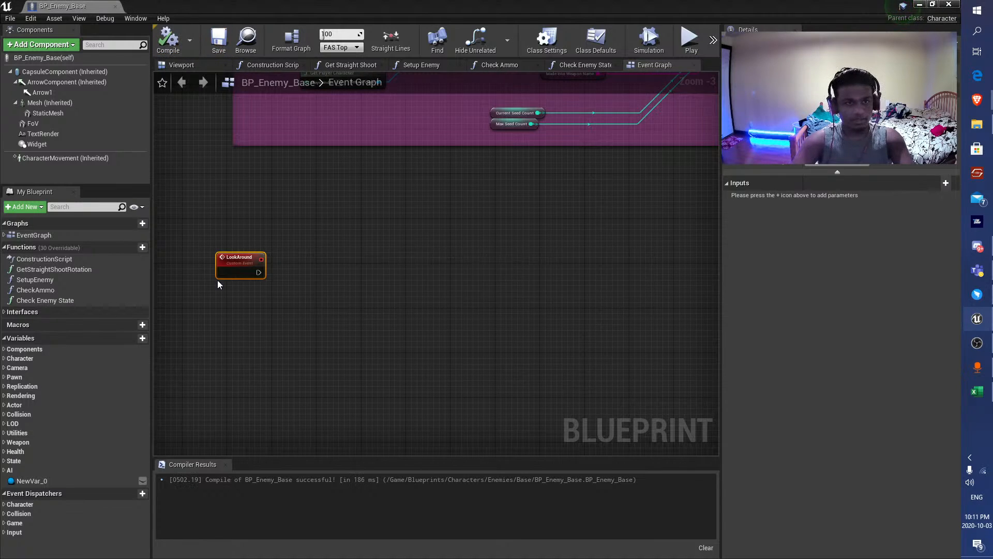
{"action": "scroll", "coordinate": [217, 279], "scroll_direction": "up", "scroll_amount": 2}
{"action": "left_click_drag", "start_coordinate": [271, 271], "coordinate": [397, 273]}
{"action": "type", "text": "rotate"}
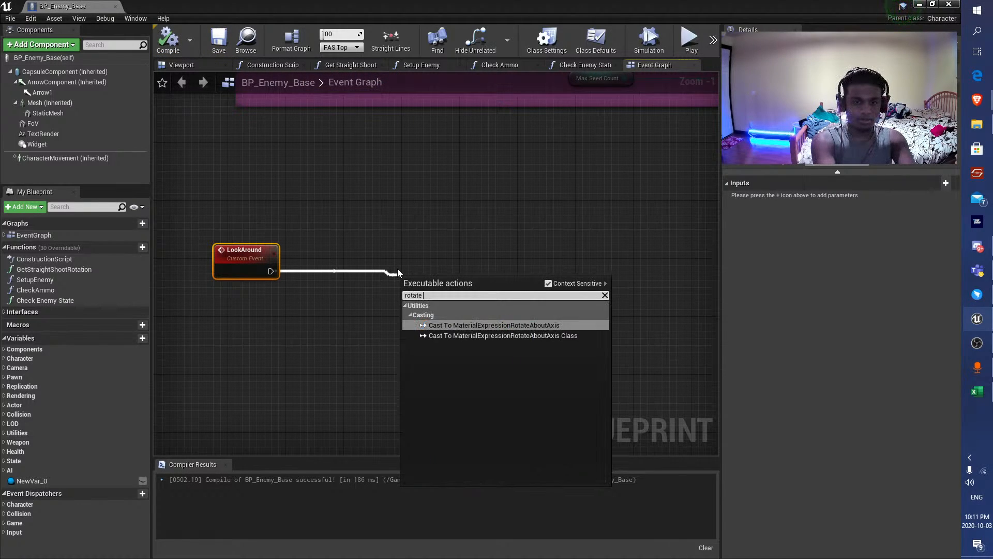
{"action": "key", "text": "BackSpace"}
{"action": "key", "text": "BackSpace"}
{"action": "key", "text": "BackSpace"}
{"action": "key", "text": "BackSpace"}
{"action": "key", "text": "BackSpace"}
{"action": "key", "text": "BackSpace"}
{"action": "type", "text": "rota"}
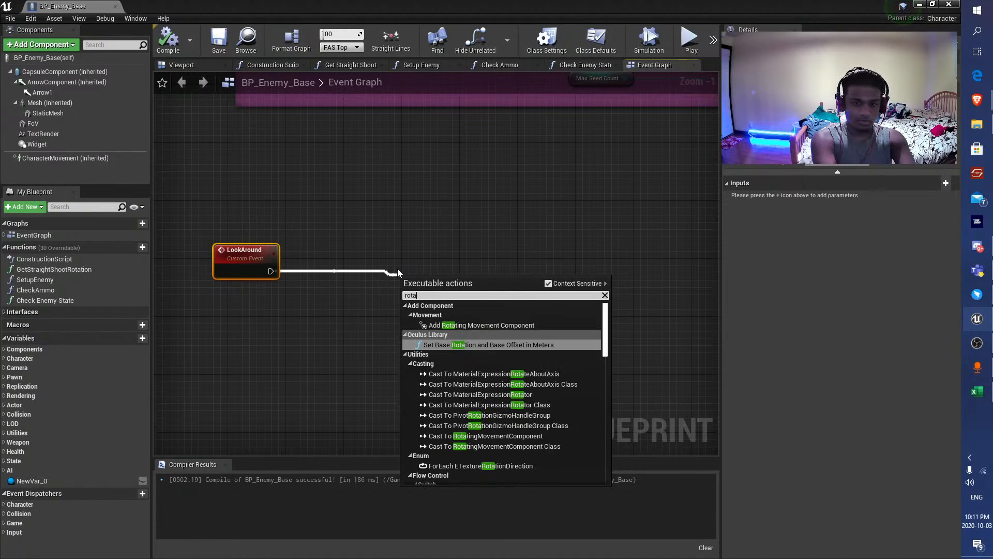
{"action": "scroll", "coordinate": [502, 388], "scroll_direction": "down", "scroll_amount": 6}
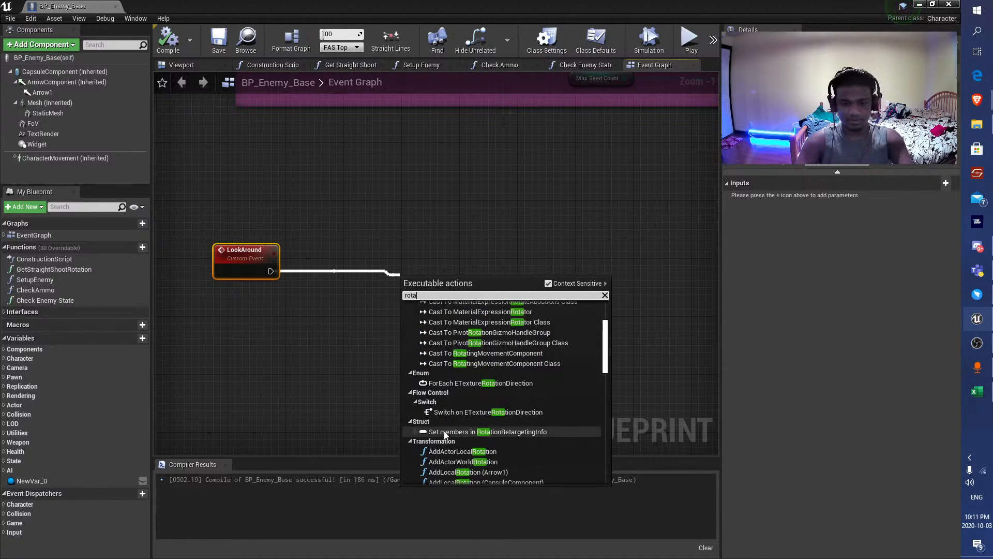
{"action": "left_click", "coordinate": [318, 292]}
{"action": "right_click_drag", "start_coordinate": [319, 293], "coordinate": [325, 291]}
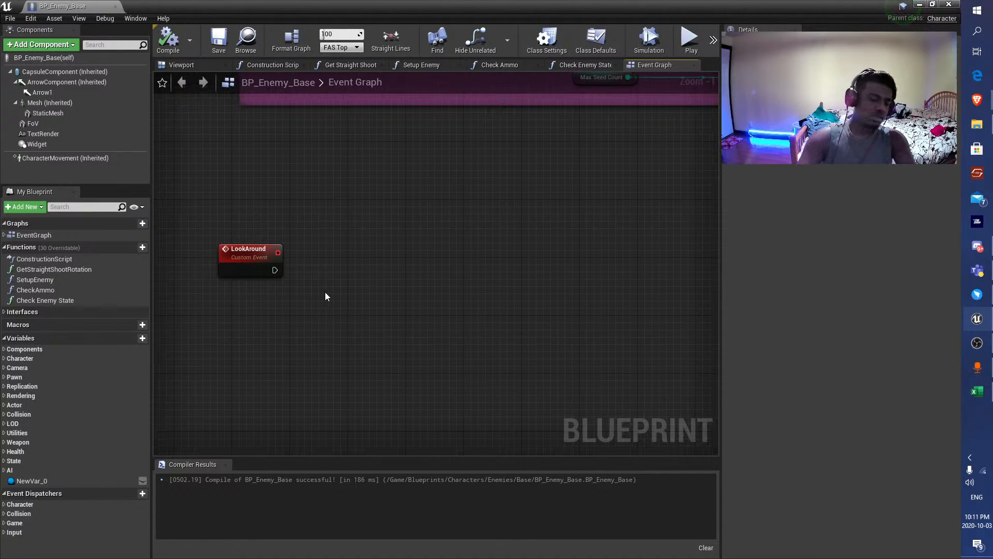
Add a Move Component To node, connect LookAround to its Move input, compile, and space the two nodes apart.
{"action": "right_click", "coordinate": [325, 292]}
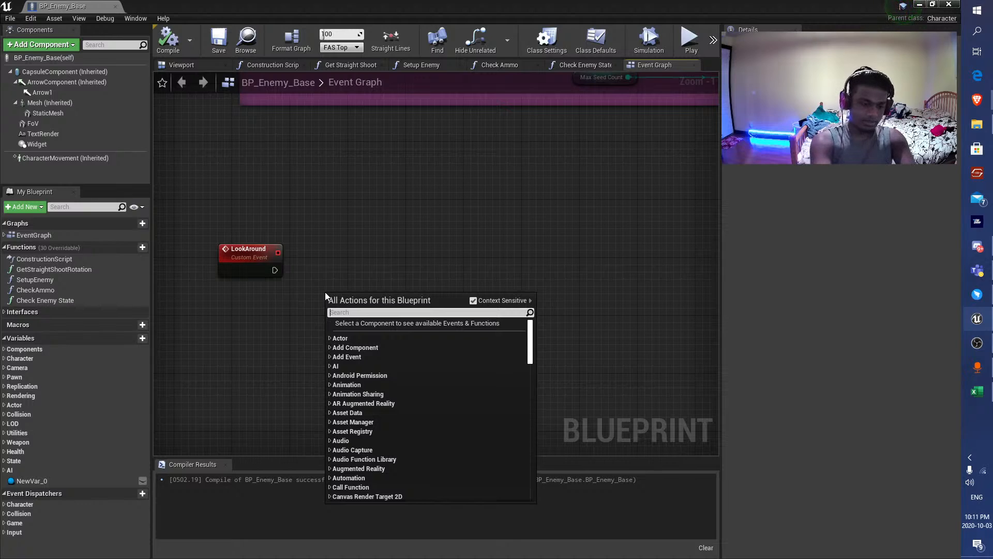
{"action": "type", "text": "move component"}
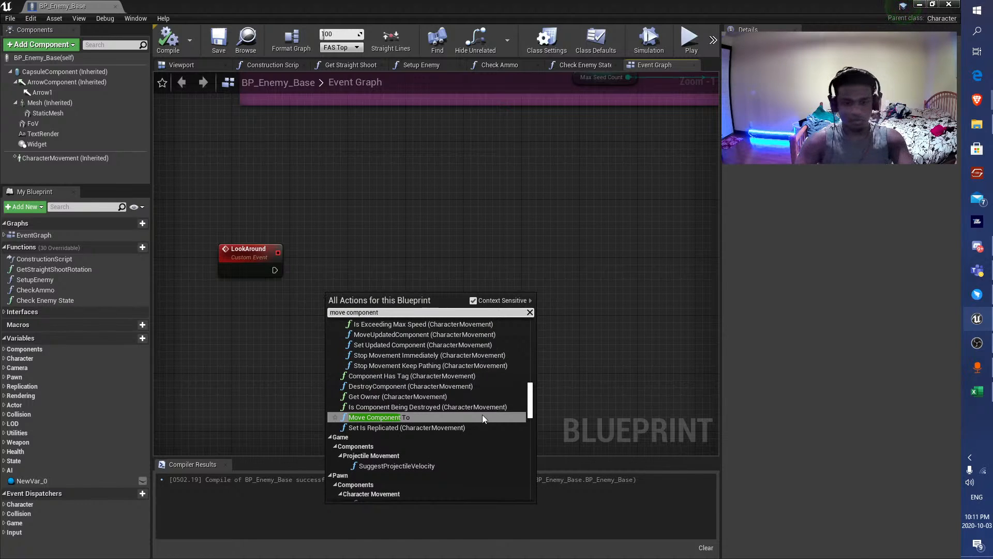
{"action": "scroll", "coordinate": [482, 415], "scroll_direction": "down", "scroll_amount": 1}
{"action": "left_click", "coordinate": [409, 401]}
{"action": "left_click_drag", "start_coordinate": [411, 335], "coordinate": [448, 284]}
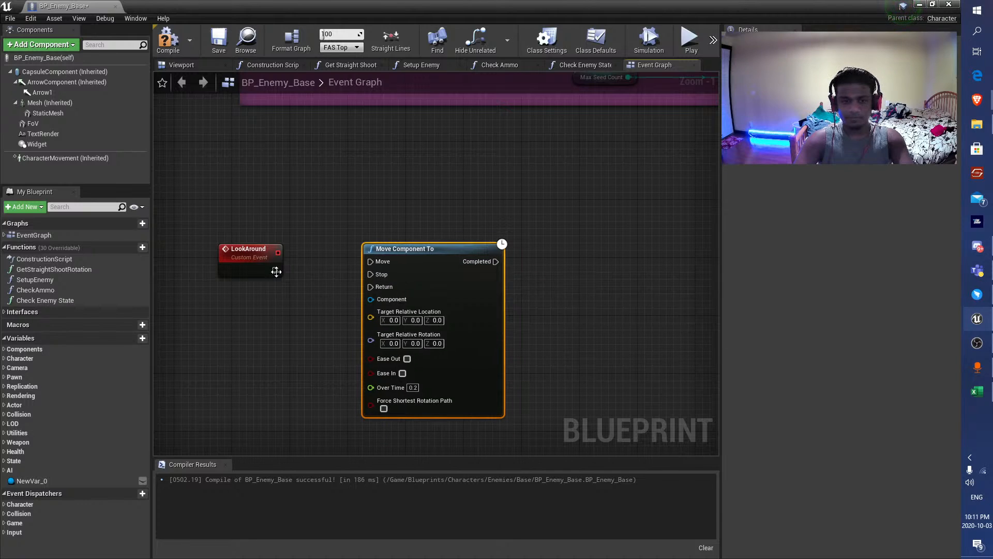
{"action": "left_click_drag", "start_coordinate": [372, 261], "coordinate": [372, 261]}
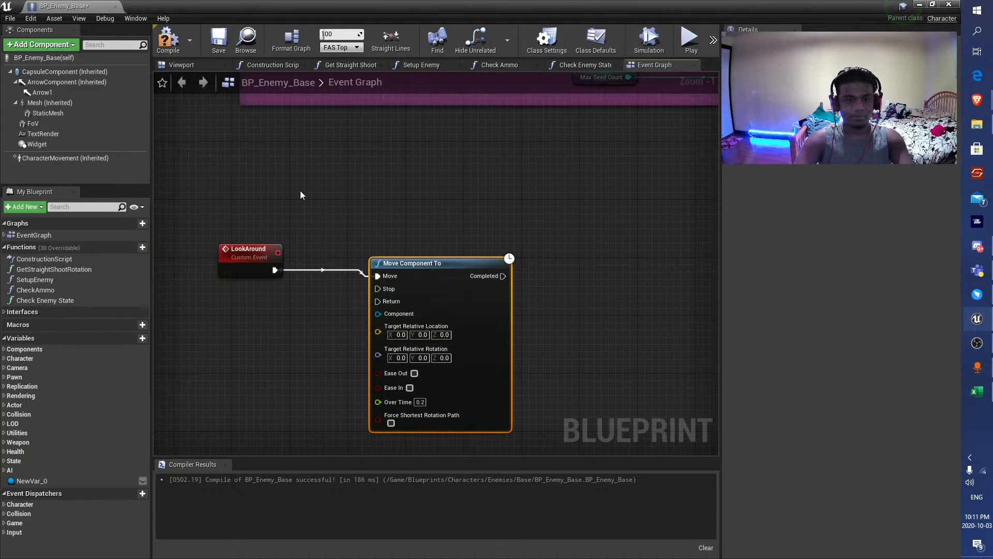
{"action": "left_click", "coordinate": [170, 49]}
{"action": "left_click_drag", "start_coordinate": [440, 270], "coordinate": [512, 263]}
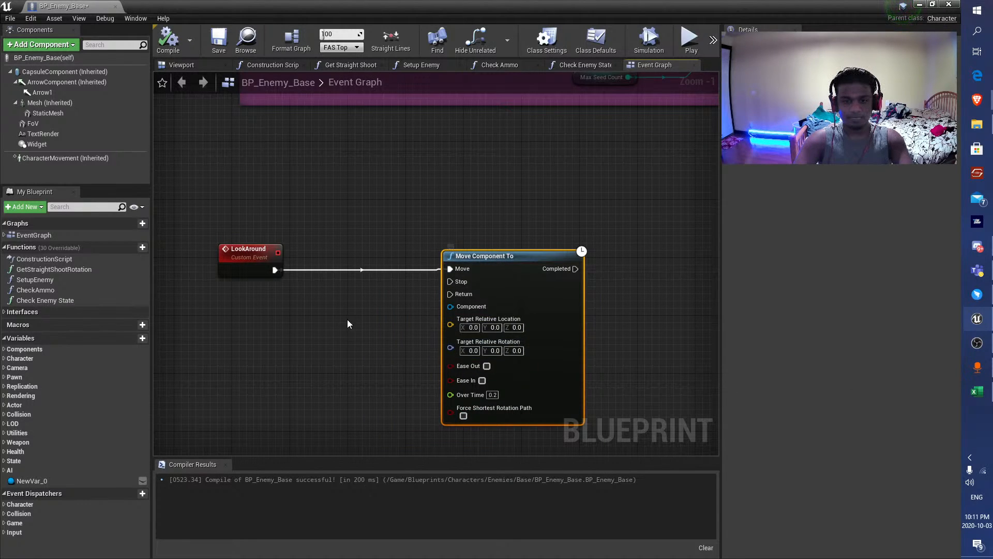
{"action": "right_click_drag", "start_coordinate": [348, 324], "coordinate": [417, 295]}
{"action": "right_click_drag", "start_coordinate": [209, 103], "coordinate": [233, 68]}
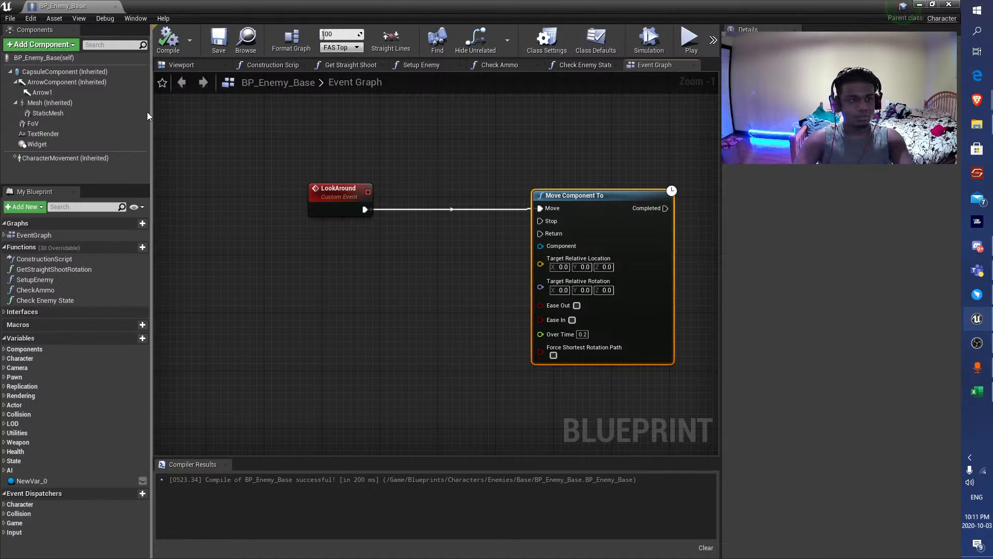
{"action": "right_click", "coordinate": [240, 259]}
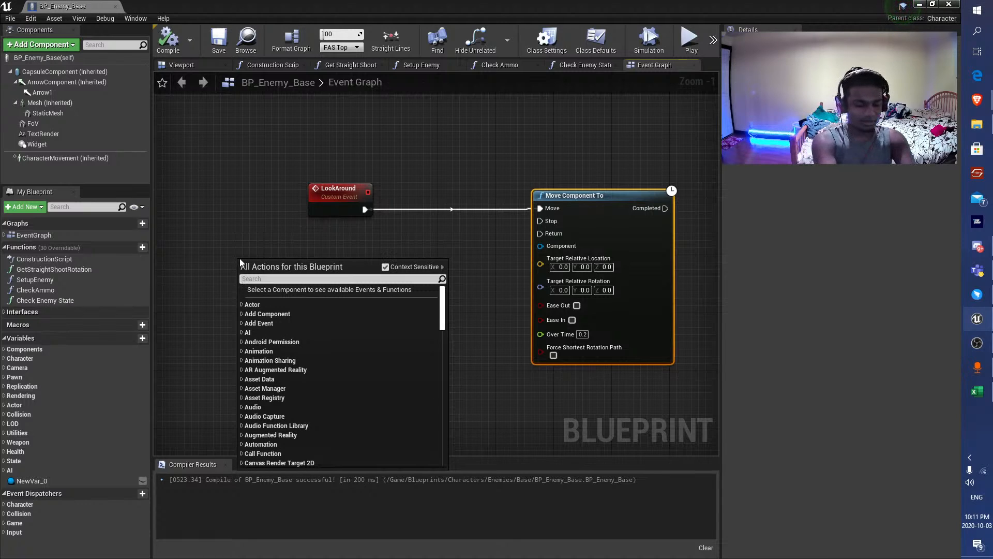
{"action": "type", "text": "current"}
{"action": "key", "text": "ctrl+BackSpace"}
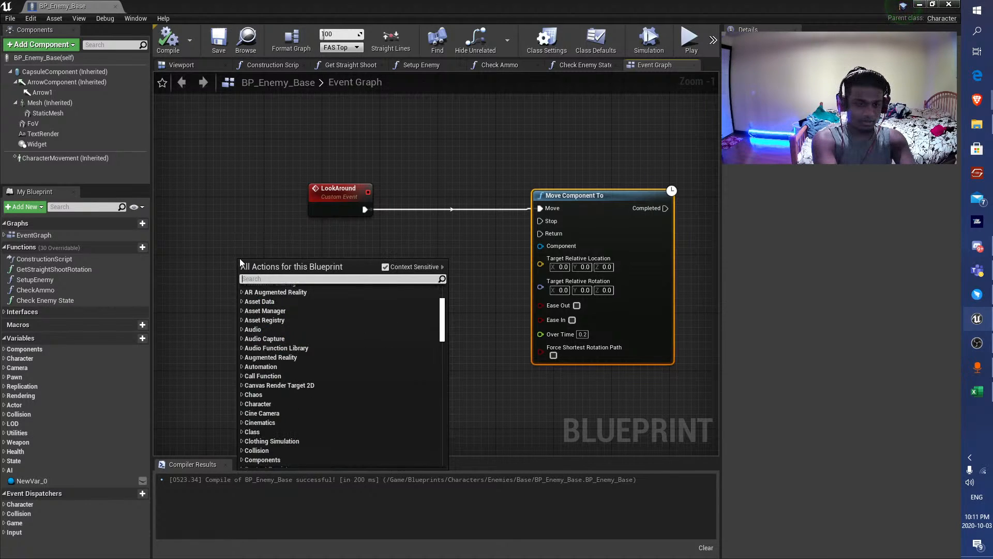
{"action": "type", "text": "get"}
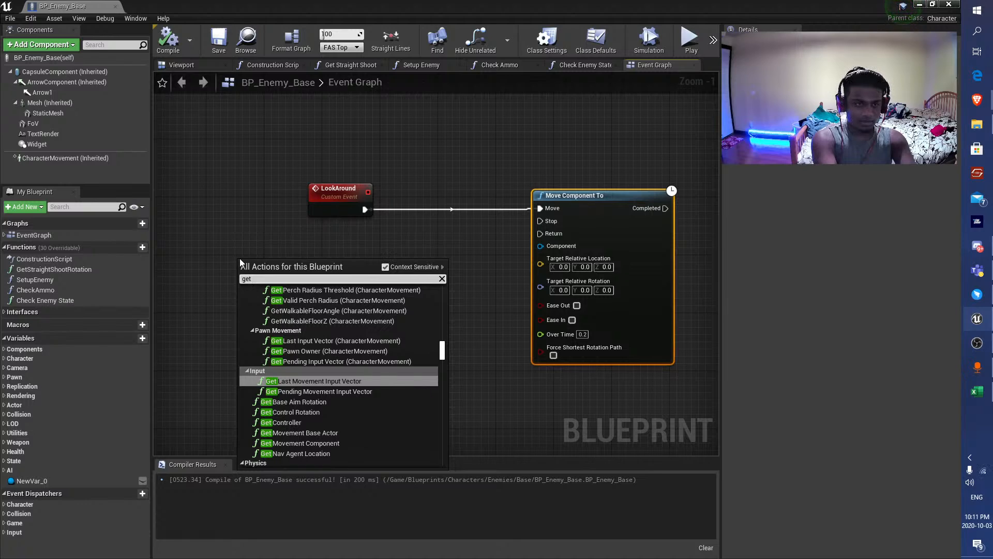
{"action": "type", "text": " relative rotation"}
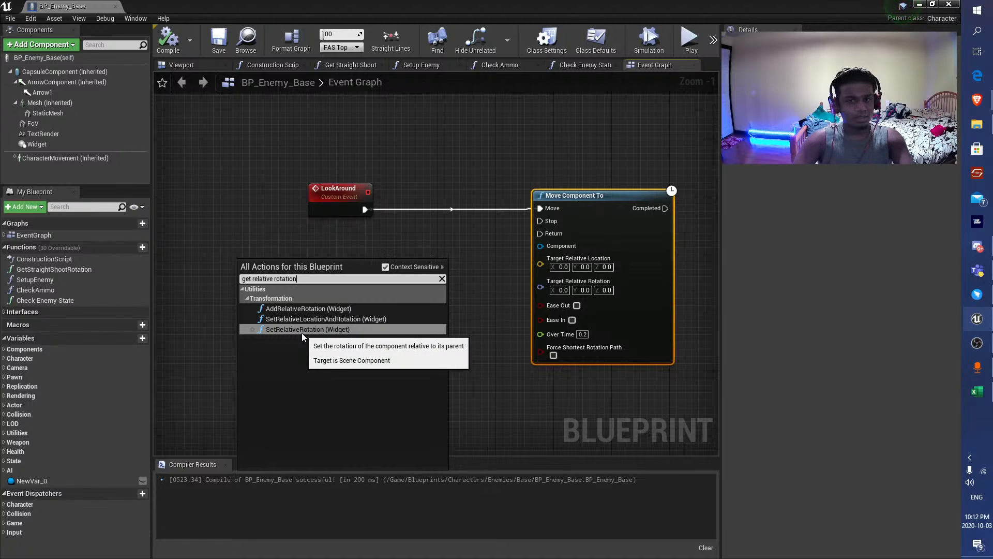
{"action": "left_click", "coordinate": [240, 204]}
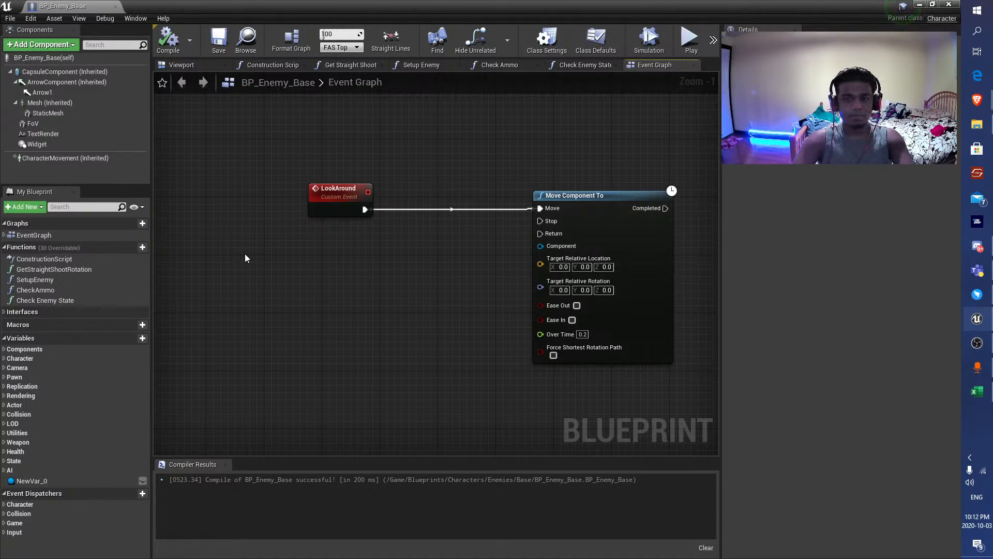
Place a Capsule Component reference below LookAround and add a node that gets its relative rotation.
{"action": "right_click_drag", "start_coordinate": [413, 246], "coordinate": [383, 245]}
{"action": "left_click_drag", "start_coordinate": [59, 75], "coordinate": [280, 342]}
{"action": "type", "text": "get relati"}
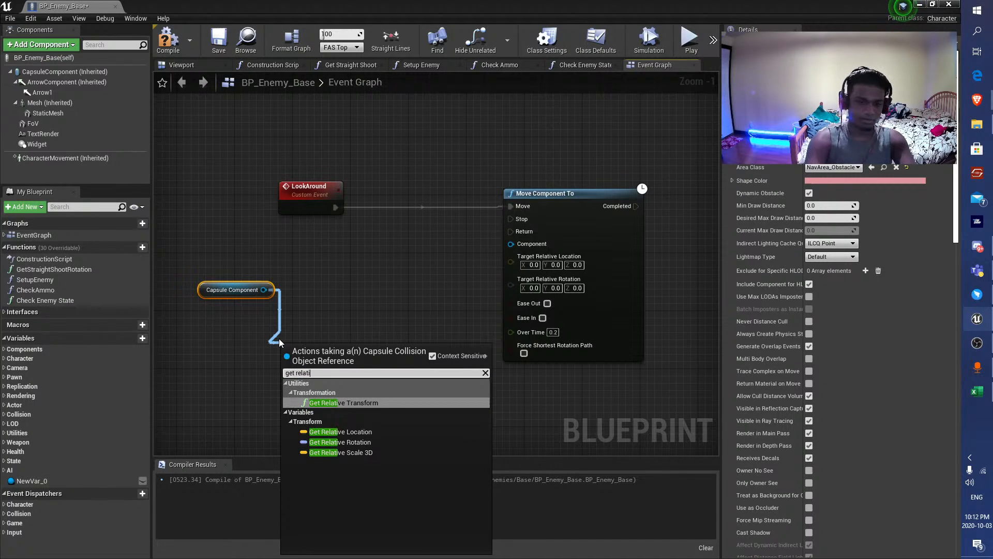
{"action": "left_click", "coordinate": [340, 441]}
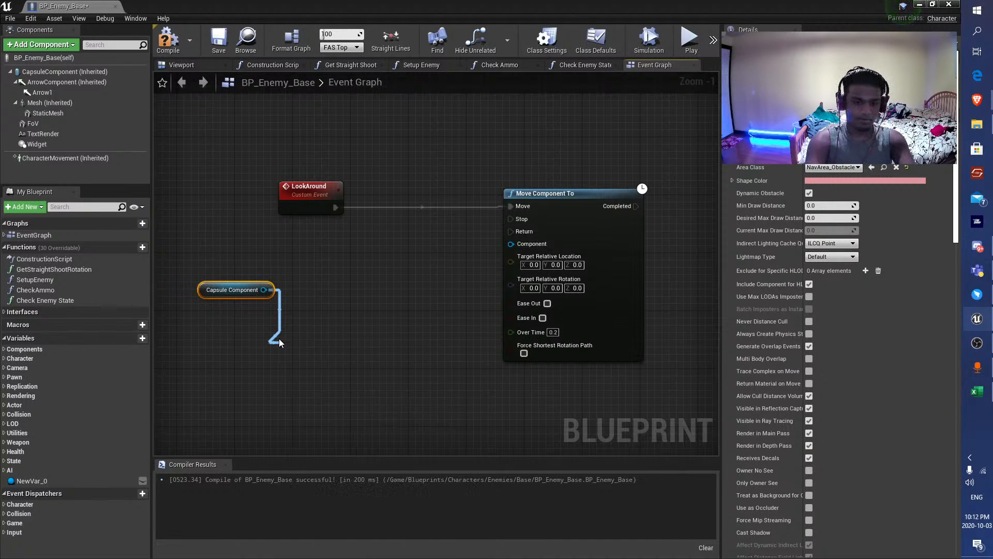
{"action": "left_click_drag", "start_coordinate": [375, 348], "coordinate": [428, 346]}
{"action": "type", "text": "+326"}
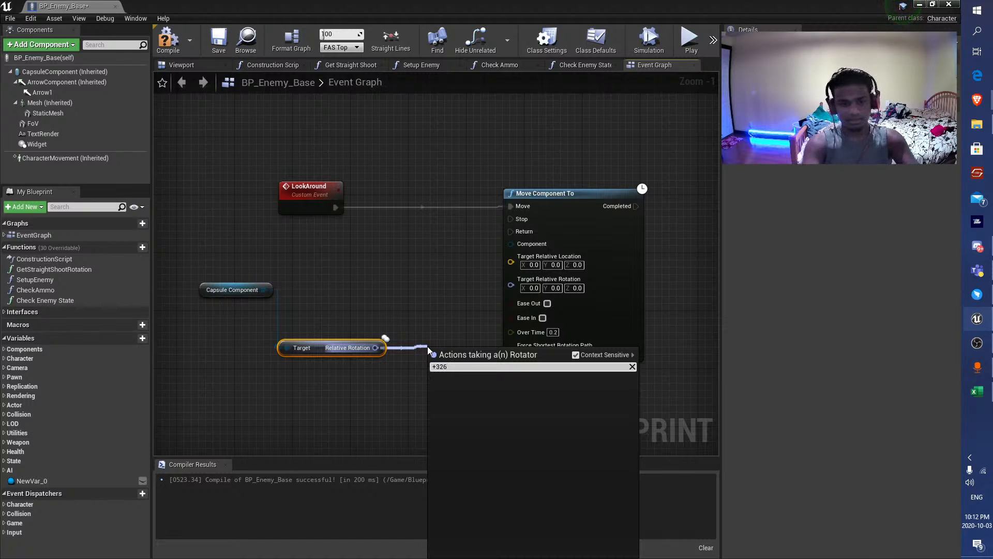
{"action": "key", "text": "BackSpace"}
{"action": "key", "text": "BackSpace"}
{"action": "key", "text": "BackSpace"}
{"action": "key", "text": "BackSpace"}
{"action": "type", "text": "rota"}
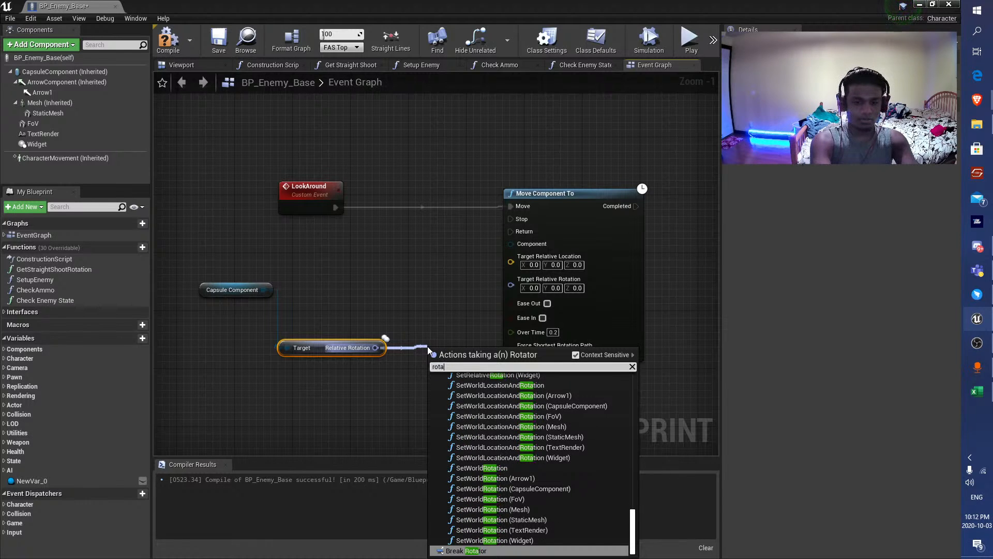
{"action": "type", "text": "tor"}
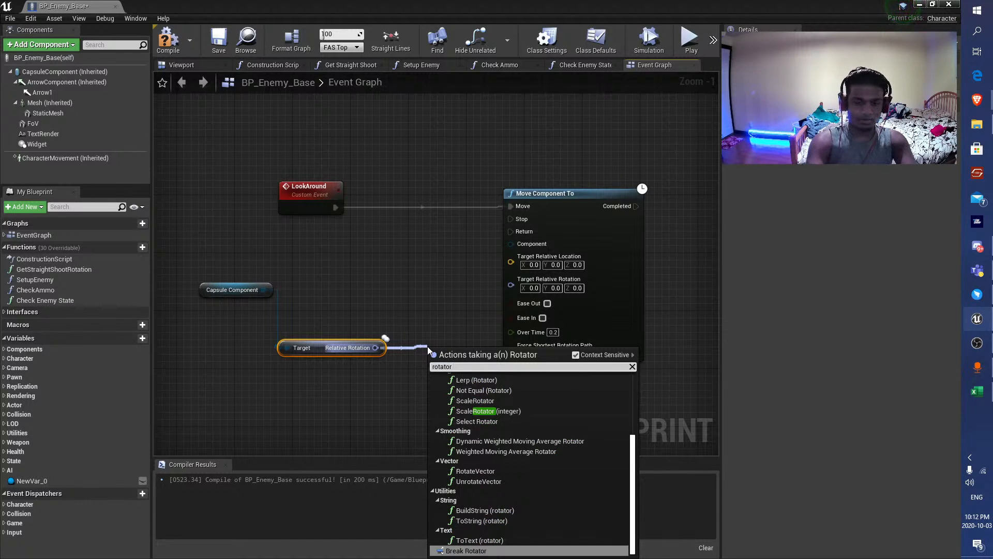
{"action": "type", "text": " +"}
{"action": "left_click", "coordinate": [402, 317]}
Split the Relative Rotation output into roll, pitch and yaw, reposition the Capsule Component node and compile.
{"action": "right_click", "coordinate": [371, 349]}
{"action": "left_click", "coordinate": [386, 374]}
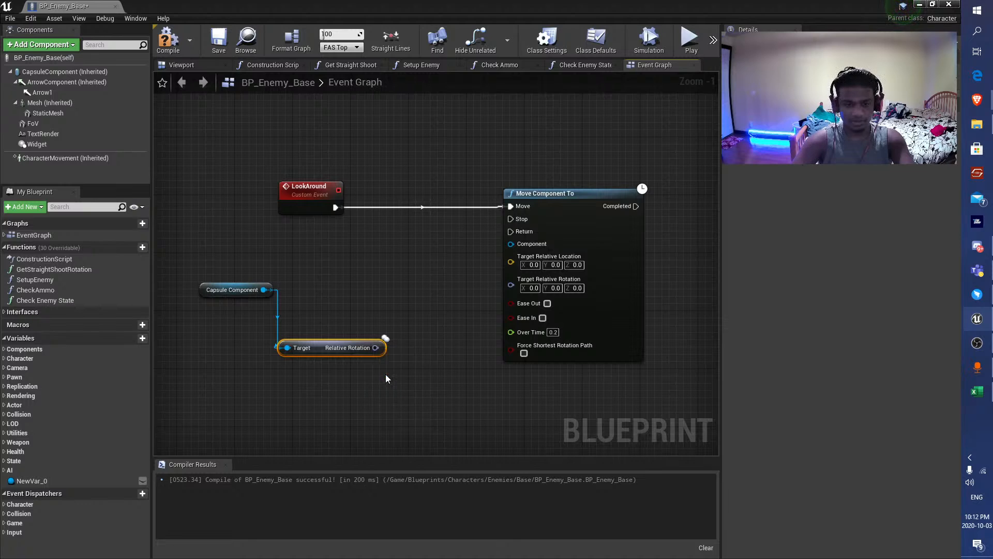
{"action": "left_click_drag", "start_coordinate": [236, 290], "coordinate": [196, 254]}
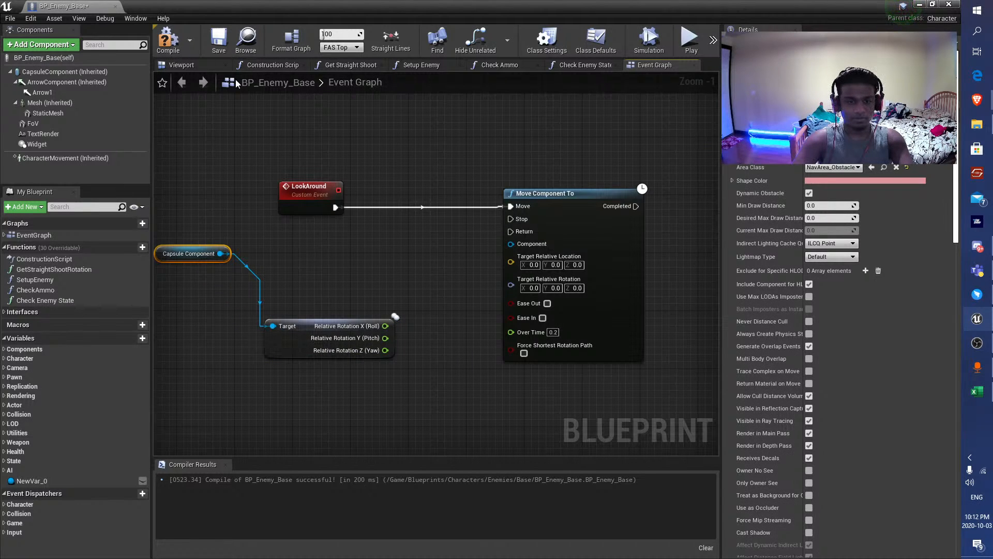
{"action": "left_click", "coordinate": [169, 42]}
{"action": "left_click_drag", "start_coordinate": [377, 353], "coordinate": [422, 393]}
{"action": "left_click_drag", "start_coordinate": [422, 397], "coordinate": [424, 394]}
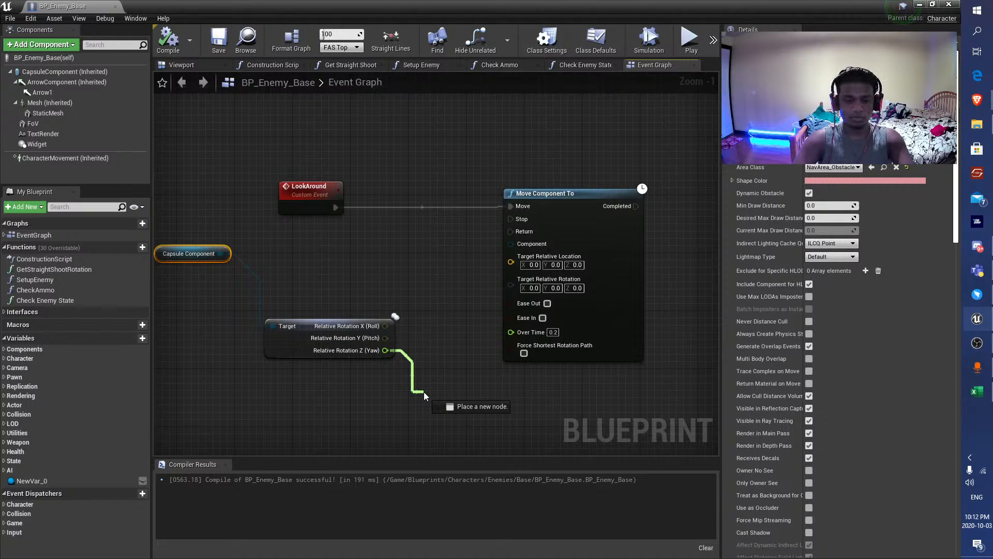
{"action": "left_click_drag", "start_coordinate": [424, 392], "coordinate": [424, 393]}
{"action": "left_click", "coordinate": [377, 284]}
Delete the Capsule Component, relative rotation and Move Component To nodes, leaving only the LookAround event, and compile.
{"action": "left_click_drag", "start_coordinate": [156, 192], "coordinate": [284, 387]}
{"action": "key", "text": "Delete"}
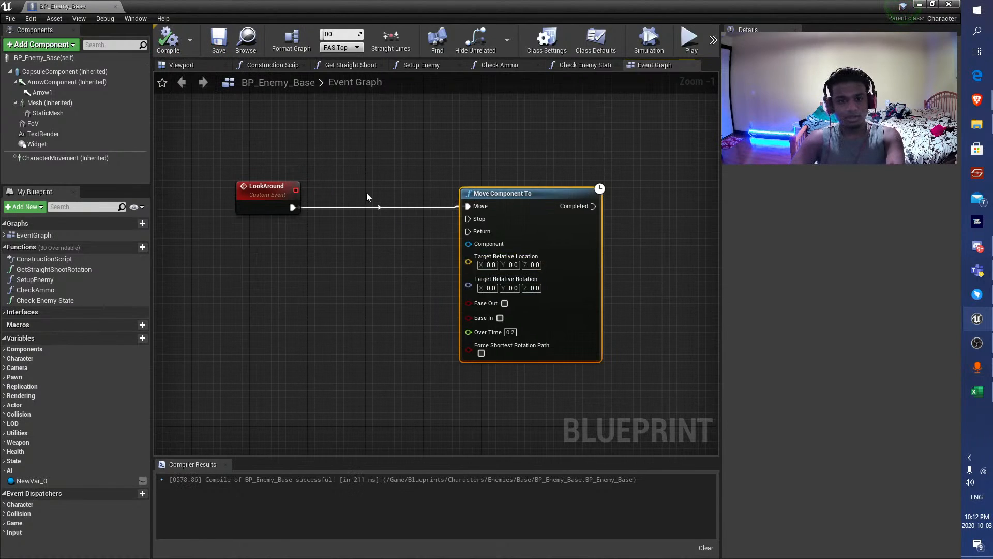
{"action": "key", "text": "Delete"}
{"action": "left_click", "coordinate": [172, 45]}
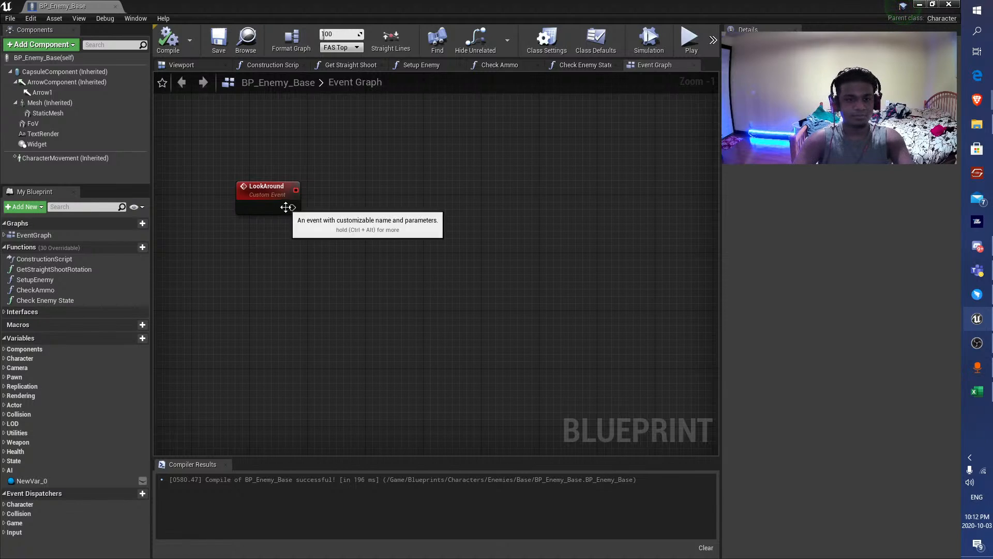
Add a Get Controller node below the LookAround event.
{"action": "left_click_drag", "start_coordinate": [292, 207], "coordinate": [439, 204]}
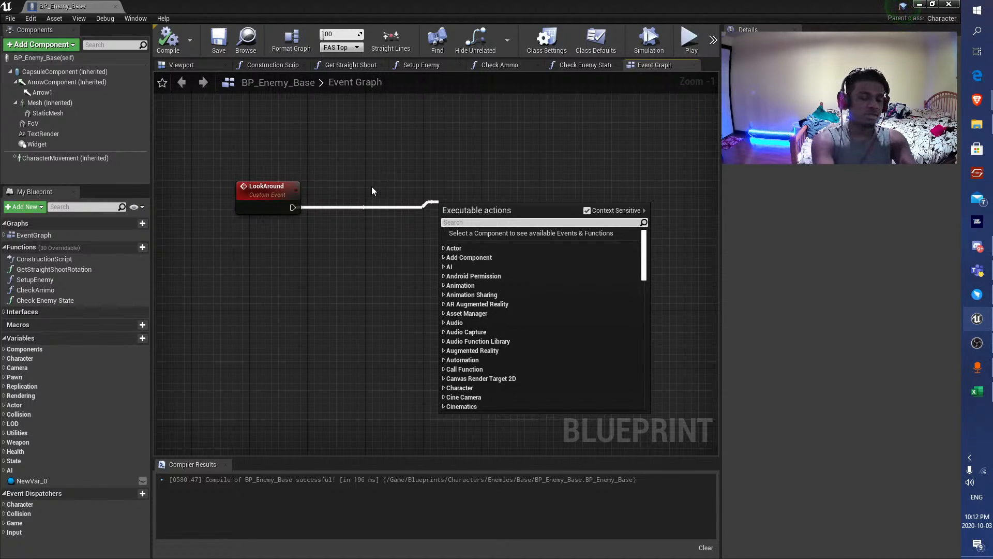
{"action": "right_click", "coordinate": [234, 266]}
{"action": "type", "text": "get contr"}
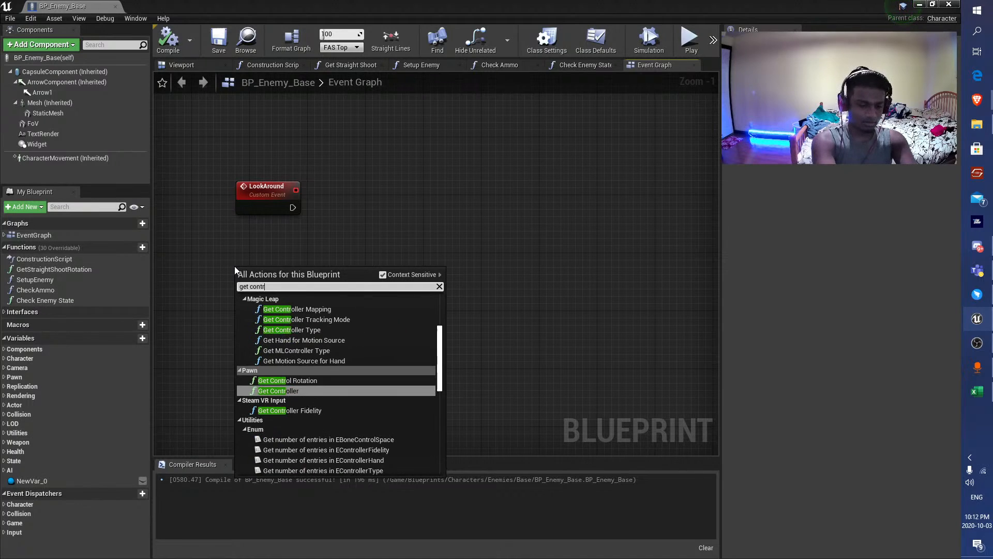
{"action": "type", "text": "oller"}
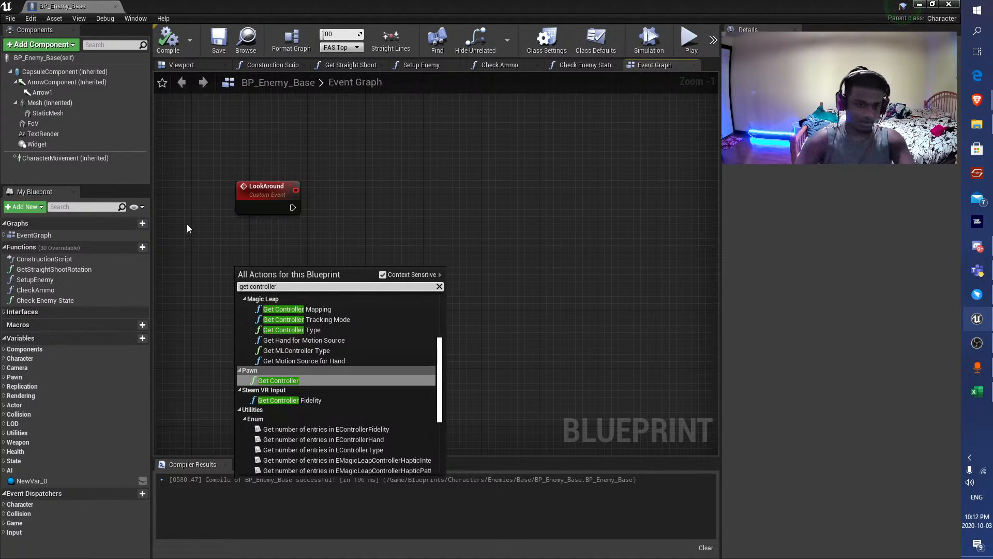
{"action": "left_click", "coordinate": [272, 384]}
Cast the controller's Return Value to BP_Enemy_Base_AI, connect LookAround to the cast's execution input and compile.
{"action": "left_click_drag", "start_coordinate": [332, 293], "coordinate": [368, 209]}
{"action": "type", "text": "cast to b"}
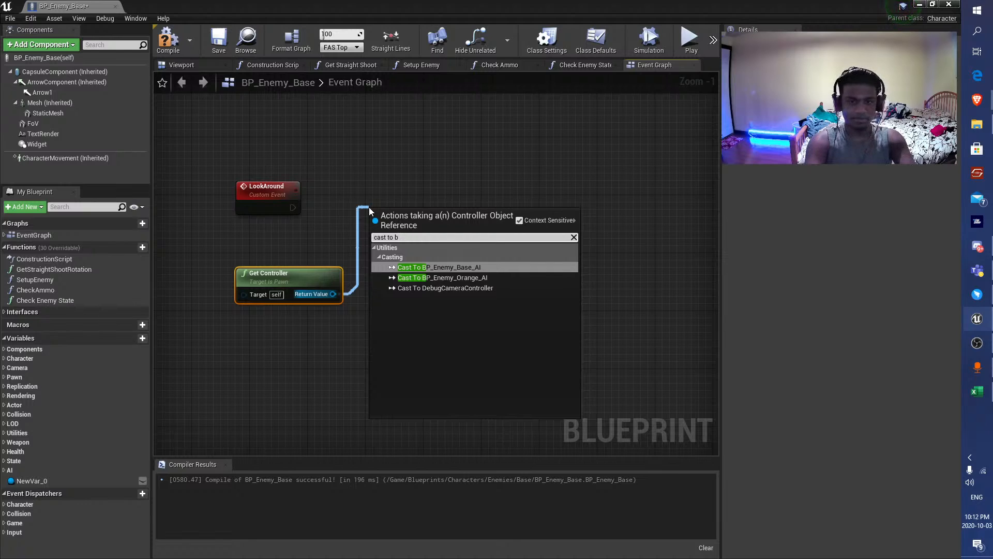
{"action": "key", "text": "Return"}
{"action": "left_click_drag", "start_coordinate": [423, 214], "coordinate": [416, 200]}
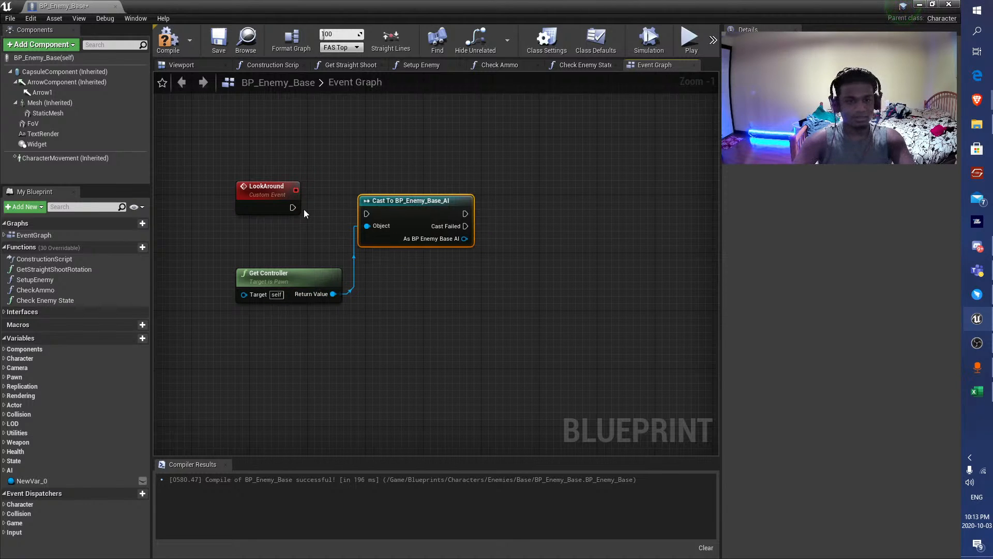
{"action": "left_click_drag", "start_coordinate": [293, 208], "coordinate": [395, 196]}
{"action": "left_click", "coordinate": [168, 45]}
Search the actions available on the cast's As BP Enemy Base AI output for "get pawn se".
{"action": "right_click_drag", "start_coordinate": [464, 240], "coordinate": [359, 237]}
{"action": "left_click_drag", "start_coordinate": [360, 229], "coordinate": [396, 264]}
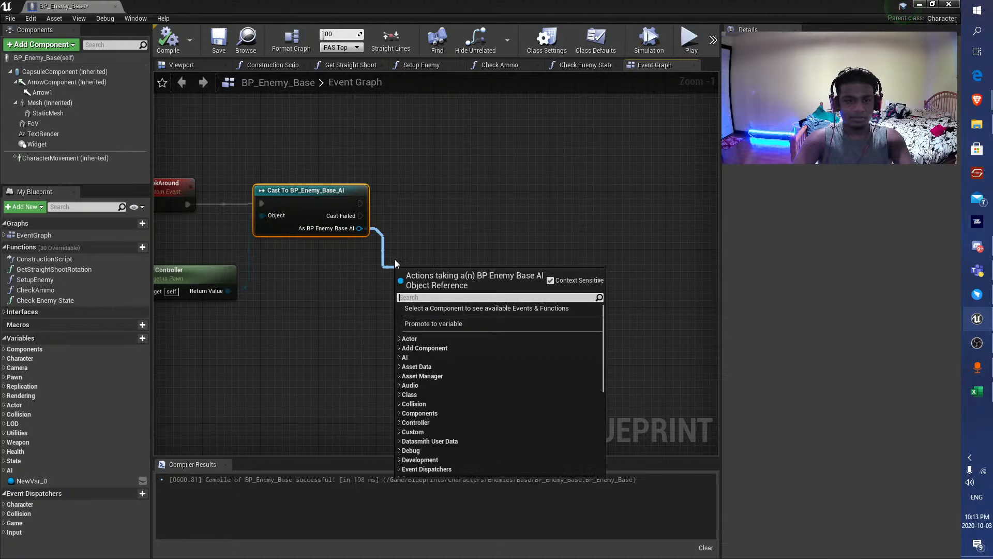
{"action": "type", "text": "get pawn se"}
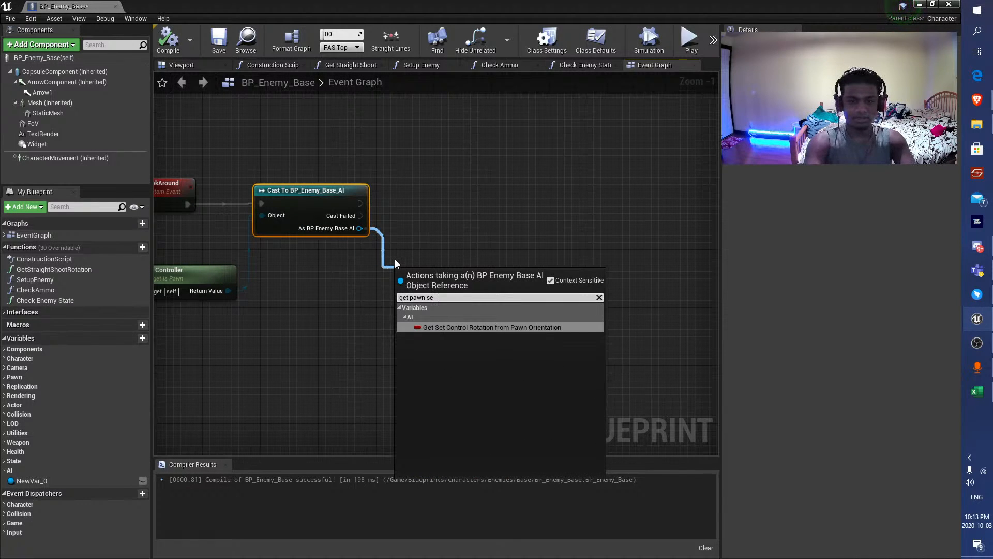
{"action": "key", "text": "Escape"}
{"action": "left_click", "coordinate": [505, 205]}
Open the BP_Enemy_Base_AI blueprint and examine its AIPerception sight configuration, returning to the BP_Enemy_Base event graph.
{"action": "left_click", "coordinate": [920, 5]}
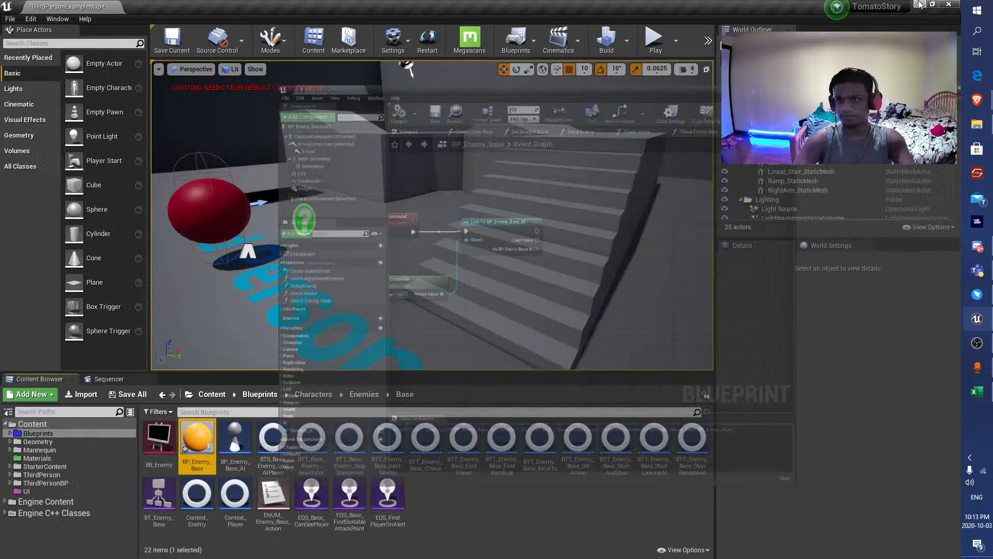
{"action": "double_click", "coordinate": [197, 445]}
{"action": "left_click_drag", "start_coordinate": [125, 6], "coordinate": [171, 7]}
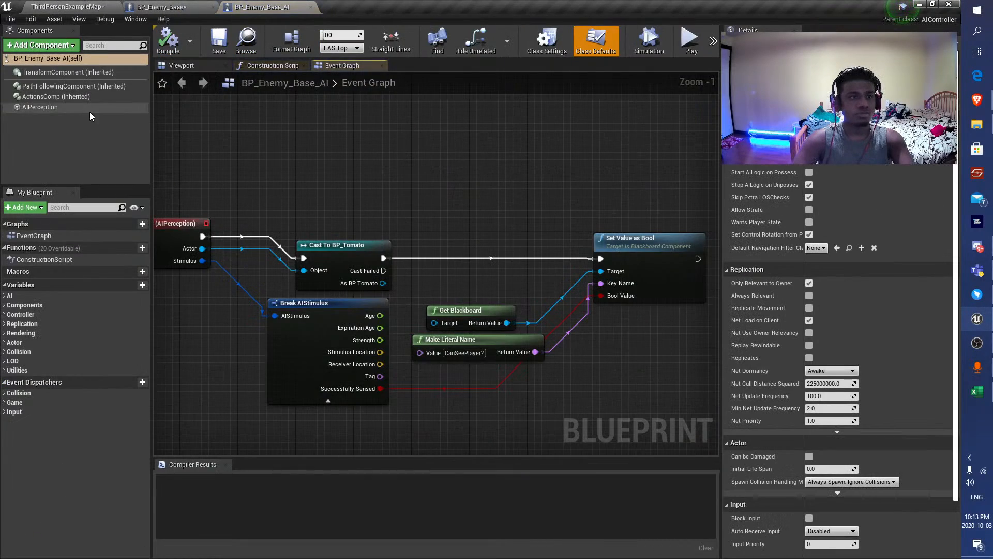
{"action": "left_click", "coordinate": [63, 108]}
{"action": "scroll", "coordinate": [327, 216], "scroll_direction": "down", "scroll_amount": 2}
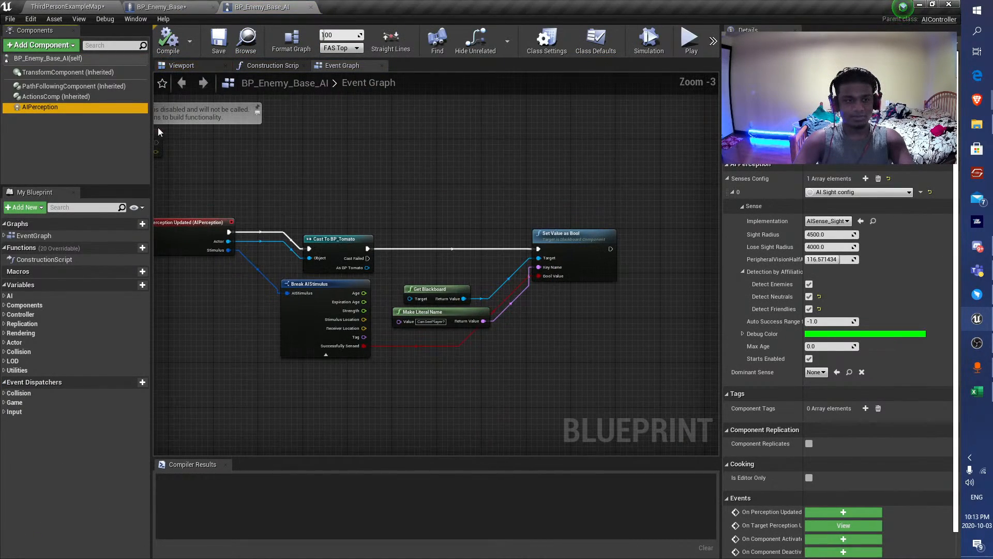
{"action": "left_click", "coordinate": [173, 64]}
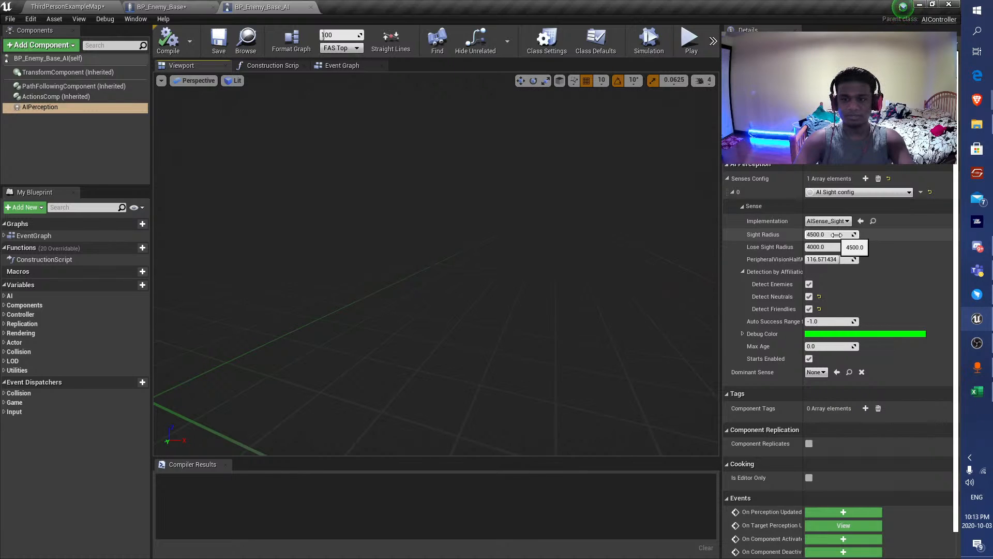
{"action": "left_click", "coordinate": [161, 7]}
{"action": "left_click_drag", "start_coordinate": [359, 204], "coordinate": [486, 202]}
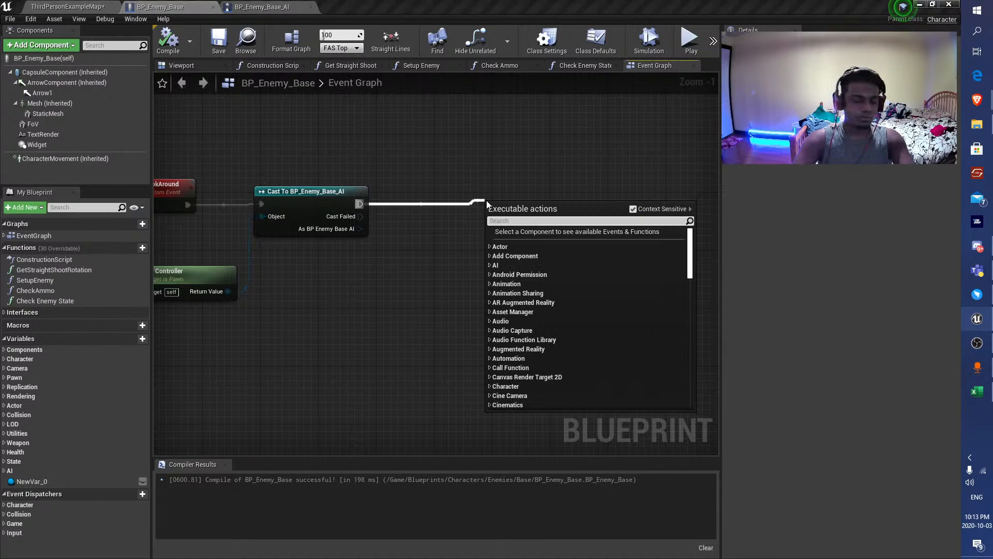
Add a custom event named LookAround below the perception nodes in BP_Enemy_Base_AI's event graph and compile.
{"action": "left_click", "coordinate": [266, 7]}
{"action": "left_click", "coordinate": [344, 67]}
{"action": "scroll", "coordinate": [337, 131], "scroll_direction": "down", "scroll_amount": 4}
{"action": "right_click_drag", "start_coordinate": [279, 190], "coordinate": [303, 312]}
{"action": "scroll", "coordinate": [303, 312], "scroll_direction": "up", "scroll_amount": 3}
{"action": "right_click", "coordinate": [294, 367]}
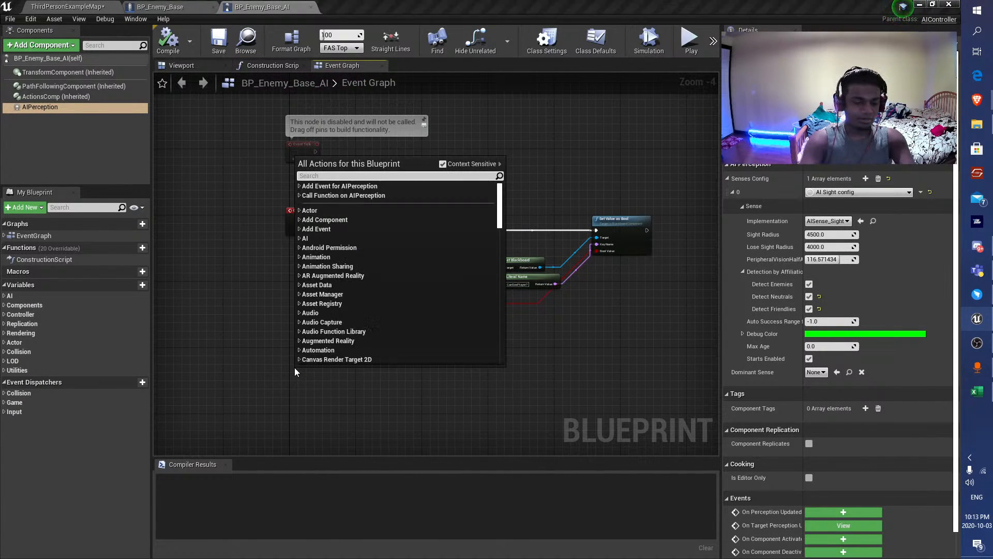
{"action": "type", "text": "c"}
{"action": "type", "text": "ustom"}
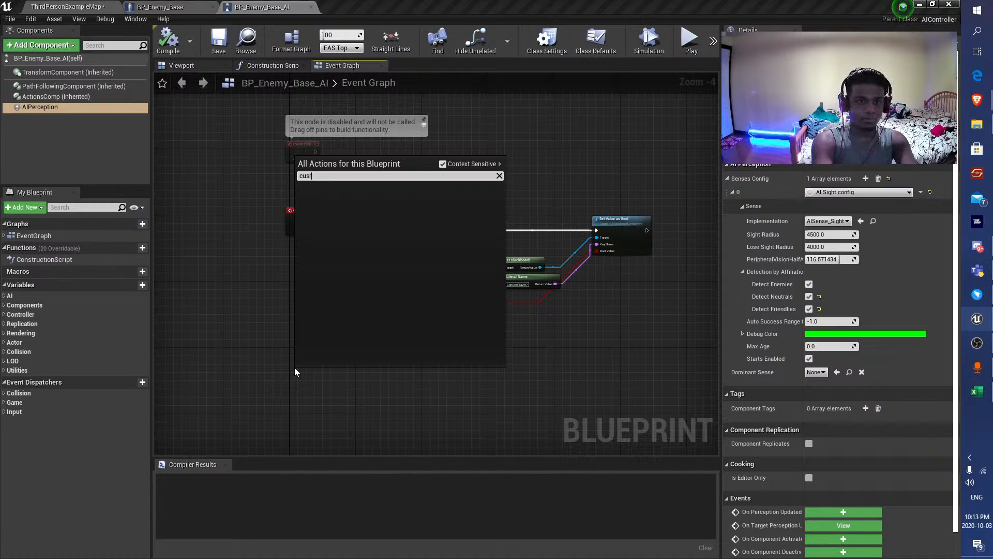
{"action": "key", "text": "Return"}
{"action": "type", "text": "L"}
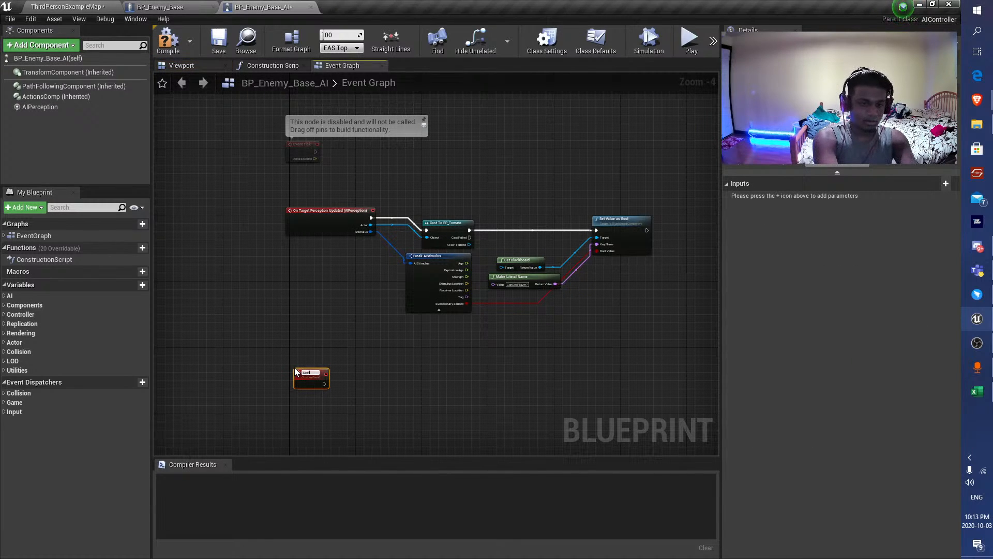
{"action": "type", "text": "ookAround"}
{"action": "key", "text": "Return"}
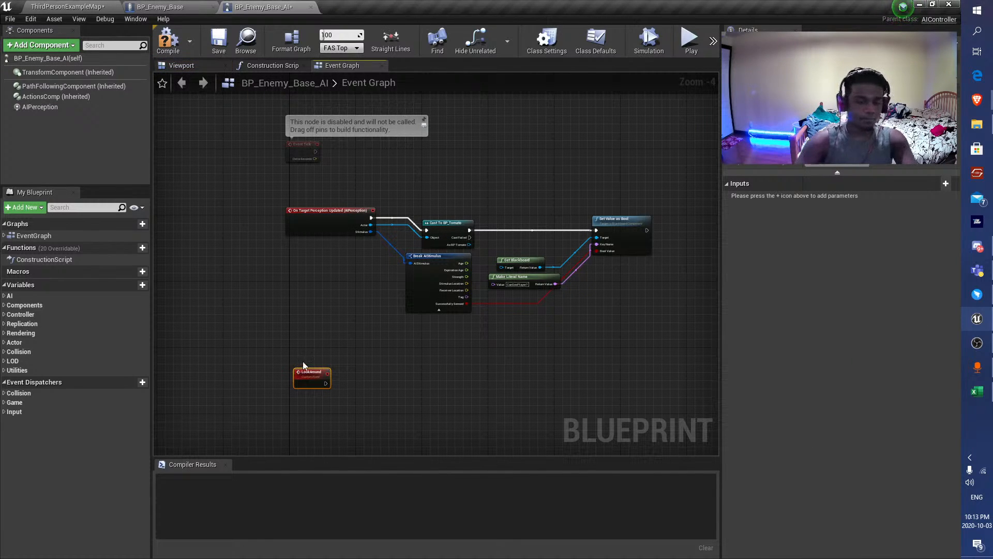
{"action": "left_click", "coordinate": [168, 39]}
Place a reference to the AIPerception component just below the LookAround event.
{"action": "right_click_drag", "start_coordinate": [255, 278], "coordinate": [256, 200]}
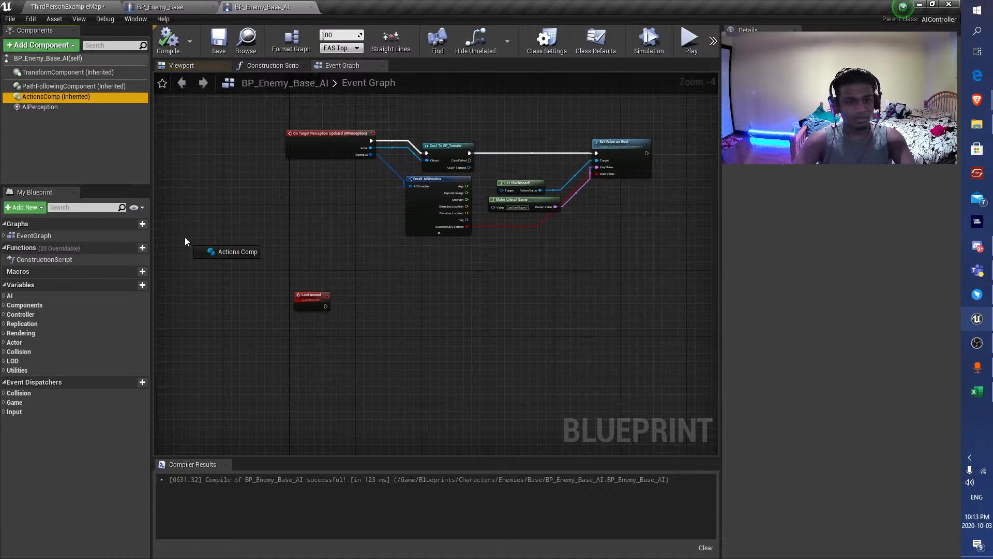
{"action": "left_click", "coordinate": [42, 108]}
{"action": "left_click_drag", "start_coordinate": [41, 107], "coordinate": [298, 318]}
{"action": "scroll", "coordinate": [305, 317], "scroll_direction": "up", "scroll_amount": 4}
Check the AIPerception sense settings and search the AIPerception reference's available actions for "get" functions.
{"action": "left_click", "coordinate": [35, 110]}
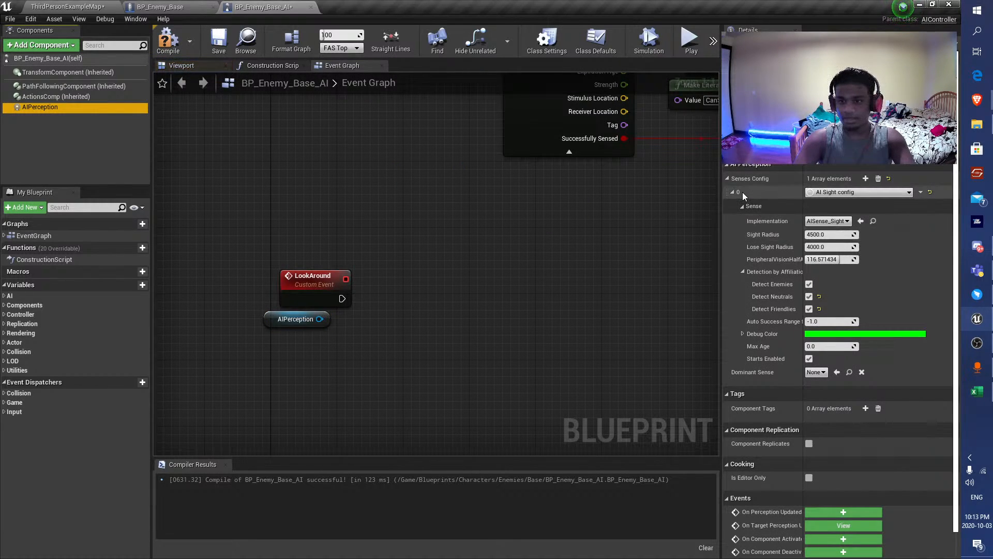
{"action": "left_click_drag", "start_coordinate": [310, 318], "coordinate": [395, 320]}
{"action": "type", "text": "get"}
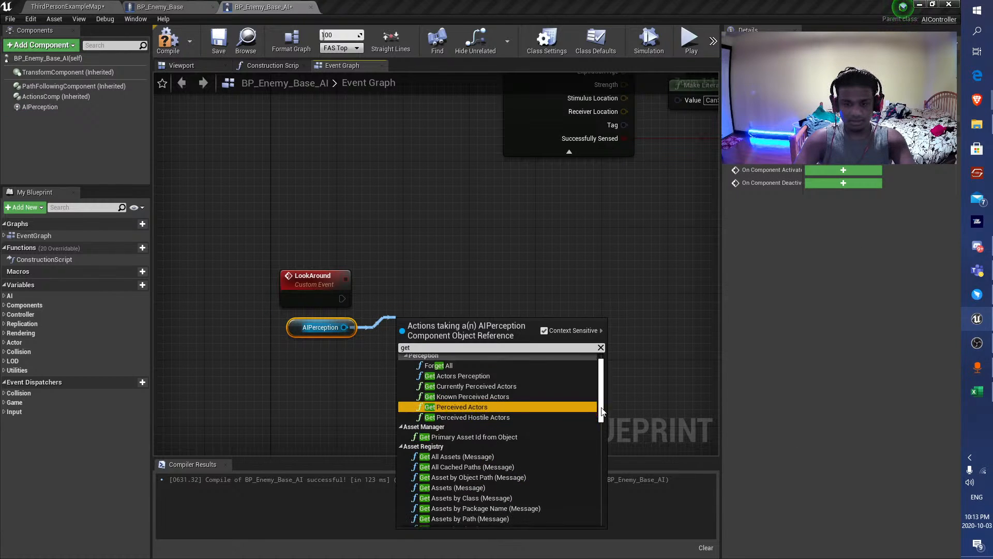
{"action": "left_click_drag", "start_coordinate": [601, 399], "coordinate": [602, 363]}
Review the component's sight properties and search the AIPerception reference's actions for "set si".
{"action": "left_click", "coordinate": [83, 107]}
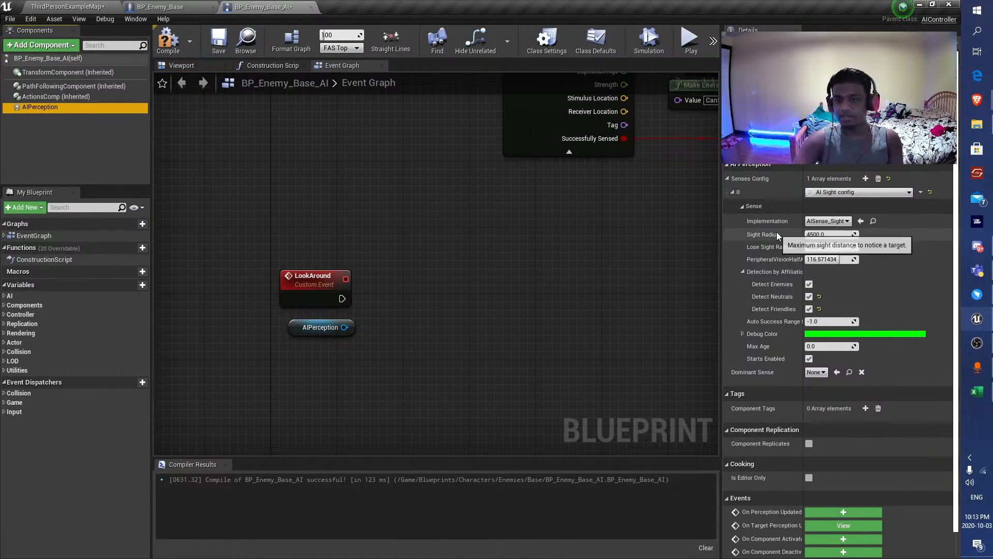
{"action": "left_click_drag", "start_coordinate": [344, 327], "coordinate": [383, 296]}
{"action": "type", "text": "s"}
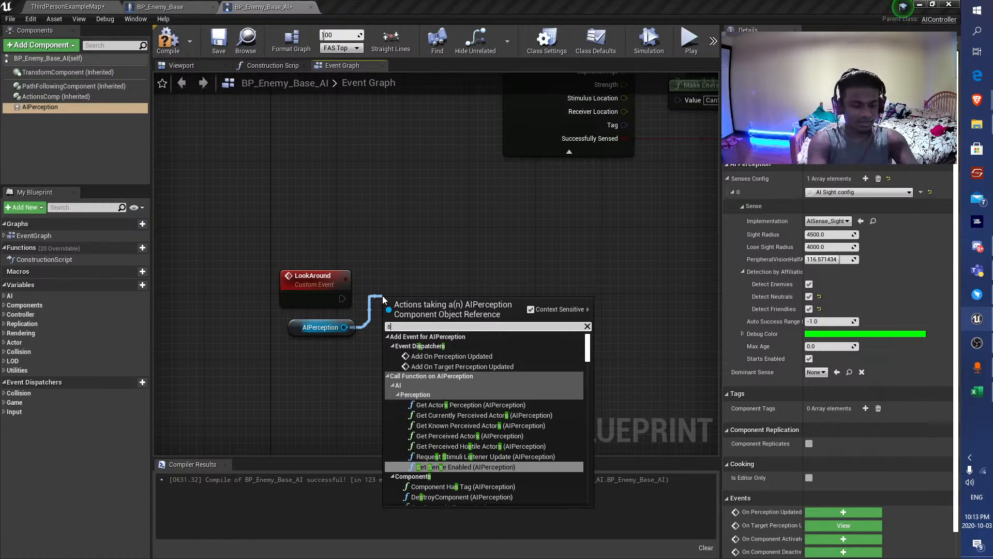
{"action": "type", "text": "et si"}
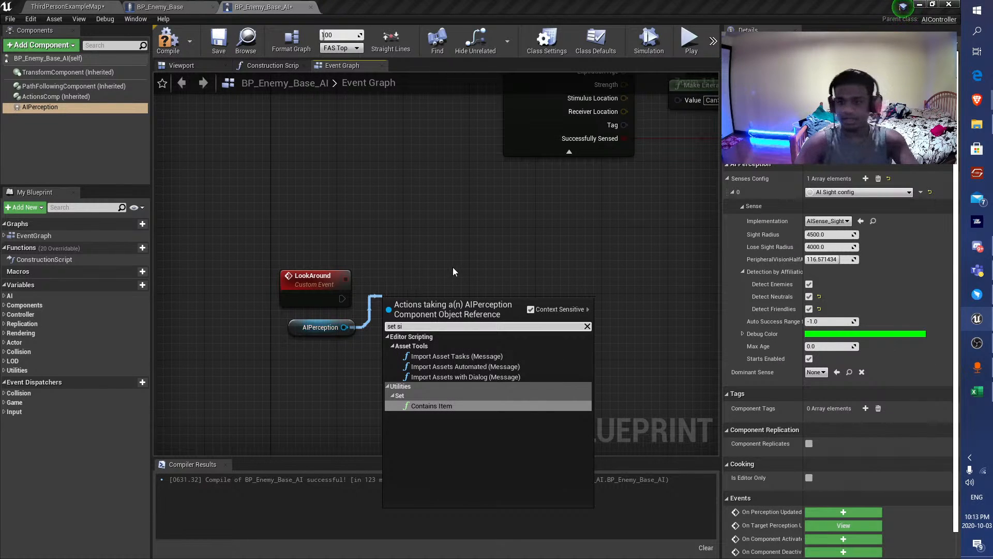
Search the AIPerception reference's actions for "get sense" and check which options the Sight Radius property offers.
{"action": "left_click_drag", "start_coordinate": [343, 327], "coordinate": [377, 330]}
{"action": "type", "text": "get sense"}
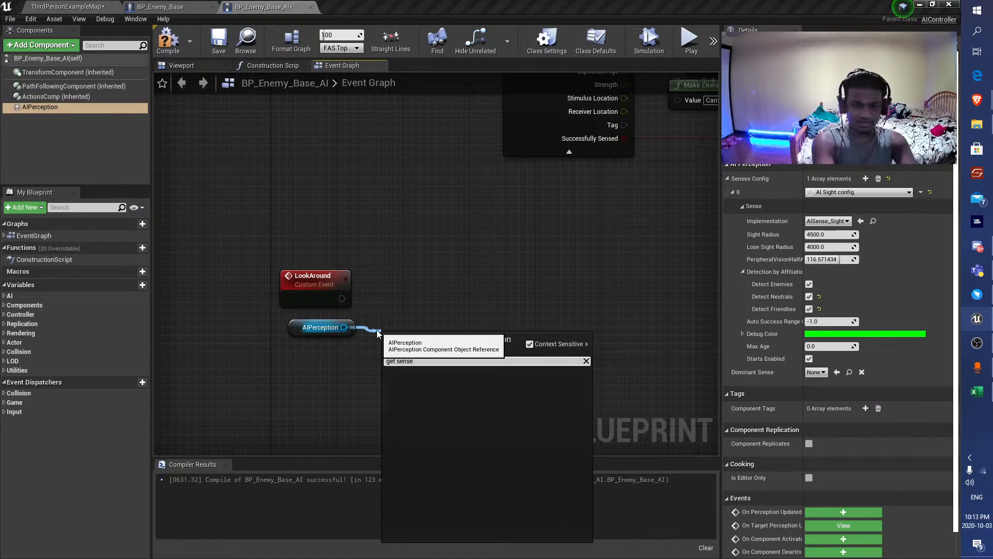
{"action": "key", "text": "BackSpace"}
{"action": "key", "text": "BackSpace"}
{"action": "key", "text": "BackSpace"}
{"action": "key", "text": "BackSpace"}
{"action": "key", "text": "BackSpace"}
{"action": "key", "text": "BackSpace"}
{"action": "key", "text": "BackSpace"}
{"action": "key", "text": "BackSpace"}
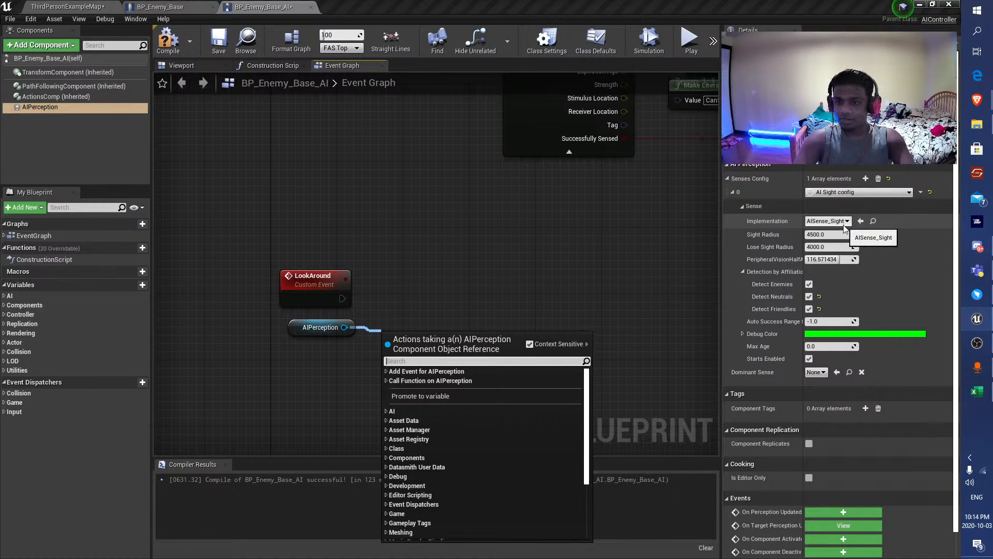
{"action": "right_click", "coordinate": [763, 235]}
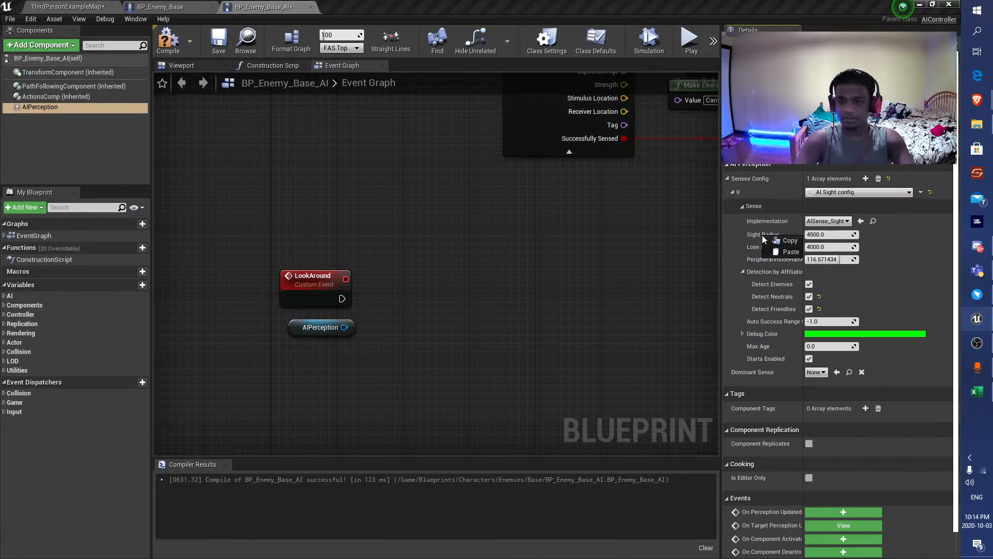
{"action": "left_click", "coordinate": [645, 278]}
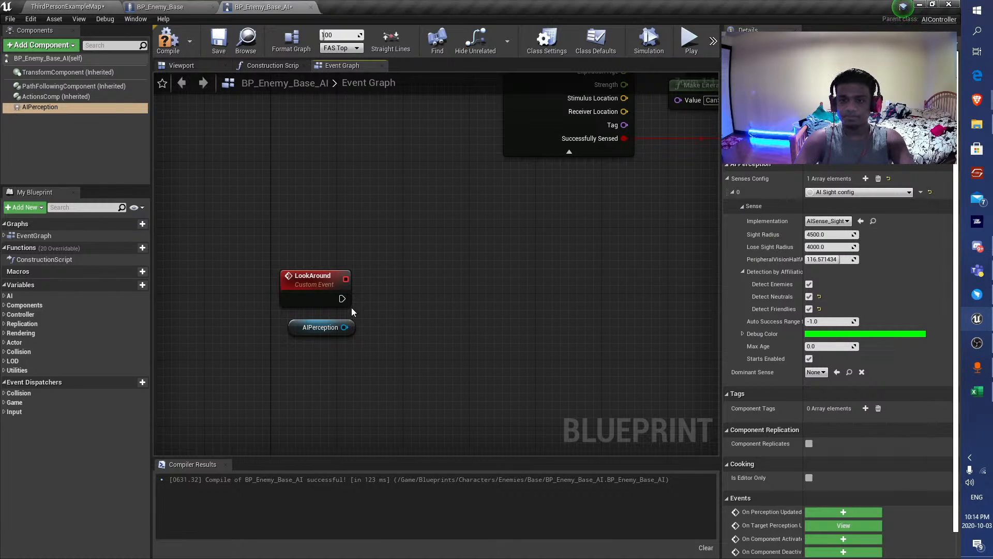
{"action": "left_click_drag", "start_coordinate": [343, 327], "coordinate": [448, 307]}
Switch to the Brave browser, search Google for "get sense ai perception sight radisu variable" in a new tab and look through the results.
{"action": "left_click", "coordinate": [977, 100]}
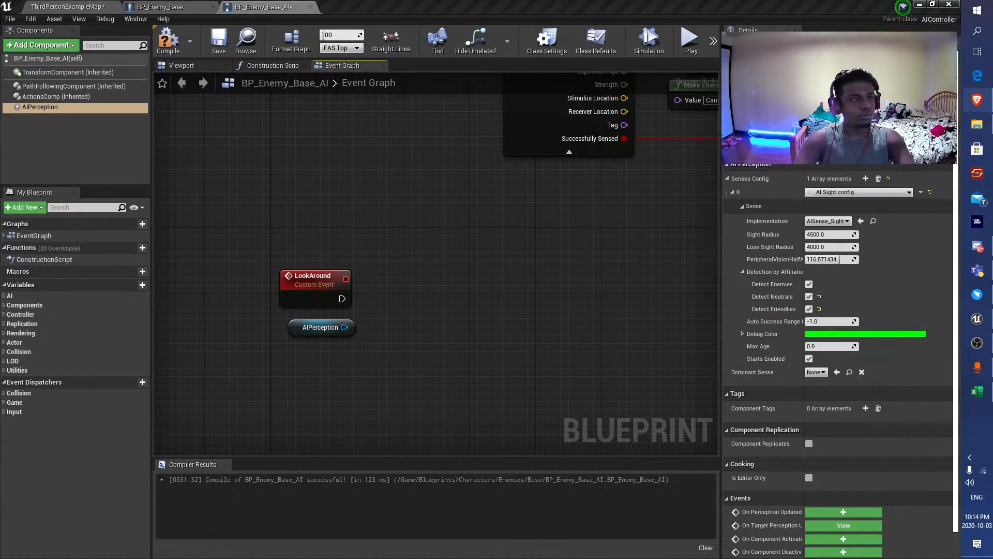
{"action": "left_click_drag", "start_coordinate": [0, 10], "coordinate": [642, 1]}
{"action": "left_click", "coordinate": [859, 11]}
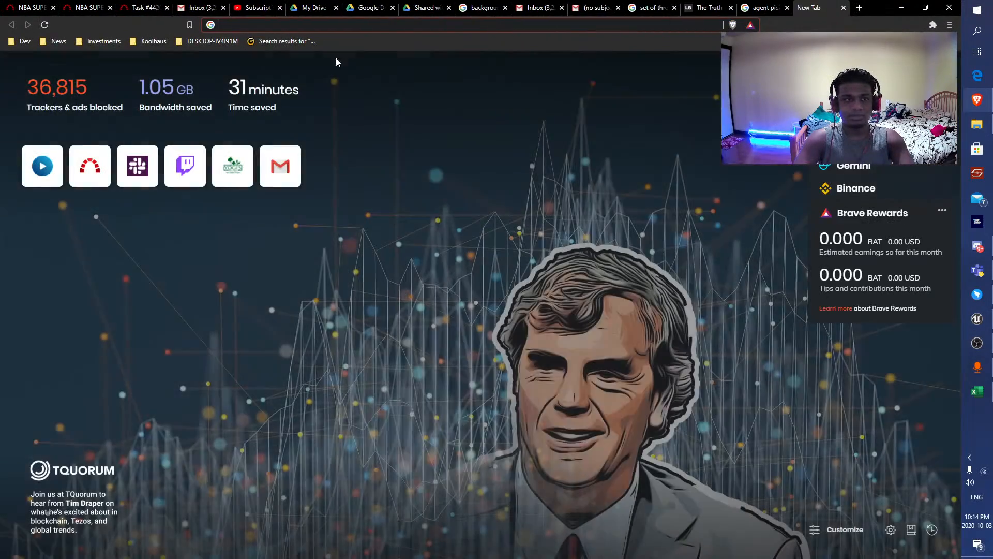
{"action": "type", "text": "get"}
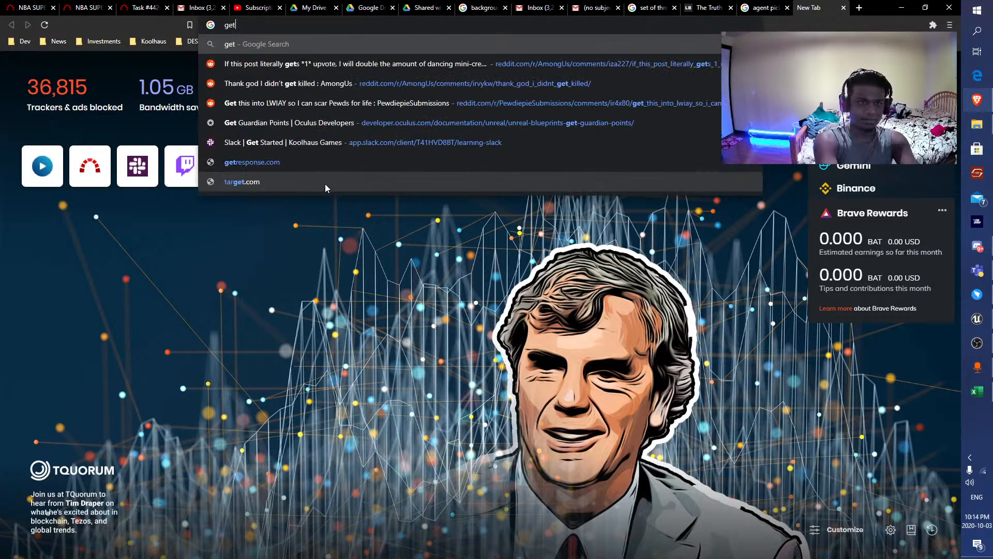
{"action": "type", "text": " sense ai perc"}
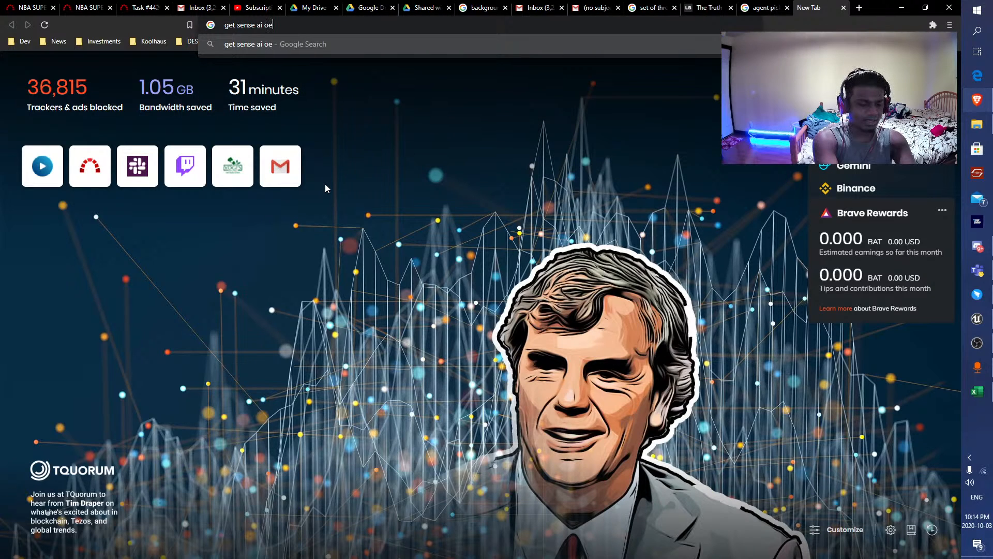
{"action": "type", "text": "eption"}
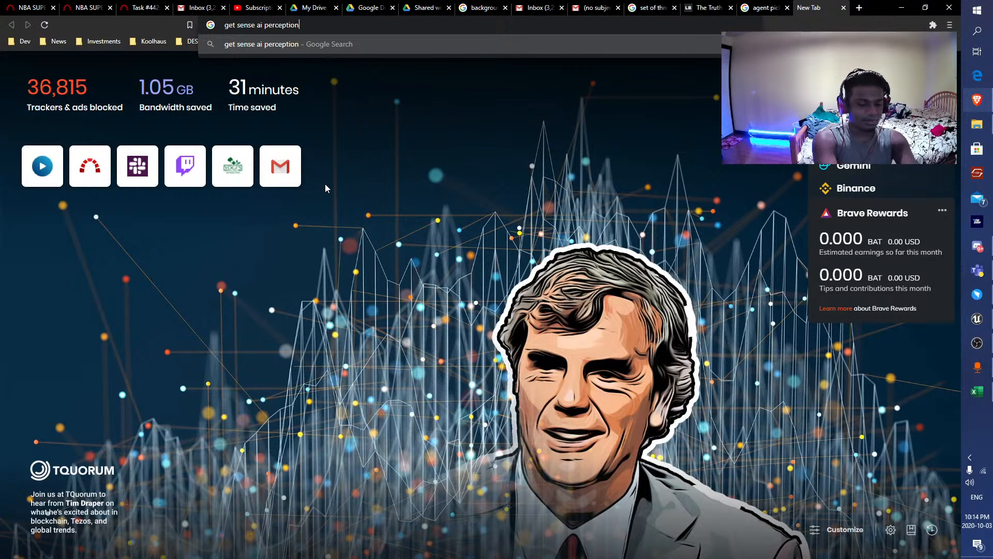
{"action": "type", "text": " sight ra"}
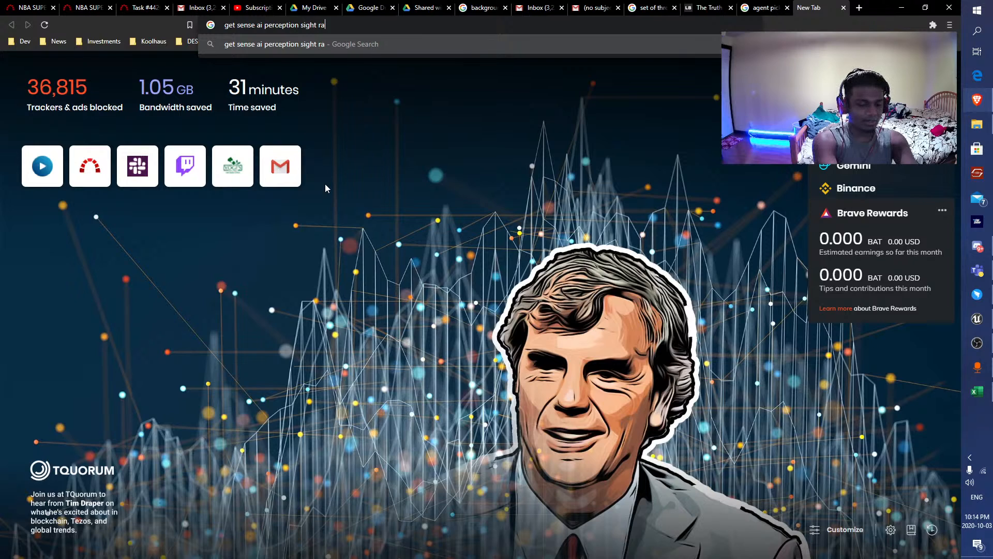
{"action": "type", "text": "disu variable"}
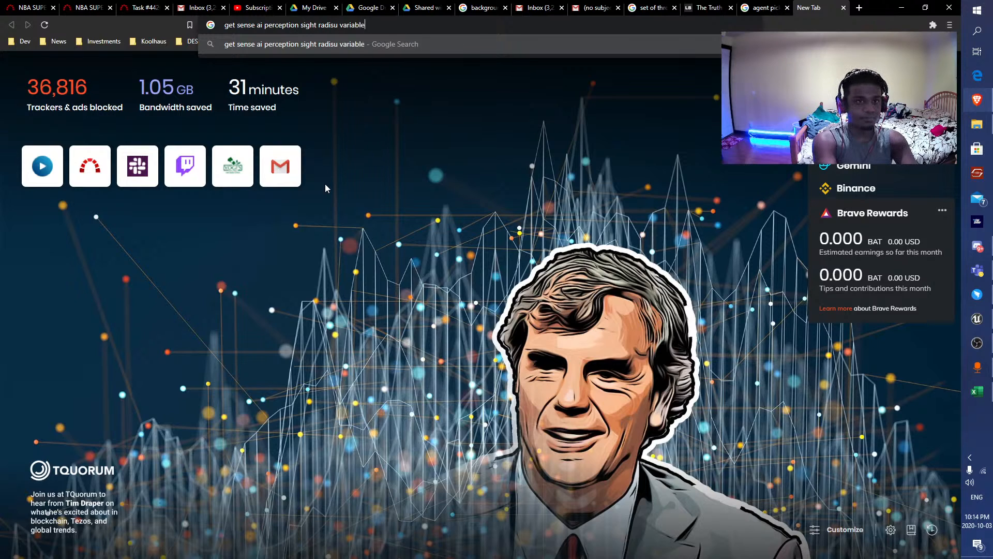
{"action": "key", "text": "Return"}
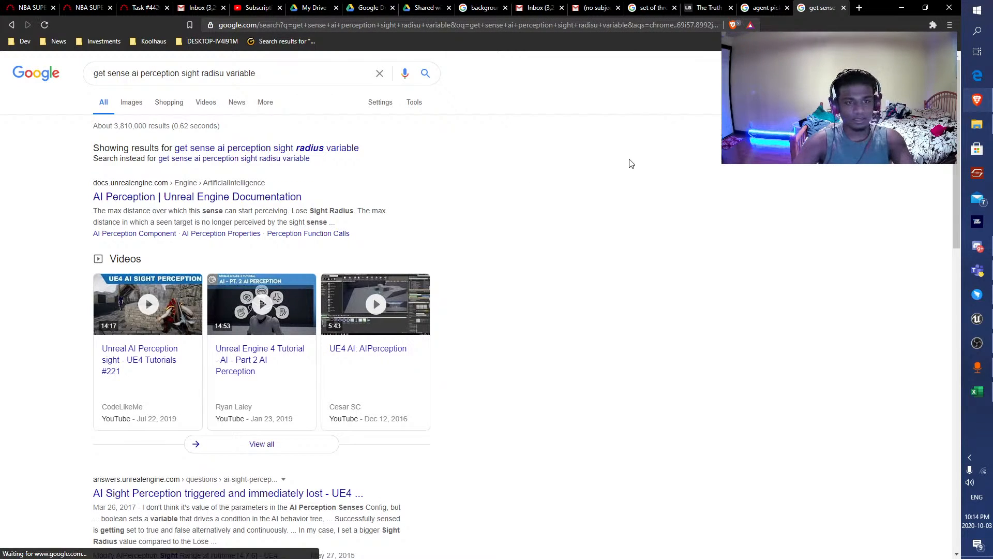
{"action": "scroll", "coordinate": [192, 201], "scroll_direction": "down", "scroll_amount": 1}
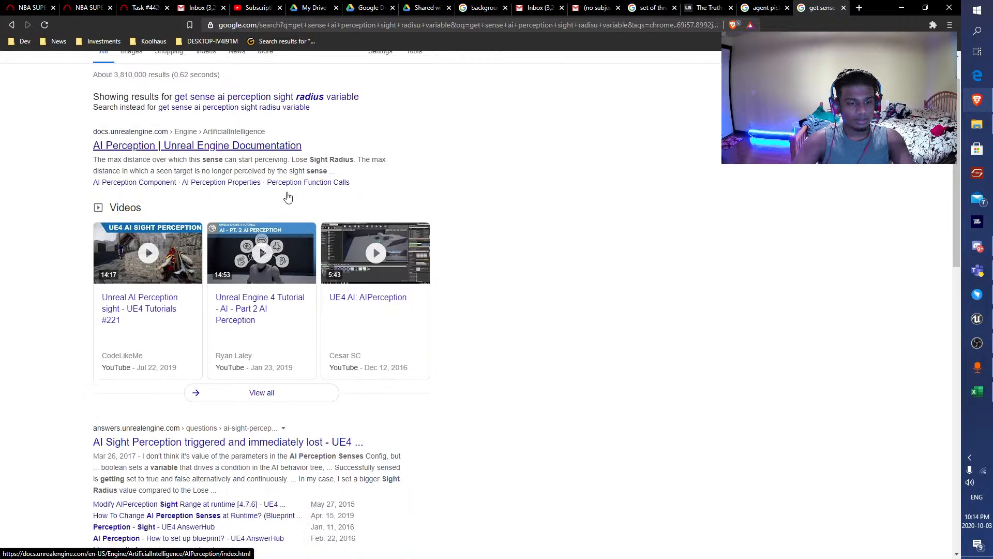
Open the AI Perception page of the Unreal Engine documentation and read through the sense configuration properties from AI Damage to AI Team.
{"action": "scroll", "coordinate": [192, 200], "scroll_direction": "up", "scroll_amount": 1}
{"action": "left_click", "coordinate": [192, 201]}
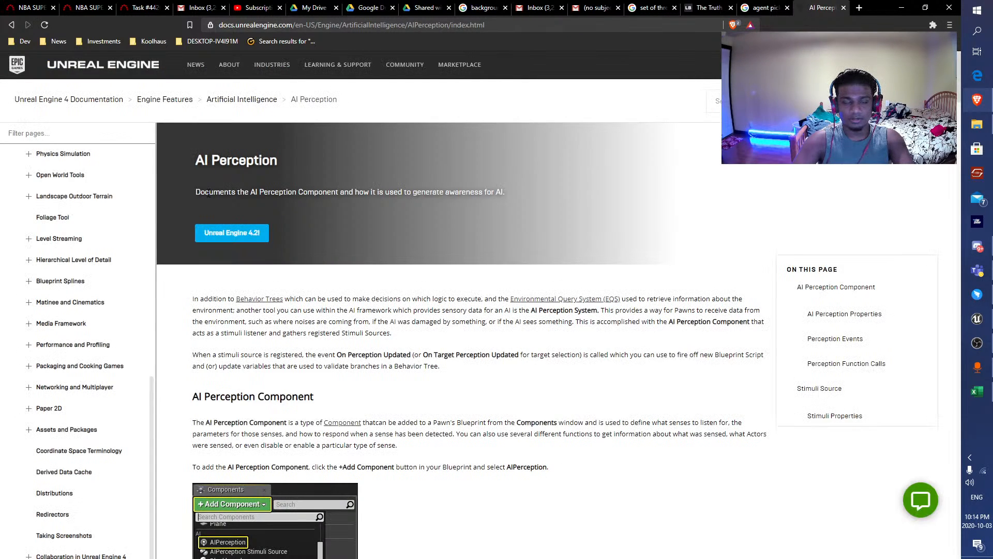
{"action": "scroll", "coordinate": [209, 195], "scroll_direction": "down", "scroll_amount": 6}
{"action": "scroll", "coordinate": [208, 192], "scroll_direction": "down", "scroll_amount": 5}
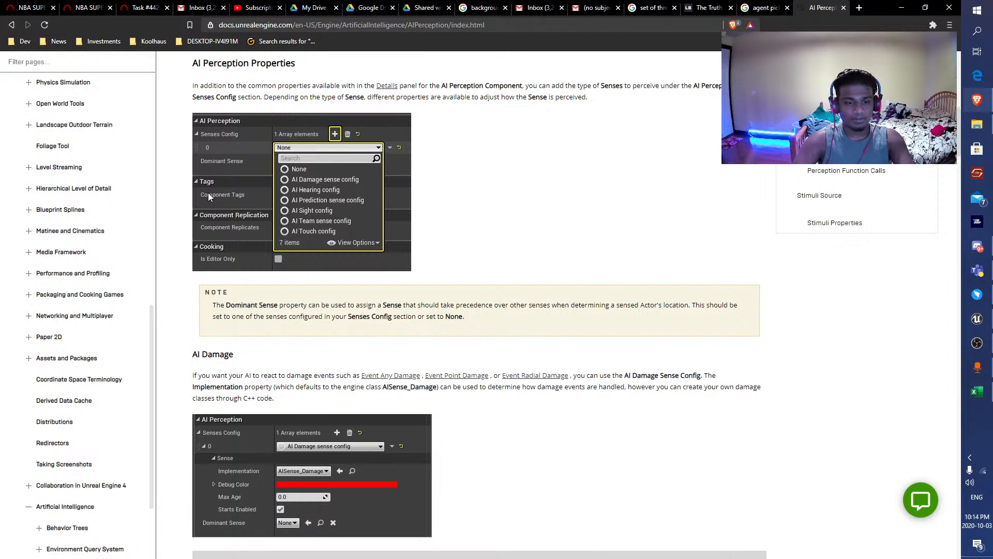
{"action": "scroll", "coordinate": [209, 195], "scroll_direction": "down", "scroll_amount": 6}
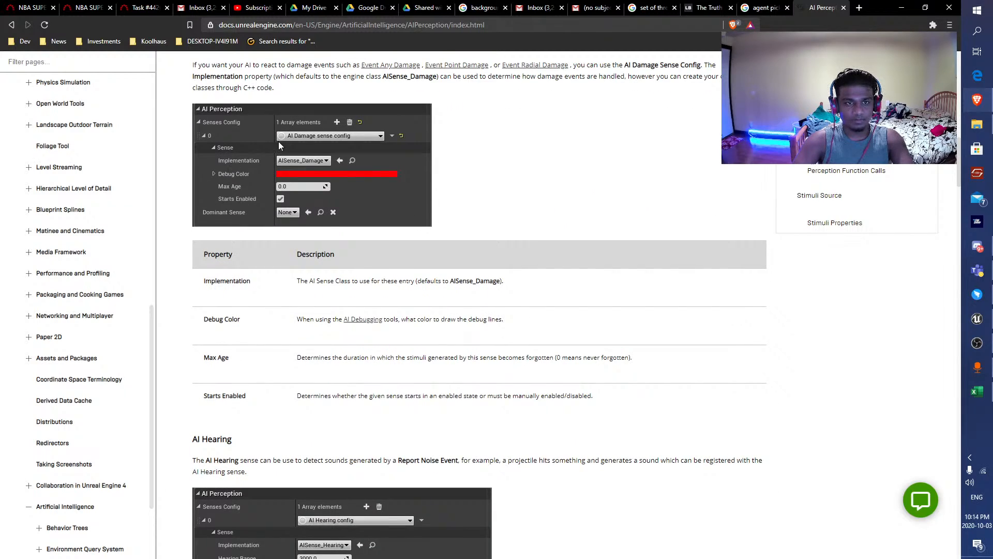
{"action": "scroll", "coordinate": [339, 150], "scroll_direction": "down", "scroll_amount": 3}
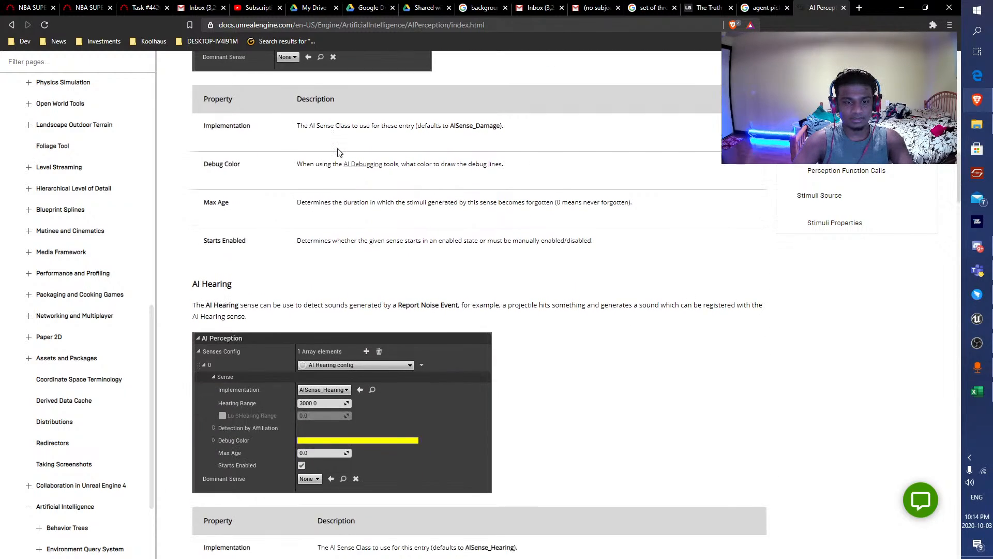
{"action": "scroll", "coordinate": [337, 152], "scroll_direction": "down", "scroll_amount": 15}
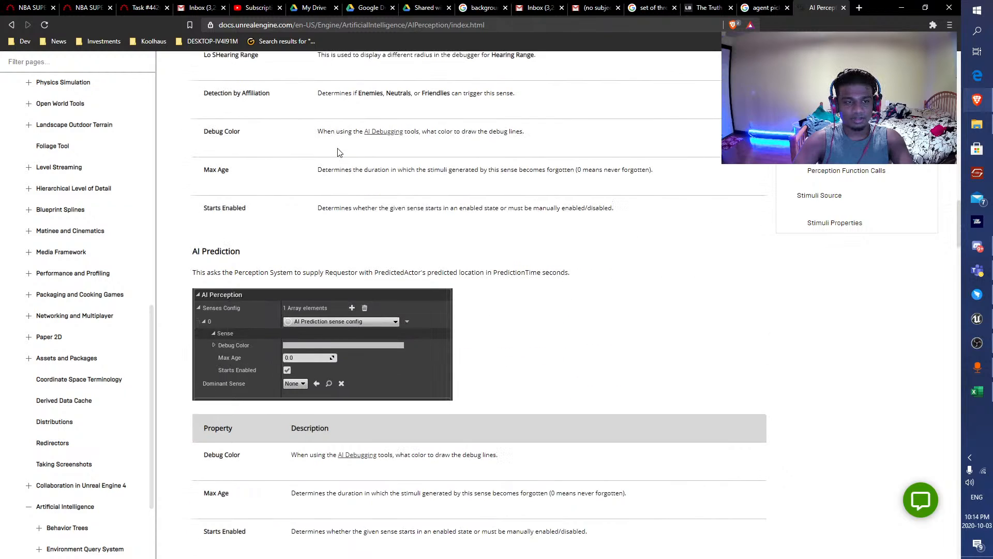
{"action": "scroll", "coordinate": [336, 150], "scroll_direction": "down", "scroll_amount": 20}
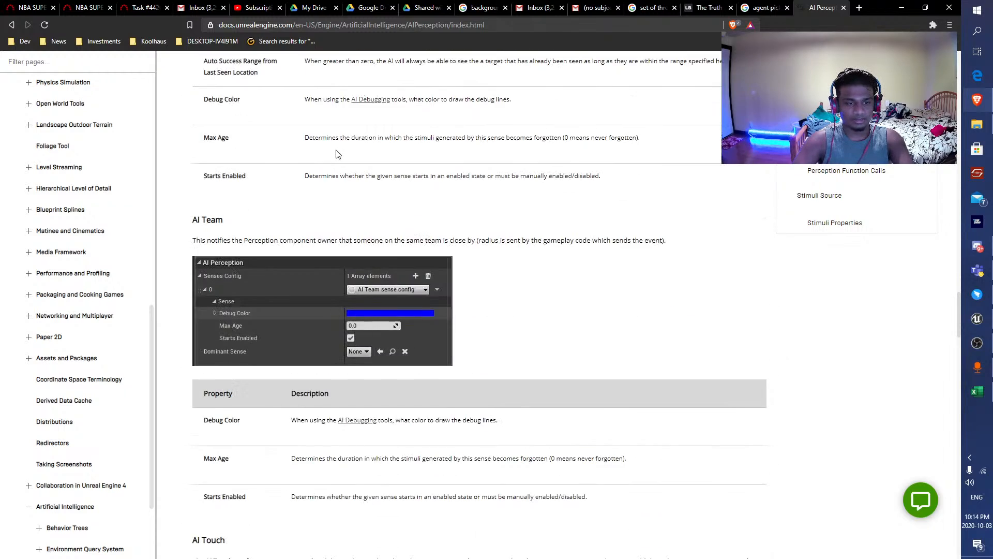
{"action": "scroll", "coordinate": [338, 155], "scroll_direction": "down", "scroll_amount": 2}
Switch back to the Unreal Editor and search the AIPerception reference's available actions for "get AI sight".
{"action": "left_click", "coordinate": [902, 7]}
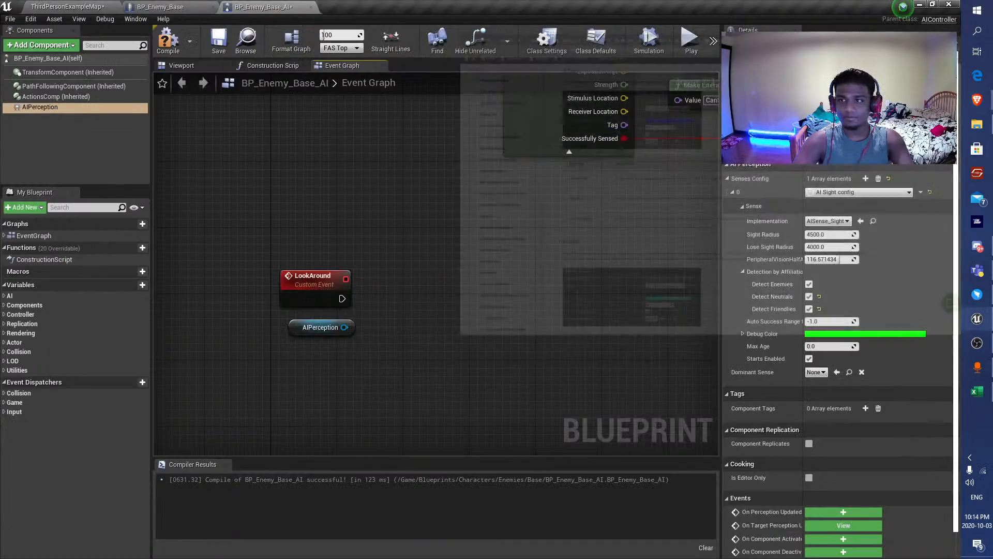
{"action": "left_click", "coordinate": [867, 192]}
{"action": "left_click", "coordinate": [868, 193]}
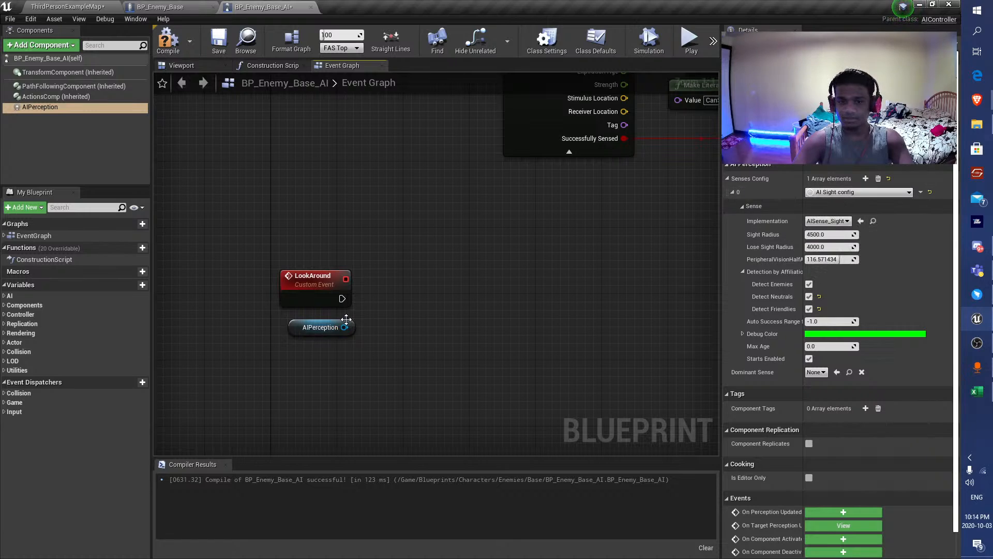
{"action": "left_click_drag", "start_coordinate": [344, 327], "coordinate": [399, 298]}
{"action": "type", "text": "get AI"}
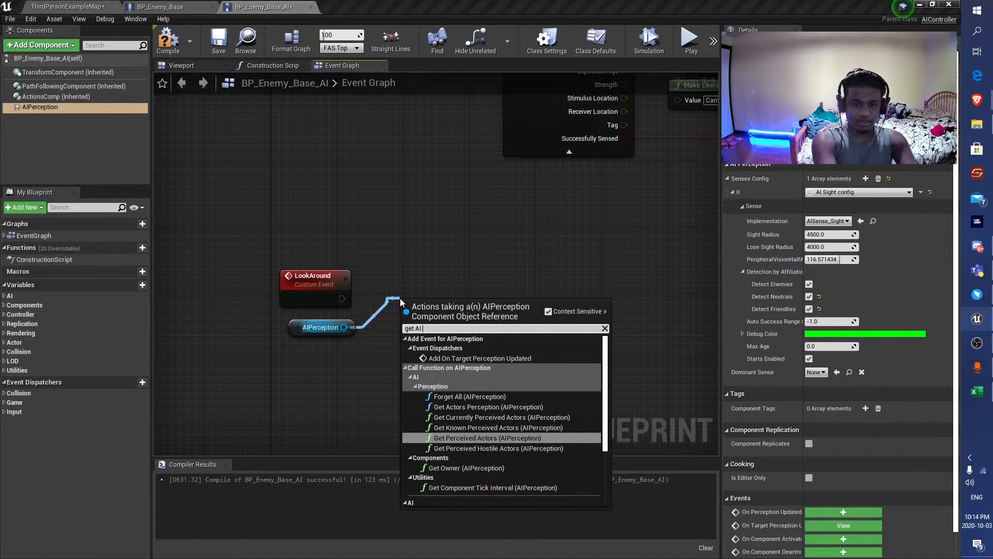
{"action": "type", "text": " seght"}
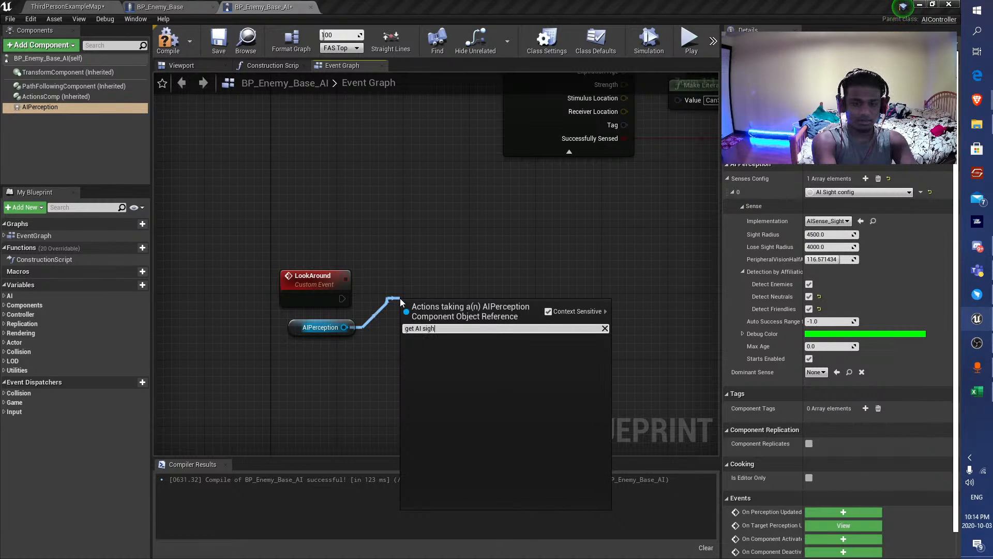
{"action": "left_click", "coordinate": [510, 210]}
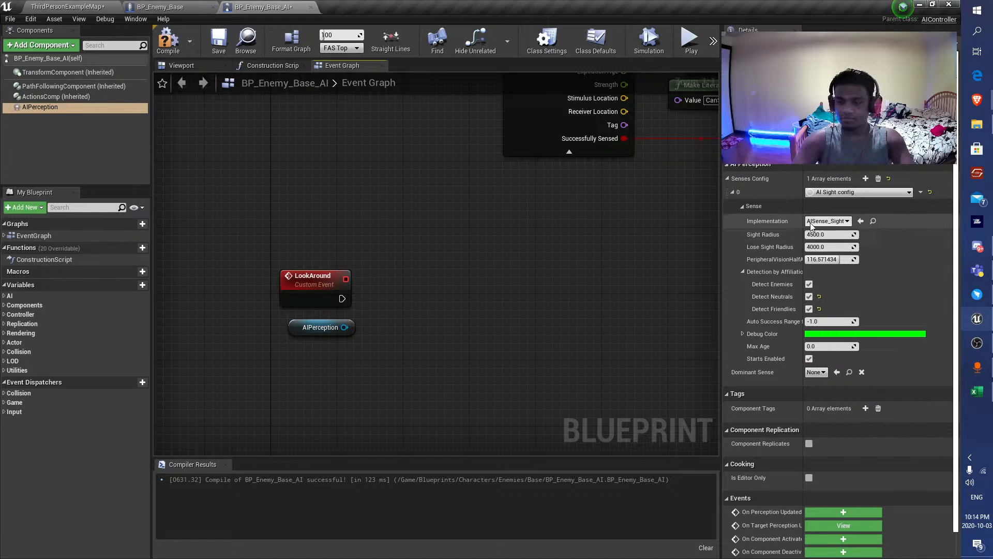
Check which options the AI Sight config's Implementation property offers.
{"action": "left_click", "coordinate": [828, 221]}
{"action": "left_click", "coordinate": [731, 260]}
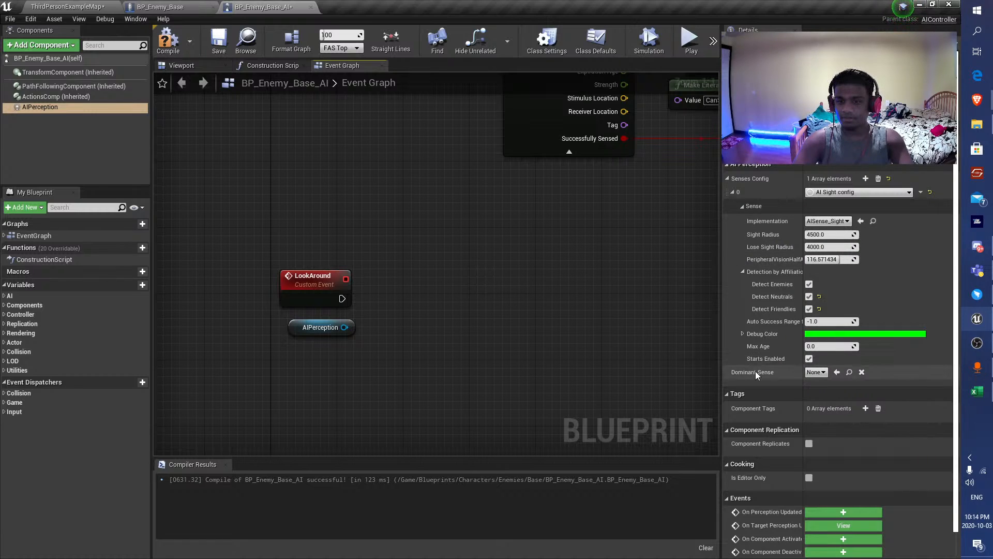
{"action": "left_click", "coordinate": [828, 221]}
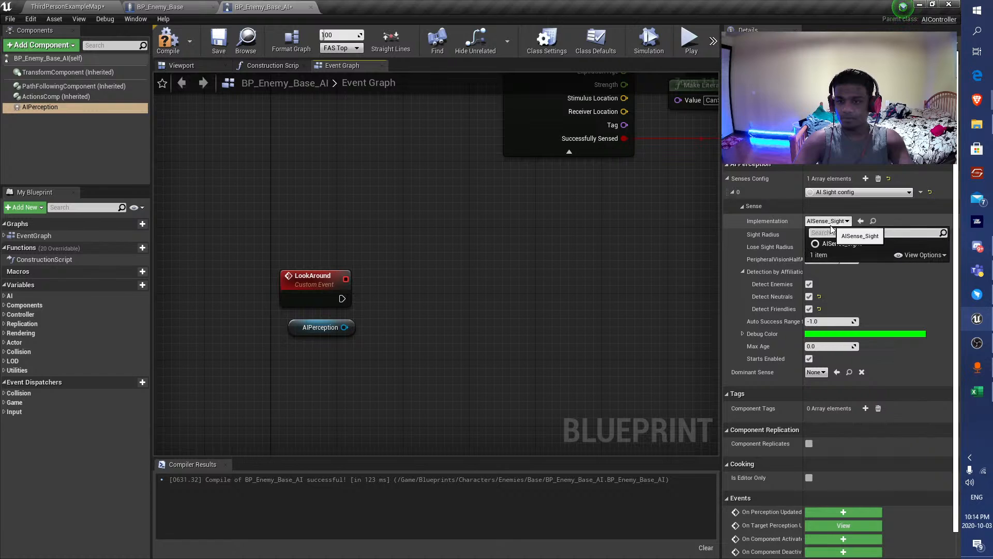
Switch to the Brave browser and search Google for "change AI sight variable config in runtime".
{"action": "key", "text": "alt+Tab"}
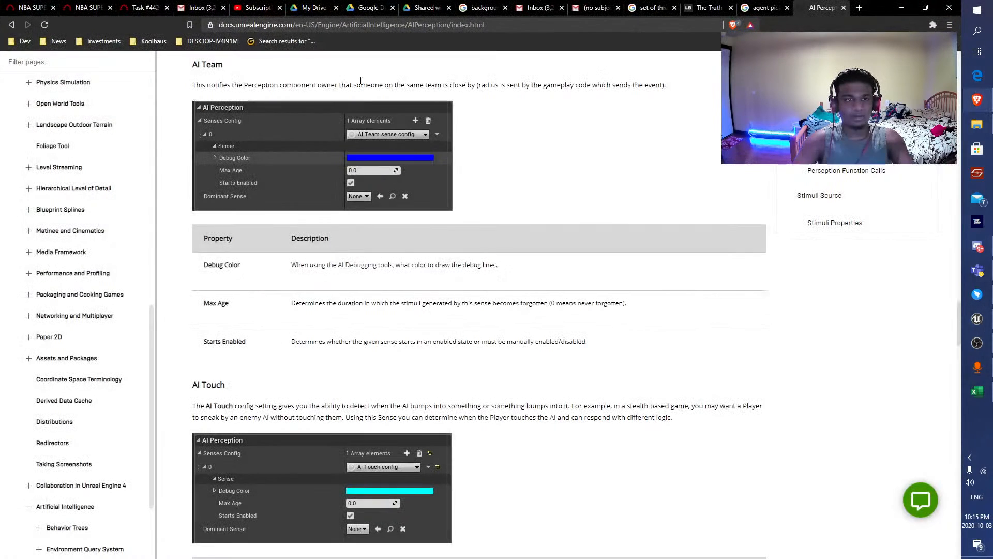
{"action": "left_click", "coordinate": [302, 26]}
{"action": "type", "text": "change AI "}
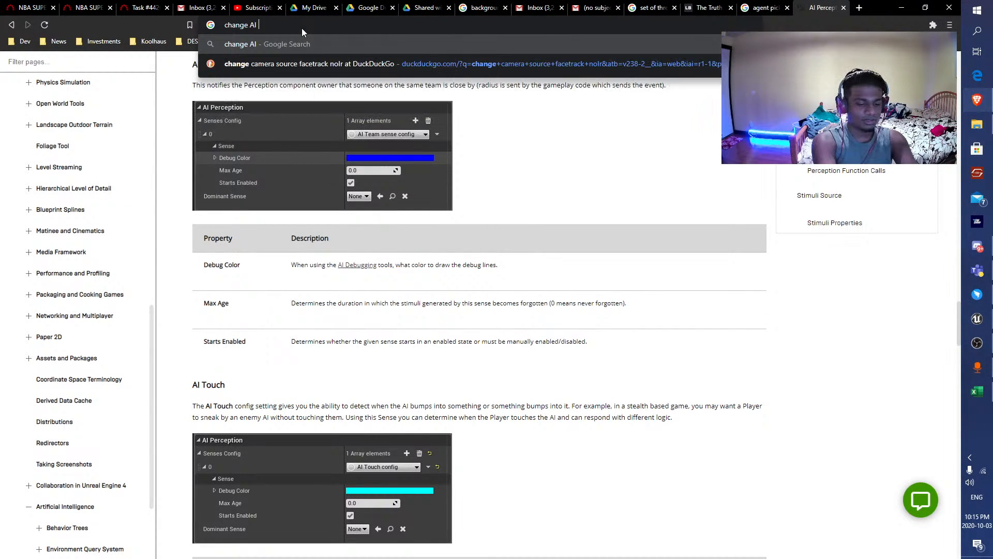
{"action": "type", "text": "sight variable"}
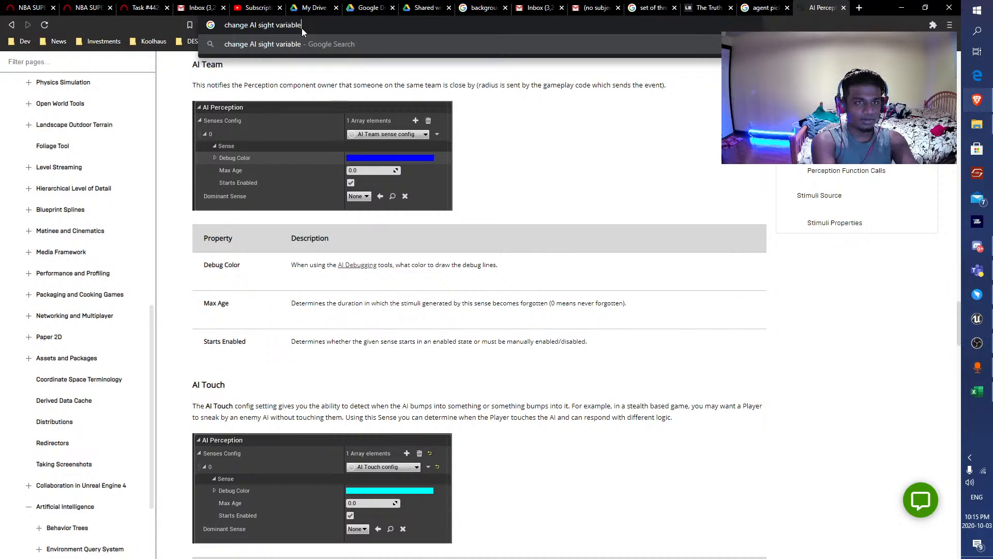
{"action": "type", "text": " config in runtime"}
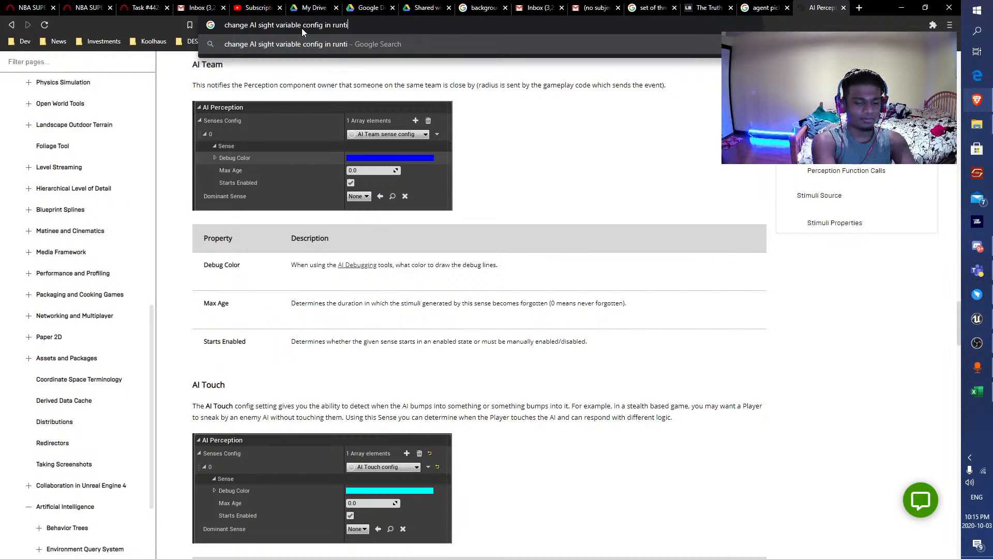
{"action": "key", "text": "Return"}
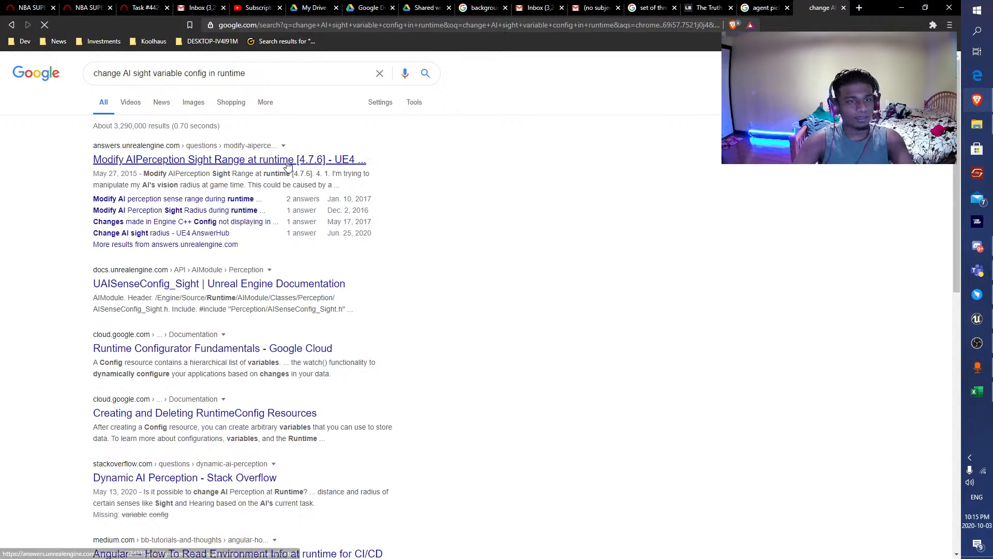
Open the "Modify AIPerception Sight Range at runtime [4.7.6]" question, read through its answers and comments, and return to the search results.
{"action": "left_click", "coordinate": [282, 161]}
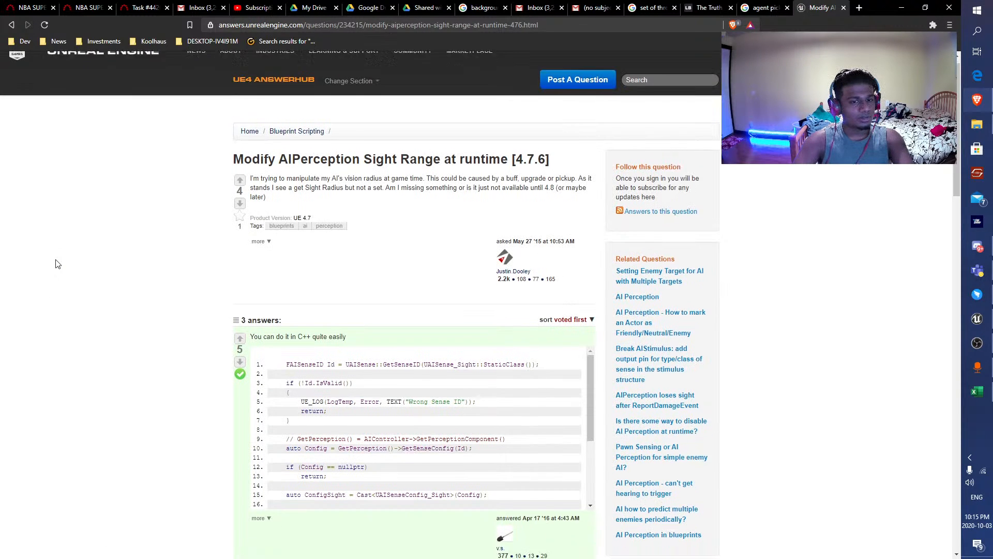
{"action": "scroll", "coordinate": [57, 263], "scroll_direction": "down", "scroll_amount": 9}
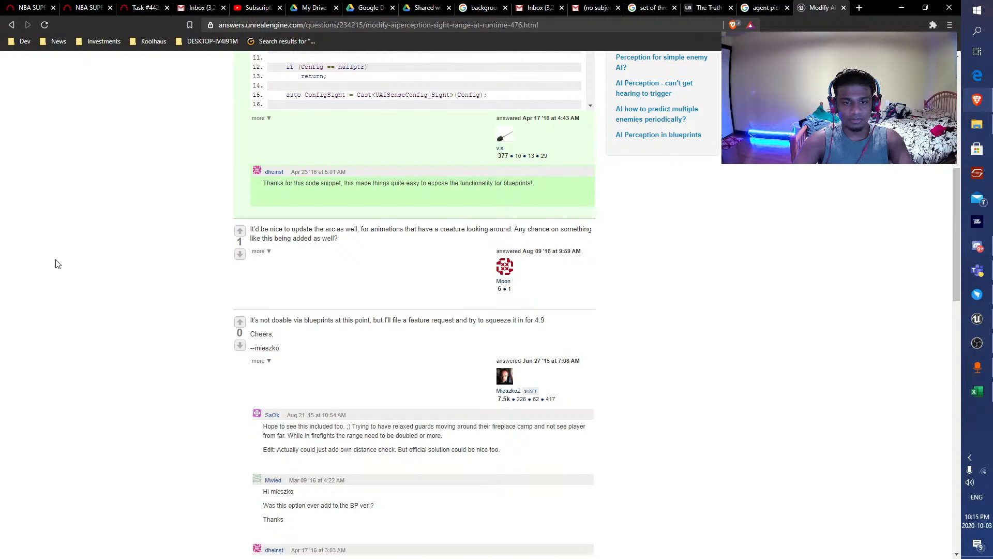
{"action": "scroll", "coordinate": [57, 264], "scroll_direction": "down", "scroll_amount": 4}
{"action": "scroll", "coordinate": [57, 264], "scroll_direction": "down", "scroll_amount": 4}
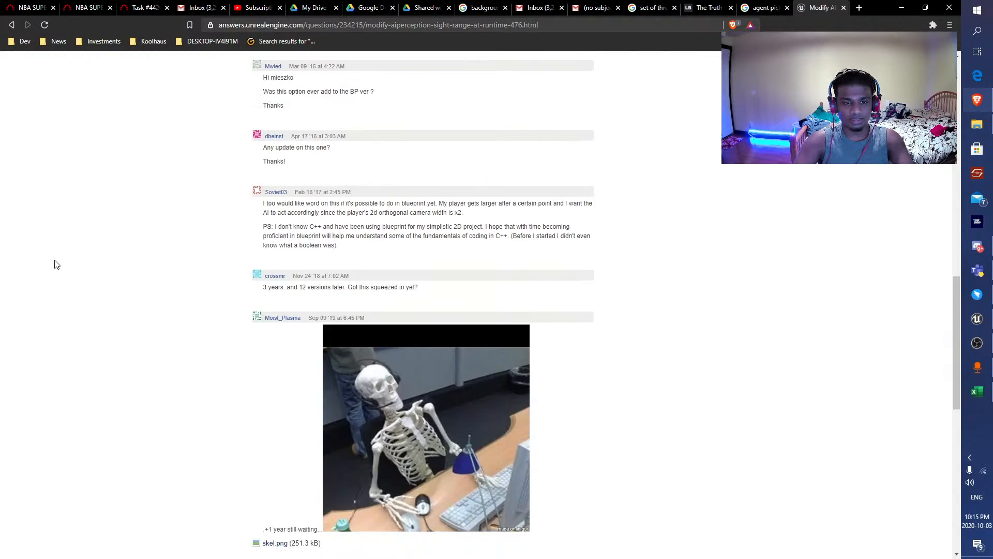
{"action": "scroll", "coordinate": [53, 264], "scroll_direction": "down", "scroll_amount": 4}
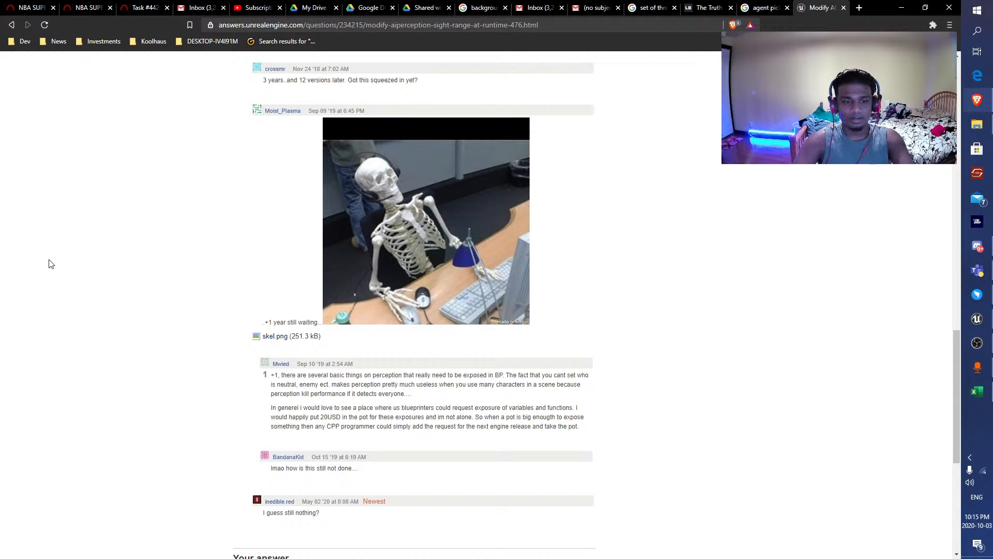
{"action": "scroll", "coordinate": [50, 264], "scroll_direction": "down", "scroll_amount": 5}
{"action": "key", "text": "alt+Left"}
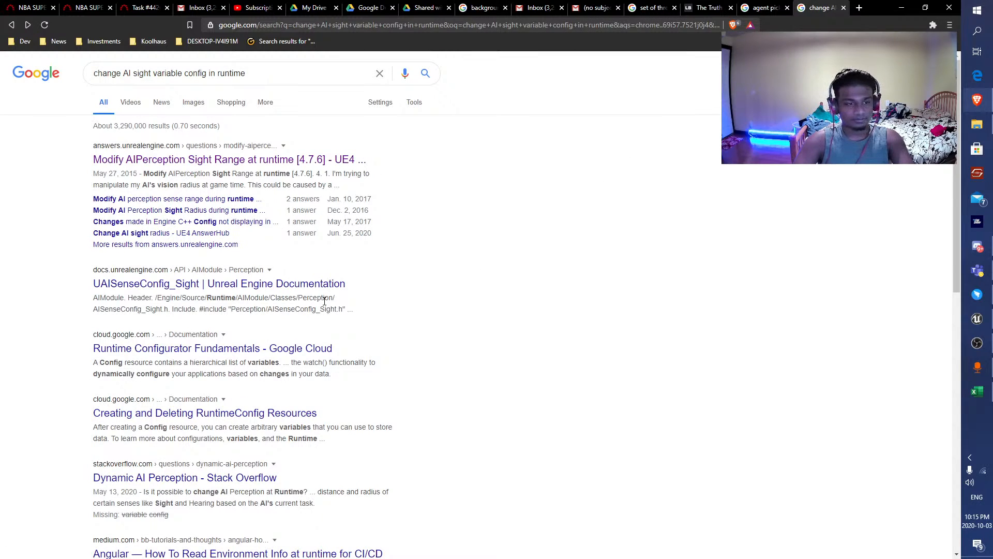
In the Unreal Editor, remove the LookAround event and AIPerception reference from BP_Enemy_Base_AI's event graph and open the BP_Enemy_Base blueprint.
{"action": "left_click", "coordinate": [902, 7]}
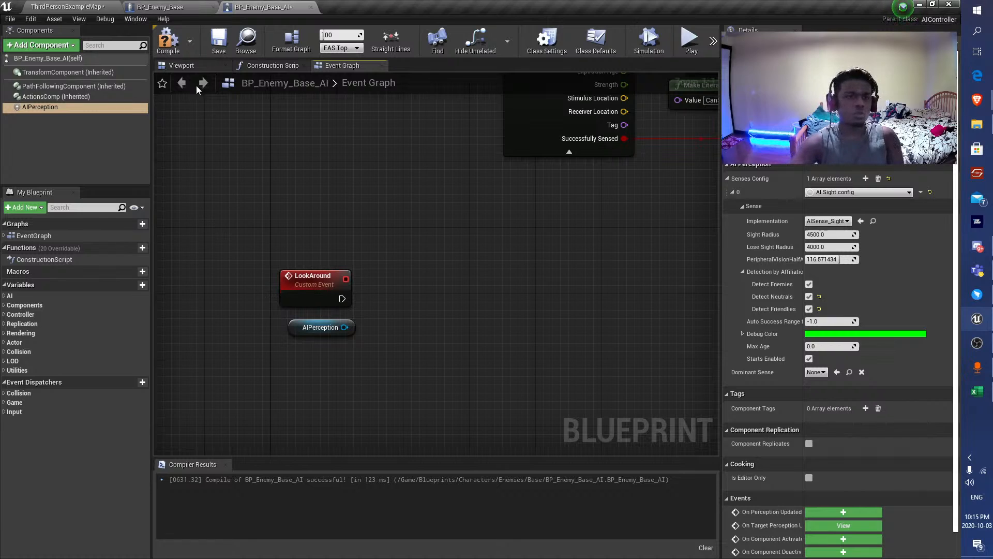
{"action": "left_click", "coordinate": [168, 40]}
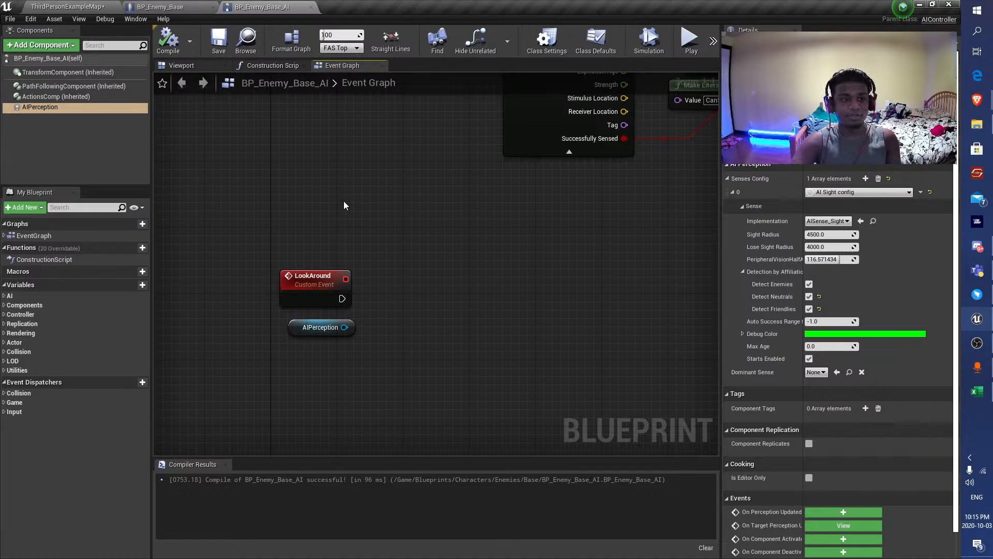
{"action": "left_click_drag", "start_coordinate": [265, 210], "coordinate": [316, 357]}
{"action": "key", "text": "ctrl+x"}
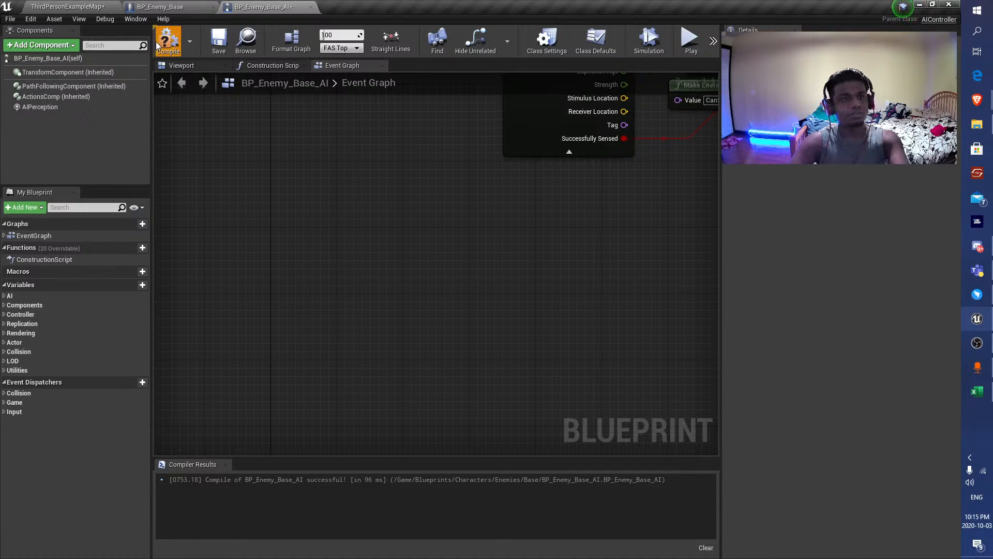
{"action": "left_click", "coordinate": [160, 6]}
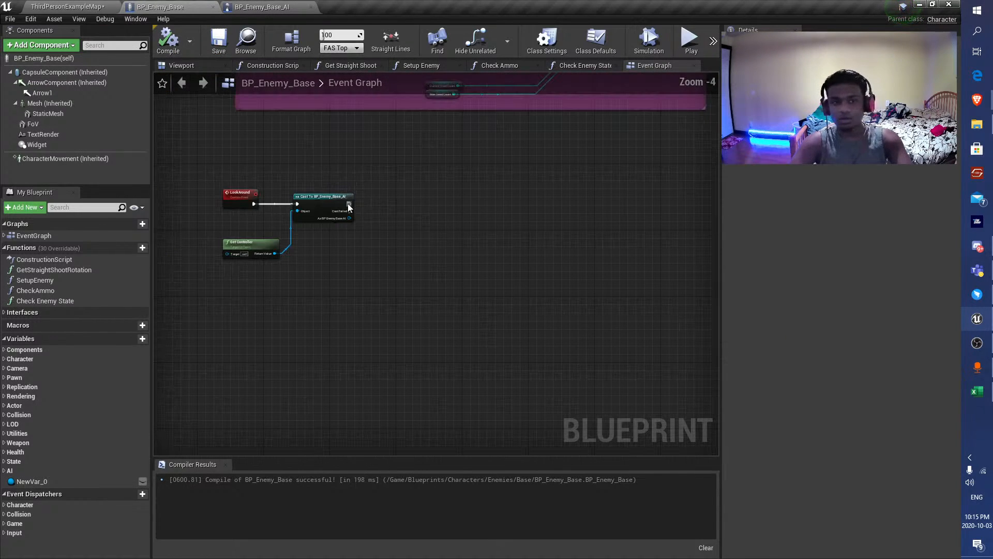
Try to add a Sphere Collision component node from the BP_Enemy_Base_AI cast's output, and undo it.
{"action": "left_click_drag", "start_coordinate": [358, 225], "coordinate": [486, 161]}
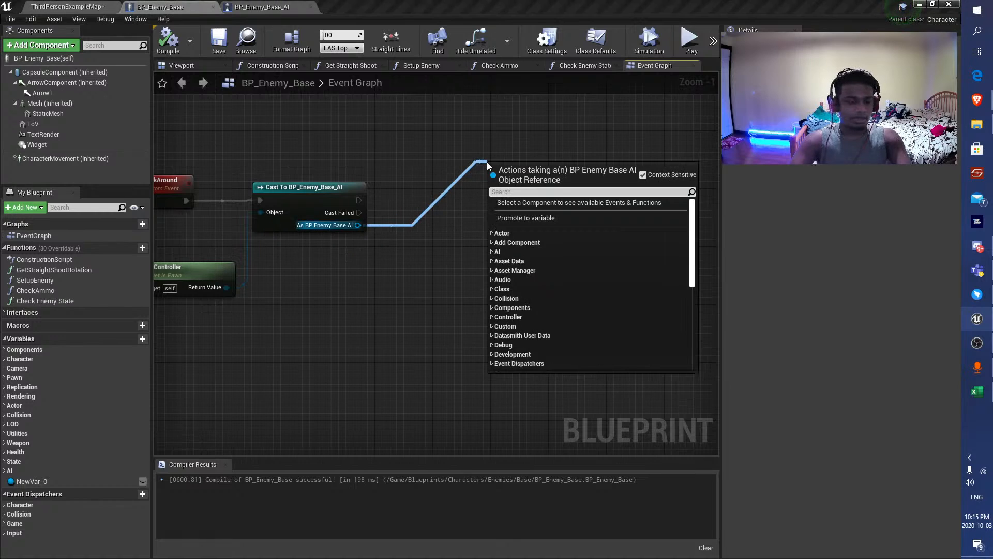
{"action": "type", "text": "sphere"}
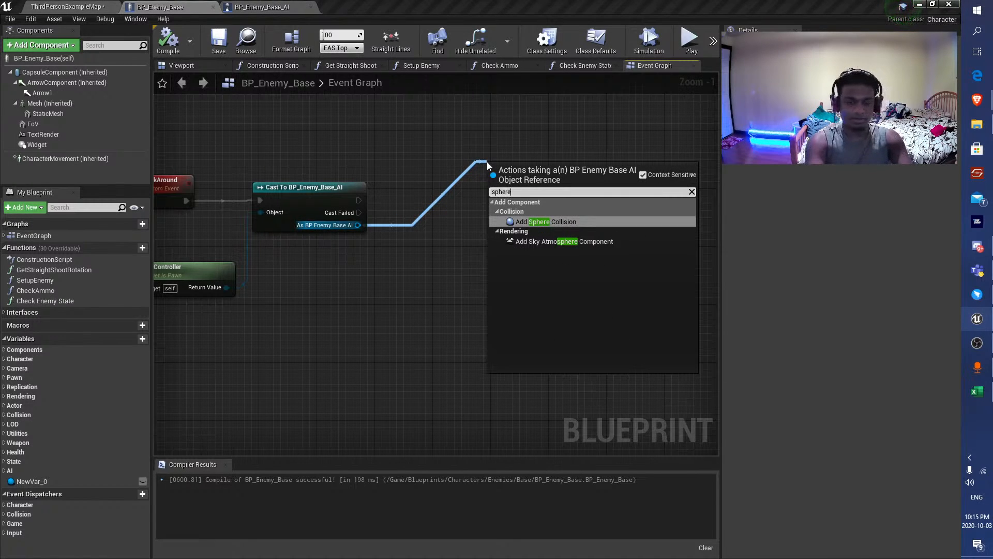
{"action": "type", "text": "cone"}
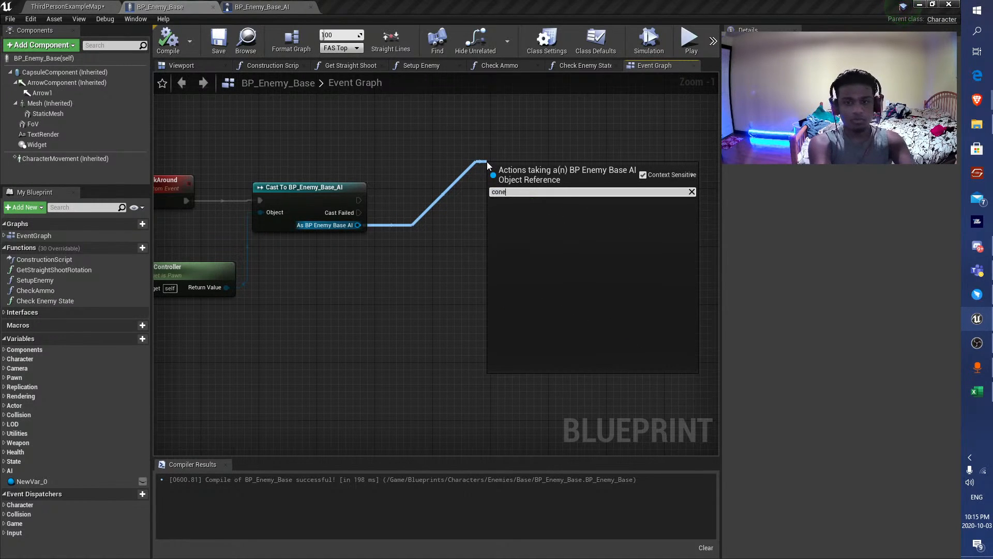
{"action": "type", "text": " tr"}
{"action": "key", "text": "BackSpace"}
{"action": "key", "text": "BackSpace"}
{"action": "key", "text": "BackSpace"}
{"action": "key", "text": "BackSpace"}
{"action": "key", "text": "BackSpace"}
{"action": "key", "text": "BackSpace"}
{"action": "key", "text": "BackSpace"}
{"action": "type", "text": "sphere"}
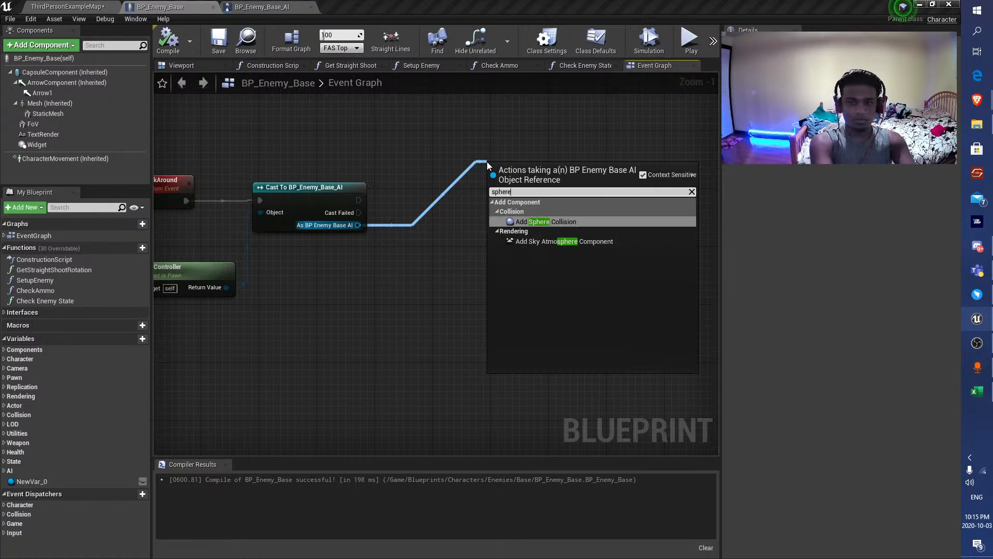
{"action": "key", "text": "Return"}
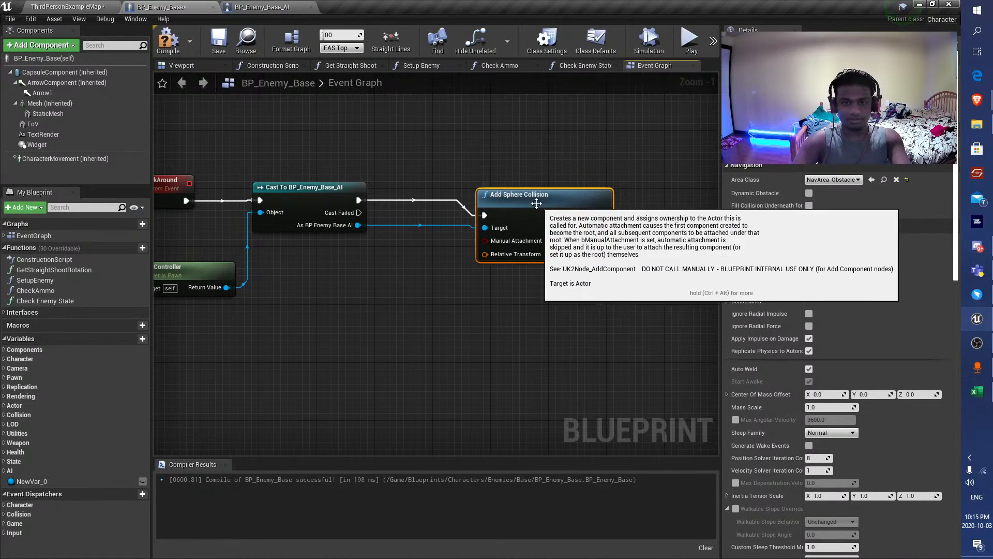
{"action": "key", "text": "ctrl+z"}
{"action": "left_click_drag", "start_coordinate": [358, 225], "coordinate": [410, 202]}
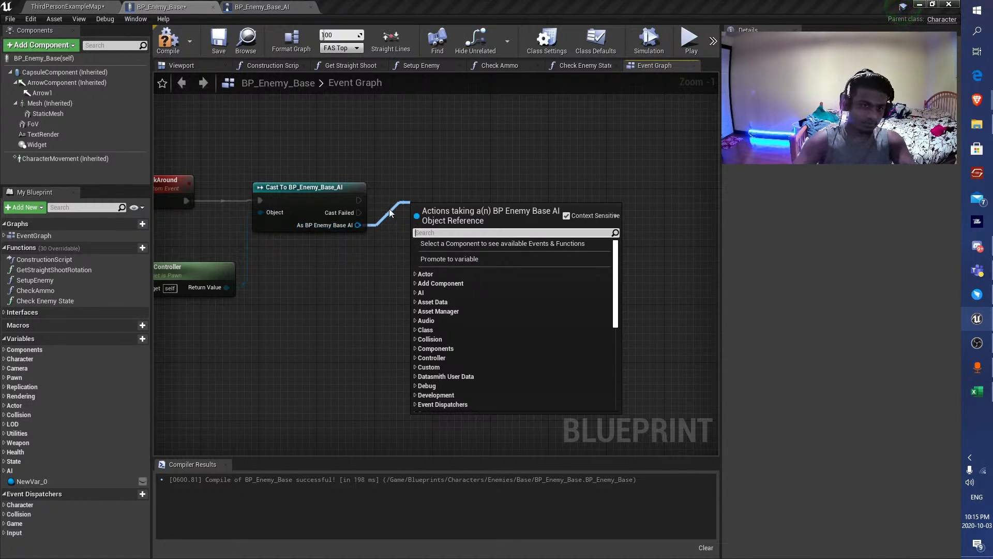
Delete the cast to BP_Enemy_Base_AI and its controller node from the LookAround logic, keeping the LookAround event.
{"action": "right_click_drag", "start_coordinate": [344, 179], "coordinate": [480, 168]}
{"action": "left_click", "coordinate": [480, 168]}
{"action": "key", "text": "Delete"}
{"action": "left_click", "coordinate": [343, 254]}
{"action": "key", "text": "Delete"}
Add a SphereTraceForObjects node to the event graph and connect the LookAround event's execution output to it.
{"action": "right_click", "coordinate": [403, 242]}
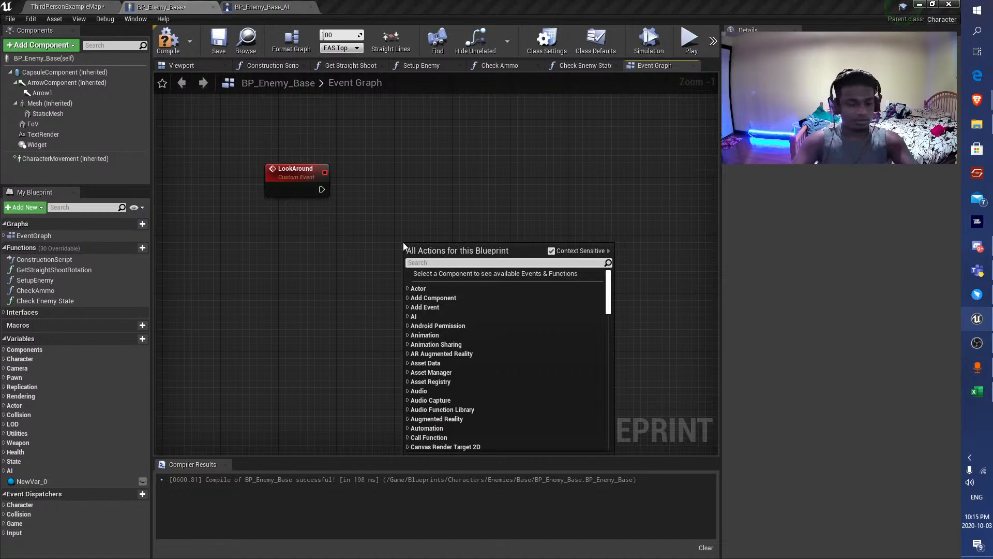
{"action": "type", "text": "sphere travc"}
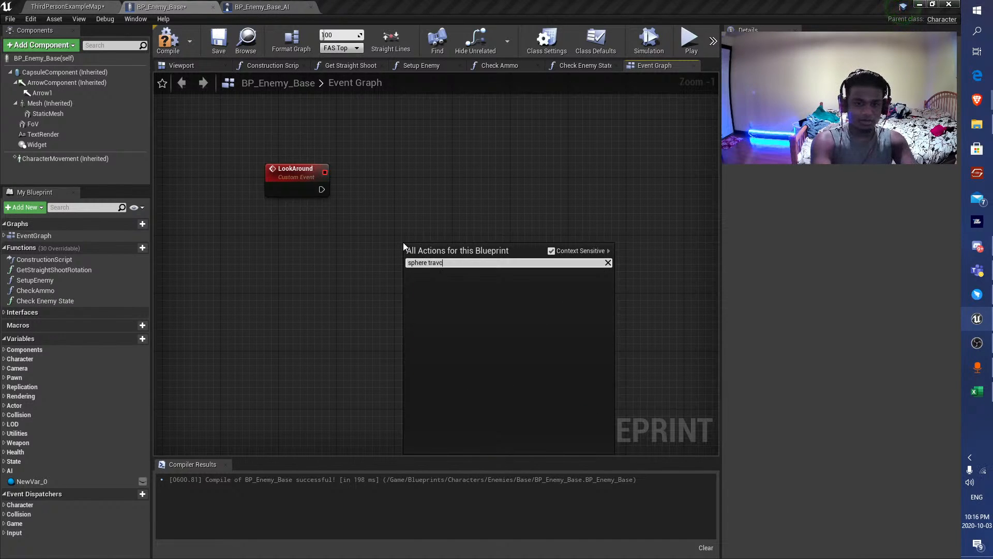
{"action": "key", "text": "BackSpace"}
{"action": "type", "text": "ere trace"}
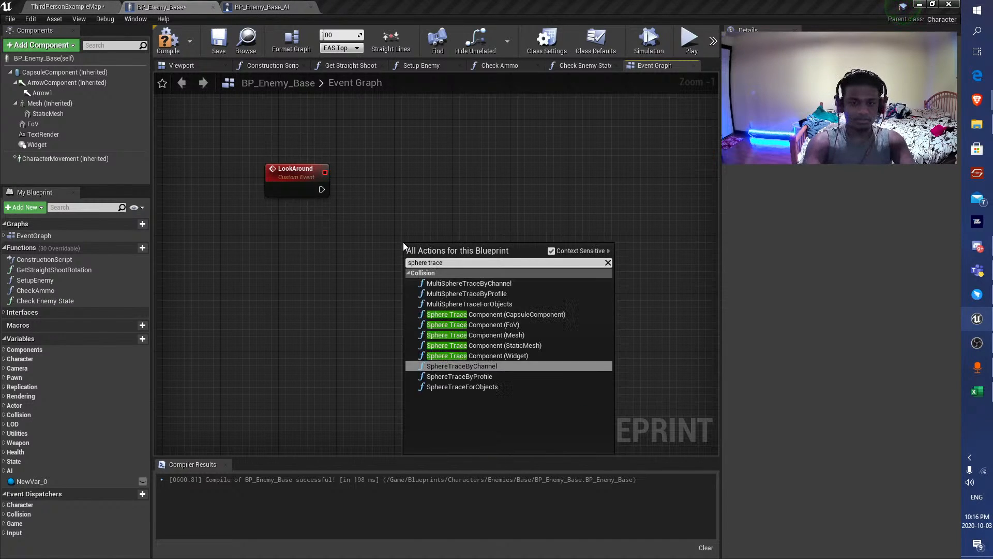
{"action": "key", "text": "Up"}
{"action": "key", "text": "Down"}
{"action": "key", "text": "Down"}
{"action": "key", "text": "Down"}
{"action": "key", "text": "Return"}
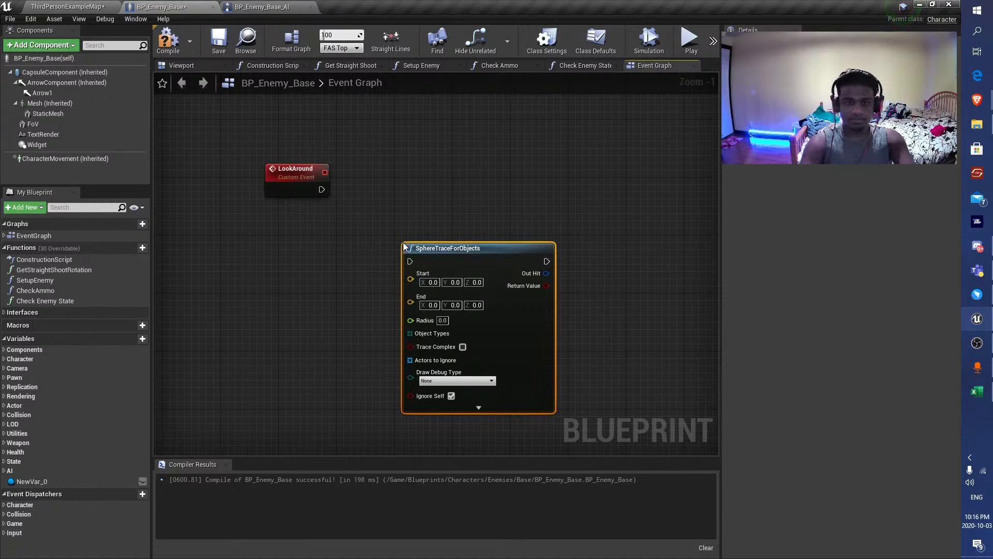
{"action": "left_click_drag", "start_coordinate": [513, 262], "coordinate": [573, 214]}
{"action": "left_click_drag", "start_coordinate": [322, 188], "coordinate": [468, 211]}
{"action": "left_click_drag", "start_coordinate": [551, 202], "coordinate": [557, 188]}
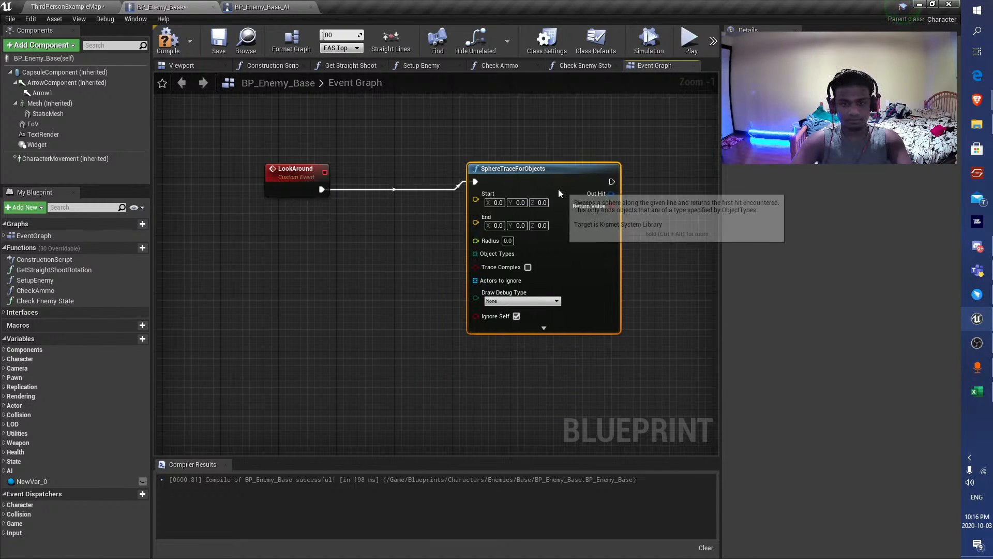
Feed the sphere trace's Object Types from a new Make Array node whose first element is set to Player.
{"action": "left_click_drag", "start_coordinate": [489, 271], "coordinate": [362, 313]}
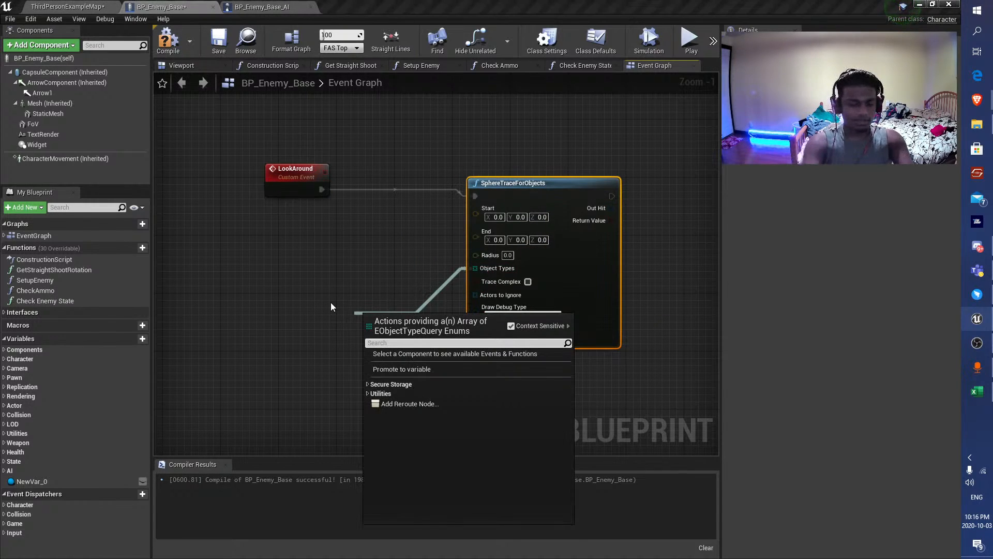
{"action": "type", "text": "make"}
{"action": "key", "text": "Return"}
{"action": "left_click_drag", "start_coordinate": [443, 324], "coordinate": [339, 357]}
{"action": "left_click", "coordinate": [334, 320]}
{"action": "left_click", "coordinate": [314, 374]}
Add a GetActorLocation node and connect its return value to the sphere trace's Start and End.
{"action": "right_click", "coordinate": [287, 241]}
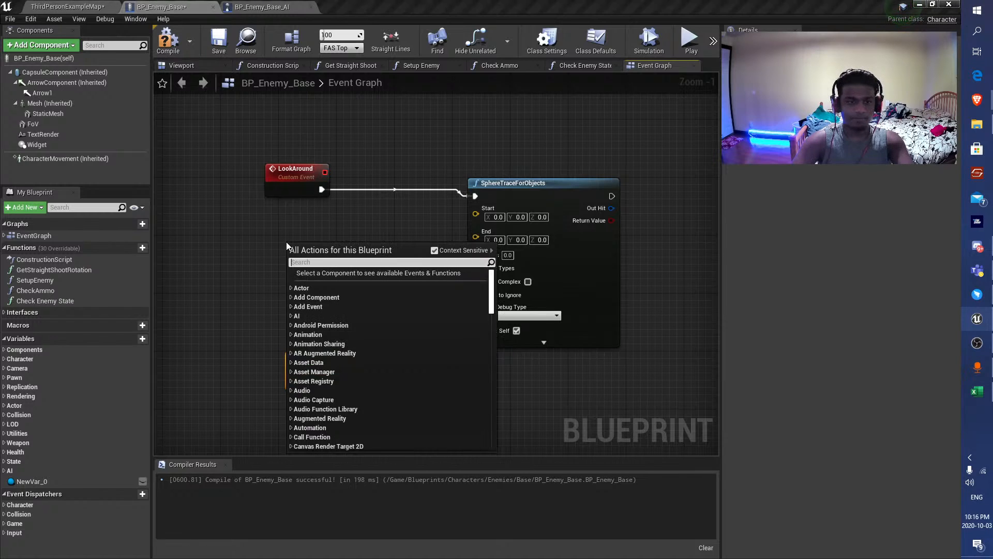
{"action": "type", "text": "get actor location"}
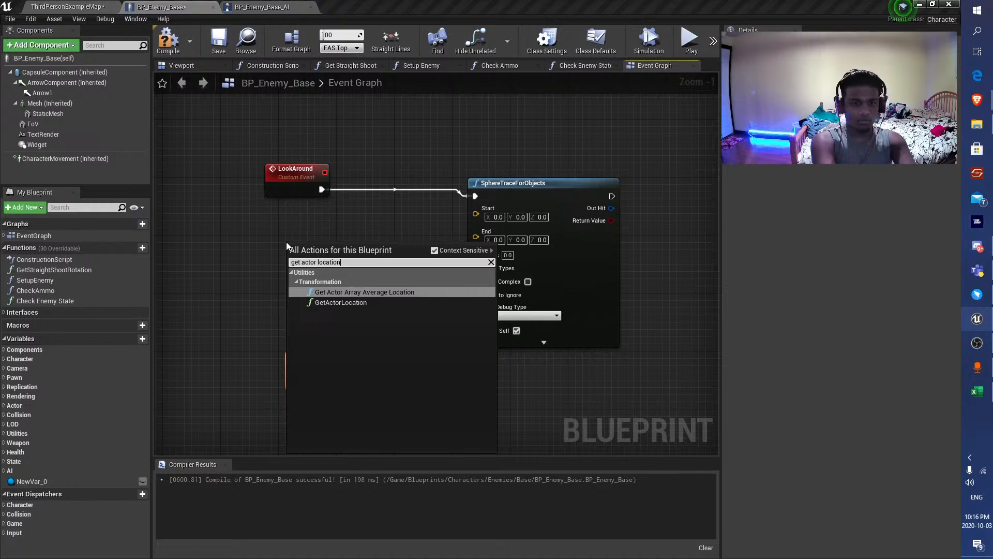
{"action": "key", "text": "Down"}
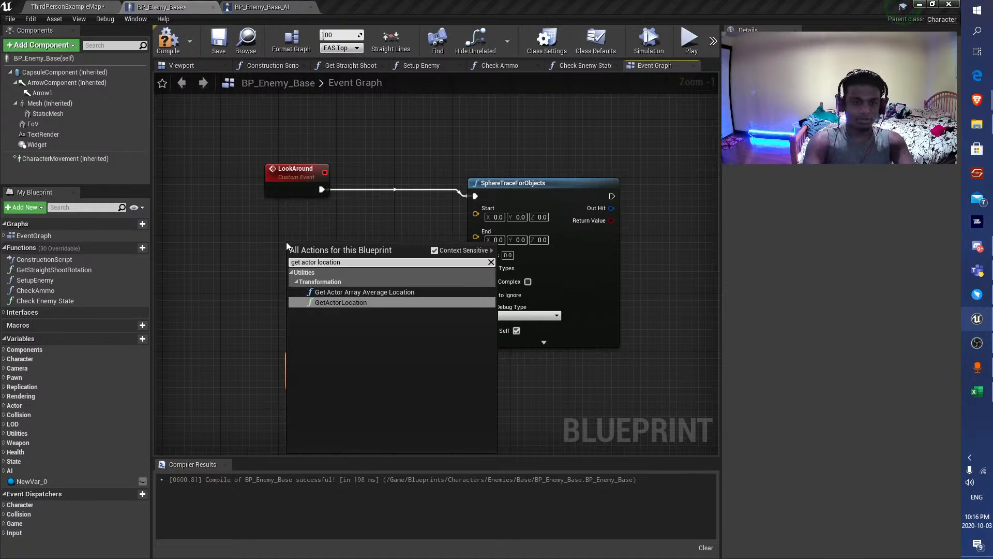
{"action": "key", "text": "Return"}
{"action": "scroll", "coordinate": [284, 241], "scroll_direction": "up", "scroll_amount": 1}
{"action": "left_click_drag", "start_coordinate": [360, 246], "coordinate": [502, 202]}
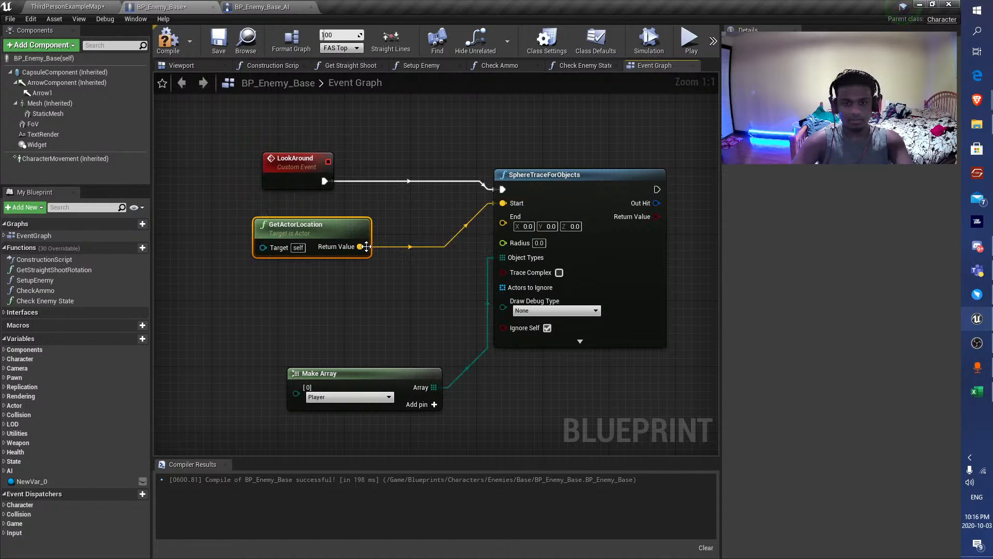
{"action": "left_click_drag", "start_coordinate": [354, 246], "coordinate": [449, 272]}
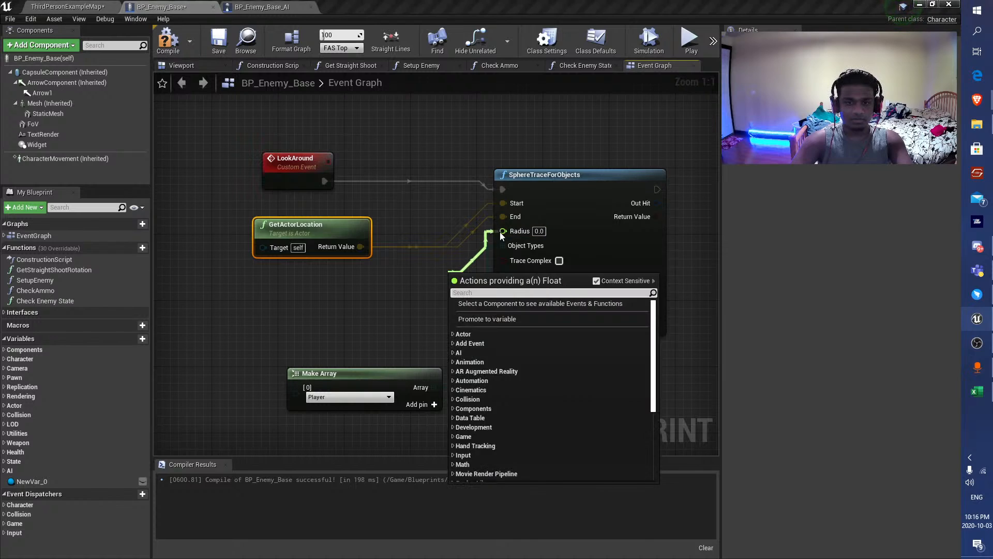
Promote the sphere trace's Radius to a variable named LookAroundRadius, place its node below GetActorLocation, and compile and save the blueprint.
{"action": "right_click", "coordinate": [502, 231]}
{"action": "left_click", "coordinate": [528, 245]}
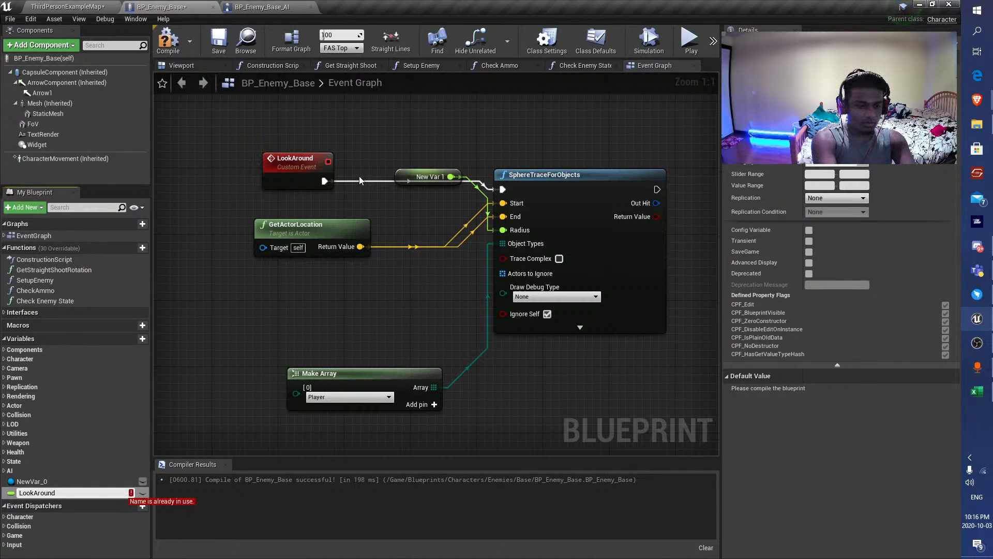
{"action": "type", "text": "LookAroundRadi"}
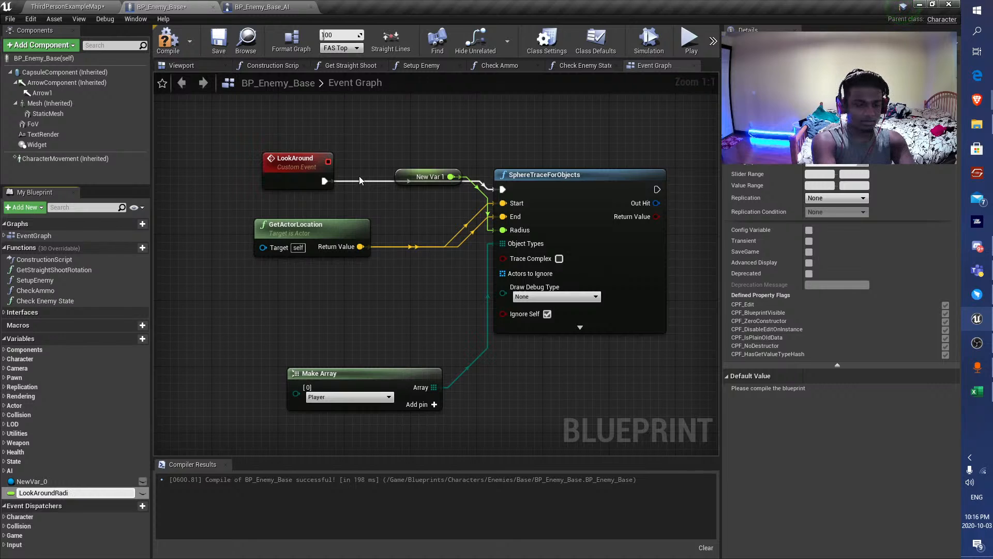
{"action": "type", "text": "us"}
{"action": "key", "text": "Return"}
{"action": "left_click_drag", "start_coordinate": [402, 177], "coordinate": [293, 294]}
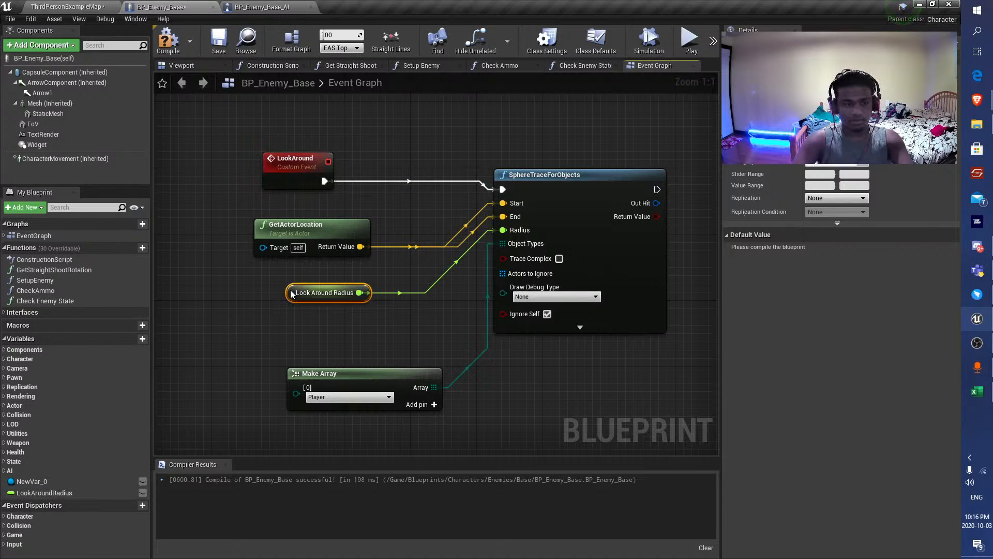
{"action": "left_click", "coordinate": [168, 41]}
{"action": "left_click", "coordinate": [219, 42]}
Delete the NewVar_0 variable and set LookAroundRadius's default value to 500, compiling and saving the blueprint.
{"action": "left_click", "coordinate": [39, 479]}
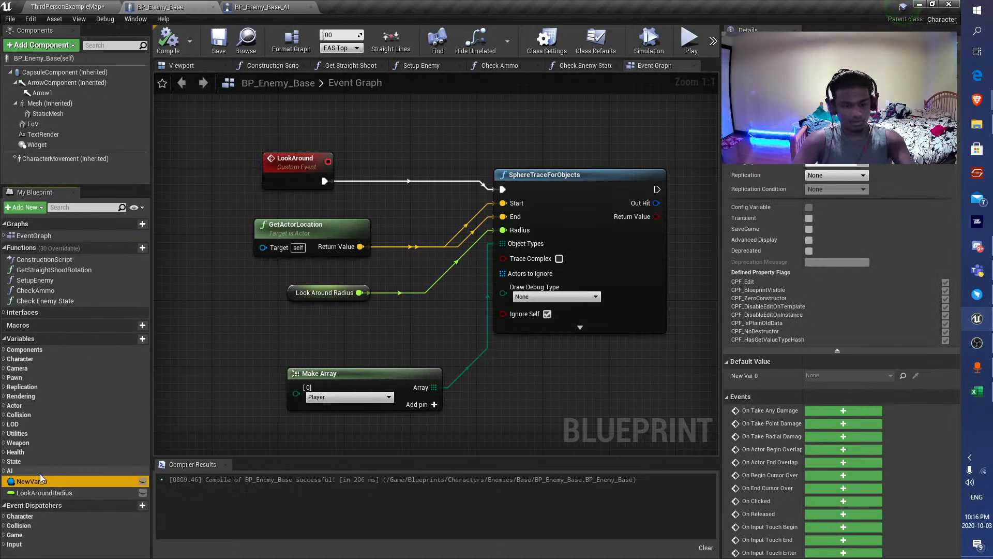
{"action": "key", "text": "Delete"}
{"action": "left_click", "coordinate": [168, 42]}
{"action": "left_click", "coordinate": [219, 41]}
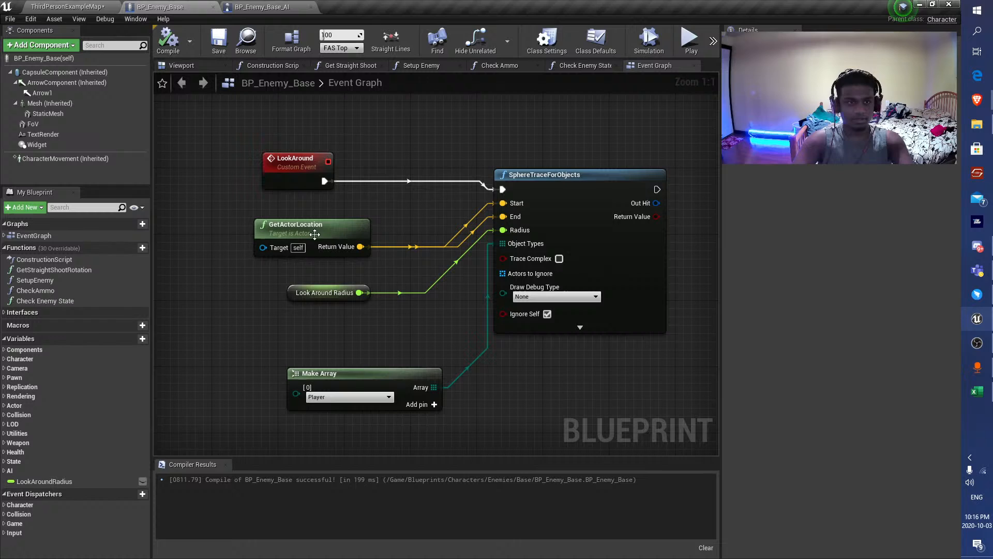
{"action": "left_click", "coordinate": [328, 285]}
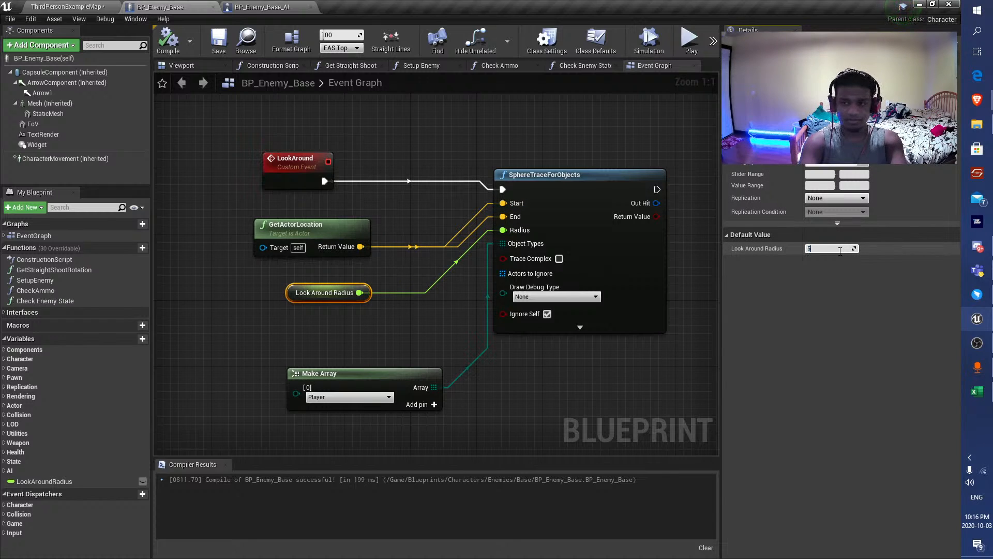
{"action": "left_click", "coordinate": [168, 41]}
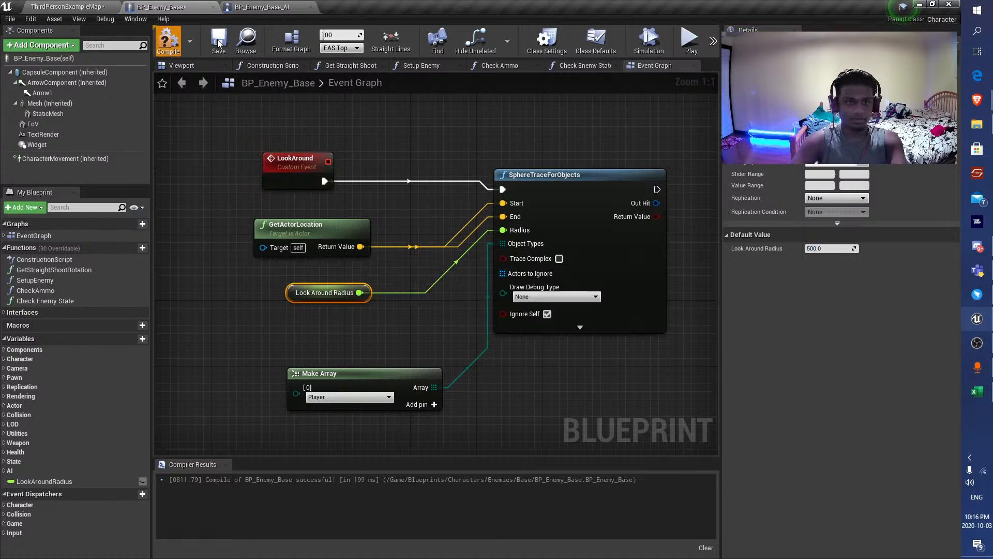
Set the sphere trace's Draw Debug Type to For Duration with a Draw Time of 1.0.
{"action": "left_click", "coordinate": [551, 296]}
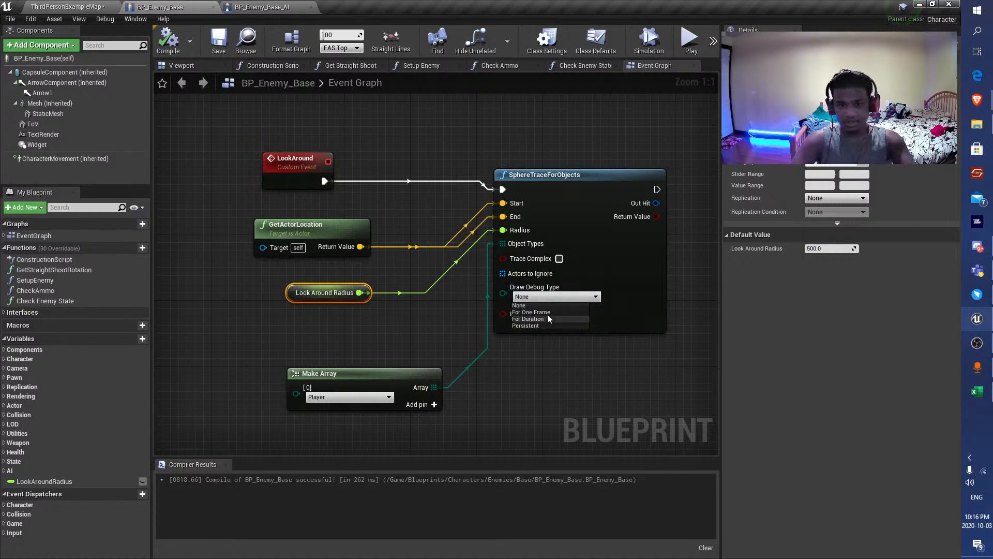
{"action": "left_click", "coordinate": [530, 313]}
{"action": "right_click_drag", "start_coordinate": [360, 167], "coordinate": [238, 130]}
{"action": "left_click", "coordinate": [434, 260]}
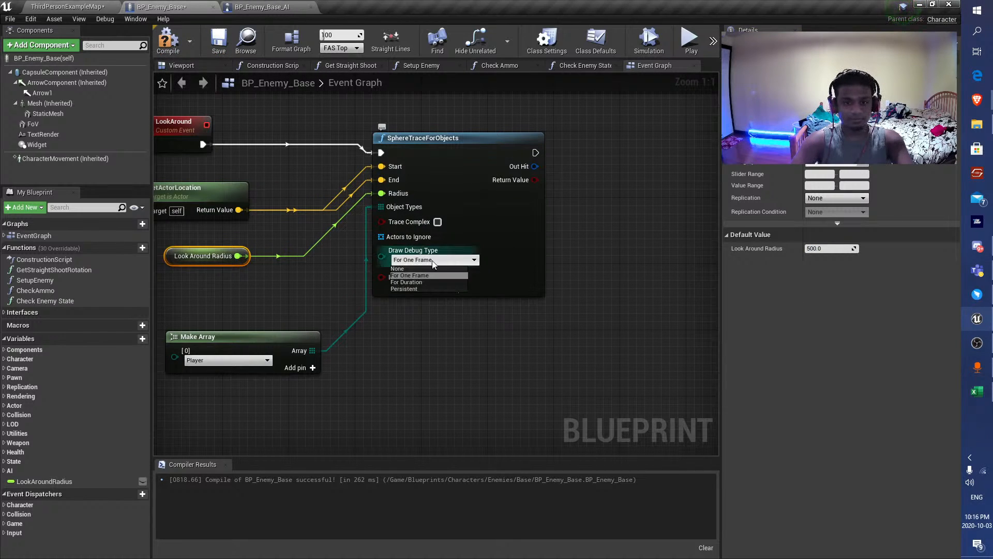
{"action": "left_click", "coordinate": [414, 283]}
{"action": "left_click", "coordinate": [458, 290]}
{"action": "left_click", "coordinate": [427, 324]}
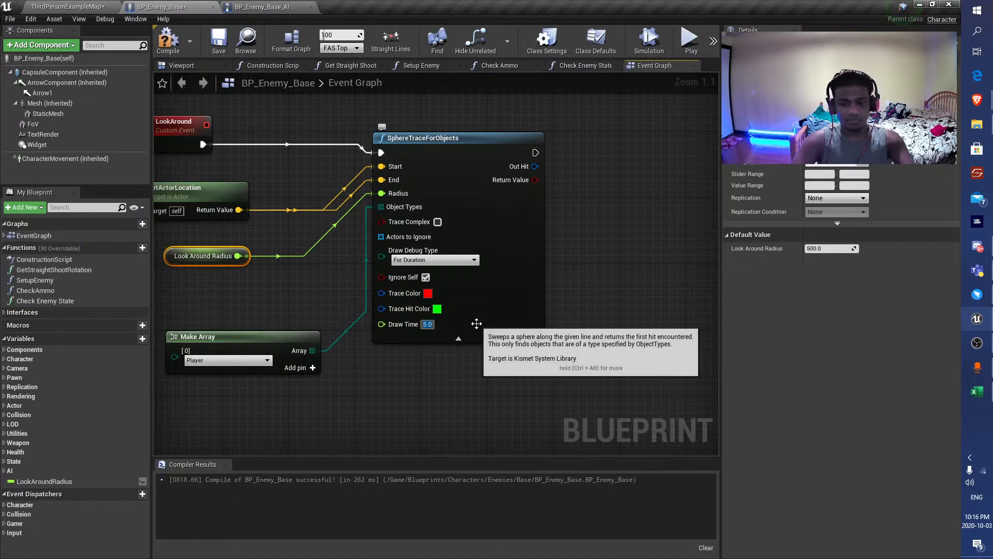
{"action": "type", "text": "1"}
{"action": "key", "text": "Return"}
Set the sphere trace's Trace Hit Color to blue and its Trace Color to green, and compile and save the blueprint.
{"action": "left_click", "coordinate": [437, 309]}
{"action": "left_click", "coordinate": [480, 325]}
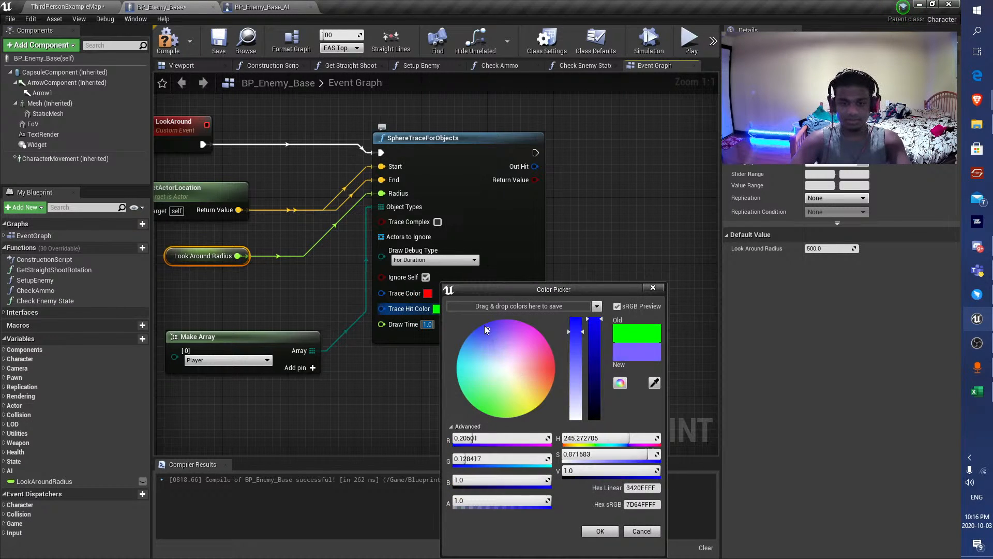
{"action": "left_click", "coordinate": [591, 533]}
{"action": "left_click", "coordinate": [428, 293]}
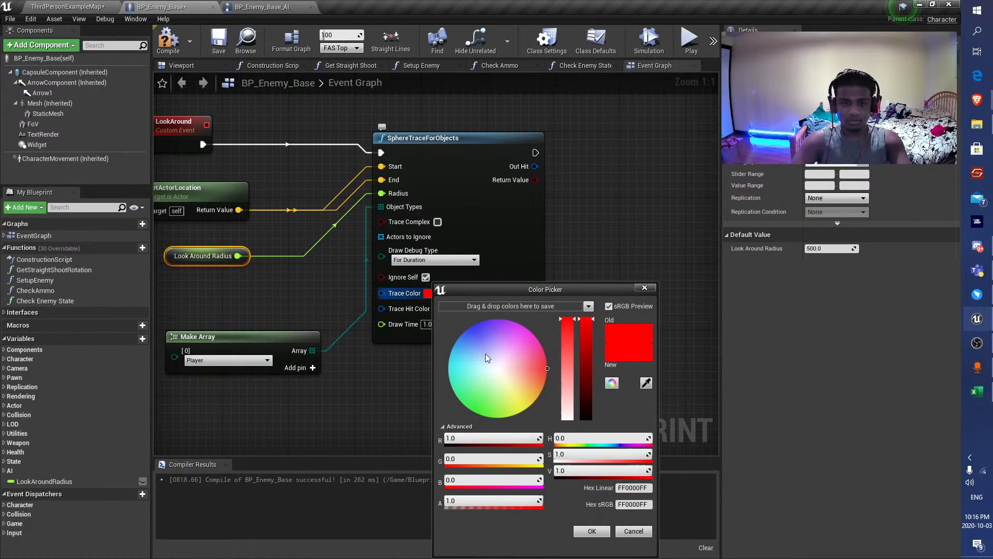
{"action": "left_click", "coordinate": [473, 408]}
{"action": "left_click", "coordinate": [591, 532]}
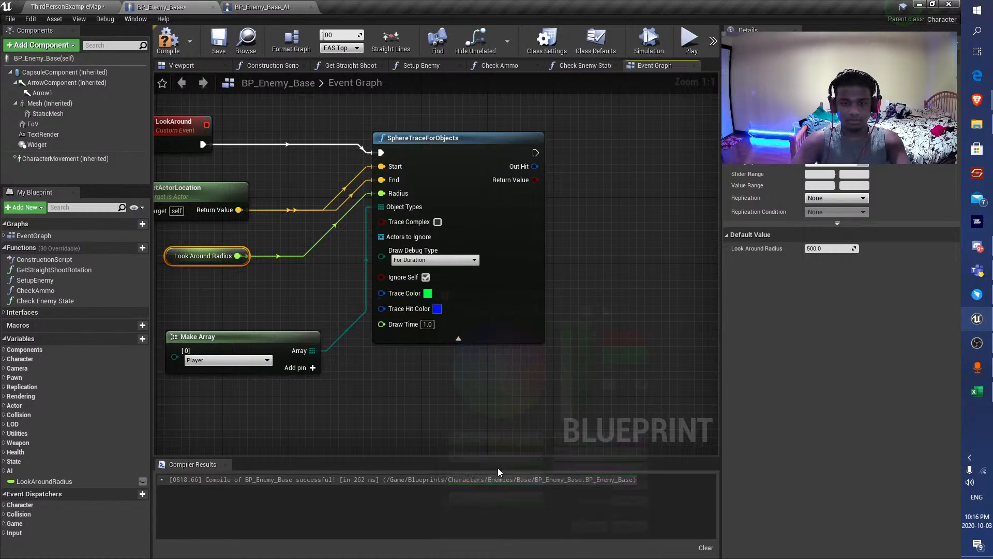
{"action": "left_click", "coordinate": [173, 48]}
{"action": "right_click_drag", "start_coordinate": [535, 171], "coordinate": [472, 177]}
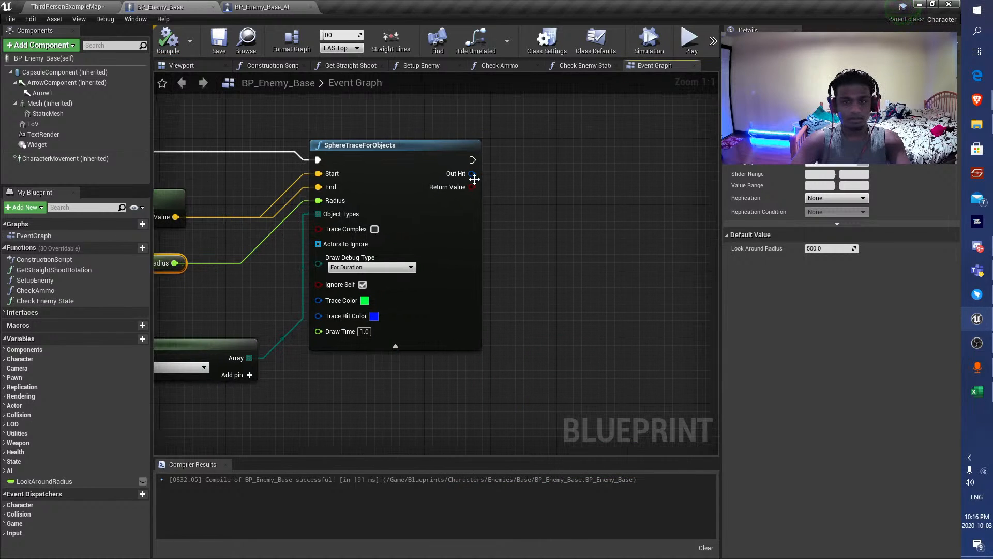
{"action": "left_click", "coordinate": [222, 50]}
Save all modified assets and shift the LookAround node group slightly farther from the Harvest comment block.
{"action": "left_click_drag", "start_coordinate": [472, 174], "coordinate": [545, 282]}
{"action": "key", "text": "Escape"}
{"action": "left_click", "coordinate": [68, 6]}
{"action": "left_click", "coordinate": [177, 7]}
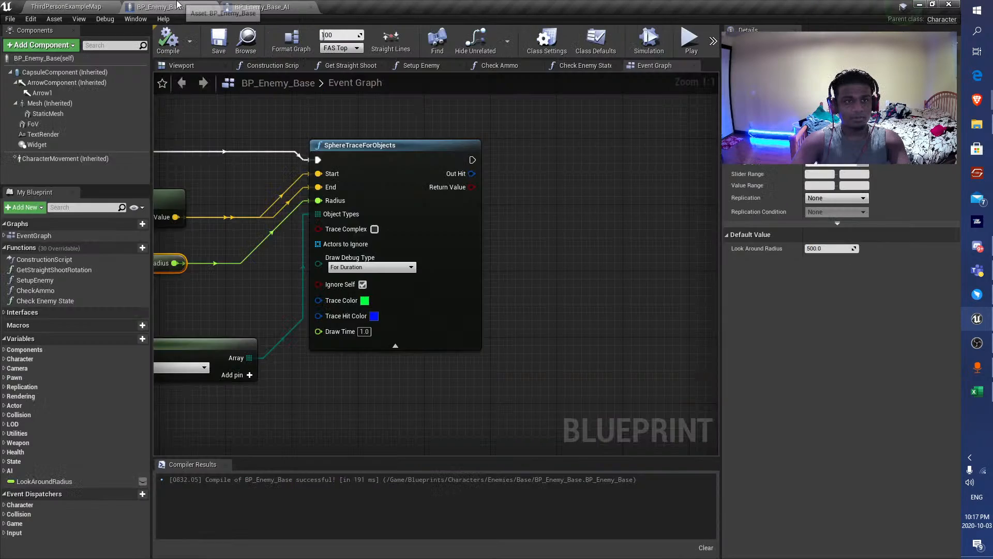
{"action": "left_click", "coordinate": [67, 6]}
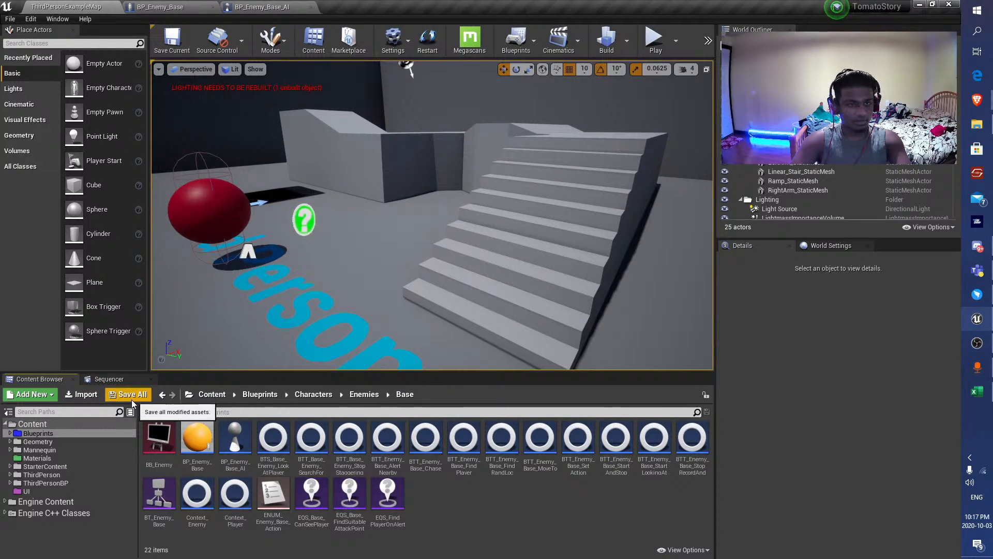
{"action": "left_click", "coordinate": [177, 6]}
{"action": "scroll", "coordinate": [315, 276], "scroll_direction": "down", "scroll_amount": 5}
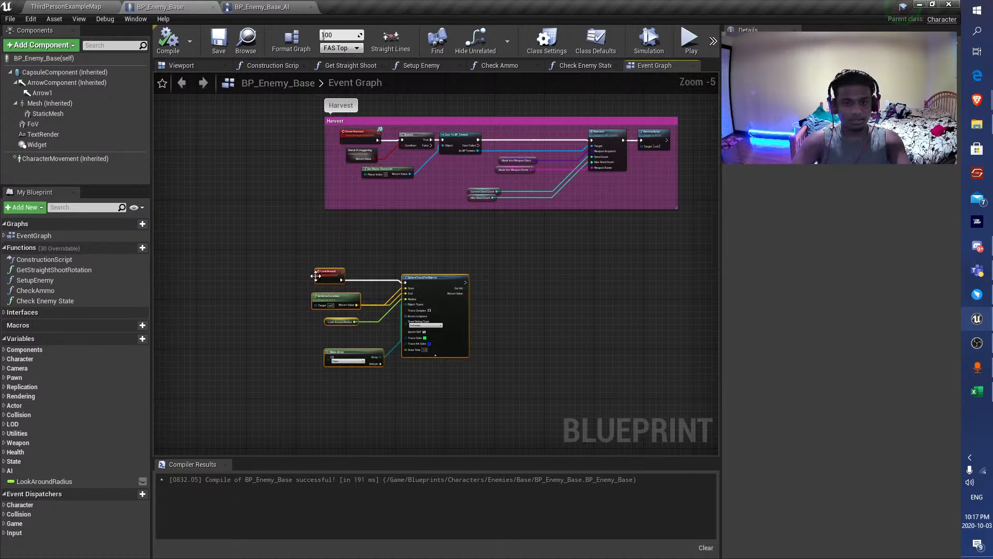
{"action": "right_click_drag", "start_coordinate": [331, 241], "coordinate": [322, 206]}
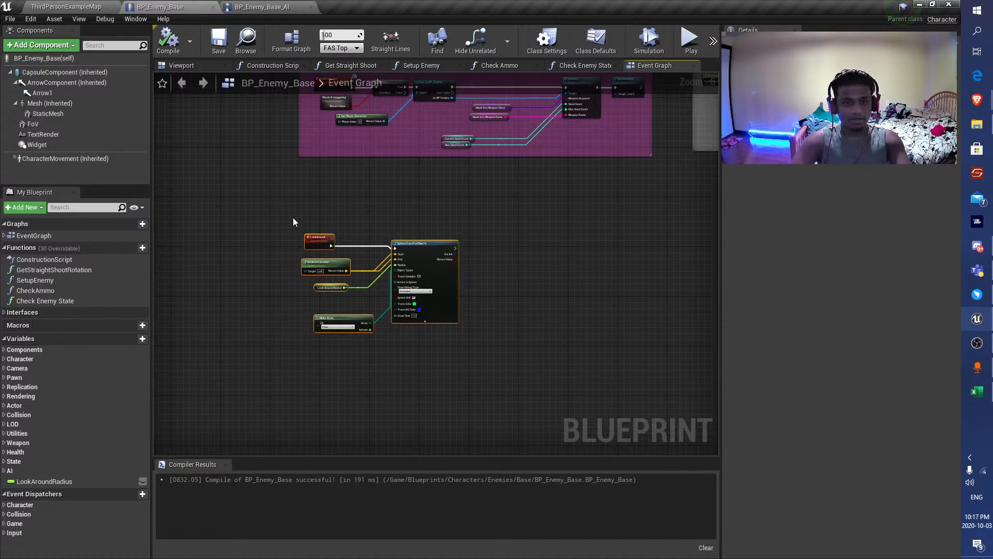
Open the BT_Enemy_Base behavior tree and create a new task blueprint based on BTTask_BlueprintBase.
{"action": "left_click", "coordinate": [68, 6]}
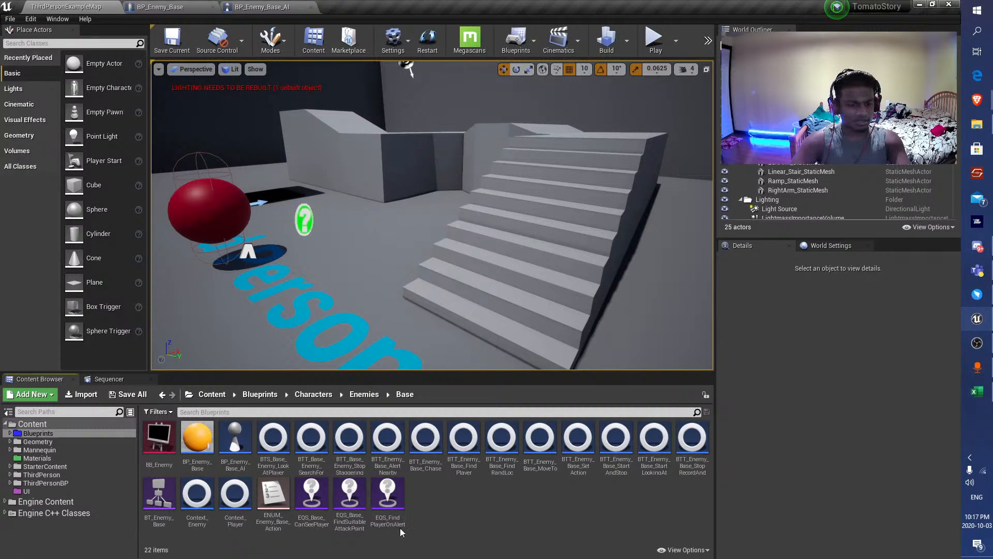
{"action": "double_click", "coordinate": [159, 495]}
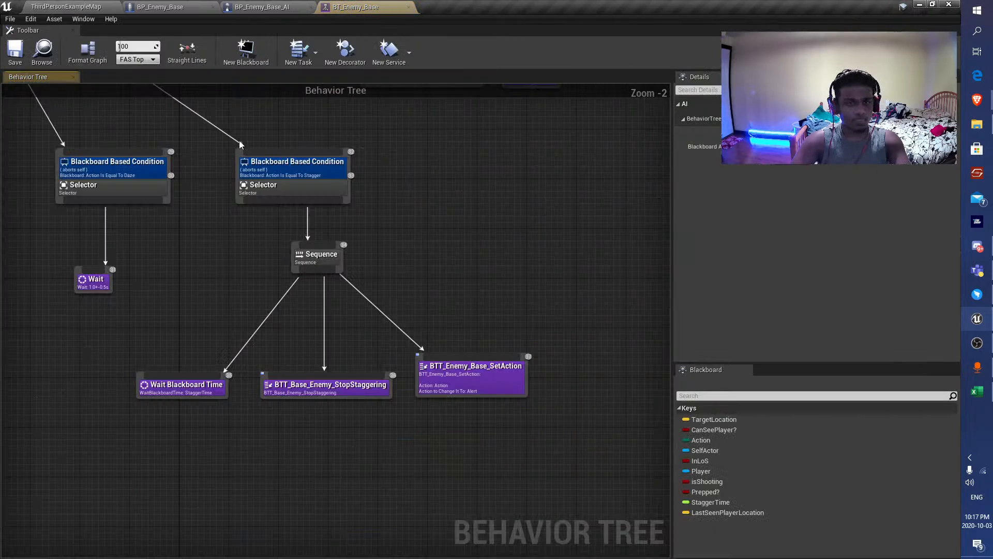
{"action": "scroll", "coordinate": [240, 145], "scroll_direction": "down", "scroll_amount": 5}
{"action": "right_click_drag", "start_coordinate": [143, 166], "coordinate": [488, 181]}
{"action": "scroll", "coordinate": [344, 279], "scroll_direction": "up", "scroll_amount": 5}
{"action": "scroll", "coordinate": [432, 271], "scroll_direction": "down", "scroll_amount": 2}
{"action": "left_click_drag", "start_coordinate": [519, 291], "coordinate": [362, 274]}
{"action": "left_click_drag", "start_coordinate": [541, 321], "coordinate": [419, 277]}
{"action": "left_click", "coordinate": [298, 52]}
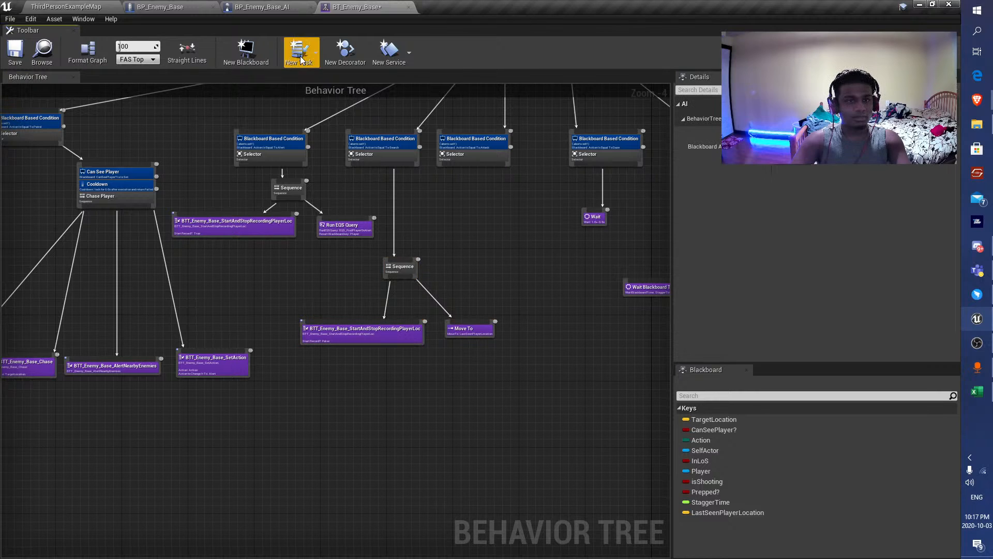
{"action": "left_click", "coordinate": [337, 263]}
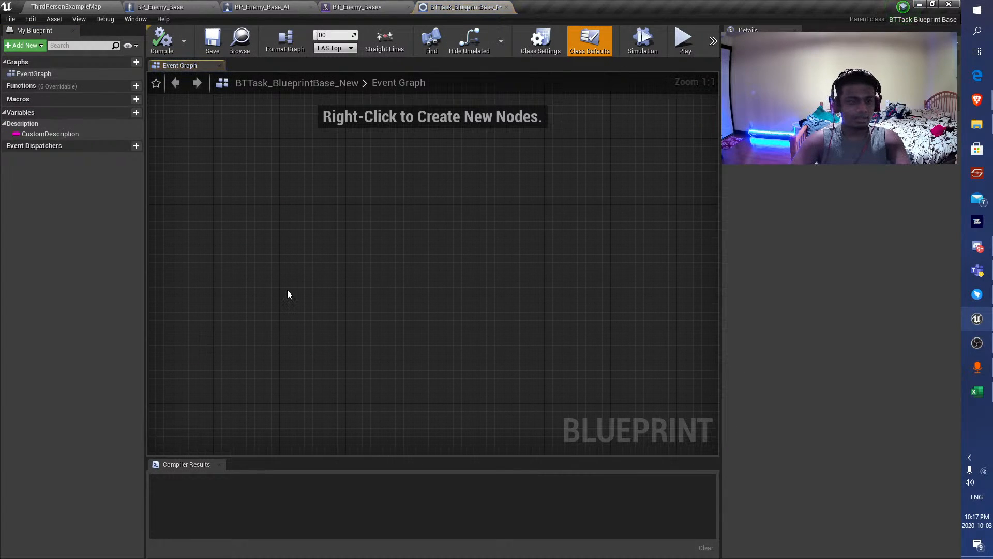
Rename the new behavior tree task asset to BTT_Enemy_Base_LookAround and save the modified assets.
{"action": "left_click", "coordinate": [84, 5]}
{"action": "left_click", "coordinate": [319, 469]}
{"action": "key", "text": "F2"}
{"action": "type", "text": "BTT"}
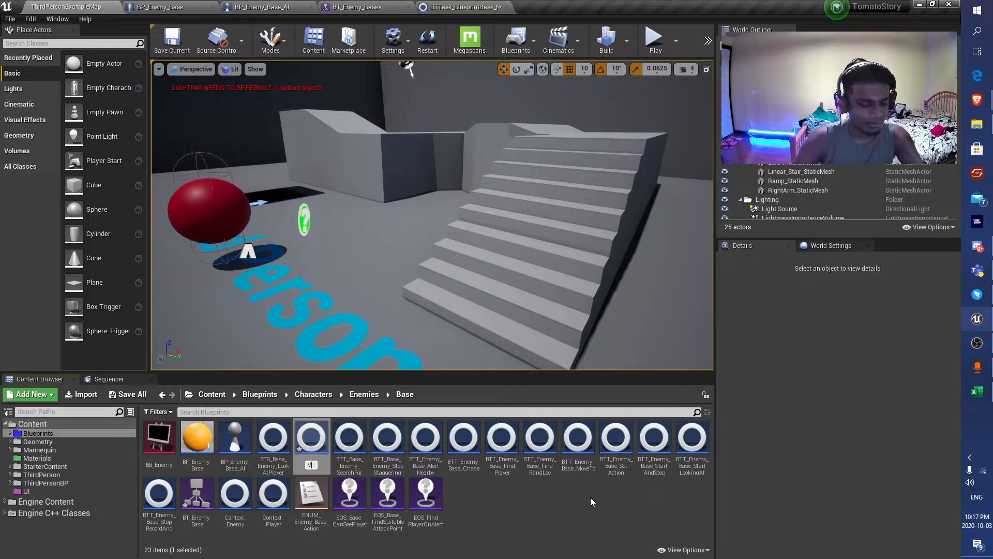
{"action": "type", "text": "_Base"}
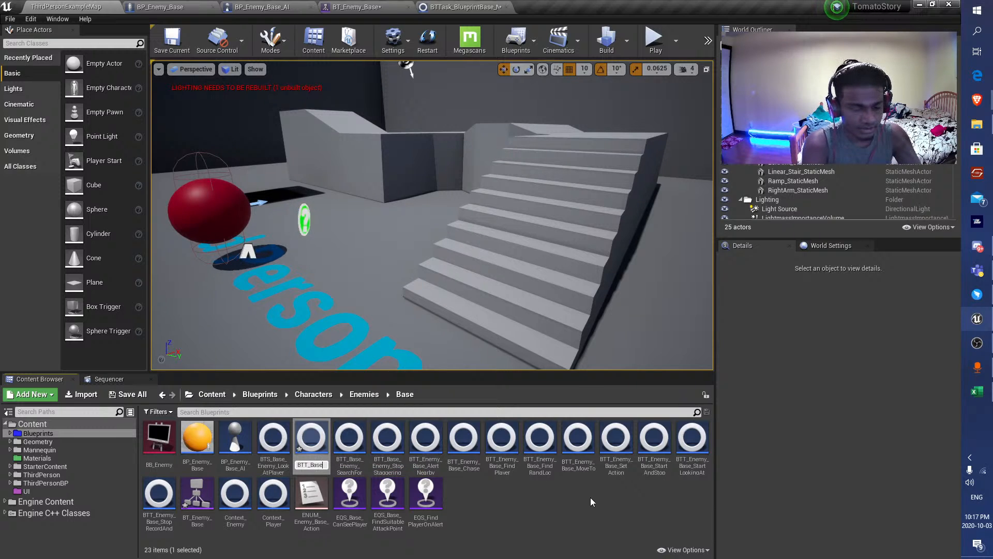
{"action": "type", "text": "_Enemy_"}
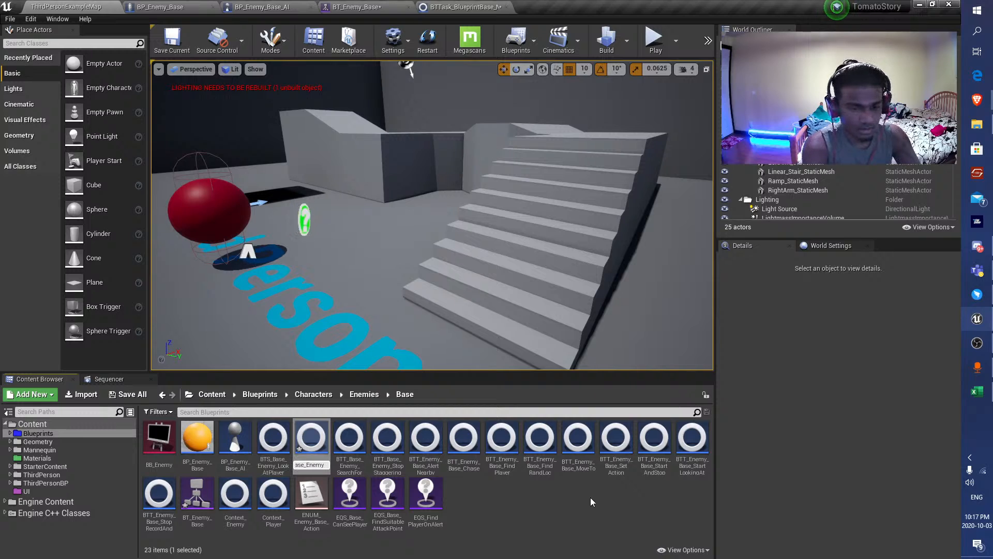
{"action": "key", "text": "BackSpace"}
{"action": "key", "text": "BackSpace"}
{"action": "key", "text": "BackSpace"}
{"action": "key", "text": "BackSpace"}
{"action": "key", "text": "BackSpace"}
{"action": "key", "text": "BackSpace"}
{"action": "key", "text": "BackSpace"}
{"action": "key", "text": "BackSpace"}
{"action": "key", "text": "BackSpace"}
{"action": "key", "text": "BackSpace"}
{"action": "key", "text": "BackSpace"}
{"action": "key", "text": "BackSpace"}
{"action": "key", "text": "BackSpace"}
{"action": "key", "text": "BackSpace"}
{"action": "key", "text": "BackSpace"}
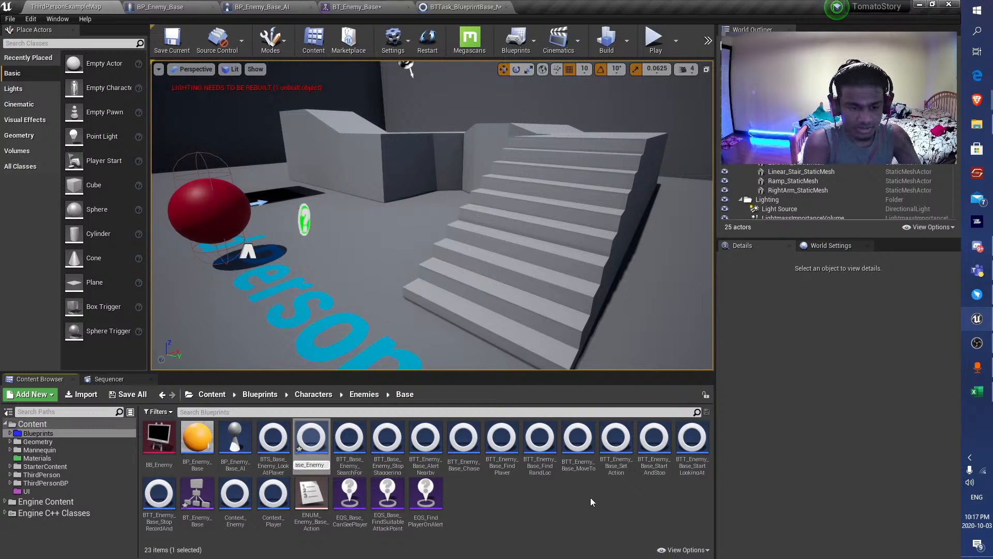
{"action": "type", "text": "Base_"}
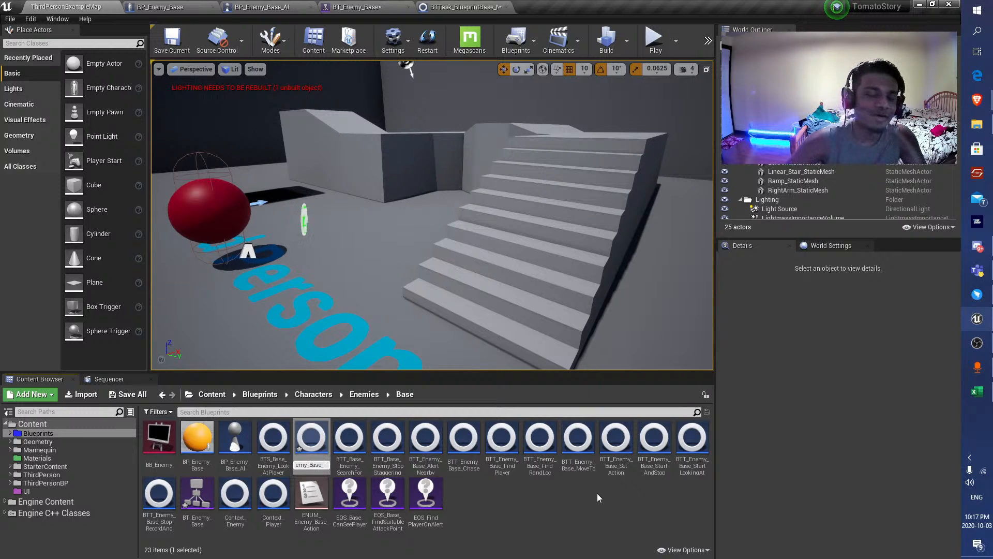
{"action": "type", "text": "LookAround"}
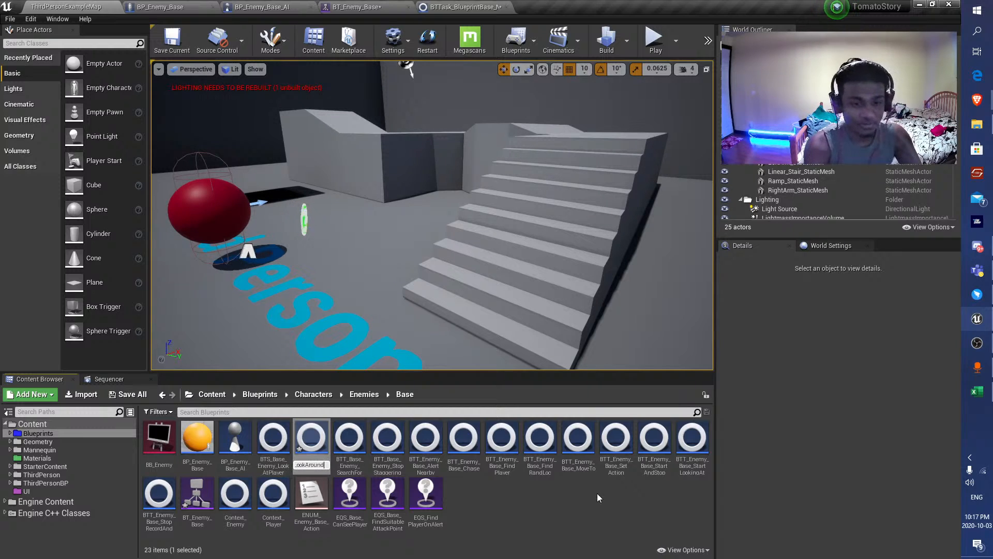
{"action": "key", "text": "Return"}
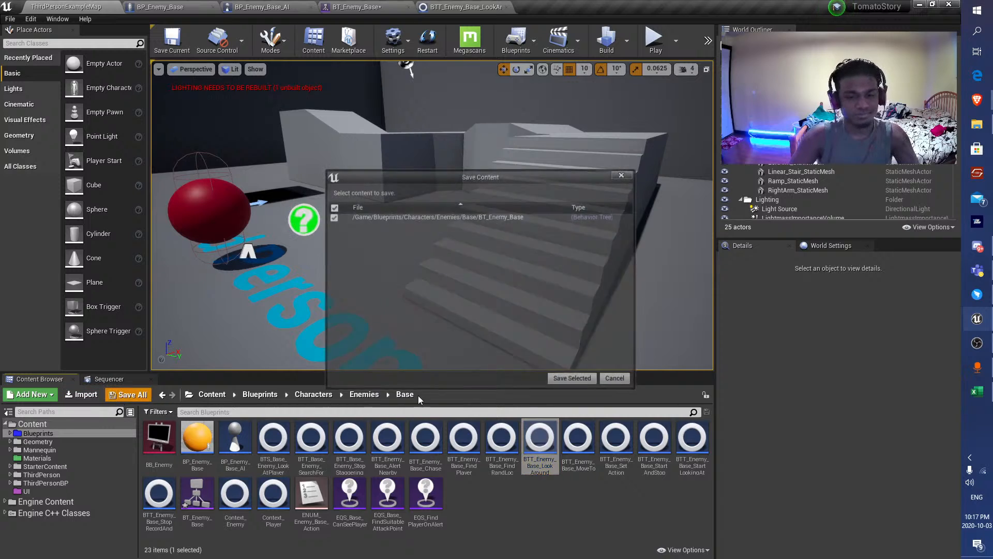
Open BTT_Enemy_Base_LookAround and add an Event Receive Execute AI node to its event graph.
{"action": "double_click", "coordinate": [539, 441]}
{"action": "right_click", "coordinate": [267, 232]}
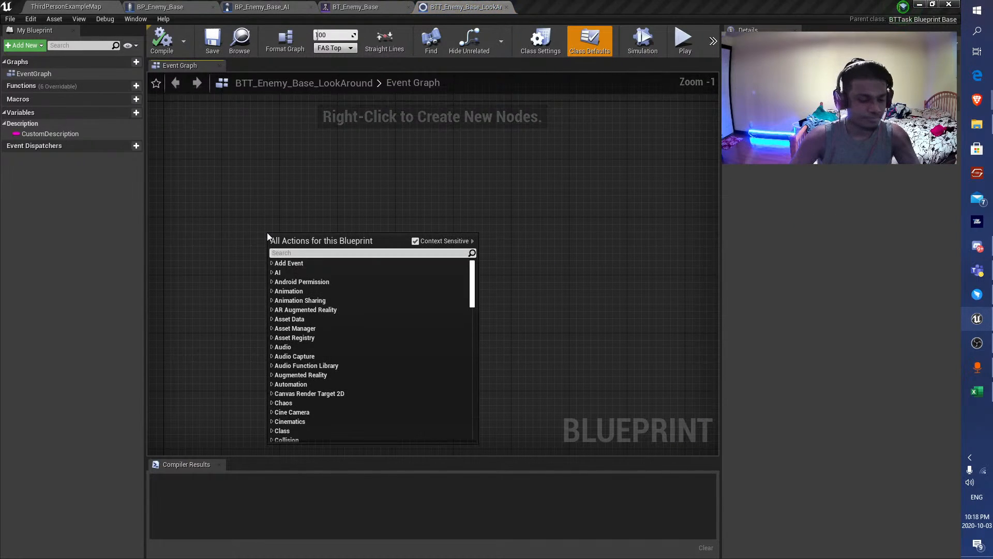
{"action": "type", "text": "receive"}
{"action": "key", "text": "Up"}
{"action": "key", "text": "Up"}
{"action": "key", "text": "Up"}
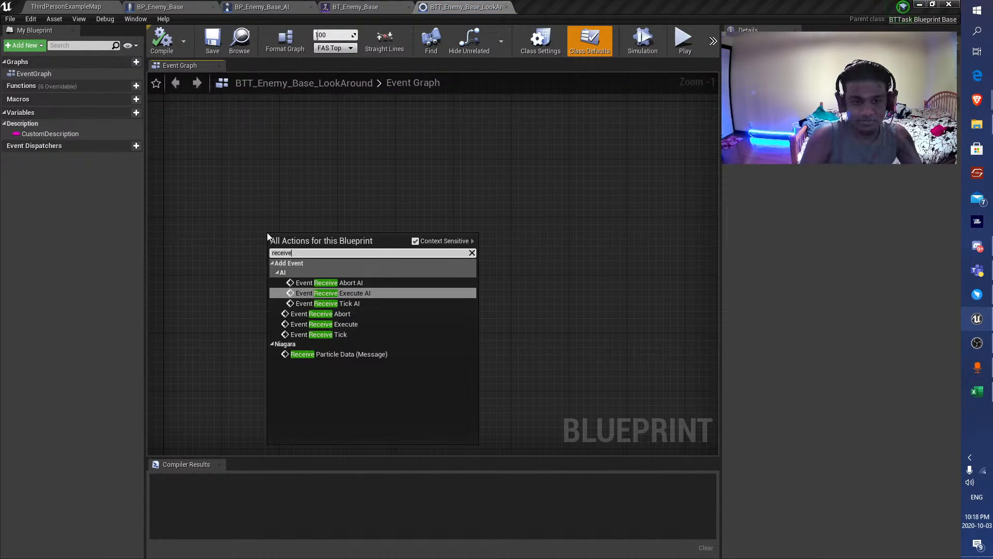
{"action": "key", "text": "Return"}
{"action": "left_click_drag", "start_coordinate": [313, 262], "coordinate": [253, 244]}
Add a Finish Execute node, connect it to Event Receive Execute AI, and compile the task.
{"action": "right_click", "coordinate": [421, 234]}
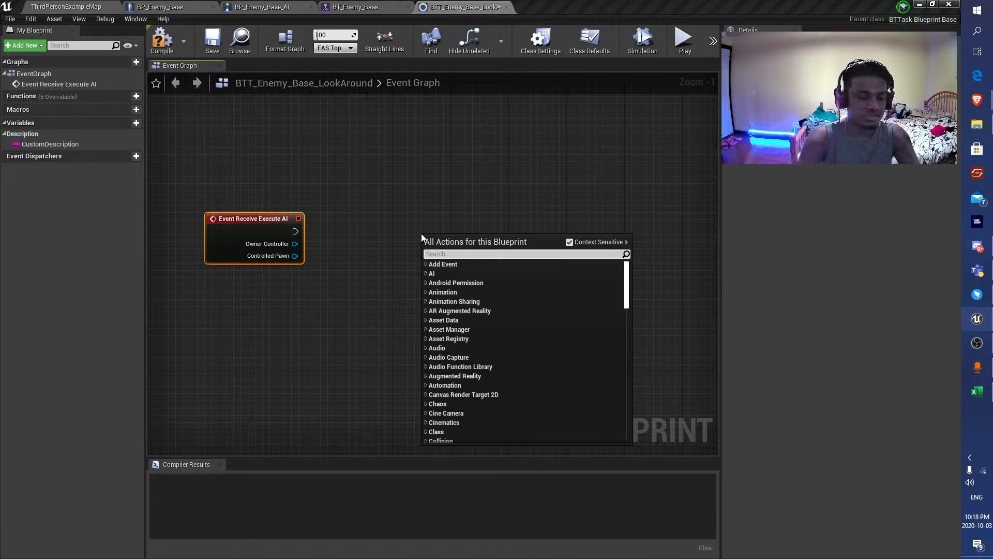
{"action": "type", "text": "finish"}
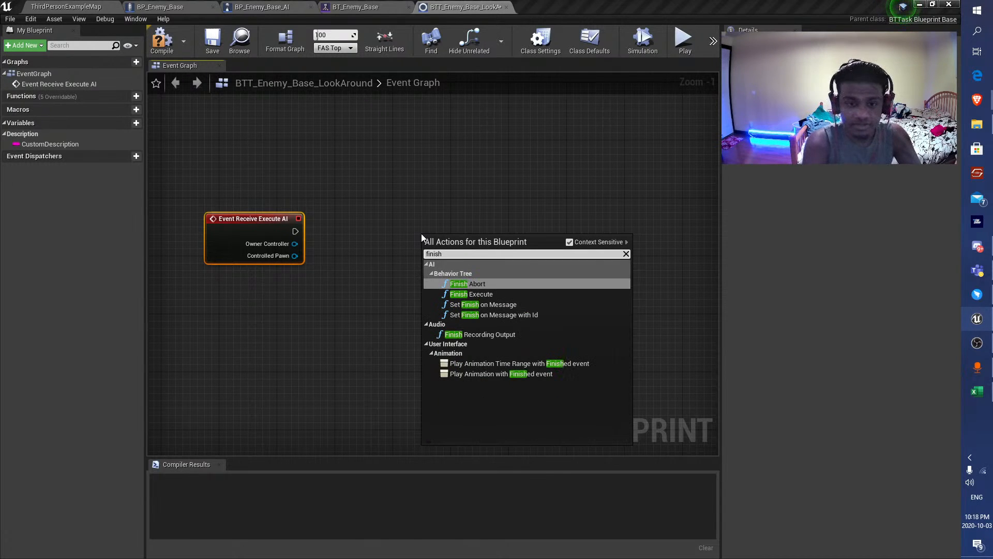
{"action": "key", "text": "Down"}
{"action": "key", "text": "Return"}
{"action": "left_click_drag", "start_coordinate": [466, 256], "coordinate": [596, 249]}
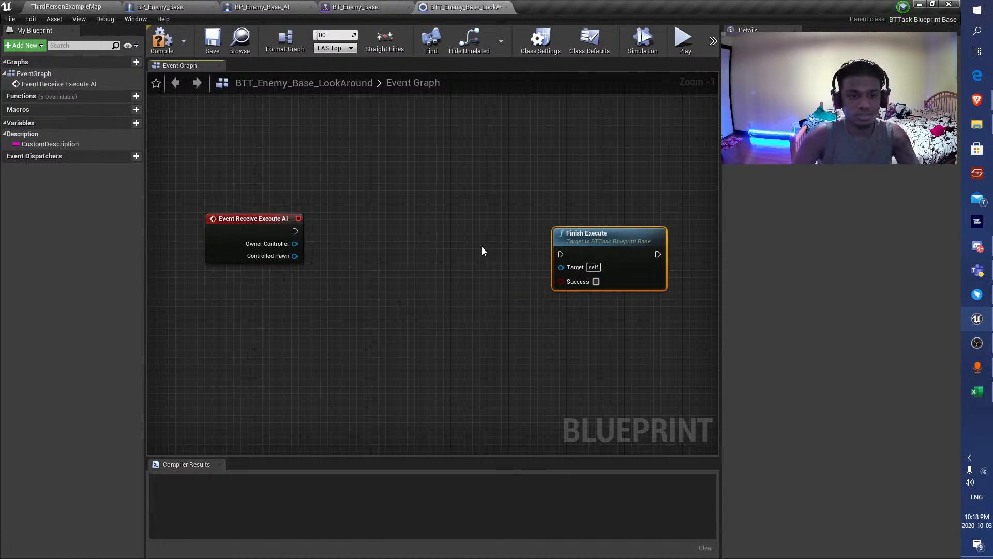
{"action": "left_click_drag", "start_coordinate": [294, 230], "coordinate": [562, 252]}
{"action": "left_click_drag", "start_coordinate": [641, 263], "coordinate": [671, 241]}
{"action": "left_click", "coordinate": [165, 43]}
Cast the event's Controlled Pawn to BP_Enemy_Base and convert the cast into a pure cast.
{"action": "scroll", "coordinate": [426, 311], "scroll_direction": "down", "scroll_amount": 1}
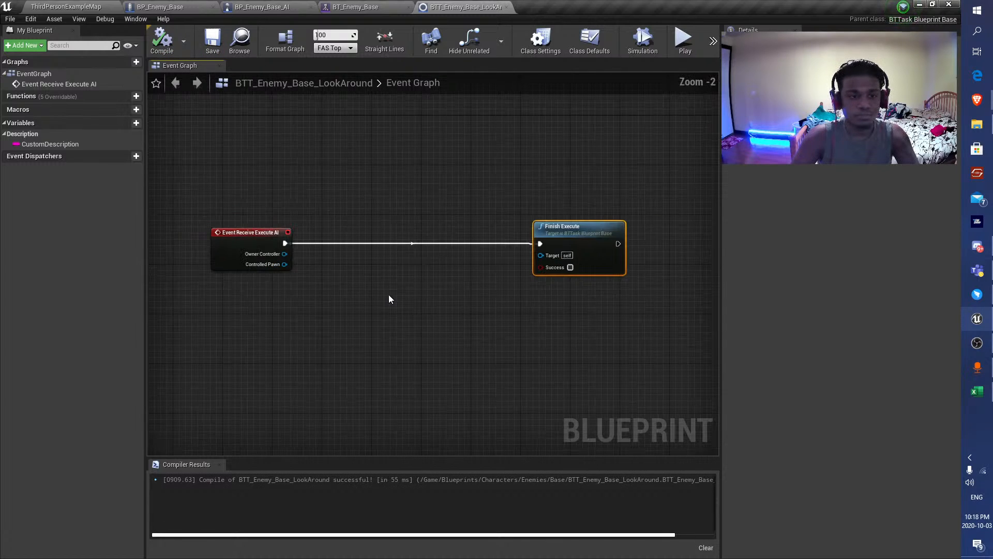
{"action": "left_click_drag", "start_coordinate": [279, 264], "coordinate": [310, 335]}
{"action": "type", "text": "cast to"}
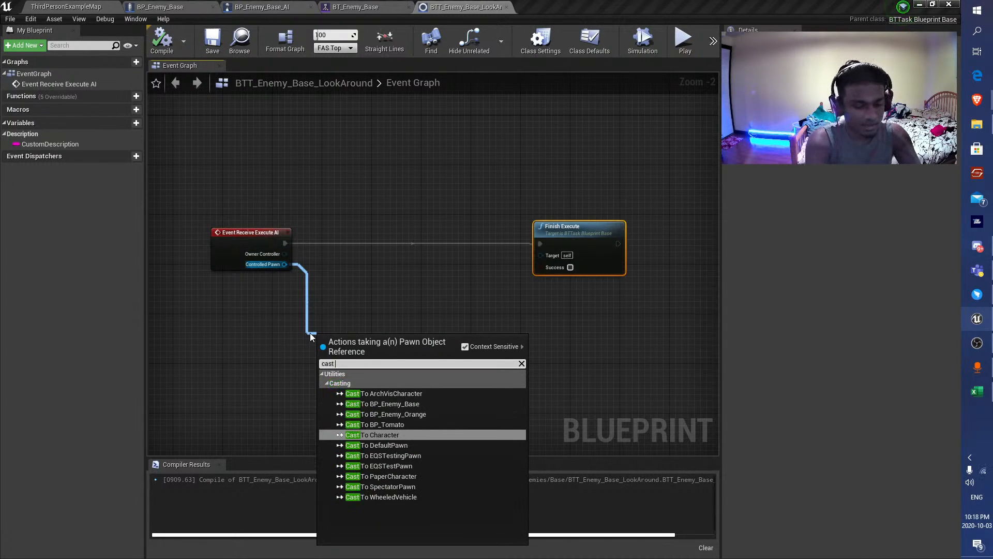
{"action": "key", "text": "Up"}
{"action": "key", "text": "Up"}
{"action": "key", "text": "Return"}
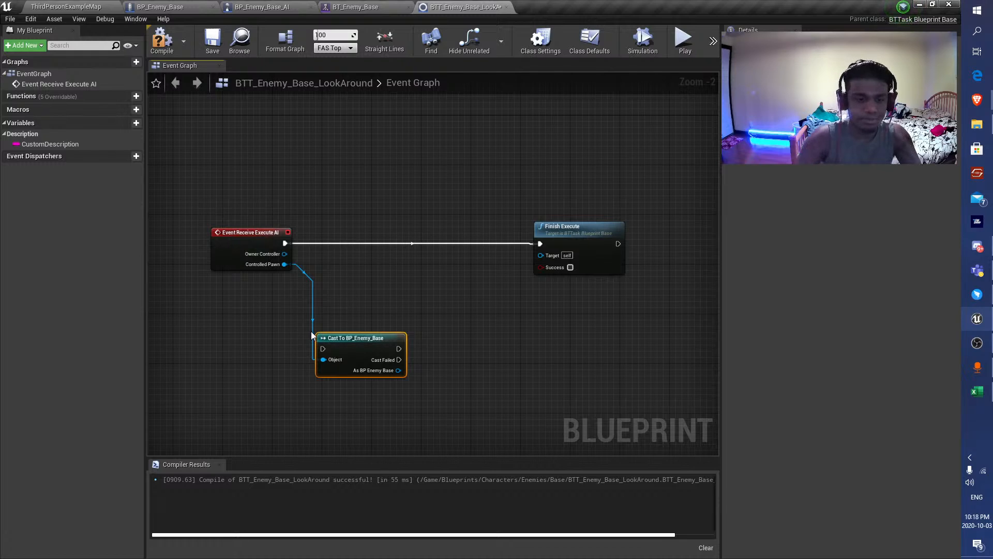
{"action": "right_click", "coordinate": [344, 339]}
{"action": "left_click", "coordinate": [381, 309]}
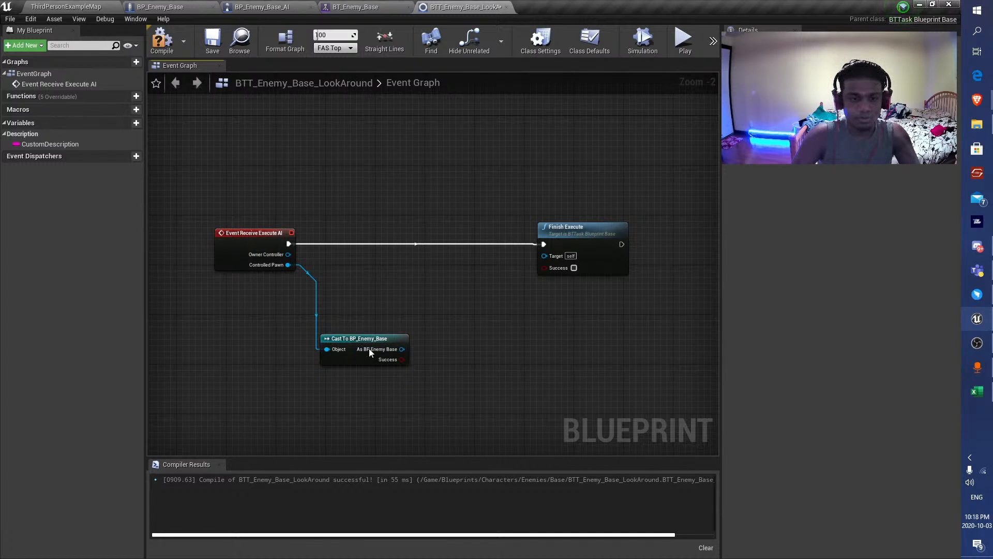
Call the Look Around event on the cast's As BP Enemy Base output.
{"action": "left_click_drag", "start_coordinate": [402, 349], "coordinate": [439, 259]}
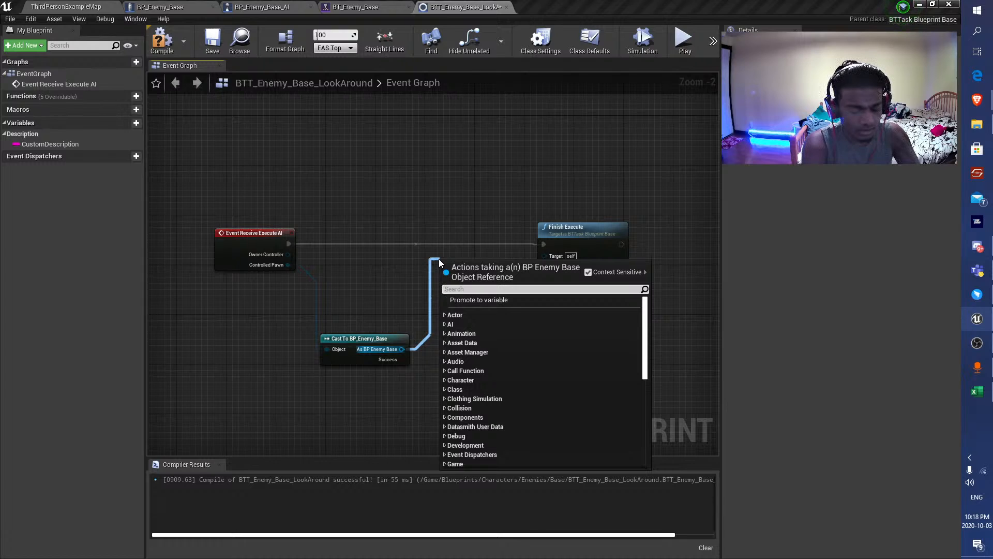
{"action": "type", "text": "cahra"}
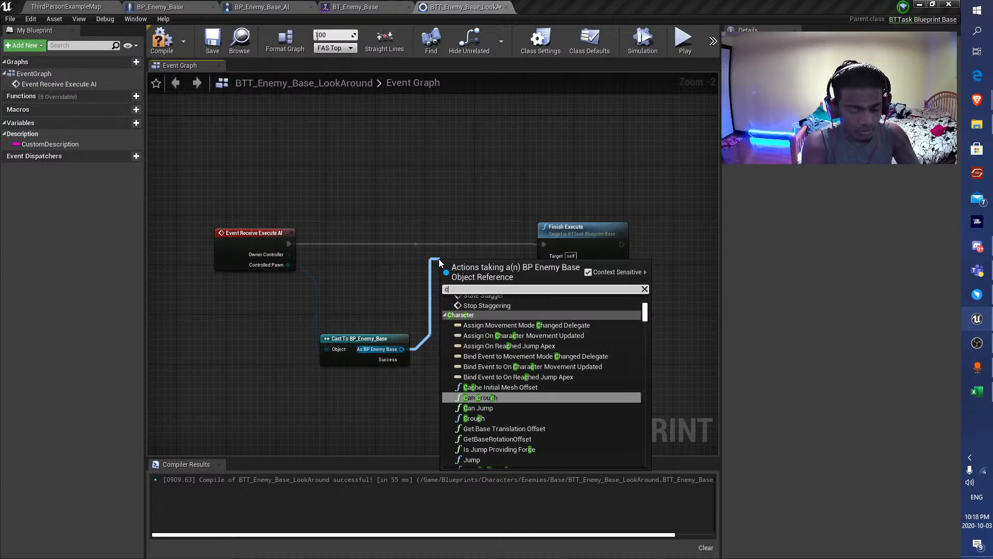
{"action": "key", "text": "ctrl+BackSpace"}
{"action": "type", "text": "look"}
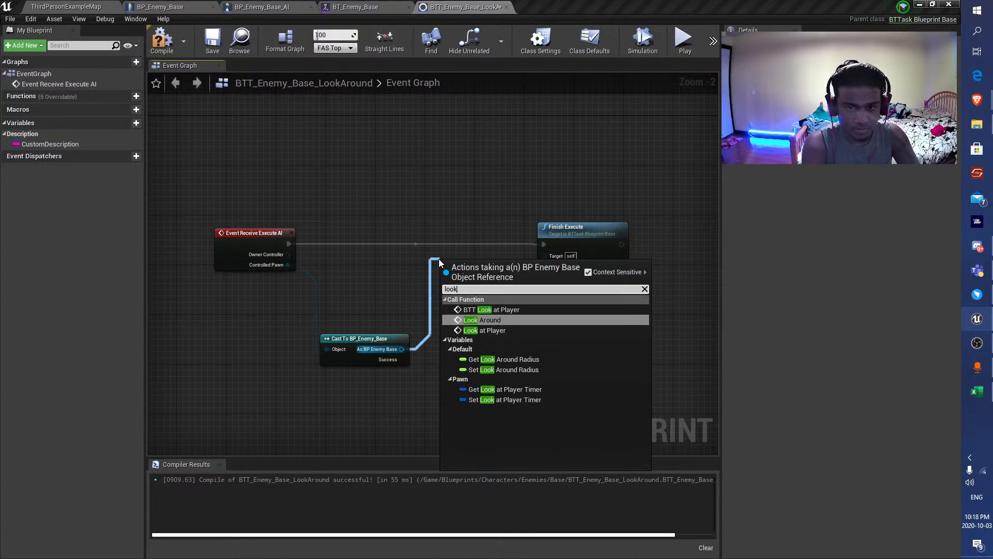
{"action": "key", "text": "Return"}
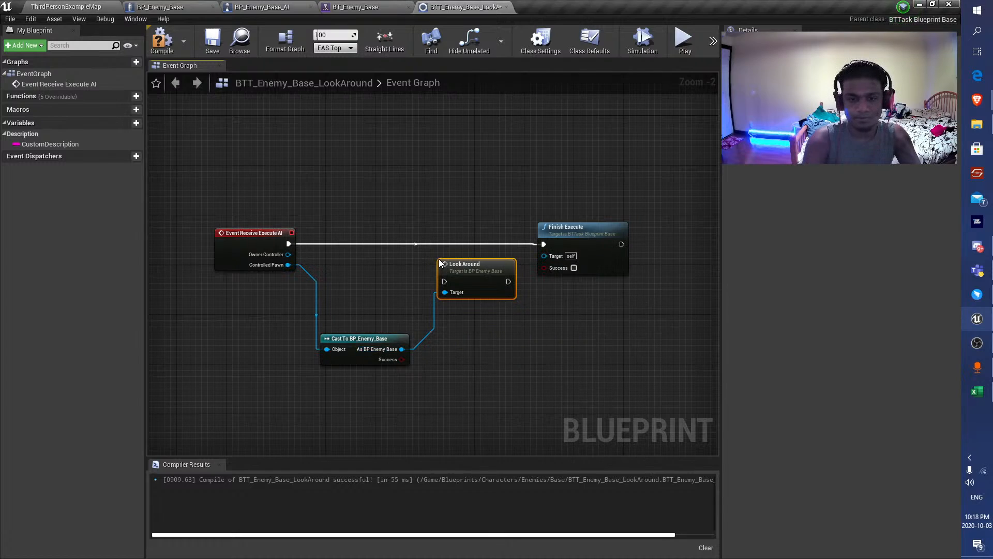
Wire Look Around between Event Receive Execute AI and Finish Execute, and enable Success on Finish Execute.
{"action": "left_click_drag", "start_coordinate": [455, 262], "coordinate": [442, 195]}
{"action": "left_click_drag", "start_coordinate": [288, 243], "coordinate": [433, 213]}
{"action": "left_click_drag", "start_coordinate": [470, 209], "coordinate": [544, 244]}
{"action": "left_click", "coordinate": [573, 267]}
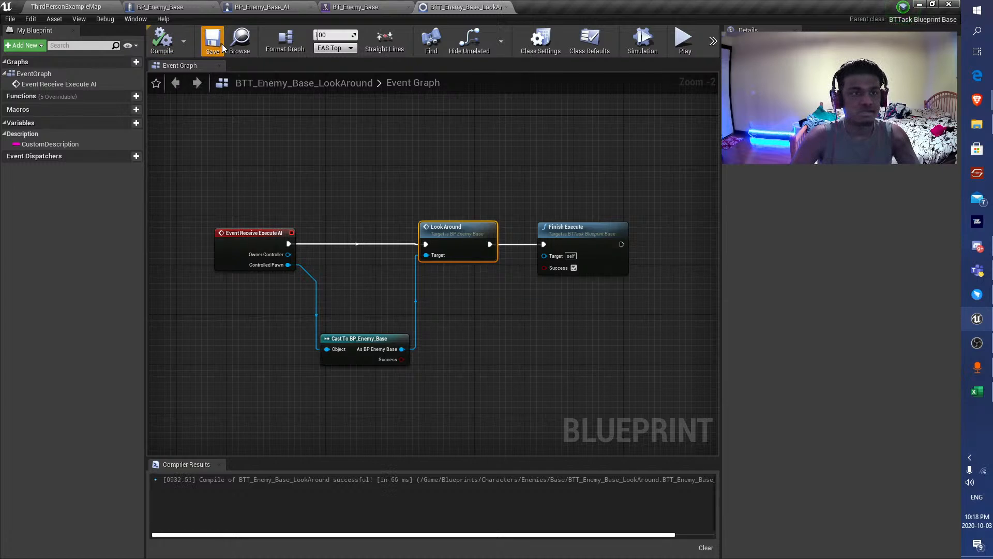
Move Finish Execute farther from Look Around, and save the task blueprint and the level.
{"action": "left_click", "coordinate": [254, 149]}
{"action": "right_click_drag", "start_coordinate": [560, 194], "coordinate": [401, 166]}
{"action": "left_click_drag", "start_coordinate": [426, 223], "coordinate": [536, 223]}
{"action": "left_click", "coordinate": [299, 206]}
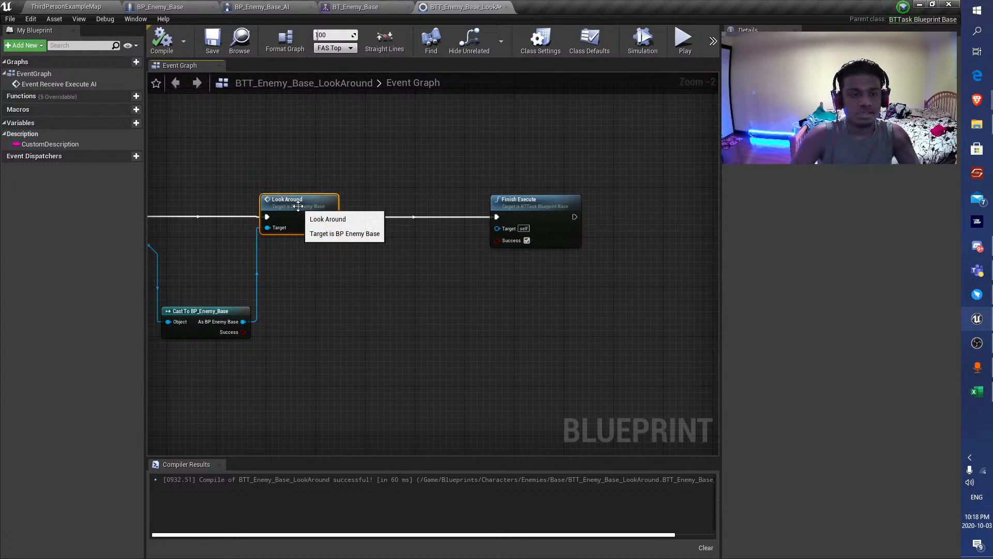
{"action": "left_click", "coordinate": [208, 44]}
{"action": "left_click", "coordinate": [51, 5]}
{"action": "left_click", "coordinate": [170, 41]}
Return to the LookAround nodes in BP_Enemy_Base's event graph and save the blueprint.
{"action": "left_click", "coordinate": [172, 4]}
{"action": "left_click", "coordinate": [349, 5]}
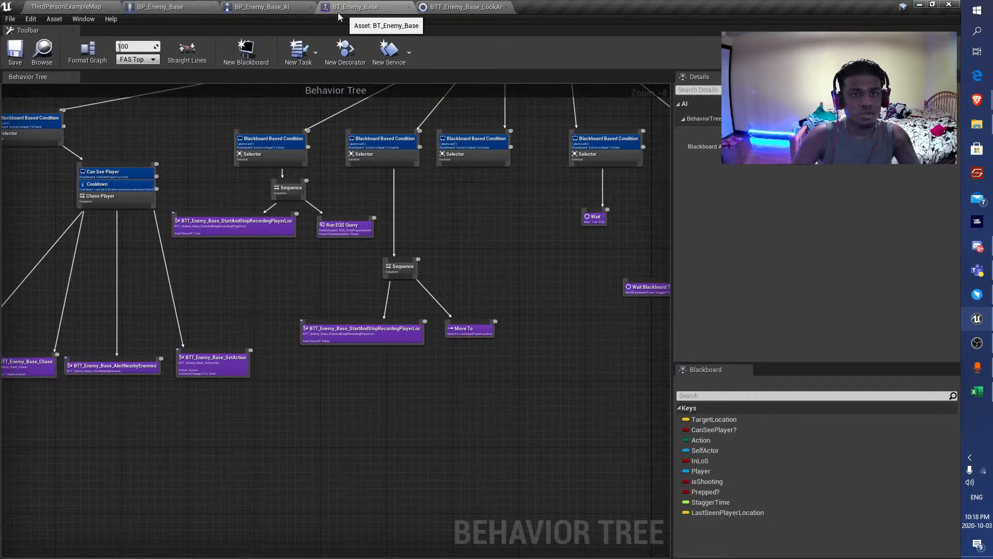
{"action": "left_click", "coordinate": [268, 6]}
{"action": "left_click", "coordinate": [202, 5]}
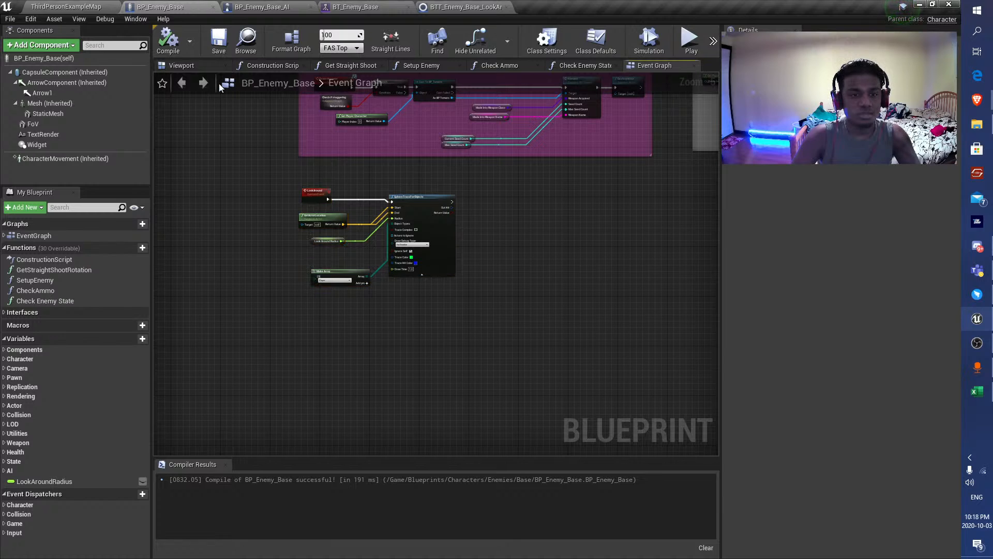
{"action": "right_click_drag", "start_coordinate": [407, 187], "coordinate": [397, 189]}
{"action": "scroll", "coordinate": [397, 189], "scroll_direction": "up", "scroll_amount": 3}
{"action": "scroll", "coordinate": [371, 197], "scroll_direction": "down", "scroll_amount": 3}
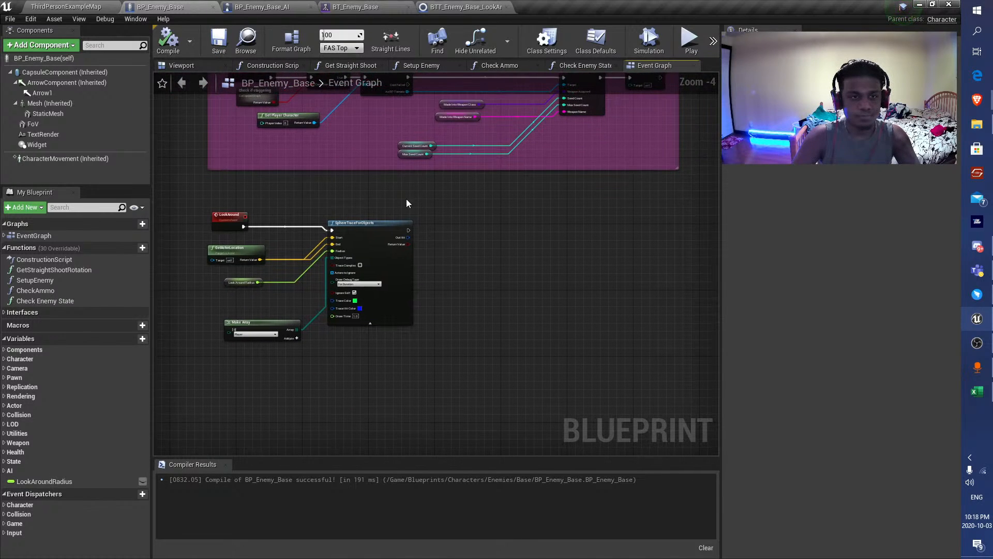
{"action": "left_click", "coordinate": [222, 50]}
Add an expanded Break Hit Result node from the sphere trace's Out Hit and position it beside the trace.
{"action": "scroll", "coordinate": [407, 222], "scroll_direction": "up", "scroll_amount": 4}
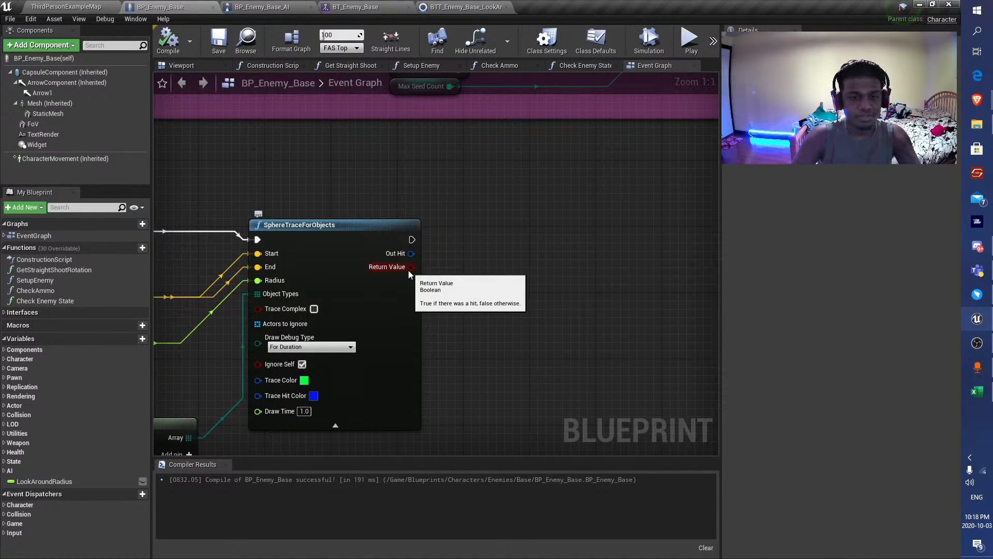
{"action": "scroll", "coordinate": [452, 260], "scroll_direction": "down", "scroll_amount": 2}
{"action": "right_click_drag", "start_coordinate": [452, 260], "coordinate": [380, 253]}
{"action": "left_click_drag", "start_coordinate": [364, 239], "coordinate": [428, 291]}
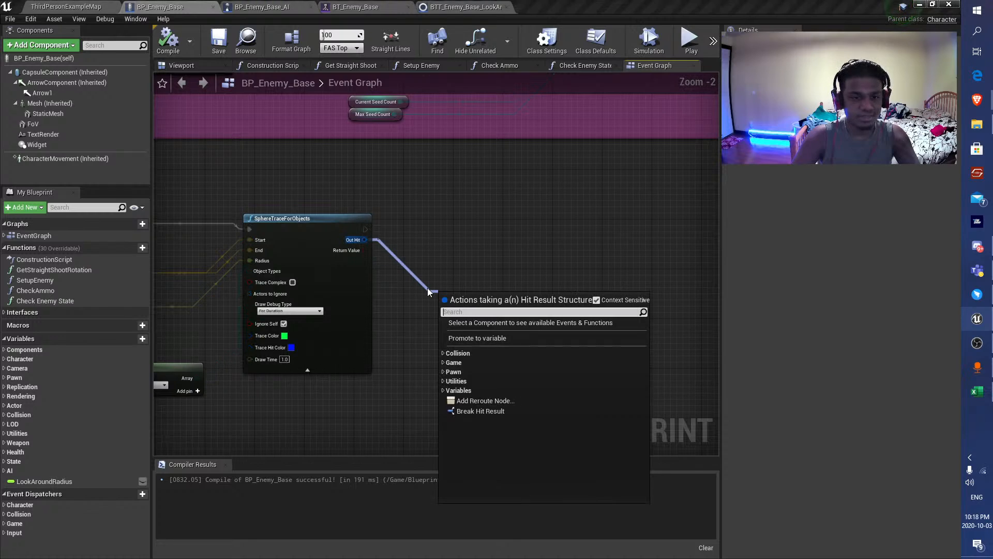
{"action": "type", "text": "break"}
{"action": "key", "text": "Return"}
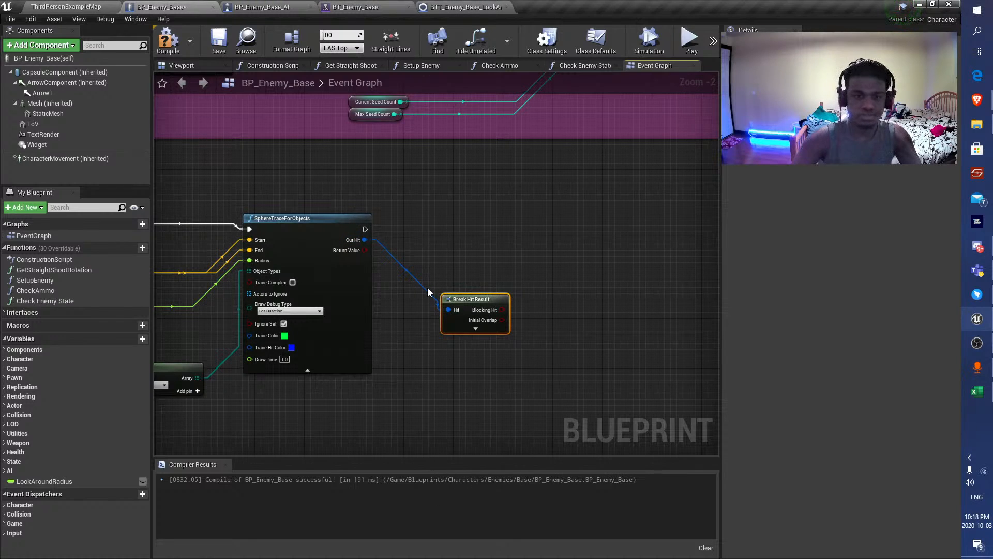
{"action": "left_click", "coordinate": [463, 330]}
{"action": "left_click_drag", "start_coordinate": [466, 298], "coordinate": [448, 260]}
{"action": "right_click_drag", "start_coordinate": [496, 389], "coordinate": [472, 333]}
Add a Branch after the sphere trace, with its condition set by Blocking Hit OR Initial Overlap.
{"action": "left_click", "coordinate": [534, 215]}
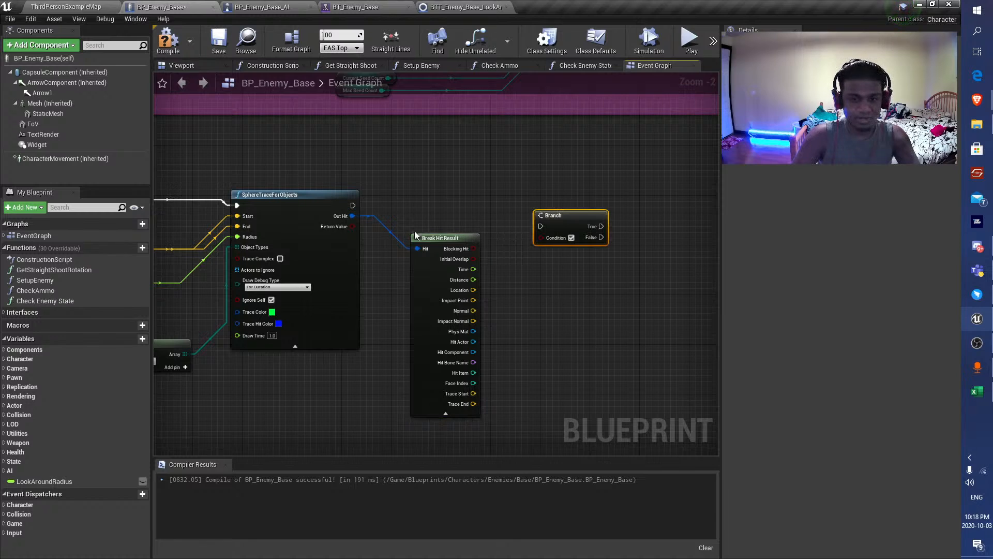
{"action": "left_click_drag", "start_coordinate": [353, 206], "coordinate": [472, 248]}
{"action": "right_click", "coordinate": [507, 256]}
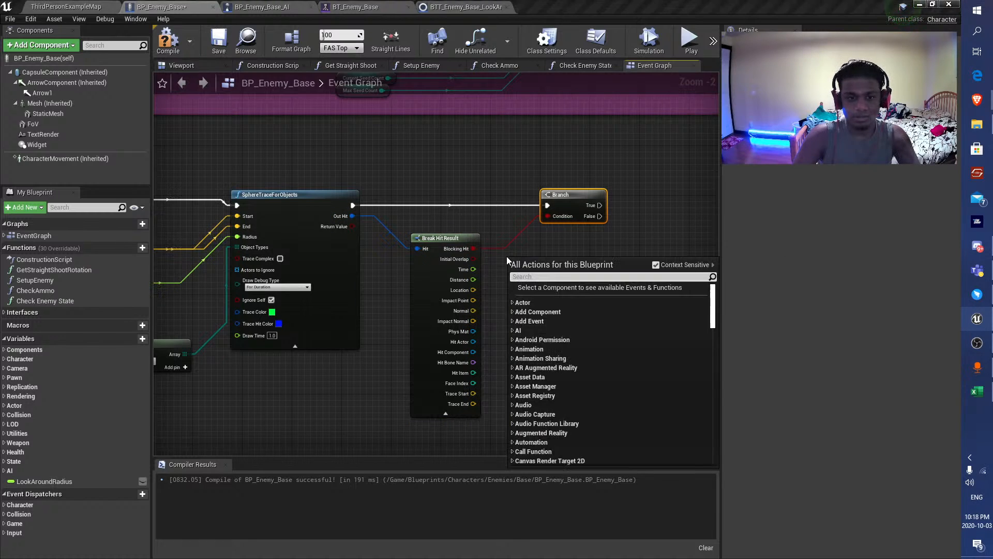
{"action": "type", "text": "or"}
{"action": "key", "text": "Return"}
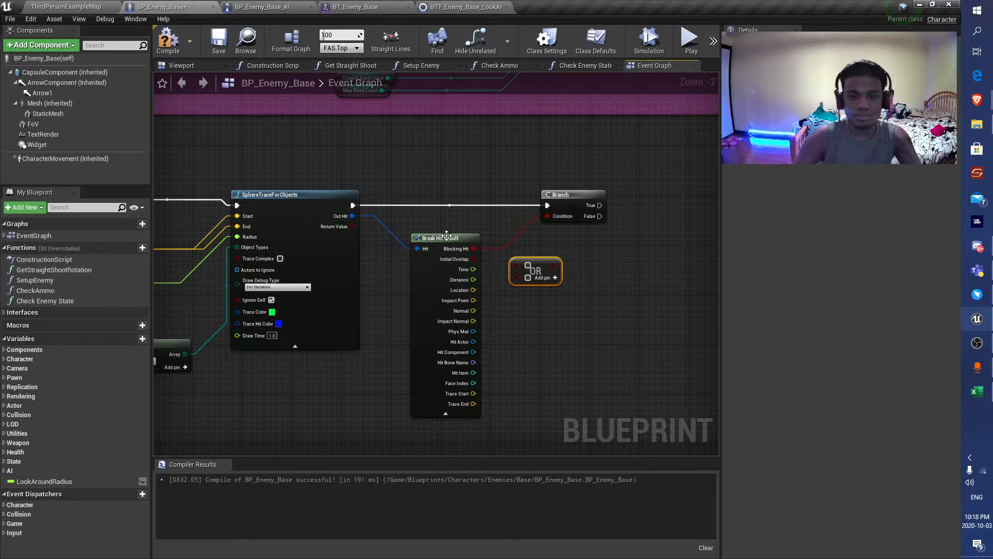
{"action": "left_click_drag", "start_coordinate": [473, 248], "coordinate": [553, 217]}
{"action": "left_click_drag", "start_coordinate": [534, 263], "coordinate": [522, 251]}
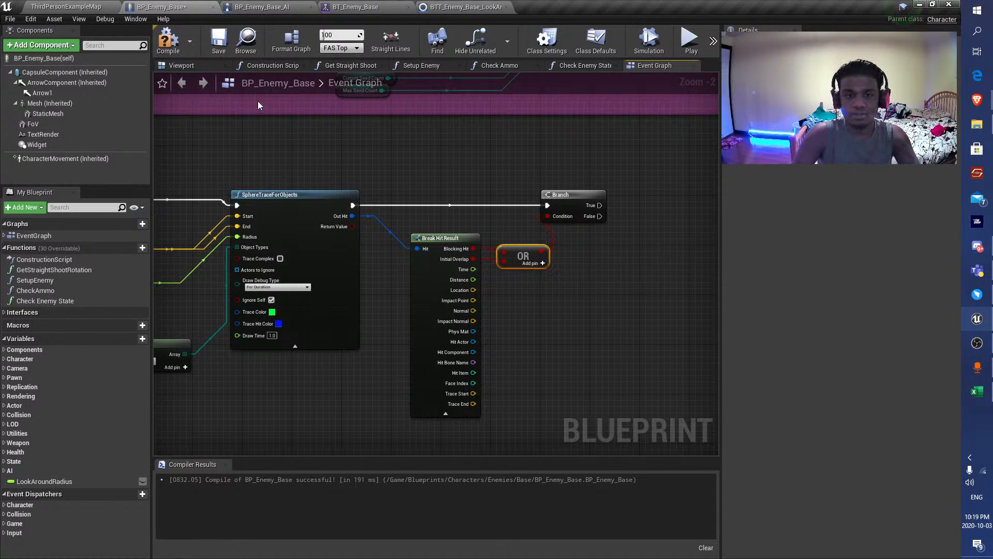
Compile and save BP_Enemy_Base with the new hit check.
{"action": "left_click", "coordinate": [169, 43]}
{"action": "right_click_drag", "start_coordinate": [496, 180], "coordinate": [325, 181]}
{"action": "left_click_drag", "start_coordinate": [420, 207], "coordinate": [535, 210]}
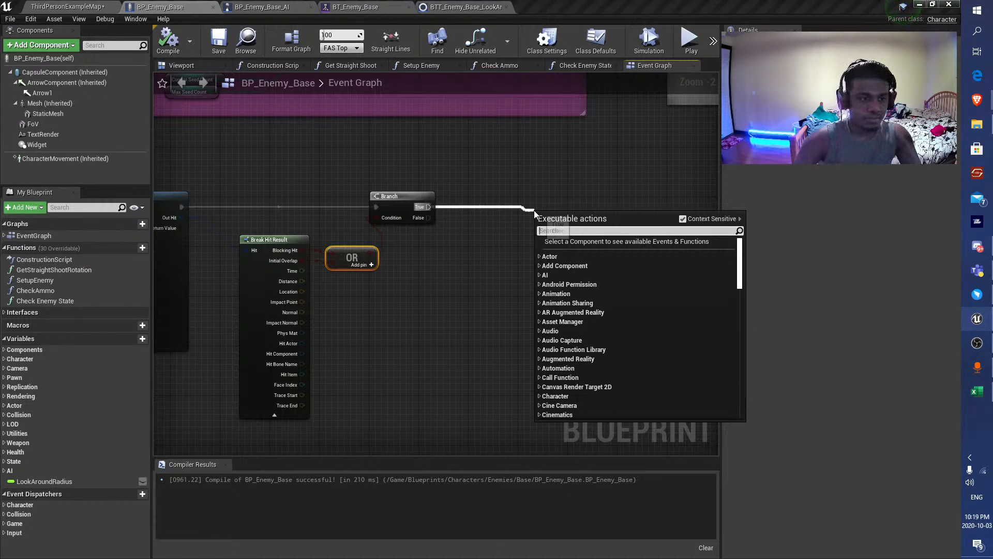
{"action": "left_click", "coordinate": [217, 46]}
Review the existing event graph sections in BP_Enemy_Base for how the blackboard's Action value is handled.
{"action": "right_click_drag", "start_coordinate": [291, 241], "coordinate": [305, 381]}
{"action": "scroll", "coordinate": [306, 381], "scroll_direction": "down", "scroll_amount": 7}
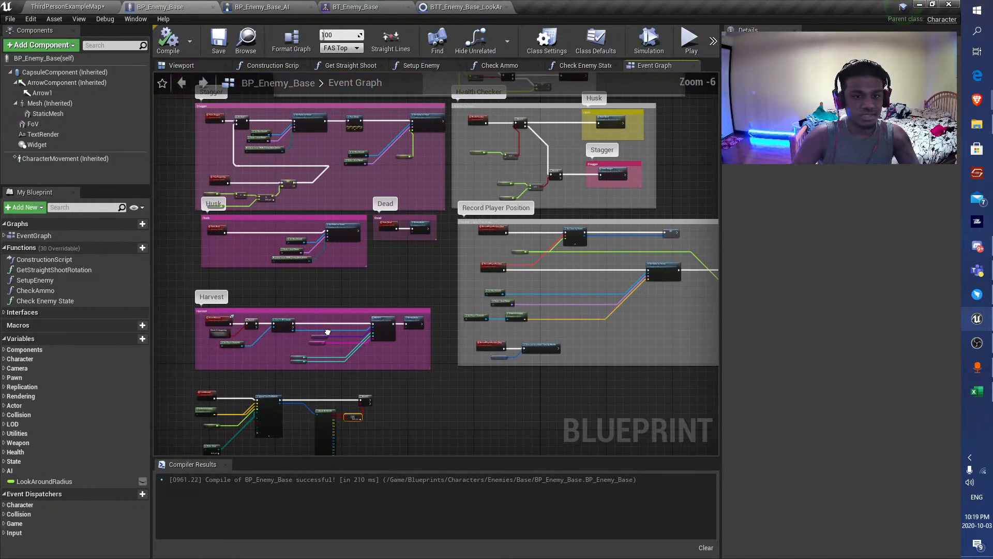
{"action": "scroll", "coordinate": [393, 329], "scroll_direction": "up", "scroll_amount": 3}
{"action": "scroll", "coordinate": [427, 236], "scroll_direction": "up", "scroll_amount": 3}
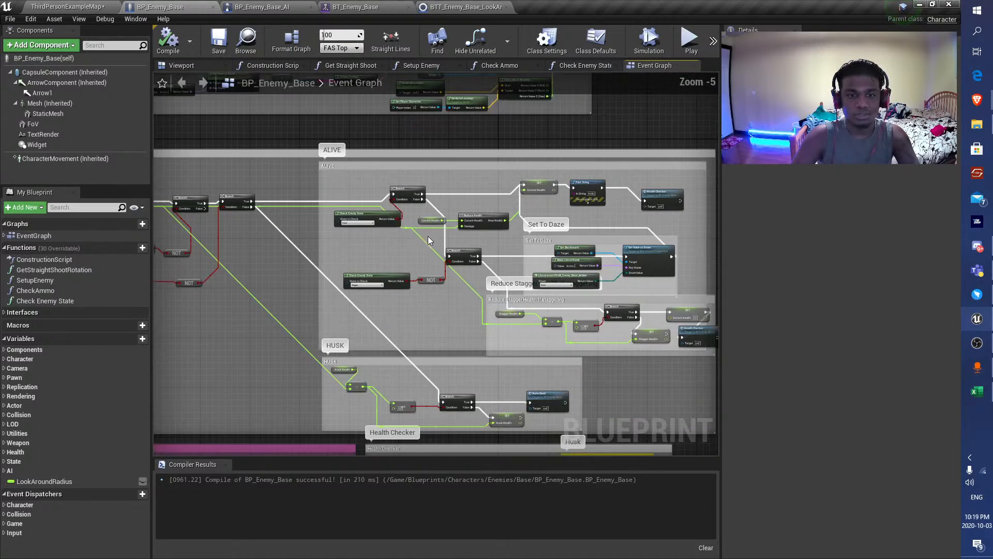
{"action": "right_click_drag", "start_coordinate": [362, 180], "coordinate": [418, 191]}
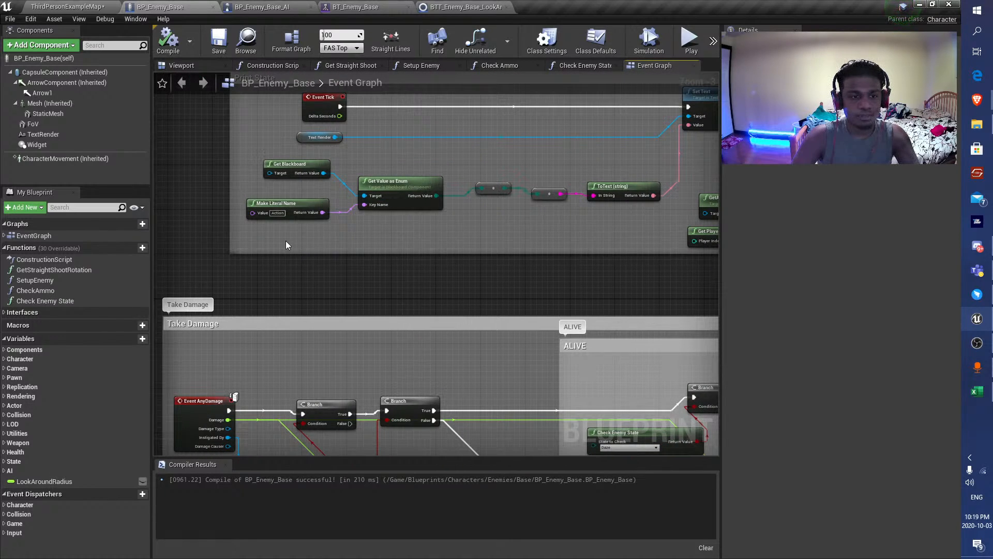
{"action": "scroll", "coordinate": [274, 240], "scroll_direction": "down", "scroll_amount": 4}
{"action": "right_click_drag", "start_coordinate": [410, 323], "coordinate": [461, 75]}
{"action": "scroll", "coordinate": [303, 217], "scroll_direction": "up", "scroll_amount": 6}
Add a Get Blackboard node near the Branch and a Set Value as Enum node targeting its return value.
{"action": "right_click", "coordinate": [378, 236]}
{"action": "type", "text": "get black"}
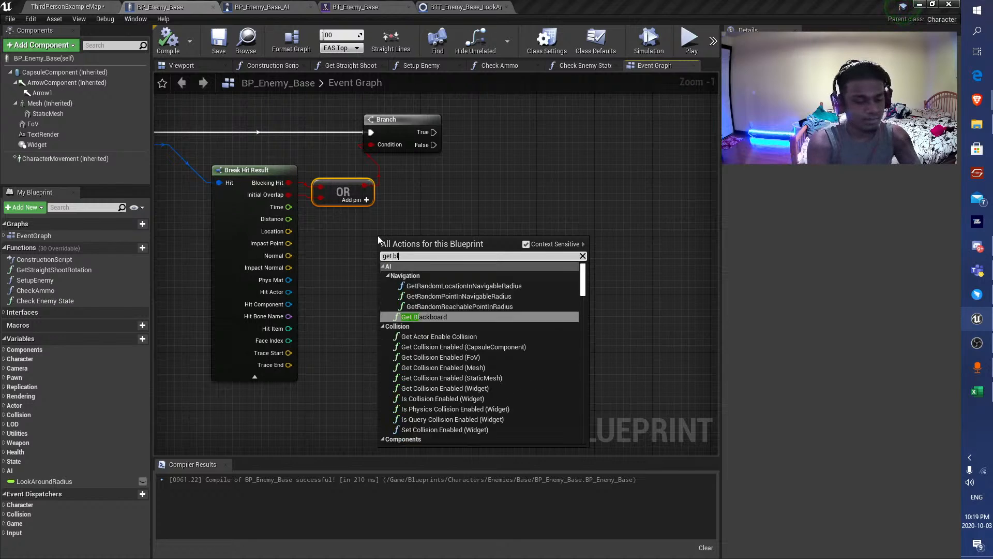
{"action": "key", "text": "Return"}
{"action": "left_click_drag", "start_coordinate": [460, 254], "coordinate": [515, 139]}
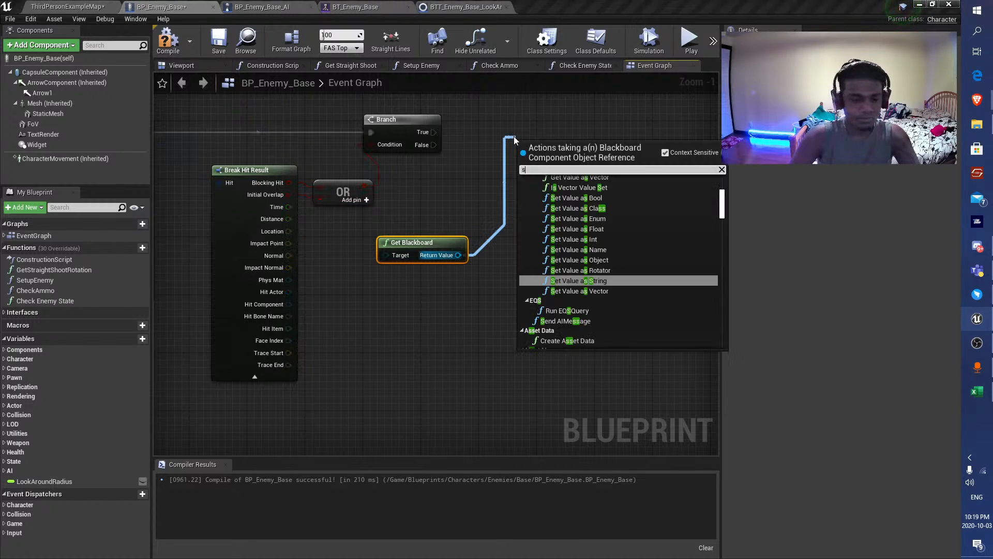
{"action": "type", "text": "set bla"}
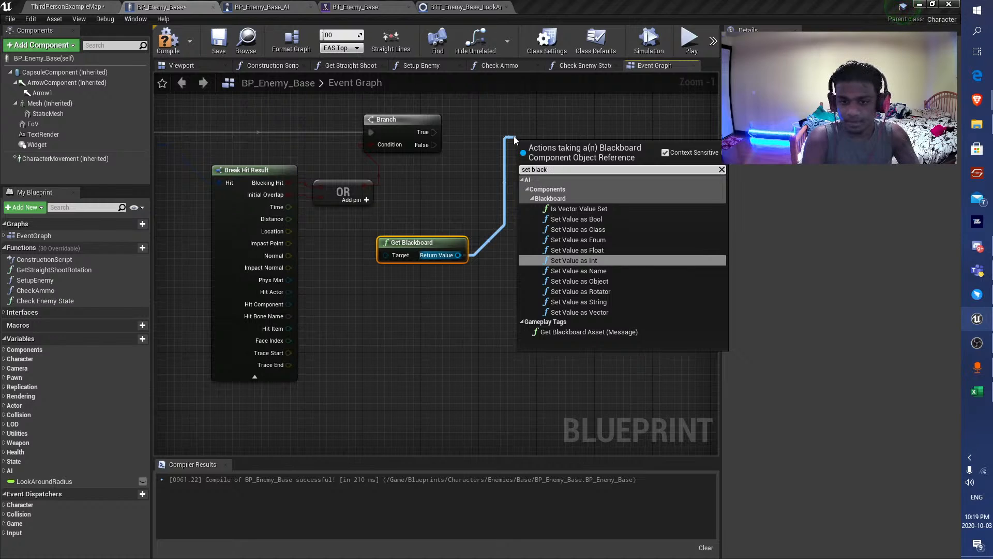
{"action": "type", "text": "ck"}
{"action": "key", "text": "Up"}
{"action": "key", "text": "Up"}
{"action": "key", "text": "Return"}
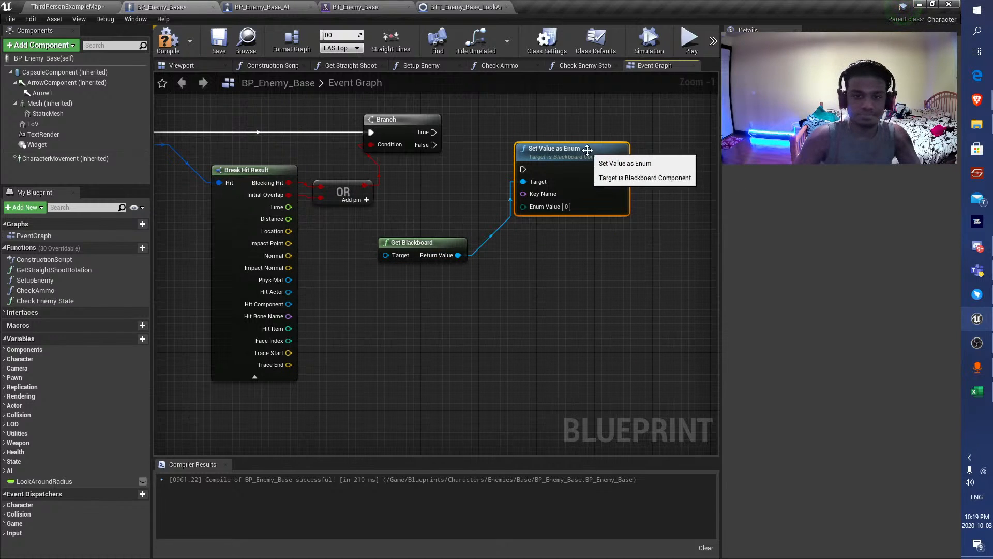
Run Set Value as Enum from the Branch's True output, align it with the Branch, and compile the blueprint.
{"action": "left_click_drag", "start_coordinate": [429, 132], "coordinate": [532, 156]}
{"action": "left_click_drag", "start_coordinate": [565, 146], "coordinate": [630, 125]}
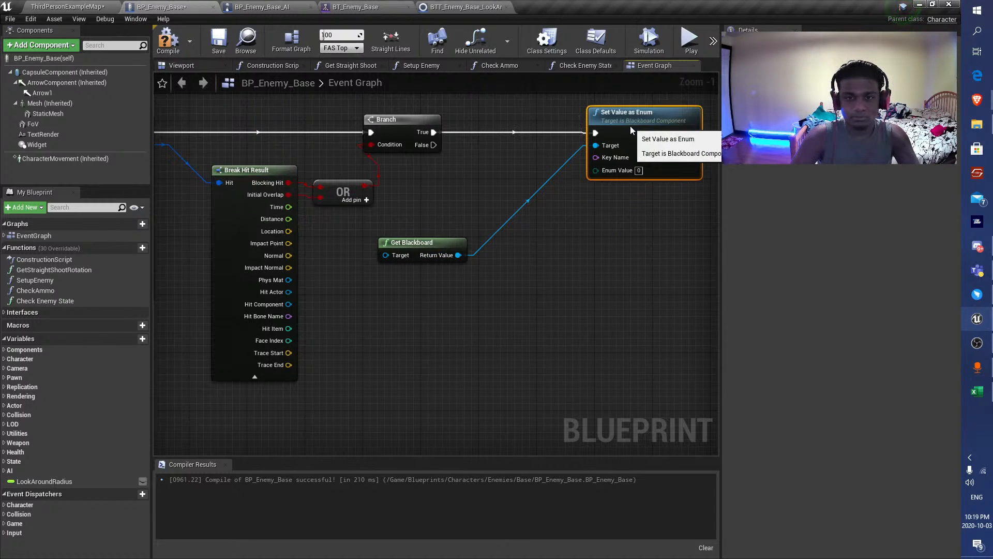
{"action": "right_click_drag", "start_coordinate": [531, 148], "coordinate": [408, 151]}
{"action": "left_click", "coordinate": [172, 44]}
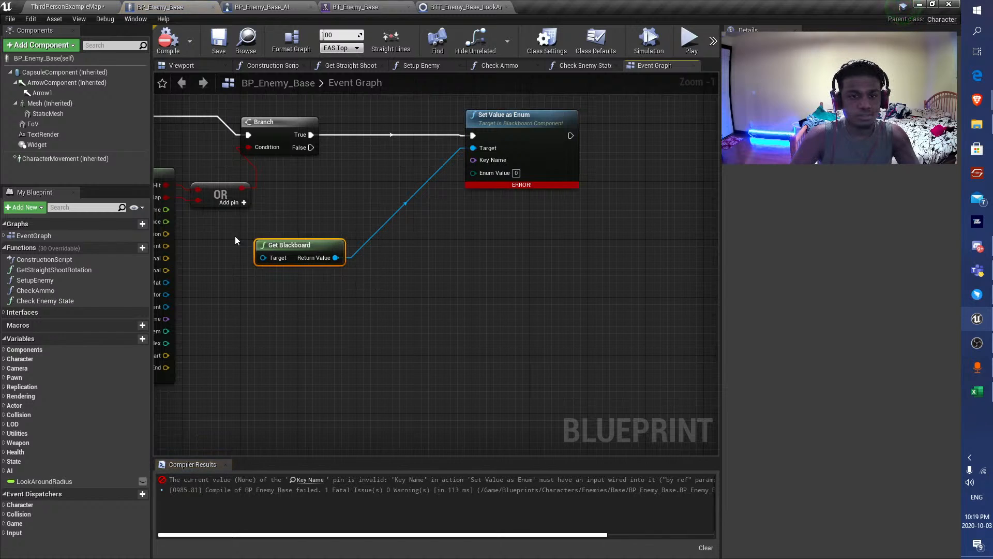
Feed Enum Value from a Literal enum ENUM_Enemy_Base_Action node placed below Get Blackboard, and compile and save.
{"action": "mouse_move", "coordinate": [523, 148]}
{"action": "left_mouse_down"}
{"action": "mouse_move", "coordinate": [466, 221]}
{"action": "mouse_move", "coordinate": [510, 125]}
{"action": "mouse_move", "coordinate": [524, 141]}
{"action": "left_mouse_up"}
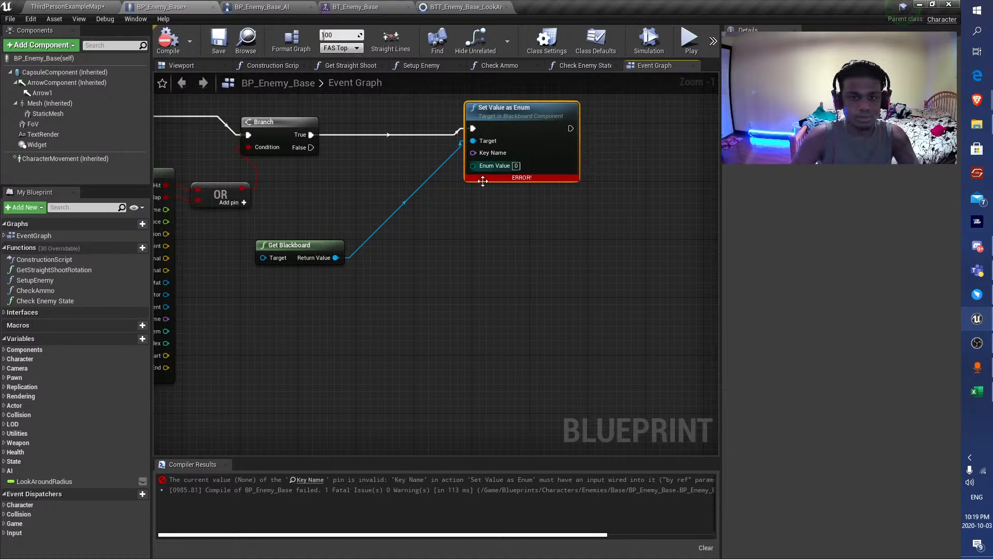
{"action": "left_click_drag", "start_coordinate": [473, 166], "coordinate": [418, 282]}
{"action": "type", "text": "literal"}
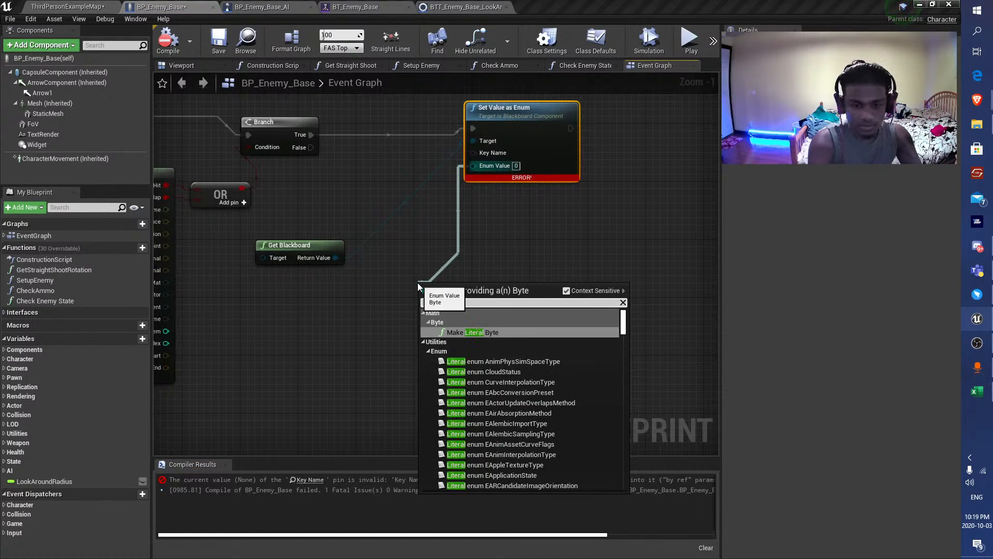
{"action": "type", "text": " enum"}
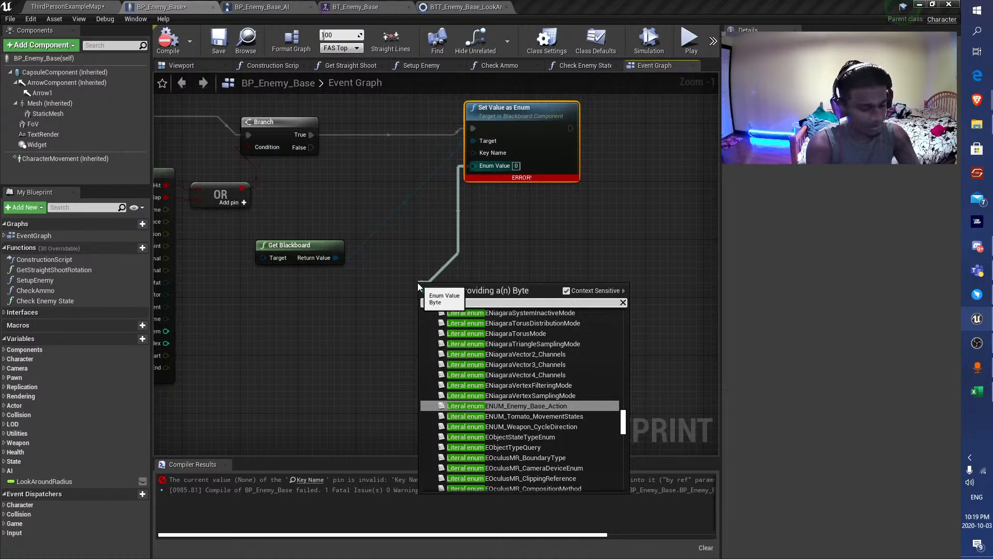
{"action": "key", "text": "Return"}
{"action": "left_click", "coordinate": [471, 309]}
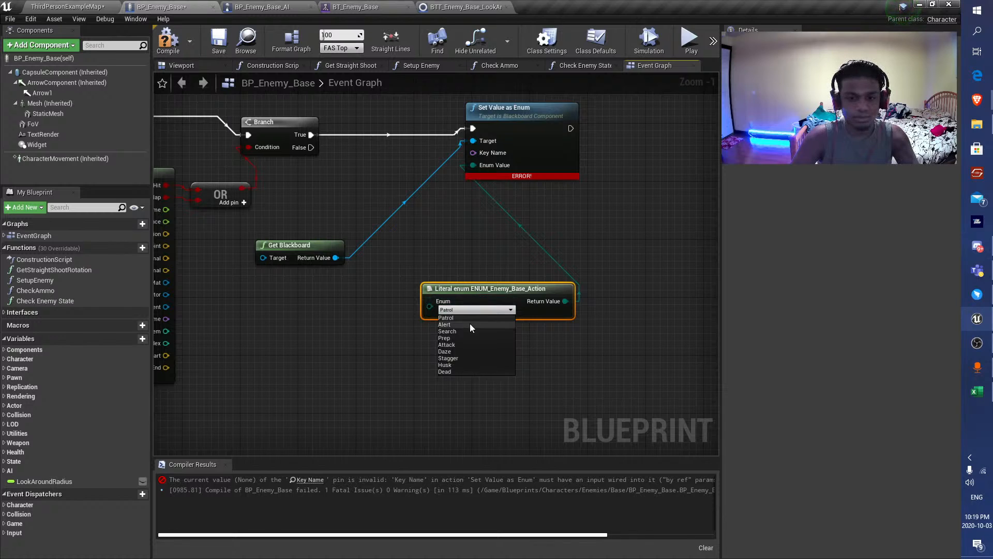
{"action": "left_click_drag", "start_coordinate": [470, 292], "coordinate": [343, 285]}
{"action": "left_click", "coordinate": [168, 42]}
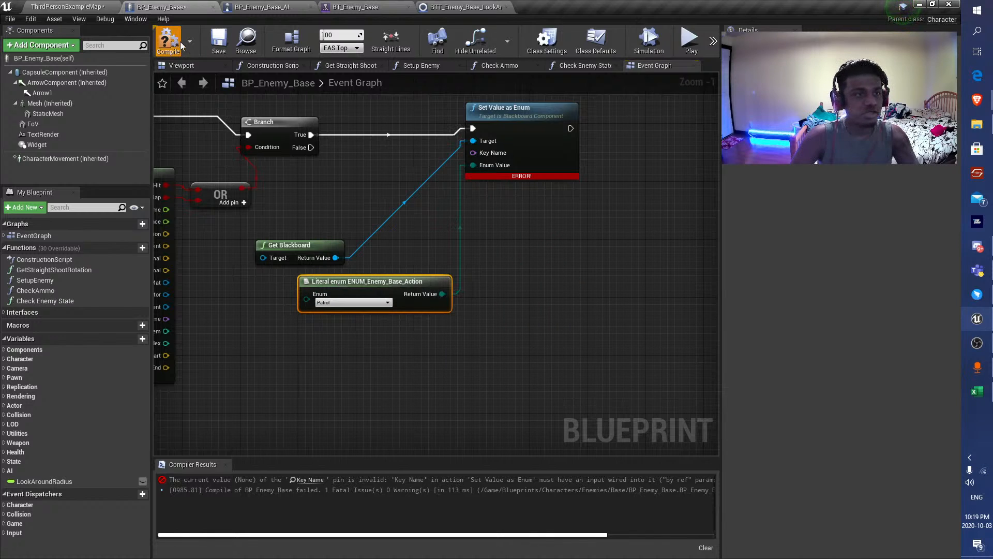
{"action": "left_click", "coordinate": [219, 42]}
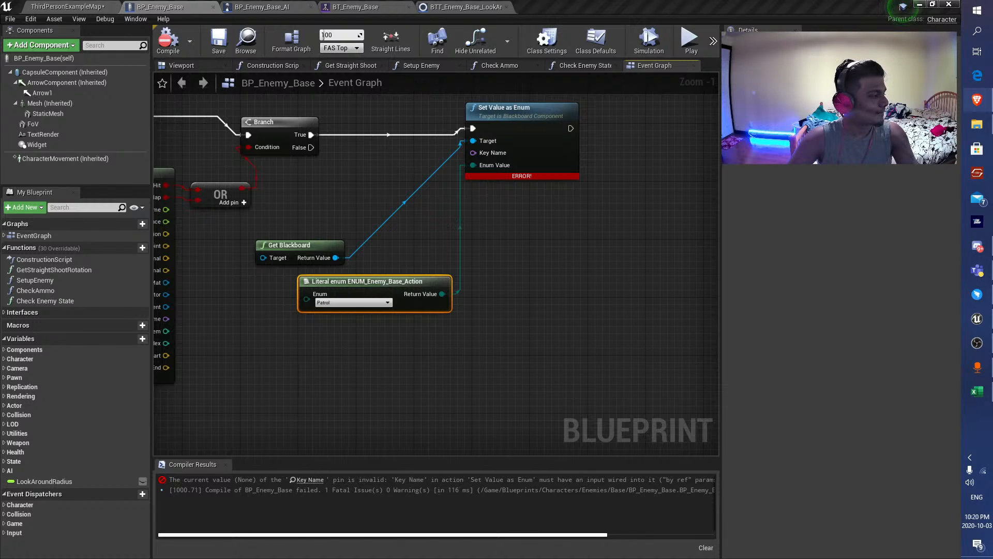
{"action": "key", "text": "XF86AudioLowerVolume"}
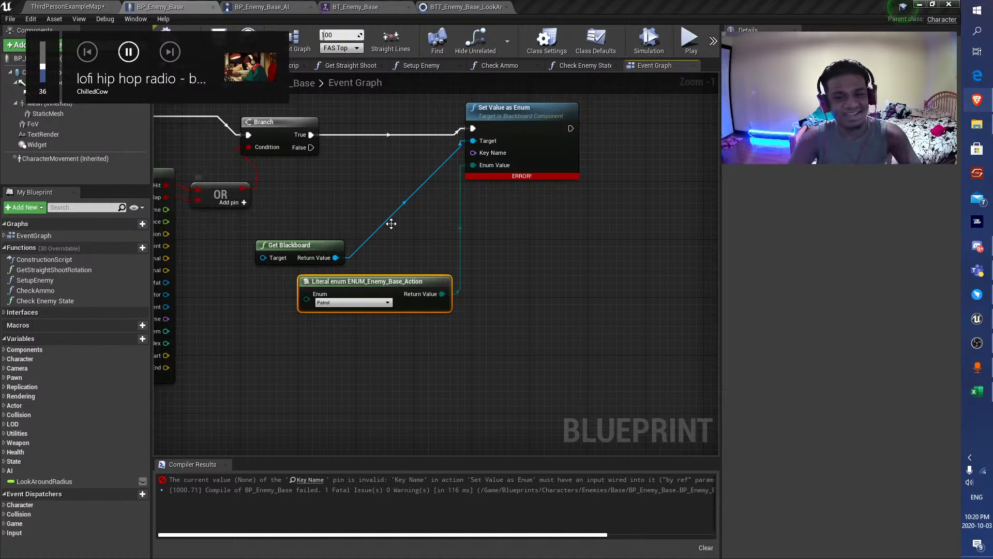
Set the ENUM_Enemy_Base_Action literal to Alert, tuck it under Get Blackboard, and recompile BP_Enemy_Base.
{"action": "right_click_drag", "start_coordinate": [391, 224], "coordinate": [450, 269]}
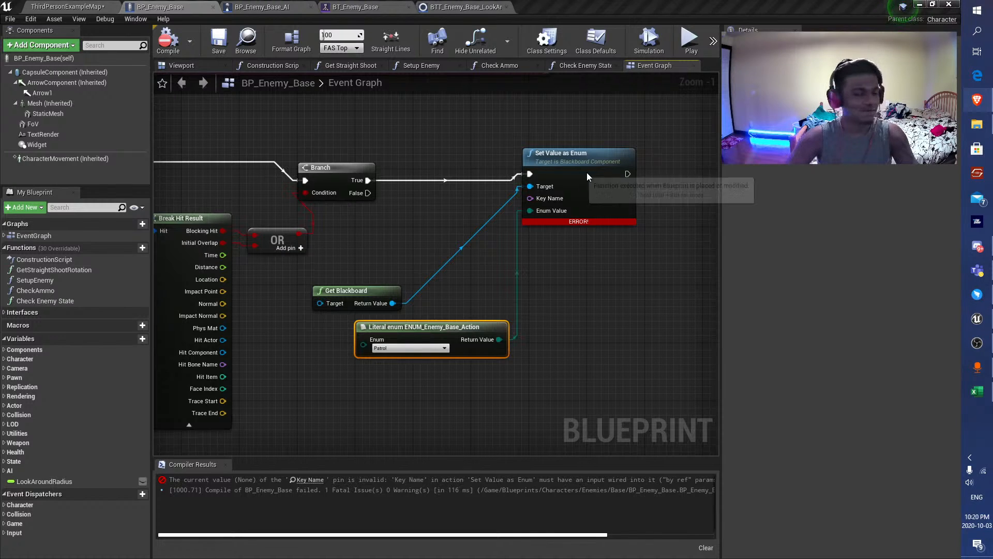
{"action": "right_click_drag", "start_coordinate": [552, 191], "coordinate": [523, 198]}
{"action": "left_click", "coordinate": [362, 355]}
{"action": "left_click_drag", "start_coordinate": [408, 339], "coordinate": [315, 327]}
{"action": "left_click", "coordinate": [337, 370]}
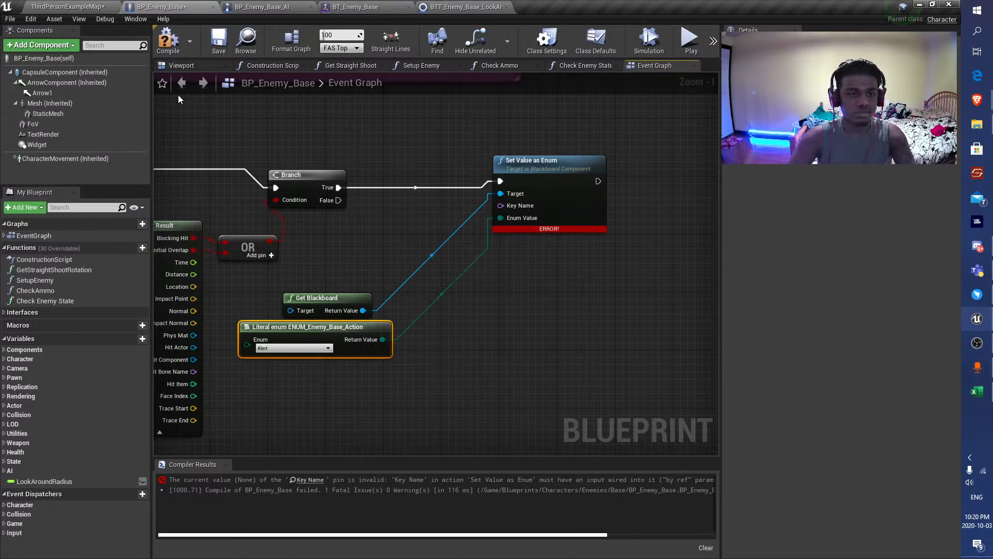
{"action": "left_click", "coordinate": [168, 39]}
{"action": "left_click", "coordinate": [245, 44]}
{"action": "left_click", "coordinate": [158, 7]}
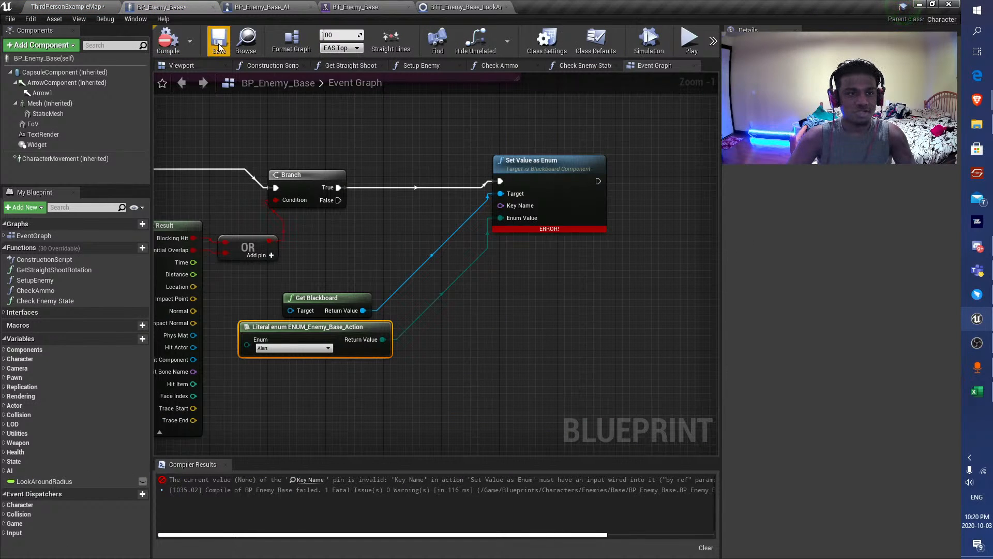
Supply Key Name on Set Value as Enum with a Make Literal Name node set to Action, and compile.
{"action": "left_click_drag", "start_coordinate": [509, 206], "coordinate": [439, 281]}
{"action": "type", "text": "make literal name"}
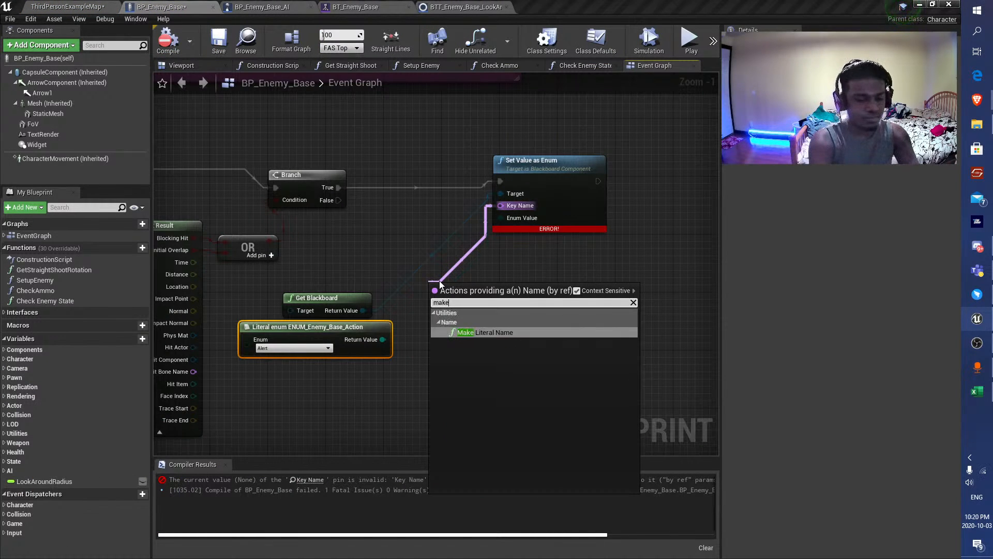
{"action": "key", "text": "Return"}
{"action": "left_click", "coordinate": [467, 304]}
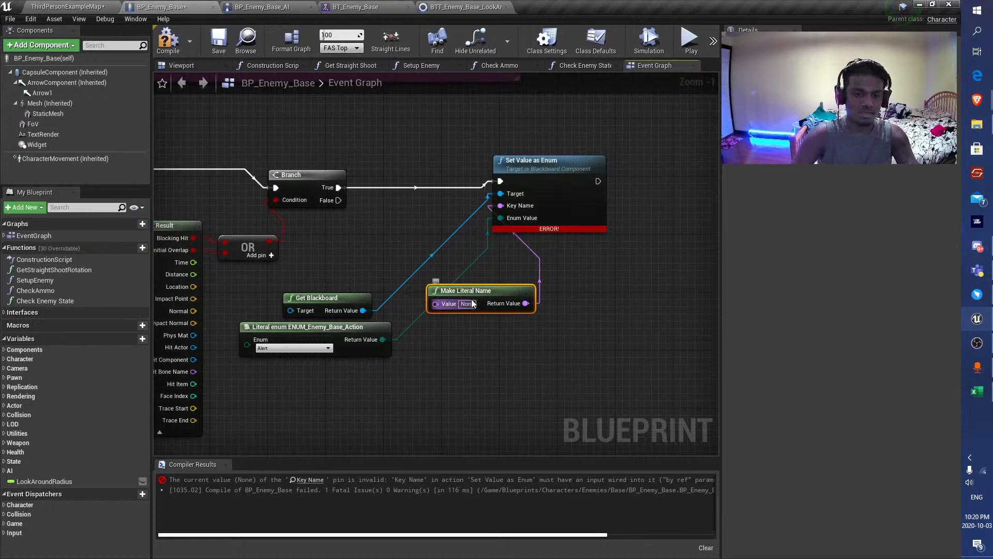
{"action": "type", "text": "Acti"}
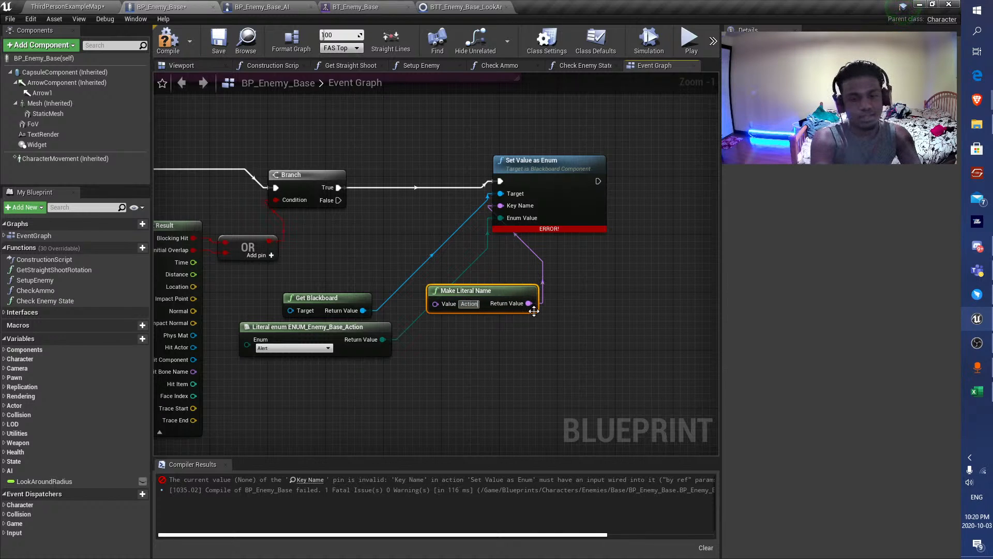
{"action": "left_click", "coordinate": [168, 39]}
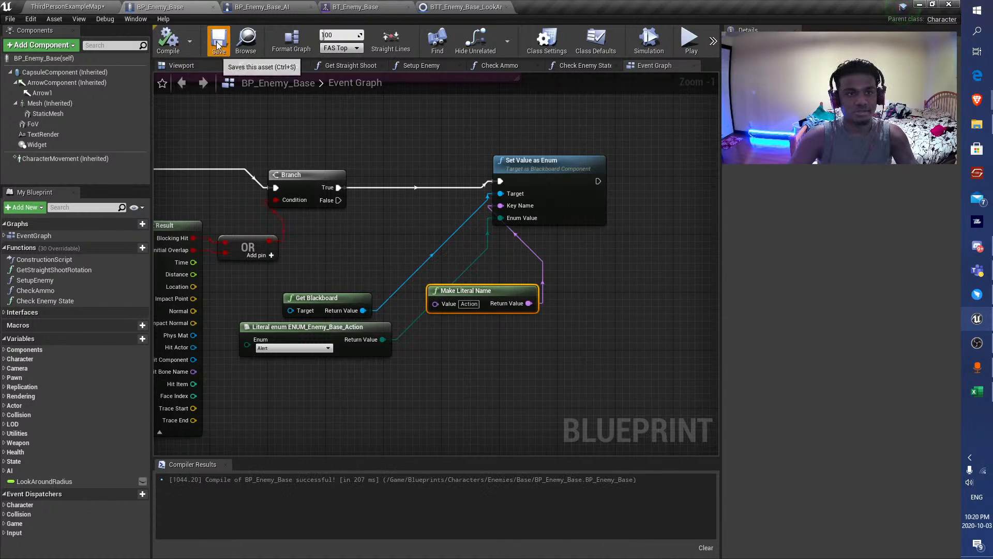
Stack the Get Blackboard and Make Literal Name nodes neatly above the enum literal.
{"action": "left_click_drag", "start_coordinate": [396, 309], "coordinate": [345, 236]}
{"action": "left_click", "coordinate": [367, 285]}
{"action": "left_click", "coordinate": [352, 282]}
{"action": "left_click_drag", "start_coordinate": [371, 297], "coordinate": [408, 295]}
{"action": "left_click_drag", "start_coordinate": [427, 285], "coordinate": [340, 285]}
{"action": "left_click_drag", "start_coordinate": [355, 249], "coordinate": [355, 264]}
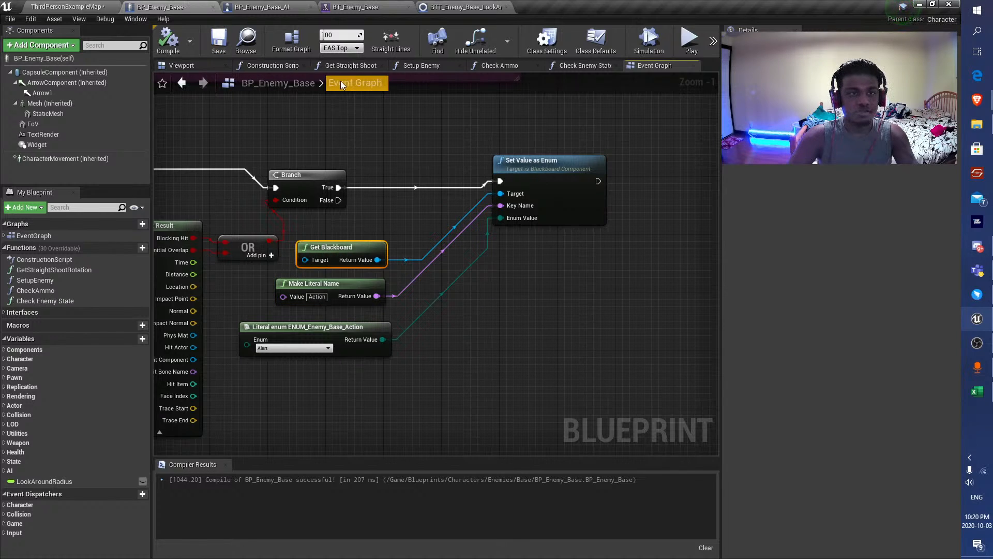
Check the BP_Enemy_Base_AI event graph and close its editor.
{"action": "left_click", "coordinate": [261, 6]}
{"action": "left_click", "coordinate": [356, 7]}
{"action": "left_click", "coordinate": [262, 6]}
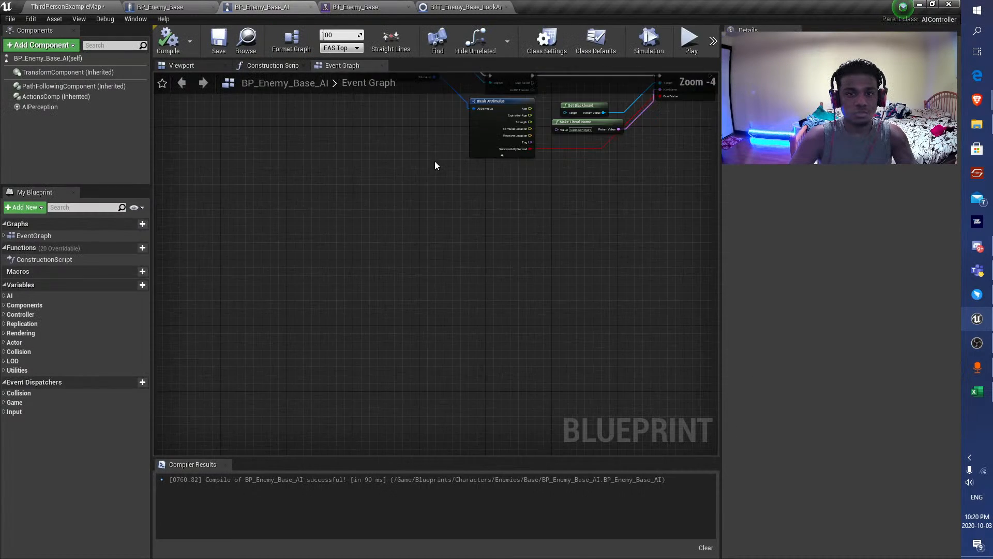
{"action": "left_click", "coordinate": [310, 7]}
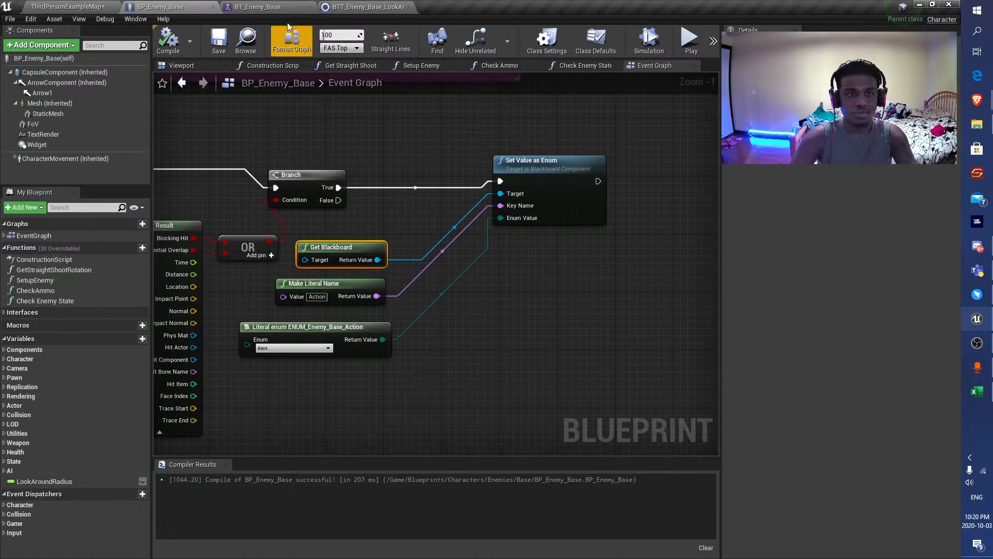
In BT_Enemy_Base, add the BTT_Enemy_Base_LookAround task to the search Sequence after Move To and save the tree.
{"action": "left_click", "coordinate": [283, 7]}
{"action": "scroll", "coordinate": [334, 258], "scroll_direction": "up", "scroll_amount": 4}
{"action": "left_click", "coordinate": [288, 253]}
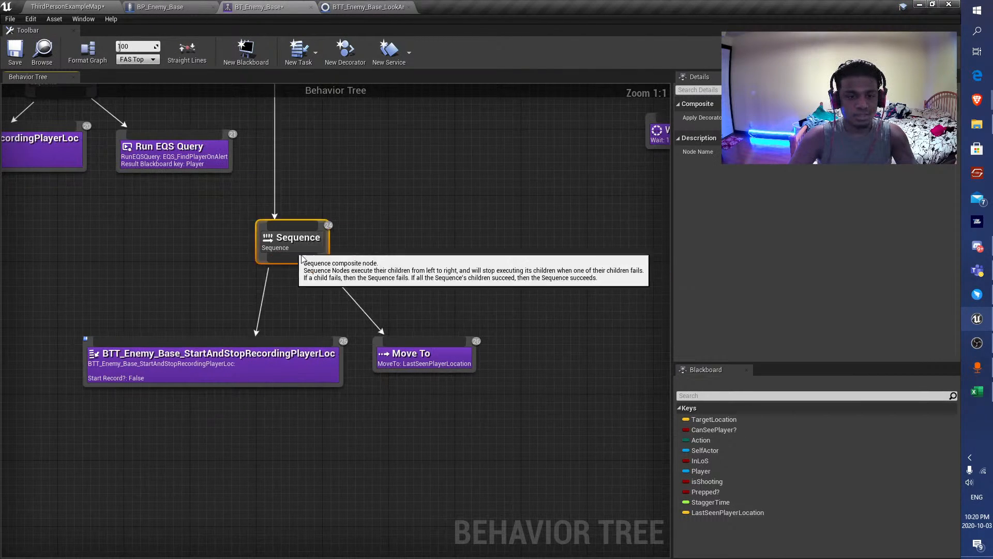
{"action": "left_click_drag", "start_coordinate": [284, 250], "coordinate": [511, 305]}
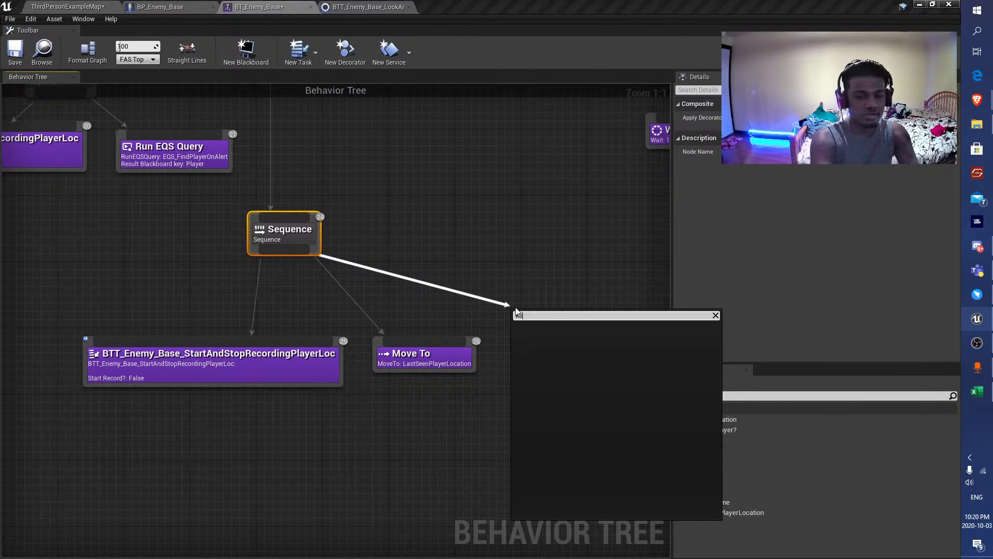
{"action": "type", "text": "look"}
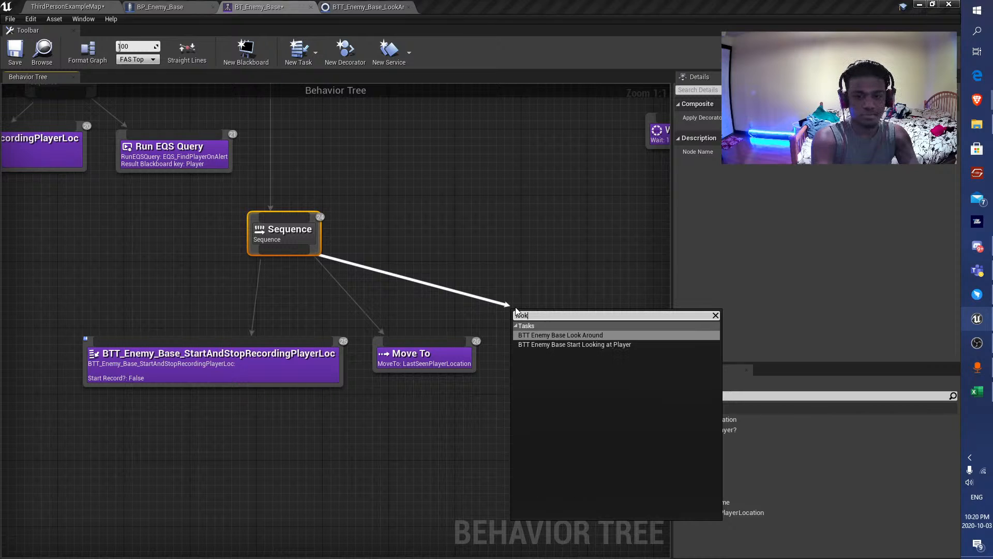
{"action": "key", "text": "Return"}
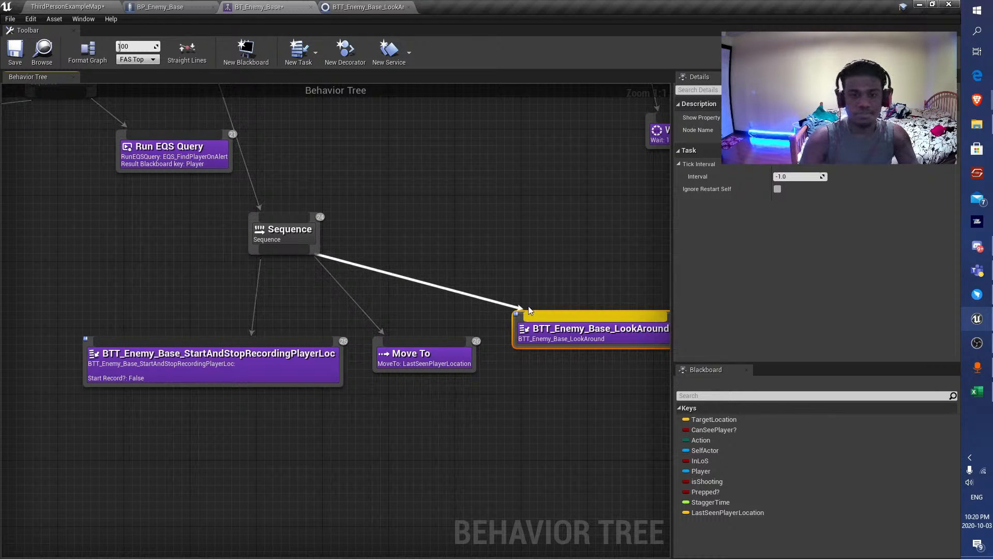
{"action": "left_click", "coordinate": [332, 207]}
{"action": "right_click_drag", "start_coordinate": [331, 155], "coordinate": [276, 156]}
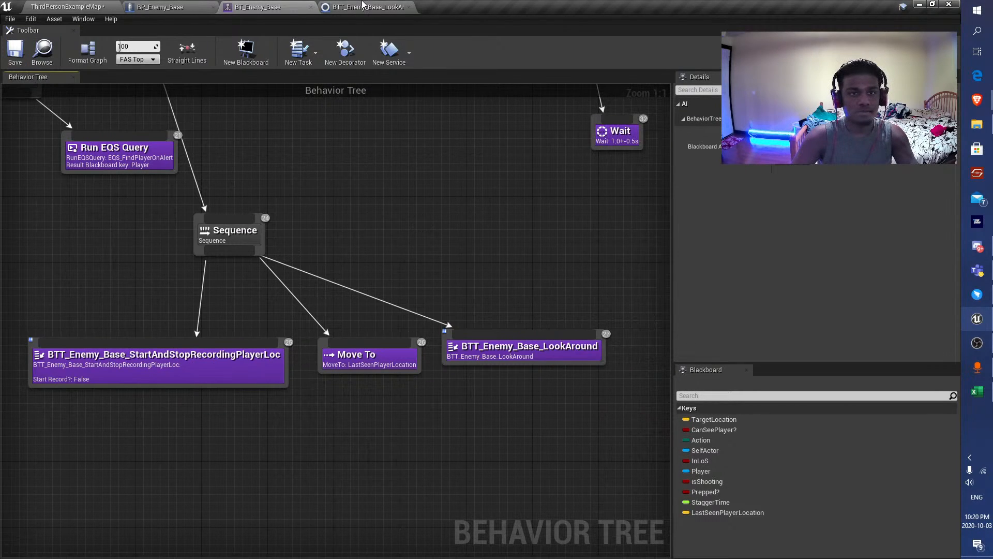
Close the BTT_Enemy_Base_LookAround task editor and browse the project content to the Characters/Enemies/Orange folder.
{"action": "double_click", "coordinate": [543, 355]}
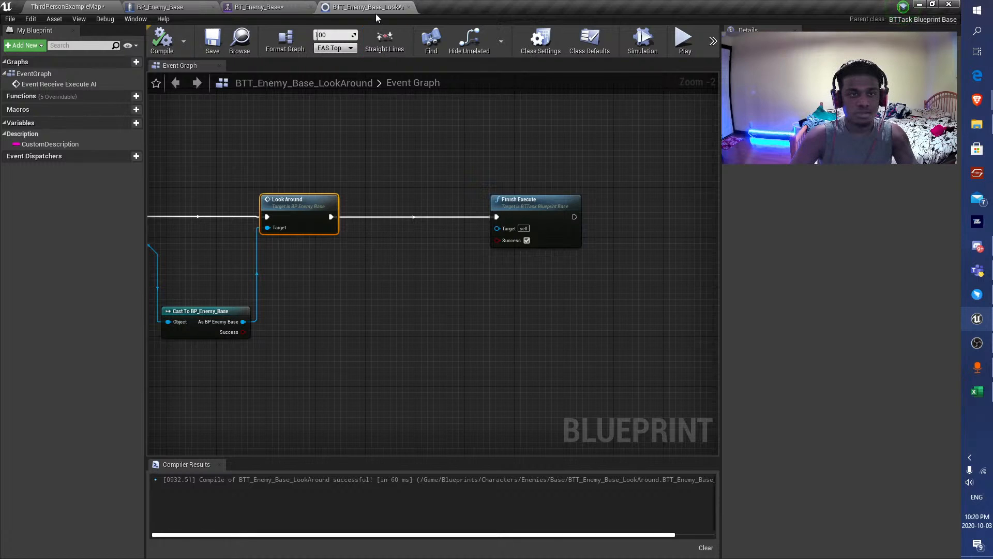
{"action": "left_click", "coordinate": [408, 6]}
{"action": "left_click", "coordinate": [67, 6]}
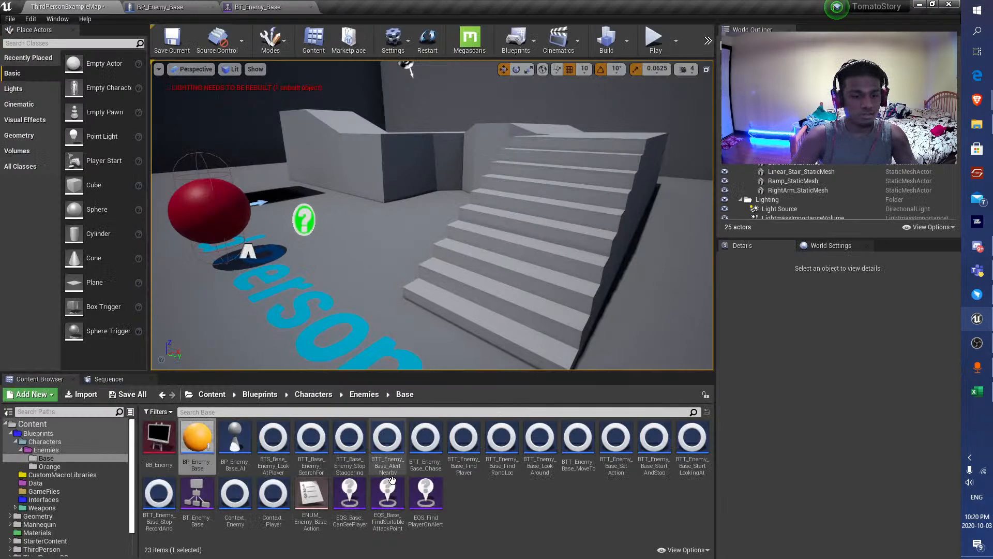
{"action": "left_click", "coordinate": [364, 395]}
{"action": "double_click", "coordinate": [193, 445]}
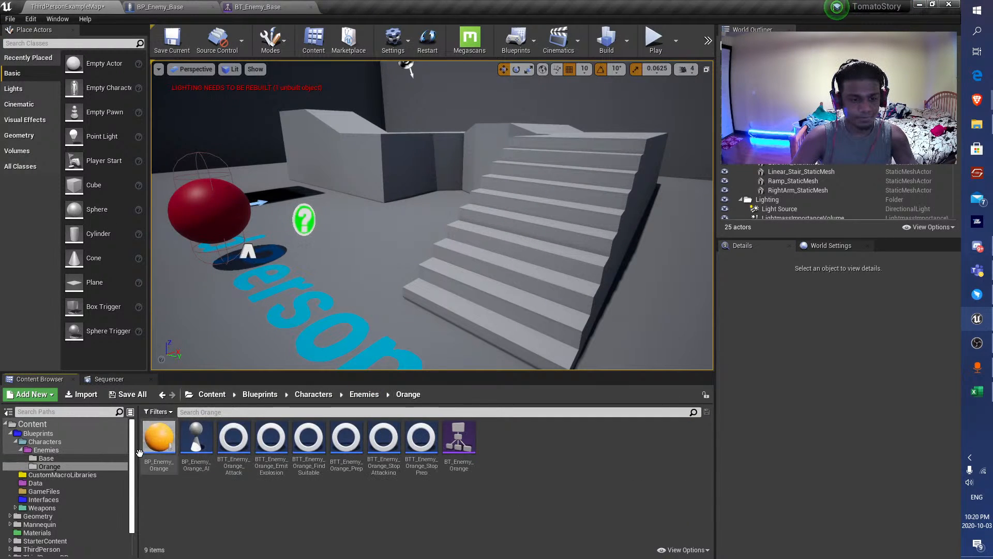
{"action": "double_click", "coordinate": [158, 440]}
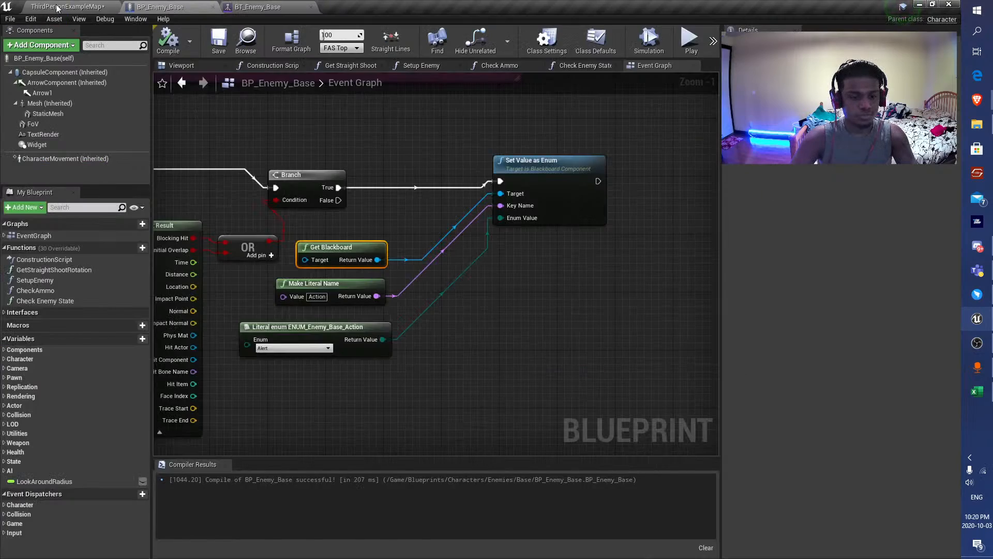
Open BT_Enemy_Orange and delete the BTT_Enemy_Base_SetAction task from the Search For Player Sequence.
{"action": "left_click", "coordinate": [57, 7]}
{"action": "double_click", "coordinate": [452, 450]}
{"action": "scroll", "coordinate": [392, 366], "scroll_direction": "down", "scroll_amount": 3}
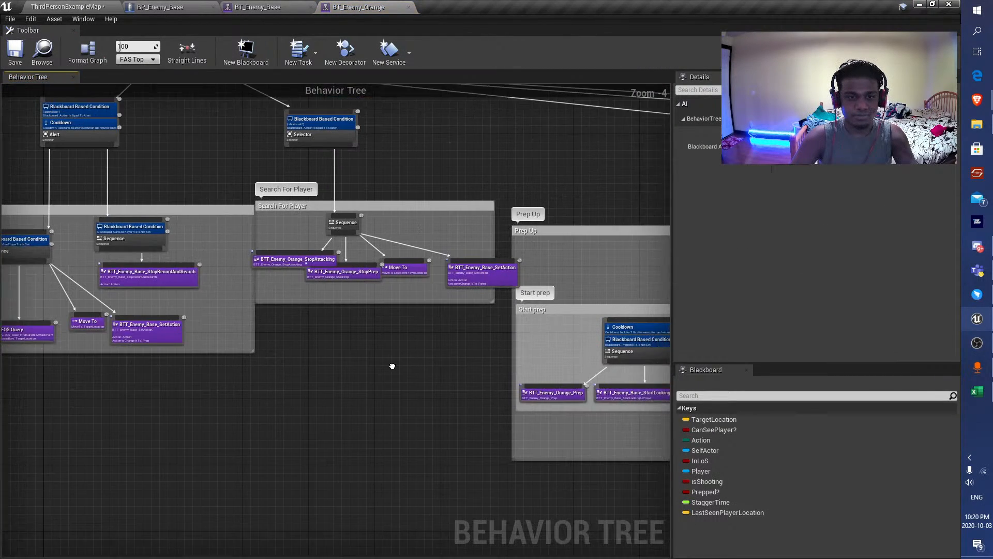
{"action": "right_click_drag", "start_coordinate": [392, 366], "coordinate": [375, 375]}
{"action": "scroll", "coordinate": [485, 304], "scroll_direction": "up", "scroll_amount": 3}
{"action": "left_click_drag", "start_coordinate": [226, 197], "coordinate": [365, 191]}
{"action": "left_click", "coordinate": [349, 418]}
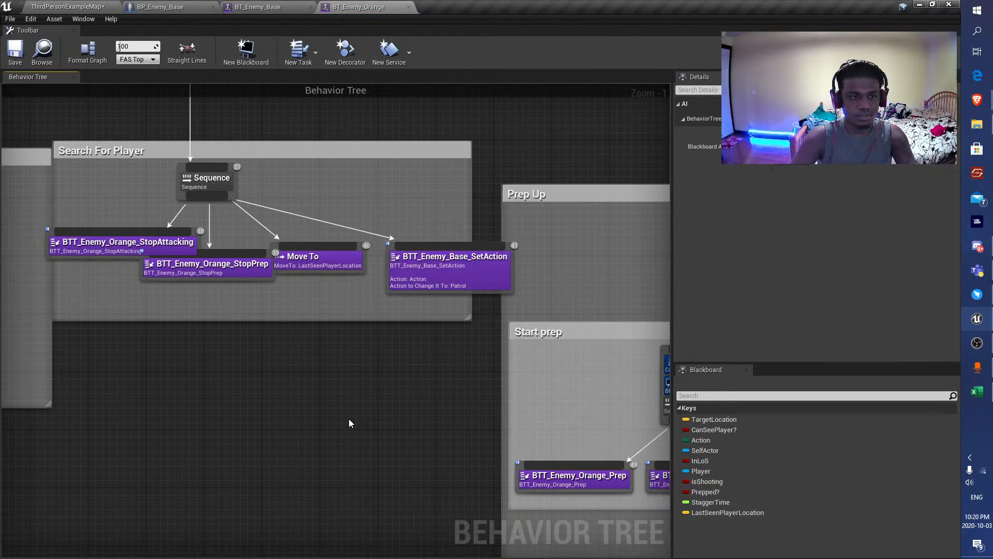
{"action": "scroll", "coordinate": [342, 409], "scroll_direction": "down", "scroll_amount": 2}
{"action": "scroll", "coordinate": [362, 312], "scroll_direction": "up", "scroll_amount": 2}
{"action": "left_click", "coordinate": [387, 343]}
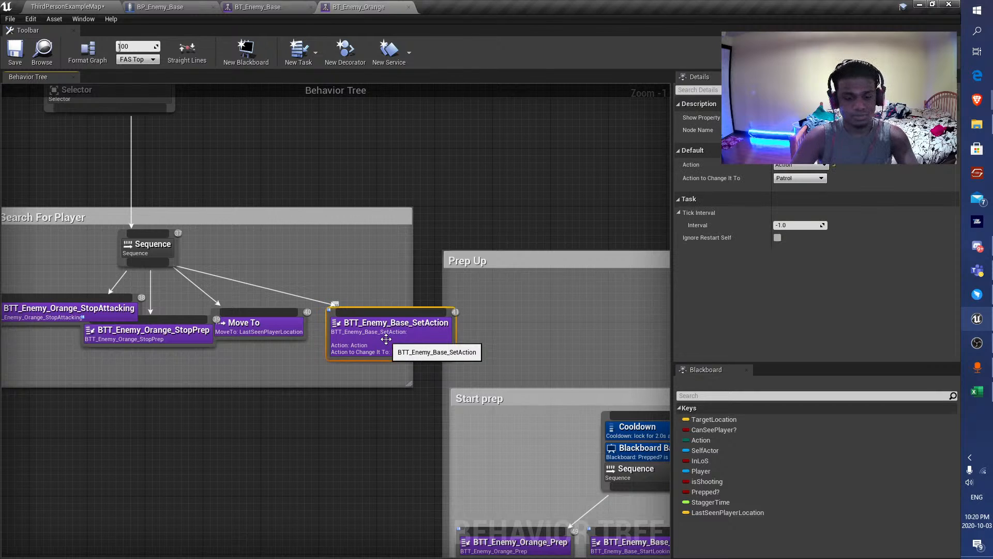
{"action": "key", "text": "Delete"}
Add the BTT_Enemy_Base_LookAround task to the Search For Player Sequence after Move To and save the tree.
{"action": "left_click_drag", "start_coordinate": [147, 263], "coordinate": [337, 298]}
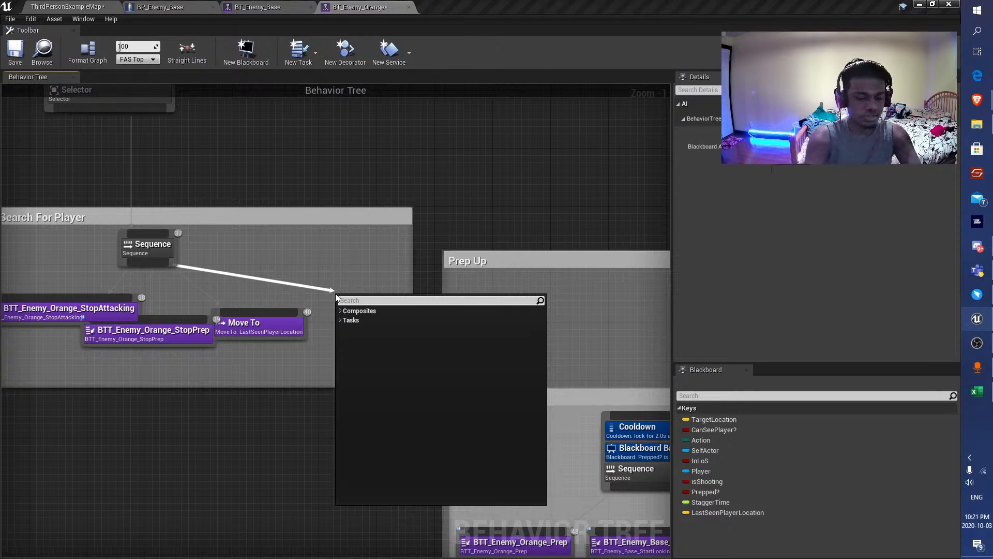
{"action": "type", "text": "look"}
{"action": "key", "text": "Return"}
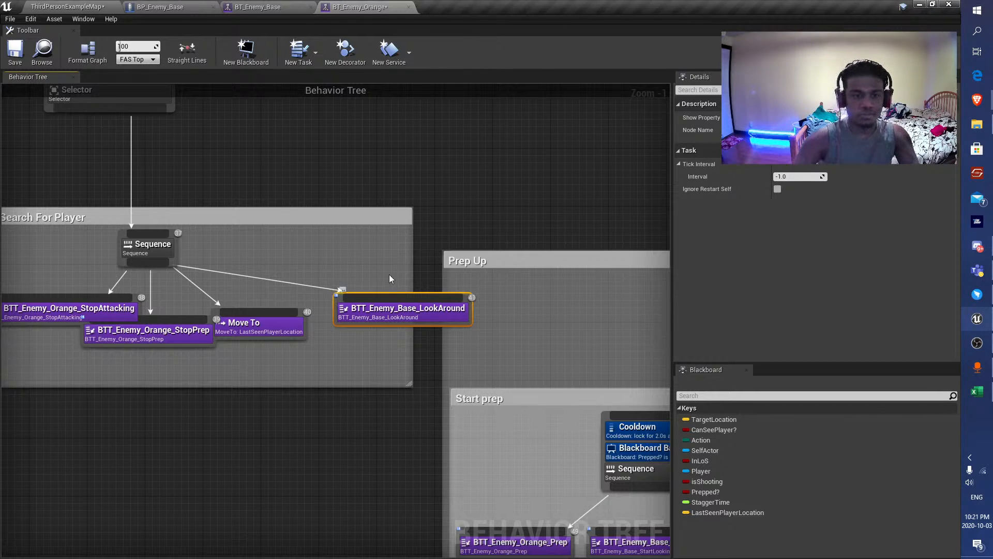
{"action": "left_click_drag", "start_coordinate": [395, 306], "coordinate": [389, 321]}
{"action": "left_click", "coordinate": [16, 54]}
In BP_Enemy_Base's event graph, shift Set Value as Enum and its three input nodes further away from the Branch.
{"action": "left_click", "coordinate": [68, 7]}
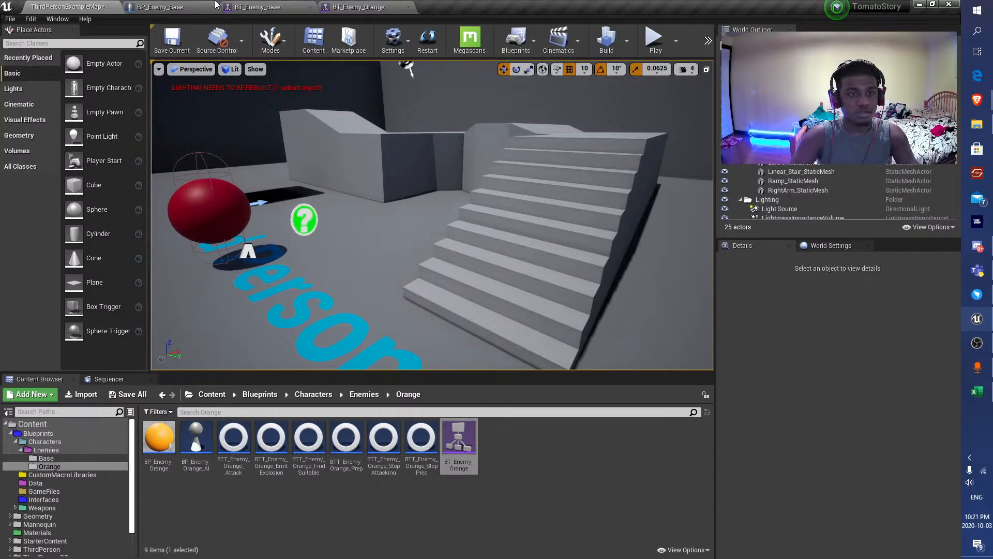
{"action": "left_click", "coordinate": [178, 7]}
{"action": "scroll", "coordinate": [401, 295], "scroll_direction": "down", "scroll_amount": 2}
{"action": "right_click_drag", "start_coordinate": [406, 299], "coordinate": [401, 258]}
{"action": "left_click_drag", "start_coordinate": [500, 337], "coordinate": [334, 223]}
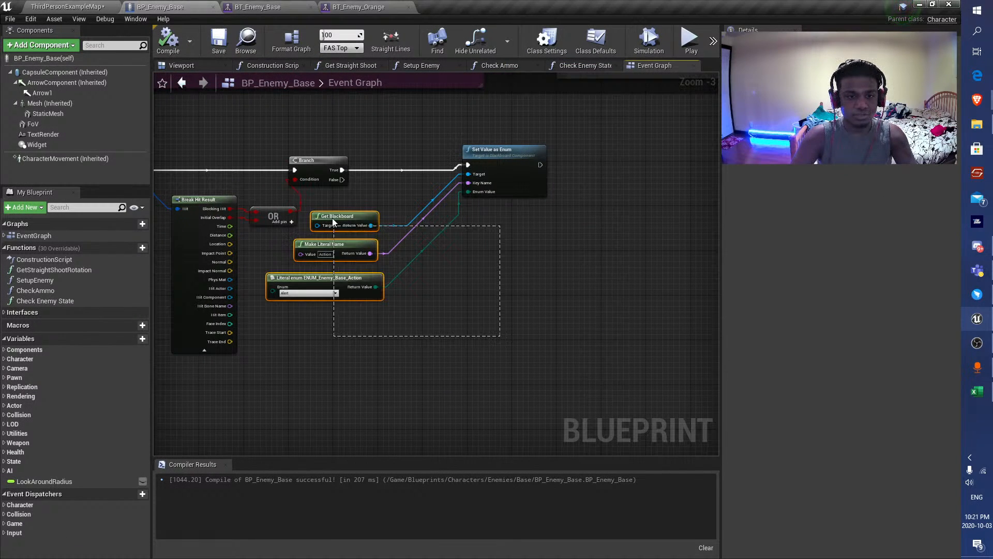
{"action": "left_click_drag", "start_coordinate": [532, 171], "coordinate": [661, 171]}
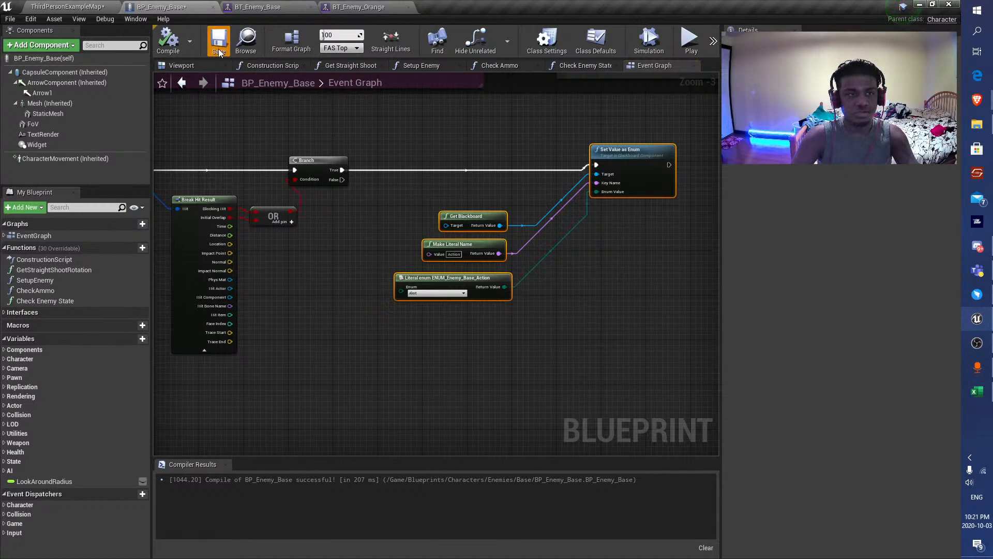
Duplicate the Set Value as Enum node group below the original, wire the Branch's False output to it through a reroute node, and save.
{"action": "right_click_drag", "start_coordinate": [457, 139], "coordinate": [334, 110]}
{"action": "key", "text": "ctrl+c"}
{"action": "key", "text": "ctrl+v"}
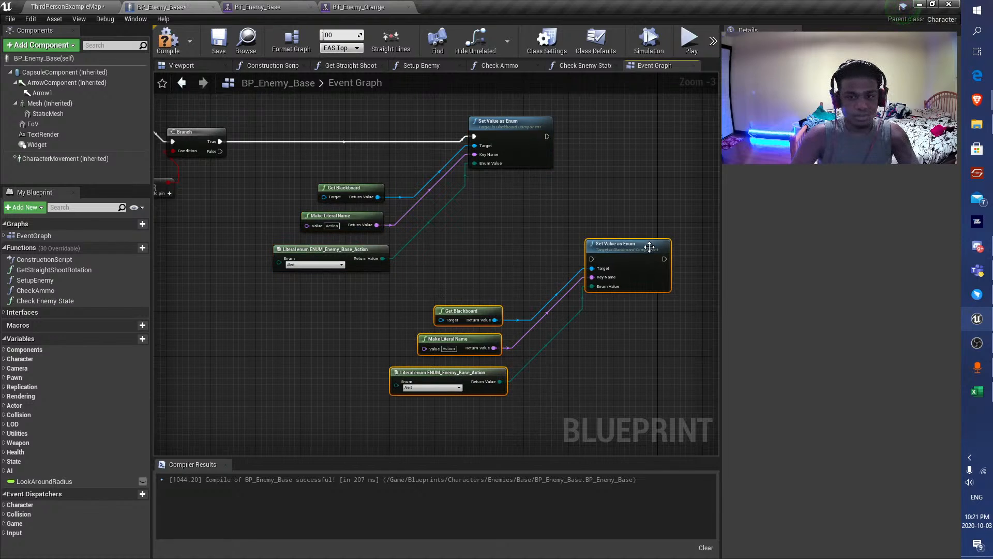
{"action": "left_click_drag", "start_coordinate": [595, 245], "coordinate": [477, 268]}
{"action": "left_click_drag", "start_coordinate": [220, 151], "coordinate": [474, 281]}
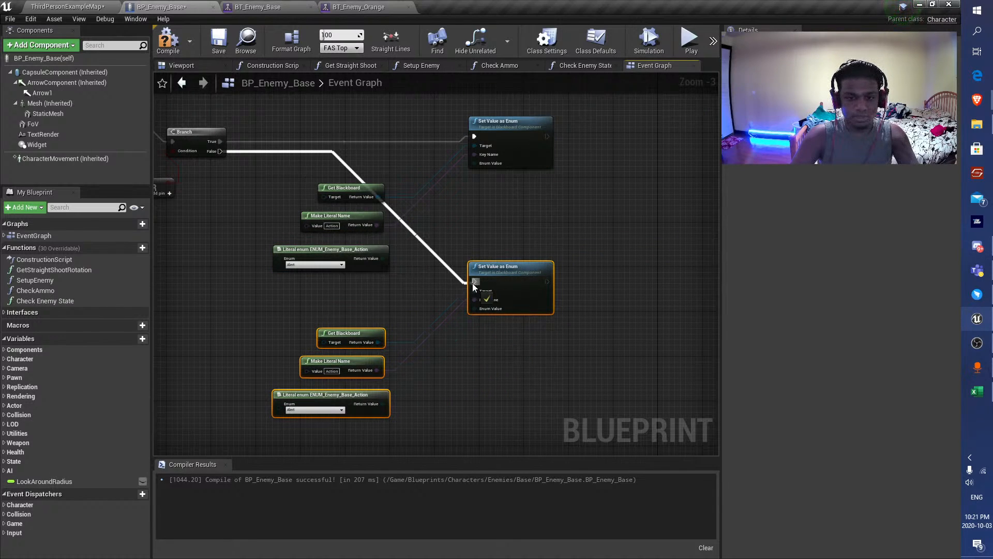
{"action": "double_click", "coordinate": [341, 158]}
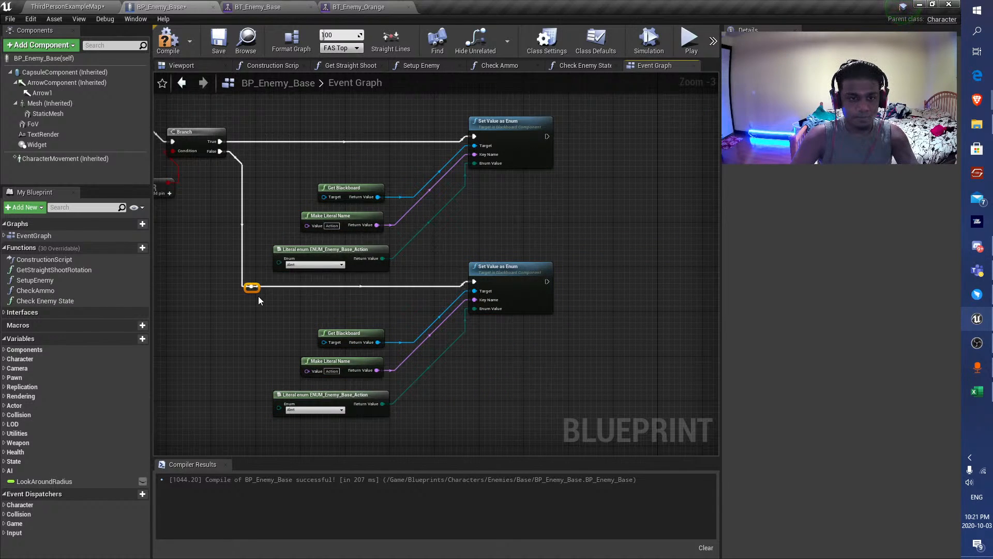
{"action": "left_click", "coordinate": [218, 42]}
Set the duplicated ENUM_Enemy_Base_Action literal to Patrol, then save the blueprint and the ThirdPersonExampleMap level.
{"action": "right_click_drag", "start_coordinate": [423, 355], "coordinate": [423, 266]}
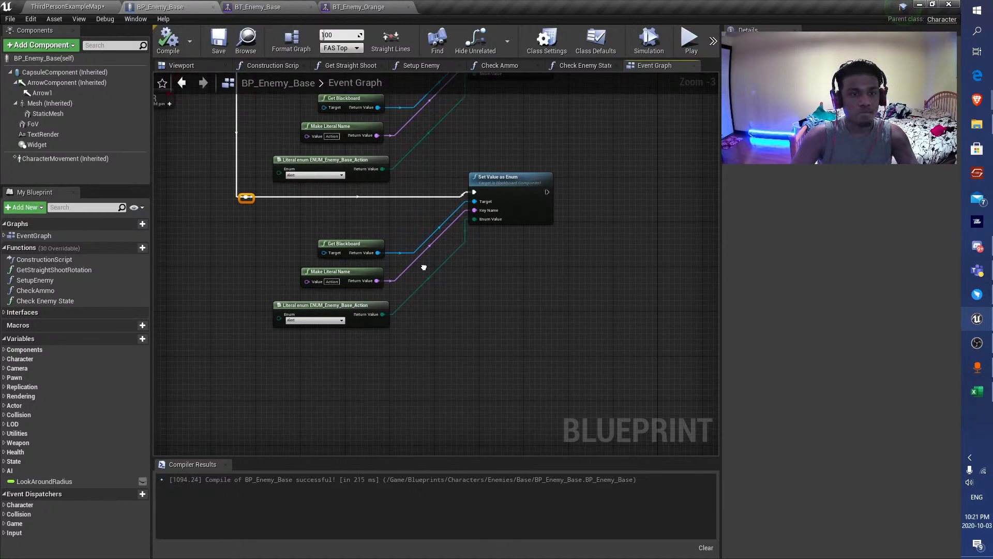
{"action": "scroll", "coordinate": [319, 349], "scroll_direction": "up", "scroll_amount": 3}
{"action": "left_click", "coordinate": [284, 304]}
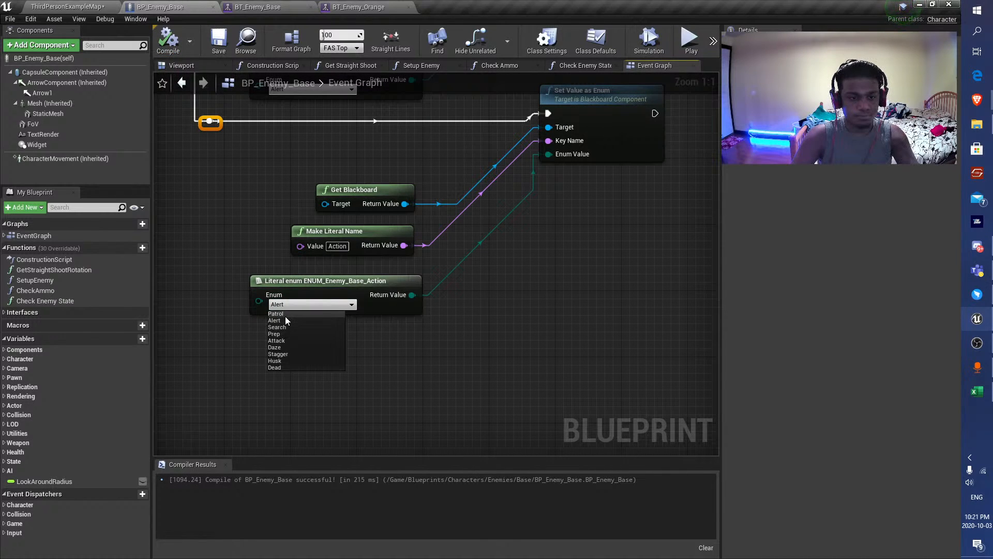
{"action": "left_click", "coordinate": [285, 320]}
{"action": "key", "text": "ctrl+s"}
{"action": "left_click", "coordinate": [86, 7]}
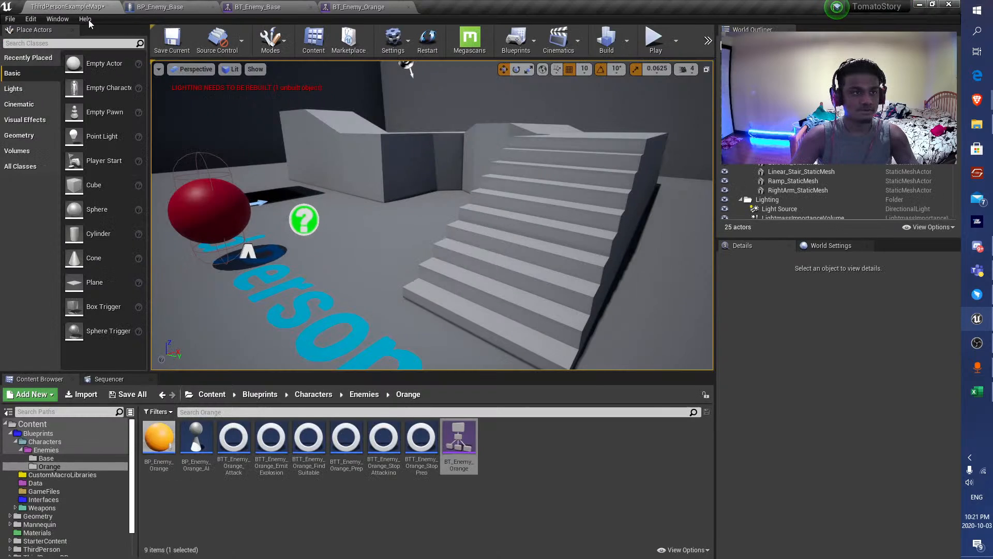
{"action": "left_click", "coordinate": [172, 42]}
Playtest the level in full screen, moving around the obstacles to check the orange enemy's search, alert and attack behaviour, and end the session.
{"action": "scroll", "coordinate": [499, 237], "scroll_direction": "down", "scroll_amount": 5}
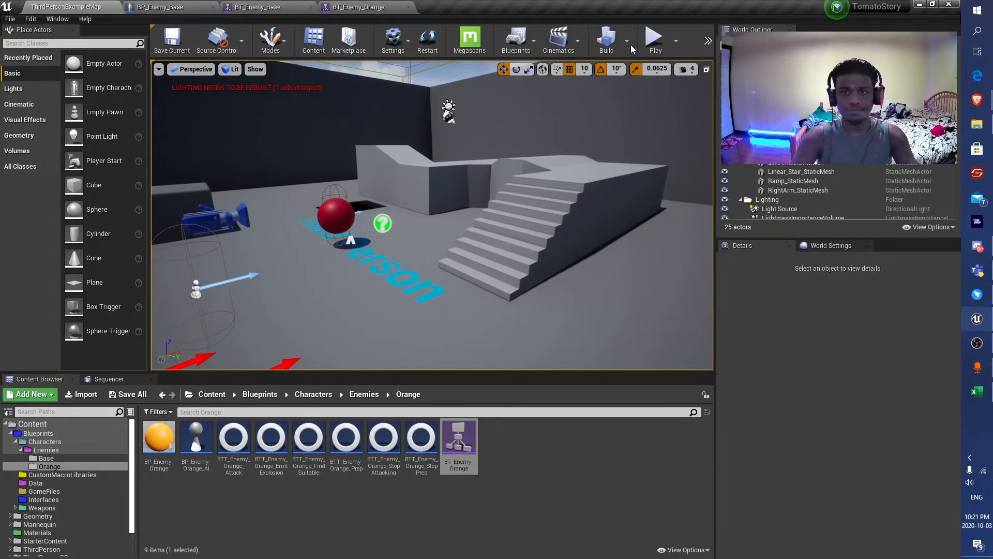
{"action": "left_click", "coordinate": [654, 40]}
{"action": "key", "text": "F11"}
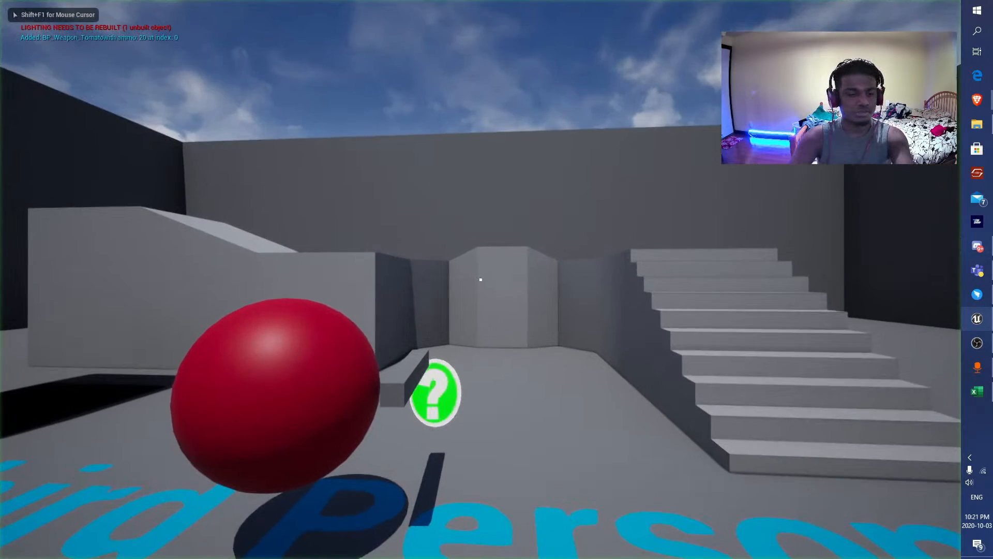
{"action": "key", "text": "s"}
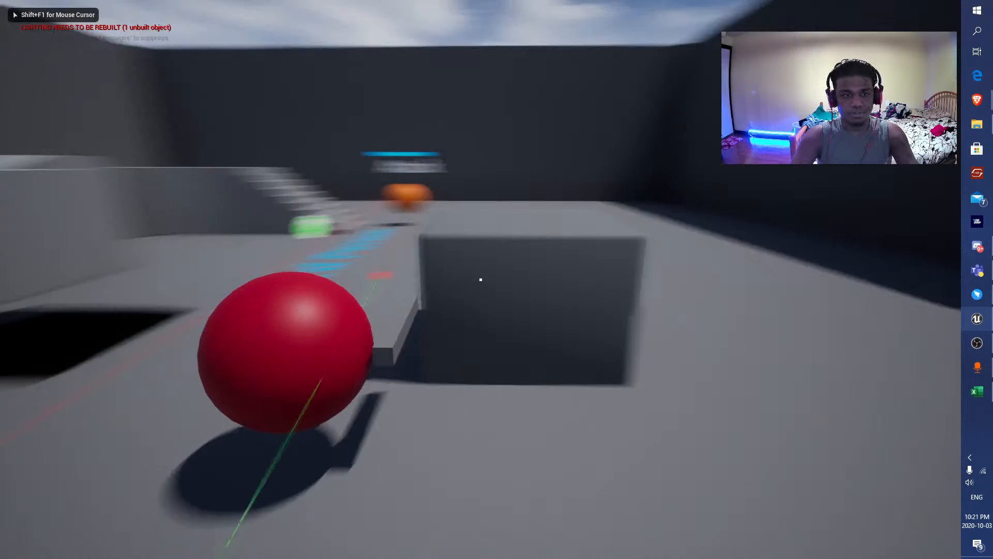
{"action": "key", "text": "d"}
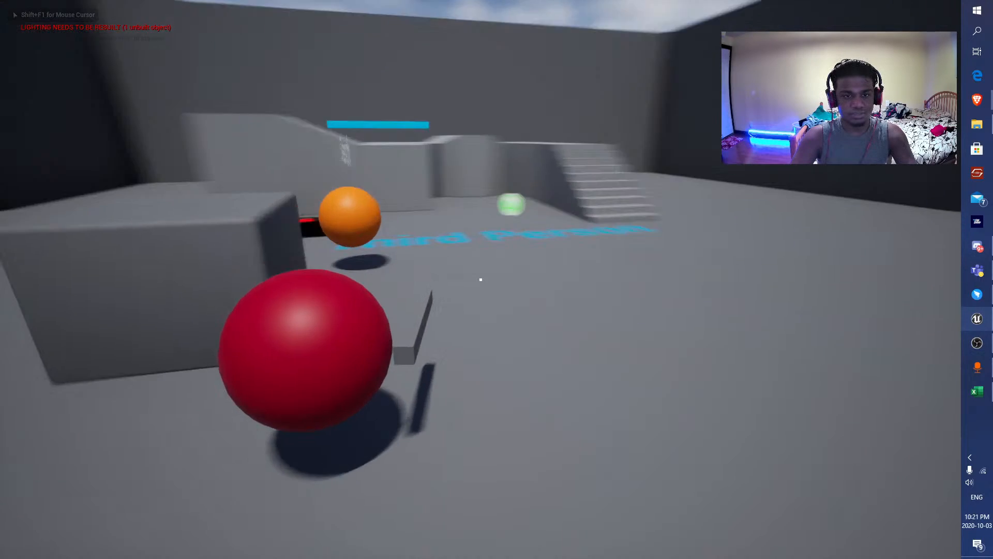
{"action": "key", "text": "d"}
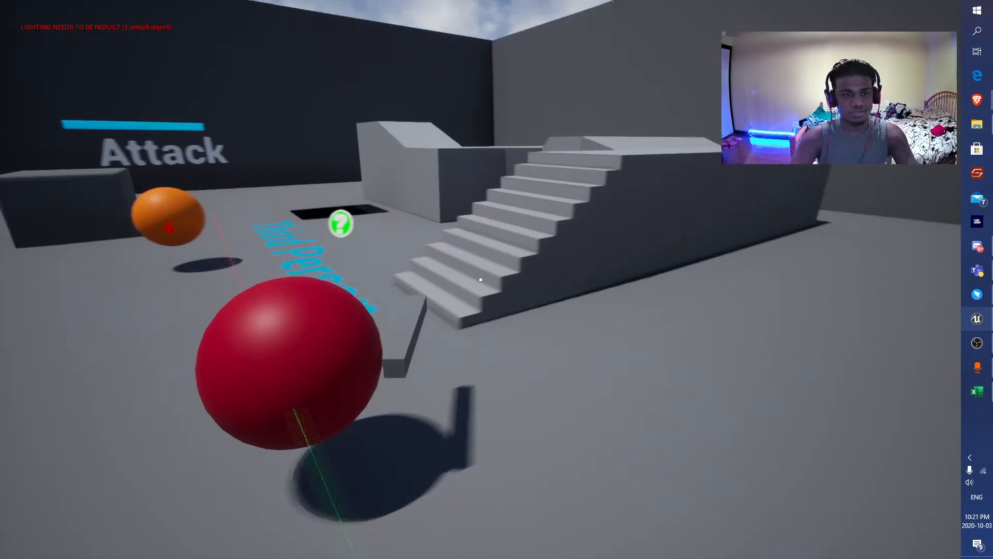
{"action": "key", "text": "space"}
{"action": "key", "text": "d"}
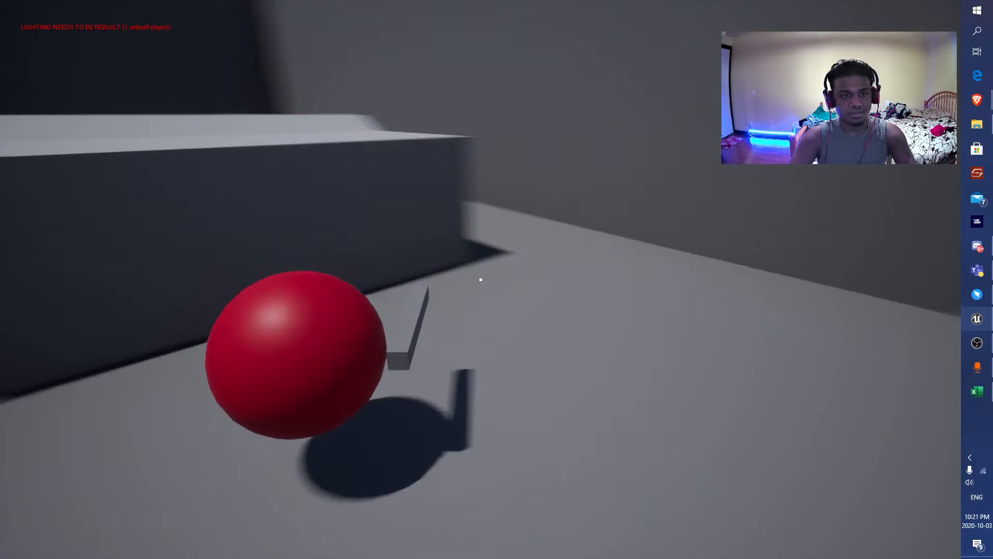
{"action": "key", "text": "d"}
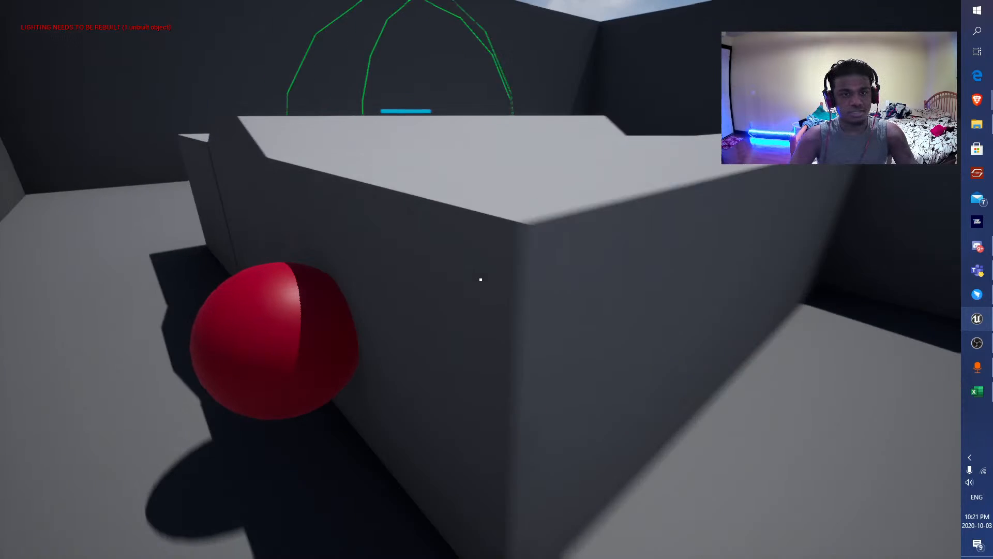
{"action": "key", "text": "d"}
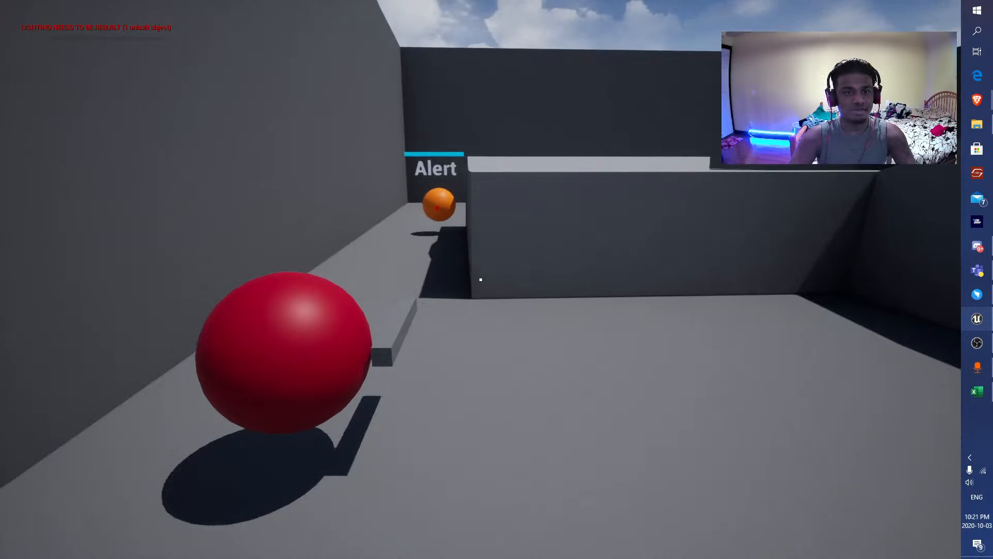
{"action": "key", "text": "s"}
{"action": "key", "text": "d"}
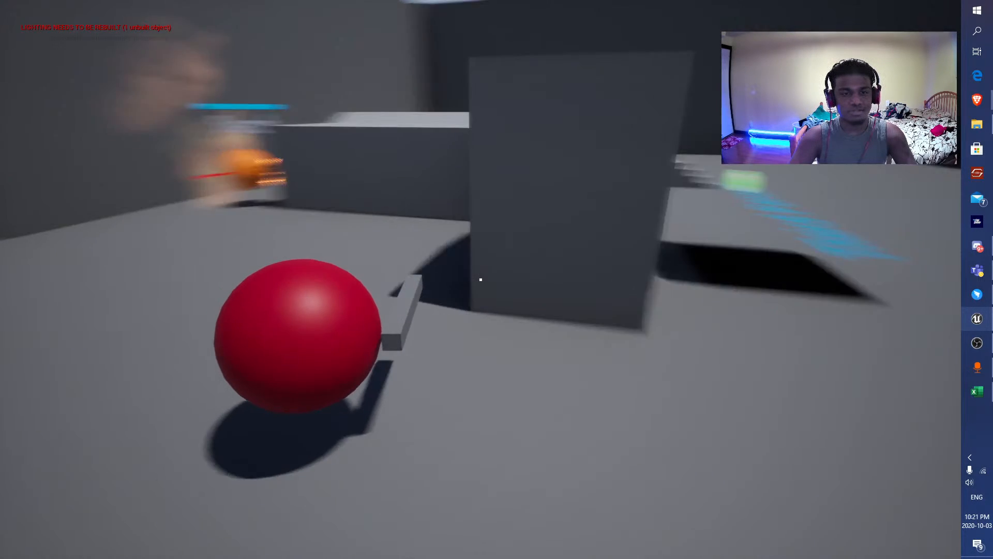
{"action": "key", "text": "d"}
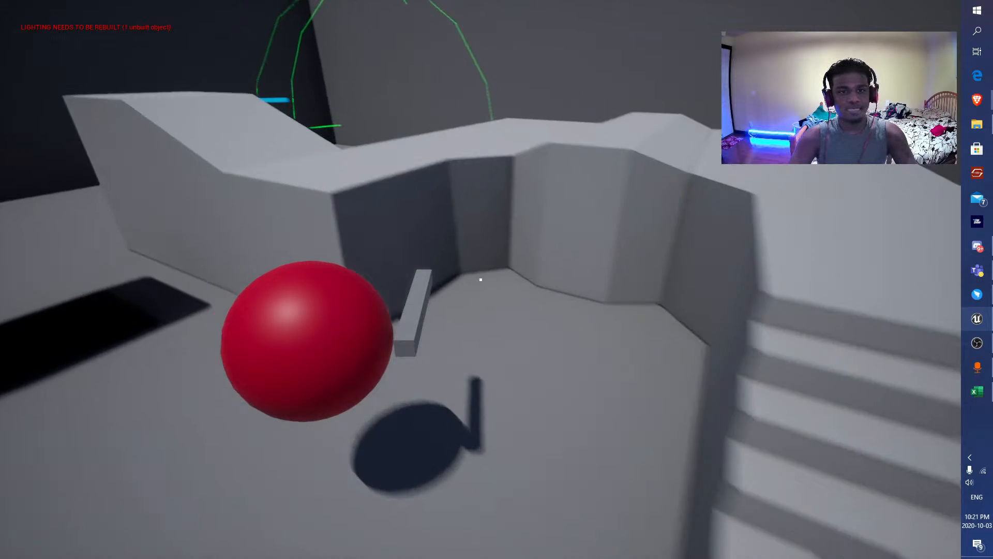
{"action": "key", "text": "s"}
{"action": "key", "text": "a"}
{"action": "key", "text": "d"}
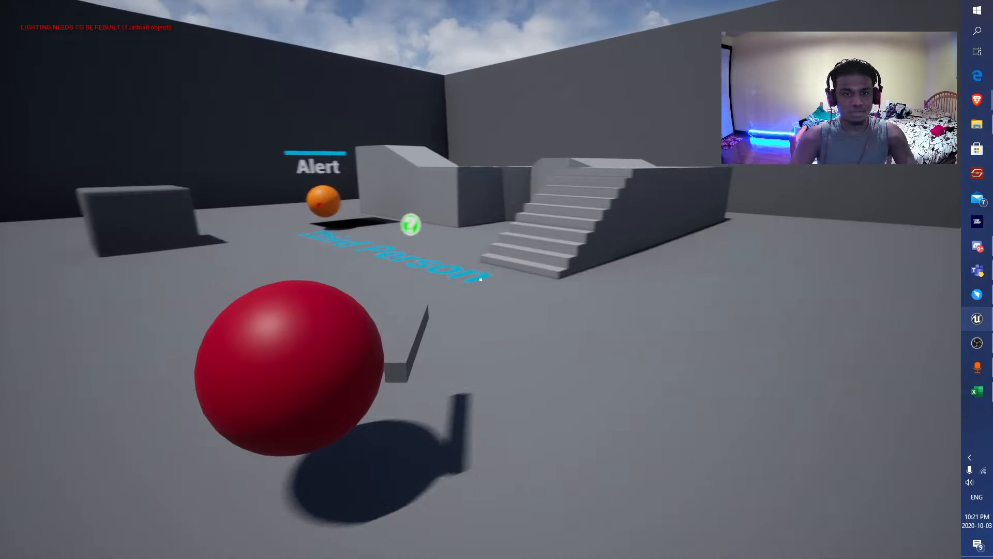
{"action": "key", "text": "w"}
{"action": "key", "text": "d"}
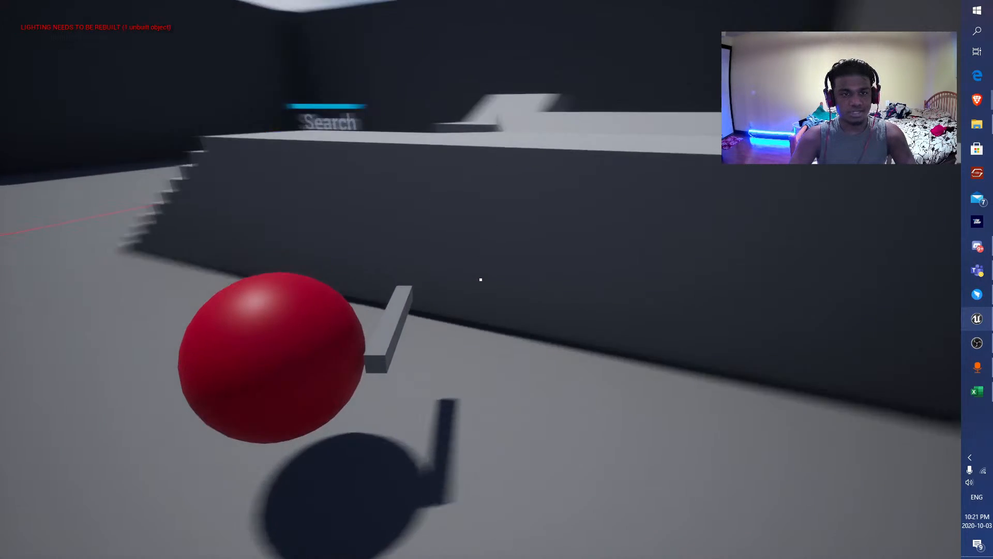
{"action": "key", "text": "s"}
{"action": "key", "text": "d"}
{"action": "key", "text": "a"}
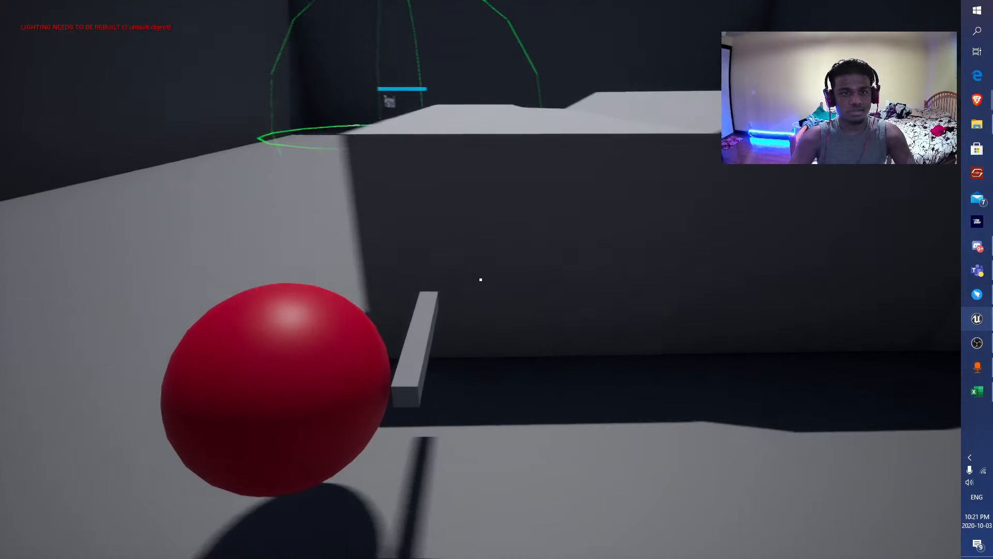
{"action": "key", "text": "a"}
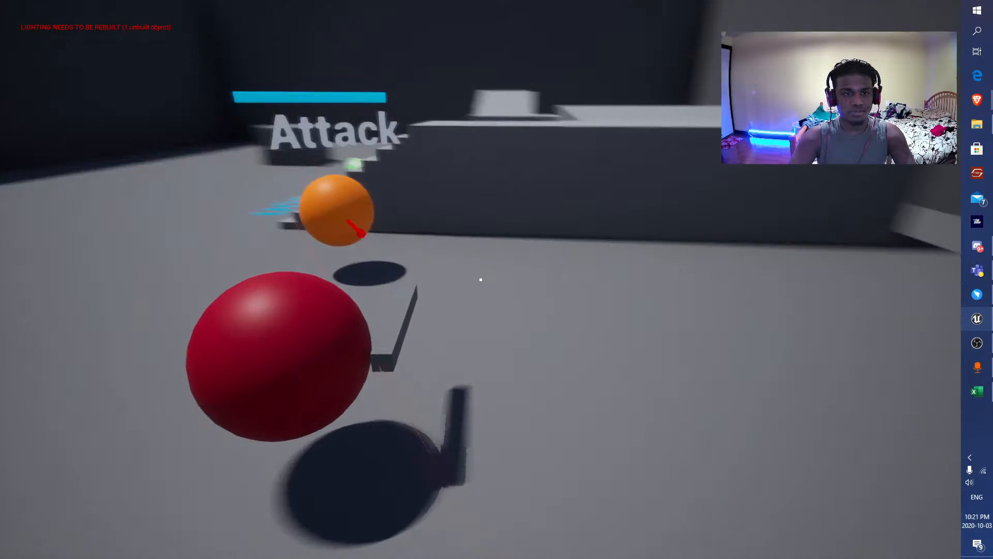
{"action": "key", "text": "a"}
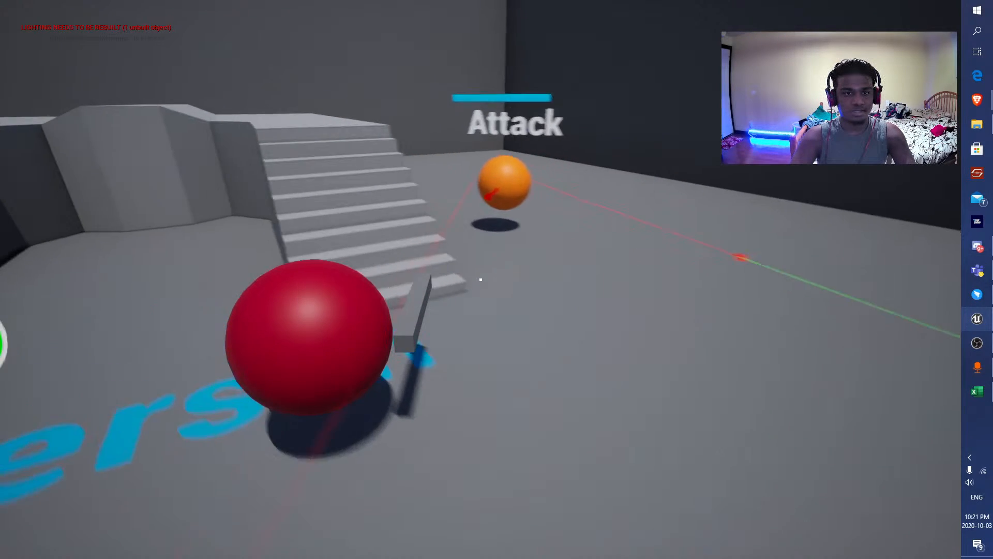
{"action": "key", "text": "a"}
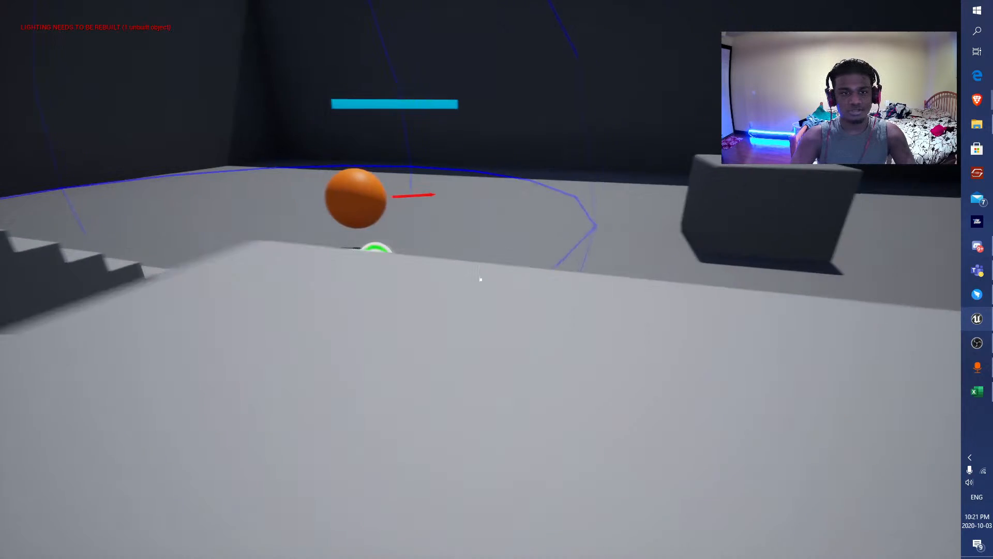
{"action": "key", "text": "a"}
{"action": "key", "text": "d"}
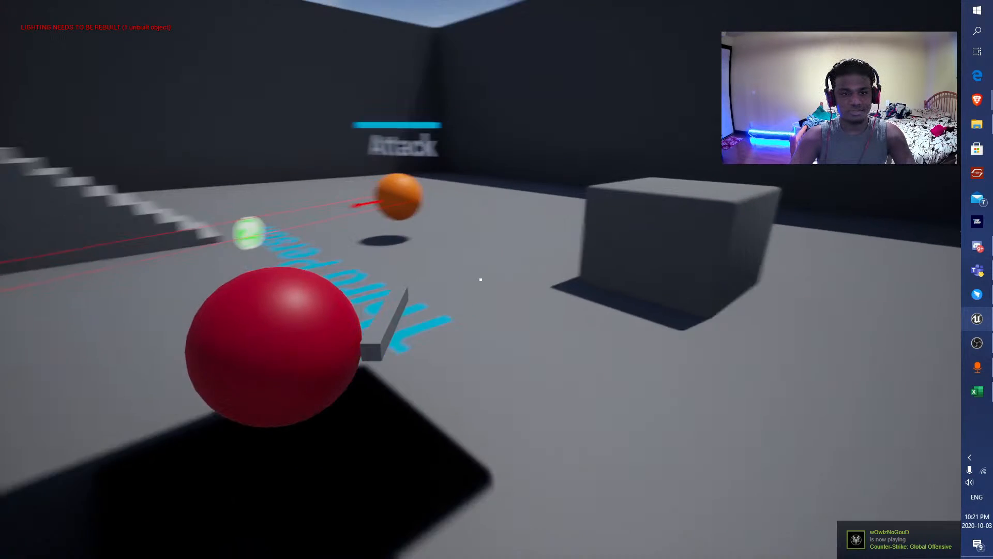
{"action": "key", "text": "shift+F1"}
{"action": "key", "text": "Escape"}
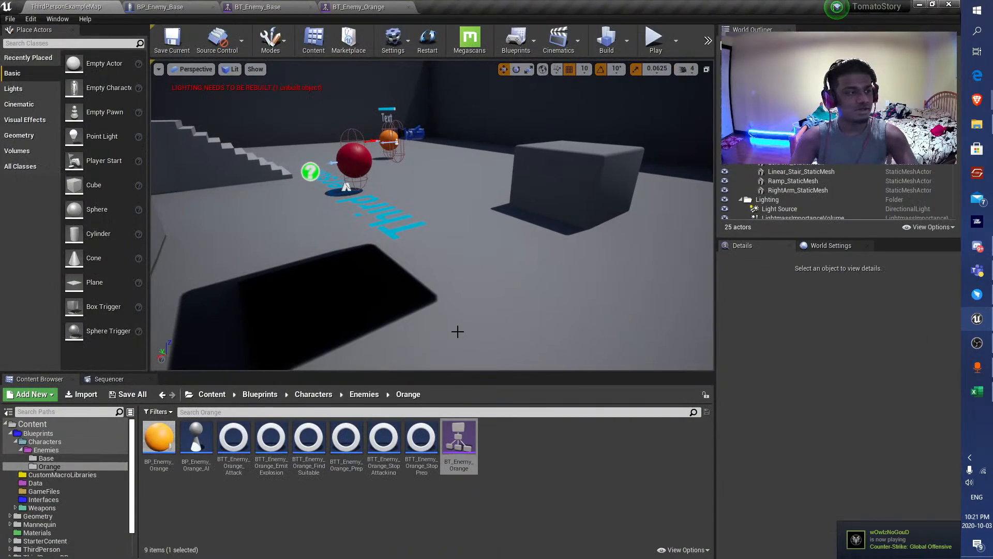
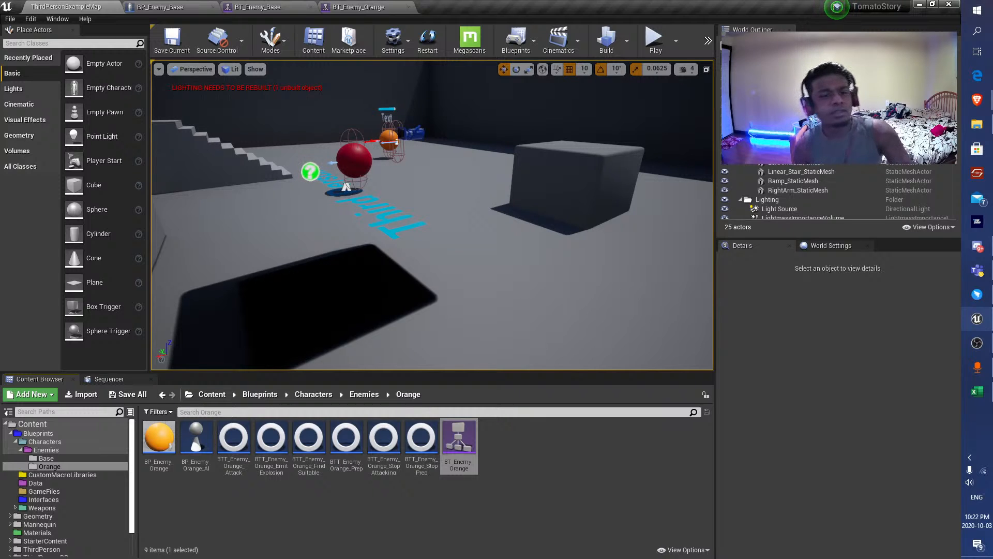
Playtest the level in full screen, moving around to check the orange enemy's reactions, then end the session and look over the level.
{"action": "left_click", "coordinate": [655, 42]}
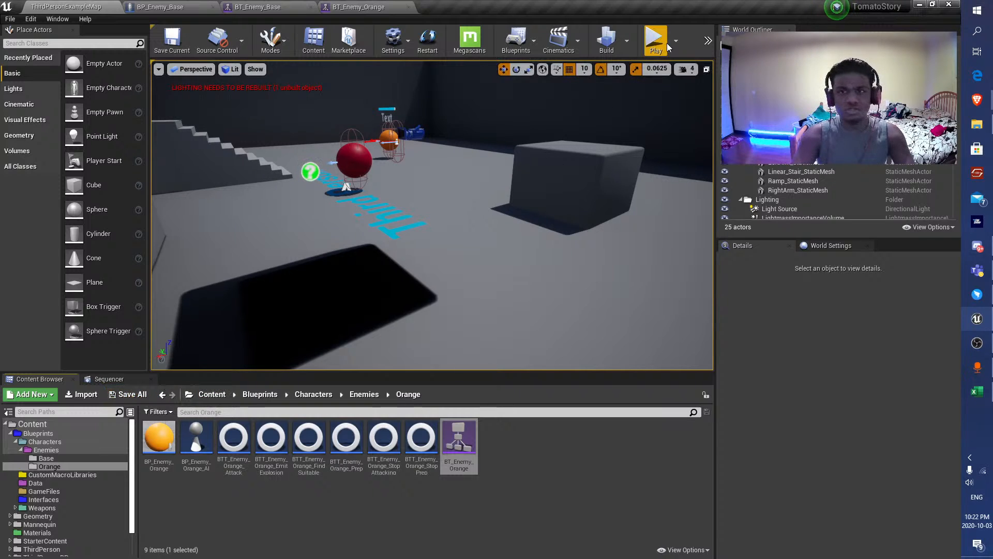
{"action": "key", "text": "F11"}
{"action": "key", "text": "w"}
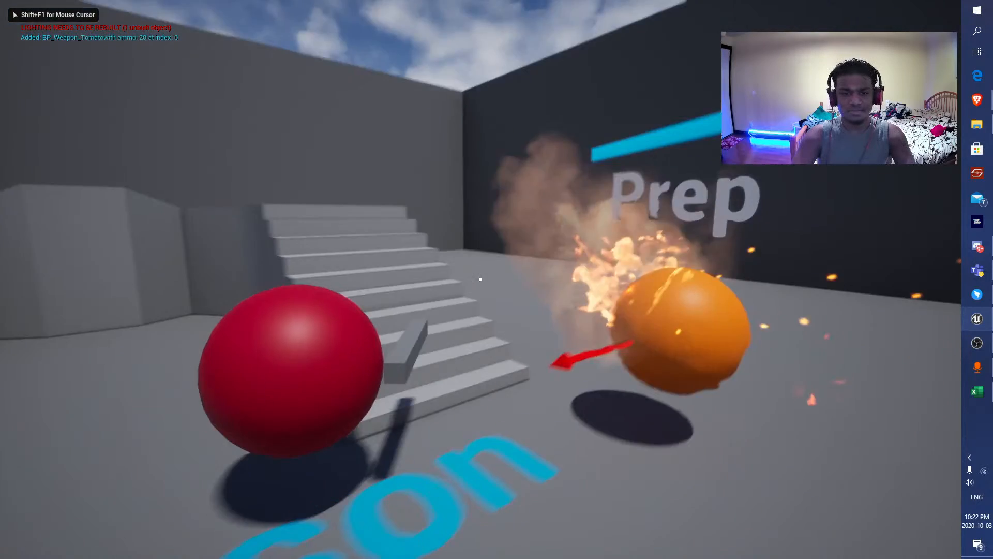
{"action": "left_click", "coordinate": [480, 280]}
{"action": "key", "text": "w"}
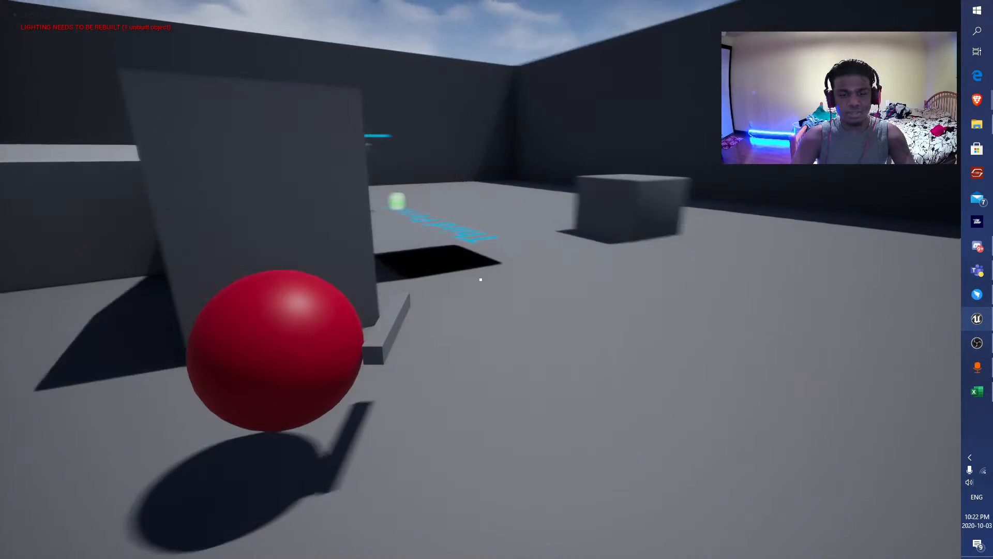
{"action": "key", "text": "Escape"}
{"action": "key", "text": "F11"}
{"action": "key", "text": "e"}
{"action": "mouse_move", "coordinate": [403, 184]}
{"action": "right_mouse_down"}
{"action": "mouse_move", "coordinate": [404, 207]}
{"action": "mouse_move", "coordinate": [403, 184]}
{"action": "right_mouse_up"}
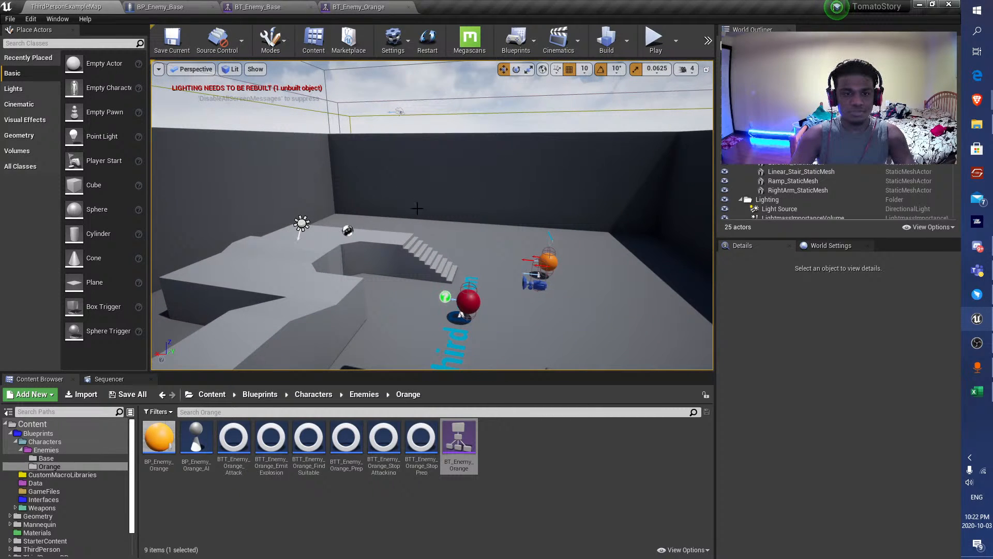
{"action": "key", "text": "w"}
{"action": "right_click_drag", "start_coordinate": [453, 205], "coordinate": [419, 204]}
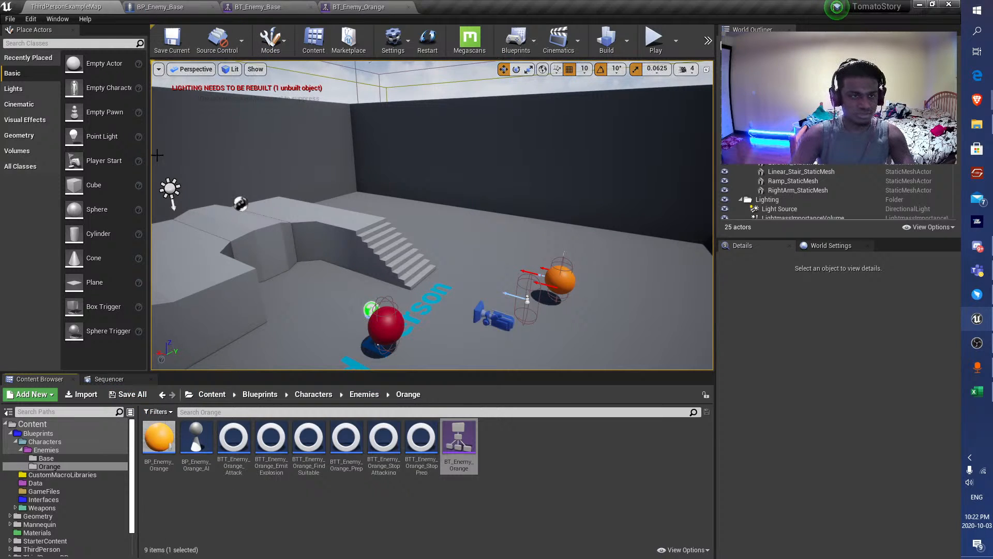
Save the ThirdPersonExampleMap level and return to the BP_Enemy_Base event graph.
{"action": "left_click", "coordinate": [153, 7]}
{"action": "left_click", "coordinate": [77, 6]}
{"action": "left_click", "coordinate": [172, 39]}
{"action": "left_click", "coordinate": [170, 7]}
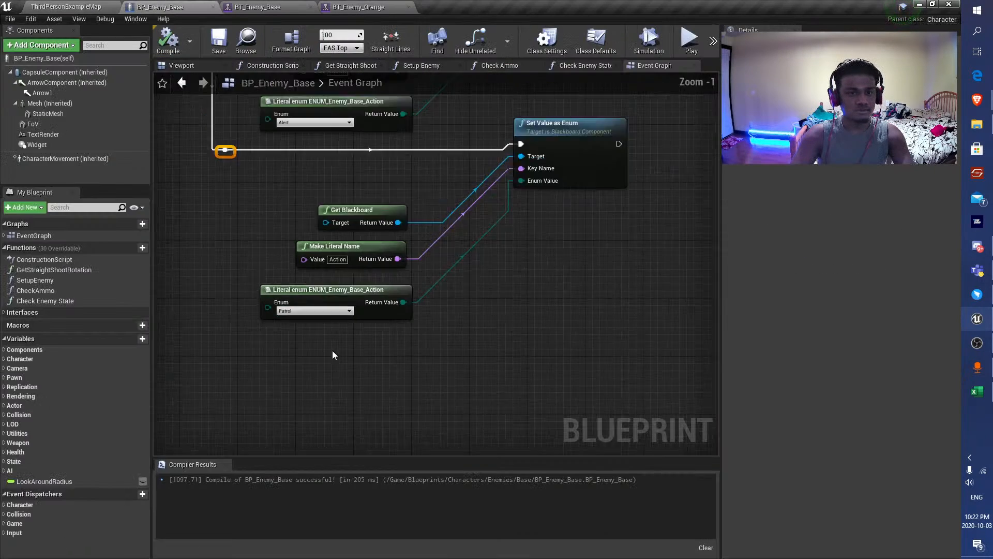
In the Record Player Position section, reposition Set Value as Vector and Draw Debug Box with more space between them, and save the blueprint.
{"action": "scroll", "coordinate": [332, 350], "scroll_direction": "down", "scroll_amount": 4}
{"action": "right_click_drag", "start_coordinate": [492, 163], "coordinate": [461, 322]}
{"action": "scroll", "coordinate": [461, 322], "scroll_direction": "down", "scroll_amount": 2}
{"action": "right_click_drag", "start_coordinate": [564, 216], "coordinate": [405, 271]}
{"action": "scroll", "coordinate": [405, 271], "scroll_direction": "up", "scroll_amount": 5}
{"action": "right_click_drag", "start_coordinate": [527, 297], "coordinate": [300, 172]}
{"action": "scroll", "coordinate": [300, 171], "scroll_direction": "down", "scroll_amount": 3}
{"action": "scroll", "coordinate": [390, 214], "scroll_direction": "up", "scroll_amount": 4}
{"action": "scroll", "coordinate": [390, 213], "scroll_direction": "down", "scroll_amount": 2}
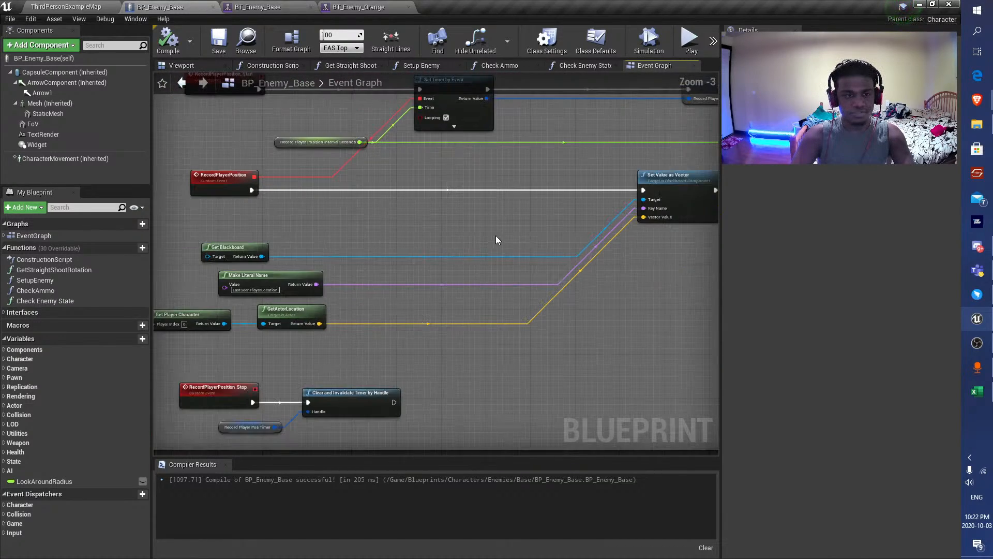
{"action": "scroll", "coordinate": [518, 238], "scroll_direction": "down", "scroll_amount": 2}
{"action": "right_click_drag", "start_coordinate": [568, 249], "coordinate": [449, 244]}
{"action": "left_click_drag", "start_coordinate": [548, 269], "coordinate": [469, 198]}
{"action": "scroll", "coordinate": [400, 281], "scroll_direction": "up", "scroll_amount": 4}
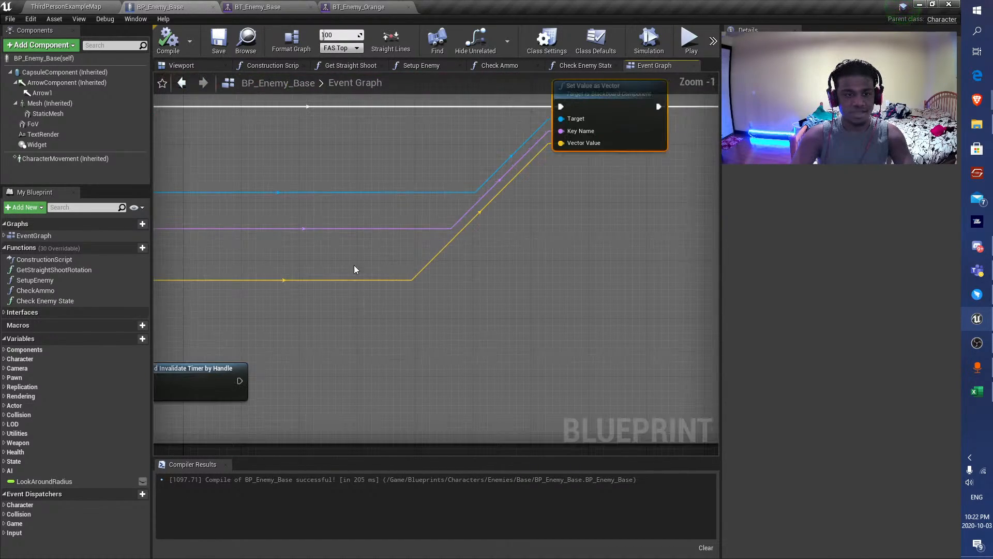
{"action": "right_click_drag", "start_coordinate": [329, 265], "coordinate": [303, 311]}
{"action": "scroll", "coordinate": [579, 269], "scroll_direction": "down", "scroll_amount": 4}
{"action": "mouse_move", "coordinate": [612, 322]}
{"action": "left_mouse_down"}
{"action": "mouse_move", "coordinate": [396, 247]}
{"action": "mouse_move", "coordinate": [455, 236]}
{"action": "left_mouse_up"}
{"action": "left_click_drag", "start_coordinate": [582, 385], "coordinate": [655, 377]}
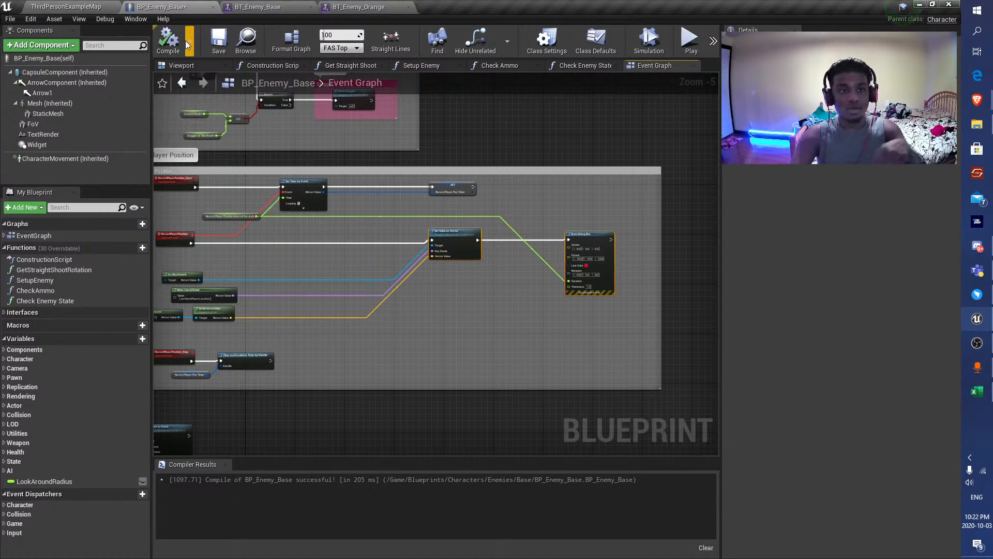
{"action": "left_click", "coordinate": [218, 40]}
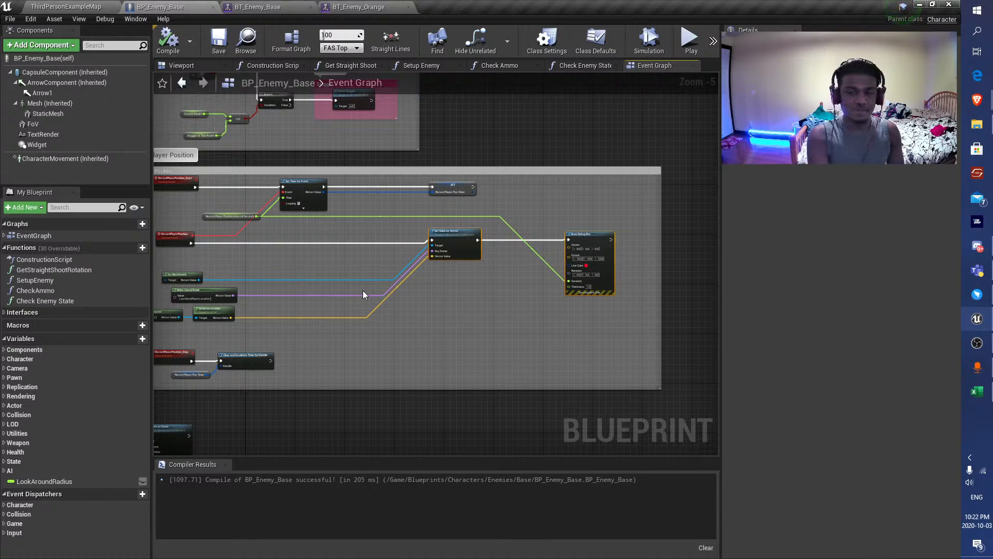
Disconnect GetActorLocation's Return Value from the Vector Value input of Set Value as Vector.
{"action": "scroll", "coordinate": [362, 249], "scroll_direction": "up", "scroll_amount": 3}
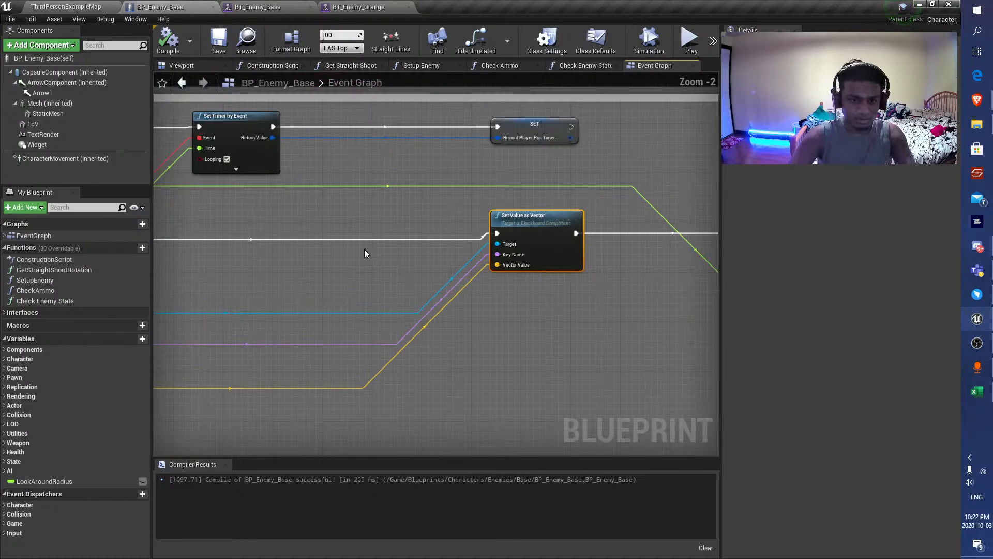
{"action": "right_click_drag", "start_coordinate": [364, 249], "coordinate": [606, 263]}
{"action": "scroll", "coordinate": [602, 263], "scroll_direction": "down", "scroll_amount": 4}
{"action": "scroll", "coordinate": [497, 257], "scroll_direction": "up", "scroll_amount": 2}
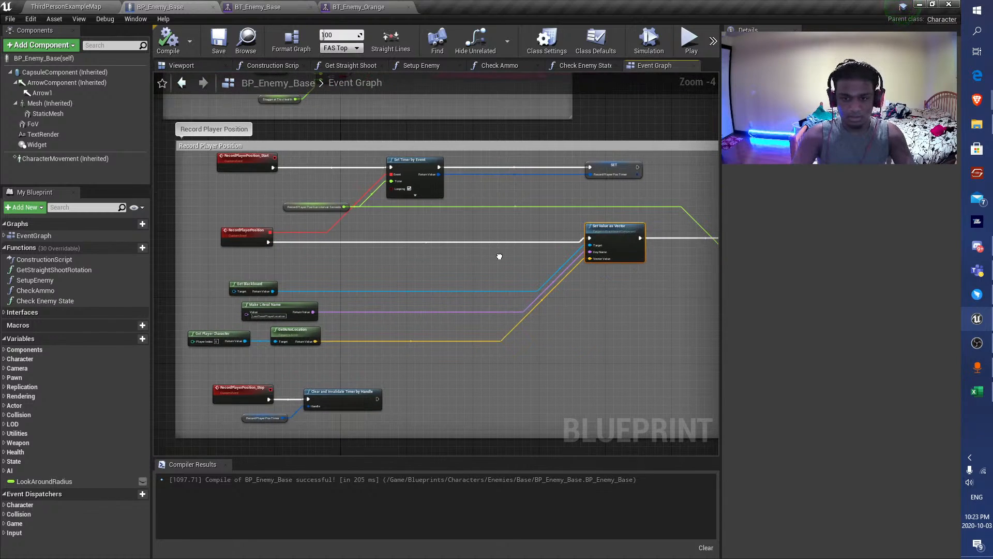
{"action": "left_click", "coordinate": [424, 341], "text": "alt"}
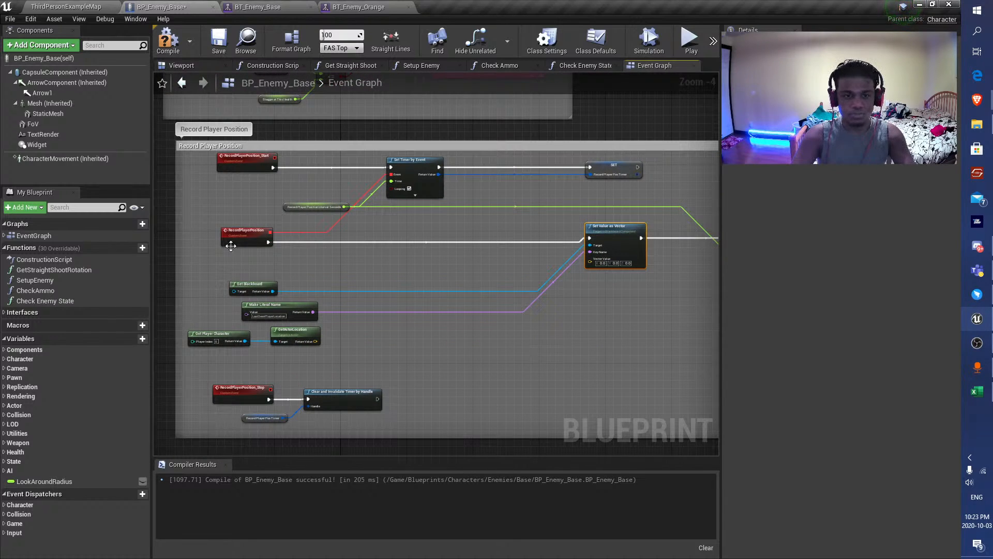
Move Set Value as Vector, Draw Debug Box, Get Blackboard and Make Literal Name further from RecordPlayerPosition to make room for new nodes.
{"action": "mouse_move", "coordinate": [228, 252]}
{"action": "left_mouse_down"}
{"action": "mouse_move", "coordinate": [275, 308]}
{"action": "mouse_move", "coordinate": [536, 350]}
{"action": "mouse_move", "coordinate": [491, 354]}
{"action": "left_mouse_up"}
{"action": "right_click_drag", "start_coordinate": [686, 304], "coordinate": [520, 283]}
{"action": "left_click_drag", "start_coordinate": [458, 211], "coordinate": [550, 214]}
{"action": "right_click_drag", "start_coordinate": [635, 251], "coordinate": [500, 247]}
{"action": "left_click_drag", "start_coordinate": [504, 214], "coordinate": [535, 214]}
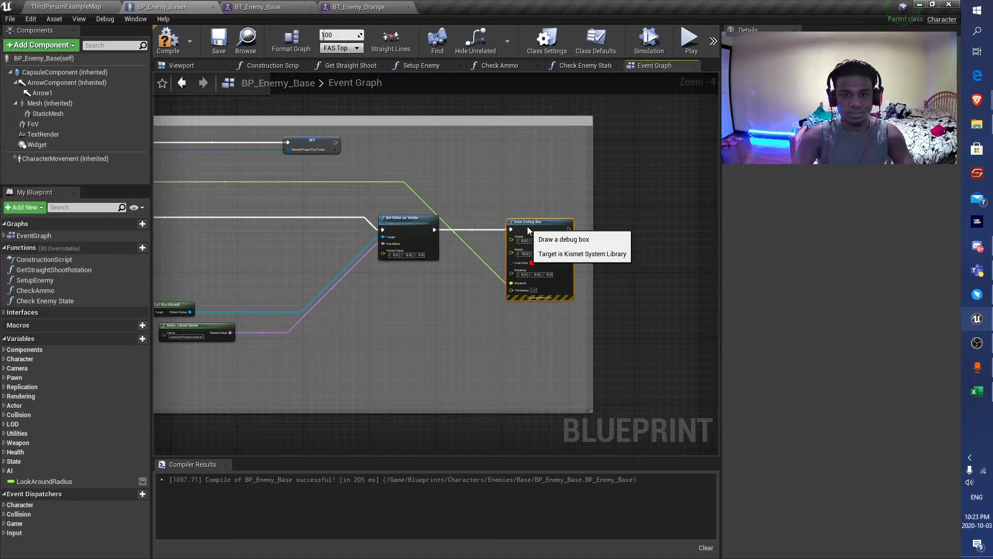
{"action": "scroll", "coordinate": [527, 226], "scroll_direction": "up", "scroll_amount": 4}
{"action": "scroll", "coordinate": [398, 271], "scroll_direction": "down", "scroll_amount": 2}
{"action": "right_click_drag", "start_coordinate": [429, 266], "coordinate": [717, 181]}
{"action": "scroll", "coordinate": [325, 231], "scroll_direction": "down", "scroll_amount": 1}
{"action": "left_click_drag", "start_coordinate": [323, 231], "coordinate": [411, 242]}
{"action": "right_click_drag", "start_coordinate": [584, 236], "coordinate": [451, 241]}
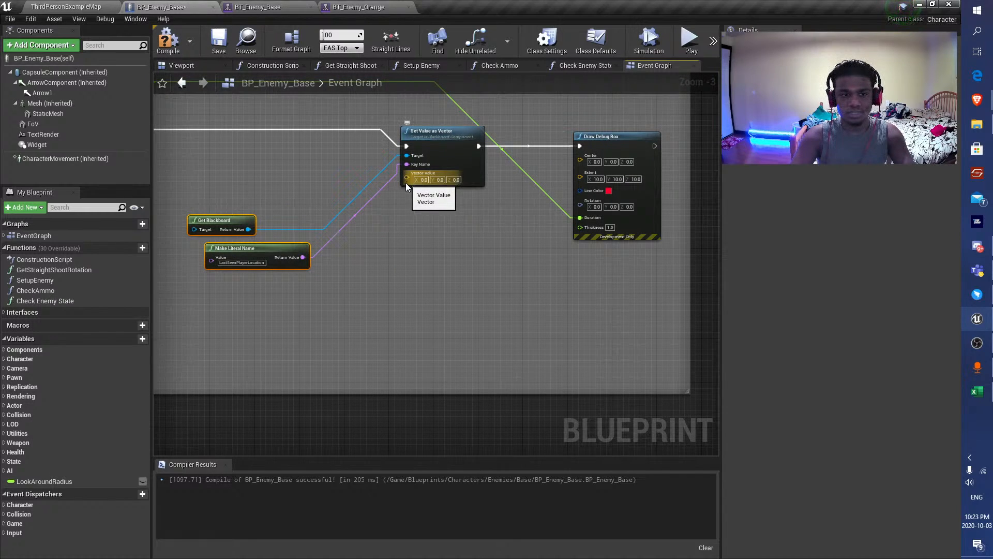
Add a reroute node to Set Value as Vector's Vector Value input, wire it to Draw Debug Box's Center, then compile and save.
{"action": "right_click_drag", "start_coordinate": [405, 182], "coordinate": [527, 221]}
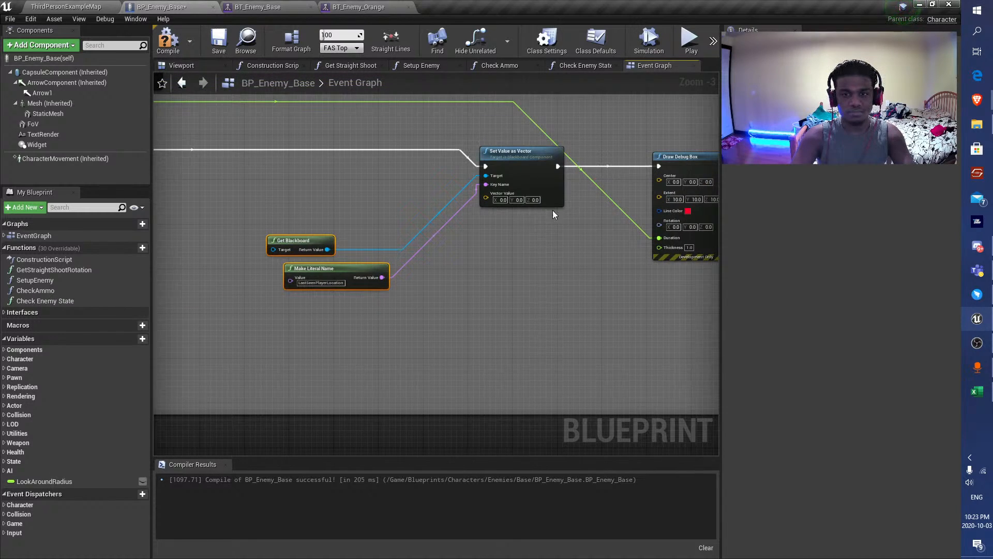
{"action": "left_click_drag", "start_coordinate": [486, 197], "coordinate": [455, 252]}
{"action": "type", "text": "re"}
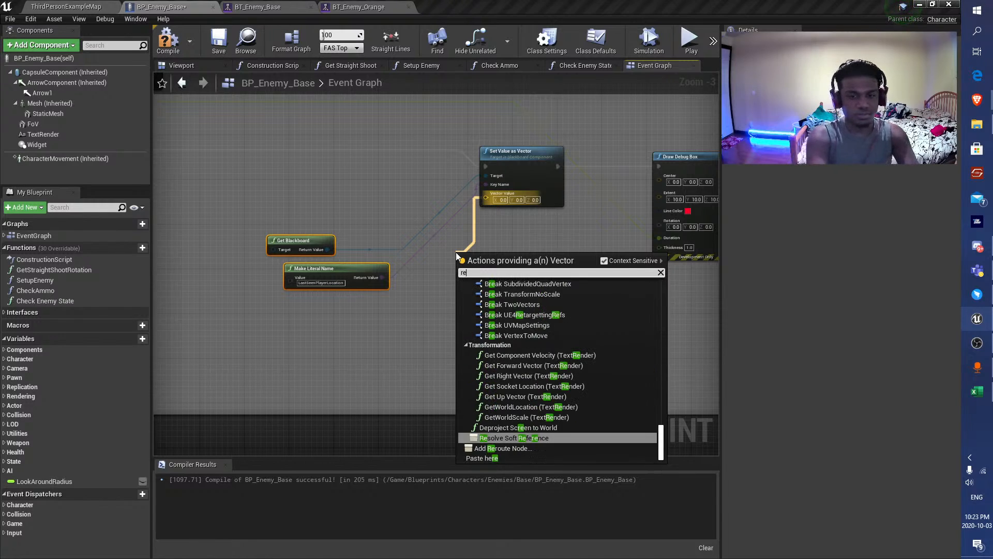
{"action": "key", "text": "Down"}
{"action": "key", "text": "Return"}
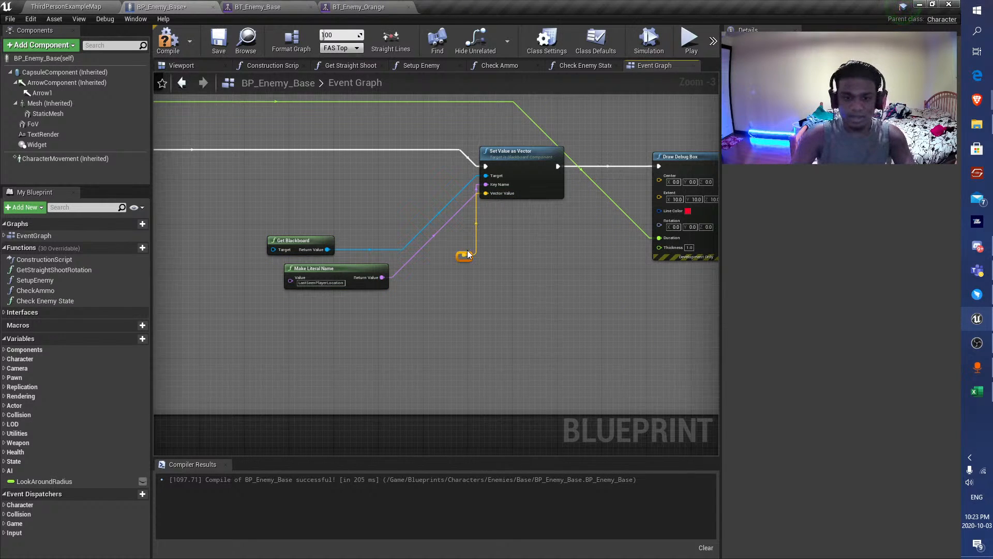
{"action": "mouse_move", "coordinate": [464, 256]}
{"action": "left_mouse_down"}
{"action": "mouse_move", "coordinate": [546, 237]}
{"action": "mouse_move", "coordinate": [659, 175]}
{"action": "mouse_move", "coordinate": [659, 184]}
{"action": "left_mouse_up"}
{"action": "left_click", "coordinate": [173, 42]}
{"action": "left_click", "coordinate": [217, 41]}
{"action": "right_click_drag", "start_coordinate": [297, 234], "coordinate": [515, 300]}
{"action": "right_click_drag", "start_coordinate": [271, 248], "coordinate": [300, 193]}
{"action": "right_click", "coordinate": [246, 198]}
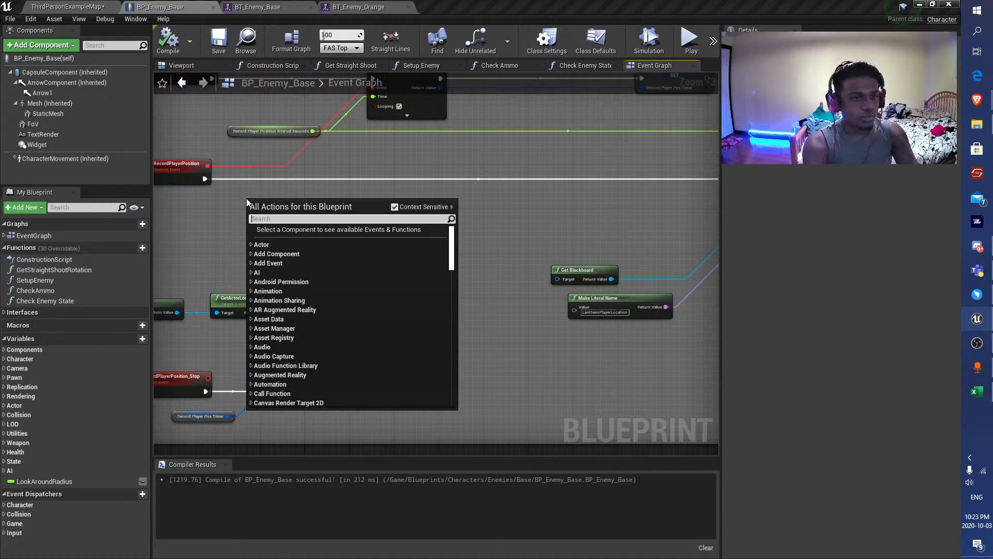
{"action": "left_click", "coordinate": [218, 41]}
{"action": "right_click_drag", "start_coordinate": [341, 172], "coordinate": [374, 277]}
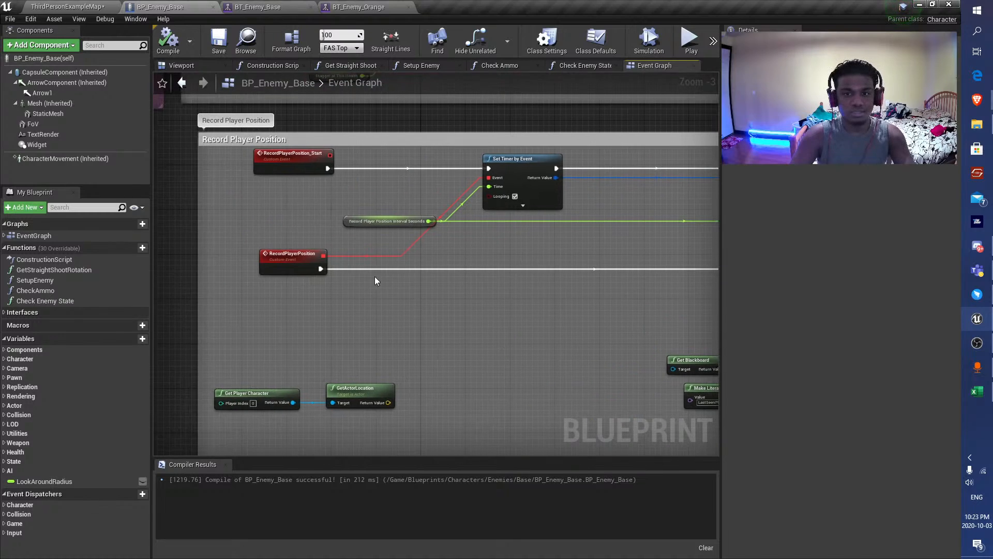
{"action": "left_click_drag", "start_coordinate": [321, 269], "coordinate": [390, 280]}
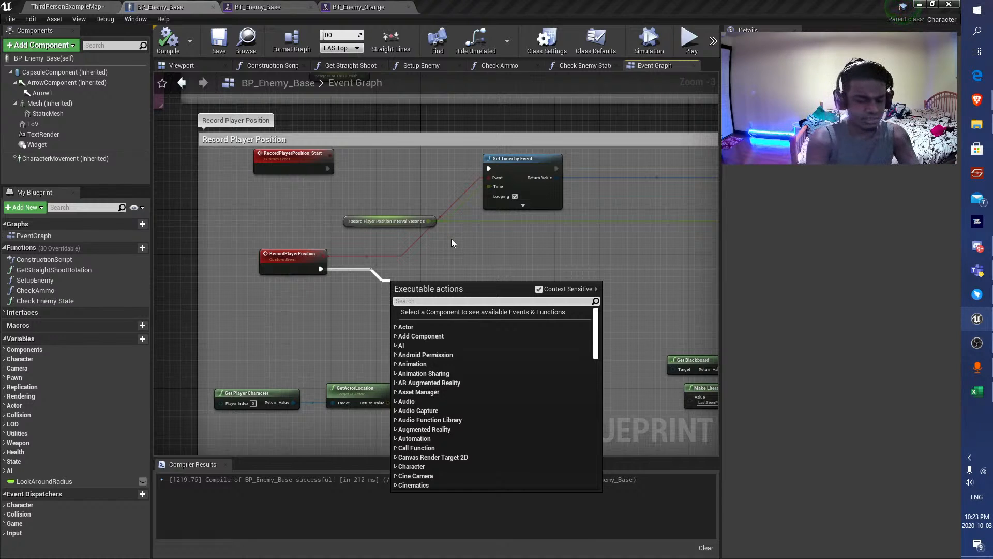
{"action": "left_click", "coordinate": [205, 50]}
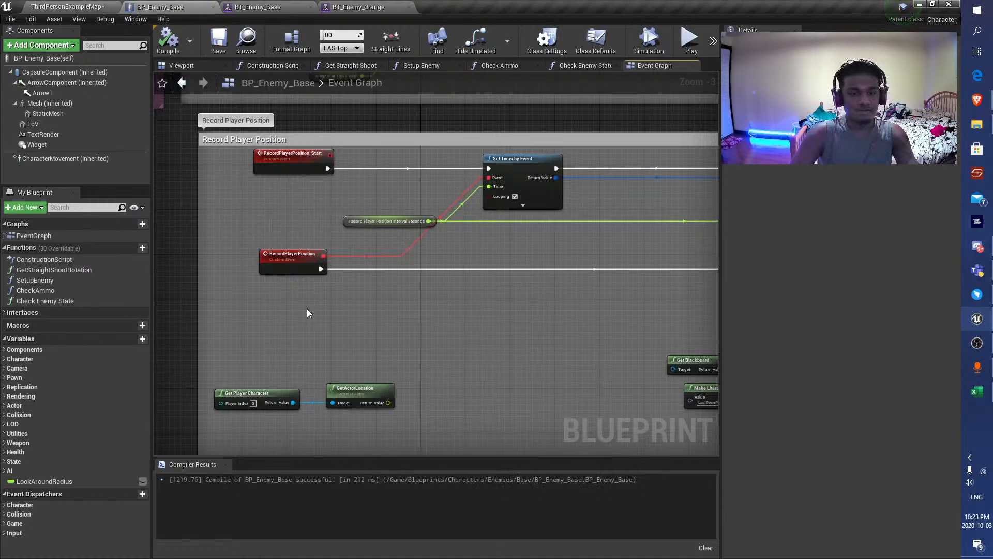
Add a MultiLineTraceByChannel node with its Start fed by GetActorLocation's Return Value.
{"action": "right_click_drag", "start_coordinate": [306, 308], "coordinate": [302, 271]}
{"action": "left_click_drag", "start_coordinate": [284, 311], "coordinate": [430, 258]}
{"action": "left_click", "coordinate": [272, 182]}
{"action": "type", "text": "line"}
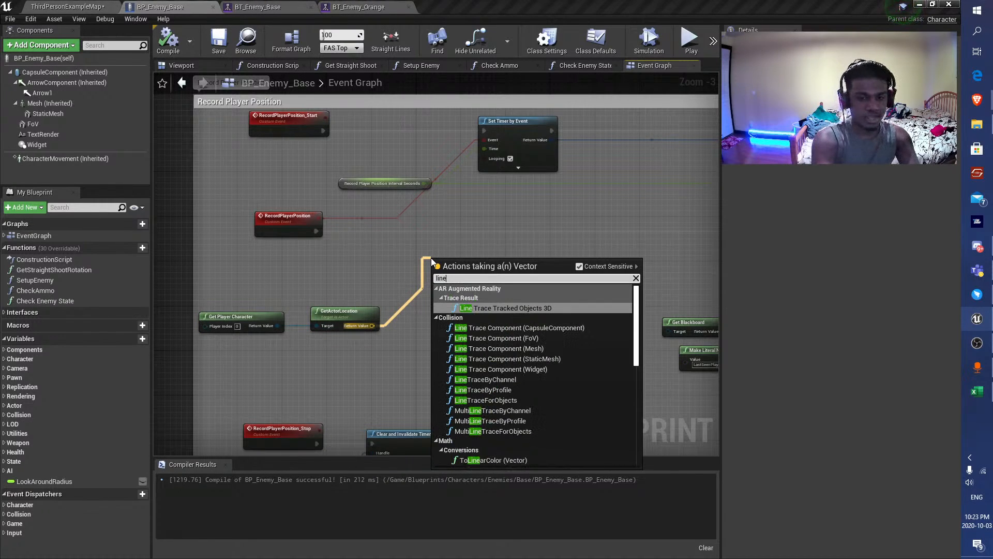
{"action": "type", "text": " trace"}
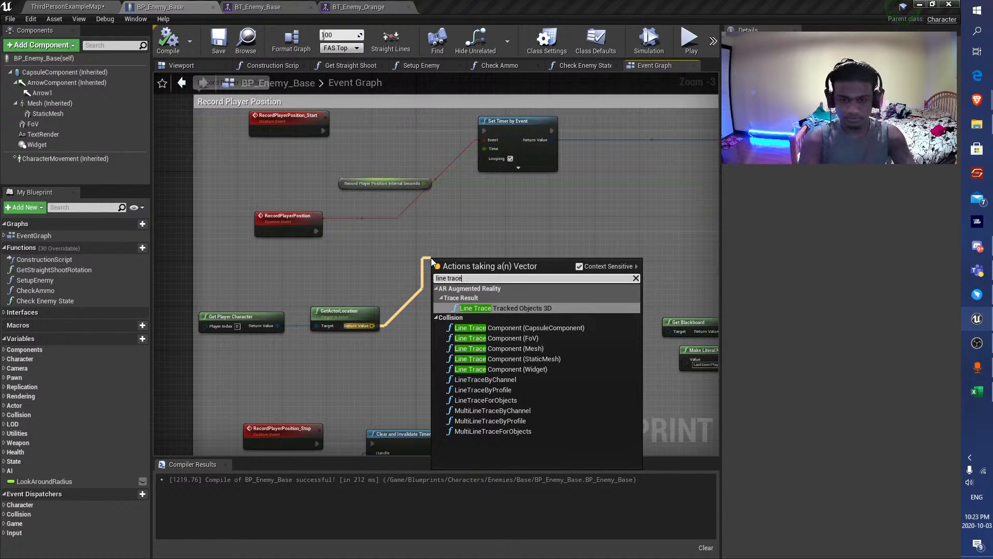
{"action": "key", "text": "Down"}
{"action": "key", "text": "Down"}
{"action": "key", "text": "Down"}
{"action": "key", "text": "Down"}
{"action": "key", "text": "Down"}
{"action": "key", "text": "Down"}
{"action": "key", "text": "Down"}
{"action": "key", "text": "Down"}
{"action": "key", "text": "Down"}
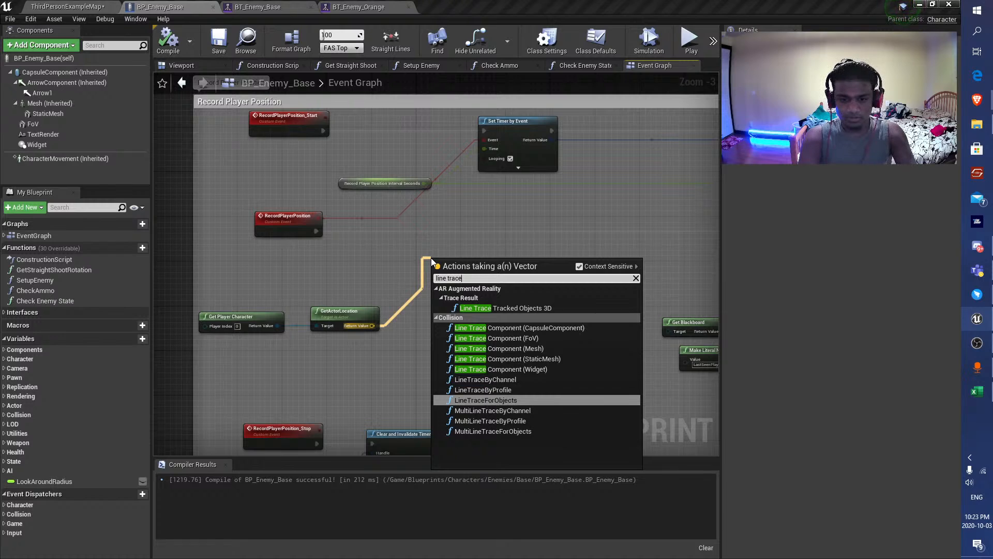
{"action": "key", "text": "Down"}
{"action": "key", "text": "Return"}
Review MultiLineTraceByChannel's Trace Channel options, keep Visibility, and move the node nearer the RecordPlayerPosition execution wire.
{"action": "scroll", "coordinate": [427, 318], "scroll_direction": "up", "scroll_amount": 3}
{"action": "left_click", "coordinate": [468, 309]}
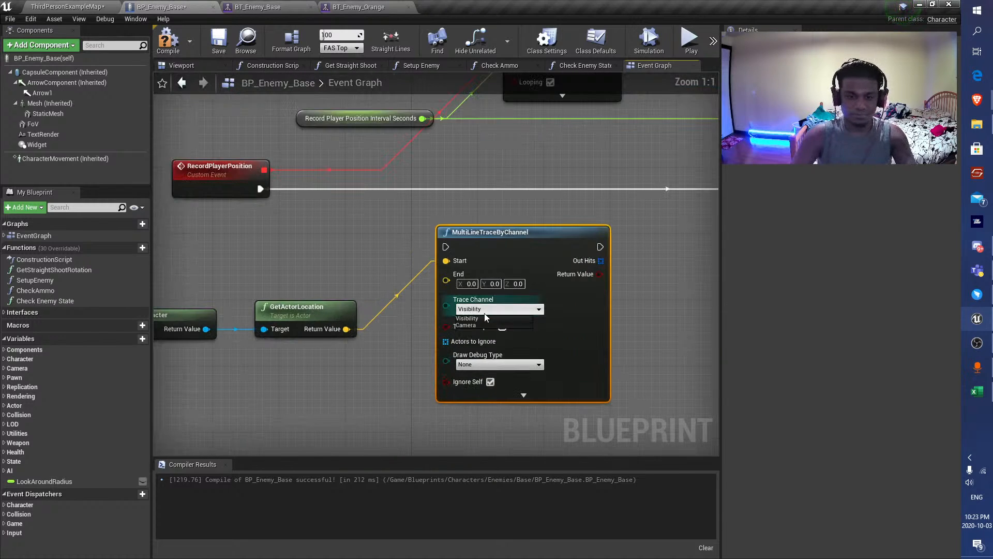
{"action": "left_click_drag", "start_coordinate": [583, 301], "coordinate": [591, 293]}
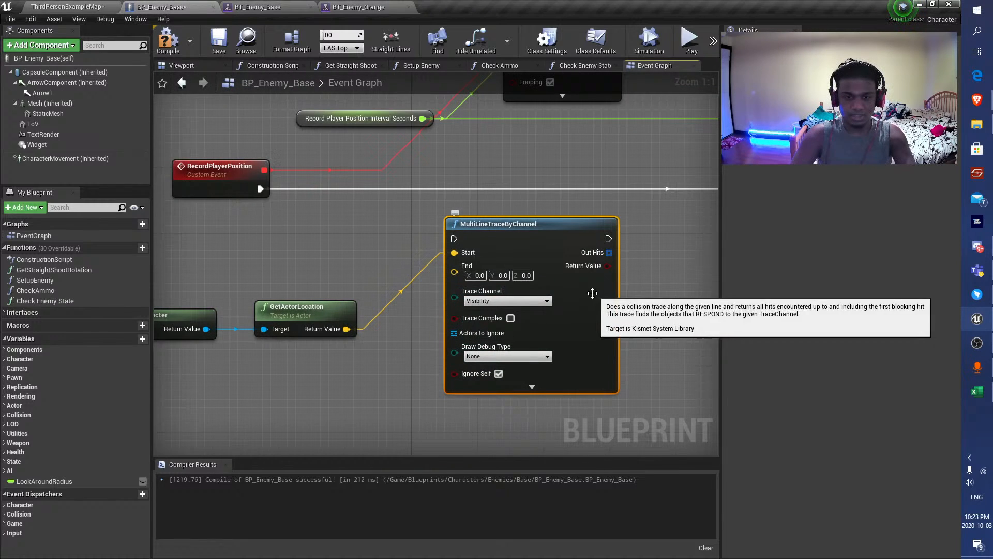
{"action": "left_click", "coordinate": [487, 301]}
{"action": "left_click_drag", "start_coordinate": [524, 227], "coordinate": [573, 203]}
{"action": "right_click_drag", "start_coordinate": [365, 300], "coordinate": [358, 251]}
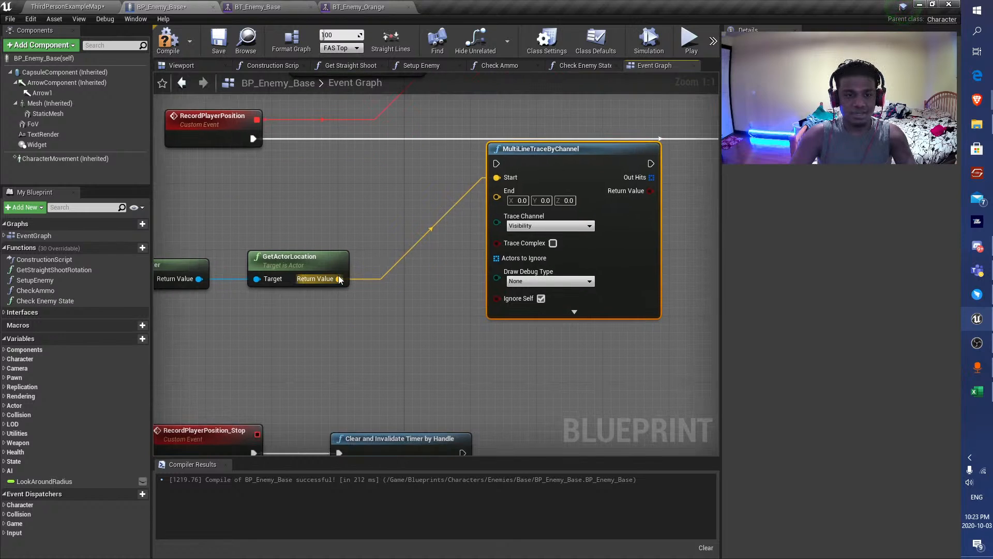
{"action": "left_click_drag", "start_coordinate": [339, 279], "coordinate": [340, 350]}
{"action": "type", "text": "get up"}
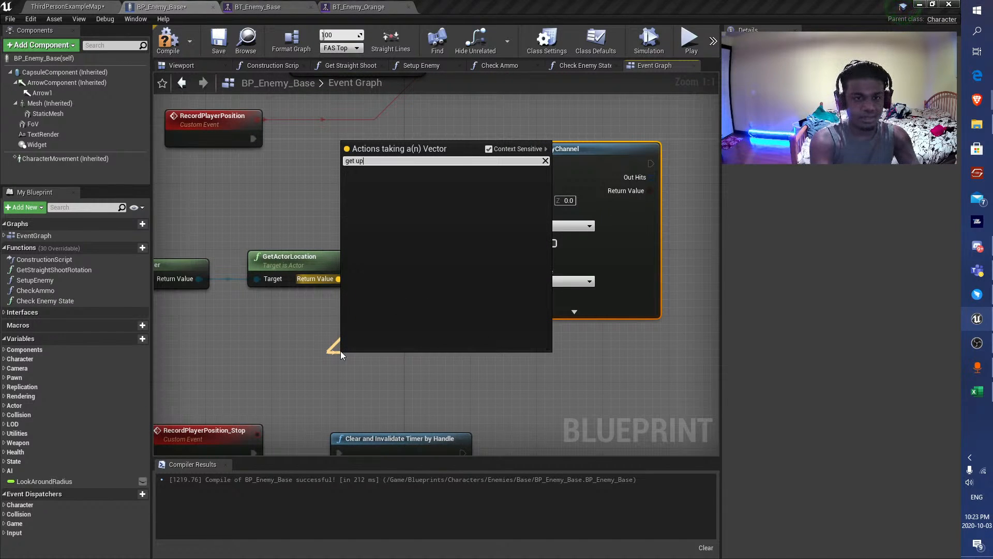
{"action": "key", "text": "BackSpace"}
{"action": "key", "text": "BackSpace"}
{"action": "key", "text": "BackSpace"}
{"action": "key", "text": "BackSpace"}
{"action": "key", "text": "BackSpace"}
{"action": "key", "text": "BackSpace"}
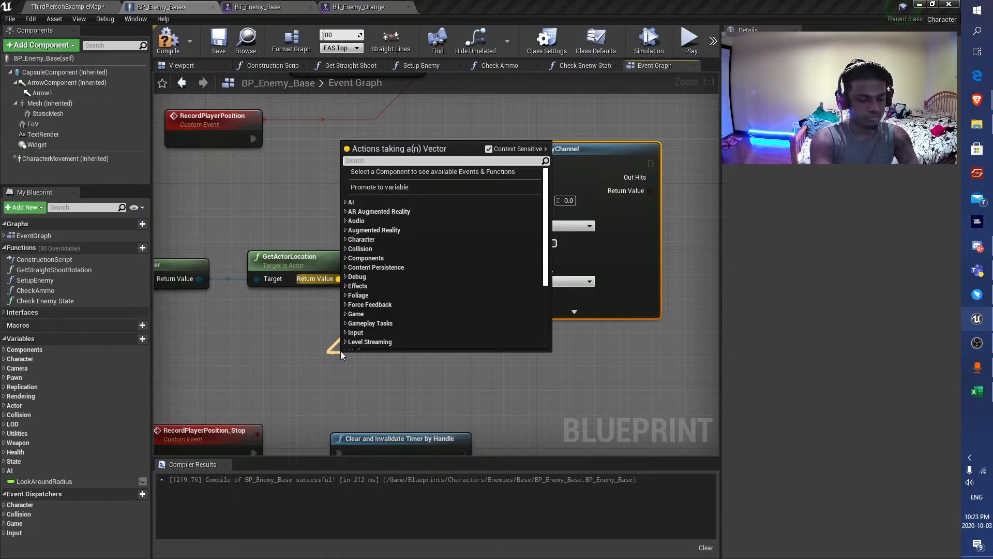
{"action": "right_click_drag", "start_coordinate": [340, 351], "coordinate": [372, 326]}
Add a Get Actor Up Vector node targeting the Return Value of Get Player Character.
{"action": "left_click_drag", "start_coordinate": [231, 254], "coordinate": [338, 336]}
{"action": "type", "text": "ge"}
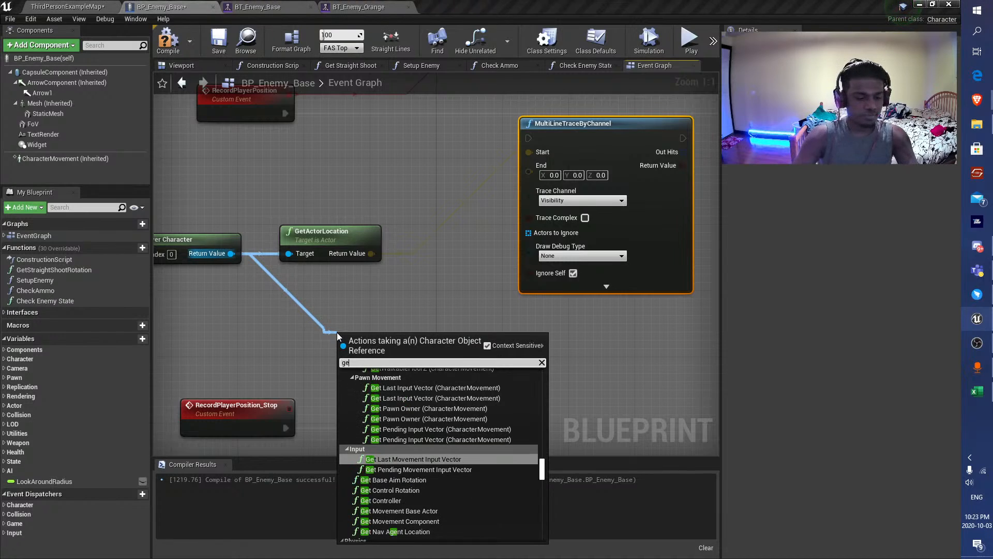
{"action": "type", "text": "t up"}
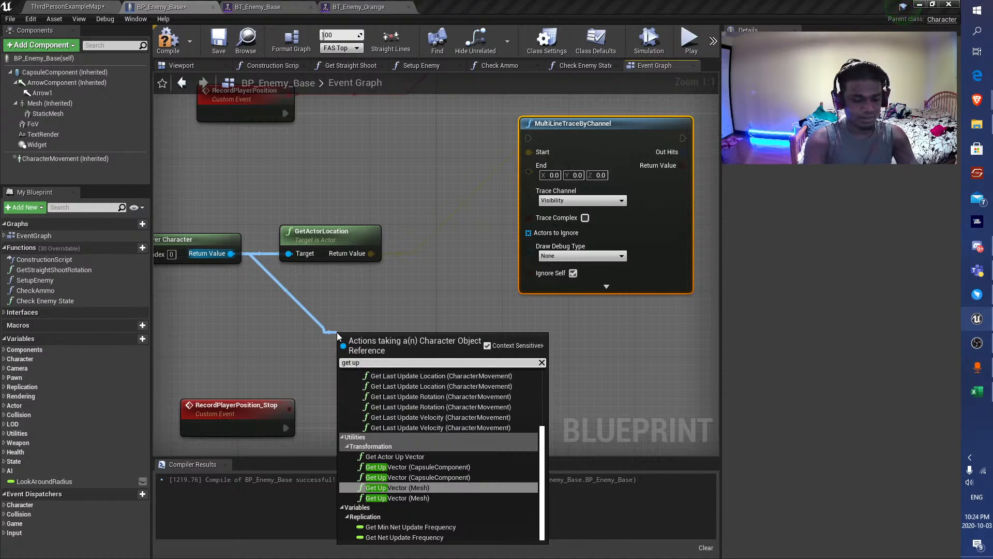
{"action": "key", "text": "Up"}
{"action": "key", "text": "Up"}
{"action": "key", "text": "Up"}
{"action": "key", "text": "Return"}
Add a vector * float multiply node fed by Get Actor Up Vector's Return Value.
{"action": "left_click_drag", "start_coordinate": [395, 358], "coordinate": [399, 301]}
{"action": "type", "text": "*"}
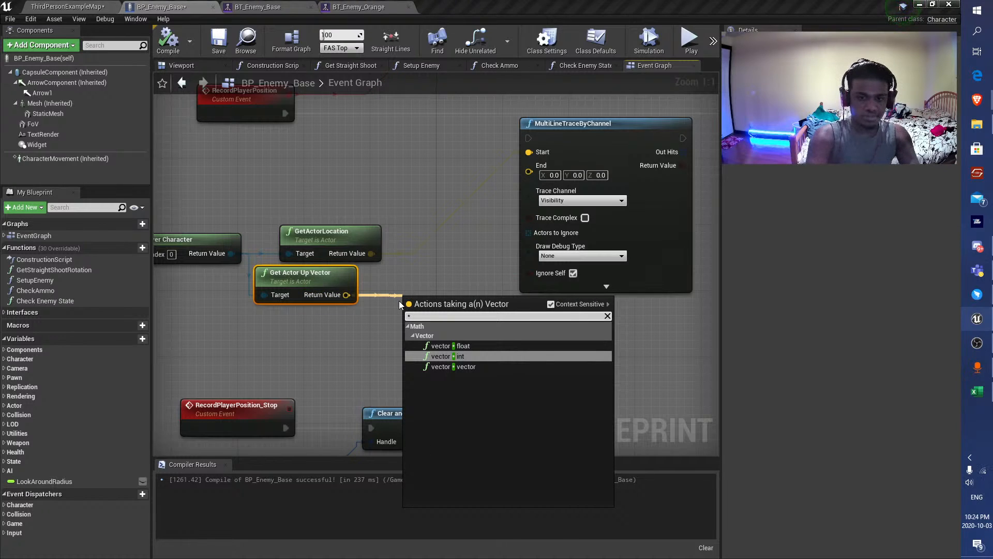
{"action": "key", "text": "Up"}
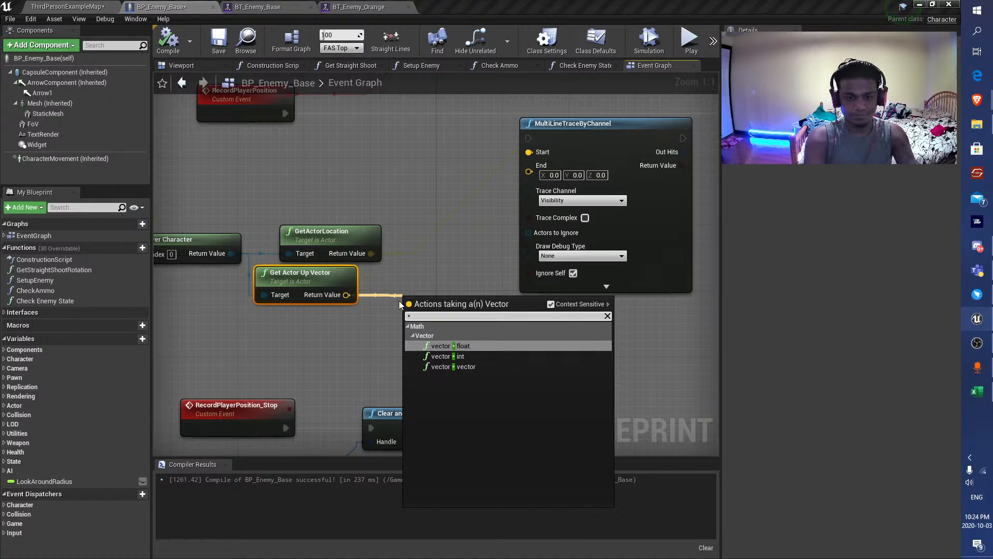
{"action": "key", "text": "Return"}
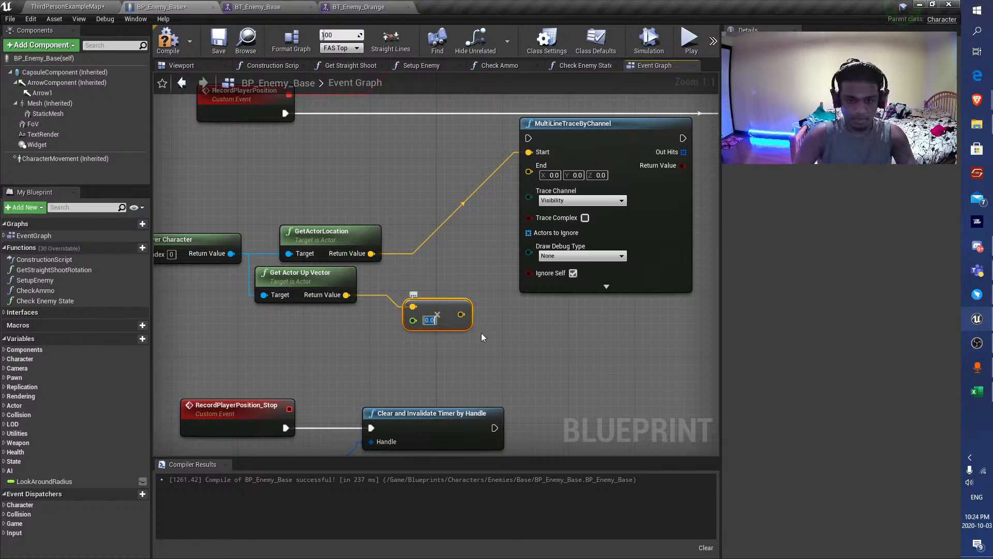
Set the up vector multiplier to -10000, and compile and save the blueprint.
{"action": "type", "text": "-10000"}
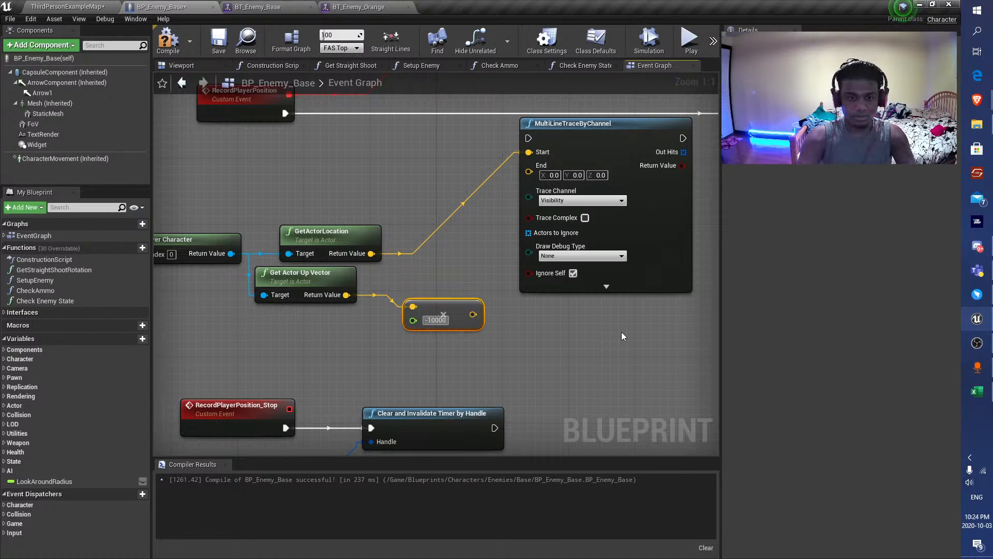
{"action": "key", "text": "Return"}
{"action": "left_click", "coordinate": [168, 41]}
{"action": "left_click", "coordinate": [218, 41]}
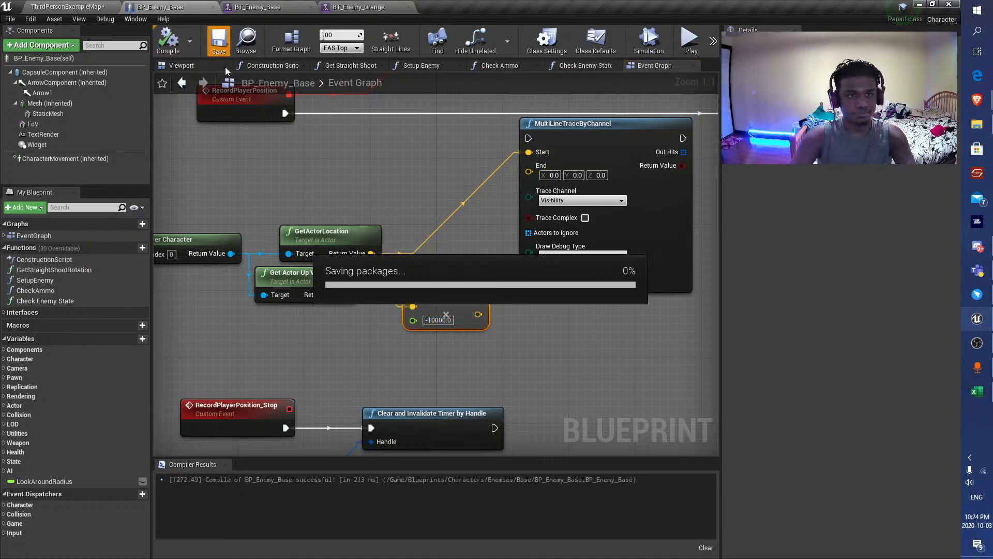
Add a vector + vector node that sums GetActorLocation's Return Value and the multiplied up vector.
{"action": "left_click_drag", "start_coordinate": [425, 310], "coordinate": [399, 318]}
{"action": "left_click_drag", "start_coordinate": [371, 253], "coordinate": [442, 255]}
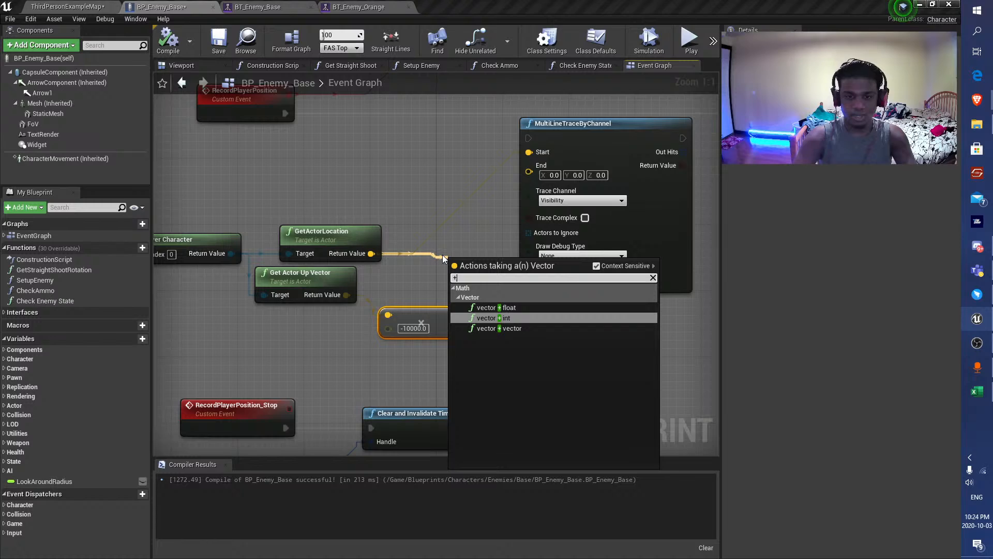
{"action": "left_click", "coordinate": [529, 288]}
{"action": "left_click_drag", "start_coordinate": [455, 327], "coordinate": [454, 280]}
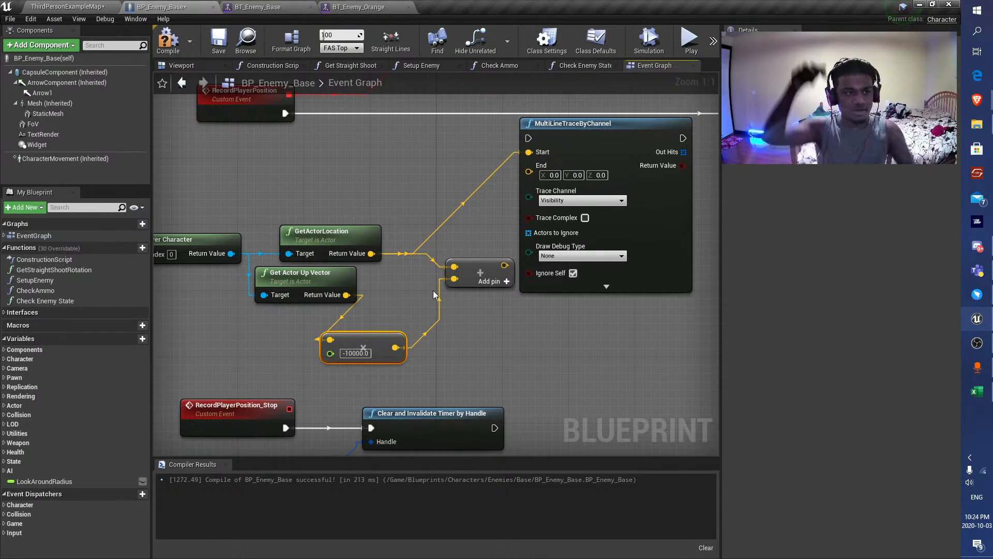
Connect the vector sum to MultiLineTraceByChannel's End input, and compile and save the blueprint.
{"action": "left_click", "coordinate": [331, 232]}
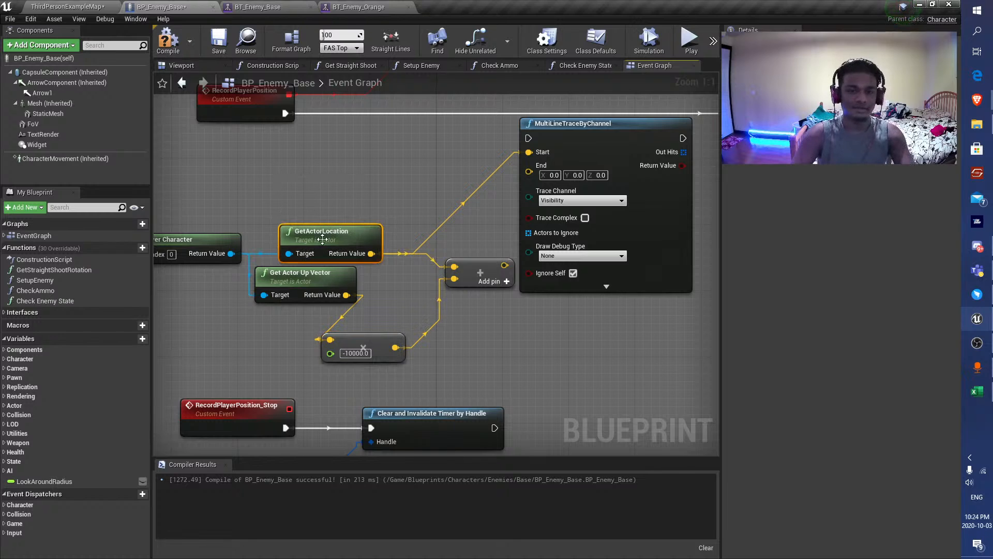
{"action": "left_click_drag", "start_coordinate": [505, 265], "coordinate": [538, 166]}
{"action": "right_click_drag", "start_coordinate": [386, 182], "coordinate": [310, 237]}
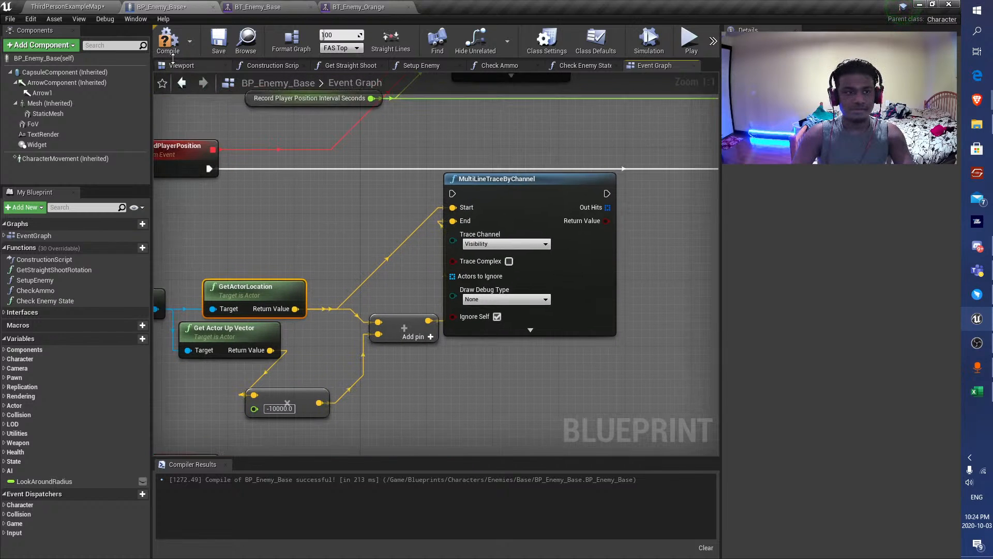
{"action": "left_click", "coordinate": [170, 42]}
{"action": "left_click", "coordinate": [218, 42]}
Connect RecordPlayerPosition's execution output to MultiLineTraceByChannel and align the trace node with the event.
{"action": "left_click", "coordinate": [218, 165]}
{"action": "scroll", "coordinate": [218, 166], "scroll_direction": "down", "scroll_amount": 2}
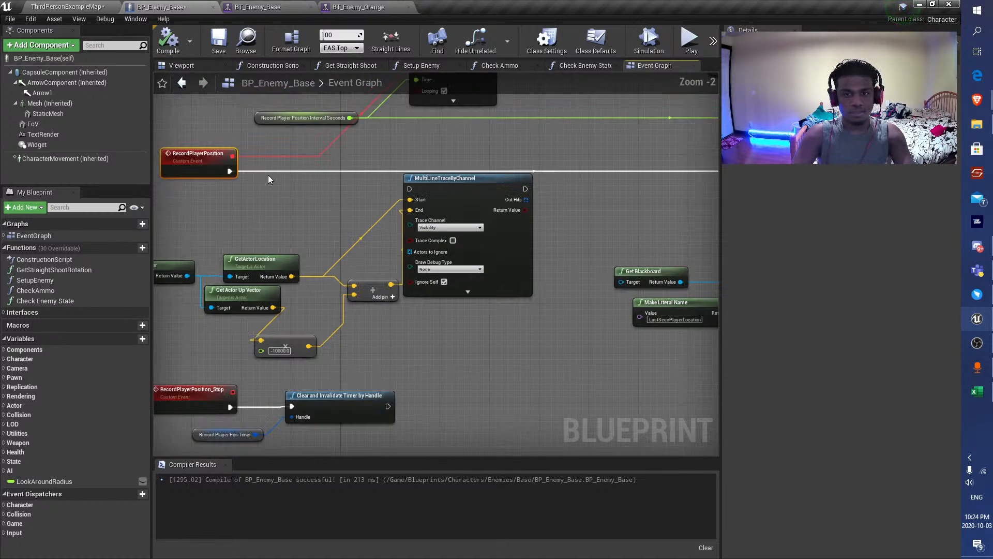
{"action": "left_click_drag", "start_coordinate": [229, 171], "coordinate": [411, 190]}
{"action": "left_click_drag", "start_coordinate": [466, 187], "coordinate": [467, 169]}
{"action": "right_click_drag", "start_coordinate": [553, 178], "coordinate": [462, 188]}
{"action": "right_click_drag", "start_coordinate": [216, 186], "coordinate": [365, 191]}
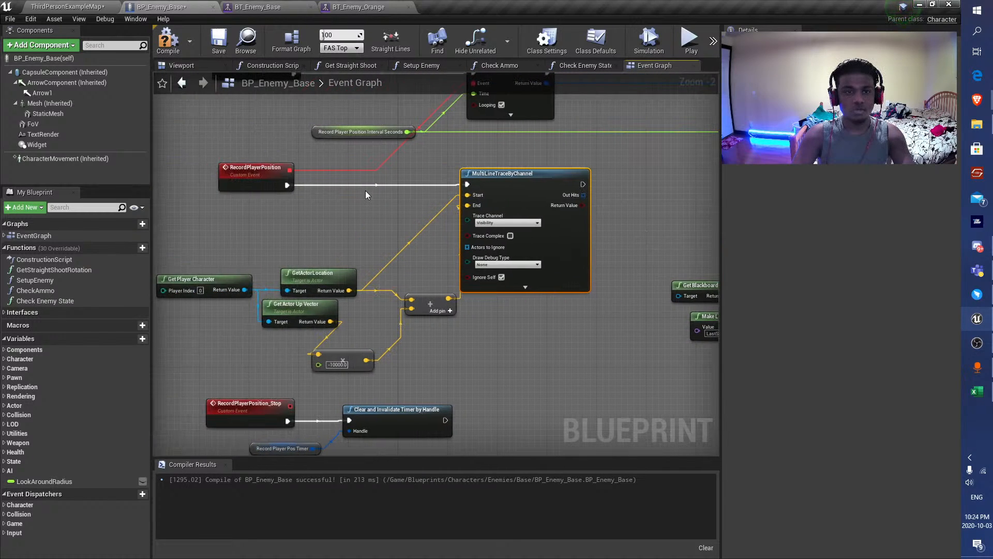
Delete the MultiLineTraceByChannel node.
{"action": "key", "text": "Delete"}
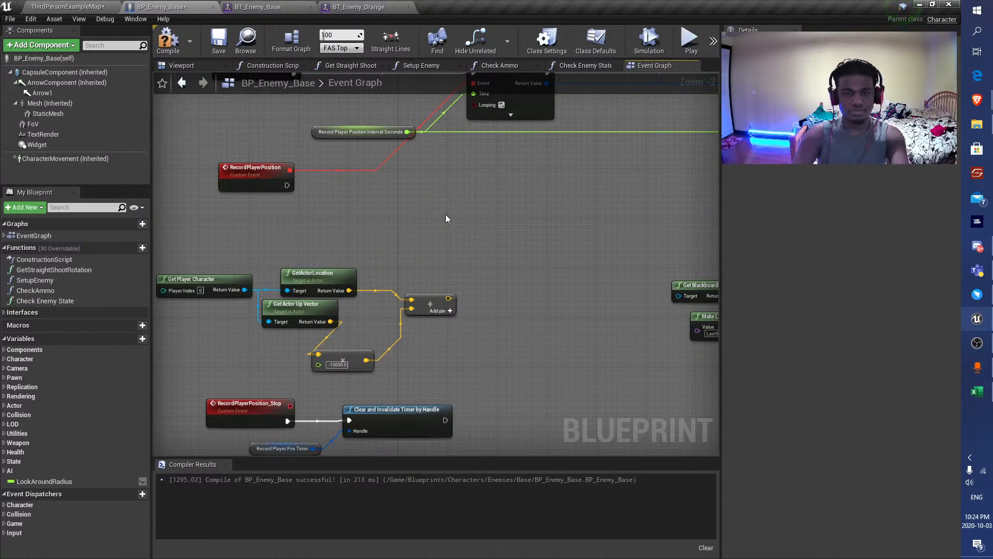
{"action": "left_click_drag", "start_coordinate": [288, 185], "coordinate": [444, 185]}
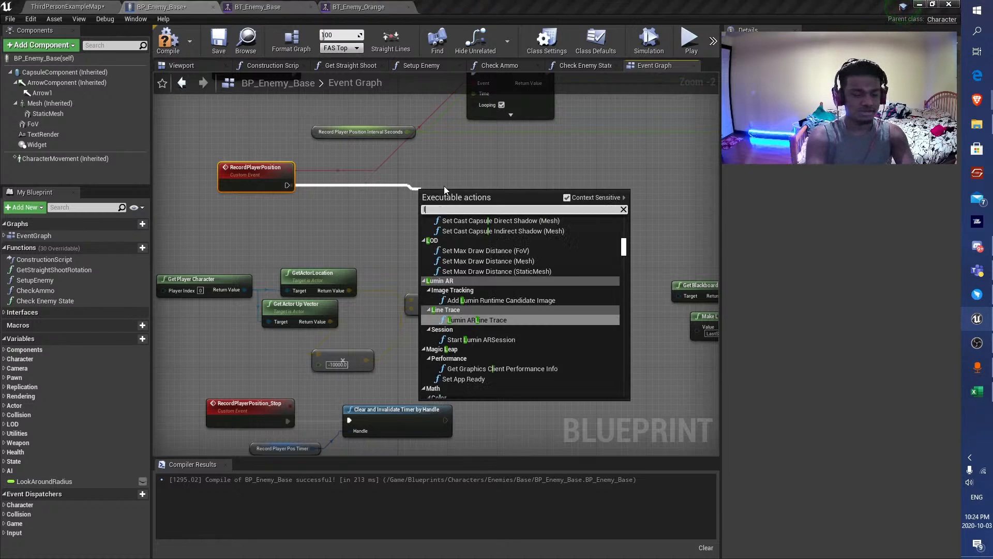
{"action": "type", "text": "line trace"}
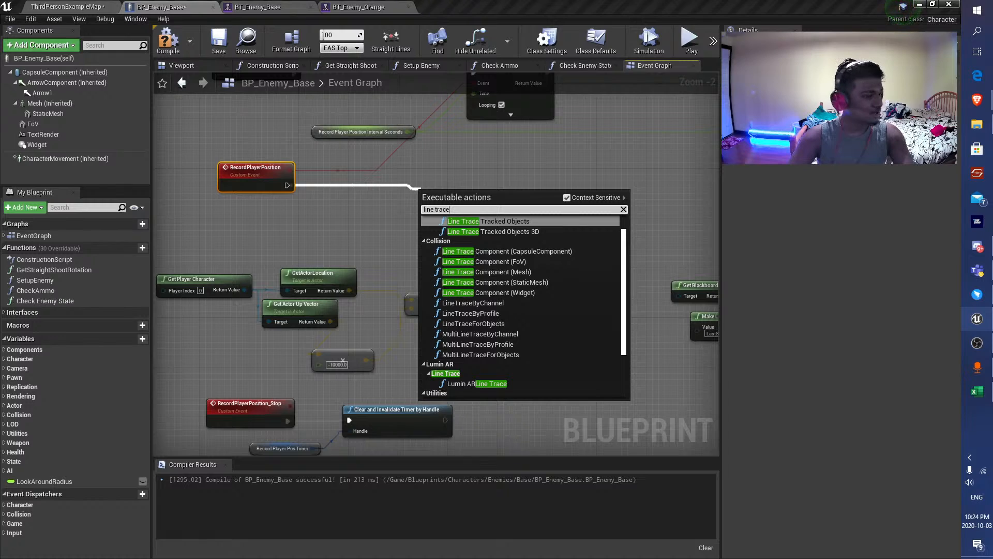
{"action": "key", "text": "Escape"}
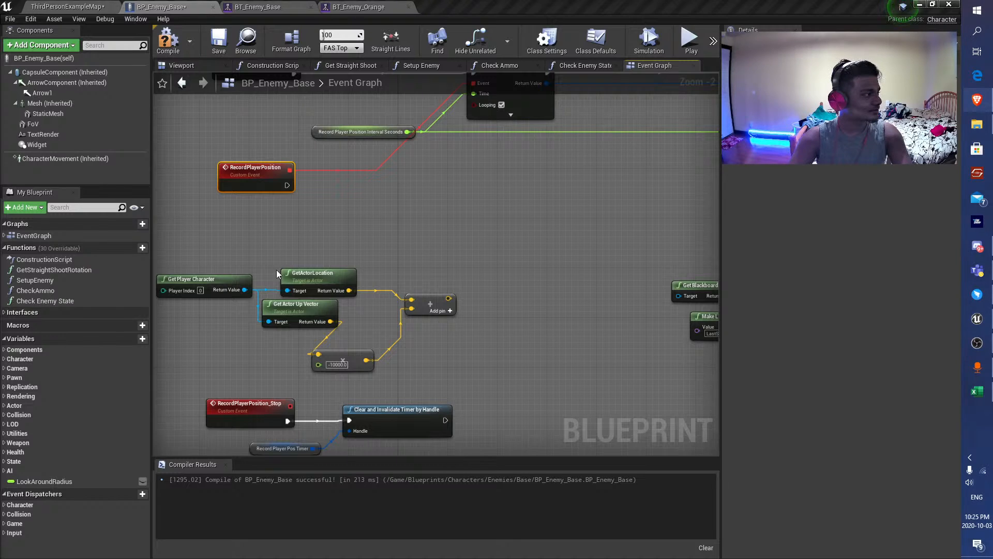
Add a LineTraceByChannel node beside the RecordPlayerPosition event, above the vector math nodes.
{"action": "right_click_drag", "start_coordinate": [583, 221], "coordinate": [512, 234]}
{"action": "right_click_drag", "start_coordinate": [402, 286], "coordinate": [446, 289]}
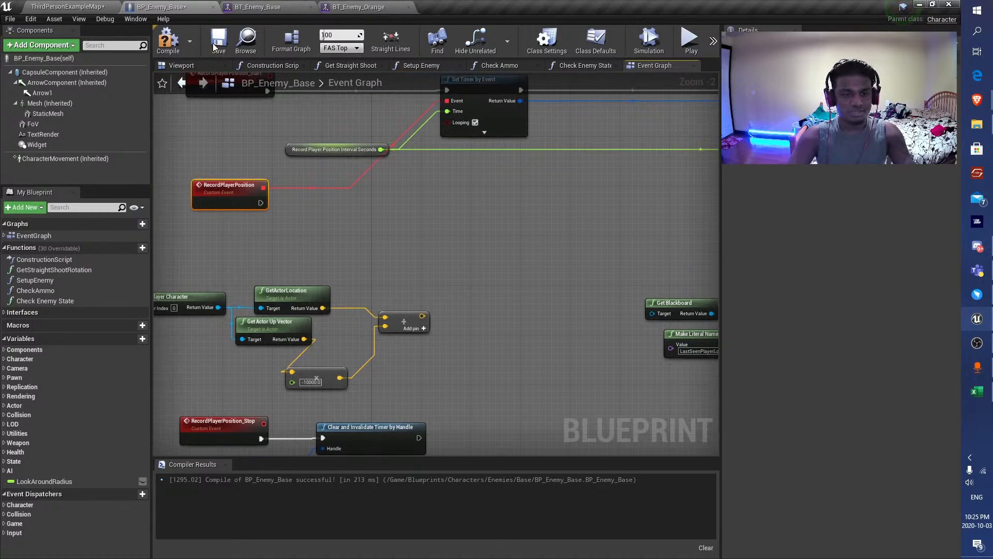
{"action": "right_click", "coordinate": [402, 227]}
{"action": "type", "text": "line trac"}
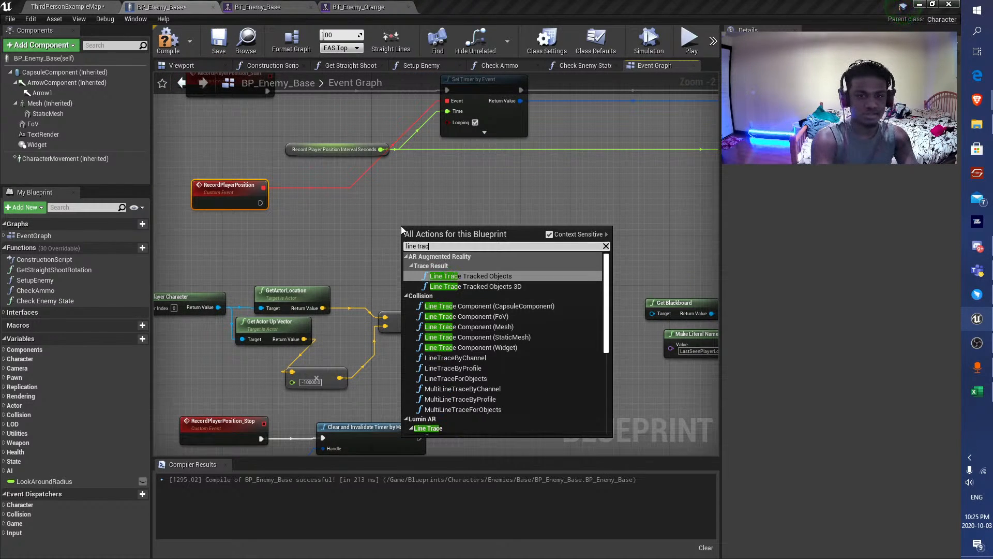
{"action": "type", "text": "e by channel"}
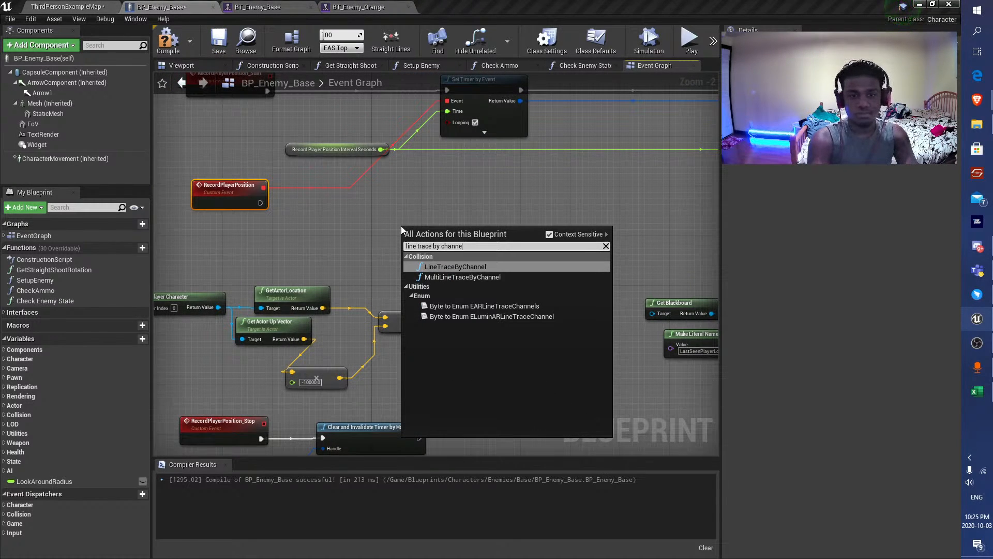
{"action": "key", "text": "Return"}
{"action": "left_click_drag", "start_coordinate": [403, 227], "coordinate": [433, 208]}
Wire LineTraceByChannel's execution from RecordPlayerPosition, Start from GetActorLocation and End from the vector sum, and compile and save.
{"action": "left_click_drag", "start_coordinate": [261, 203], "coordinate": [470, 200]}
{"action": "left_click_drag", "start_coordinate": [422, 316], "coordinate": [488, 229]}
{"action": "left_click_drag", "start_coordinate": [398, 285], "coordinate": [459, 234]}
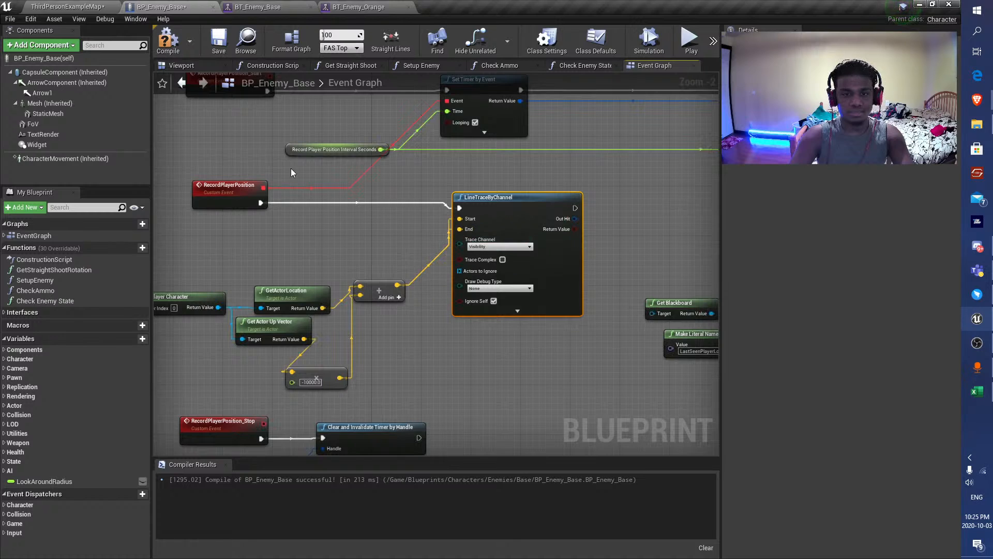
{"action": "left_click", "coordinate": [159, 49]}
{"action": "left_click_drag", "start_coordinate": [323, 308], "coordinate": [459, 218]}
{"action": "left_click_drag", "start_coordinate": [377, 293], "coordinate": [390, 325]}
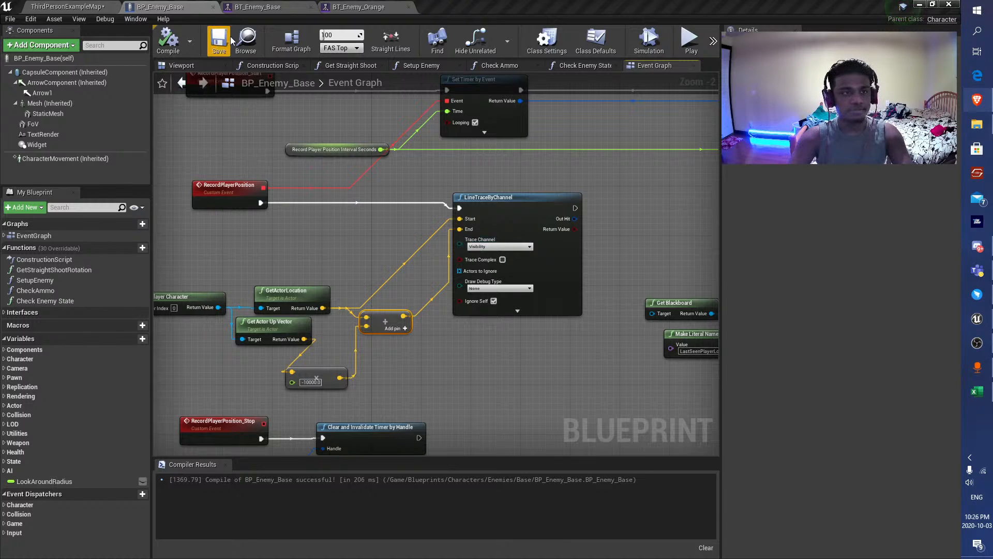
Add a Break Hit Result node fed by LineTraceByChannel's Out Hit and expand all its outputs.
{"action": "right_click_drag", "start_coordinate": [679, 248], "coordinate": [531, 248]}
{"action": "left_click_drag", "start_coordinate": [428, 217], "coordinate": [449, 256]}
{"action": "type", "text": "break"}
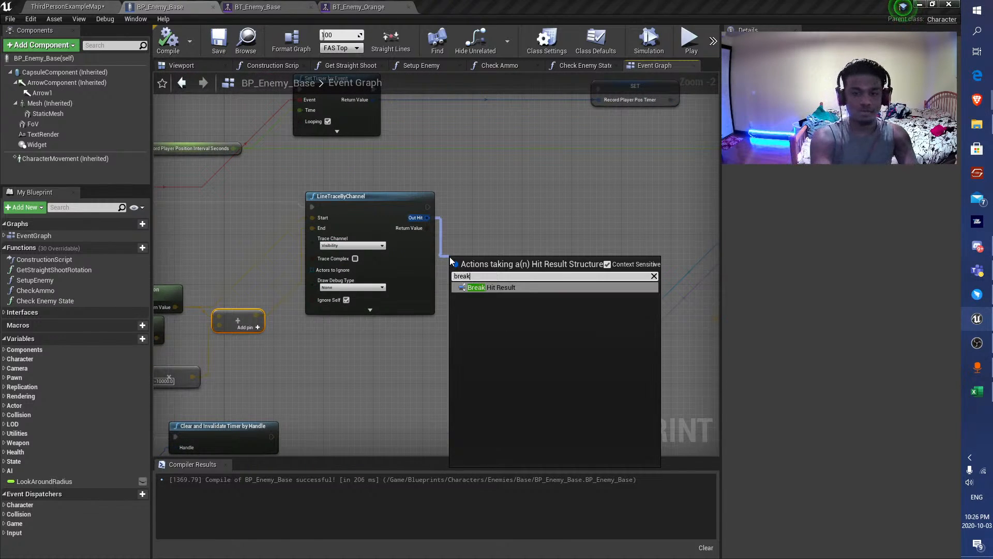
{"action": "key", "text": "Return"}
{"action": "left_click", "coordinate": [482, 287]}
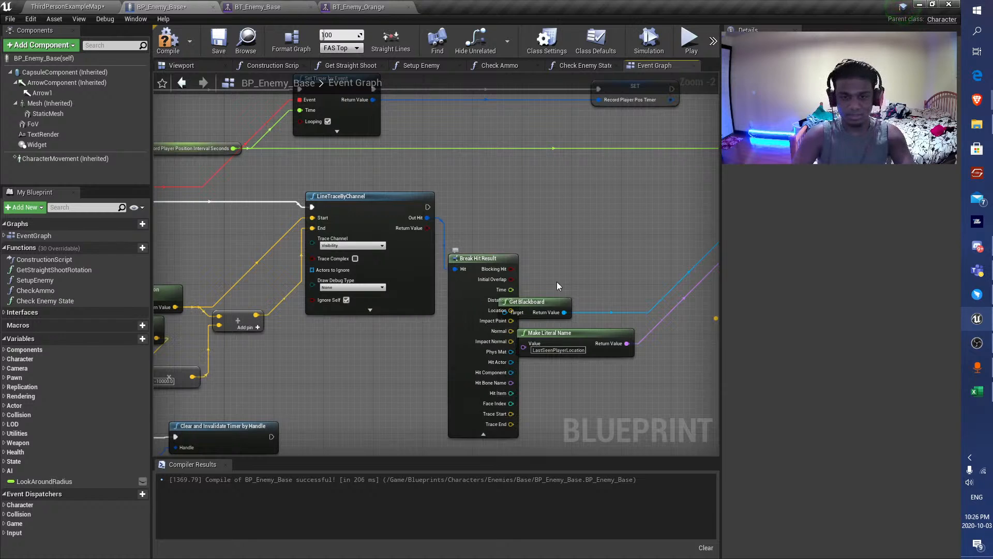
Move Get Blackboard clear of Break Hit Result and connect Impact Point to the reroute node feeding Set Value as Vector and Draw Debug Box.
{"action": "right_click_drag", "start_coordinate": [570, 318], "coordinate": [455, 305]}
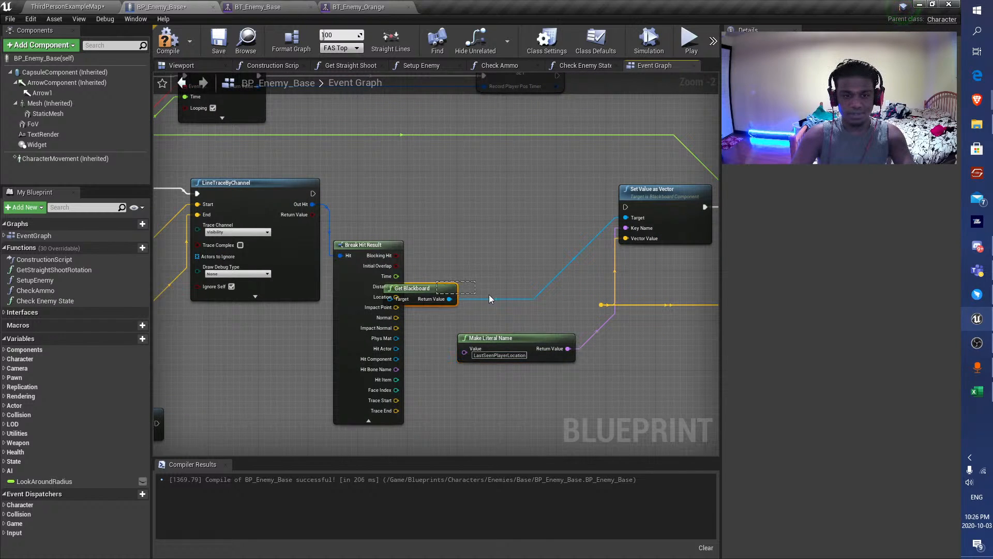
{"action": "left_click_drag", "start_coordinate": [434, 292], "coordinate": [513, 291]}
{"action": "right_click_drag", "start_coordinate": [468, 285], "coordinate": [310, 257]}
{"action": "left_click", "coordinate": [378, 256]}
{"action": "scroll", "coordinate": [309, 256], "scroll_direction": "down", "scroll_amount": 1}
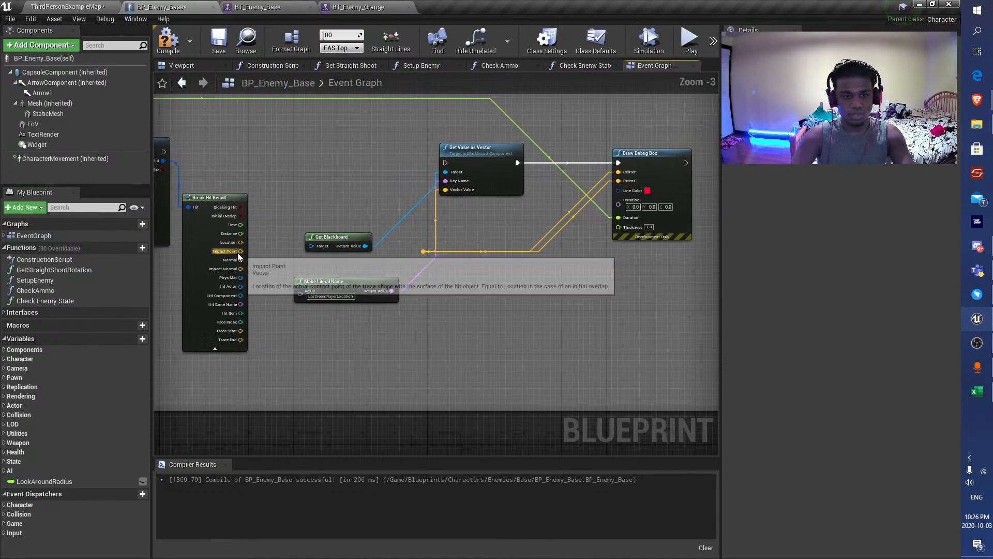
{"action": "left_click_drag", "start_coordinate": [240, 252], "coordinate": [423, 253]}
{"action": "right_click_drag", "start_coordinate": [381, 238], "coordinate": [365, 304]}
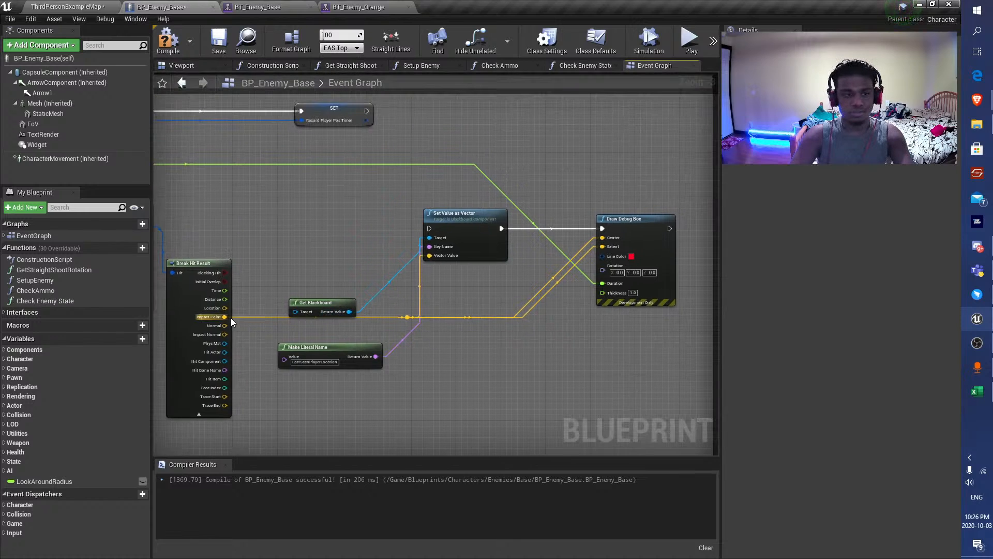
Connect LineTraceByChannel's execution output to Set Value as Vector, compile the blueprint, and check the Draw Debug Box inputs.
{"action": "right_click_drag", "start_coordinate": [218, 320], "coordinate": [242, 230]}
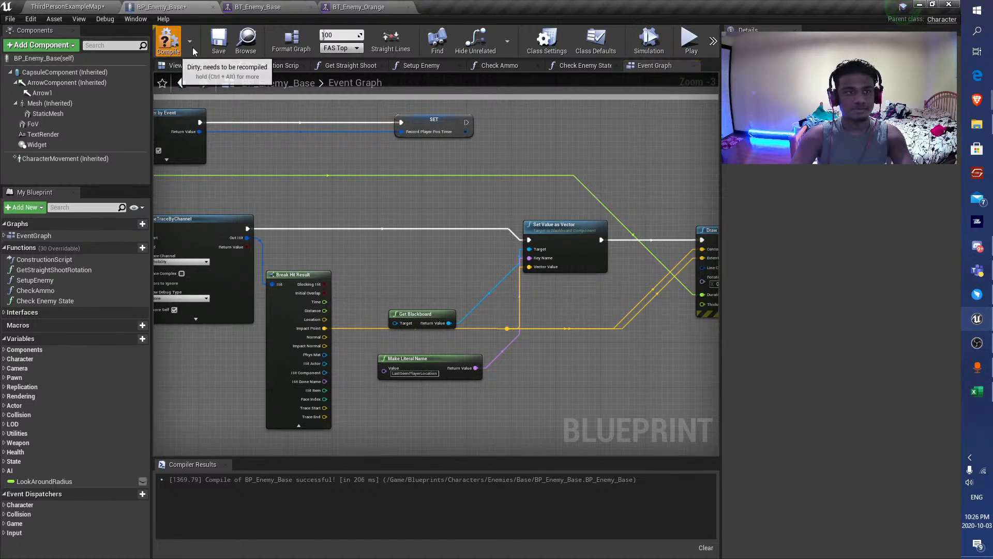
{"action": "scroll", "coordinate": [420, 202], "scroll_direction": "down", "scroll_amount": 2}
{"action": "right_click_drag", "start_coordinate": [631, 262], "coordinate": [514, 273]}
{"action": "scroll", "coordinate": [515, 273], "scroll_direction": "up", "scroll_amount": 5}
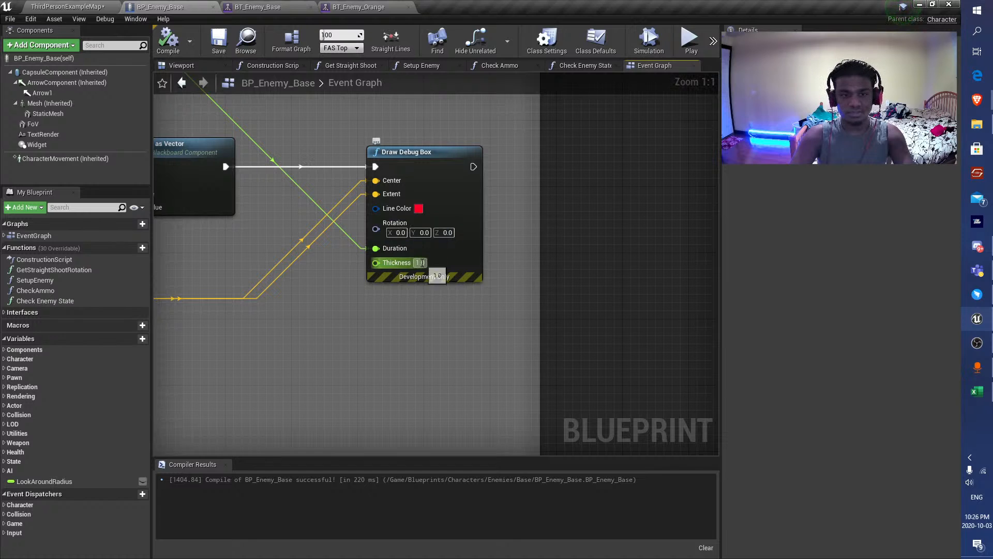
{"action": "scroll", "coordinate": [412, 263], "scroll_direction": "down", "scroll_amount": 3}
{"action": "right_click_drag", "start_coordinate": [282, 239], "coordinate": [337, 286]}
Playtest ThirdPersonExampleMap full screen, moving the player around the orange enemy to check the recorded position debug boxes.
{"action": "left_click", "coordinate": [98, 7]}
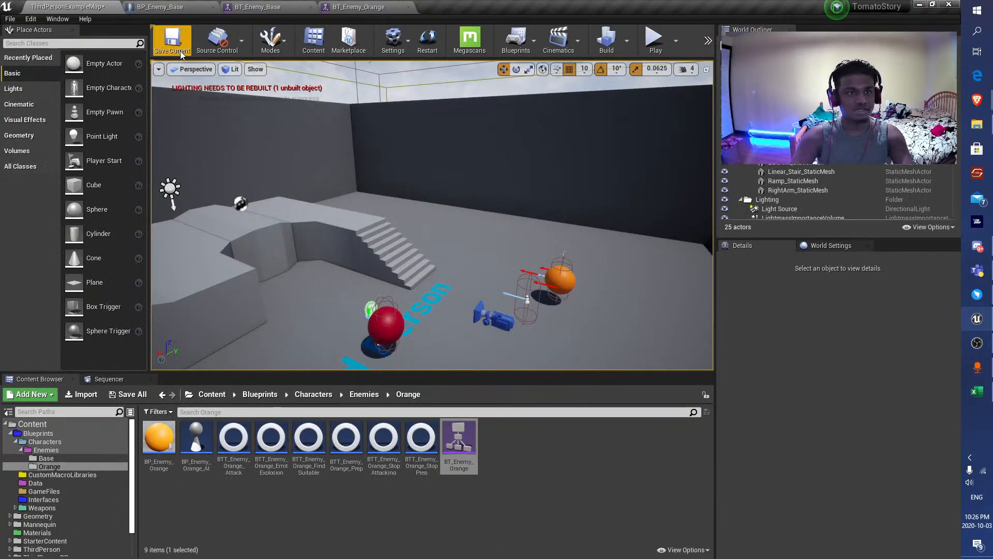
{"action": "left_click", "coordinate": [656, 42]}
{"action": "key", "text": "F11"}
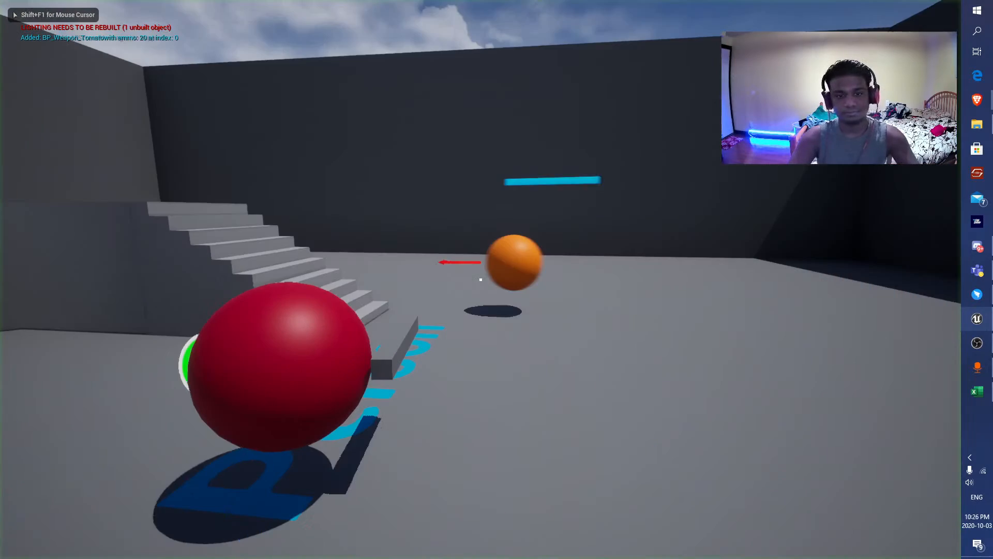
{"action": "key", "text": "s"}
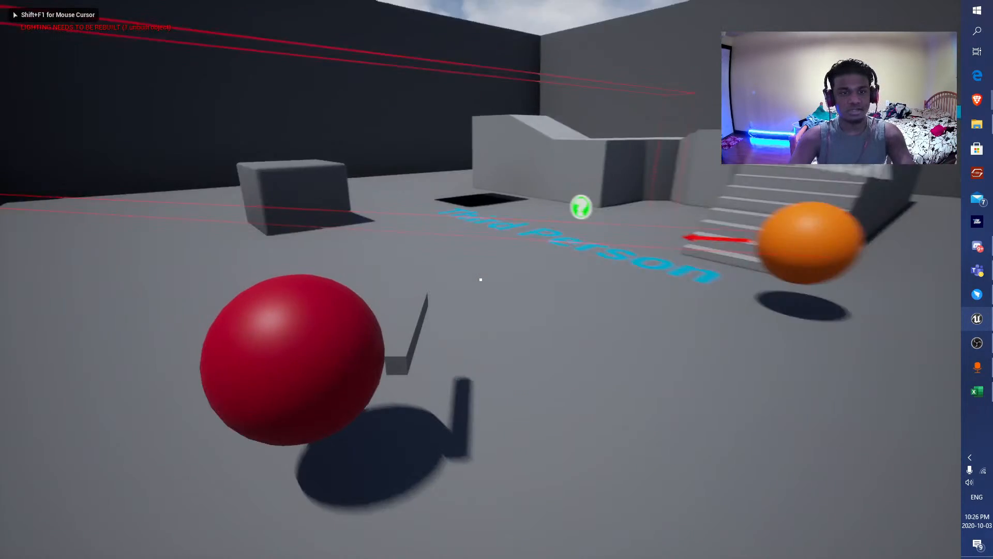
{"action": "key", "text": "d"}
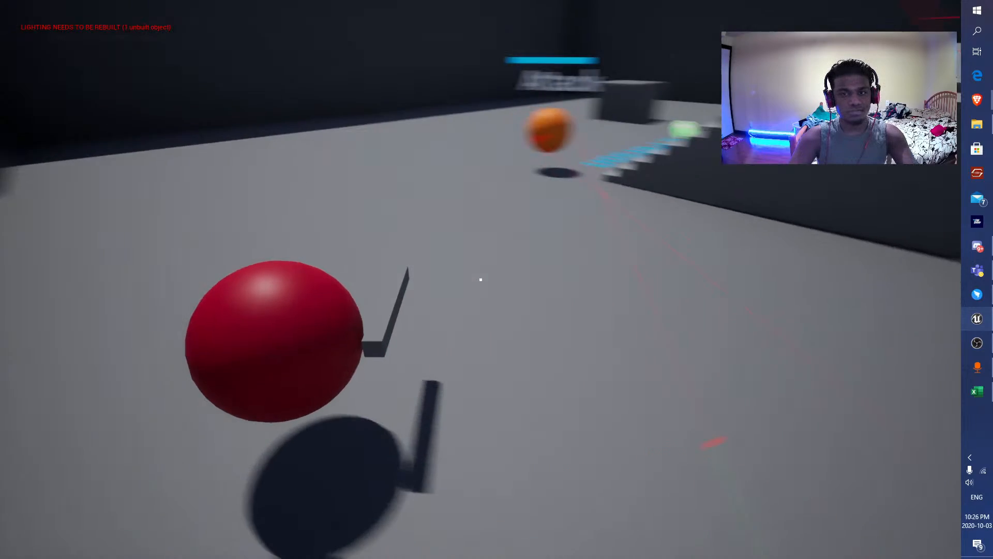
{"action": "key", "text": "Escape"}
{"action": "key", "text": "F11"}
{"action": "left_click", "coordinate": [160, 6]}
{"action": "left_click", "coordinate": [363, 6]}
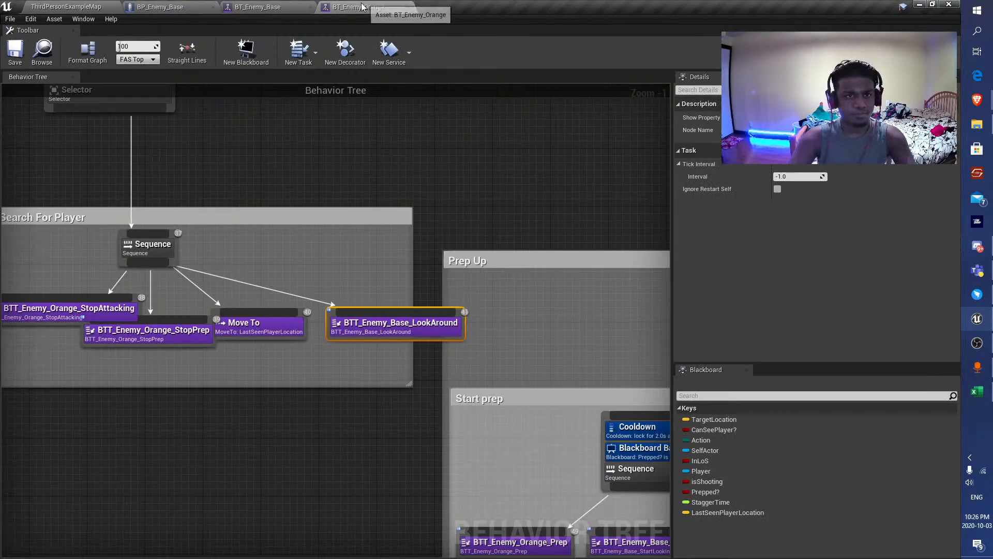
{"action": "scroll", "coordinate": [317, 214], "scroll_direction": "down", "scroll_amount": 3}
{"action": "left_click", "coordinate": [261, 6]}
Set LineTraceByChannel's Draw Debug Type to For Duration in BP_Enemy_Base, expand its advanced options, and compile and save.
{"action": "left_click", "coordinate": [174, 7]}
{"action": "scroll", "coordinate": [343, 232], "scroll_direction": "up", "scroll_amount": 3}
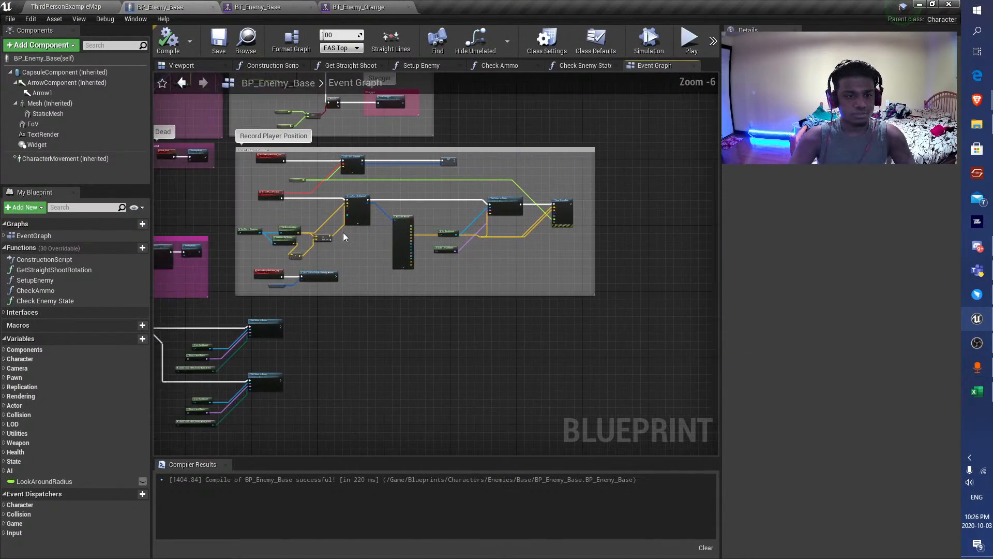
{"action": "left_click", "coordinate": [396, 236]}
{"action": "left_click", "coordinate": [405, 217]}
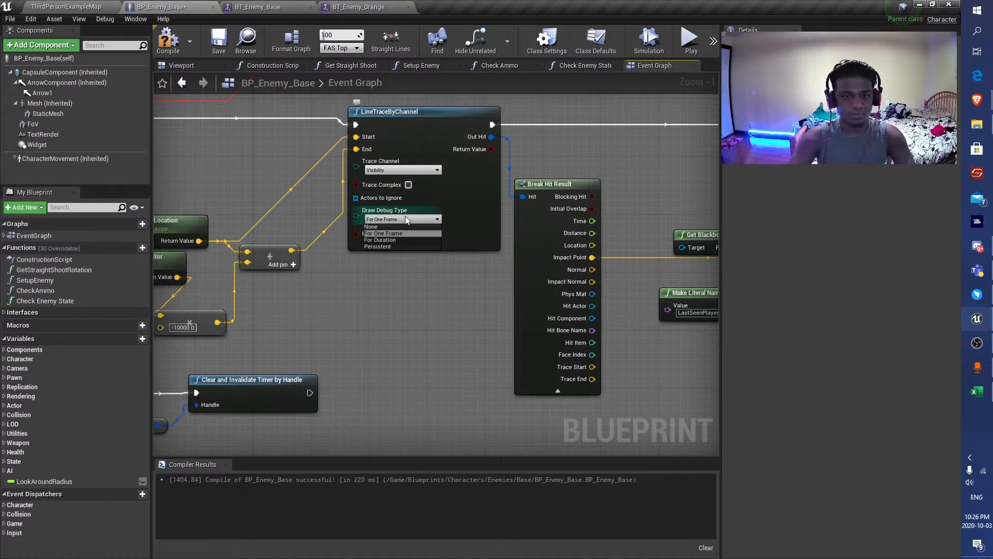
{"action": "left_click", "coordinate": [396, 239]}
{"action": "left_click", "coordinate": [424, 246]}
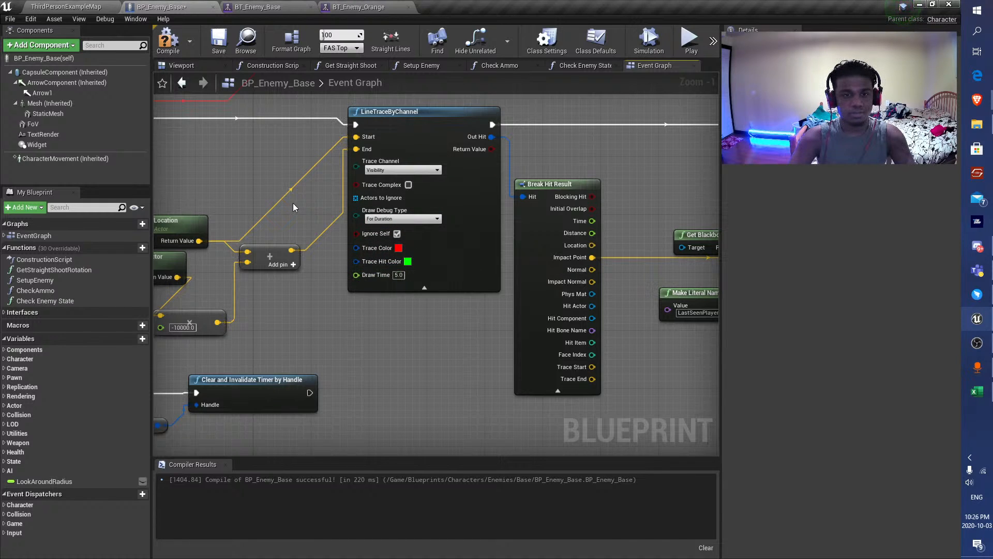
{"action": "left_click", "coordinate": [219, 43]}
Follow the RecordPlayerPosition chain from LineTraceByChannel through Set Value as Vector and check the Draw Debug Box inputs.
{"action": "scroll", "coordinate": [289, 282], "scroll_direction": "down", "scroll_amount": 3}
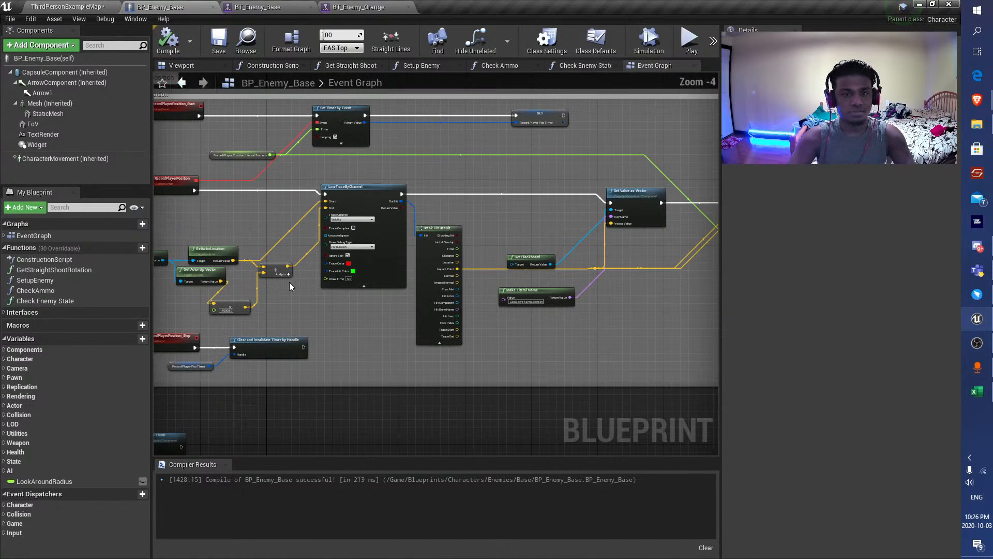
{"action": "right_click_drag", "start_coordinate": [578, 328], "coordinate": [464, 330]}
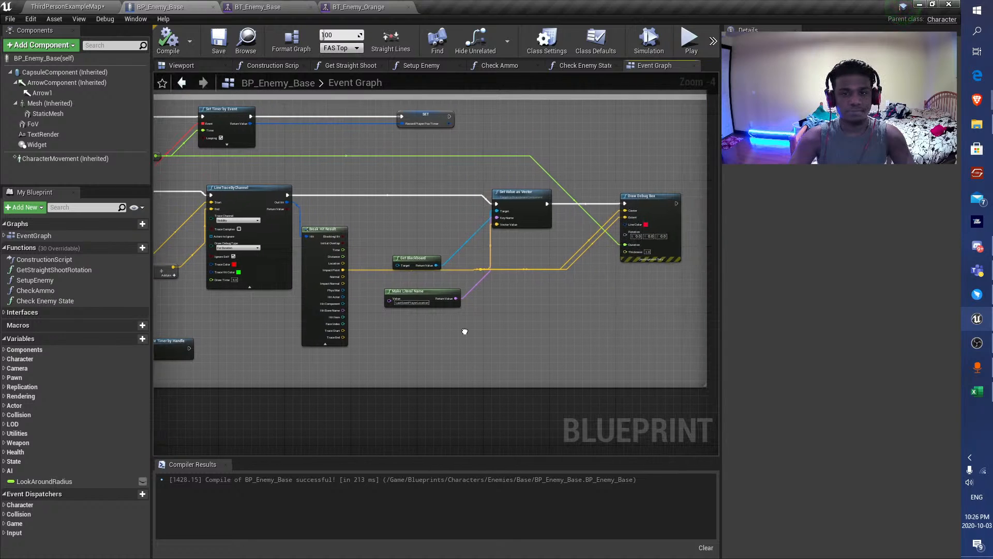
{"action": "scroll", "coordinate": [459, 274], "scroll_direction": "up", "scroll_amount": 3}
{"action": "mouse_move", "coordinate": [563, 279]}
{"action": "right_mouse_down"}
{"action": "mouse_move", "coordinate": [367, 294]}
{"action": "mouse_move", "coordinate": [670, 313]}
{"action": "mouse_move", "coordinate": [605, 324]}
{"action": "mouse_move", "coordinate": [299, 320]}
{"action": "right_mouse_up"}
{"action": "scroll", "coordinate": [616, 310], "scroll_direction": "down", "scroll_amount": 3}
{"action": "scroll", "coordinate": [430, 272], "scroll_direction": "up", "scroll_amount": 4}
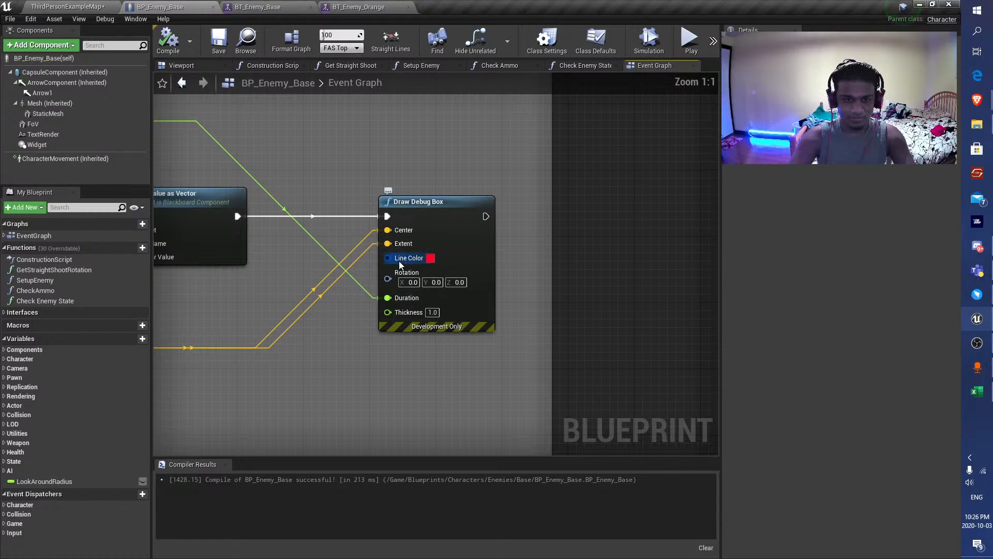
{"action": "scroll", "coordinate": [374, 302], "scroll_direction": "down", "scroll_amount": 4}
Playtest ThirdPersonExampleMap in the viewport, moving the player around the orange enemy to check the trace and search debug drawings.
{"action": "left_click", "coordinate": [690, 39]}
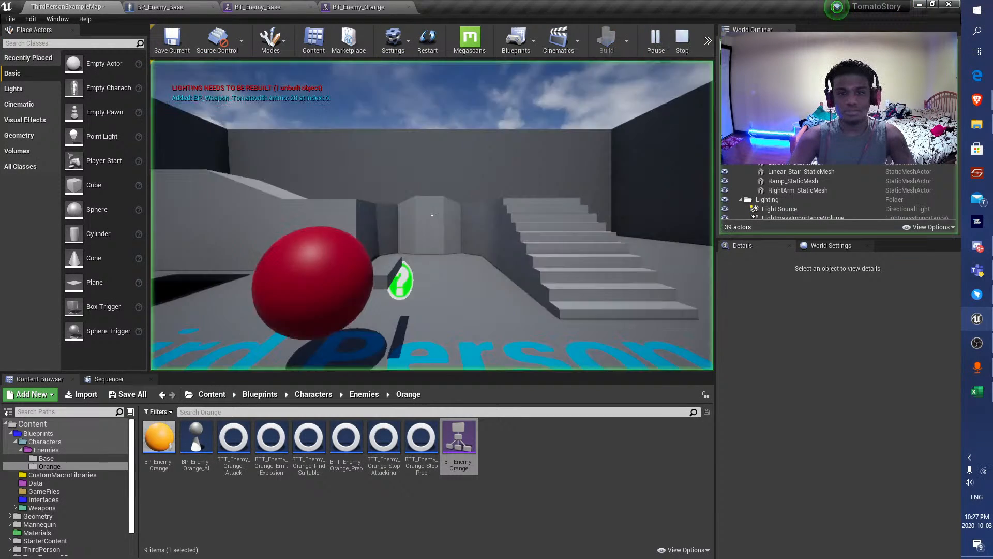
{"action": "key", "text": "s"}
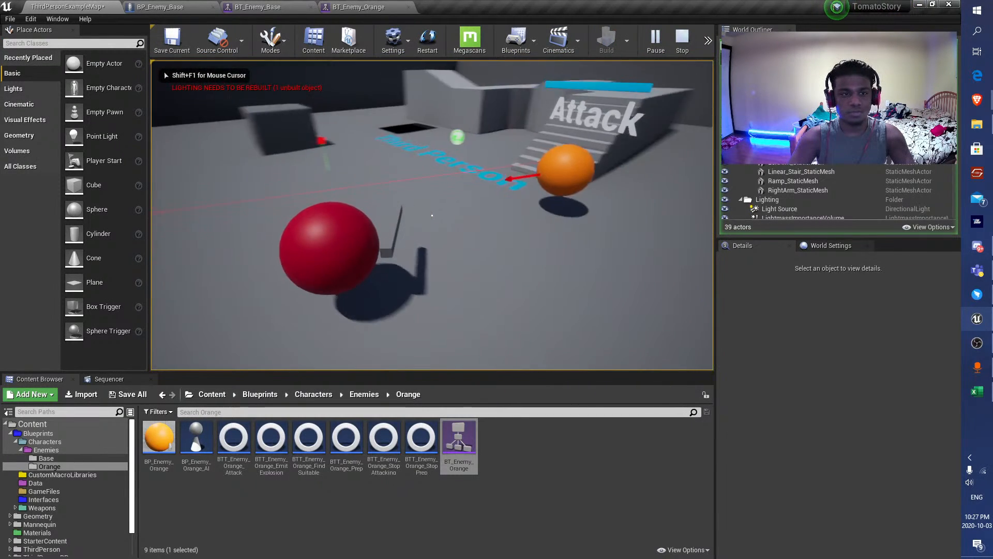
{"action": "key", "text": "s"}
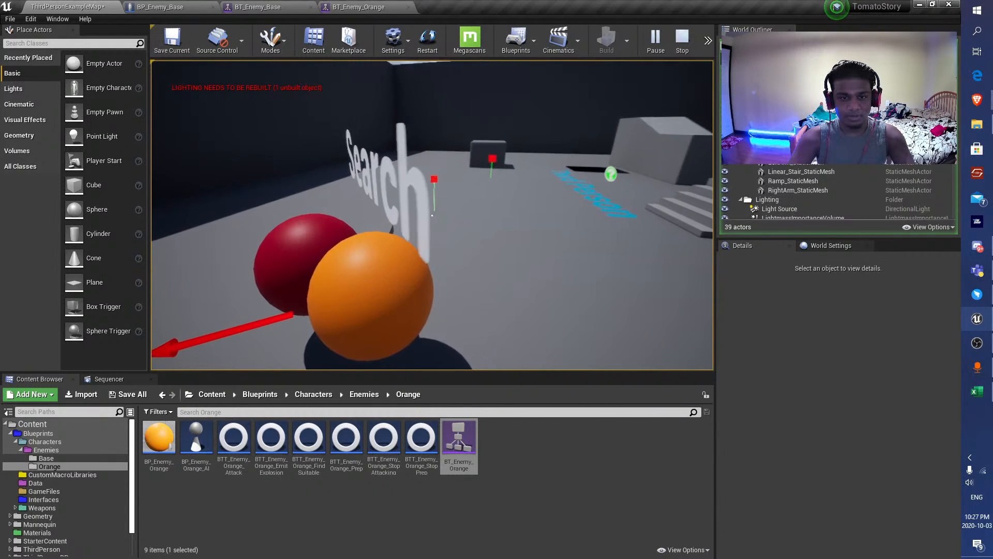
{"action": "key", "text": "s"}
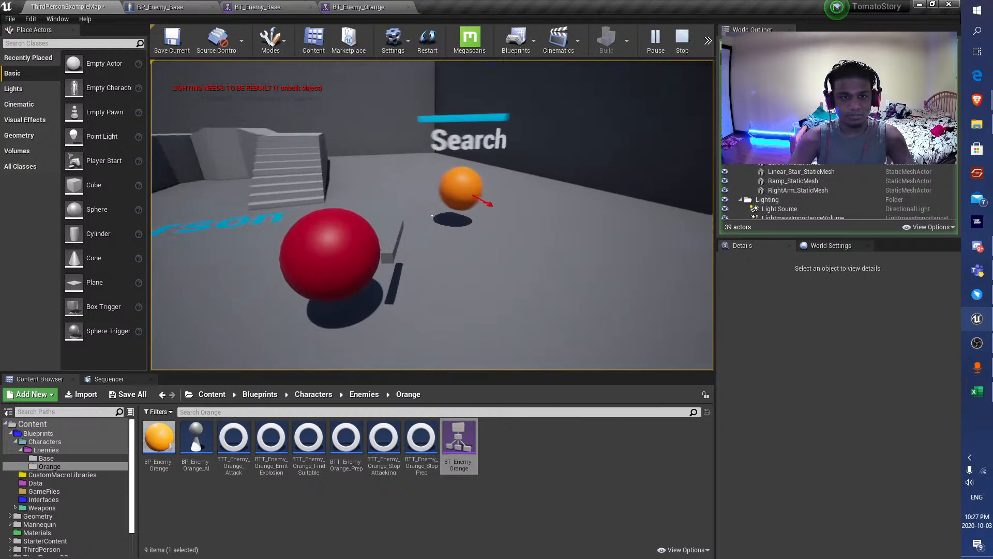
{"action": "key", "text": "a"}
{"action": "key", "text": "d"}
{"action": "key", "text": "a"}
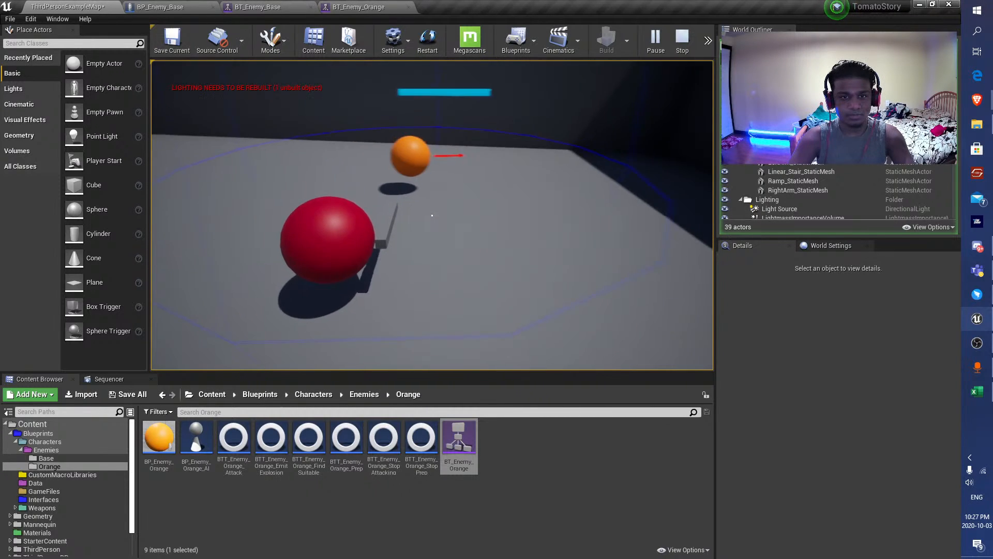
{"action": "key", "text": "d"}
{"action": "key", "text": "a"}
{"action": "key", "text": "d"}
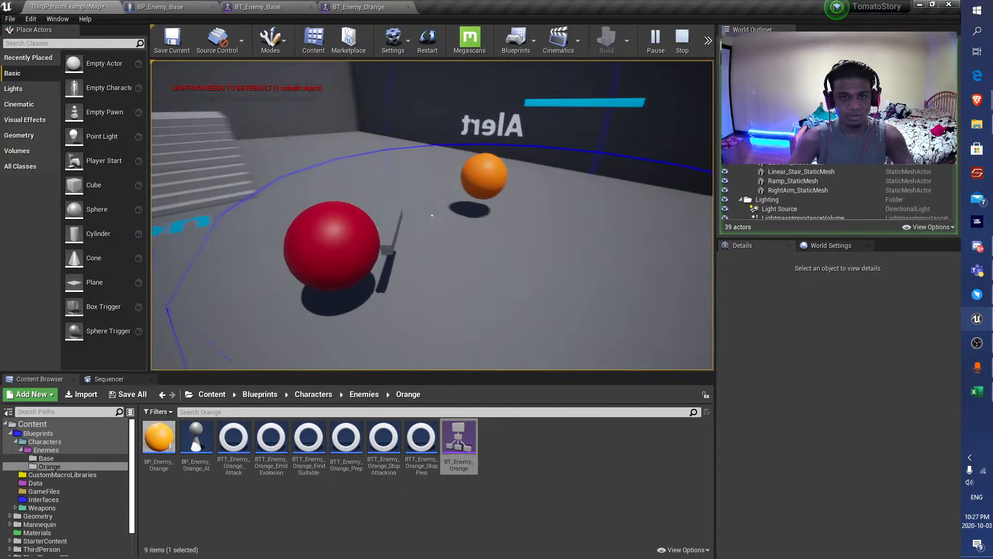
{"action": "key", "text": "a"}
{"action": "key", "text": "d"}
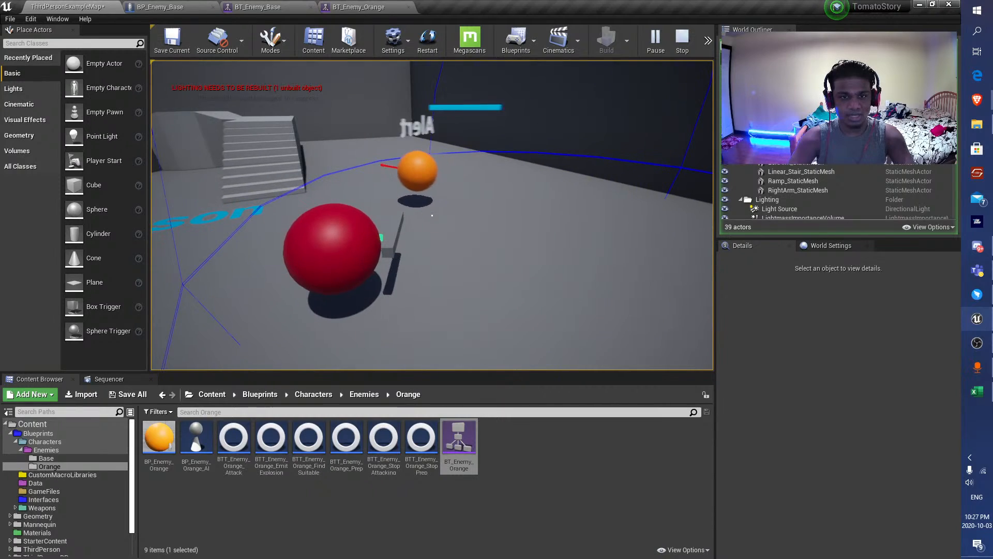
Review LineTraceByChannel's trace channel and ignore options in BP_Enemy_Base, and delete the node.
{"action": "left_click", "coordinate": [197, 7]}
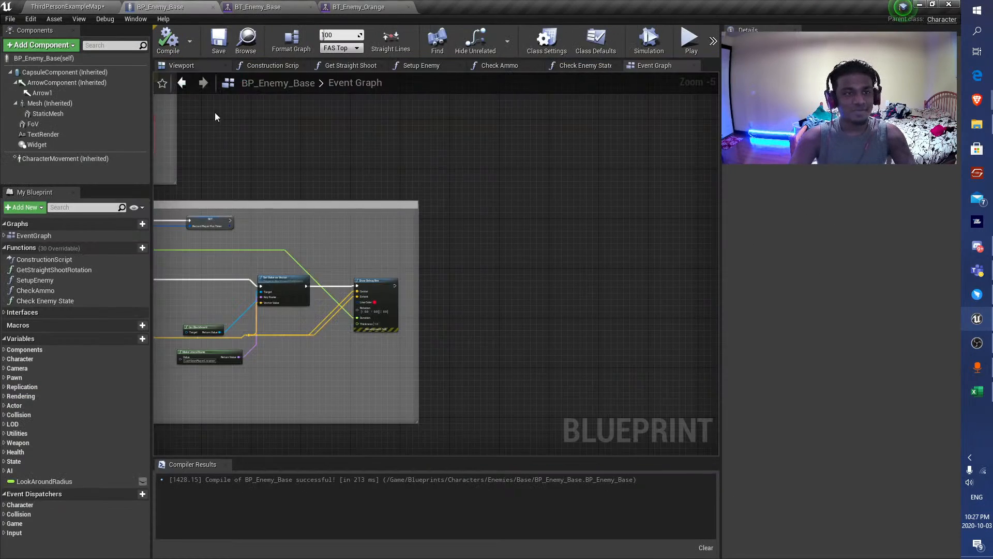
{"action": "scroll", "coordinate": [228, 214], "scroll_direction": "up", "scroll_amount": 5}
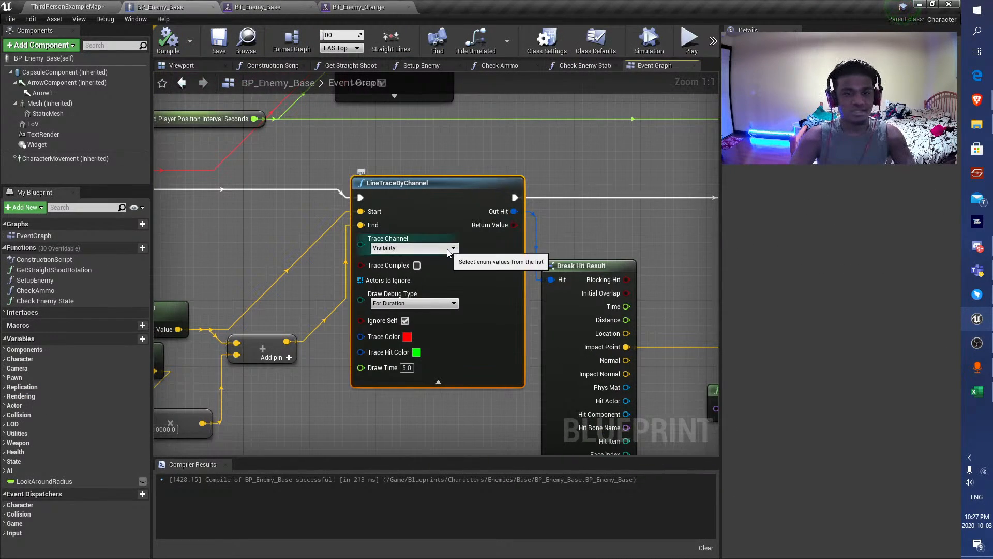
{"action": "scroll", "coordinate": [404, 286], "scroll_direction": "down", "scroll_amount": 2}
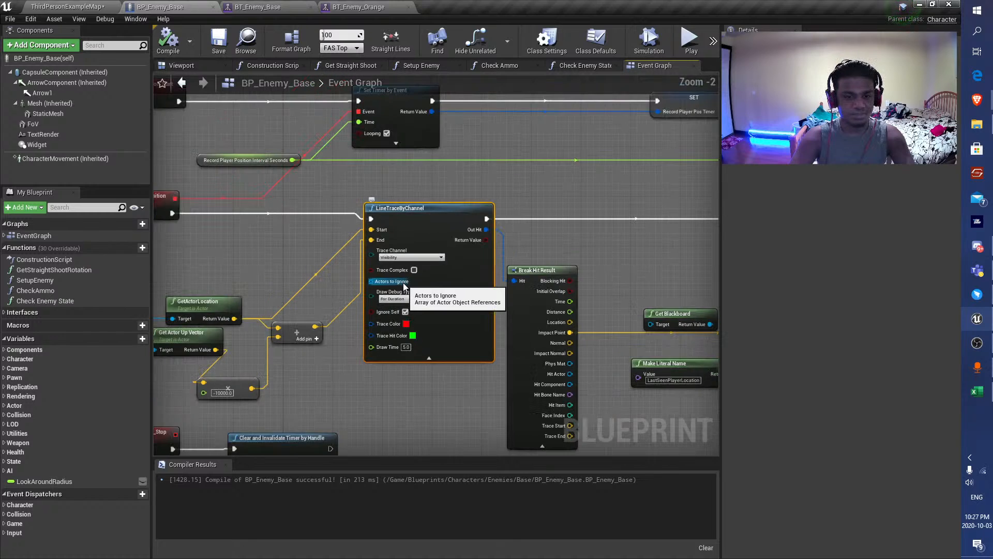
{"action": "left_click", "coordinate": [409, 257]}
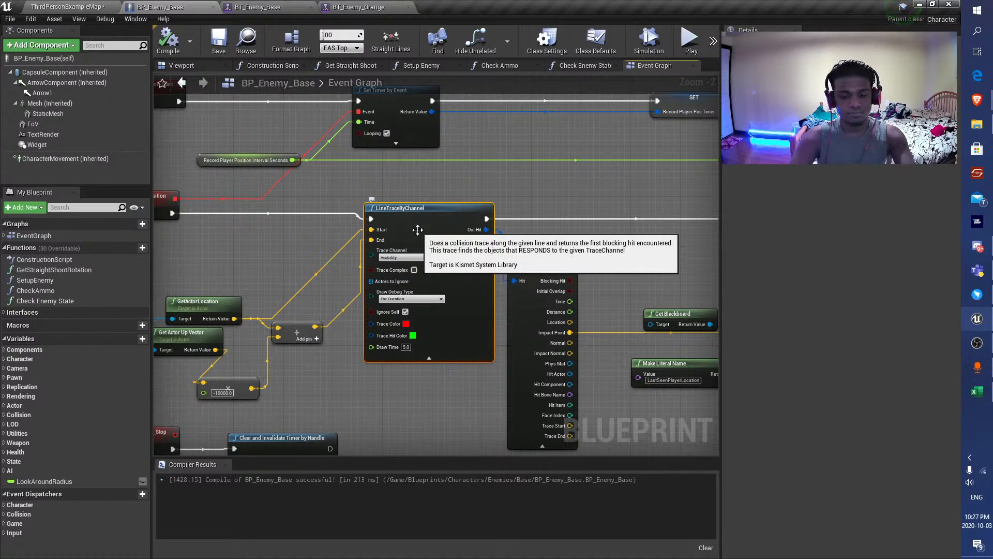
{"action": "key", "text": "Delete"}
Add a LineTraceForObjects node where the deleted line trace was in the Event Graph.
{"action": "right_click", "coordinate": [334, 216]}
{"action": "type", "text": "line trace by obj"}
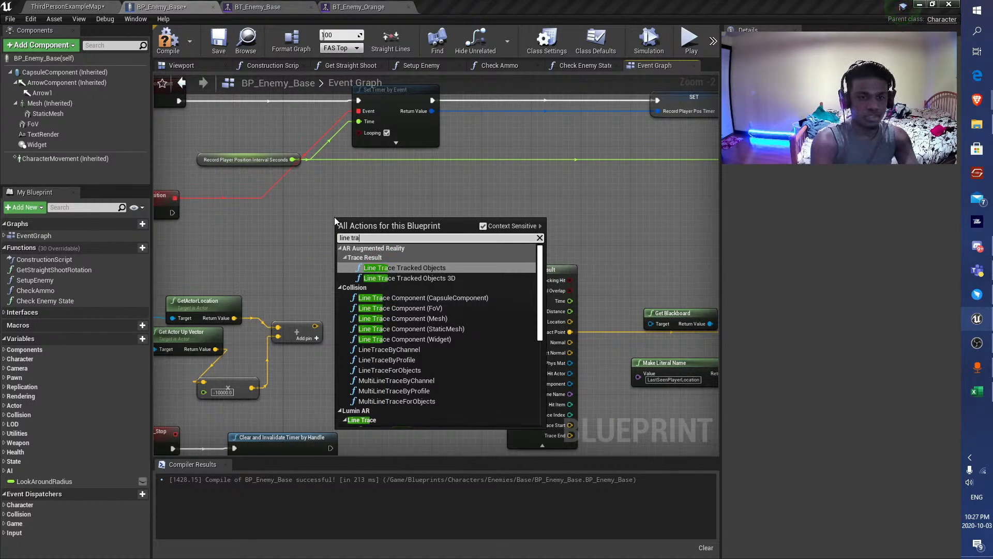
{"action": "key", "text": "BackSpace"}
{"action": "key", "text": "BackSpace"}
{"action": "key", "text": "BackSpace"}
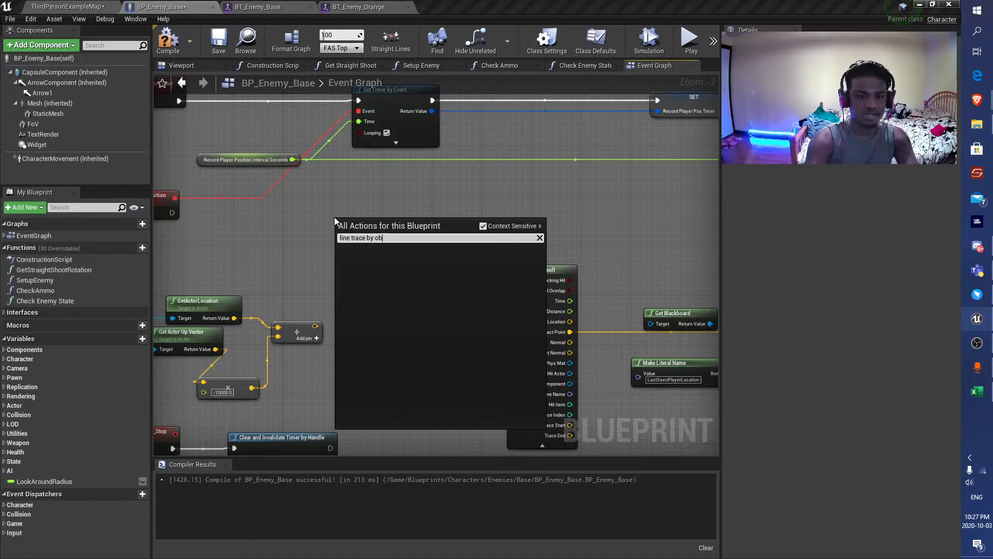
{"action": "key", "text": "BackSpace"}
{"action": "key", "text": "BackSpace"}
{"action": "key", "text": "BackSpace"}
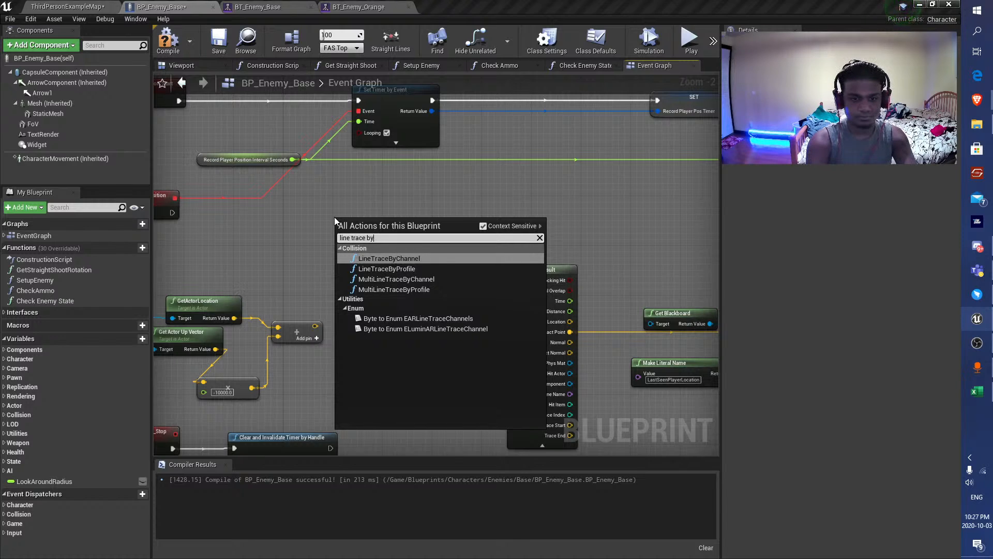
{"action": "type", "text": "fir"}
{"action": "key", "text": "BackSpace"}
{"action": "key", "text": "BackSpace"}
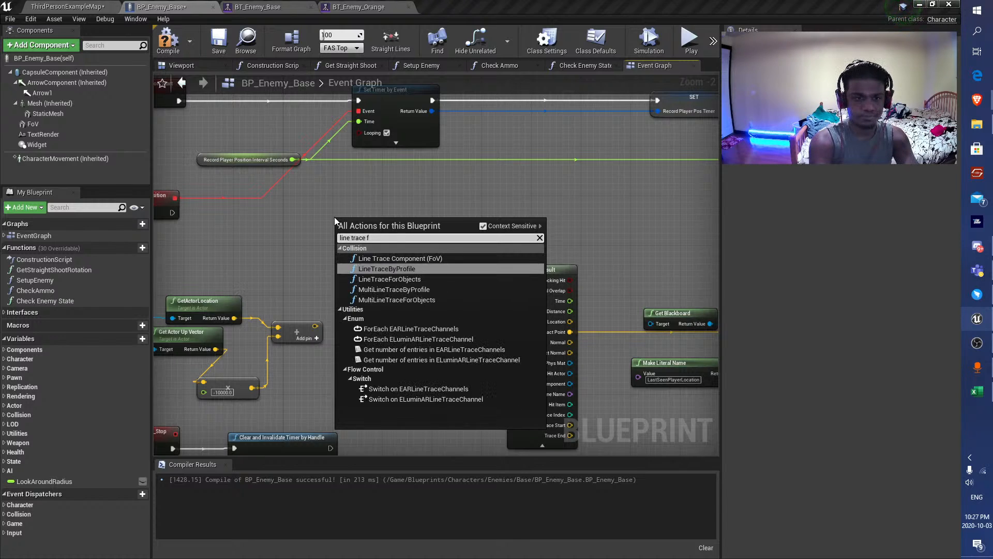
{"action": "key", "text": "Down"}
{"action": "key", "text": "Return"}
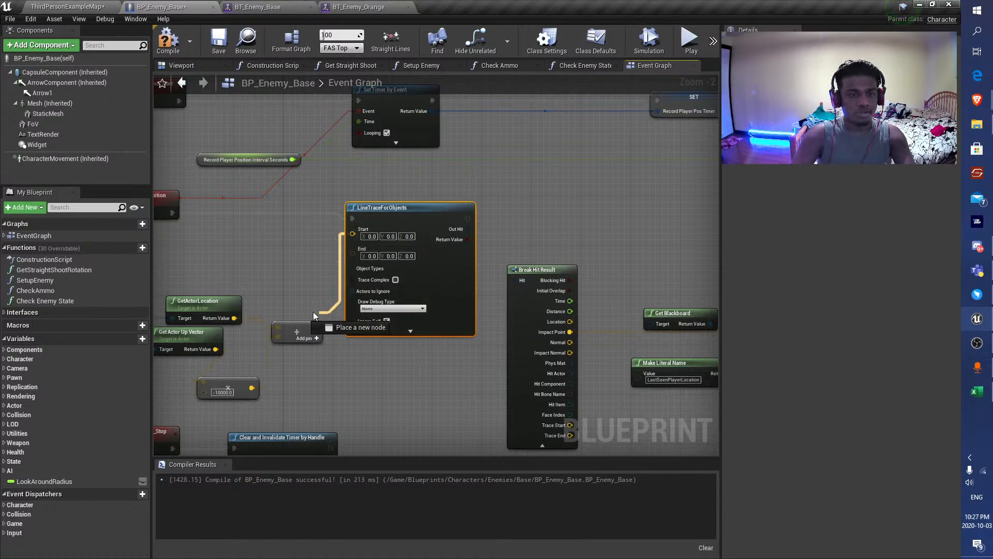
Wire LineTraceForObjects to RecordPlayerPosition, the player location and the summed end point, and feed Object Types from a WorldStatic Make Array.
{"action": "left_click_drag", "start_coordinate": [251, 302], "coordinate": [360, 288]}
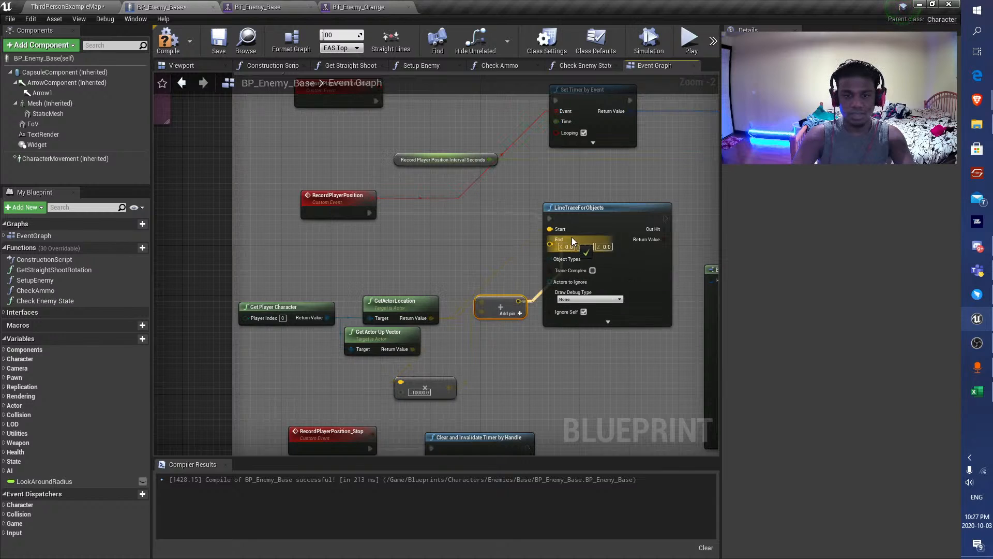
{"action": "mouse_move", "coordinate": [524, 343]}
{"action": "left_mouse_down"}
{"action": "mouse_move", "coordinate": [489, 353]}
{"action": "mouse_move", "coordinate": [518, 356]}
{"action": "left_mouse_up"}
{"action": "type", "text": "make"}
{"action": "key", "text": "Return"}
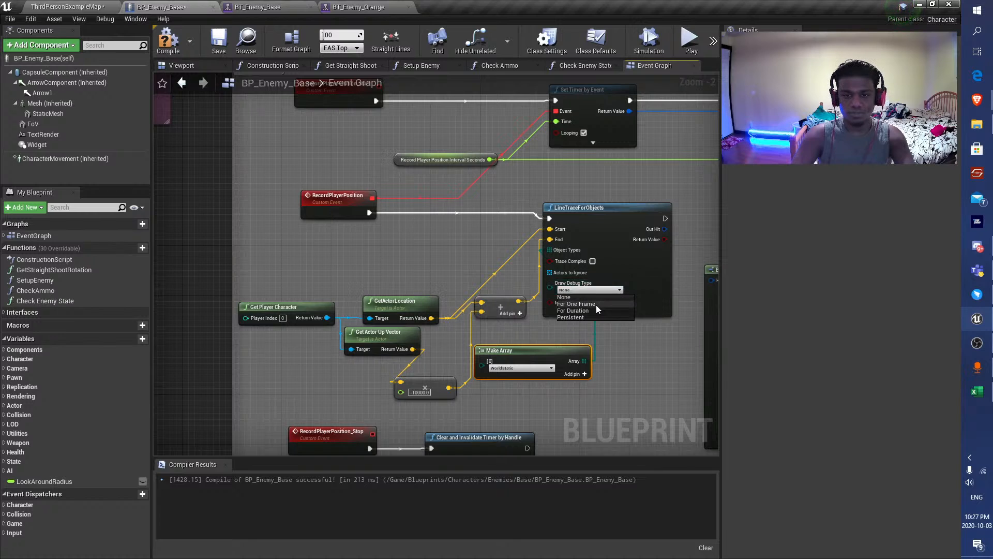
Set LineTraceForObjects' Draw Debug Type to For Duration and compile the blueprint.
{"action": "left_click", "coordinate": [595, 310]}
{"action": "right_click_drag", "start_coordinate": [661, 311], "coordinate": [440, 273]}
{"action": "left_click", "coordinate": [165, 19]}
{"action": "left_click", "coordinate": [494, 2]}
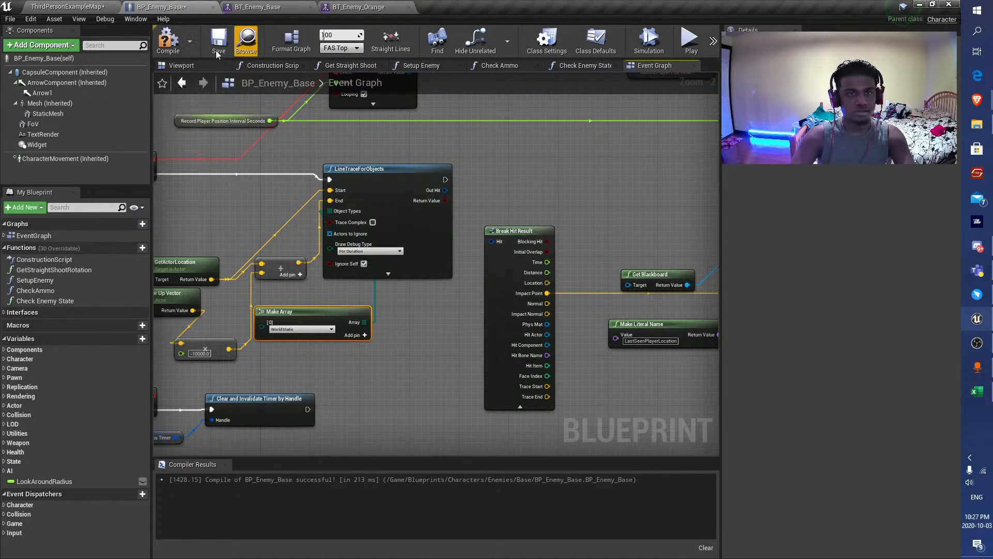
{"action": "left_click", "coordinate": [167, 40]}
Playtest ThirdPersonExampleMap full screen, leading the orange enemy around the walls and ramp to check the object trace and search behaviour.
{"action": "left_click", "coordinate": [68, 7]}
{"action": "left_click", "coordinate": [655, 48]}
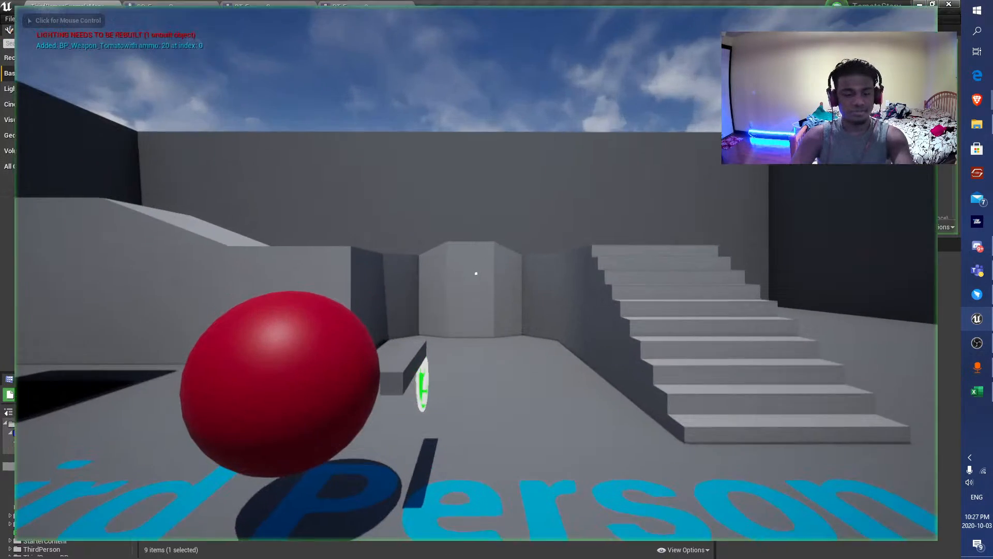
{"action": "key", "text": "d"}
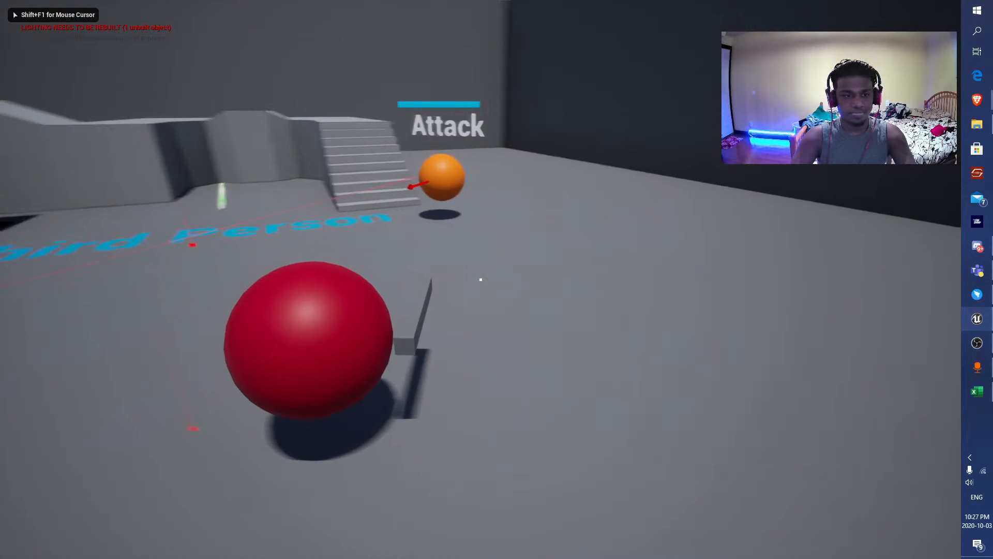
{"action": "key", "text": "w"}
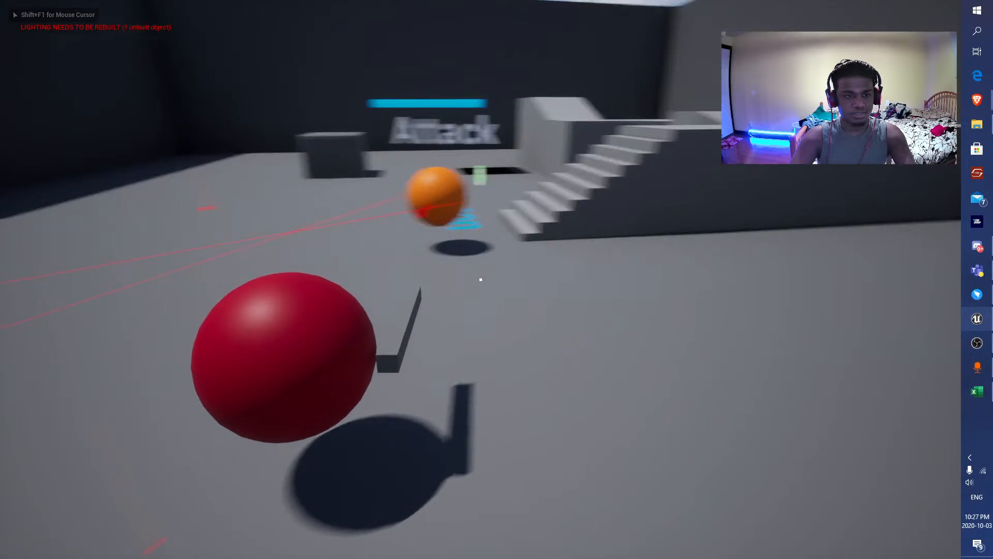
{"action": "key", "text": "w"}
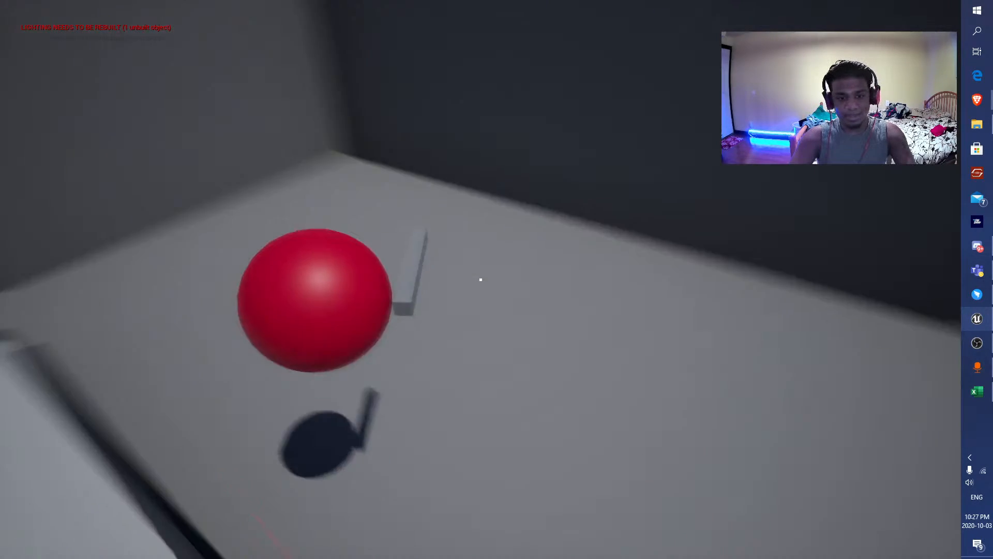
{"action": "key", "text": "s"}
{"action": "key", "text": "s"}
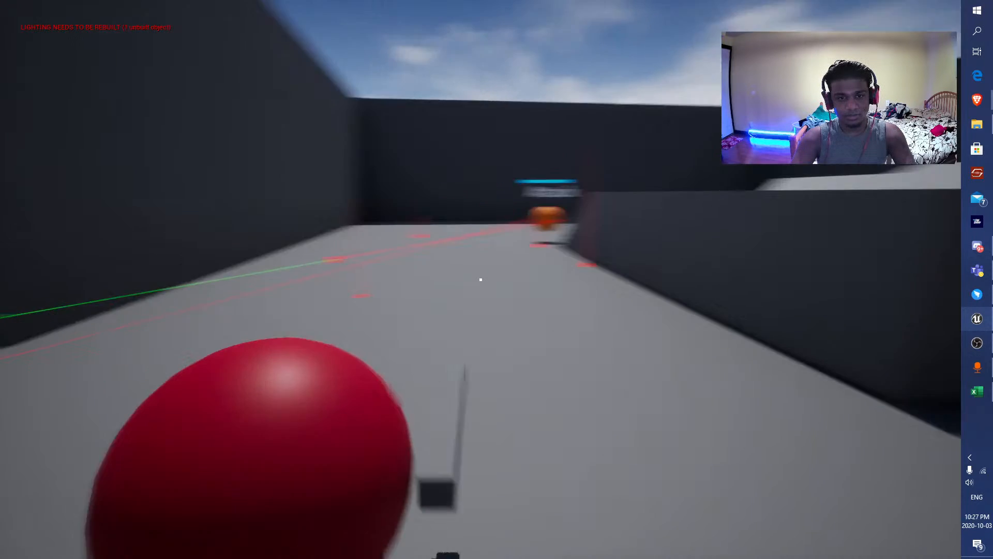
{"action": "key", "text": "s"}
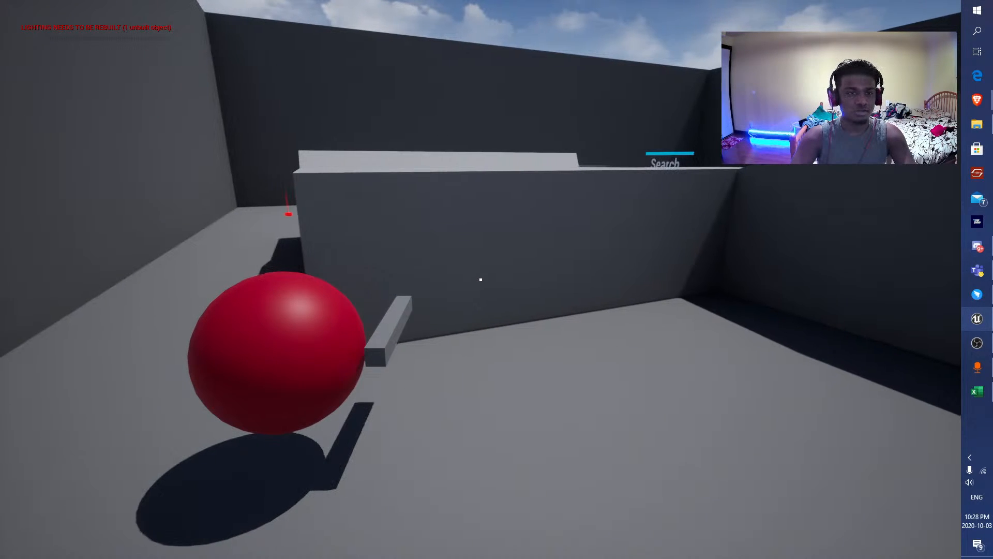
{"action": "key", "text": "a"}
{"action": "key", "text": "space"}
{"action": "key", "text": "d"}
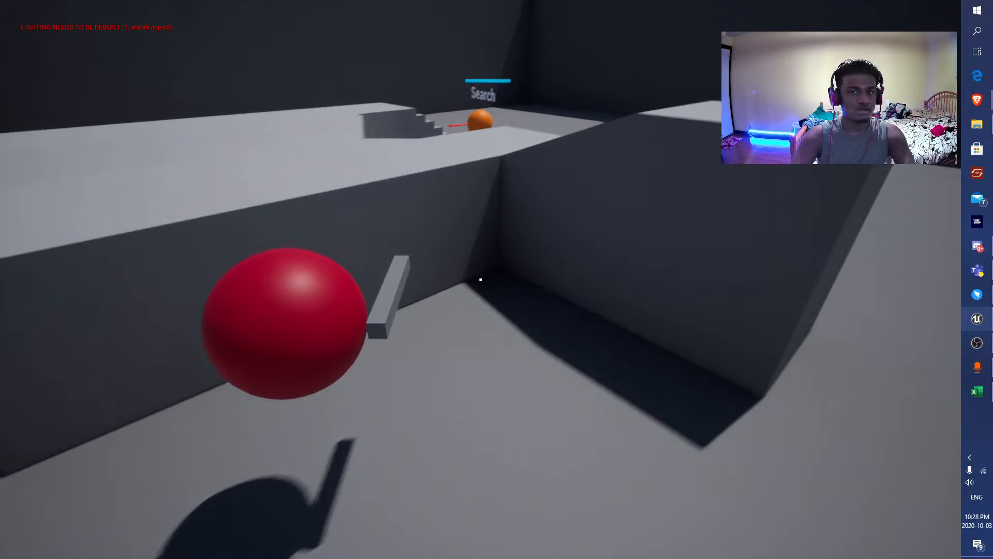
{"action": "key", "text": "s"}
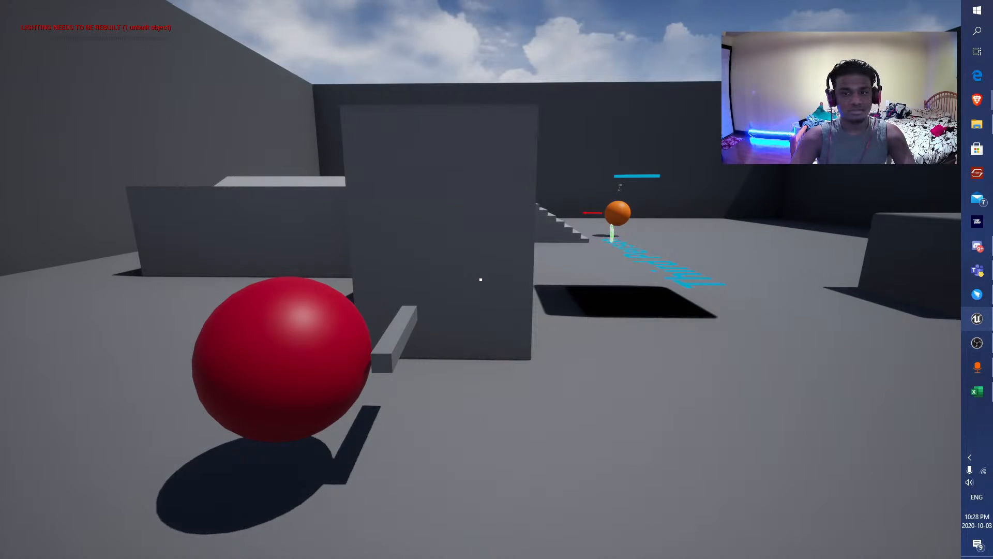
{"action": "key", "text": "Escape"}
Save the ThirdPersonExampleMap level and its BuiltData, and return to the BP_Enemy_Base graph.
{"action": "key", "text": "ctrl+shift+s"}
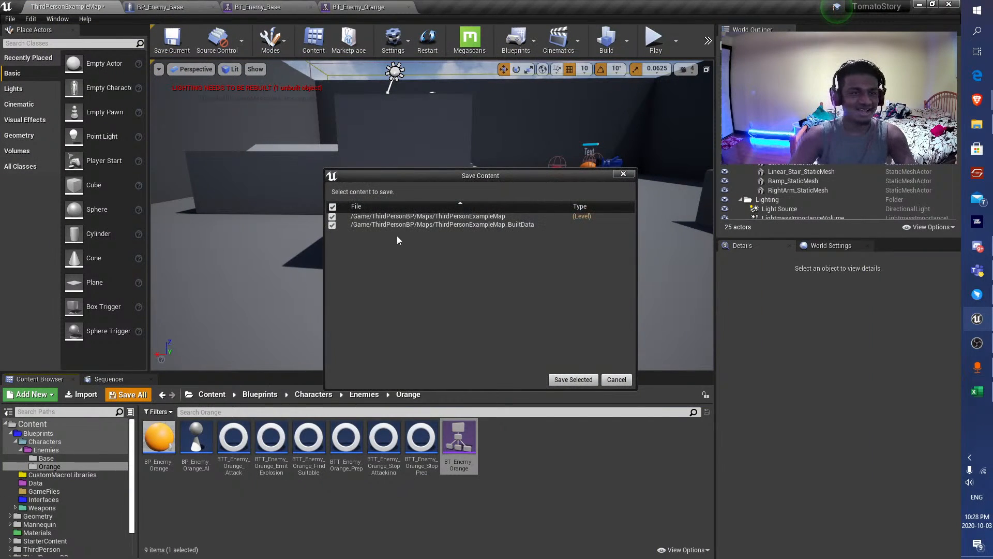
{"action": "left_click", "coordinate": [575, 381]}
{"action": "left_click", "coordinate": [178, 8]}
{"action": "left_click", "coordinate": [283, 7]}
{"action": "left_click", "coordinate": [191, 8]}
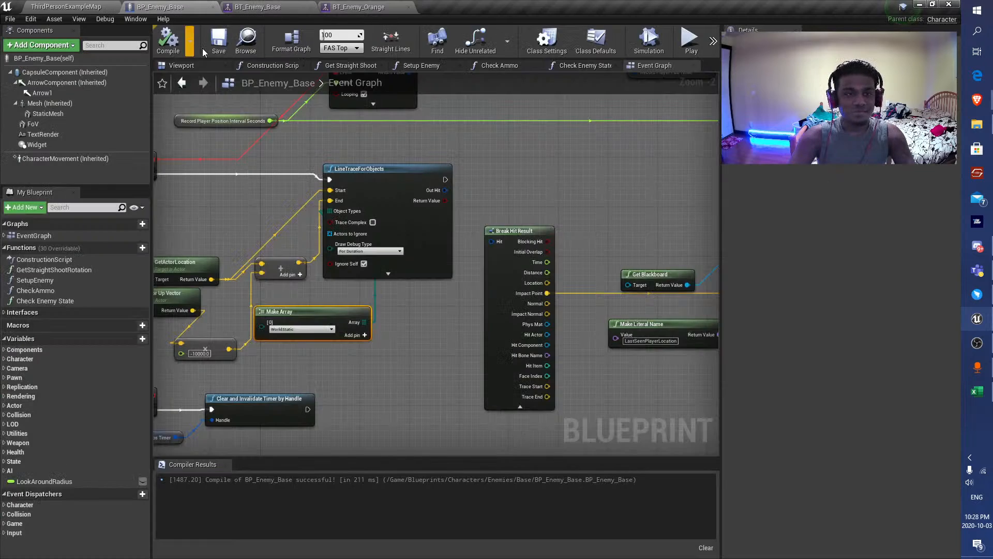
Connect LineTraceForObjects' execution output to Set Value as Vector and Out Hit to Break Hit Result, and compile.
{"action": "scroll", "coordinate": [341, 266], "scroll_direction": "down", "scroll_amount": 2}
{"action": "right_click_drag", "start_coordinate": [376, 268], "coordinate": [244, 266]}
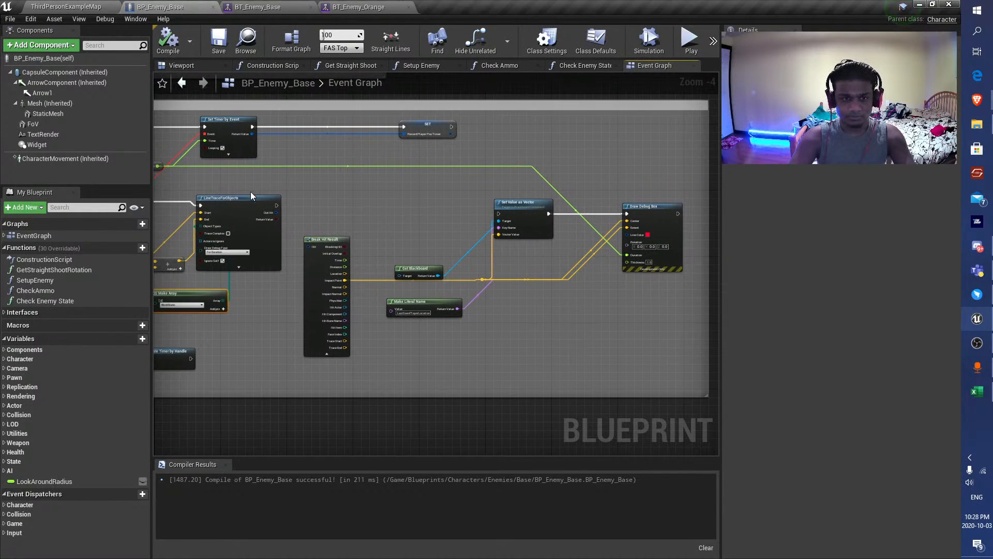
{"action": "left_click", "coordinate": [168, 48]}
{"action": "scroll", "coordinate": [382, 160], "scroll_direction": "up", "scroll_amount": 3}
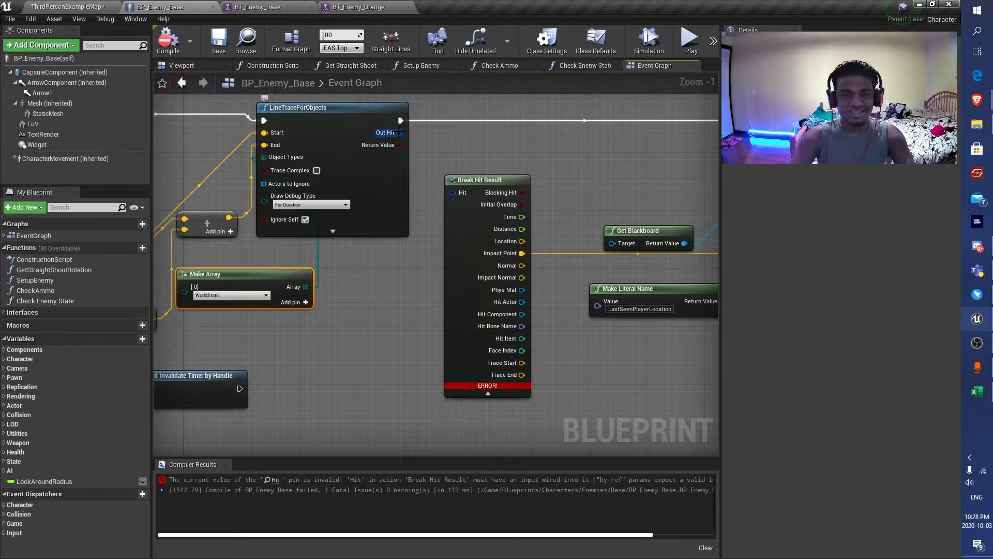
{"action": "scroll", "coordinate": [405, 130], "scroll_direction": "down", "scroll_amount": 6}
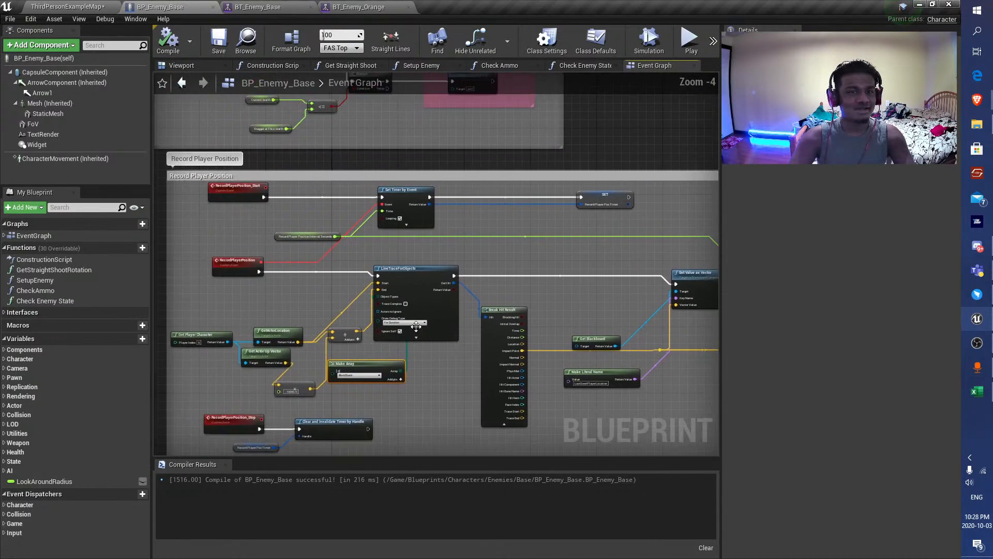
Playtest ThirdPersonExampleMap full screen, leading the orange enemy around the floor and stairs to check its search behaviour.
{"action": "left_click", "coordinate": [102, 7]}
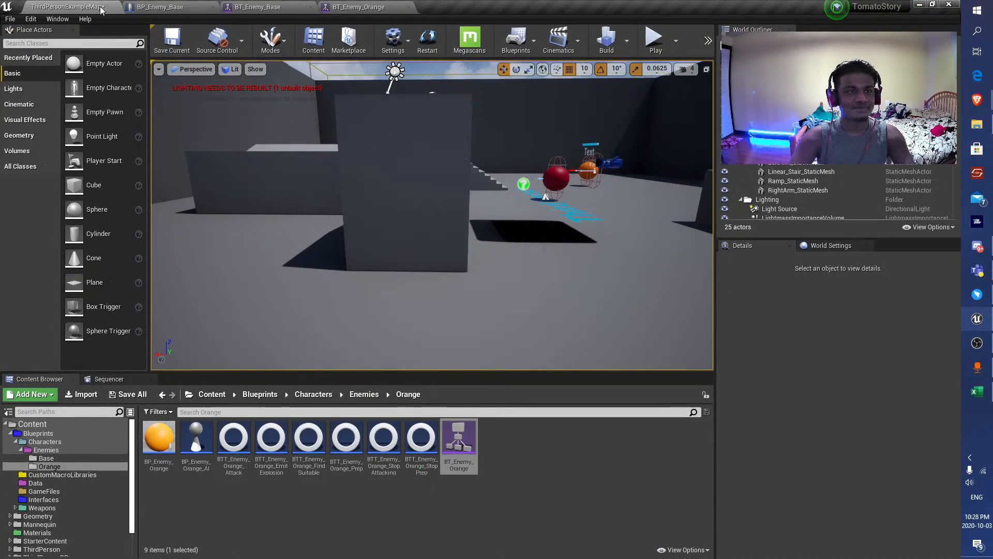
{"action": "left_click", "coordinate": [596, 146]}
{"action": "key", "text": "F11"}
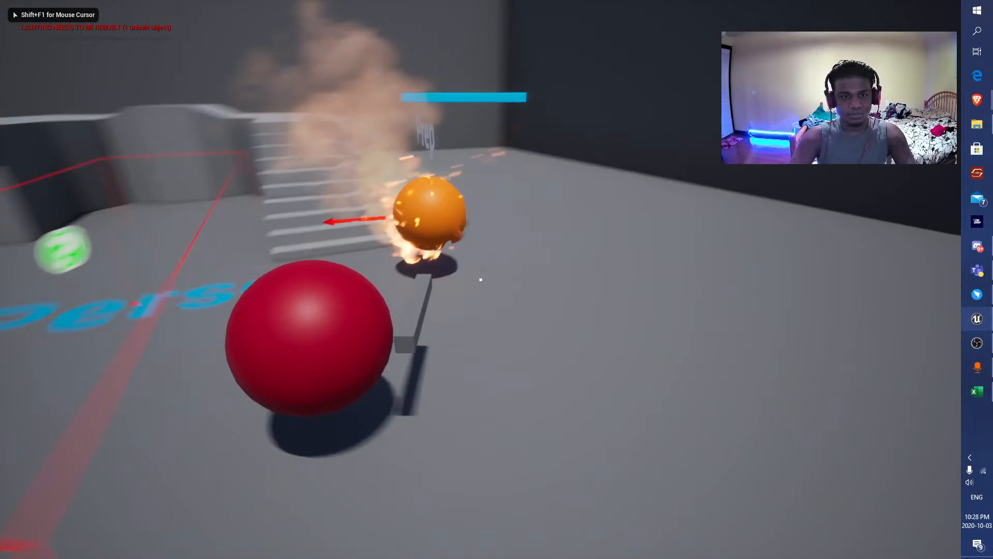
{"action": "key", "text": "s"}
{"action": "key", "text": "space"}
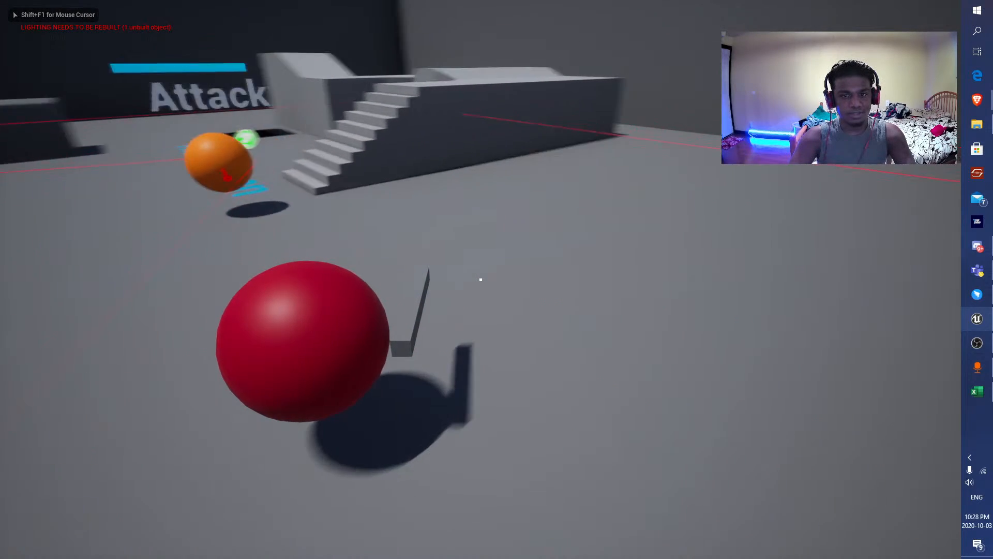
{"action": "key", "text": "d"}
{"action": "key", "text": "space"}
{"action": "key", "text": "space"}
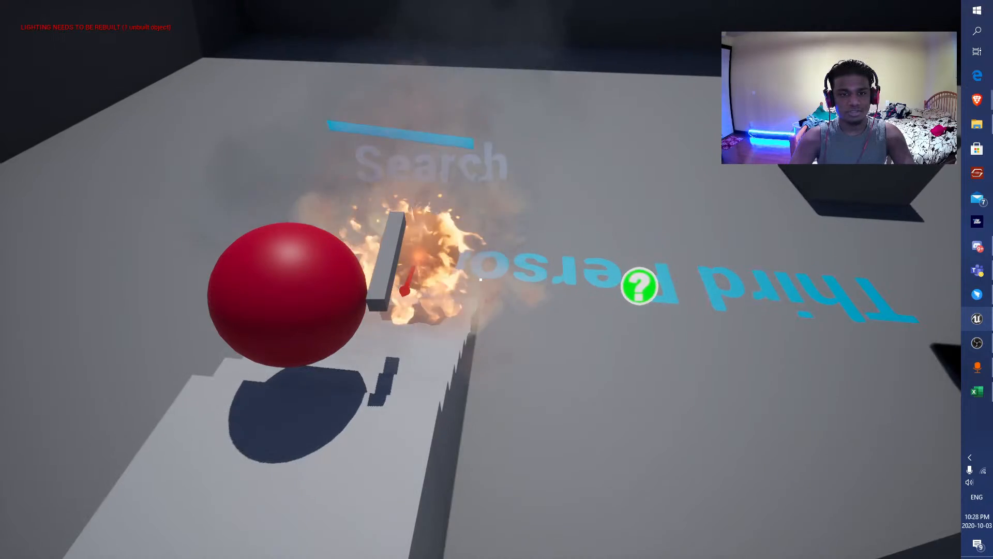
{"action": "key", "text": "Escape"}
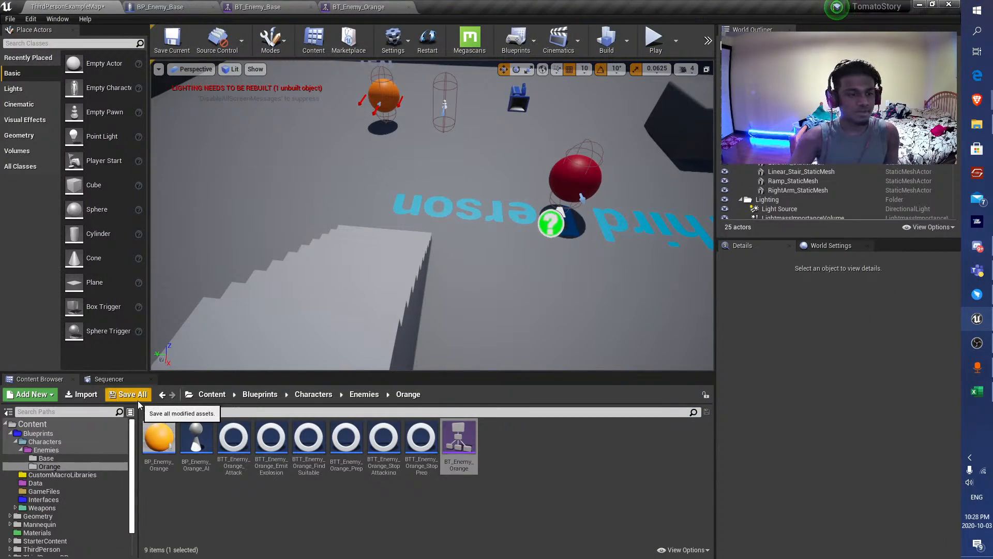
Save all modified assets and inspect the LookAround event's sphere trace in BP_Enemy_Base.
{"action": "left_click", "coordinate": [138, 400]}
{"action": "left_click", "coordinate": [578, 380]}
{"action": "left_click", "coordinate": [201, 7]}
{"action": "left_click", "coordinate": [287, 8]}
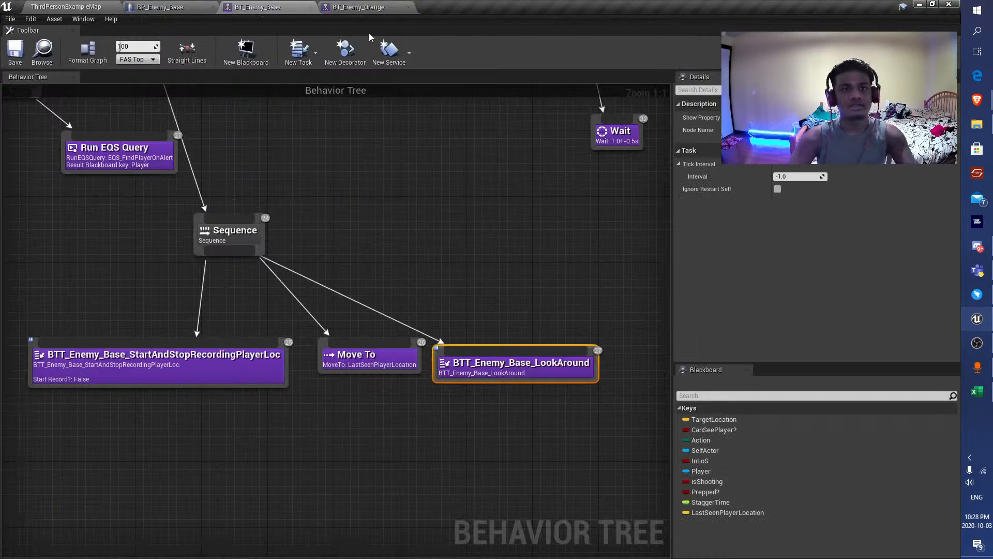
{"action": "left_click", "coordinate": [182, 6]}
{"action": "scroll", "coordinate": [402, 239], "scroll_direction": "down", "scroll_amount": 4}
{"action": "scroll", "coordinate": [396, 334], "scroll_direction": "up", "scroll_amount": 6}
{"action": "right_click_drag", "start_coordinate": [395, 333], "coordinate": [641, 259]}
{"action": "scroll", "coordinate": [312, 216], "scroll_direction": "up", "scroll_amount": 4}
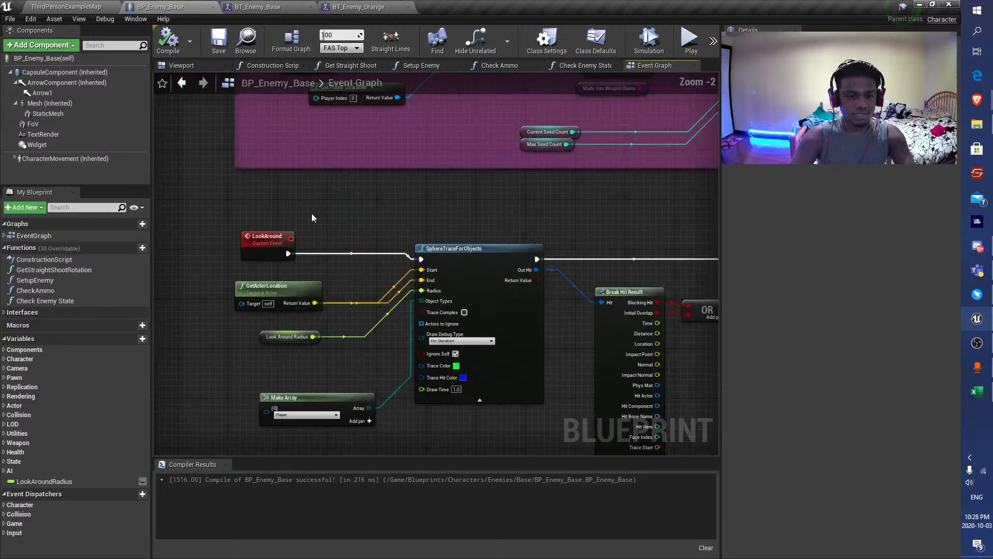
{"action": "scroll", "coordinate": [312, 216], "scroll_direction": "up", "scroll_amount": 1}
Rearrange the StopAttacking, StopPrep, Move To and LookAround tasks in BT_Enemy_Orange's Search For Player group so they no longer overlap.
{"action": "left_click", "coordinate": [359, 7]}
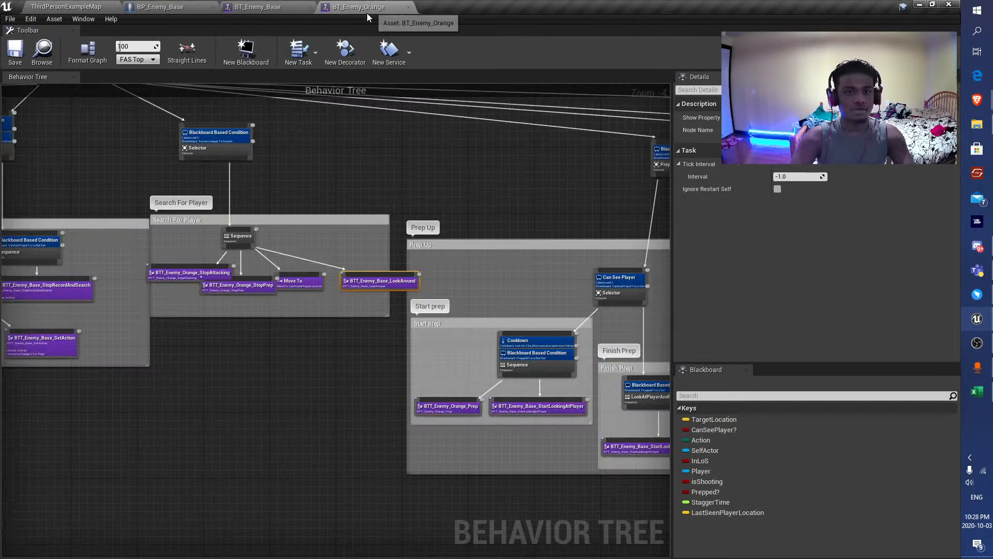
{"action": "scroll", "coordinate": [466, 277], "scroll_direction": "up", "scroll_amount": 4}
{"action": "left_click_drag", "start_coordinate": [466, 277], "coordinate": [433, 285]}
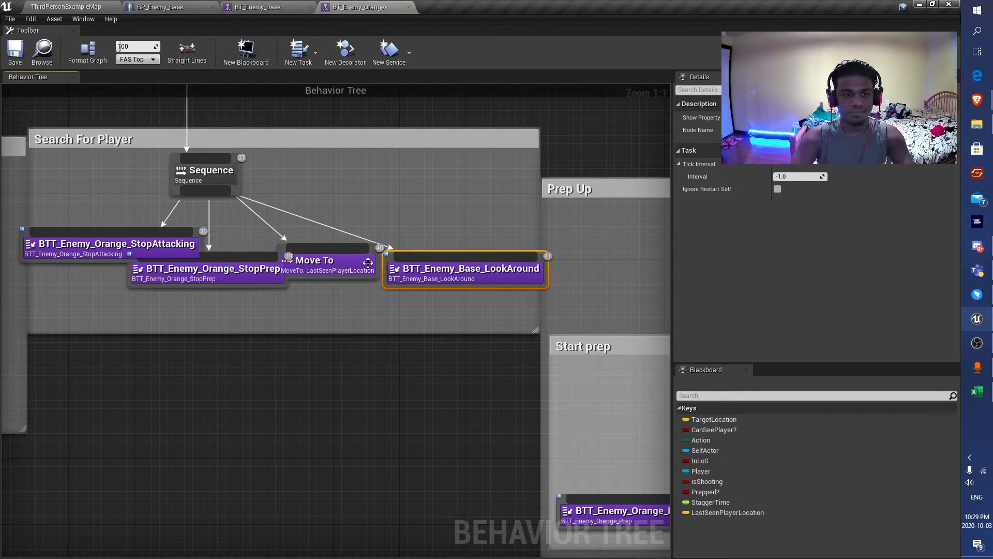
{"action": "left_click_drag", "start_coordinate": [368, 263], "coordinate": [360, 304]}
{"action": "left_click", "coordinate": [424, 275]}
{"action": "left_click_drag", "start_coordinate": [424, 274], "coordinate": [400, 258]}
{"action": "left_click_drag", "start_coordinate": [233, 271], "coordinate": [208, 296]}
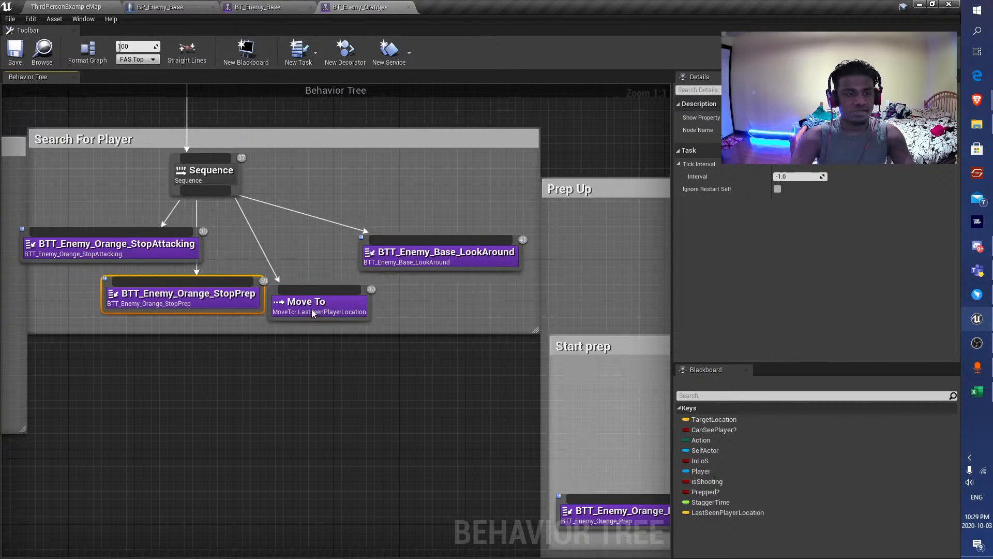
{"action": "left_click_drag", "start_coordinate": [313, 313], "coordinate": [338, 313]}
{"action": "left_click_drag", "start_coordinate": [168, 253], "coordinate": [184, 254]}
{"action": "scroll", "coordinate": [277, 191], "scroll_direction": "down", "scroll_amount": 4}
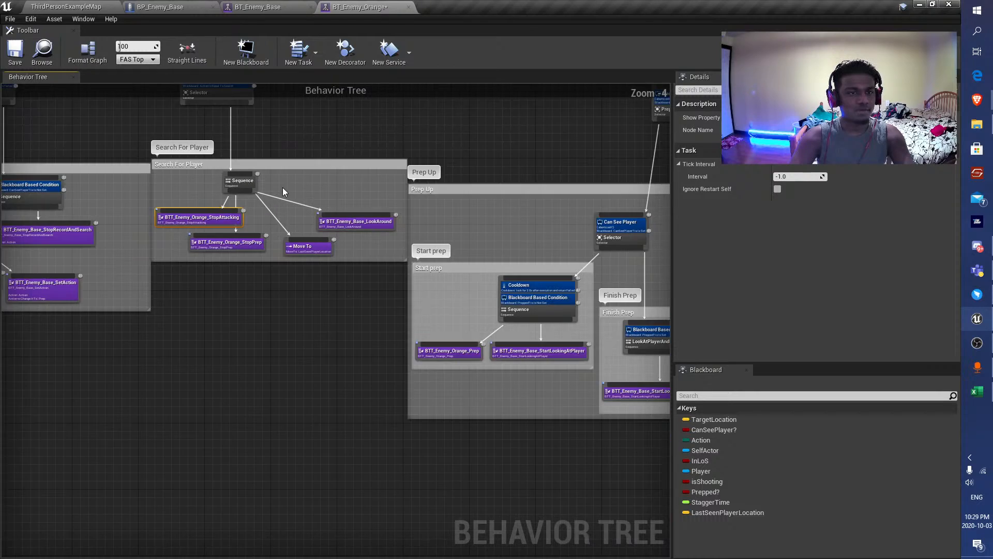
Check the Blackboard Based Condition above Search For Player and save BT_Enemy_Orange.
{"action": "right_click_drag", "start_coordinate": [222, 86], "coordinate": [311, 232]}
{"action": "scroll", "coordinate": [310, 232], "scroll_direction": "up", "scroll_amount": 4}
{"action": "left_click", "coordinate": [310, 228]}
{"action": "scroll", "coordinate": [507, 270], "scroll_direction": "down", "scroll_amount": 3}
{"action": "right_click_drag", "start_coordinate": [496, 290], "coordinate": [439, 226]}
{"action": "scroll", "coordinate": [416, 228], "scroll_direction": "down", "scroll_amount": 4}
{"action": "scroll", "coordinate": [391, 234], "scroll_direction": "up", "scroll_amount": 6}
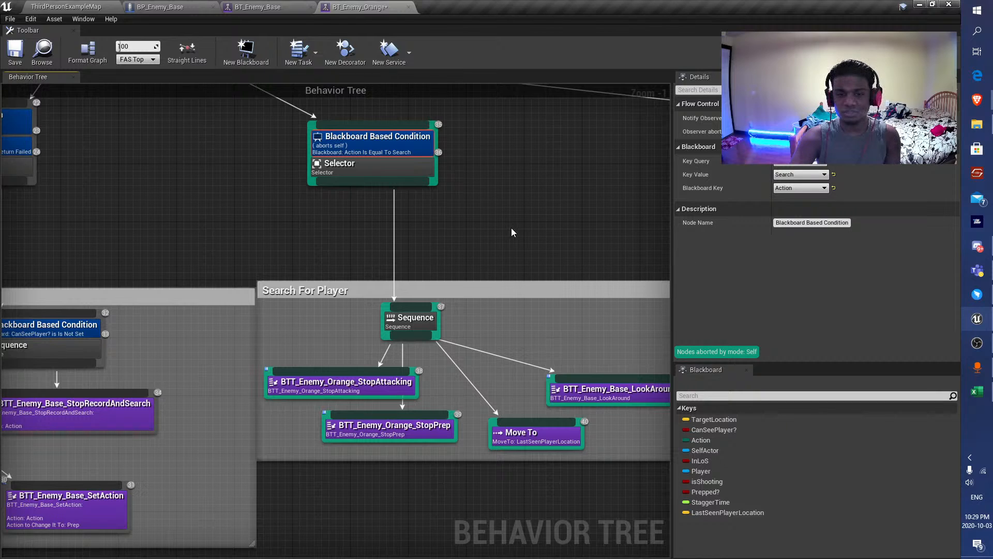
{"action": "right_click_drag", "start_coordinate": [511, 232], "coordinate": [323, 192]}
{"action": "left_click", "coordinate": [410, 355]}
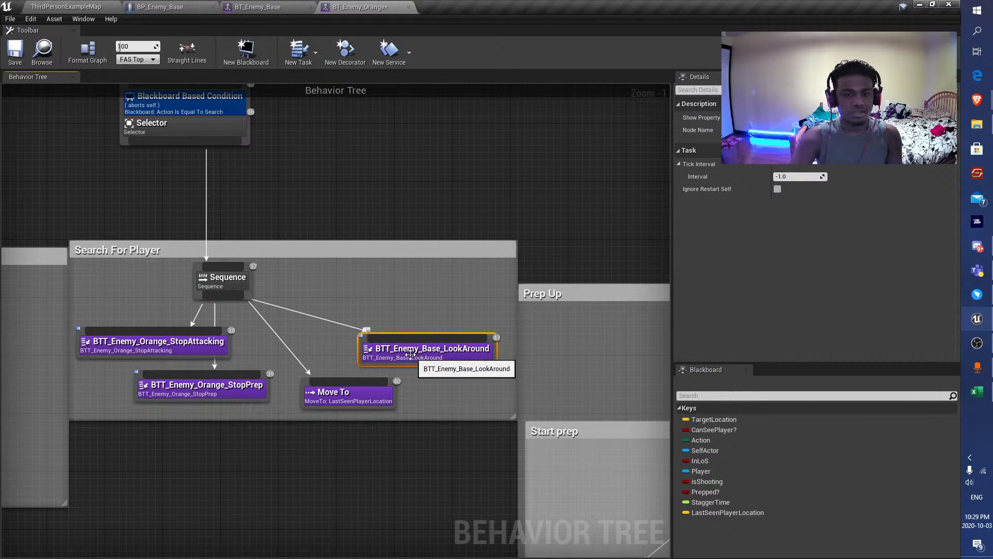
{"action": "key", "text": "ctrl+s"}
{"action": "left_click", "coordinate": [342, 200]}
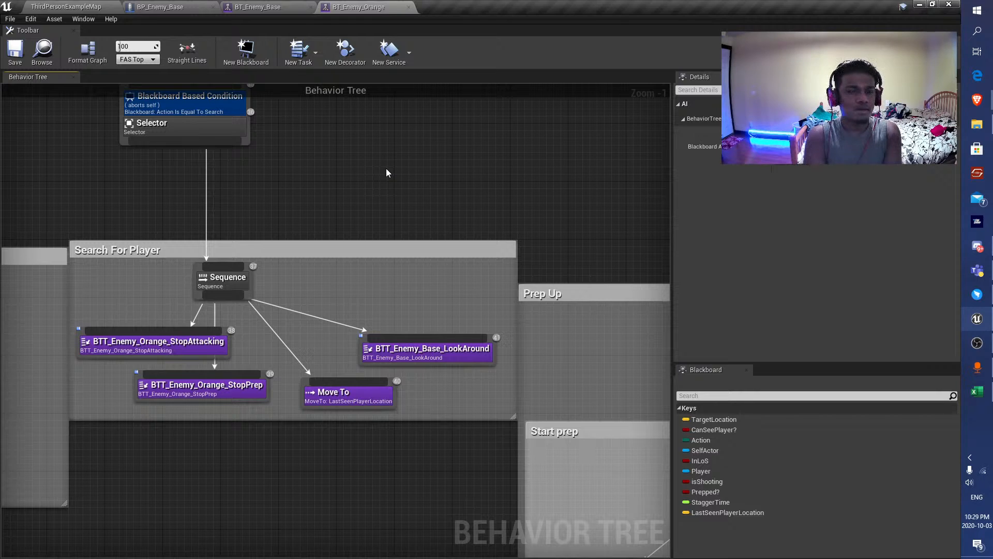
{"action": "left_click_drag", "start_coordinate": [222, 295], "coordinate": [477, 304]}
{"action": "type", "text": "s"}
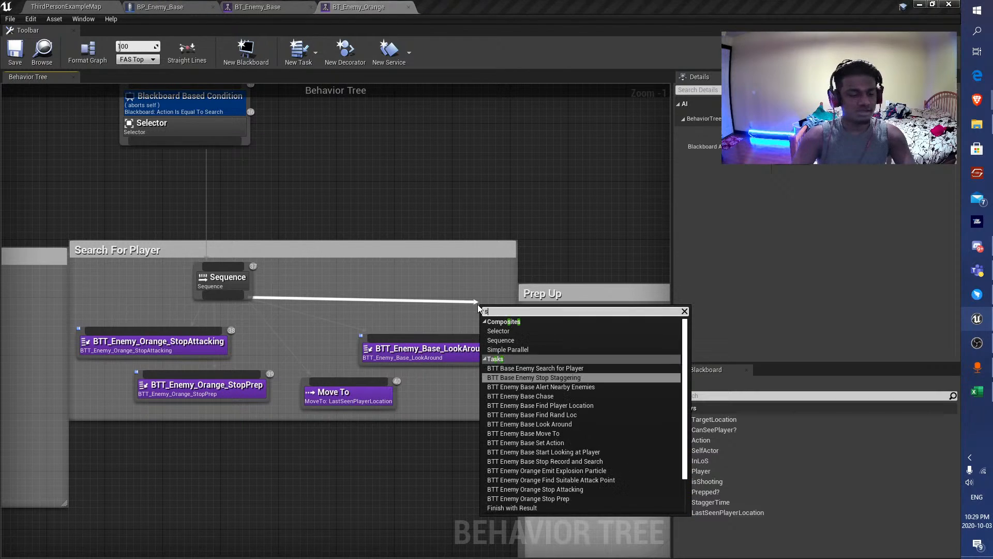
{"action": "type", "text": "et a"}
{"action": "key", "text": "Return"}
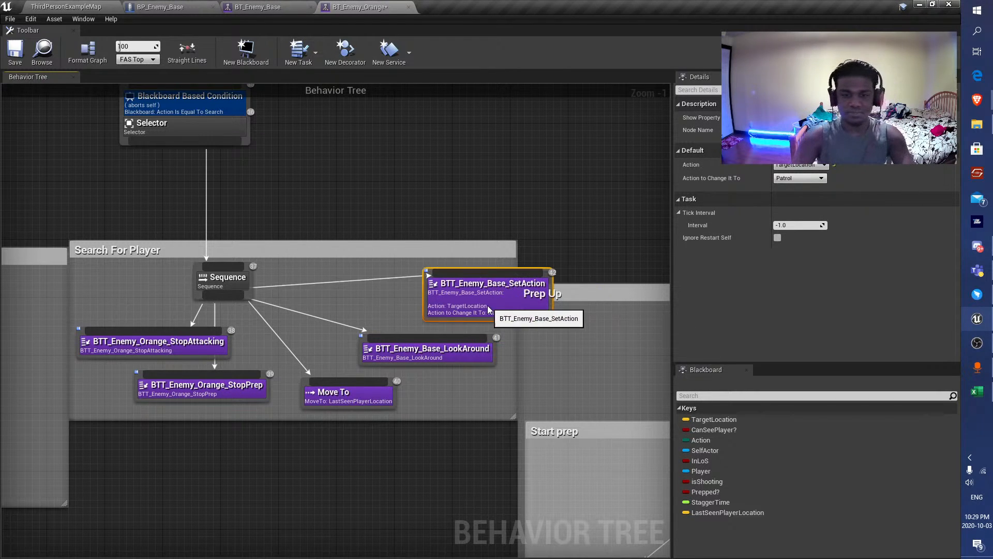
{"action": "key", "text": "Delete"}
Save BT_Enemy_Orange and playtest ThirdPersonExampleMap, hiding behind the walls to watch the orange enemy search and look around.
{"action": "left_click", "coordinate": [16, 52]}
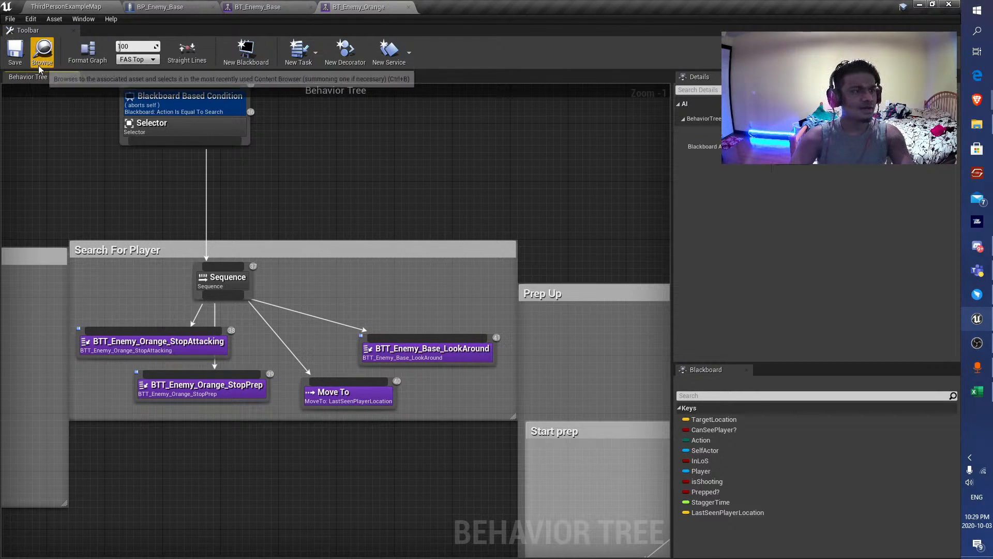
{"action": "left_click", "coordinate": [66, 6]}
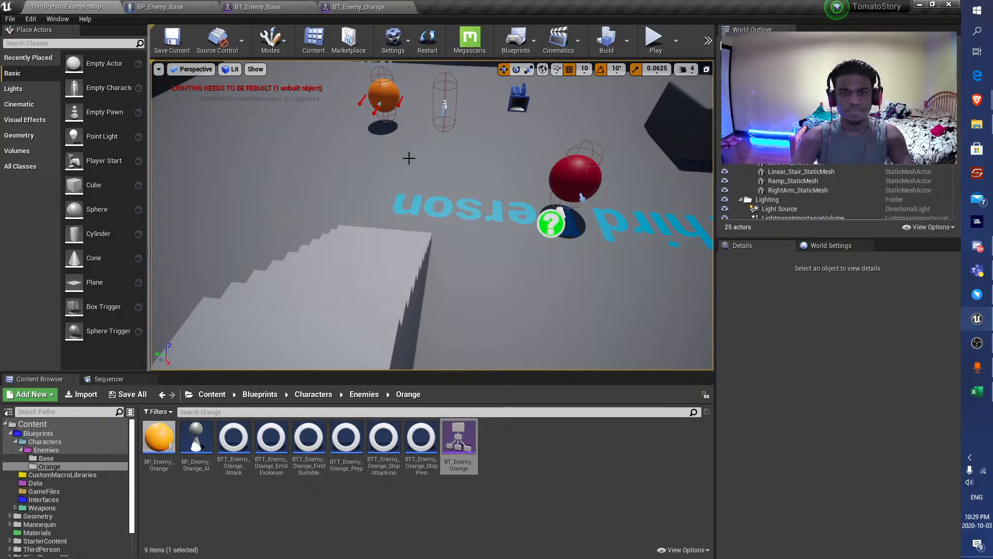
{"action": "left_click", "coordinate": [654, 45]}
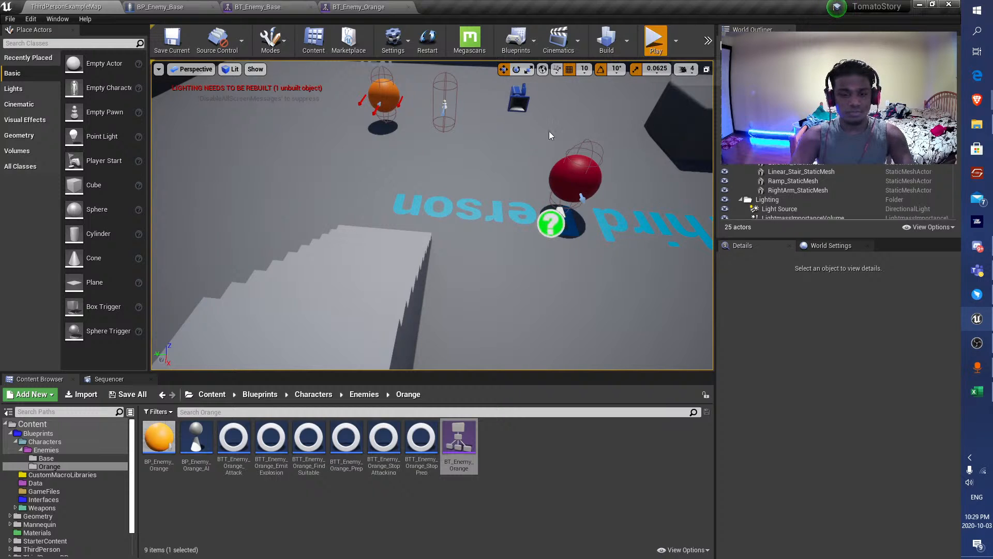
{"action": "key", "text": "w"}
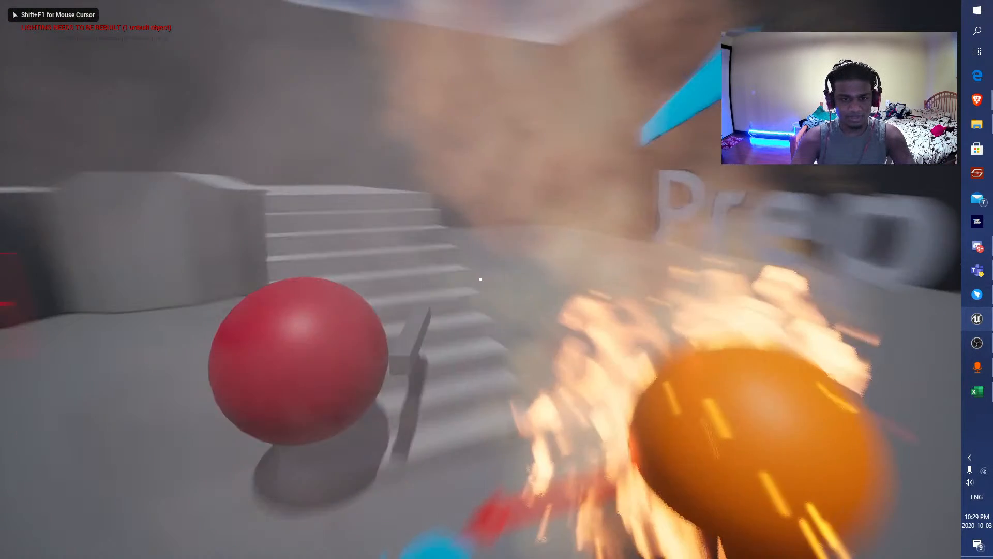
{"action": "key", "text": "space"}
{"action": "key", "text": "d"}
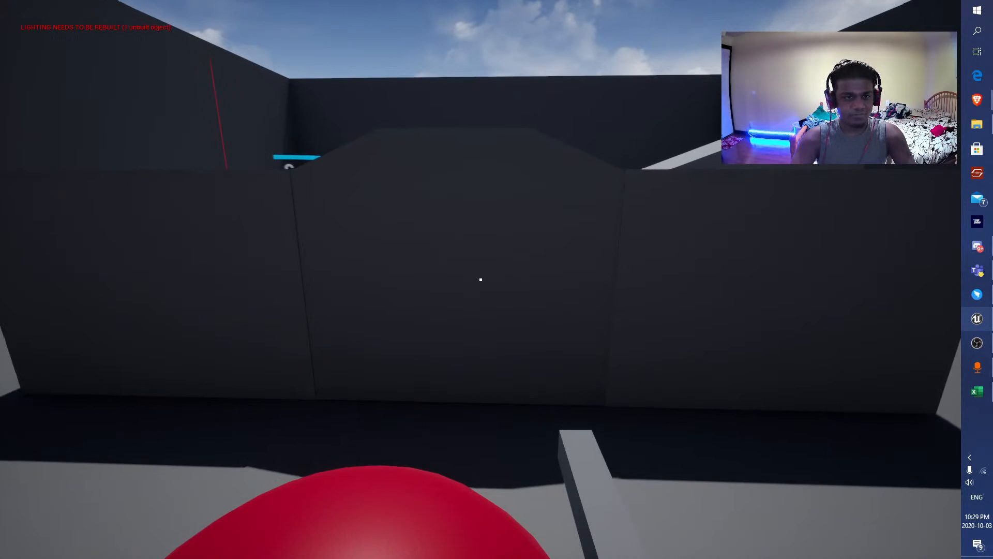
{"action": "key", "text": "a"}
{"action": "key", "text": "s"}
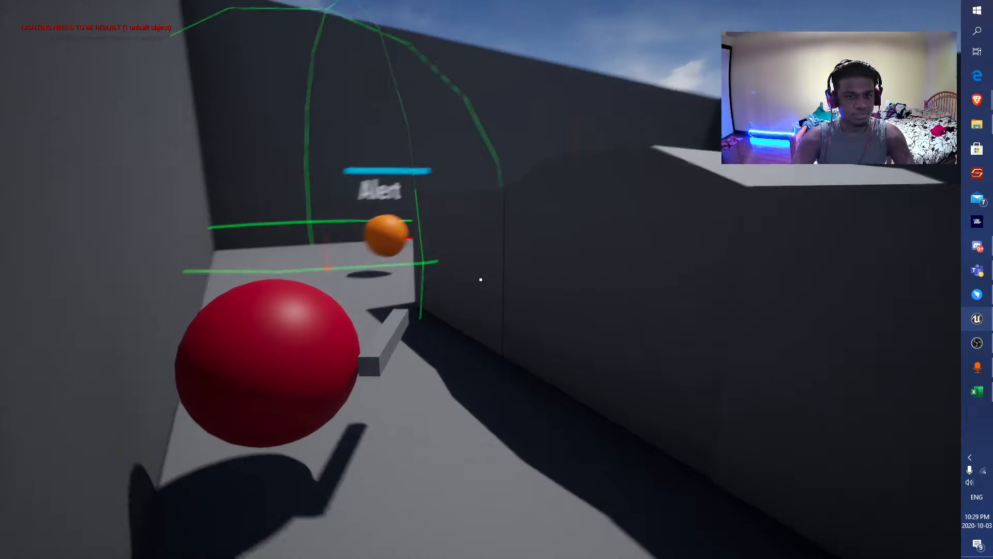
{"action": "key", "text": "w"}
{"action": "key", "text": "Escape"}
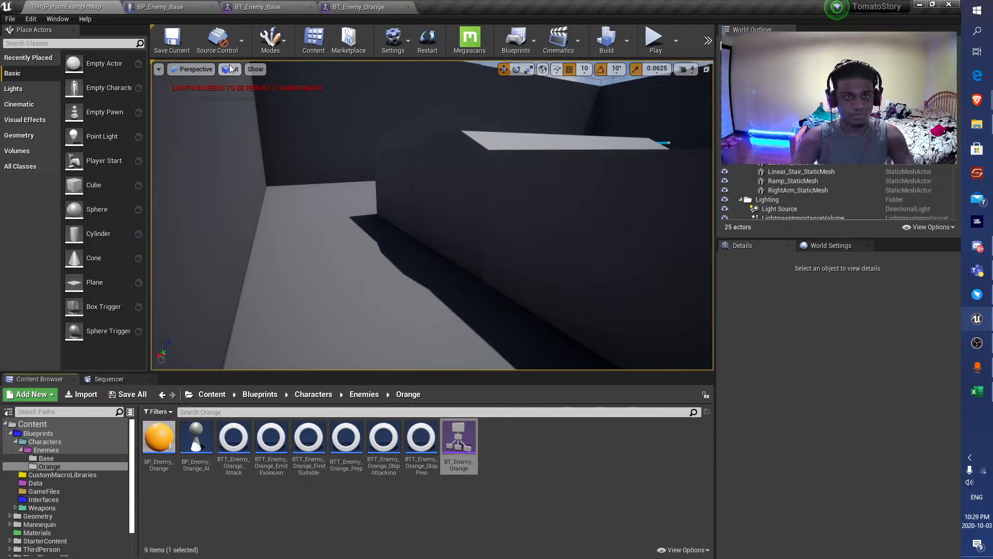
Move the Player Make Array node up beneath Look Around Radius in BP_Enemy_Base's LookAround event.
{"action": "left_click", "coordinate": [159, 7]}
{"action": "scroll", "coordinate": [409, 239], "scroll_direction": "down", "scroll_amount": 3}
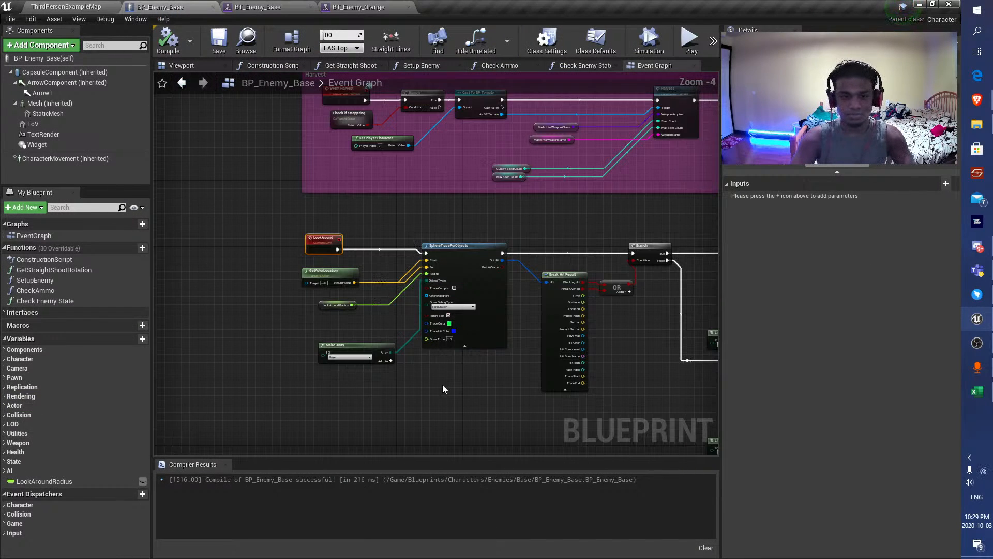
{"action": "scroll", "coordinate": [399, 327], "scroll_direction": "up", "scroll_amount": 4}
{"action": "left_click_drag", "start_coordinate": [302, 368], "coordinate": [294, 325]}
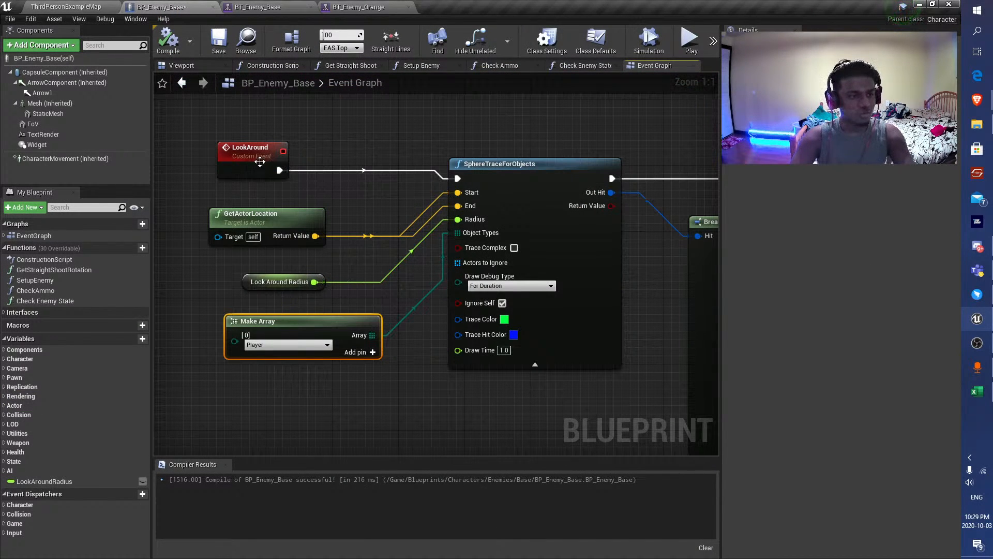
Move LookAround's Break Hit Result node closer to SphereTraceForObjects and the OR node closer to Break Hit Result, and save BP_Enemy_Base.
{"action": "scroll", "coordinate": [542, 240], "scroll_direction": "down", "scroll_amount": 2}
{"action": "right_click_drag", "start_coordinate": [597, 226], "coordinate": [385, 221]}
{"action": "right_click_drag", "start_coordinate": [466, 228], "coordinate": [305, 238]}
{"action": "scroll", "coordinate": [155, 154], "scroll_direction": "down", "scroll_amount": 1}
{"action": "right_click_drag", "start_coordinate": [155, 239], "coordinate": [373, 183]}
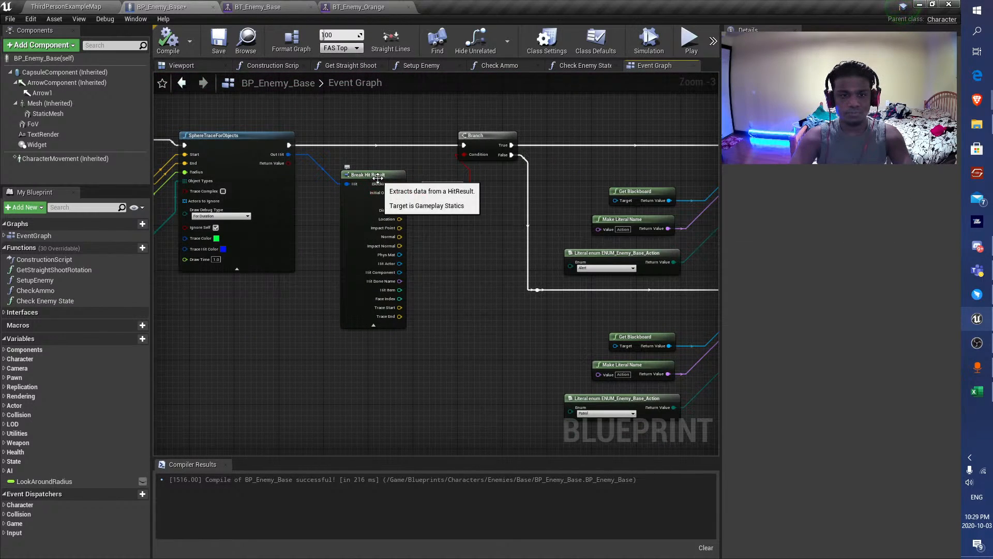
{"action": "left_click_drag", "start_coordinate": [378, 178], "coordinate": [350, 177]}
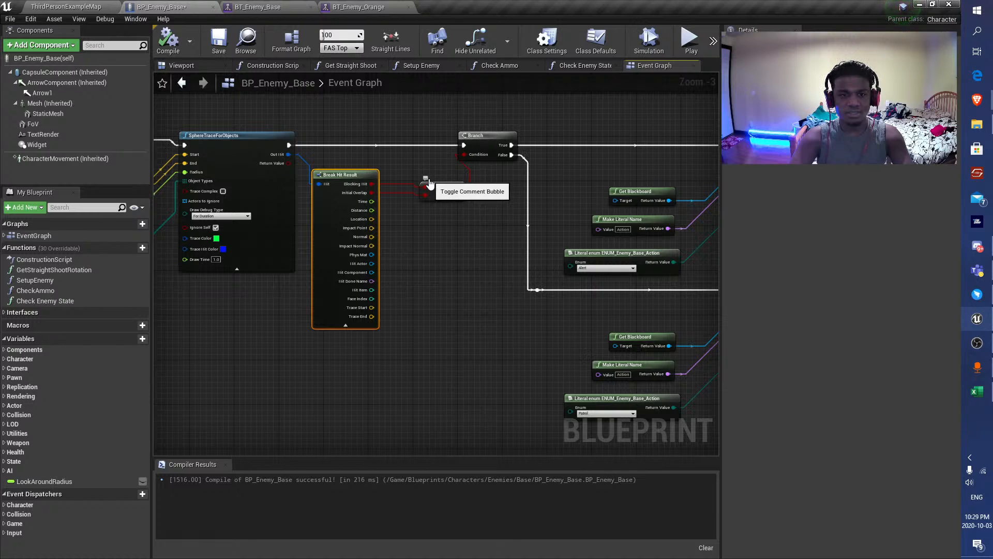
{"action": "left_click", "coordinate": [419, 163]}
{"action": "right_click_drag", "start_coordinate": [471, 167], "coordinate": [413, 181]}
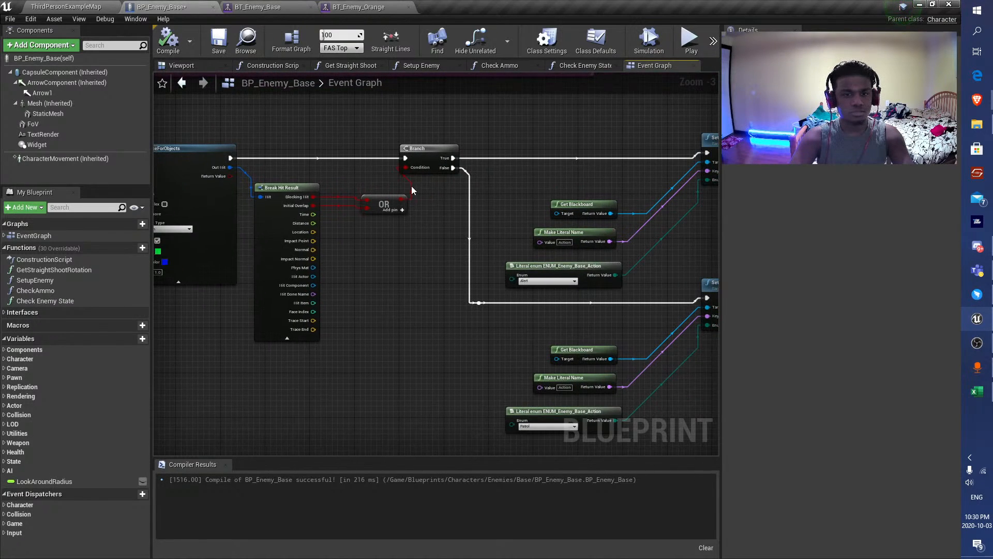
{"action": "left_click_drag", "start_coordinate": [384, 202], "coordinate": [355, 197]}
{"action": "left_click", "coordinate": [219, 41]}
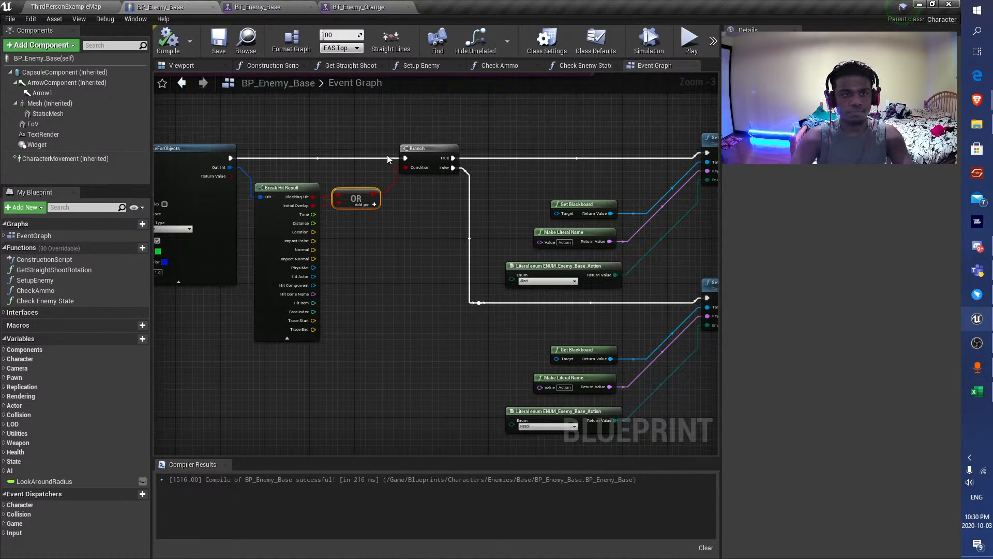
Review the patrol, alert and search branches of BT_Enemy_Base, close that asset and return to BT_Enemy_Orange.
{"action": "left_click", "coordinate": [258, 7]}
{"action": "scroll", "coordinate": [404, 188], "scroll_direction": "up", "scroll_amount": 1}
{"action": "right_click_drag", "start_coordinate": [403, 187], "coordinate": [640, 287]}
{"action": "scroll", "coordinate": [621, 288], "scroll_direction": "down", "scroll_amount": 1}
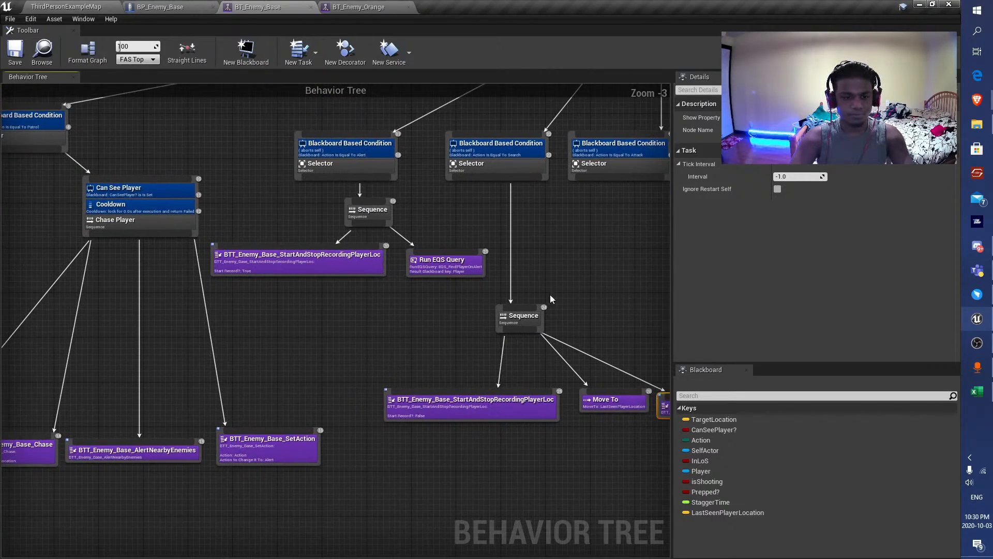
{"action": "scroll", "coordinate": [388, 300], "scroll_direction": "down", "scroll_amount": 1}
{"action": "right_click_drag", "start_coordinate": [202, 312], "coordinate": [302, 344]}
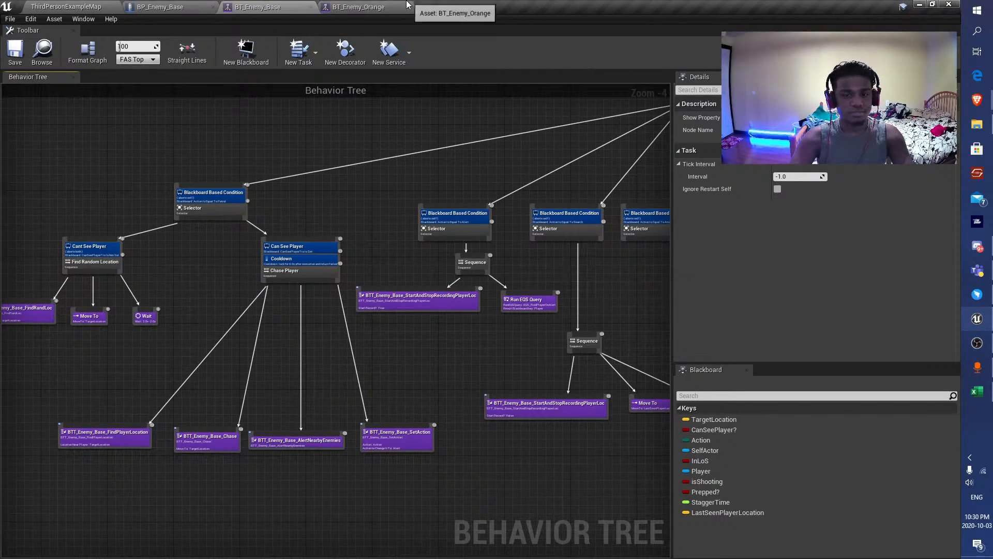
{"action": "left_click", "coordinate": [394, 6]}
{"action": "middle_click", "coordinate": [277, 4]}
Examine the tasks in BT_Enemy_Orange's Alert and Search For Player groups.
{"action": "scroll", "coordinate": [259, 254], "scroll_direction": "down", "scroll_amount": 4}
{"action": "right_click_drag", "start_coordinate": [259, 253], "coordinate": [575, 233]}
{"action": "left_click", "coordinate": [350, 236]}
{"action": "scroll", "coordinate": [324, 185], "scroll_direction": "up", "scroll_amount": 3}
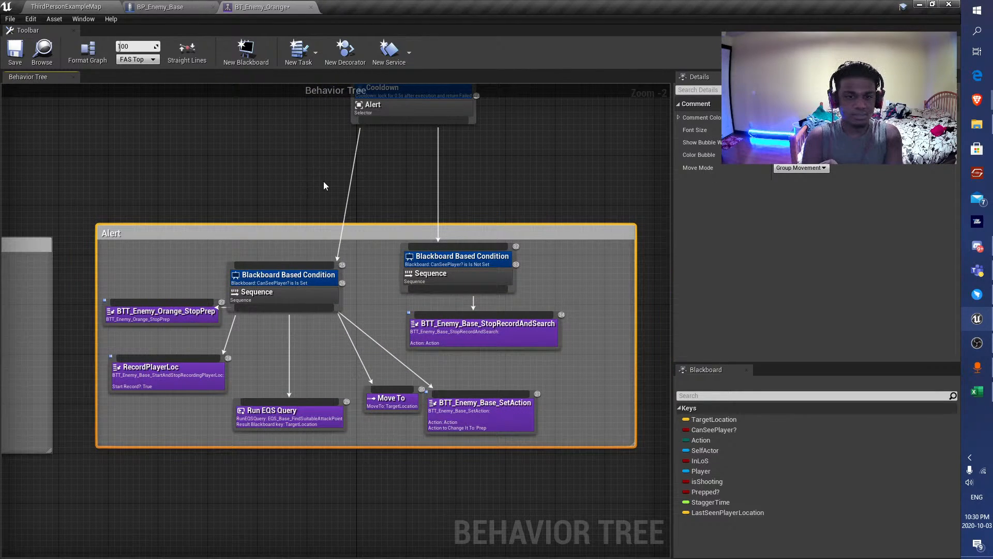
{"action": "scroll", "coordinate": [323, 185], "scroll_direction": "down", "scroll_amount": 5}
{"action": "right_click_drag", "start_coordinate": [502, 190], "coordinate": [254, 227]}
{"action": "scroll", "coordinate": [271, 258], "scroll_direction": "up", "scroll_amount": 5}
{"action": "left_click", "coordinate": [271, 258]}
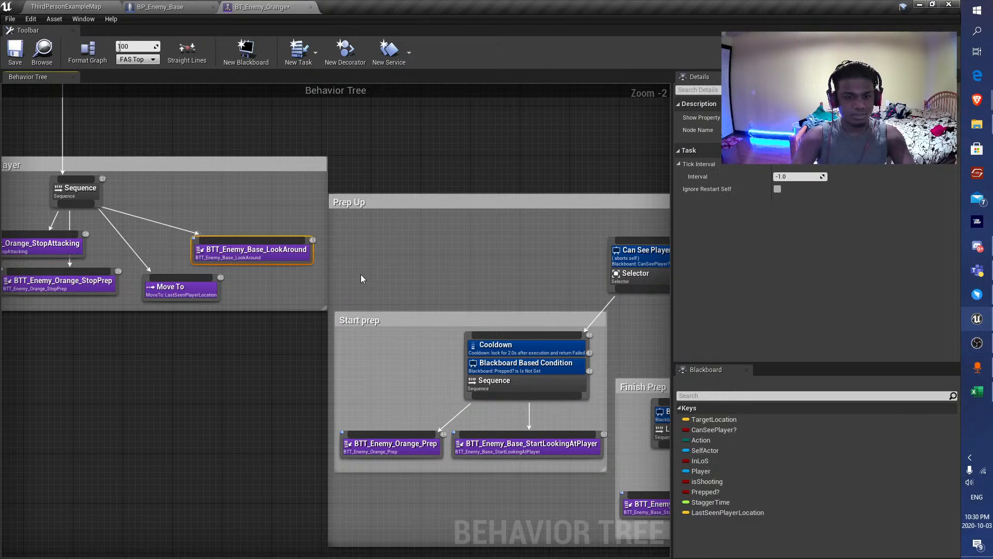
Copy the BTT_Enemy_Base_StartLookingAtPlayer task from Start prep into Search For Player and connect it to that group's Sequence.
{"action": "scroll", "coordinate": [361, 275], "scroll_direction": "down", "scroll_amount": 3}
{"action": "scroll", "coordinate": [337, 246], "scroll_direction": "up", "scroll_amount": 3}
{"action": "left_click", "coordinate": [548, 459]}
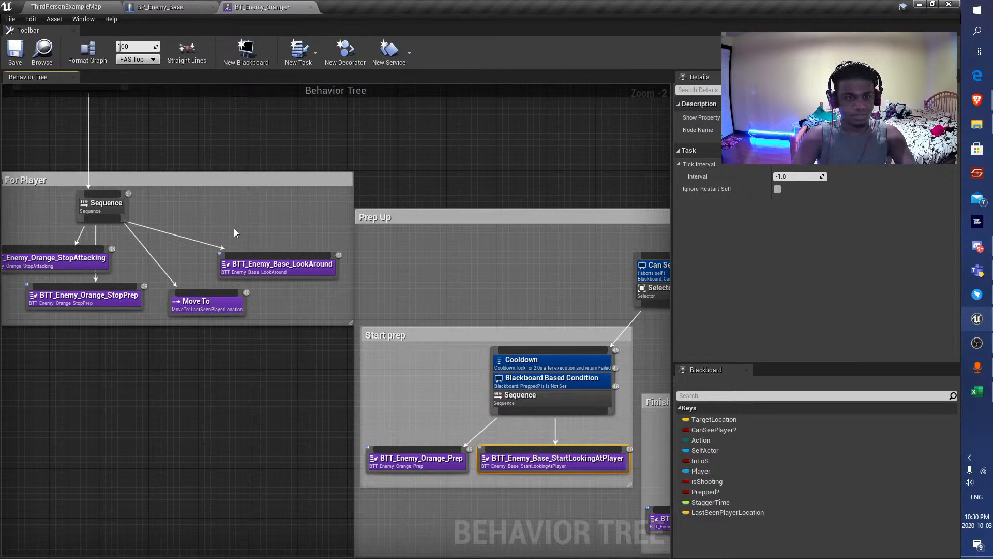
{"action": "key", "text": "ctrl+c"}
{"action": "key", "text": "ctrl+v"}
{"action": "left_click_drag", "start_coordinate": [104, 218], "coordinate": [279, 206]}
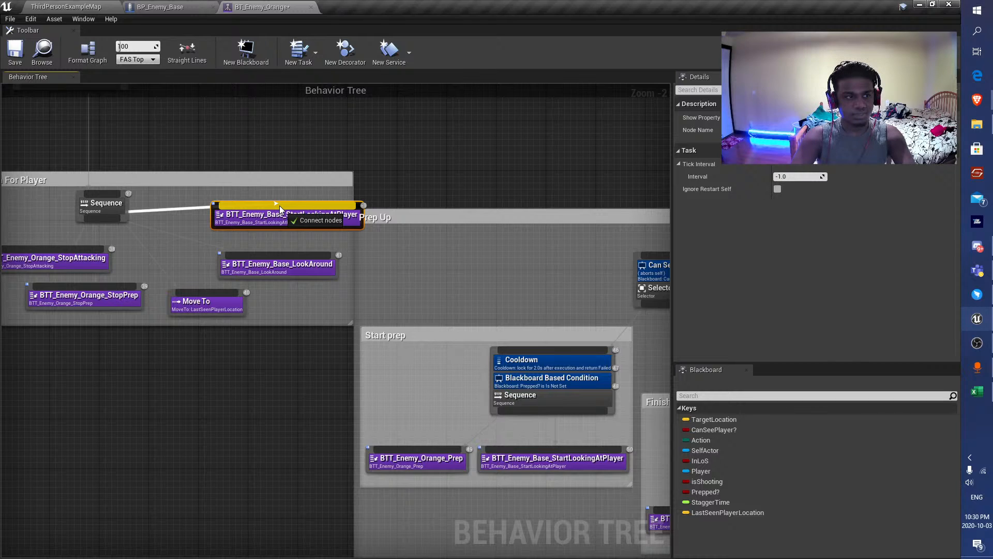
Place BTT_Enemy_Base_StartLookingAtPlayer above BTT_Enemy_Base_LookAround in Search For Player, move LookAround closer to the Sequence, and save BT_Enemy_Orange.
{"action": "left_click_drag", "start_coordinate": [279, 206], "coordinate": [234, 275]}
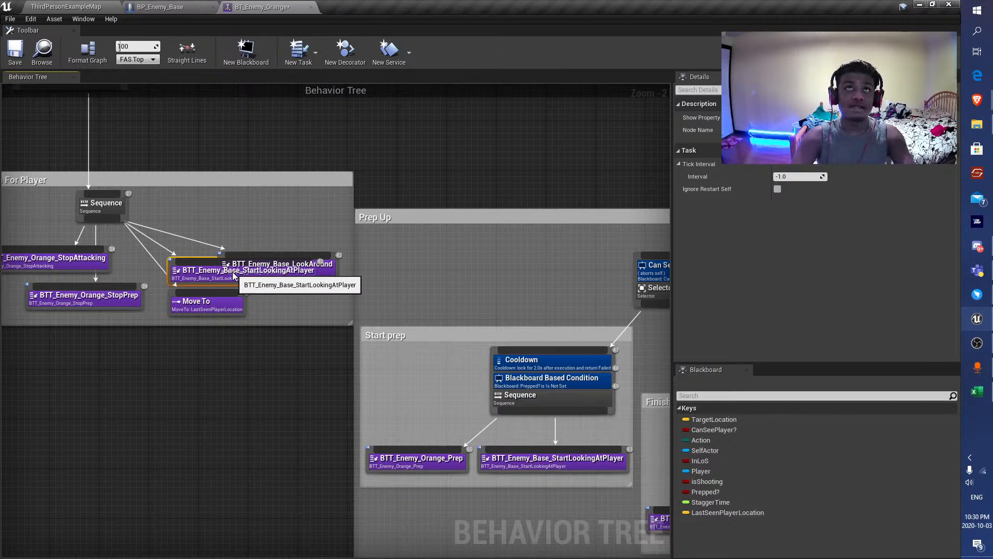
{"action": "left_click_drag", "start_coordinate": [234, 276], "coordinate": [255, 230]}
{"action": "left_click_drag", "start_coordinate": [280, 267], "coordinate": [236, 268]}
{"action": "left_click", "coordinate": [249, 232]}
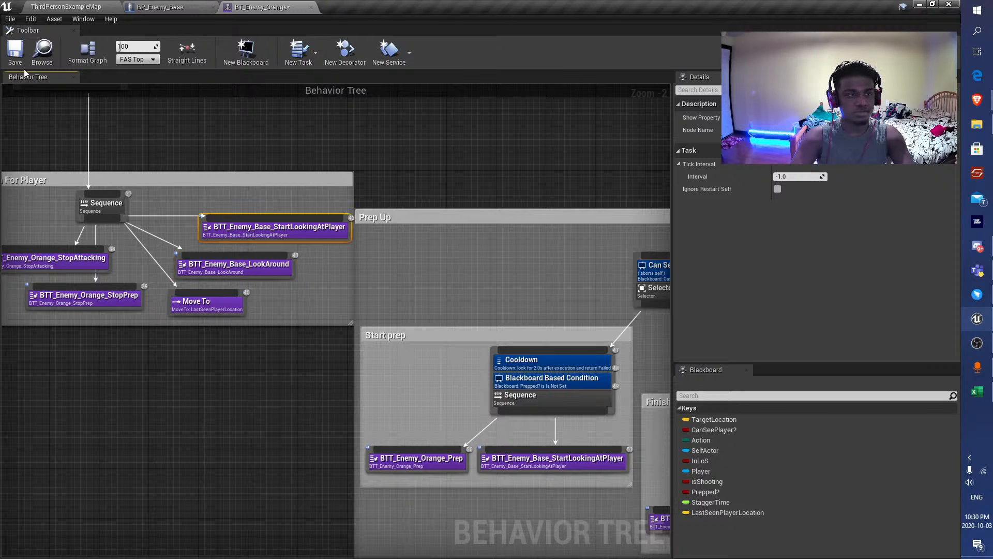
{"action": "left_click", "coordinate": [16, 54]}
Playtest ThirdPersonExampleMap, retreating from the orange enemy behind the wall to check its attack and search behavior.
{"action": "left_click", "coordinate": [75, 5]}
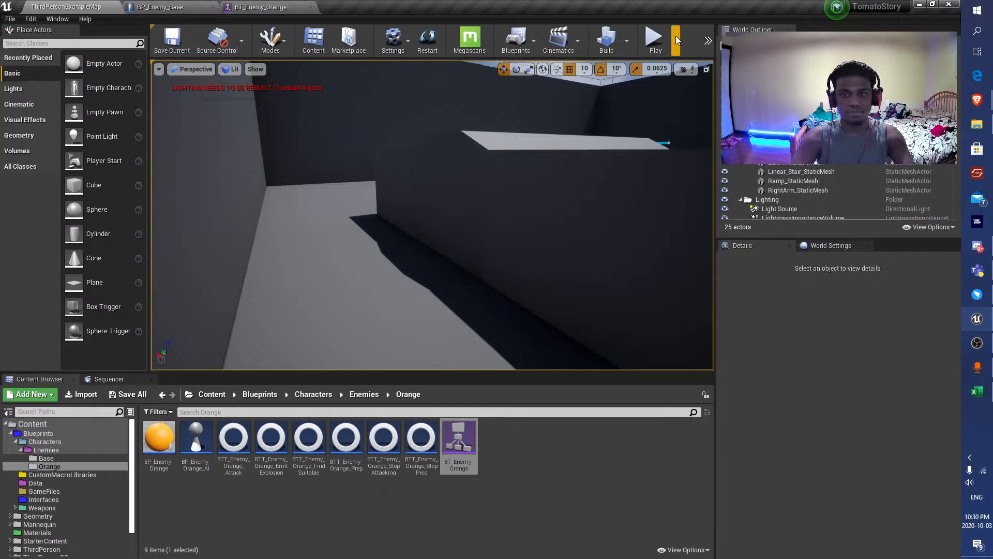
{"action": "left_click", "coordinate": [656, 40]}
{"action": "key", "text": "d"}
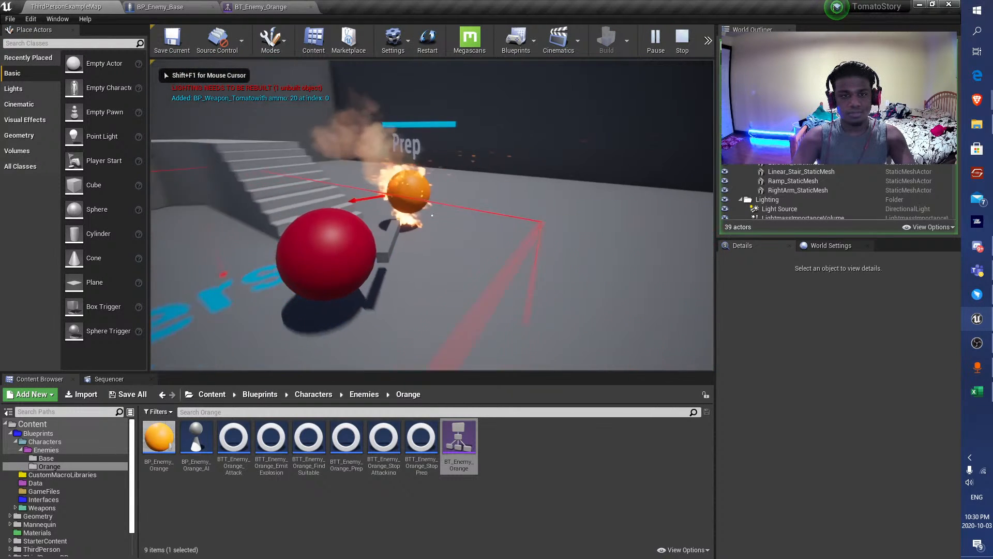
{"action": "key", "text": "d"}
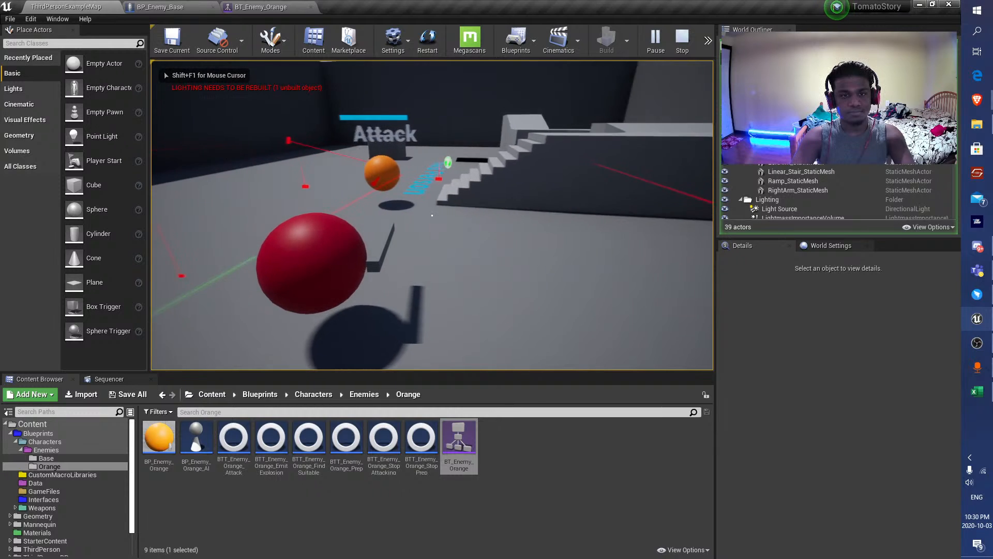
{"action": "key", "text": "d"}
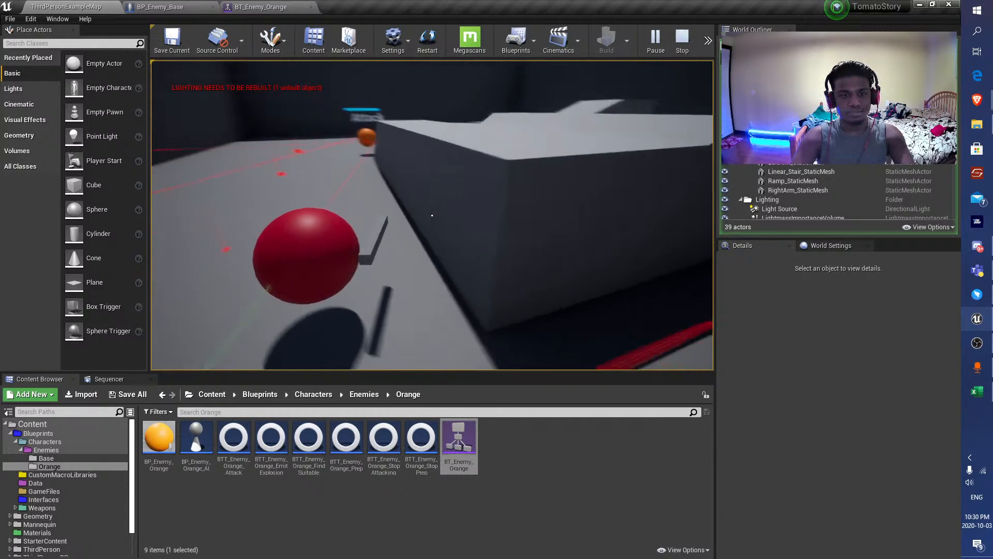
{"action": "key", "text": "d"}
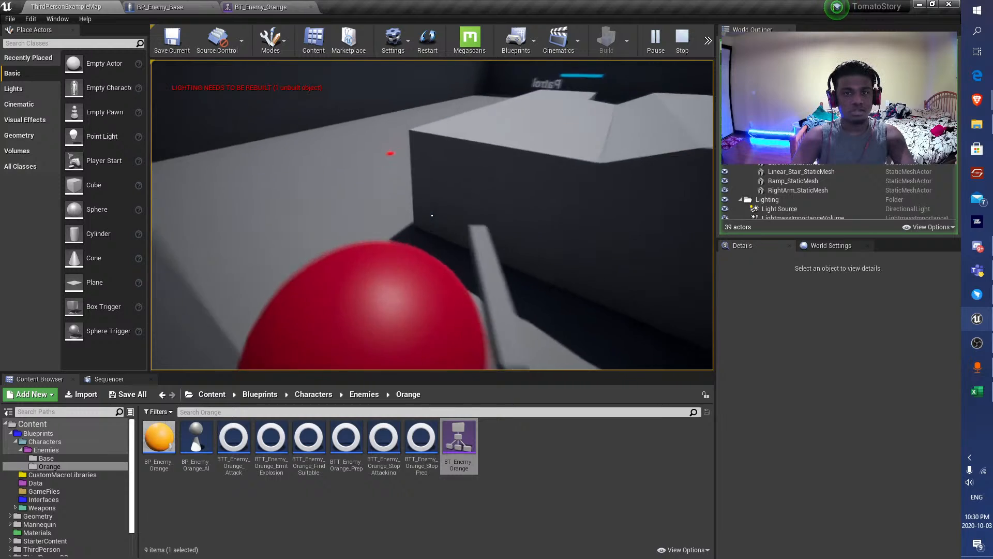
{"action": "key", "text": "F11"}
{"action": "key", "text": "Escape"}
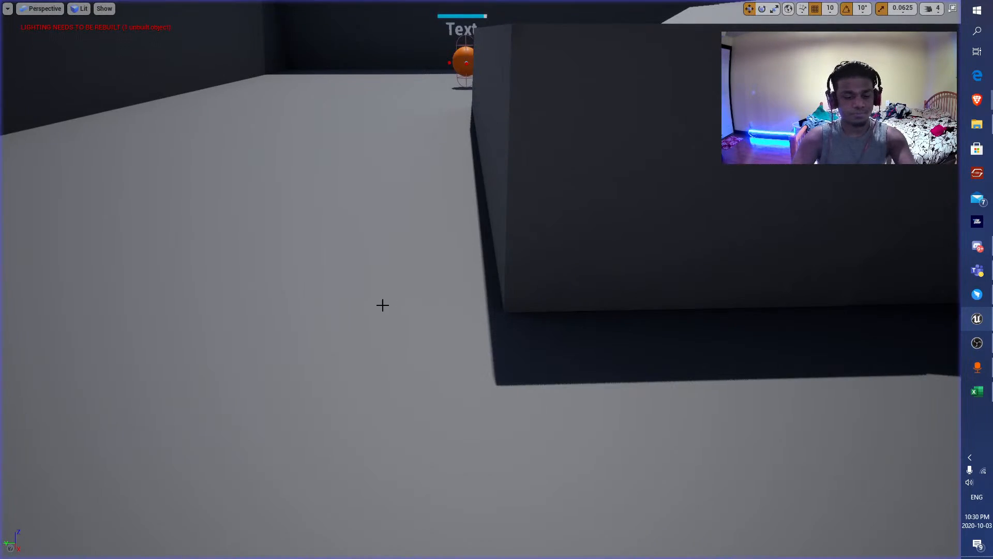
{"action": "key", "text": "F11"}
Run a brief full-screen playtest of the level and return to the normal editor layout.
{"action": "left_click", "coordinate": [653, 40]}
{"action": "key", "text": "F11"}
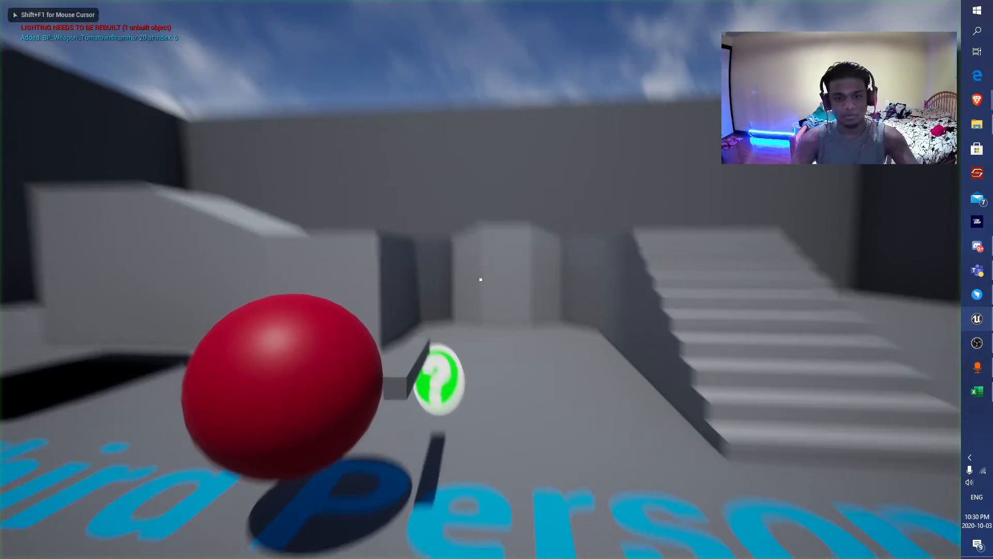
{"action": "key", "text": "Escape"}
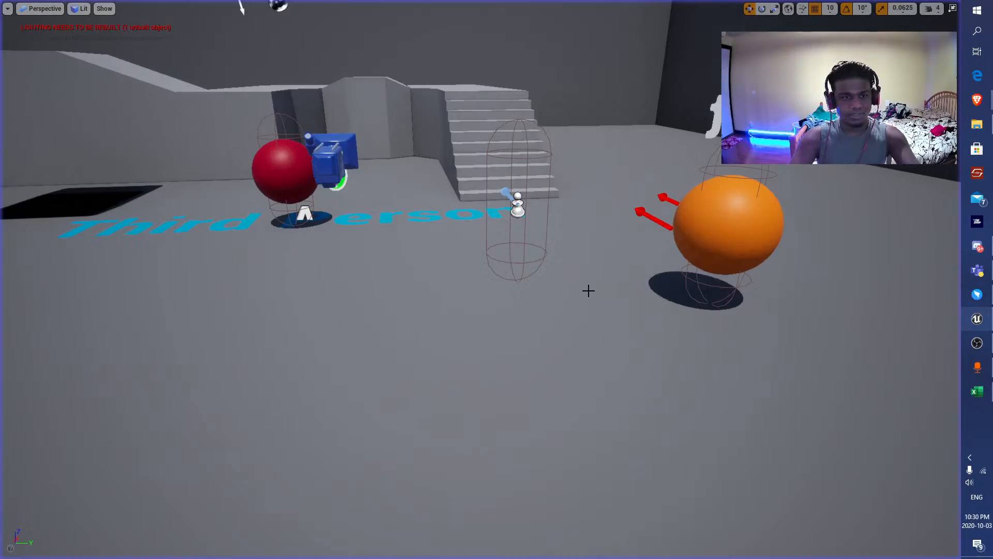
{"action": "key", "text": "F11"}
Set the Draw Debug Box extent in BP_Enemy_Base's Record Player Position section to 5, 5, 5 and compile the blueprint.
{"action": "left_click", "coordinate": [158, 6]}
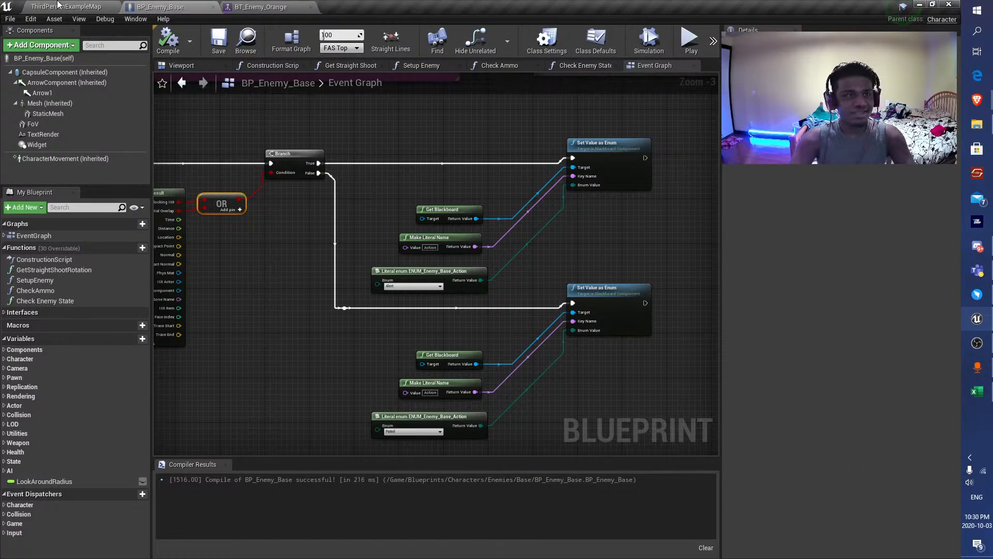
{"action": "left_click", "coordinate": [72, 7]}
{"action": "left_click", "coordinate": [166, 7]}
{"action": "scroll", "coordinate": [367, 182], "scroll_direction": "down", "scroll_amount": 5}
{"action": "scroll", "coordinate": [376, 193], "scroll_direction": "up", "scroll_amount": 8}
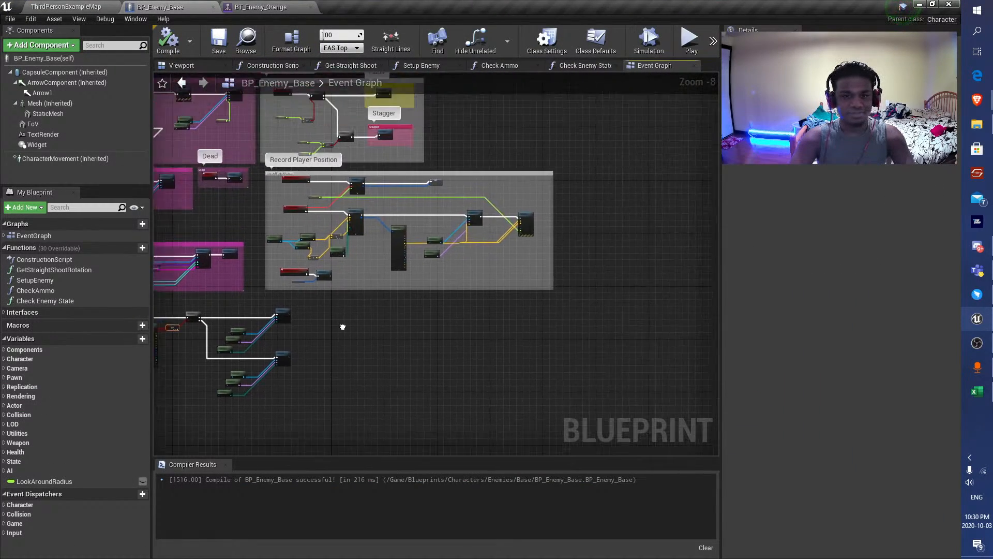
{"action": "mouse_move", "coordinate": [375, 194]}
{"action": "right_mouse_down"}
{"action": "mouse_move", "coordinate": [438, 191]}
{"action": "mouse_move", "coordinate": [115, 187]}
{"action": "right_mouse_up"}
{"action": "left_click", "coordinate": [553, 231], "text": "alt"}
{"action": "left_click", "coordinate": [647, 187]}
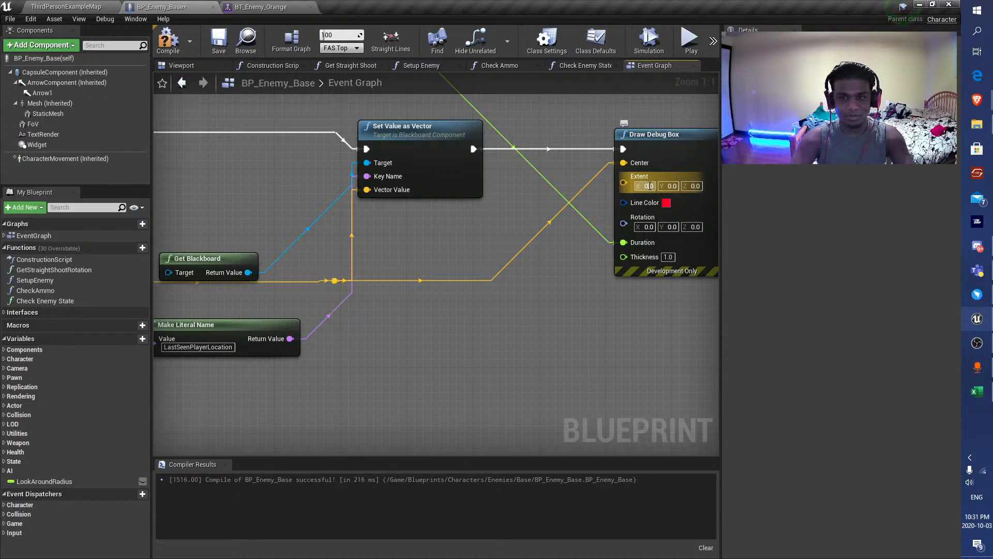
{"action": "type", "text": "5"}
{"action": "key", "text": "Return"}
{"action": "left_click", "coordinate": [671, 187]}
{"action": "type", "text": "5"}
{"action": "key", "text": "Return"}
{"action": "left_click", "coordinate": [693, 186]}
{"action": "type", "text": "5"}
{"action": "key", "text": "Return"}
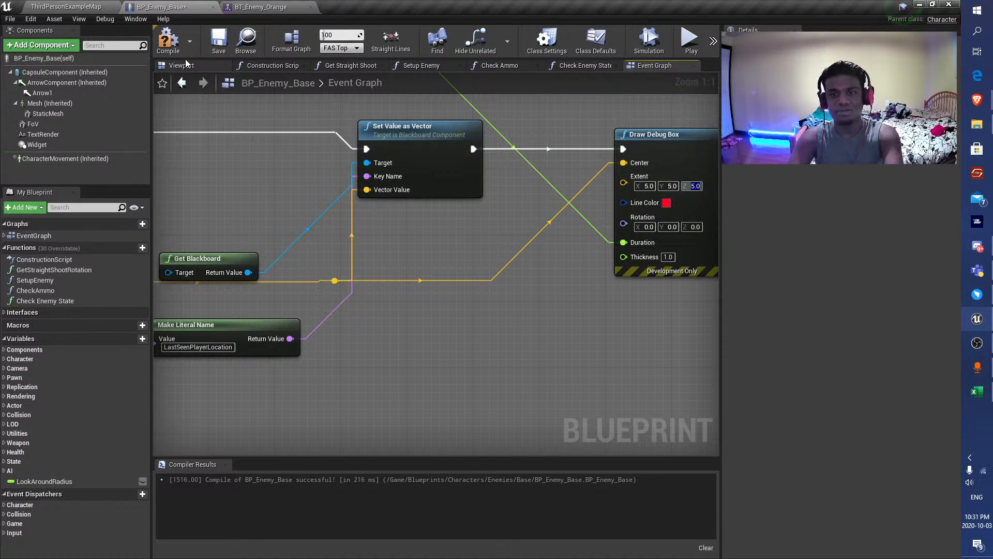
{"action": "left_click", "coordinate": [169, 42]}
Playtest ThirdPersonExampleMap with the new debug box size, stop the session, and save all modified content.
{"action": "left_click", "coordinate": [69, 8]}
{"action": "left_click", "coordinate": [656, 41]}
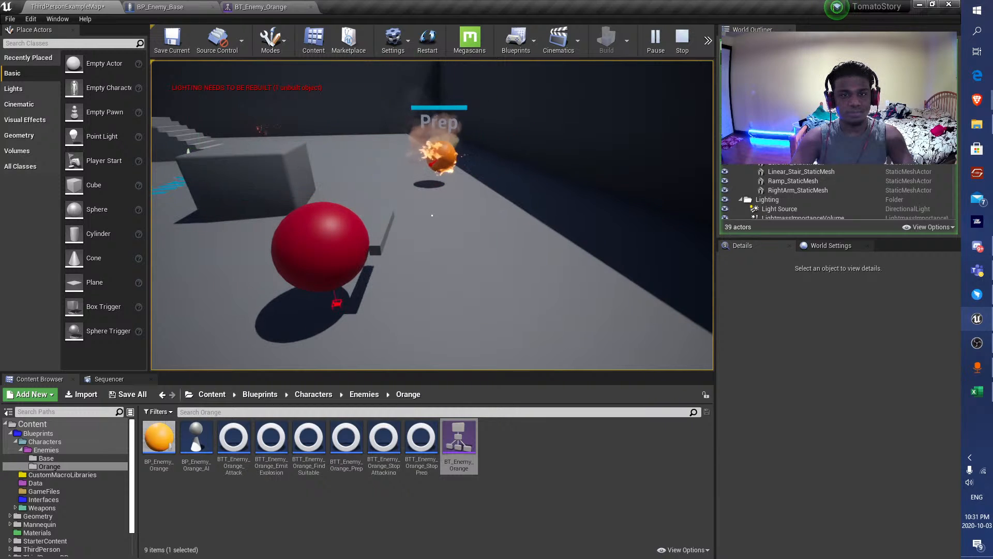
{"action": "key", "text": "Escape"}
{"action": "key", "text": "F11"}
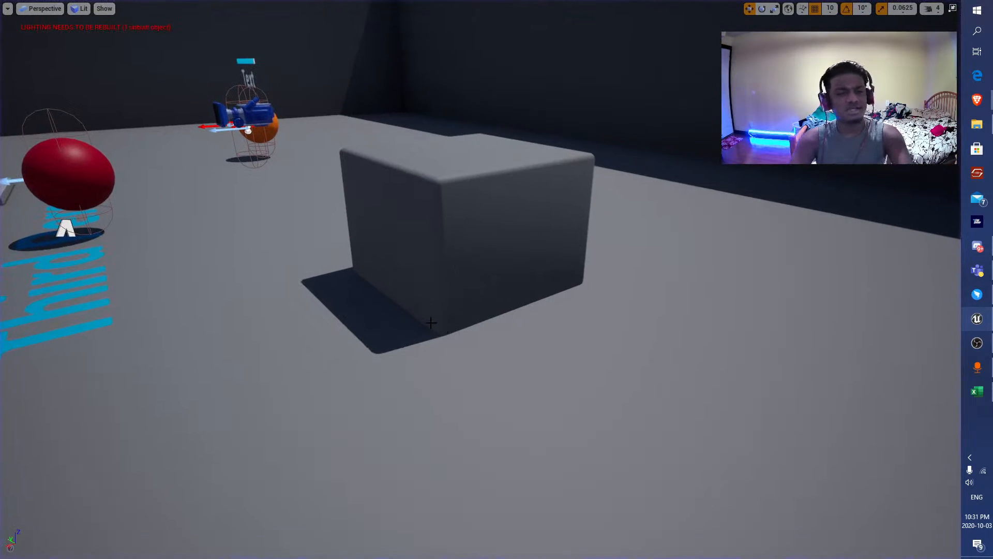
{"action": "key", "text": "F11"}
{"action": "left_click", "coordinate": [127, 394]}
{"action": "left_click", "coordinate": [569, 377]}
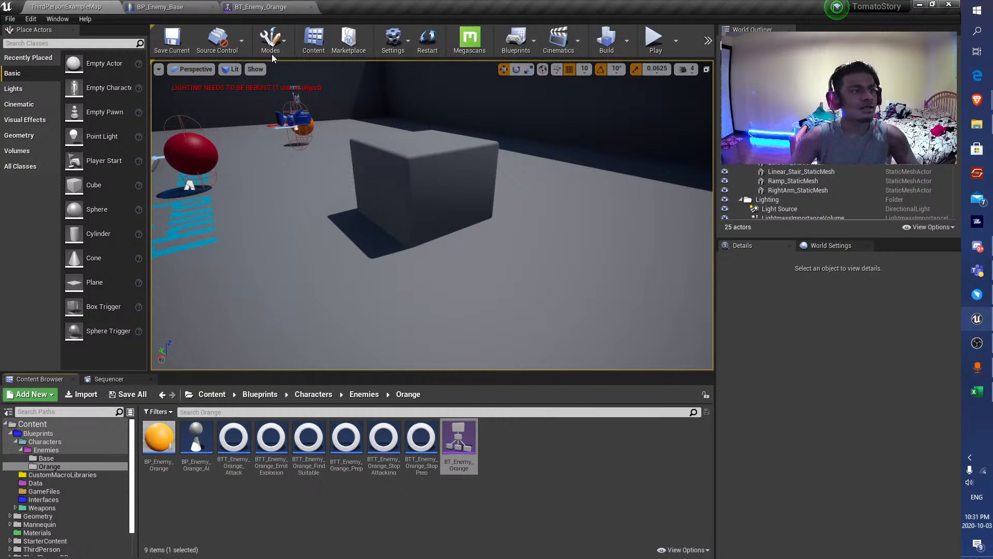
Examine the Search For Player, Start prep and Finish Prep groups in BT_Enemy_Orange.
{"action": "left_click", "coordinate": [195, 6]}
{"action": "left_click", "coordinate": [258, 6]}
{"action": "scroll", "coordinate": [233, 171], "scroll_direction": "down", "scroll_amount": 1}
{"action": "right_click_drag", "start_coordinate": [234, 157], "coordinate": [400, 354]}
{"action": "scroll", "coordinate": [396, 373], "scroll_direction": "down", "scroll_amount": 2}
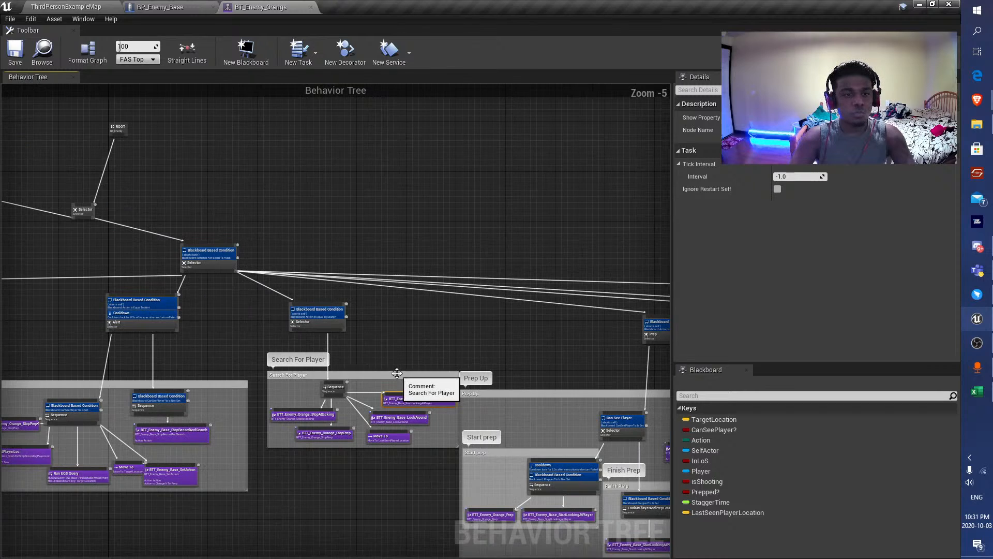
{"action": "right_click_drag", "start_coordinate": [526, 352], "coordinate": [336, 220]}
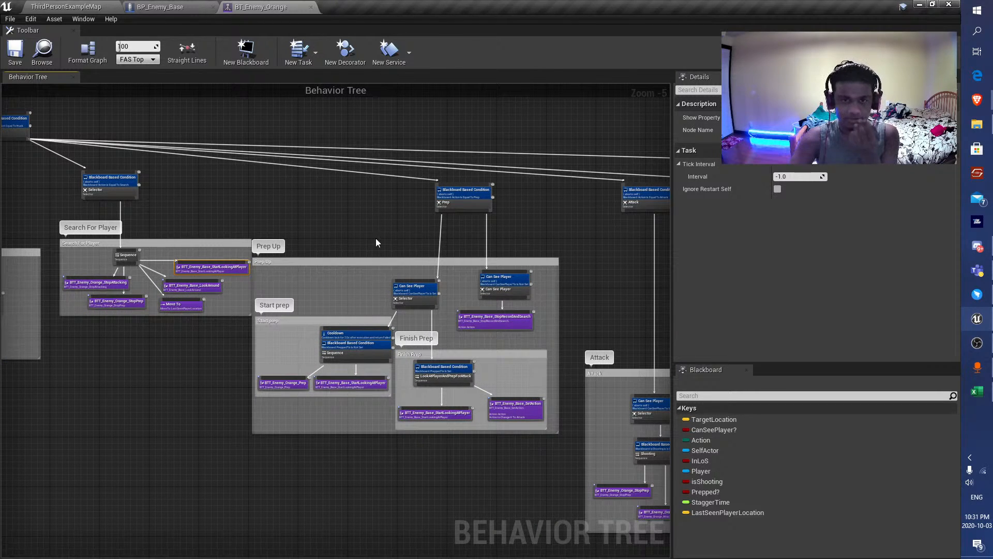
{"action": "scroll", "coordinate": [384, 321], "scroll_direction": "up", "scroll_amount": 5}
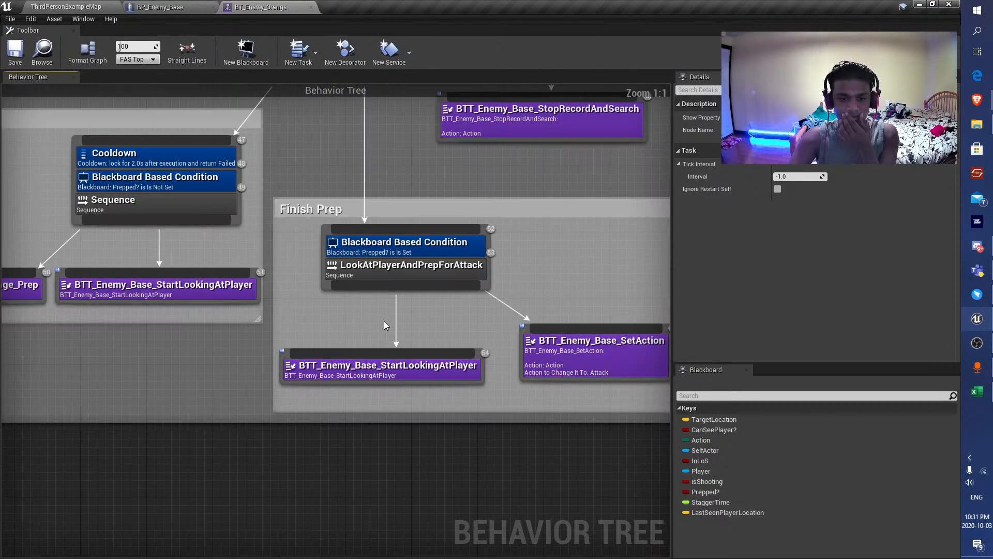
{"action": "scroll", "coordinate": [384, 321], "scroll_direction": "down", "scroll_amount": 4}
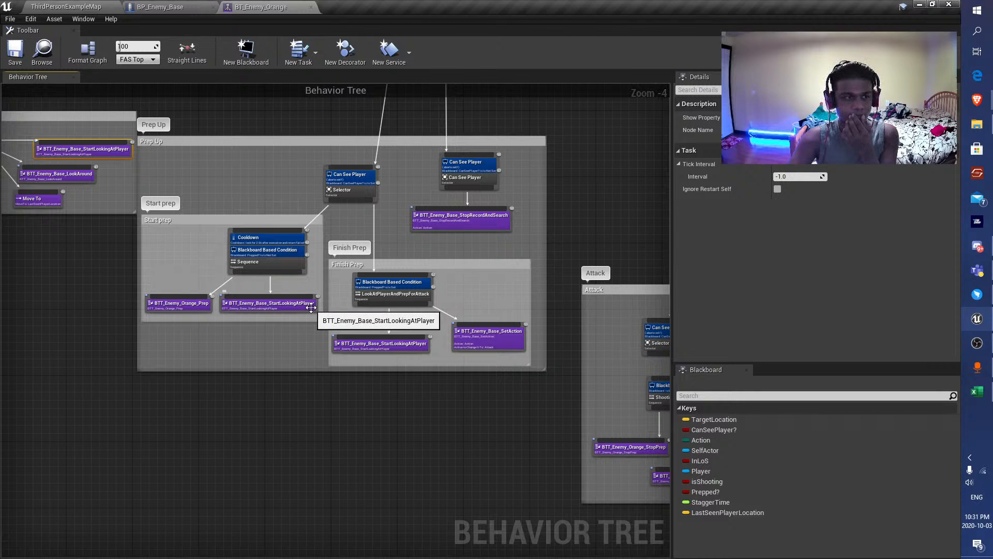
Check BP_Enemy_Base's debug box nodes, and inspect the Prep selector and its Start prep branch in BT_Enemy_Orange.
{"action": "left_click", "coordinate": [44, 5]}
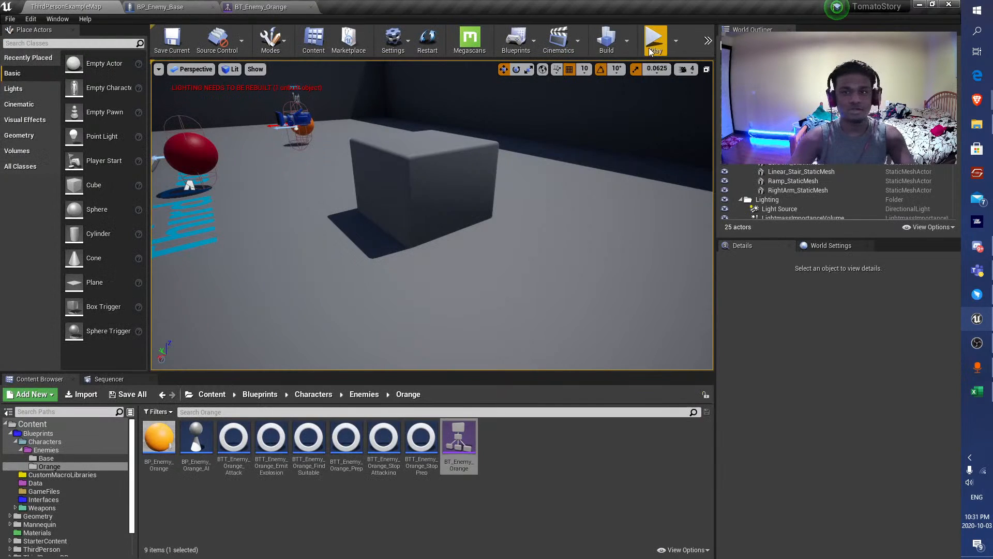
{"action": "left_click", "coordinate": [182, 6]}
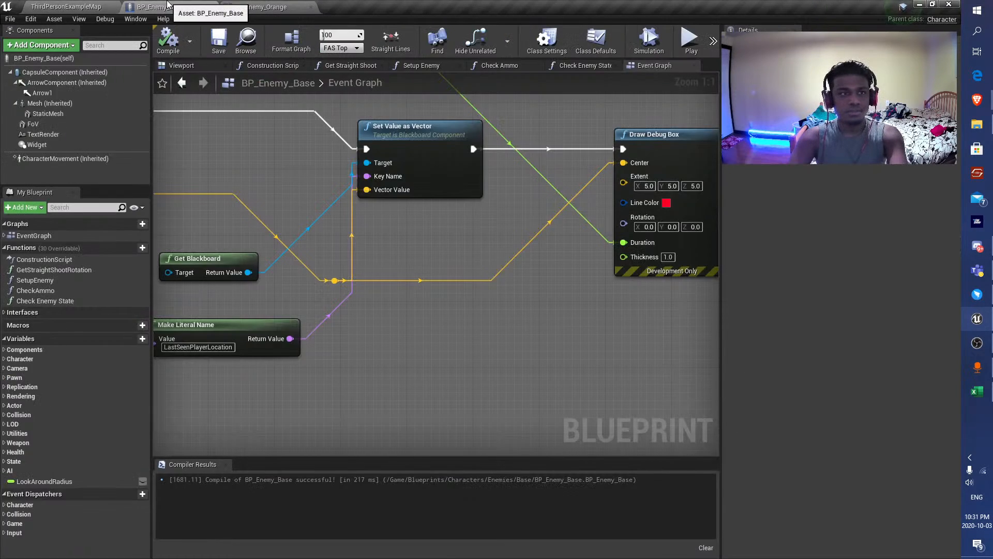
{"action": "left_click", "coordinate": [264, 6]}
{"action": "scroll", "coordinate": [176, 142], "scroll_direction": "down", "scroll_amount": 2}
{"action": "right_click_drag", "start_coordinate": [176, 142], "coordinate": [240, 354]}
{"action": "scroll", "coordinate": [316, 348], "scroll_direction": "up", "scroll_amount": 6}
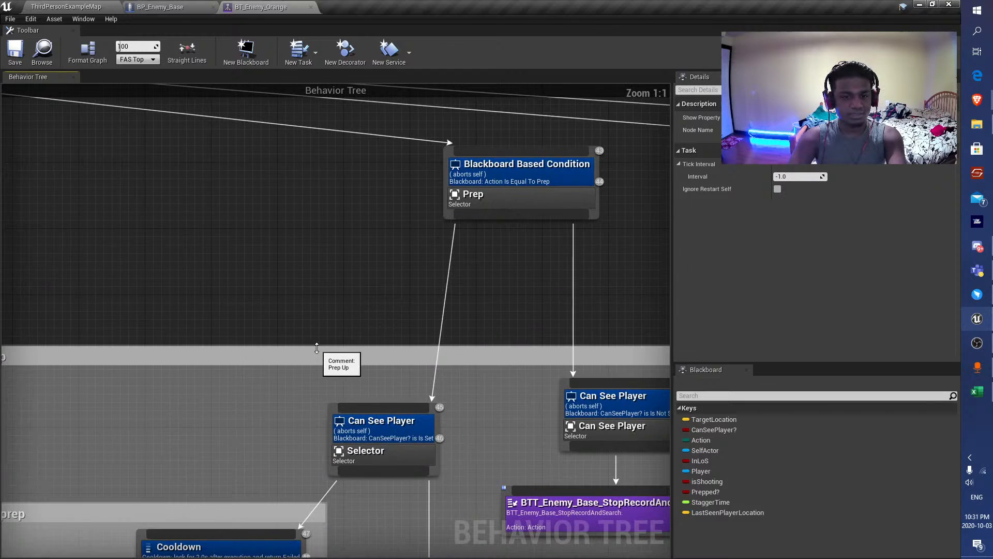
{"action": "scroll", "coordinate": [316, 348], "scroll_direction": "down", "scroll_amount": 4}
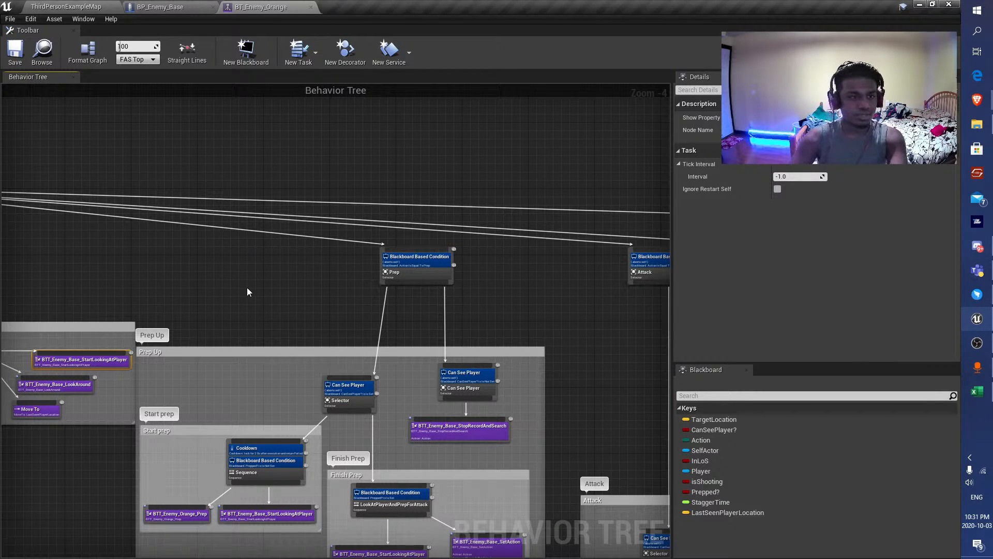
{"action": "right_click_drag", "start_coordinate": [247, 287], "coordinate": [321, 165]}
{"action": "scroll", "coordinate": [315, 293], "scroll_direction": "up", "scroll_amount": 4}
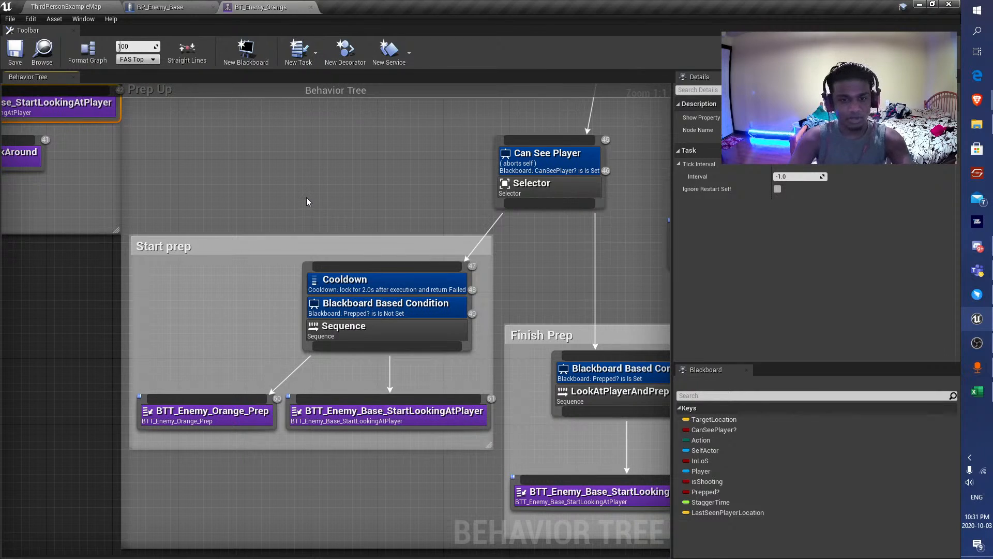
Shift the Prep Up comment group slightly away from Search For Player and save BT_Enemy_Orange.
{"action": "scroll", "coordinate": [290, 303], "scroll_direction": "down", "scroll_amount": 4}
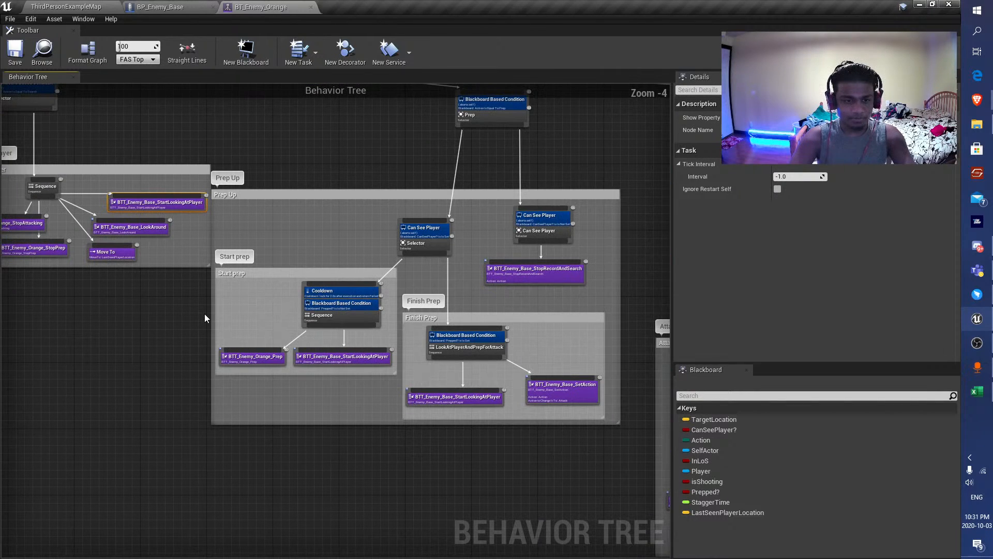
{"action": "left_click_drag", "start_coordinate": [241, 196], "coordinate": [251, 196]}
{"action": "left_click", "coordinate": [24, 52]}
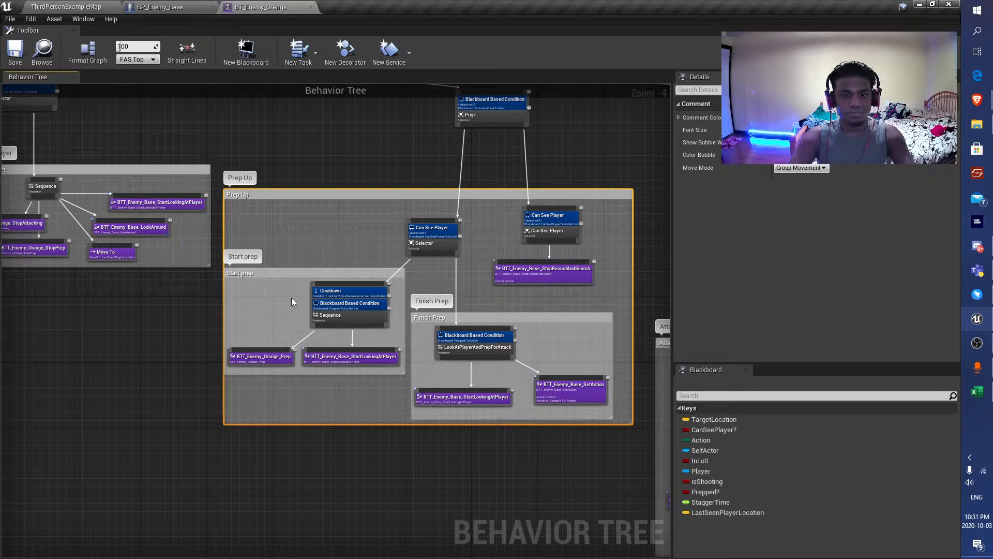
Reposition the Move To, BTT_Enemy_Orange_StopPrep and BTT_Enemy_Base_StopRecordAndSearch tasks within the Alert group.
{"action": "right_click_drag", "start_coordinate": [126, 287], "coordinate": [715, 370]}
{"action": "scroll", "coordinate": [231, 340], "scroll_direction": "up", "scroll_amount": 4}
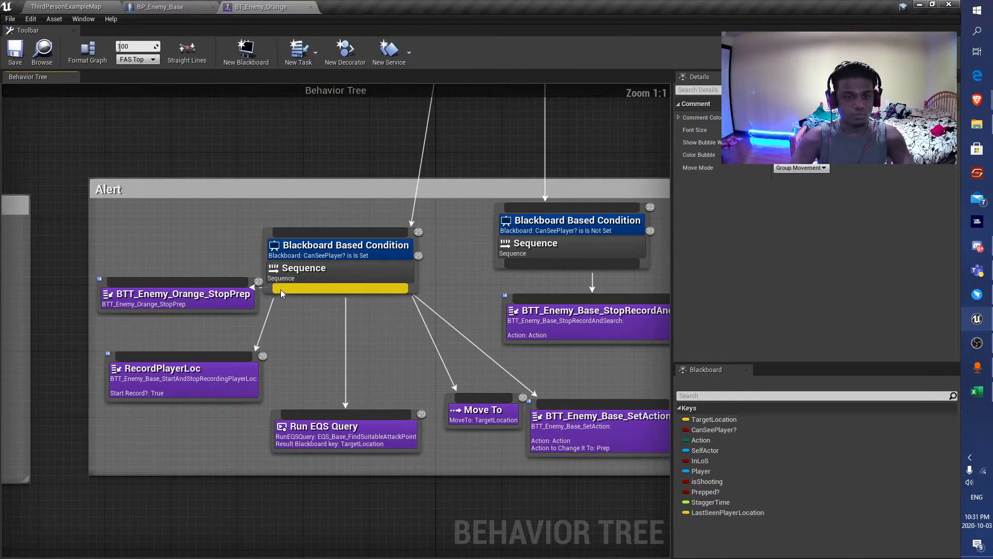
{"action": "right_click_drag", "start_coordinate": [411, 352], "coordinate": [384, 309]}
{"action": "mouse_move", "coordinate": [461, 375]}
{"action": "left_mouse_down"}
{"action": "mouse_move", "coordinate": [437, 369]}
{"action": "mouse_move", "coordinate": [448, 371]}
{"action": "left_mouse_up"}
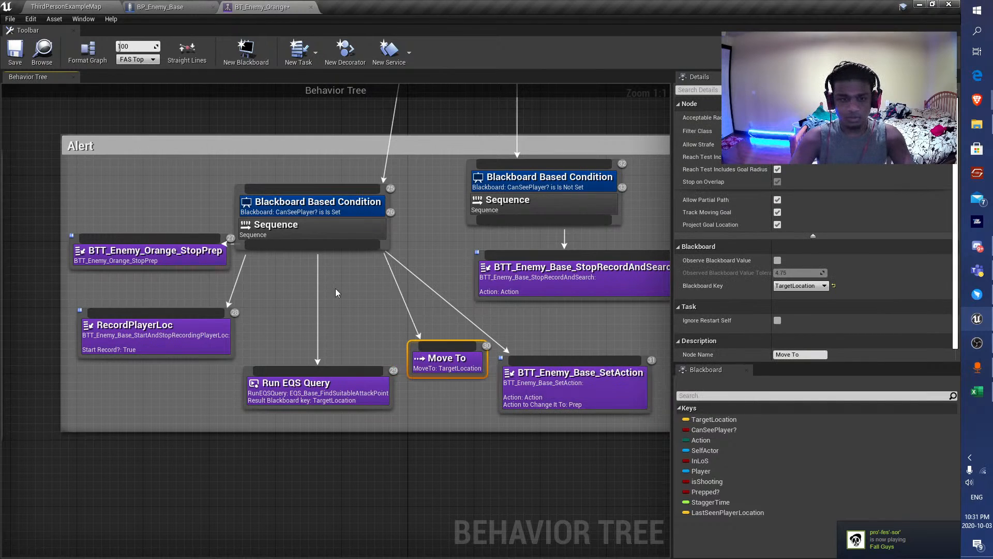
{"action": "left_click", "coordinate": [345, 212]}
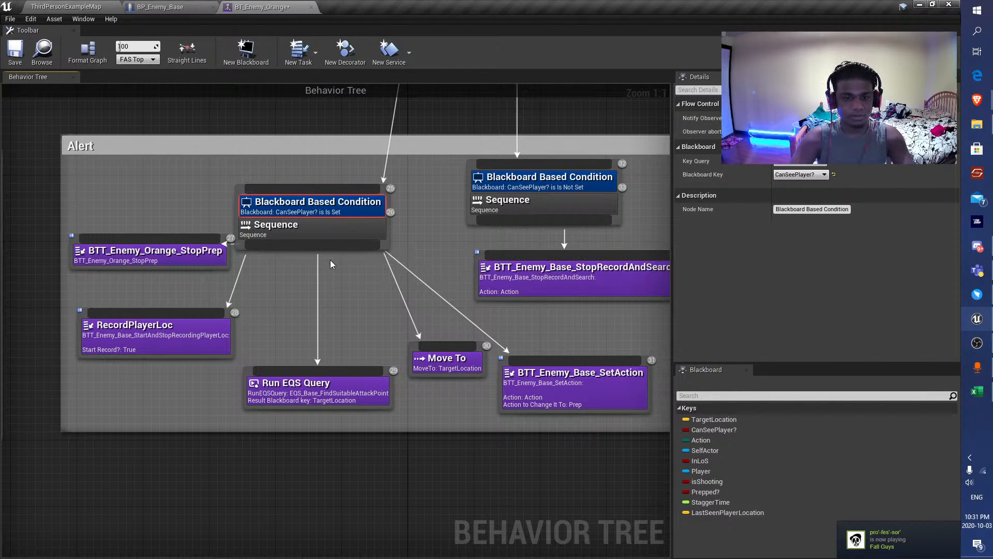
{"action": "left_click_drag", "start_coordinate": [185, 261], "coordinate": [177, 269]}
{"action": "scroll", "coordinate": [176, 270], "scroll_direction": "down", "scroll_amount": 3}
{"action": "right_click_drag", "start_coordinate": [298, 293], "coordinate": [280, 345]}
{"action": "left_click", "coordinate": [445, 339]}
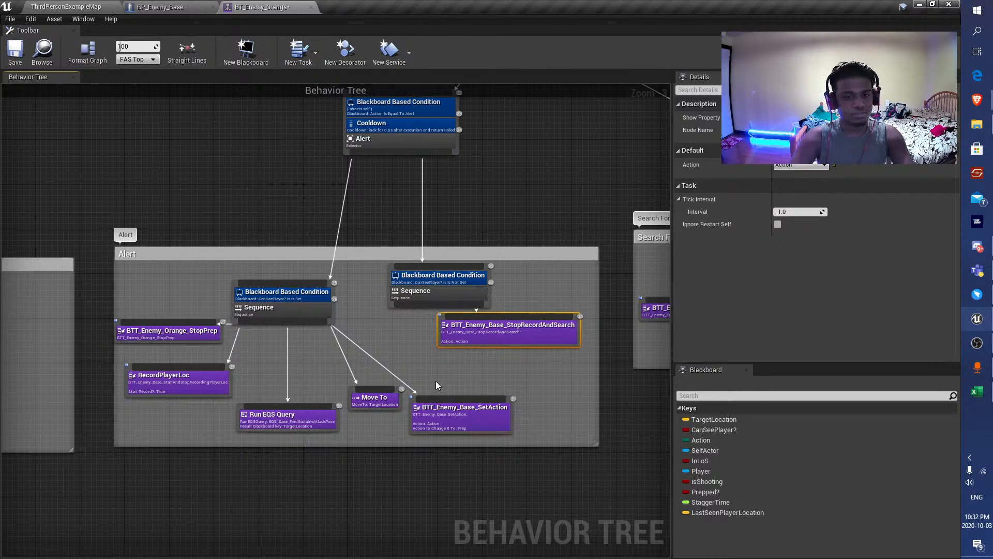
{"action": "left_click_drag", "start_coordinate": [361, 397], "coordinate": [356, 408]}
Examine the Alert group's CanSeePlayer? conditions alongside the Search For Player group.
{"action": "left_click_drag", "start_coordinate": [282, 300], "coordinate": [288, 300]}
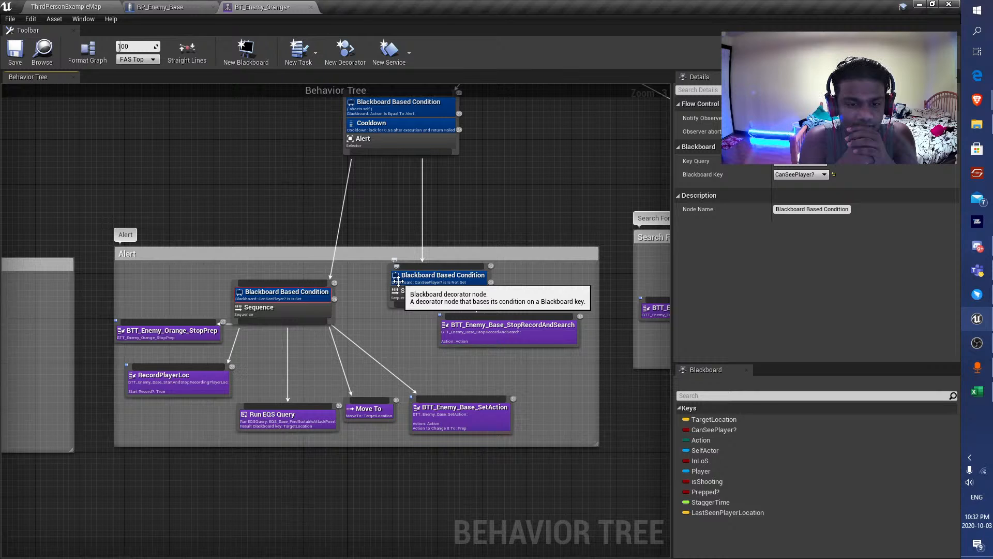
{"action": "scroll", "coordinate": [656, 243], "scroll_direction": "down", "scroll_amount": 2}
{"action": "right_click_drag", "start_coordinate": [656, 243], "coordinate": [383, 201]}
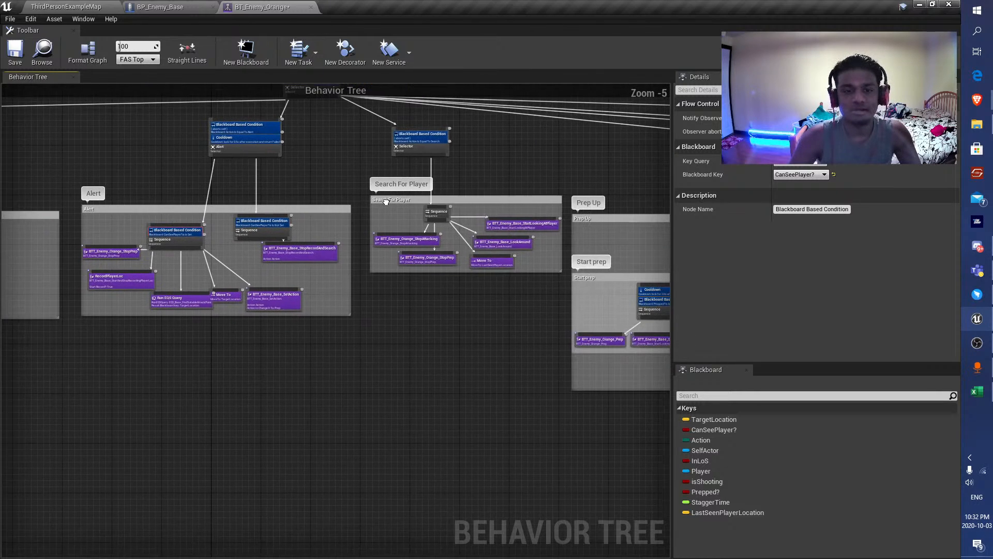
{"action": "right_click_drag", "start_coordinate": [516, 212], "coordinate": [854, 231]}
{"action": "scroll", "coordinate": [485, 209], "scroll_direction": "up", "scroll_amount": 2}
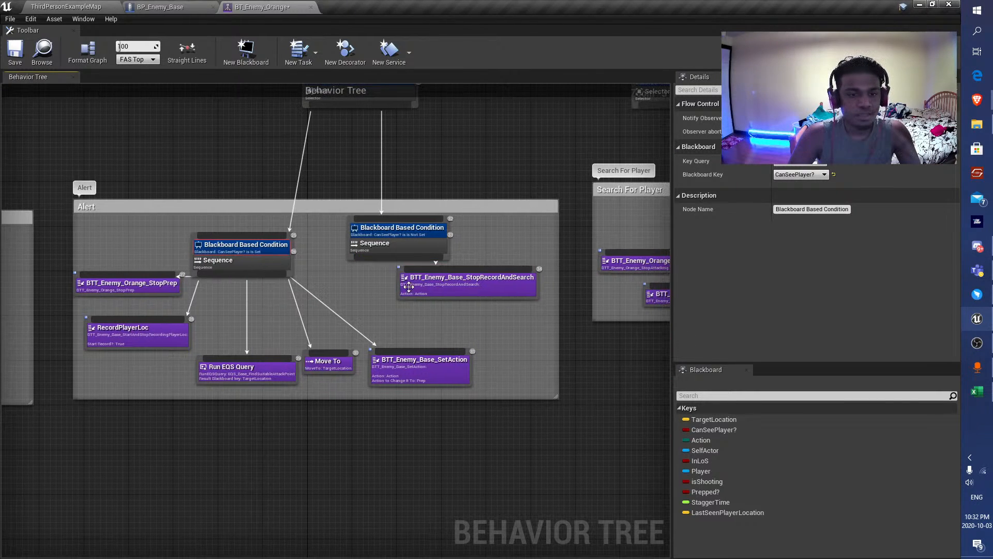
Reposition the BTT_Enemy_Base_StopRecordAndSearch task and remove the CanSeePlayer? Blackboard conditions from both Alert sequences.
{"action": "left_click", "coordinate": [426, 296]}
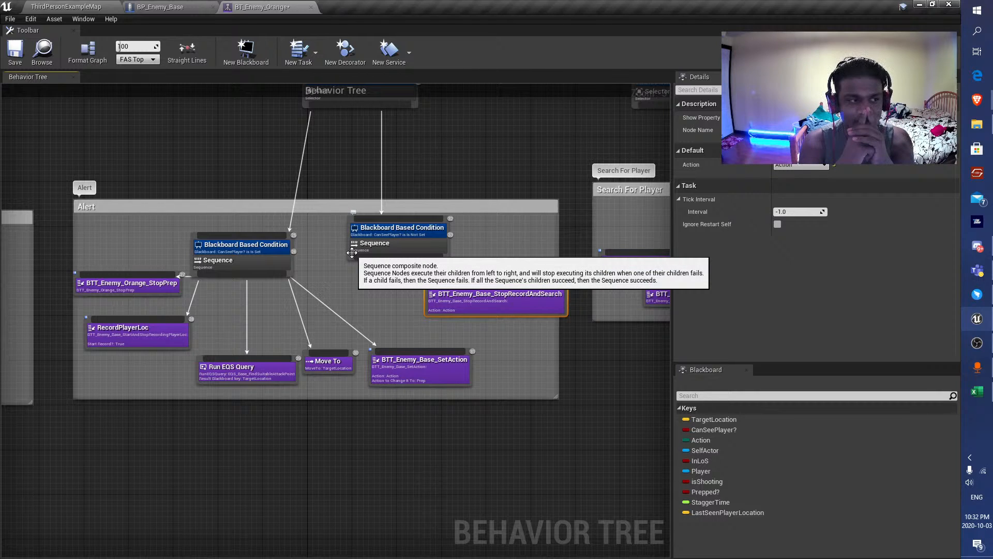
{"action": "left_click", "coordinate": [275, 248]}
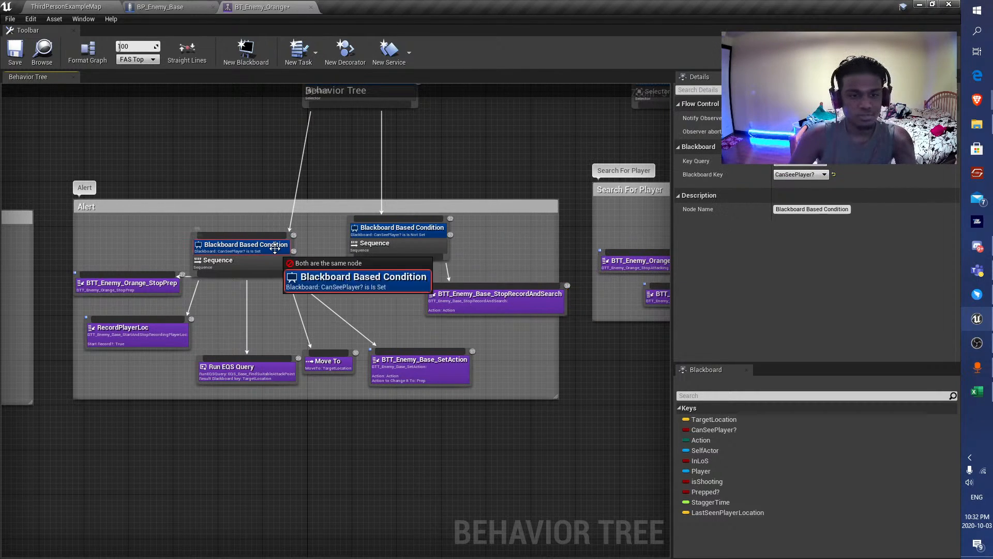
{"action": "right_click_drag", "start_coordinate": [327, 220], "coordinate": [358, 255]}
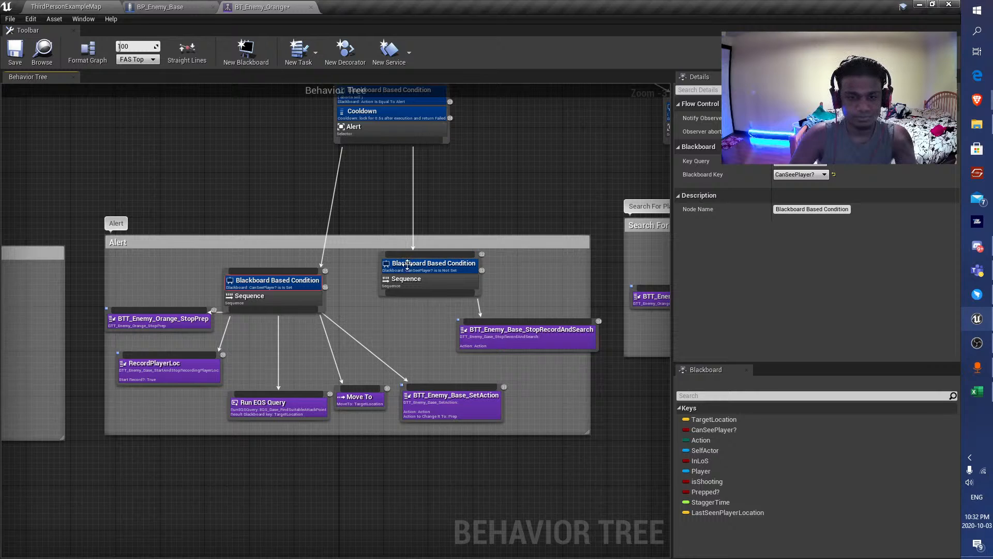
{"action": "left_click", "coordinate": [430, 265]}
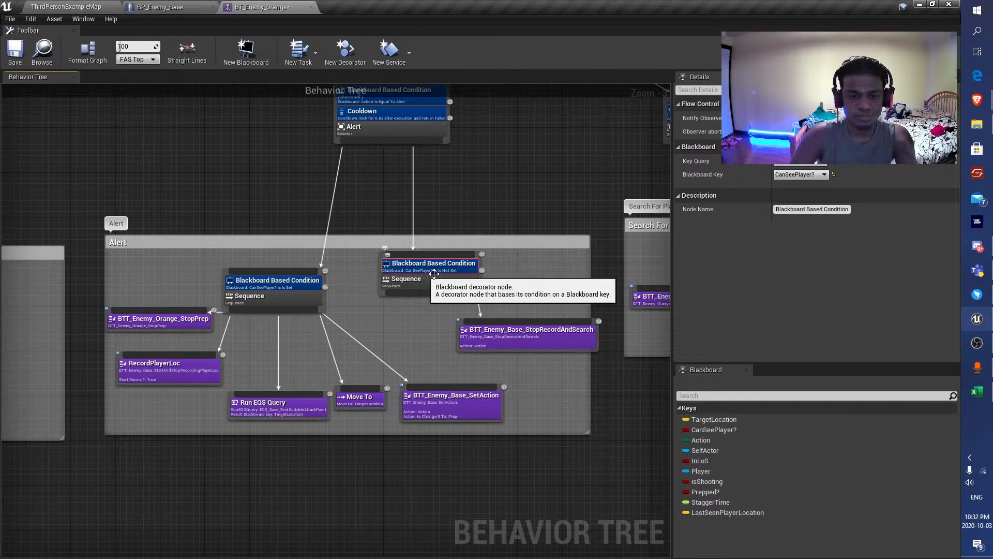
{"action": "key", "text": "Delete"}
{"action": "left_click", "coordinate": [269, 281]}
{"action": "key", "text": "Delete"}
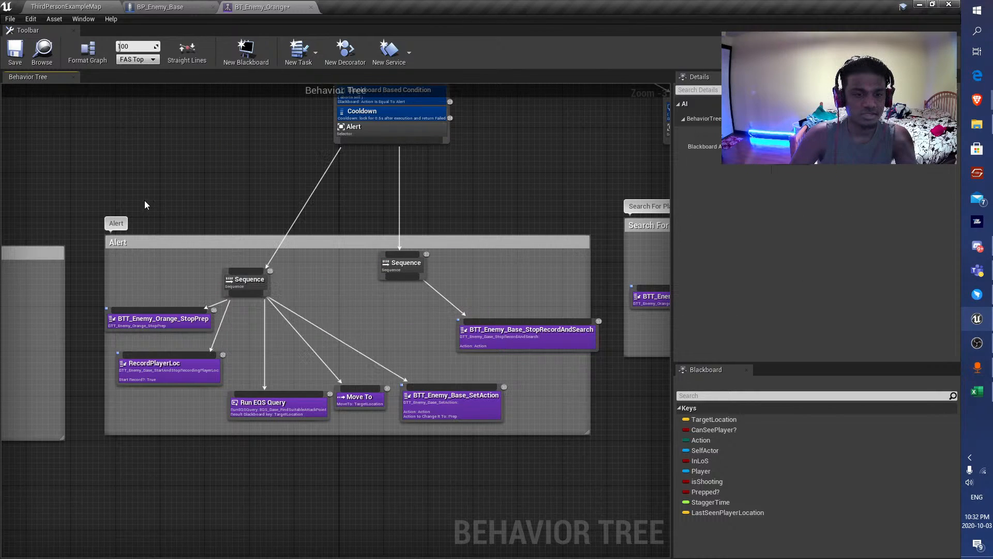
Playtest ThirdPersonExampleMap, moving around obstacles to check how the orange enemy switches between its action states.
{"action": "left_click", "coordinate": [64, 5]}
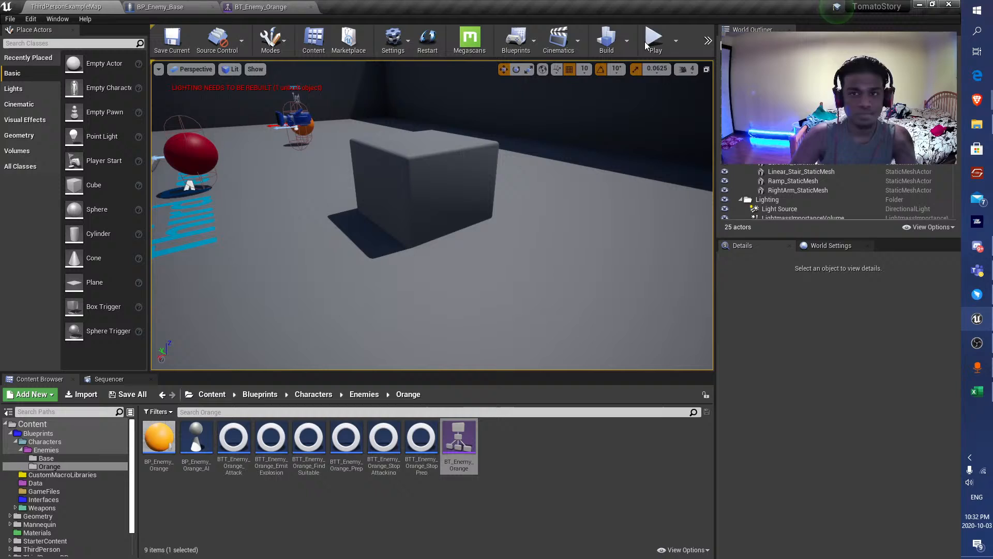
{"action": "left_click", "coordinate": [533, 197]}
{"action": "key", "text": "F11"}
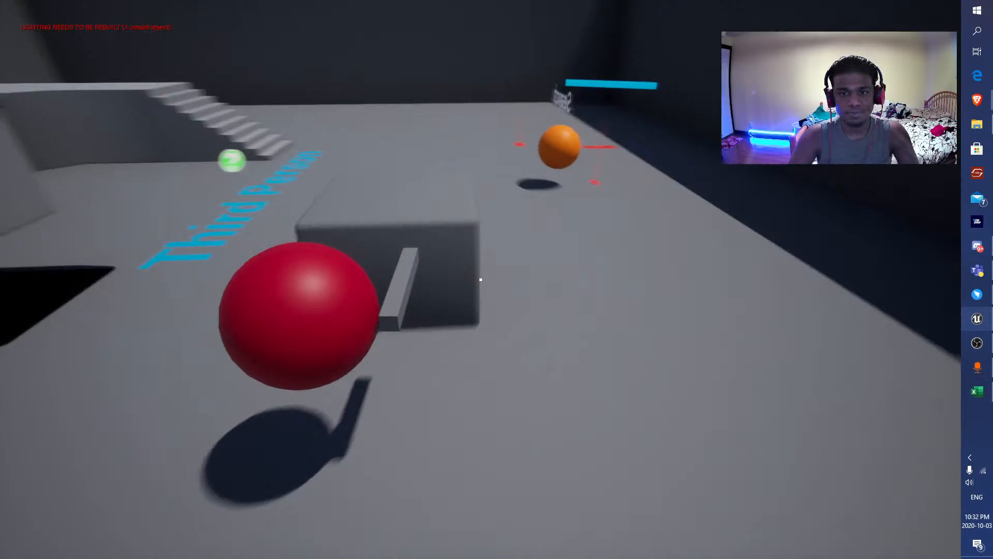
{"action": "key", "text": "F11"}
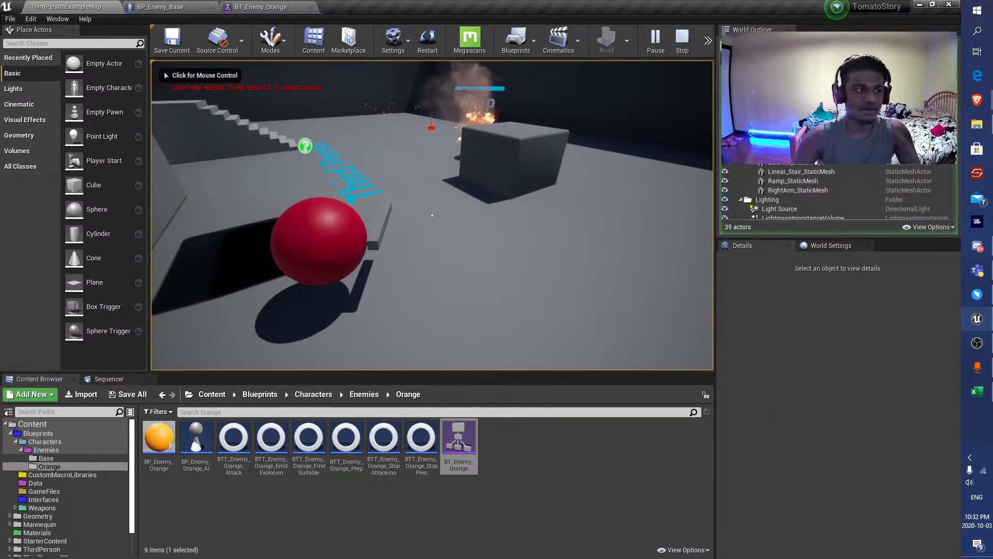
{"action": "left_click", "coordinate": [527, 223]}
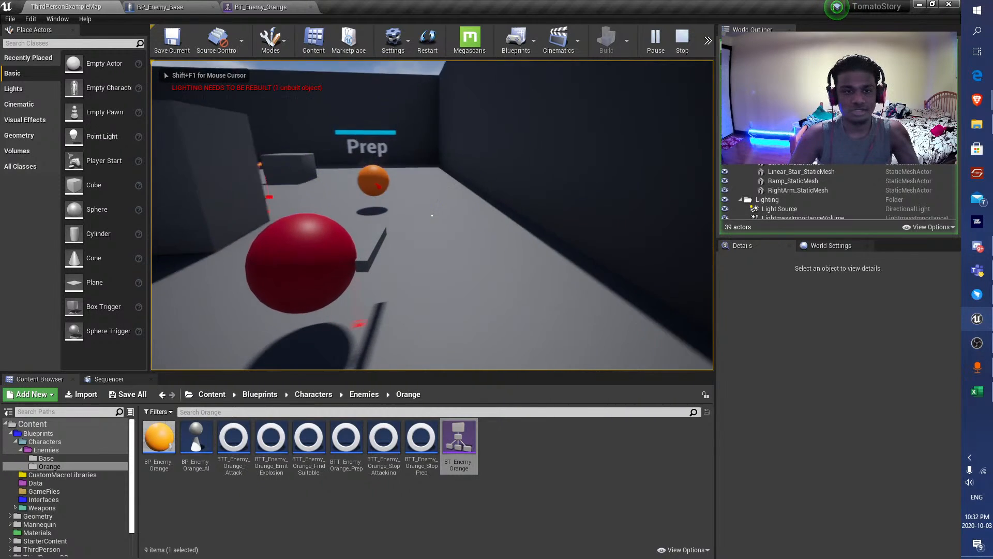
{"action": "key", "text": "s"}
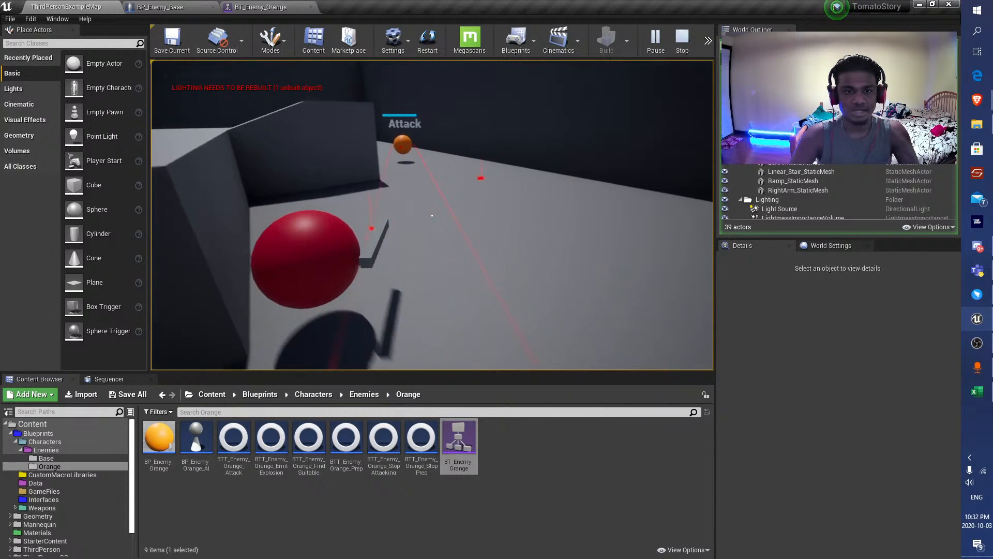
{"action": "key", "text": "s"}
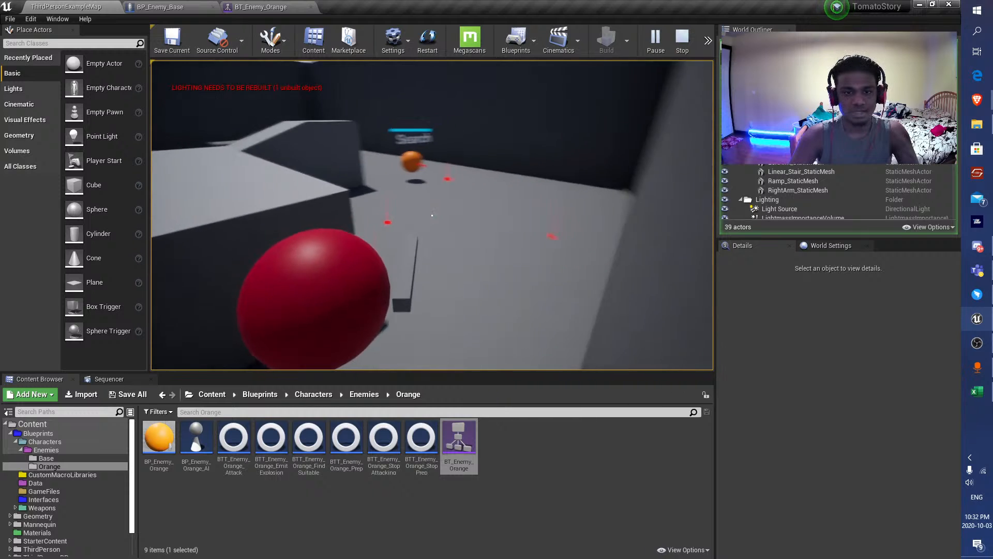
{"action": "key", "text": "s"}
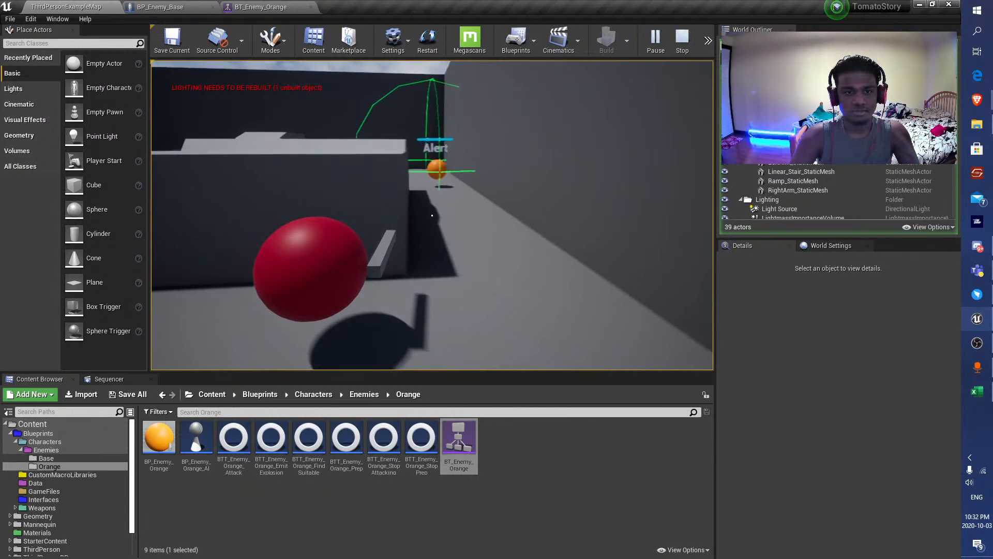
{"action": "key", "text": "a"}
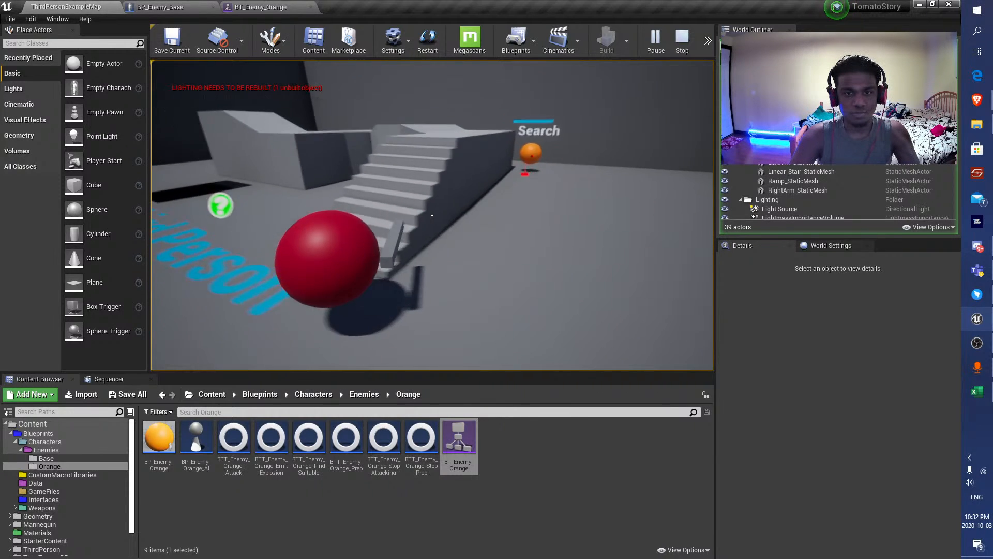
{"action": "key", "text": "w"}
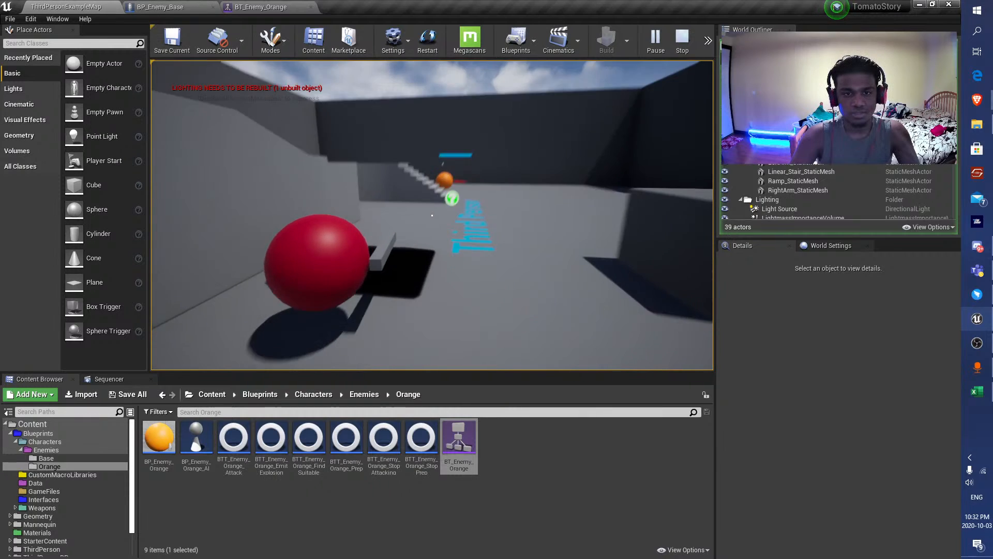
{"action": "key", "text": "a"}
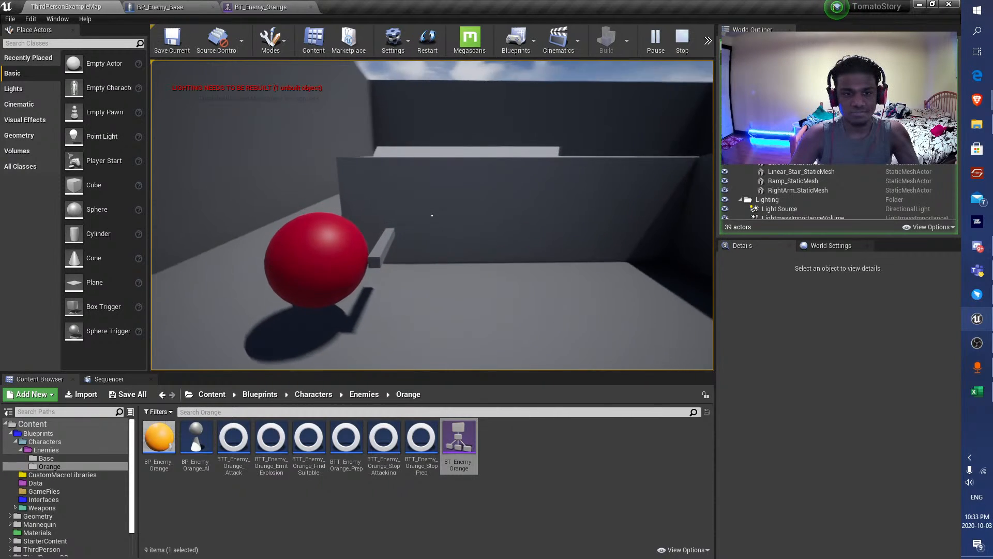
{"action": "key", "text": "w"}
{"action": "key", "text": "space"}
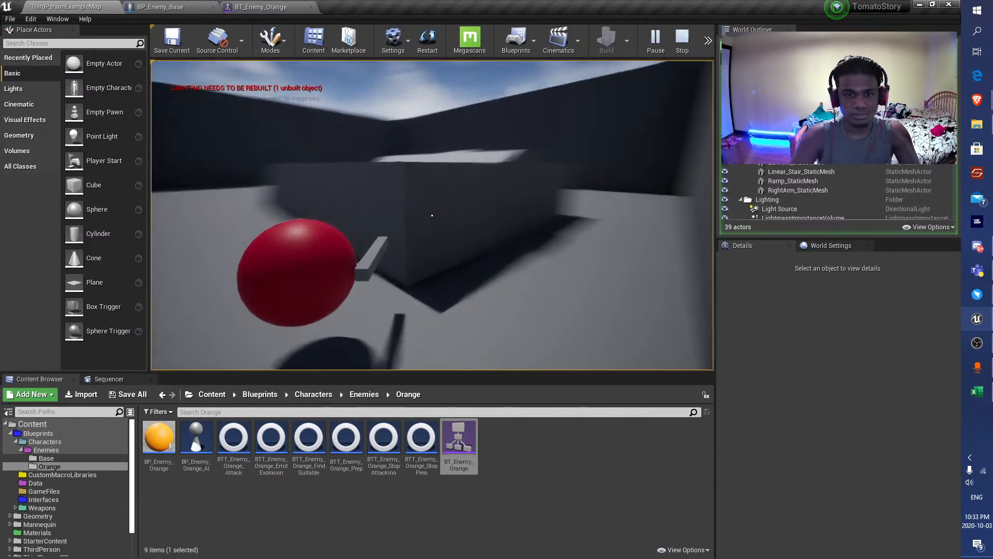
Shoot the orange enemy until it is dazed, harvest its weapon, fire its ammo and end the playtest.
{"action": "key", "text": "w"}
{"action": "right_click", "coordinate": [432, 216]}
{"action": "left_click", "coordinate": [432, 215]}
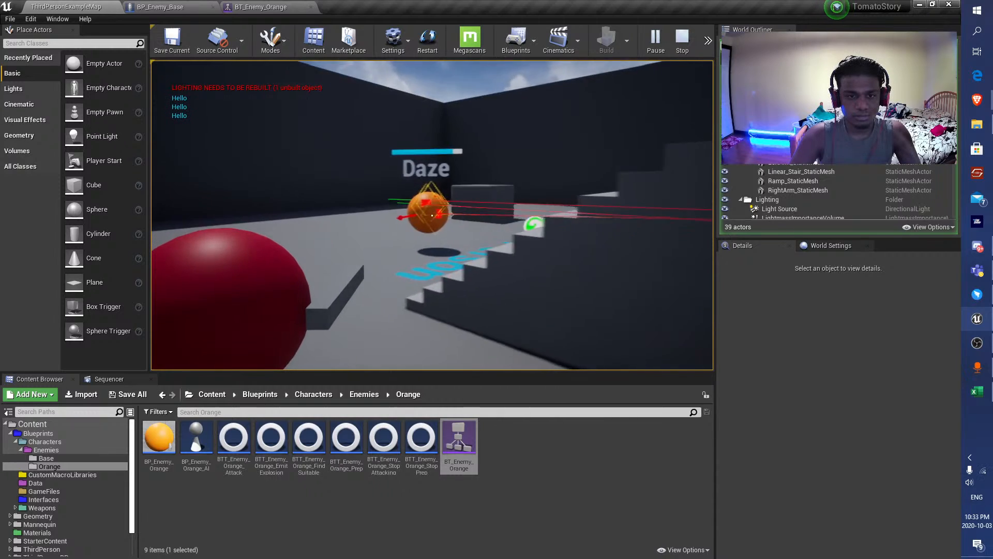
{"action": "left_click", "coordinate": [432, 216]}
{"action": "key", "text": "w"}
{"action": "key", "text": "e"}
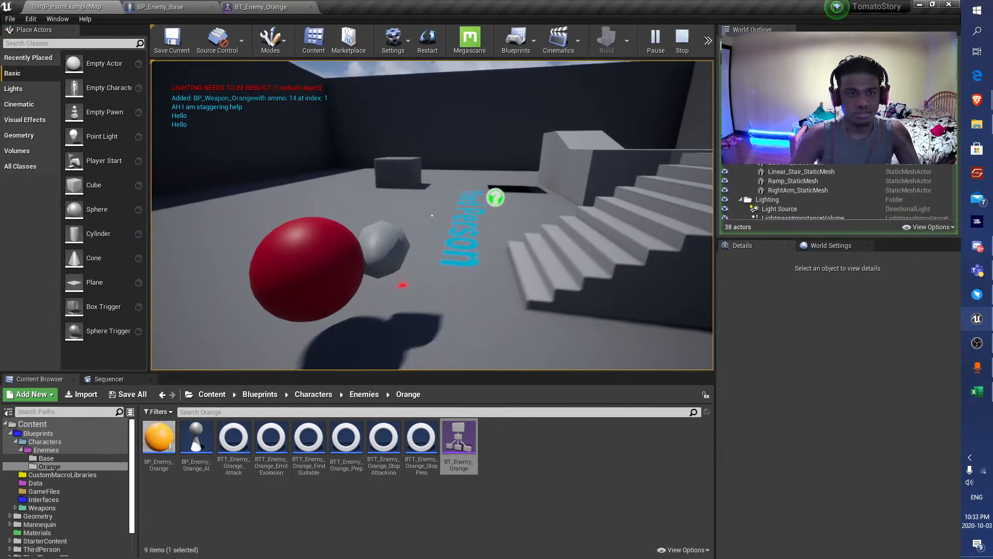
{"action": "right_click", "coordinate": [432, 215]}
{"action": "left_click", "coordinate": [432, 215]}
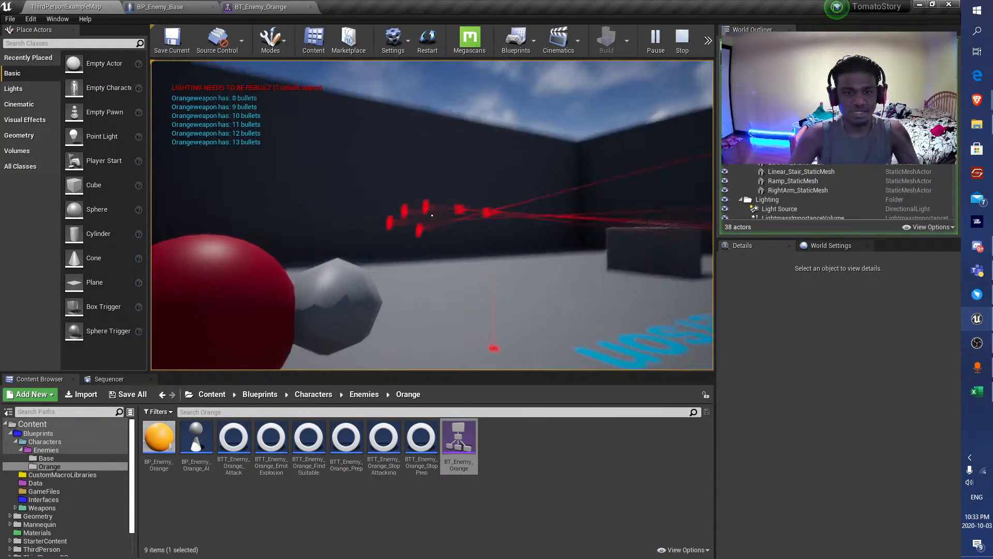
{"action": "left_click", "coordinate": [432, 216]}
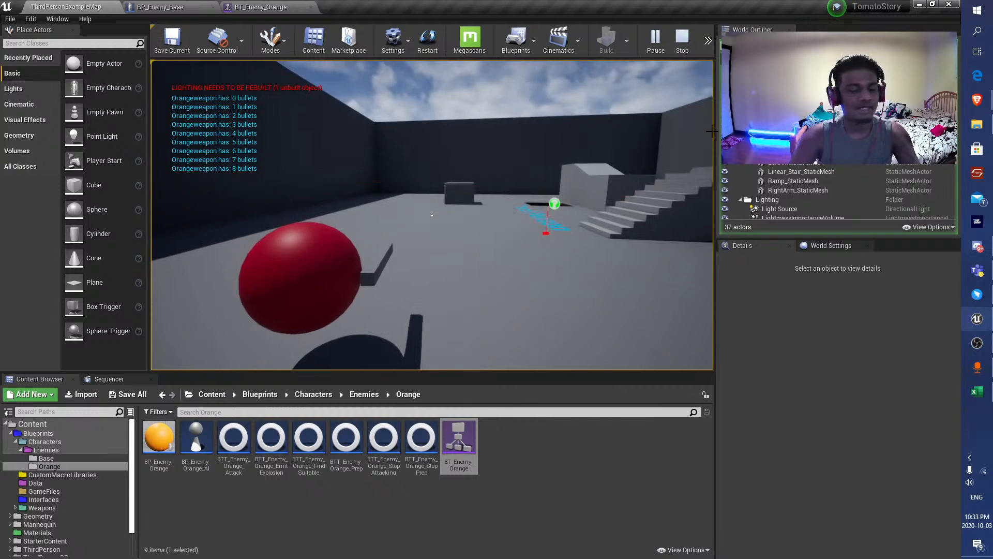
{"action": "key", "text": "Escape"}
{"action": "key", "text": "F11"}
{"action": "key", "text": "F11"}
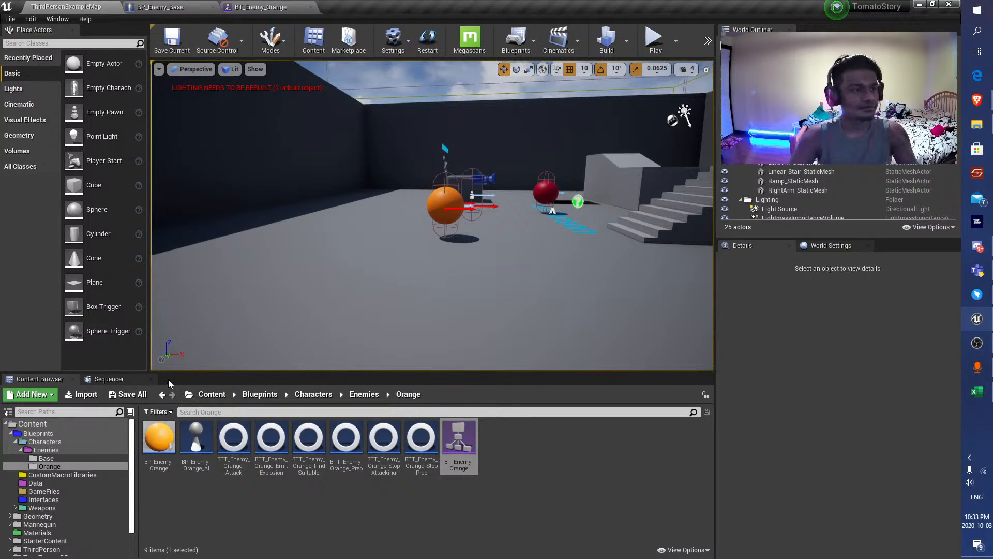
Switch to the TOM - Lookup workbook in Excel and review the unreachable last-seen-location entry on the Bugs sheet.
{"action": "left_click", "coordinate": [986, 395]}
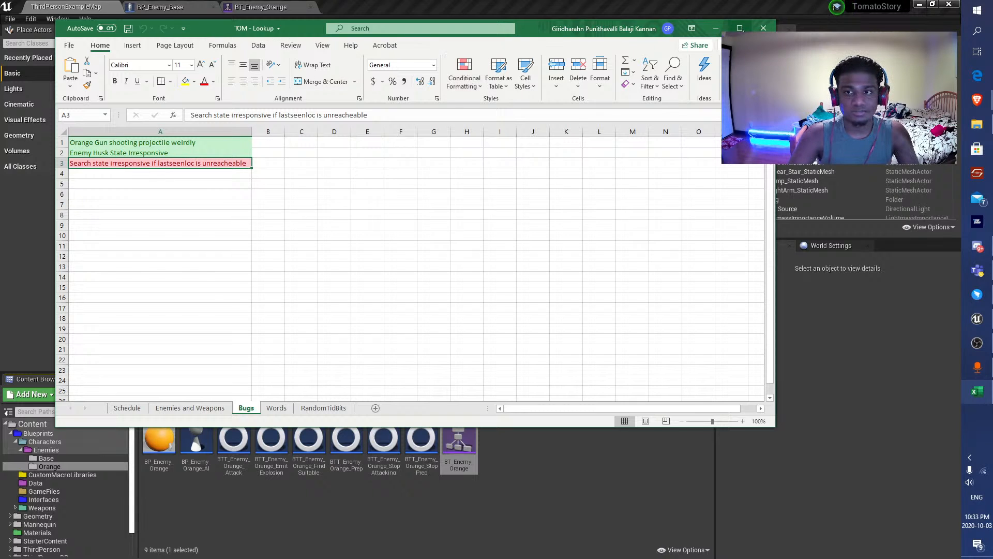
{"action": "left_click", "coordinate": [742, 29]}
{"action": "left_click", "coordinate": [107, 175]}
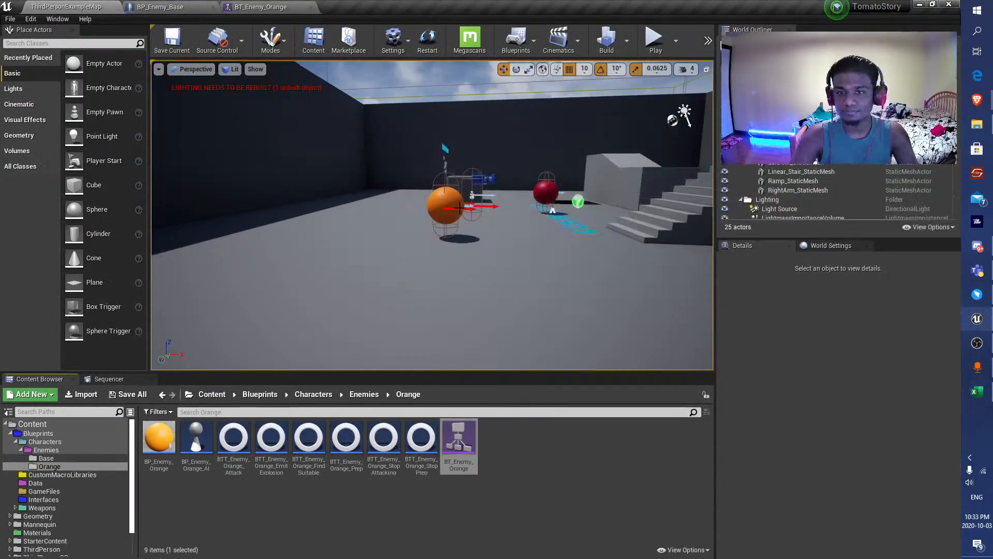
In BP_Enemy_Base, set the LookAround SphereTraceForObjects node's Draw Debug Type to None and compile.
{"action": "left_click", "coordinate": [158, 5]}
{"action": "scroll", "coordinate": [197, 181], "scroll_direction": "down", "scroll_amount": 9}
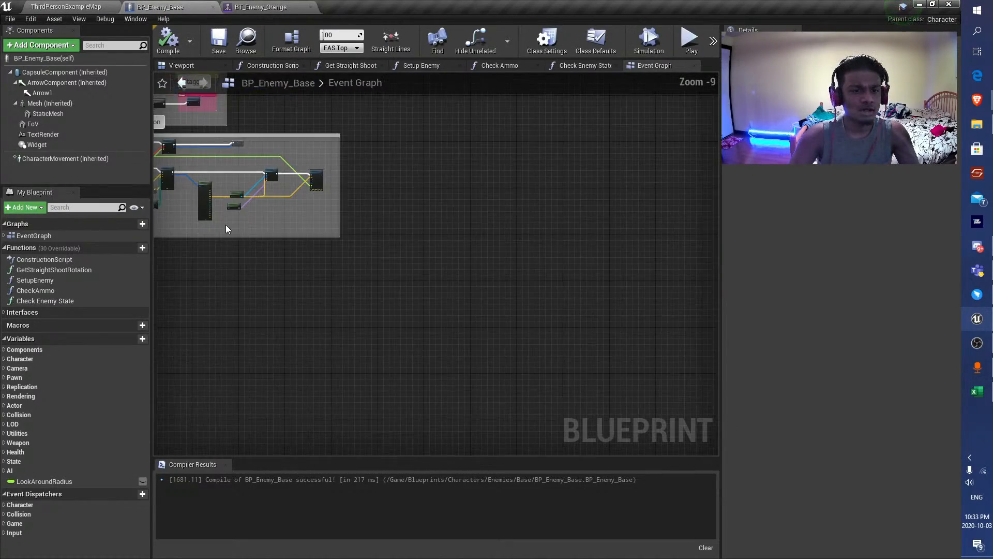
{"action": "right_click_drag", "start_coordinate": [225, 224], "coordinate": [476, 275]}
{"action": "scroll", "coordinate": [362, 229], "scroll_direction": "up", "scroll_amount": 5}
{"action": "scroll", "coordinate": [362, 226], "scroll_direction": "down", "scroll_amount": 4}
{"action": "right_click_drag", "start_coordinate": [173, 318], "coordinate": [409, 265]}
{"action": "scroll", "coordinate": [373, 274], "scroll_direction": "up", "scroll_amount": 5}
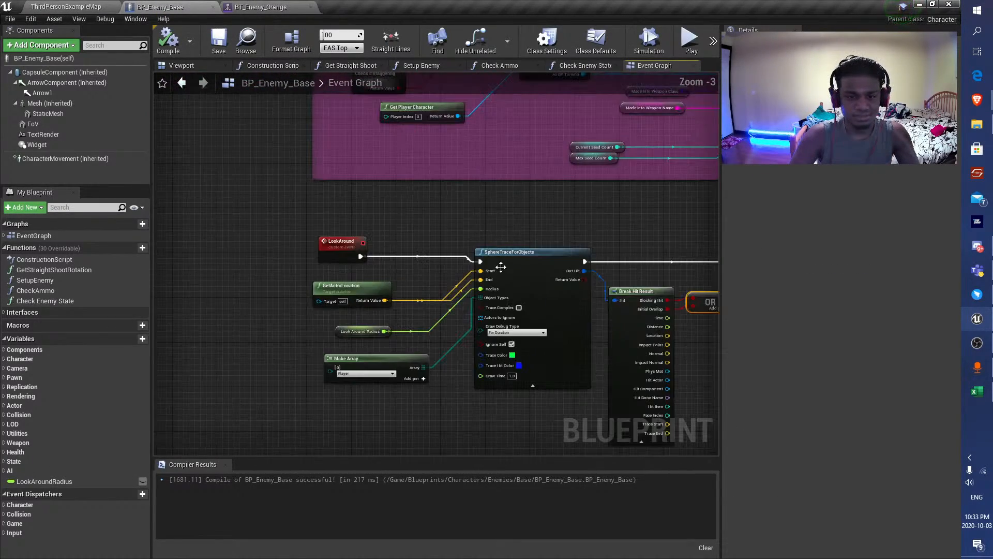
{"action": "right_click_drag", "start_coordinate": [561, 298], "coordinate": [405, 268]}
{"action": "scroll", "coordinate": [405, 268], "scroll_direction": "up", "scroll_amount": 3}
{"action": "left_click", "coordinate": [362, 283]}
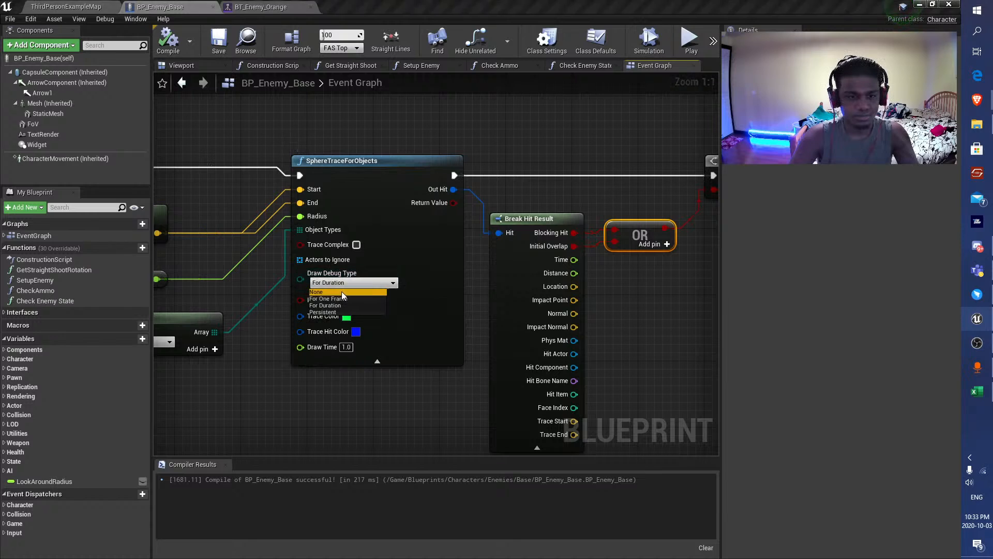
{"action": "left_click", "coordinate": [336, 291]}
{"action": "left_click", "coordinate": [168, 41]}
Wrap the LookAround nodes in a comment titled "Look around for player after searching" and compile the blueprint.
{"action": "scroll", "coordinate": [455, 204], "scroll_direction": "down", "scroll_amount": 10}
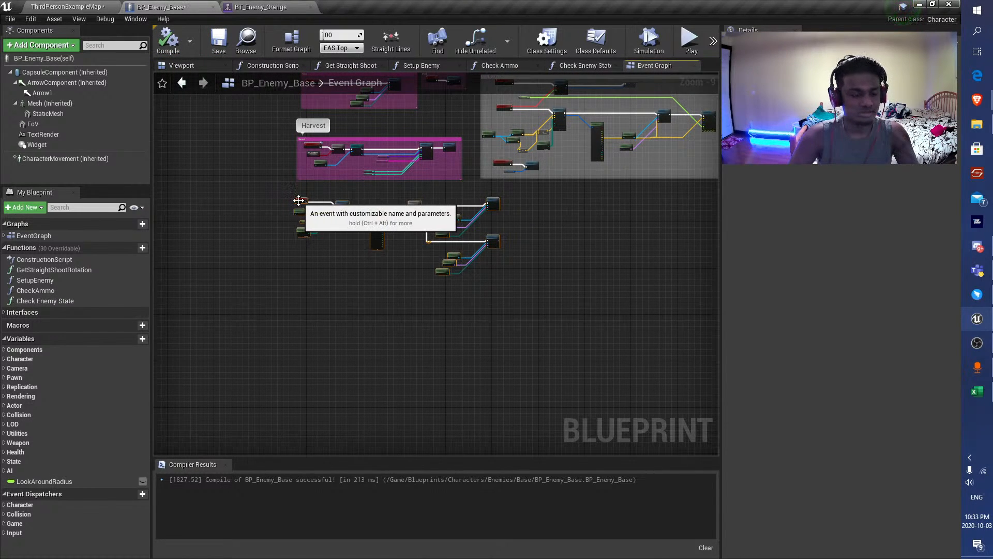
{"action": "key", "text": "c"}
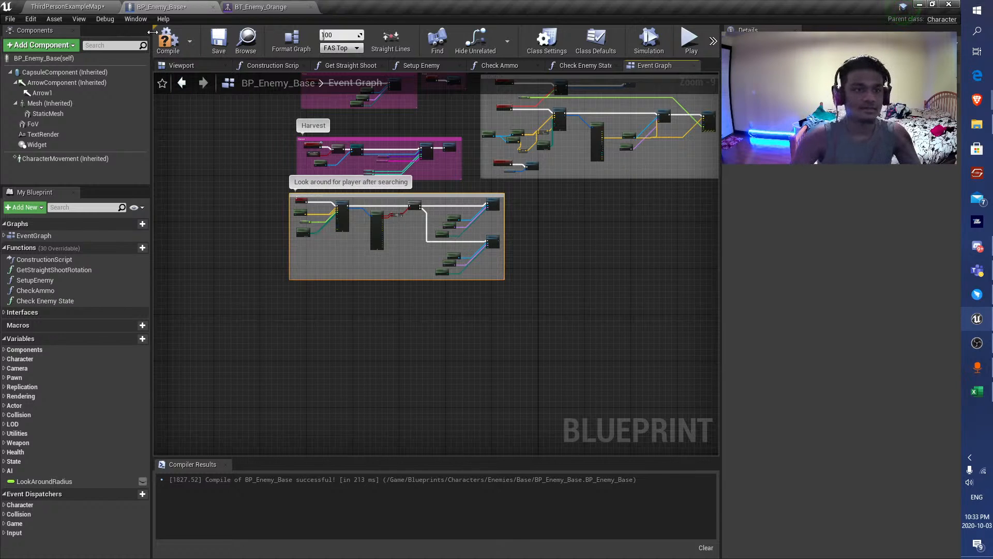
{"action": "left_click", "coordinate": [169, 39]}
{"action": "scroll", "coordinate": [338, 279], "scroll_direction": "up", "scroll_amount": 4}
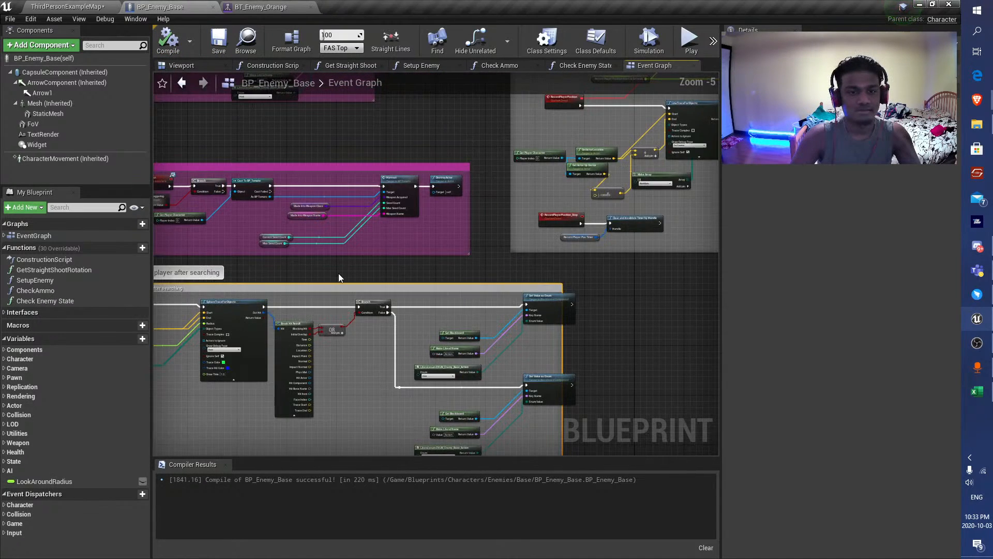
Move the "Look around for player after searching" group directly beneath Record Player Position and save BP_Enemy_Base.
{"action": "scroll", "coordinate": [321, 274], "scroll_direction": "down", "scroll_amount": 4}
{"action": "left_click_drag", "start_coordinate": [299, 260], "coordinate": [489, 251]}
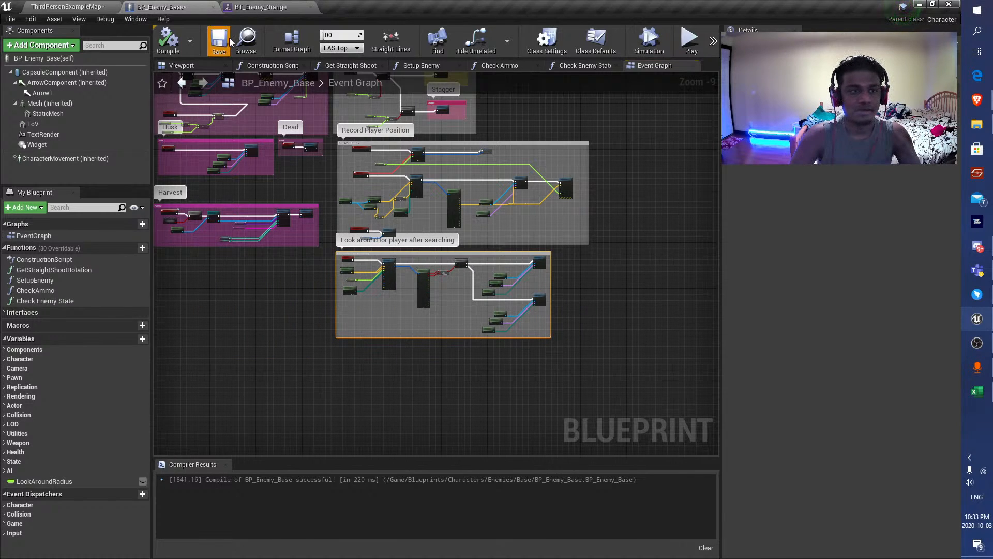
{"action": "right_click_drag", "start_coordinate": [312, 266], "coordinate": [280, 280]}
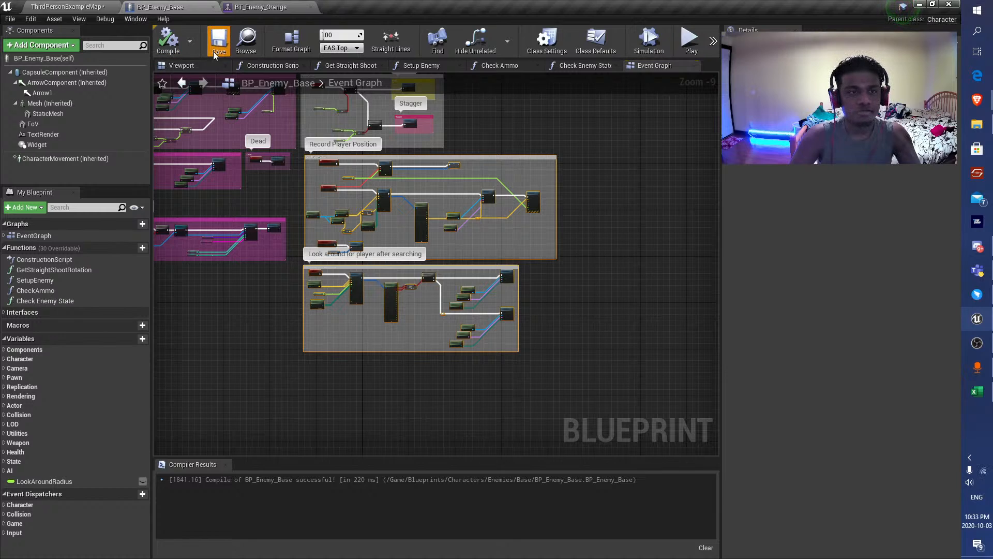
Shift the Husk and Dead comment groups slightly down, away from Stagger, and save the level and BP_Enemy_Base.
{"action": "right_click_drag", "start_coordinate": [283, 287], "coordinate": [442, 282]}
{"action": "right_click_drag", "start_coordinate": [646, 169], "coordinate": [521, 303]}
{"action": "right_click_drag", "start_coordinate": [319, 260], "coordinate": [394, 161]}
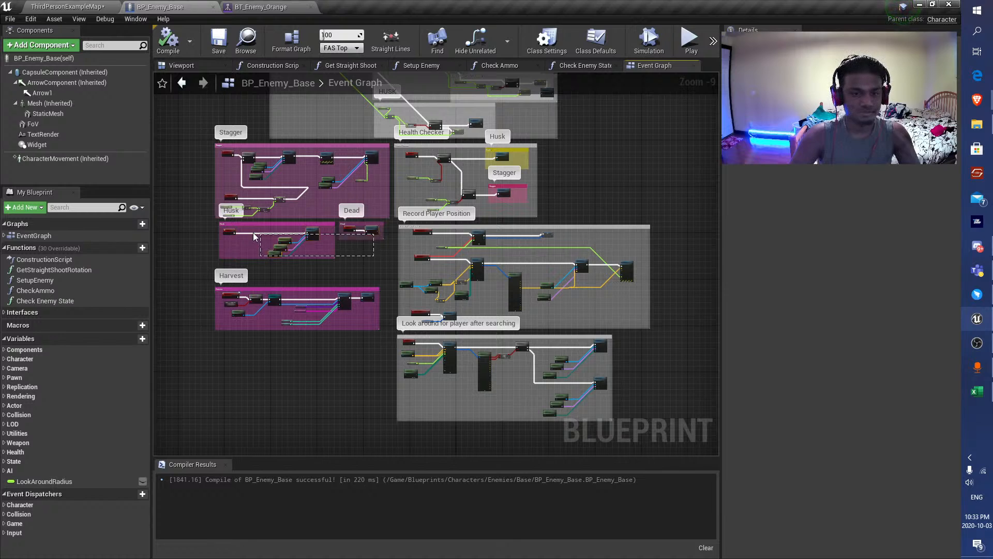
{"action": "left_click_drag", "start_coordinate": [280, 228], "coordinate": [280, 231]}
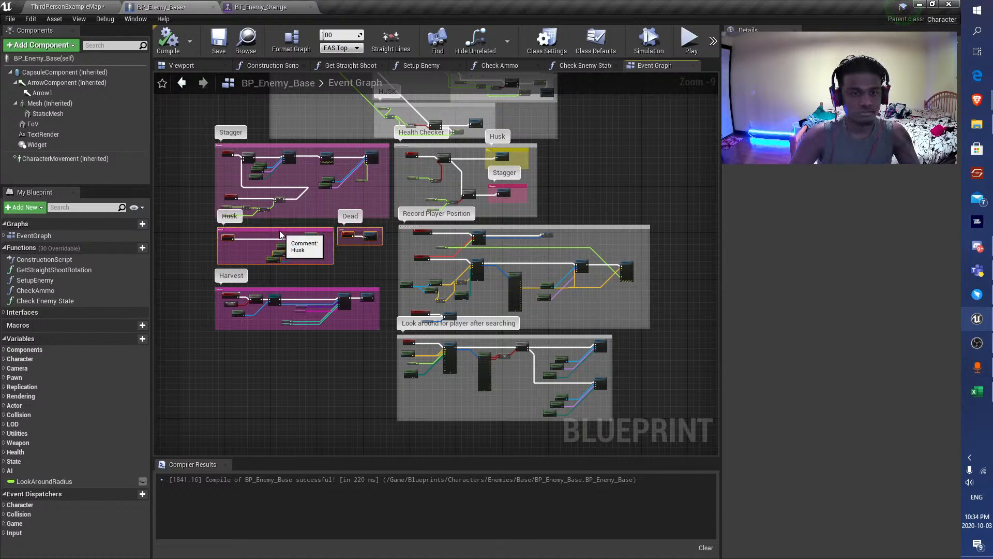
{"action": "left_click", "coordinate": [217, 47]}
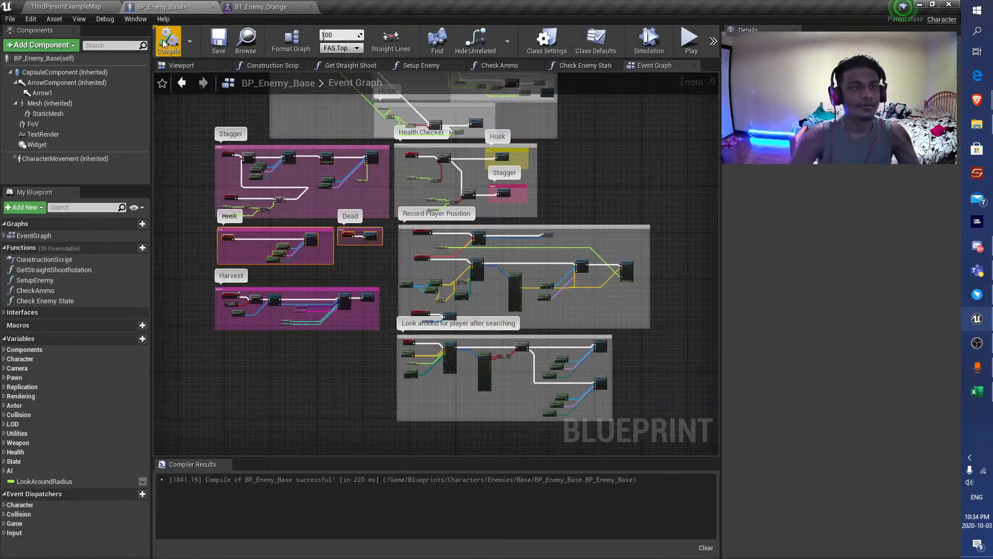
{"action": "left_click", "coordinate": [217, 46]}
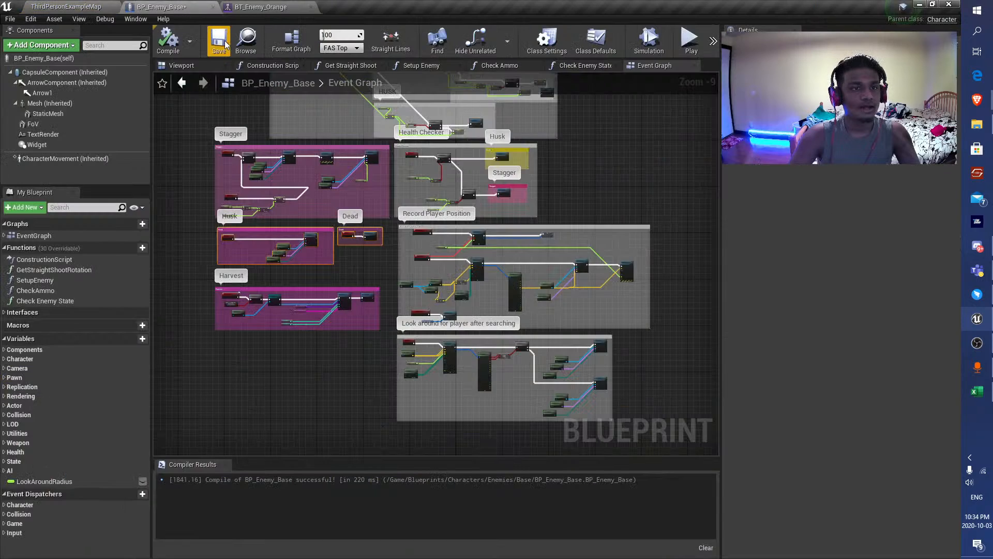
Switch to the TDM - Lookup workbook in Excel and apply the Good style to cells A1:A4 on the RandomTidBits sheet.
{"action": "left_click", "coordinate": [52, 5]}
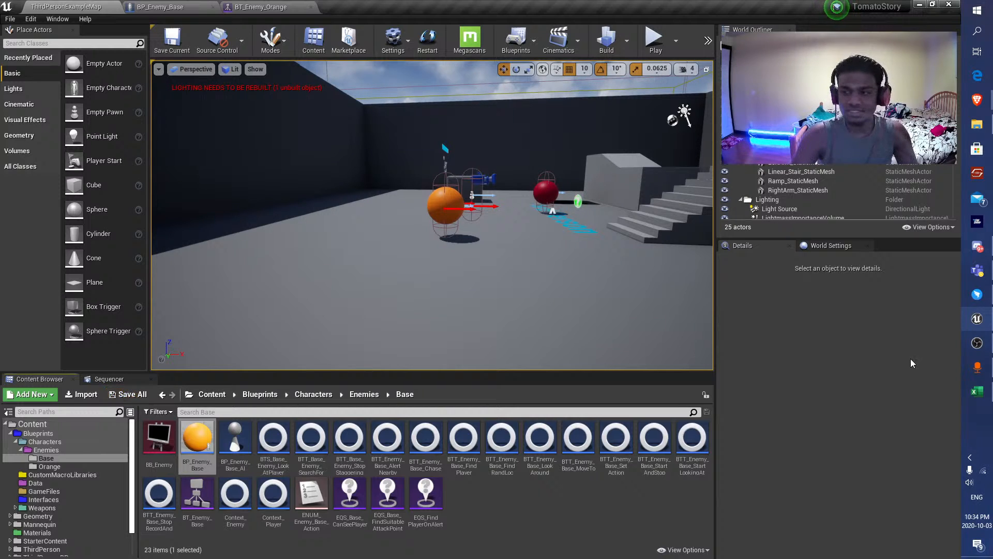
{"action": "left_click", "coordinate": [978, 391]}
{"action": "left_click", "coordinate": [268, 539]}
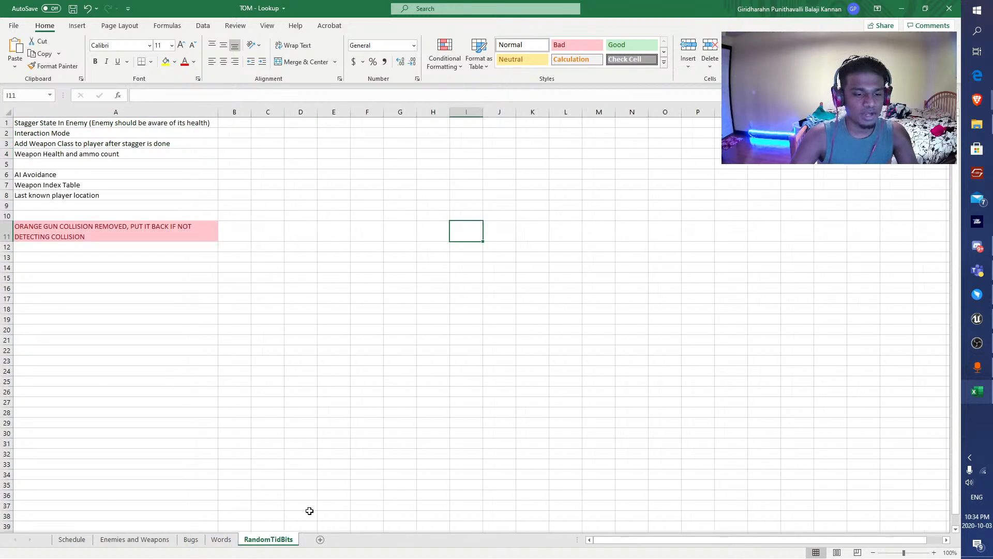
{"action": "left_click", "coordinate": [61, 195]}
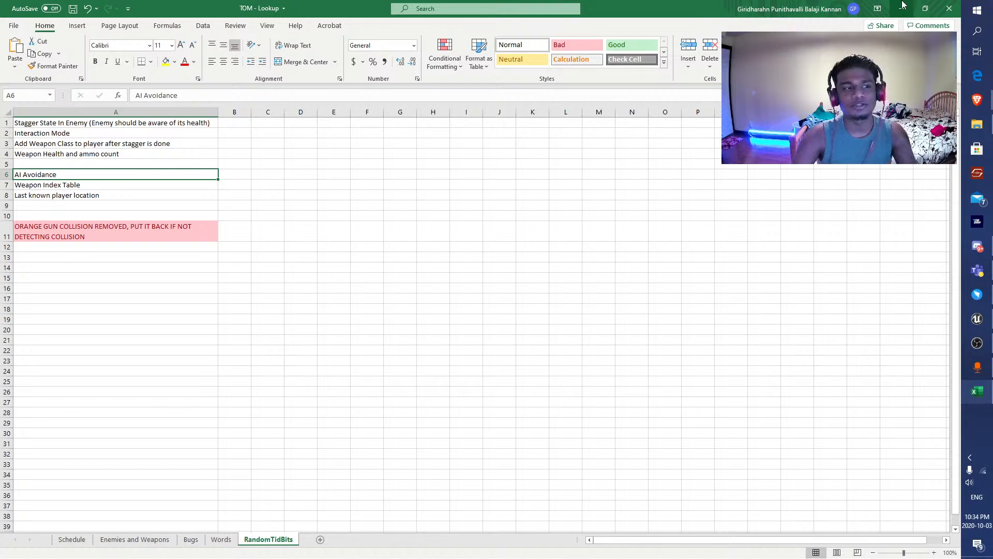
{"action": "left_click_drag", "start_coordinate": [124, 126], "coordinate": [118, 151]}
{"action": "left_click", "coordinate": [632, 44]}
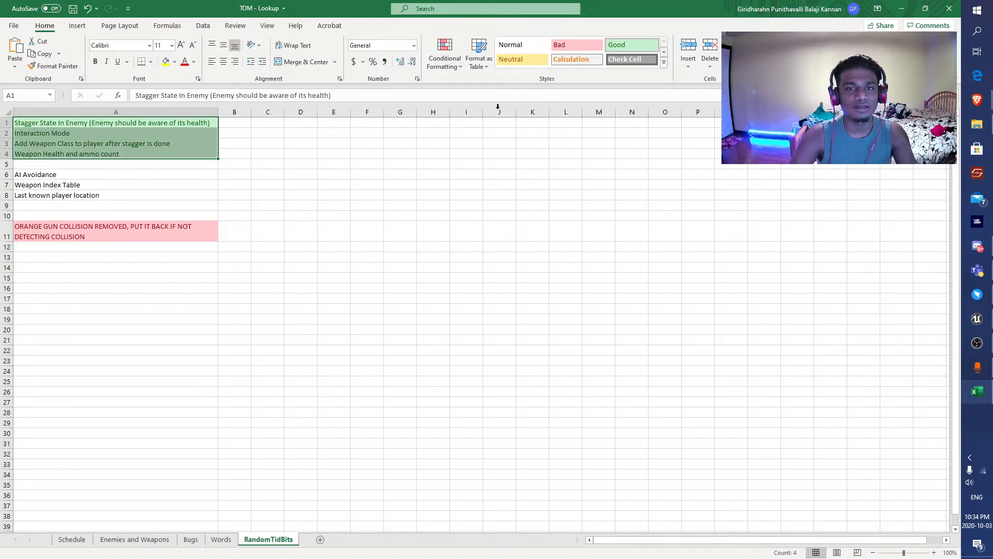
Apply the Good style to A7:A9, covering Weapon Index Table and Last known player location, and return to the Unreal level editor.
{"action": "left_click_drag", "start_coordinate": [62, 185], "coordinate": [110, 207]}
{"action": "left_click", "coordinate": [643, 45]}
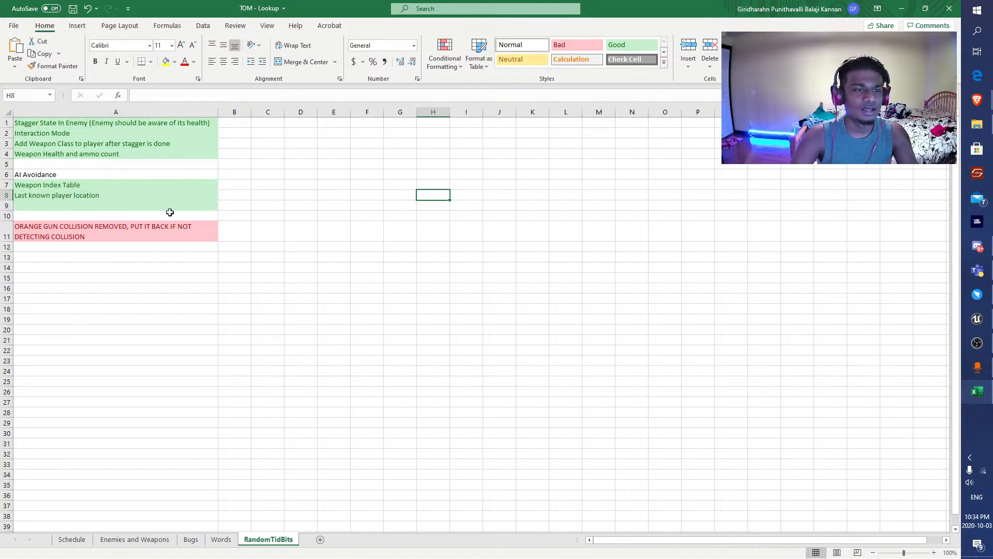
{"action": "left_click", "coordinate": [101, 177]}
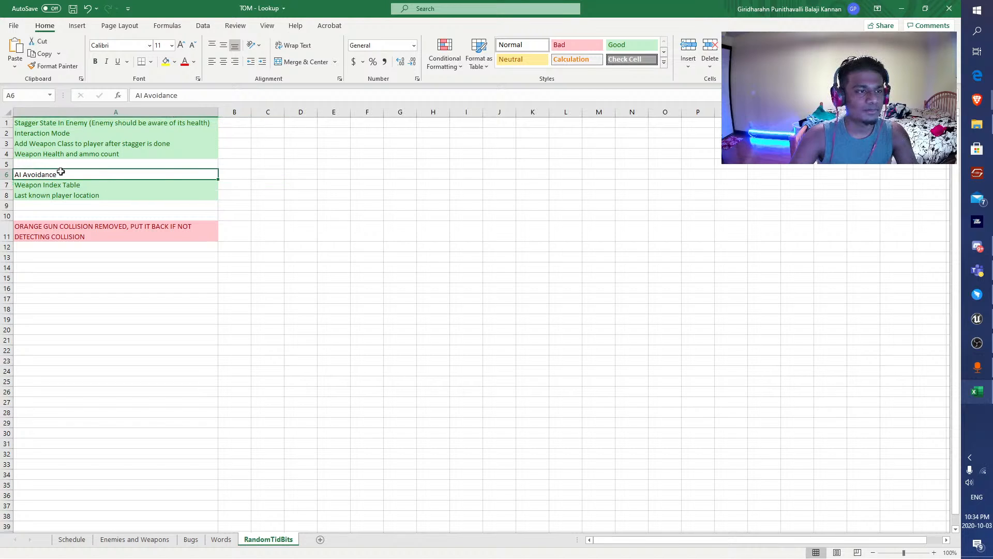
{"action": "left_click", "coordinate": [142, 231]}
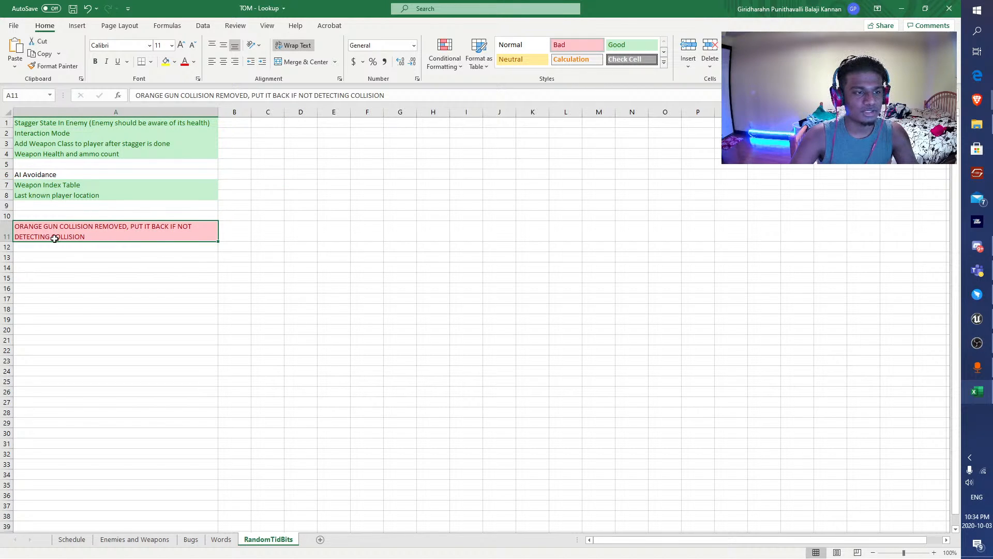
{"action": "left_click", "coordinate": [902, 9]}
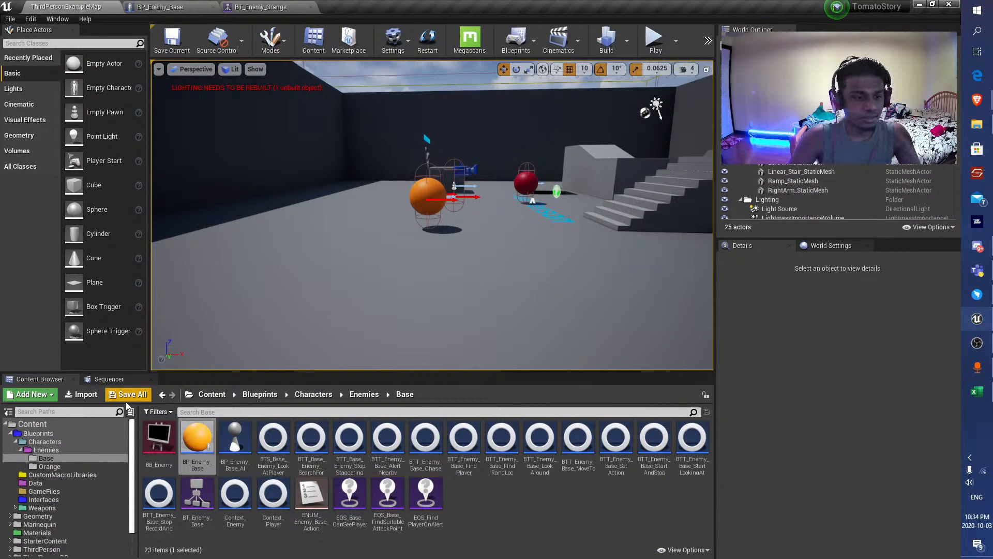
Duplicate the orange enemy four times, placing two copies near the original, one beside the ramp structure and one in the far corner.
{"action": "right_click_drag", "start_coordinate": [551, 188], "coordinate": [596, 250]}
{"action": "left_click", "coordinate": [371, 128]}
{"action": "right_click_drag", "start_coordinate": [371, 128], "coordinate": [419, 156]}
{"action": "left_click_drag", "start_coordinate": [397, 202], "coordinate": [370, 360], "text": "alt"}
{"action": "right_click_drag", "start_coordinate": [370, 359], "coordinate": [317, 358]}
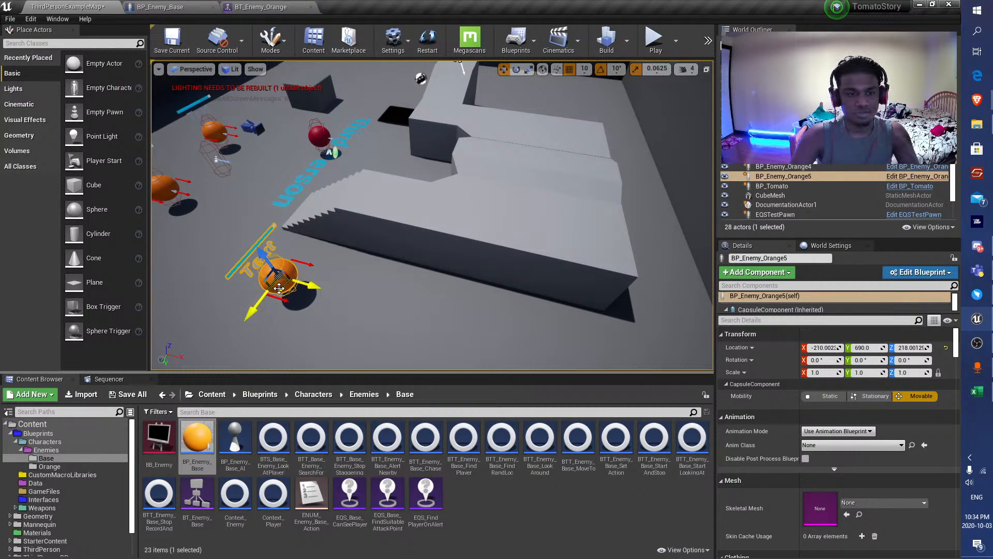
{"action": "left_click_drag", "start_coordinate": [279, 288], "coordinate": [482, 339]}
{"action": "key", "text": "s"}
{"action": "right_click_drag", "start_coordinate": [445, 293], "coordinate": [497, 305]}
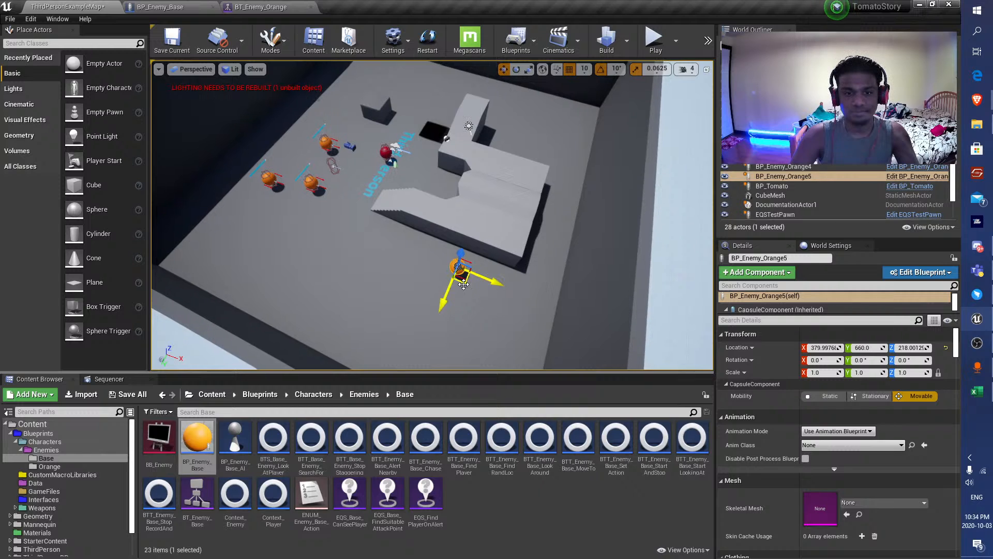
{"action": "left_click_drag", "start_coordinate": [463, 284], "coordinate": [576, 118], "text": "alt"}
{"action": "right_click_drag", "start_coordinate": [422, 210], "coordinate": [420, 182]}
Playtest the level in full screen, moving around the obstacles and attacking the orange enemies to watch their Alert and Search behaviour.
{"action": "key", "text": "p"}
{"action": "key", "text": "p"}
{"action": "left_click", "coordinate": [654, 41]}
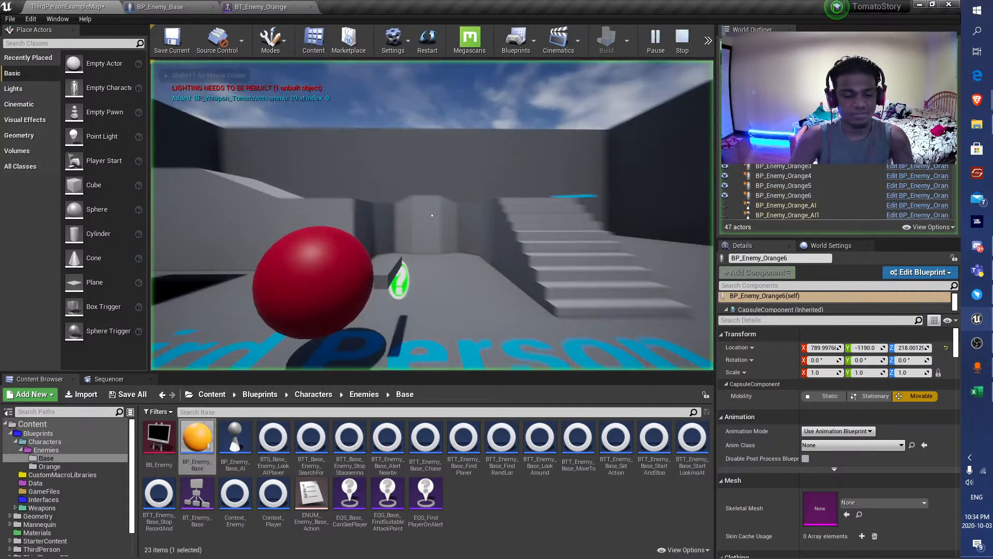
{"action": "key", "text": "F11"}
{"action": "key", "text": "s"}
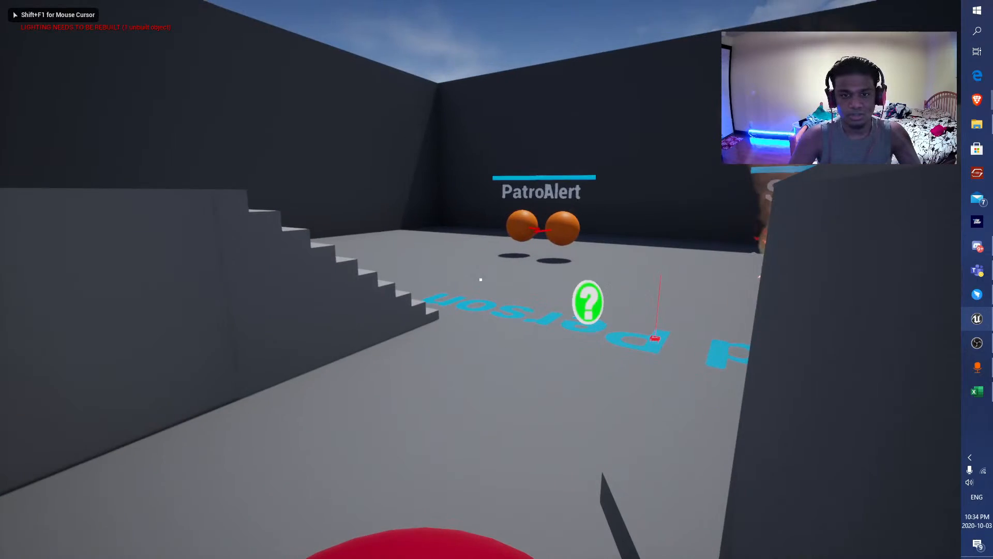
{"action": "key", "text": "w"}
{"action": "key", "text": "s"}
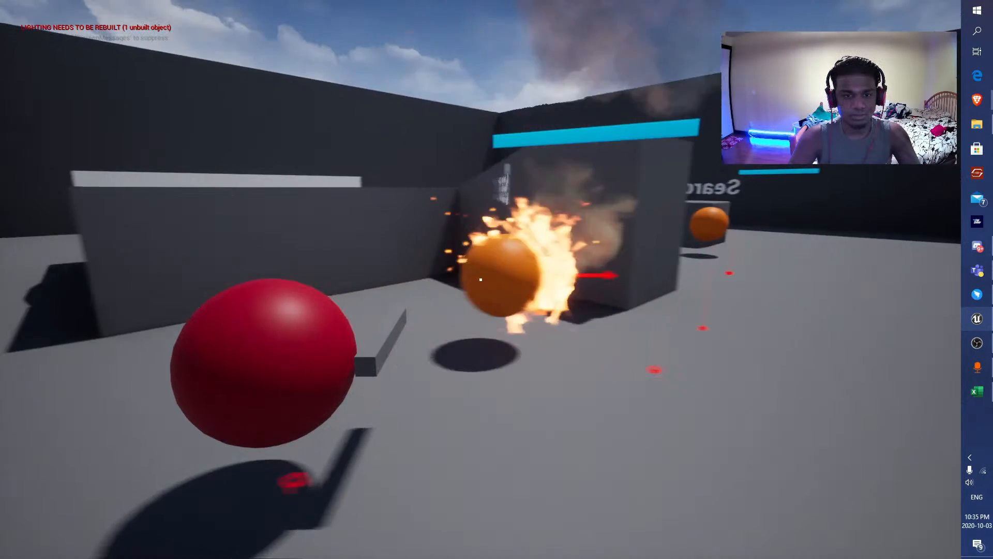
{"action": "key", "text": "w"}
{"action": "key", "text": "F11"}
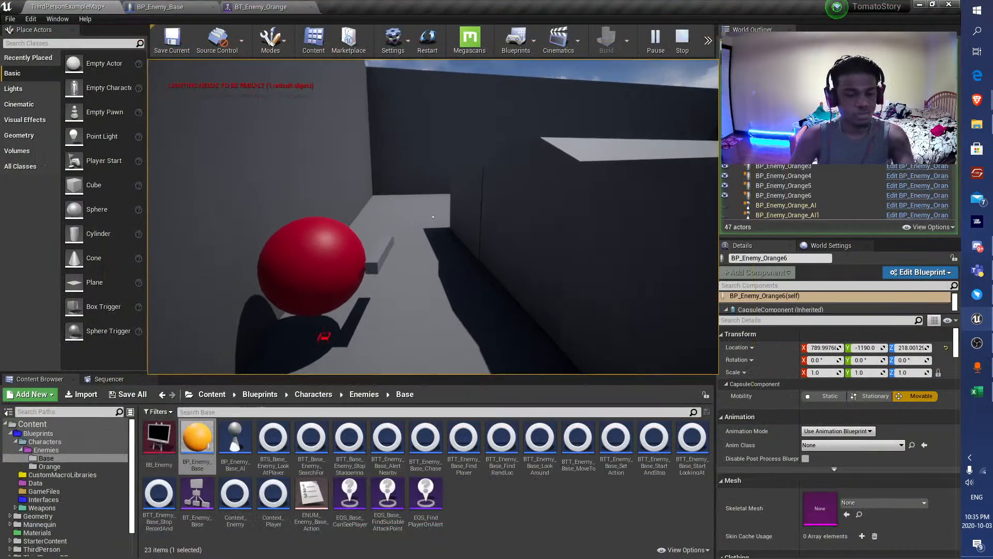
Continue the playtest in the normal viewport, circling the obstacles and running in among the enemies to check their reactions, and end the session.
{"action": "key", "text": "d"}
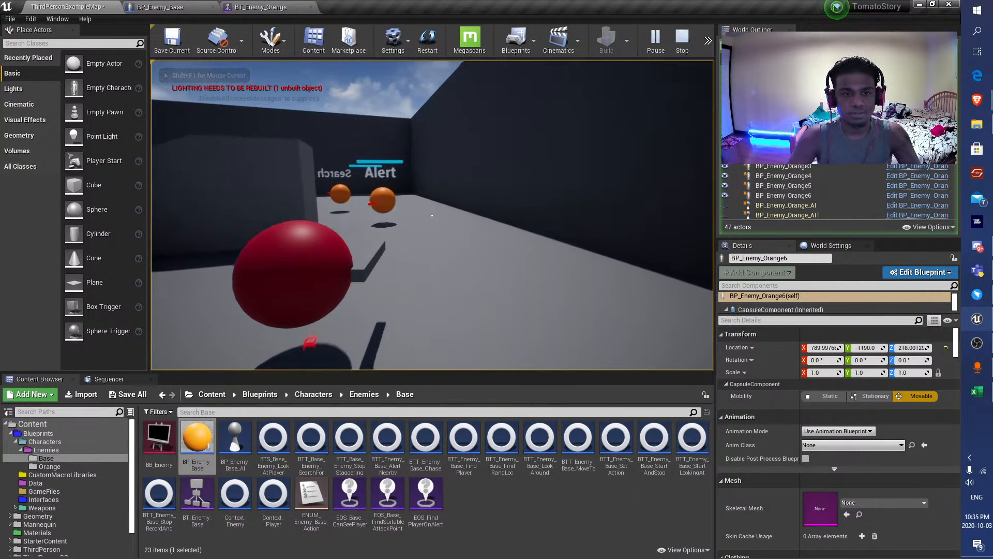
{"action": "key", "text": "a"}
{"action": "key", "text": "a"}
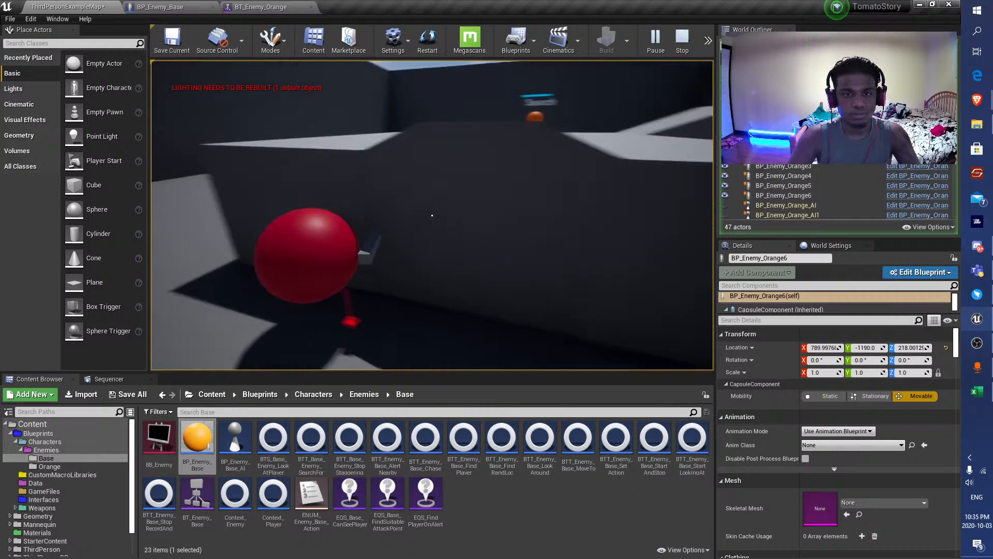
{"action": "key", "text": "a"}
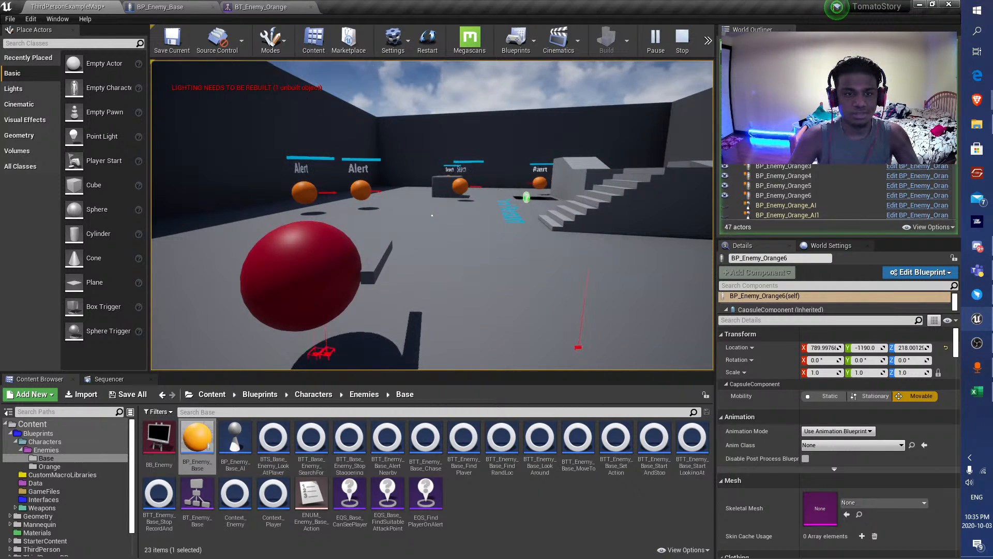
{"action": "key", "text": "w"}
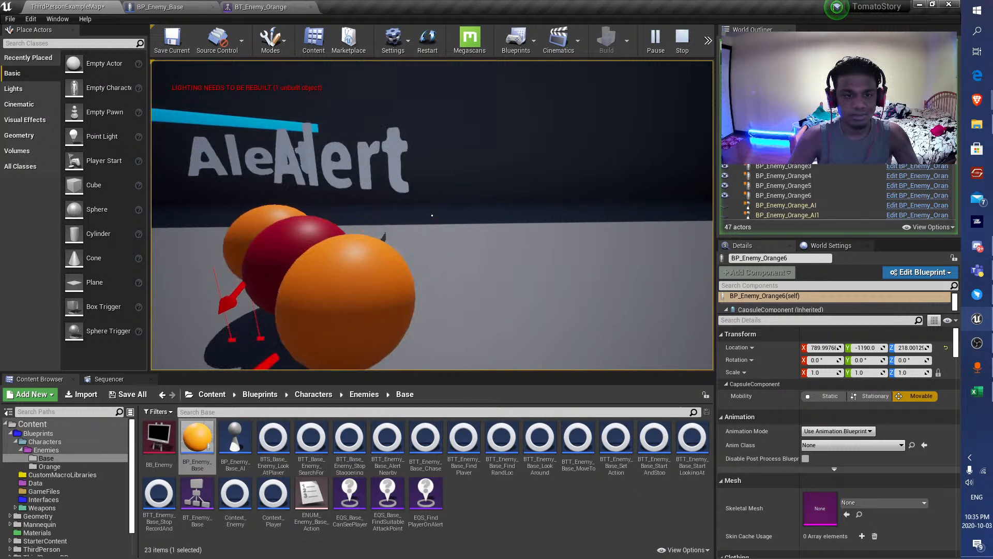
{"action": "key", "text": "s"}
{"action": "key", "text": "s"}
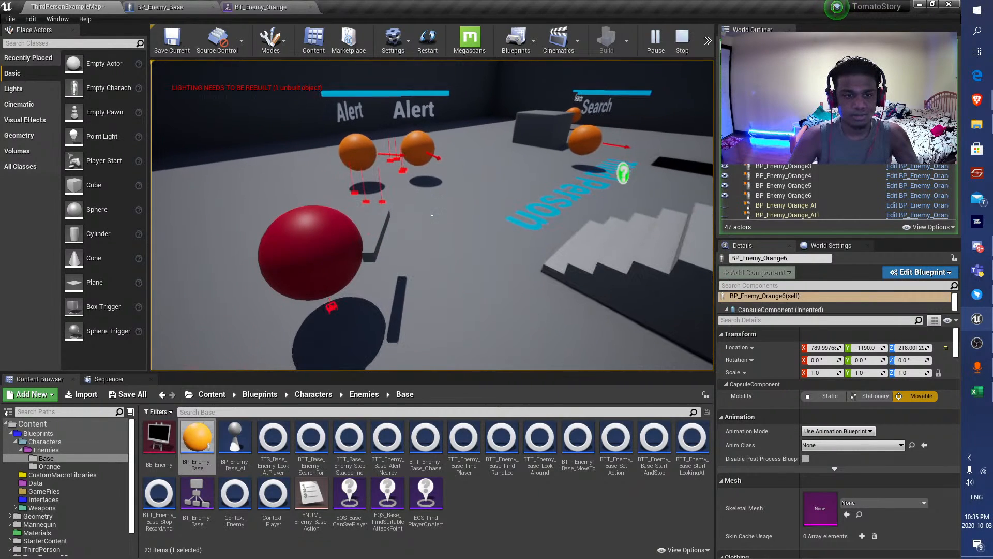
{"action": "key", "text": "Escape"}
{"action": "key", "text": "F11"}
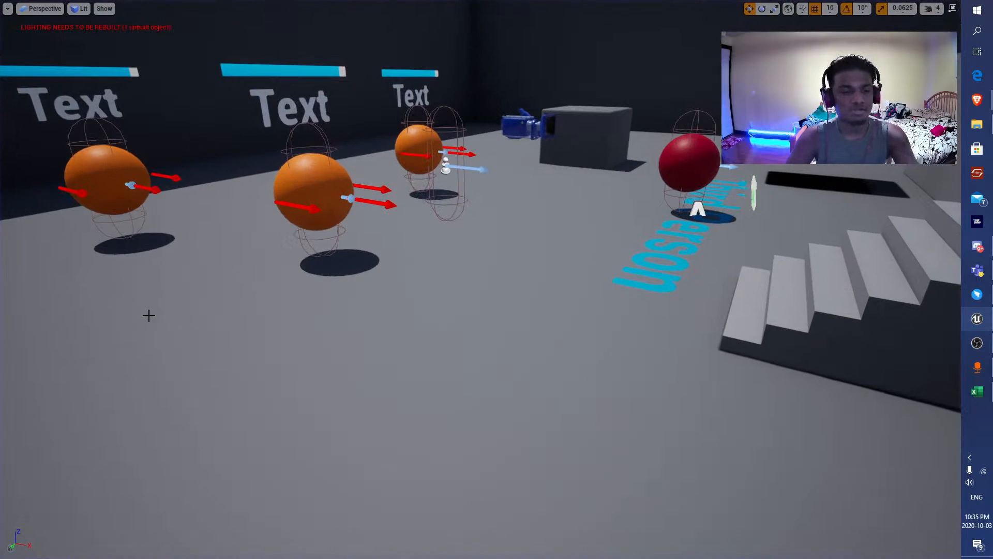
{"action": "key", "text": "F11"}
Delete the two orange enemies beside the ramp structure and in the far corner of the level.
{"action": "right_click_drag", "start_coordinate": [424, 156], "coordinate": [523, 238]}
{"action": "key", "text": "s"}
{"action": "right_click_drag", "start_coordinate": [438, 205], "coordinate": [449, 206]}
{"action": "key", "text": "s"}
{"action": "left_click", "coordinate": [401, 85]}
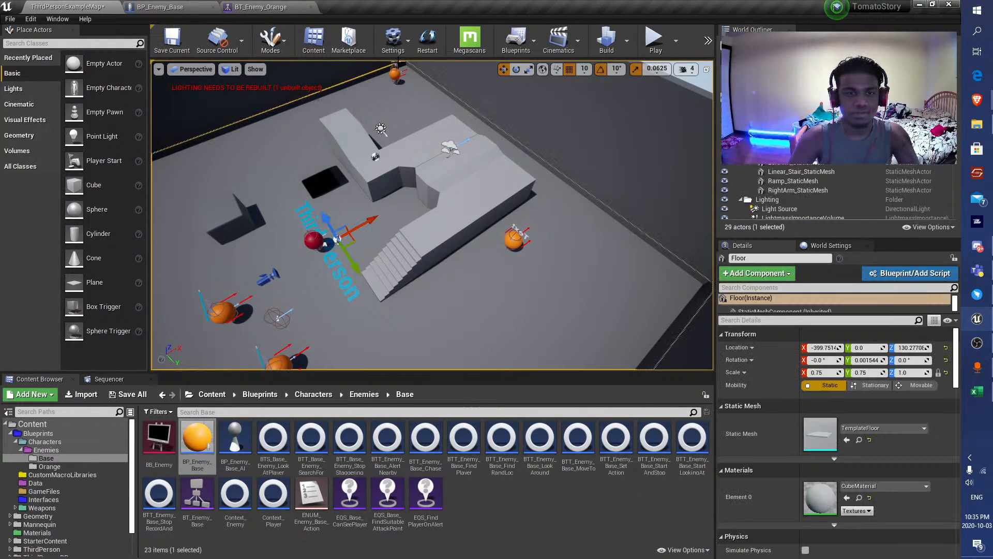
{"action": "left_click", "coordinate": [395, 74]}
{"action": "key", "text": "Delete"}
{"action": "right_click_drag", "start_coordinate": [370, 288], "coordinate": [404, 290]}
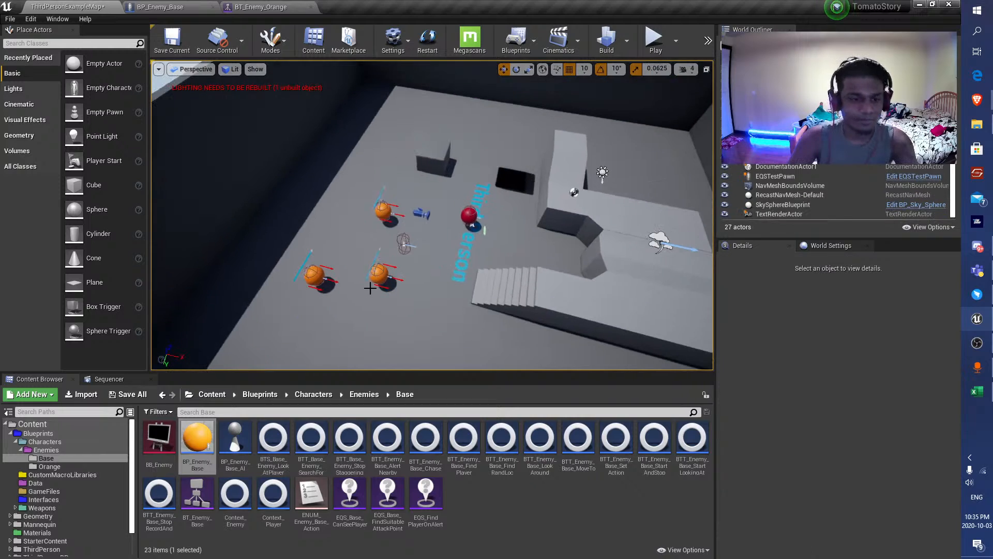
Playtest the level with the remaining three orange enemies, shooting at them from behind the cube, and stop the session.
{"action": "left_click", "coordinate": [653, 40]}
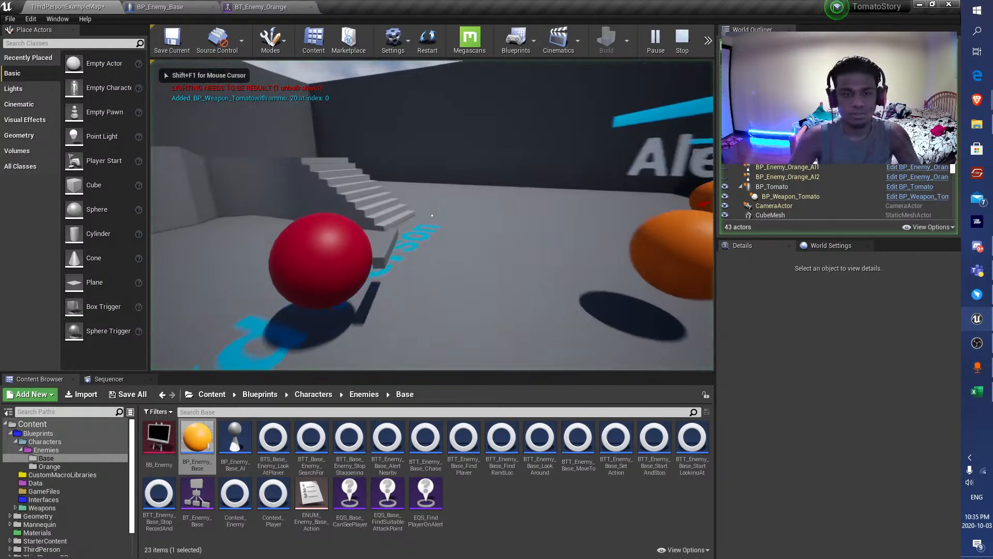
{"action": "key", "text": "w"}
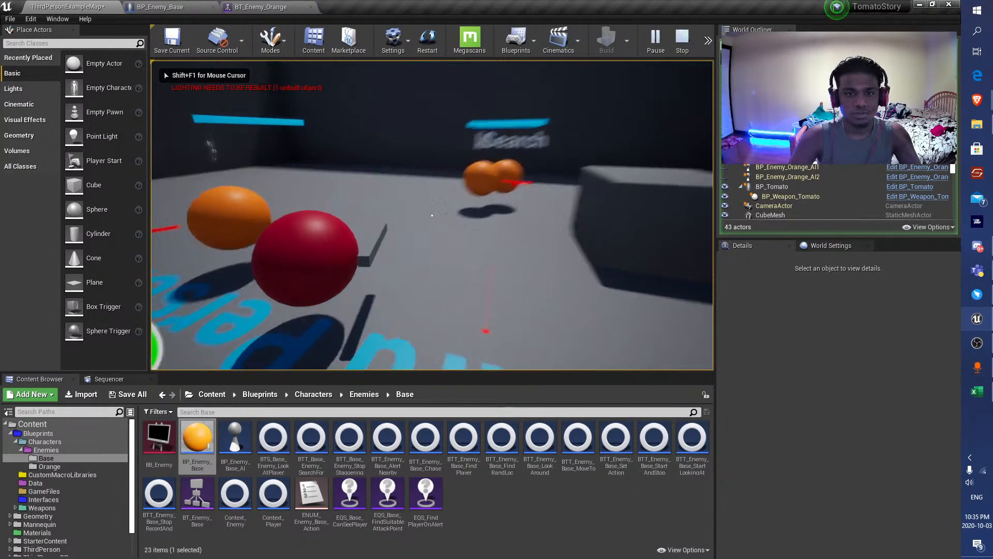
{"action": "key", "text": "s"}
{"action": "key", "text": "d"}
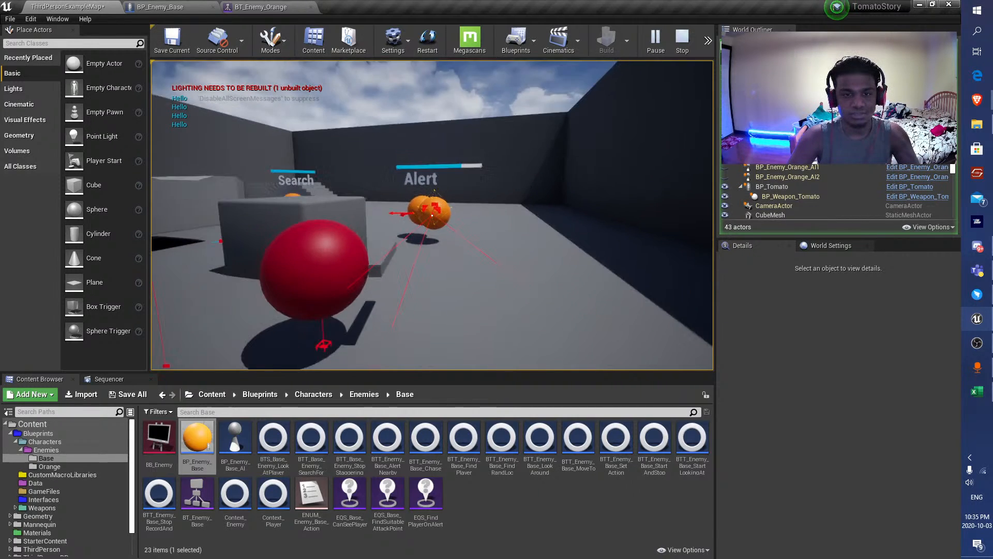
{"action": "key", "text": "Escape"}
{"action": "key", "text": "F11"}
{"action": "key", "text": "F11"}
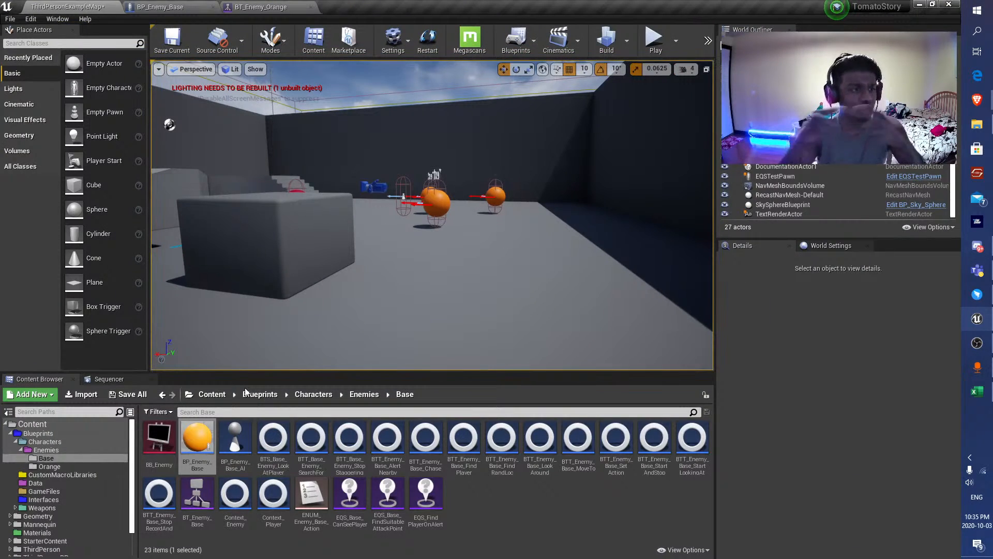
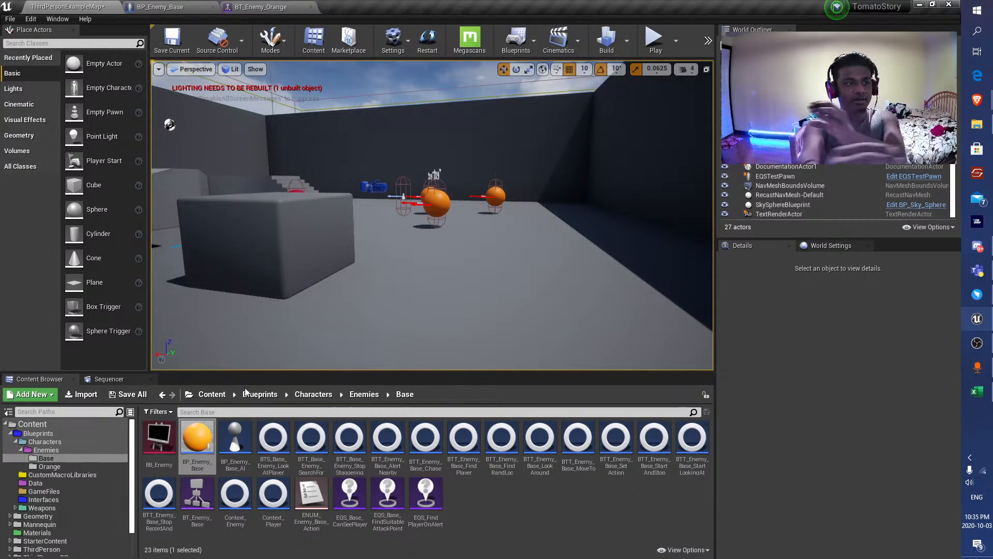
Save all unsaved changes in the project, including the level with three orange enemies.
{"action": "left_click", "coordinate": [128, 395]}
{"action": "left_click", "coordinate": [571, 378]}
{"action": "key", "text": "e"}
{"action": "right_click_drag", "start_coordinate": [519, 208], "coordinate": [516, 206]}
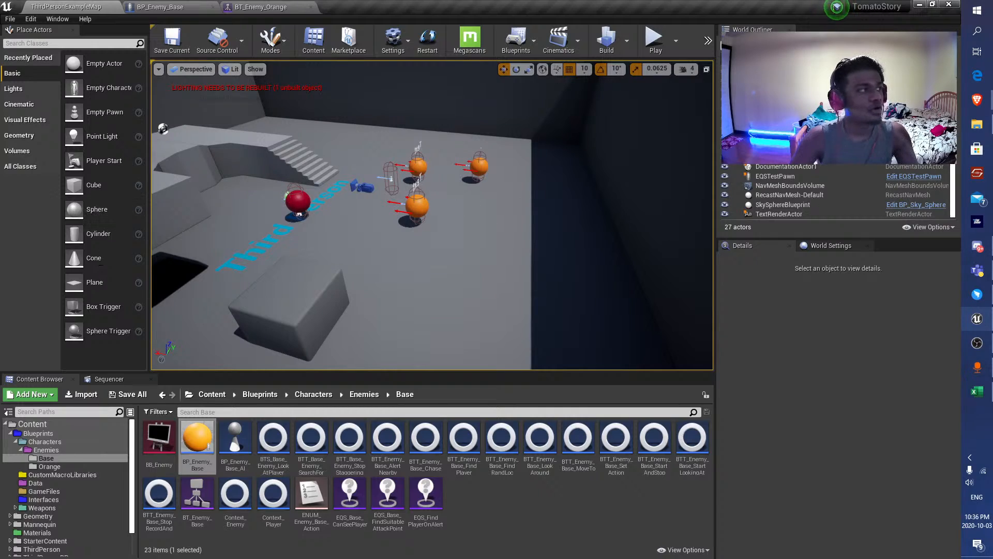
Switch to the Brave browser and look up images on Google for "Ai avoidance".
{"action": "left_click_drag", "start_coordinate": [0, 62], "coordinate": [456, 82]}
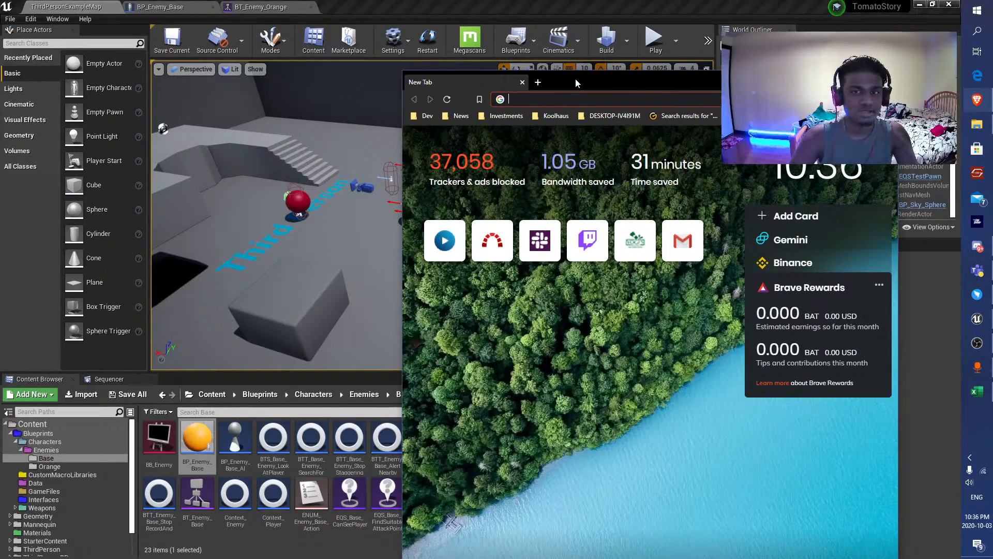
{"action": "left_click_drag", "start_coordinate": [523, 79], "coordinate": [442, 4]}
{"action": "type", "text": "Ai avoidance"}
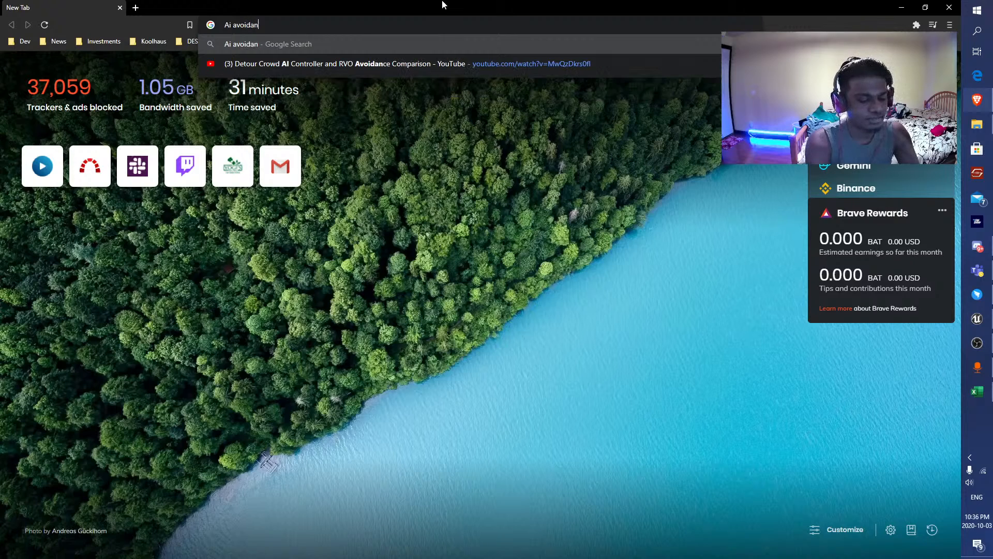
{"action": "key", "text": "Return"}
{"action": "left_click", "coordinate": [161, 102]}
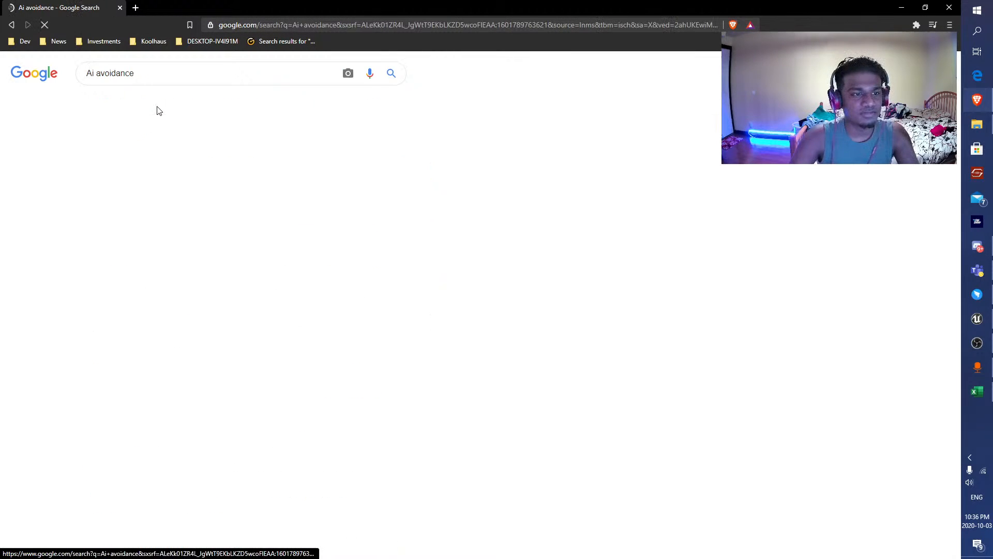
Preview the separation cones image and open its source article, "[A.I. For Games] Collision/Obstacle Avoidance".
{"action": "left_click", "coordinate": [81, 236]}
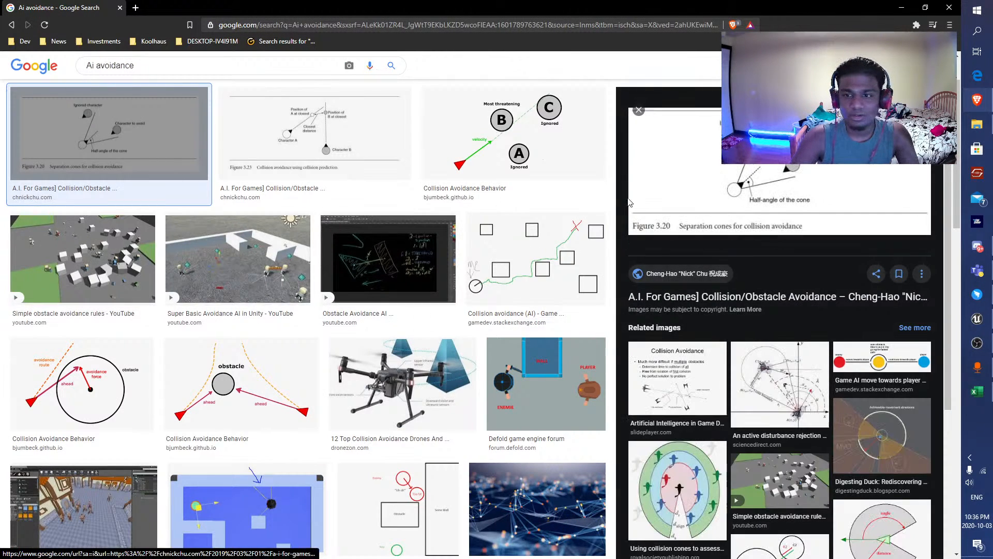
{"action": "scroll", "coordinate": [626, 207], "scroll_direction": "up", "scroll_amount": 2}
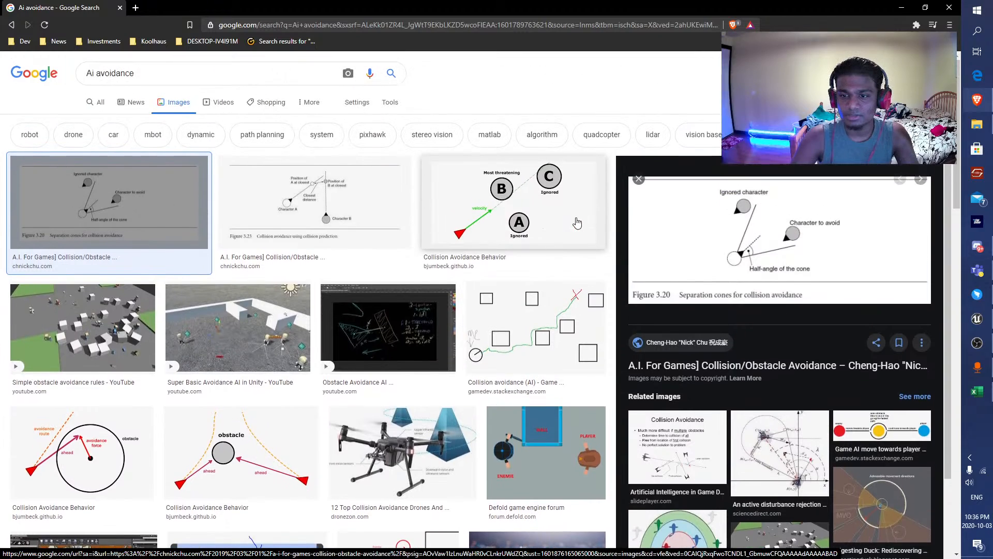
{"action": "left_click", "coordinate": [834, 367]}
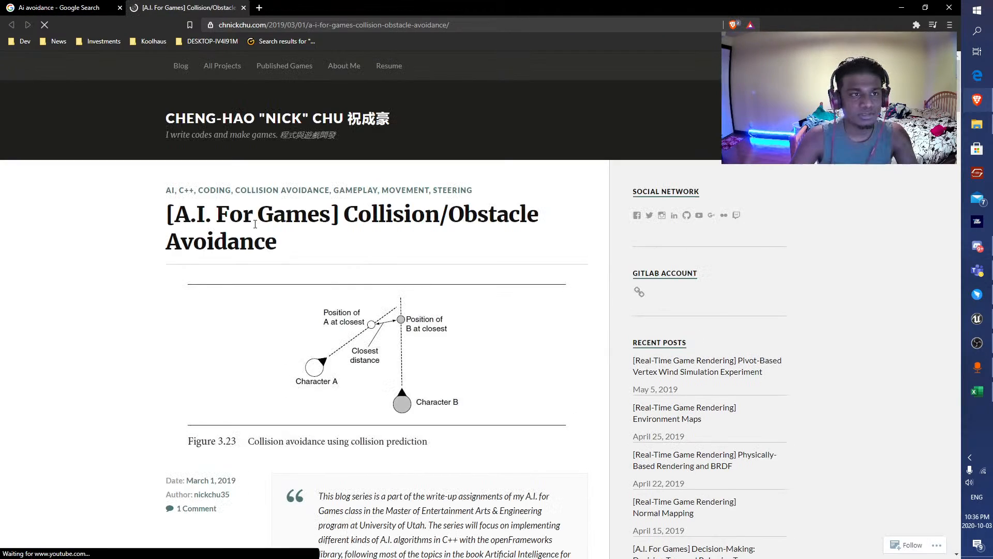
Read the article's Dynamic Collision Avoidance section, comparing the separation cone, out-of-cone collision and collision prediction figures.
{"action": "scroll", "coordinate": [133, 228], "scroll_direction": "down", "scroll_amount": 6}
{"action": "scroll", "coordinate": [98, 230], "scroll_direction": "down", "scroll_amount": 10}
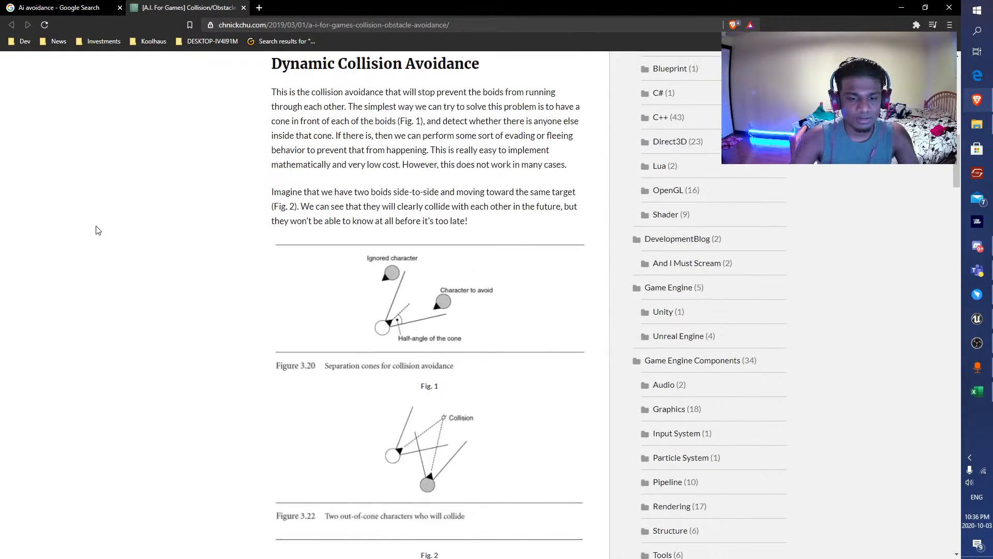
{"action": "scroll", "coordinate": [91, 217], "scroll_direction": "up", "scroll_amount": 2}
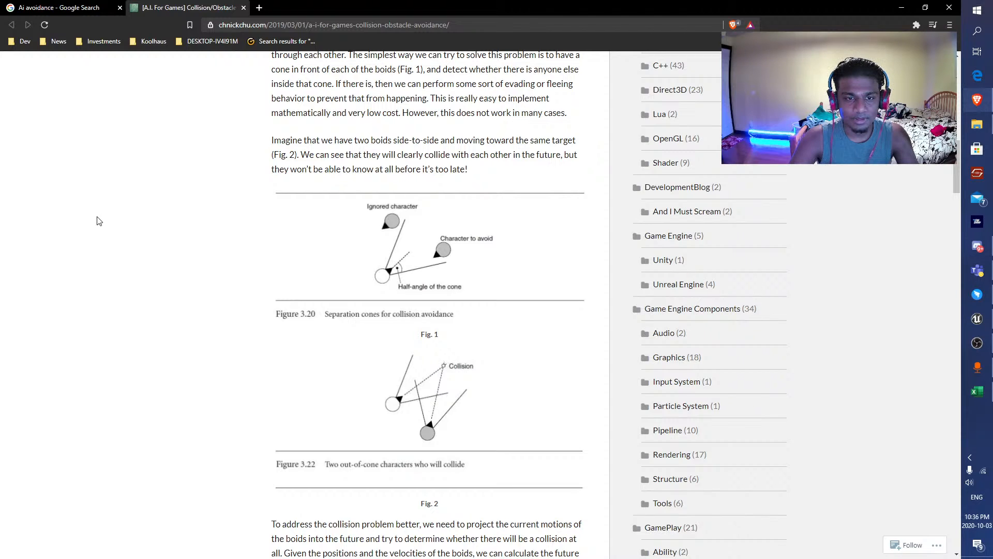
{"action": "scroll", "coordinate": [102, 223], "scroll_direction": "down", "scroll_amount": 5}
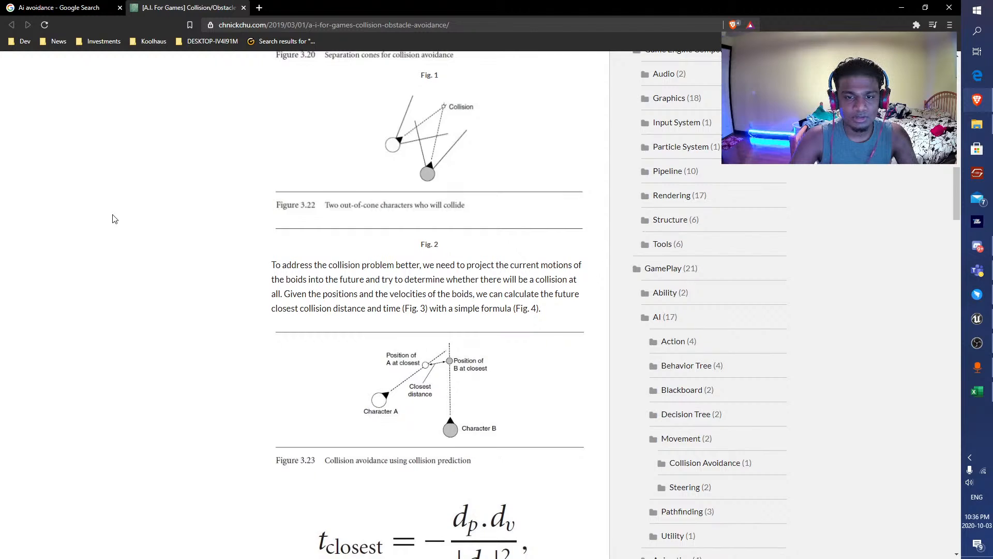
{"action": "scroll", "coordinate": [114, 219], "scroll_direction": "down", "scroll_amount": 2}
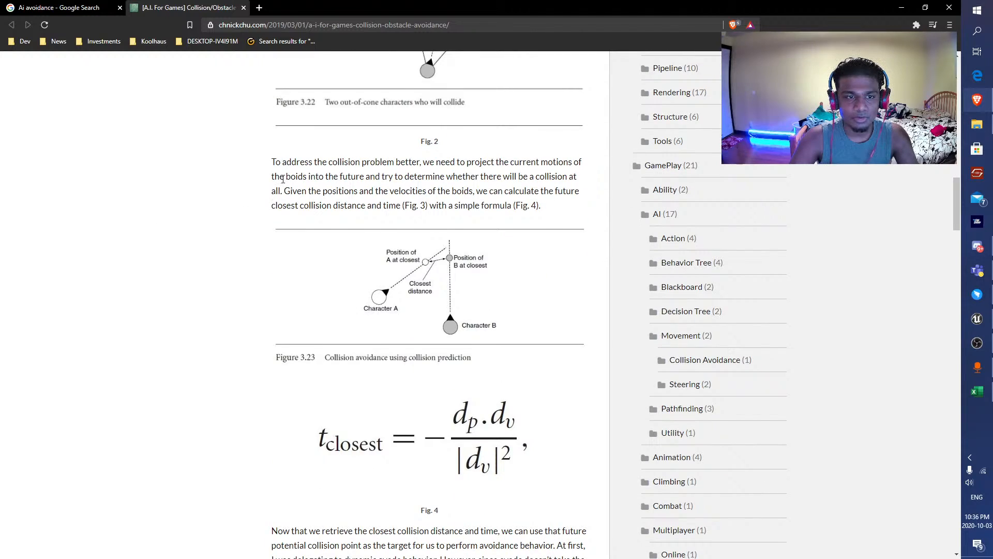
{"action": "left_click_drag", "start_coordinate": [263, 174], "coordinate": [505, 178]}
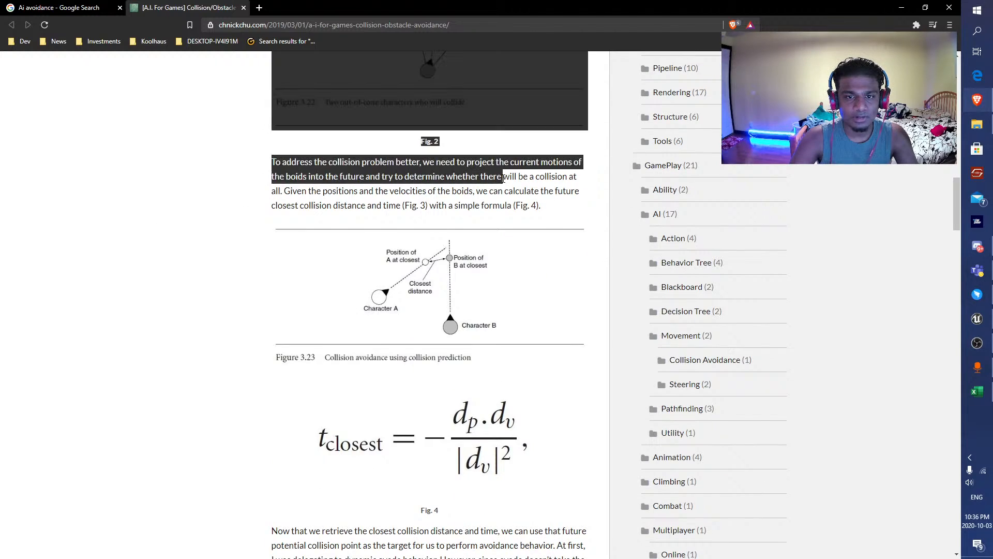
{"action": "left_click", "coordinate": [327, 184]}
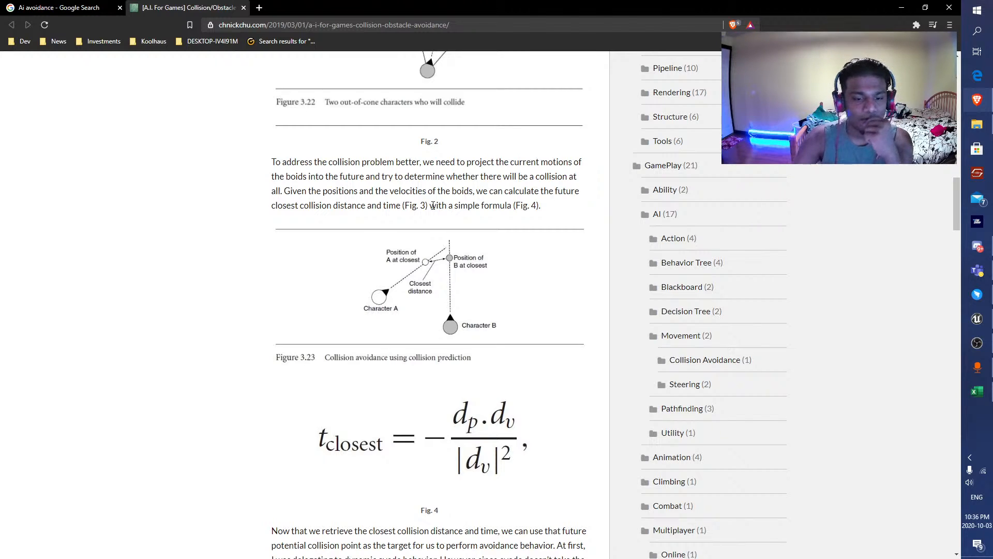
{"action": "scroll", "coordinate": [437, 315], "scroll_direction": "down", "scroll_amount": 5}
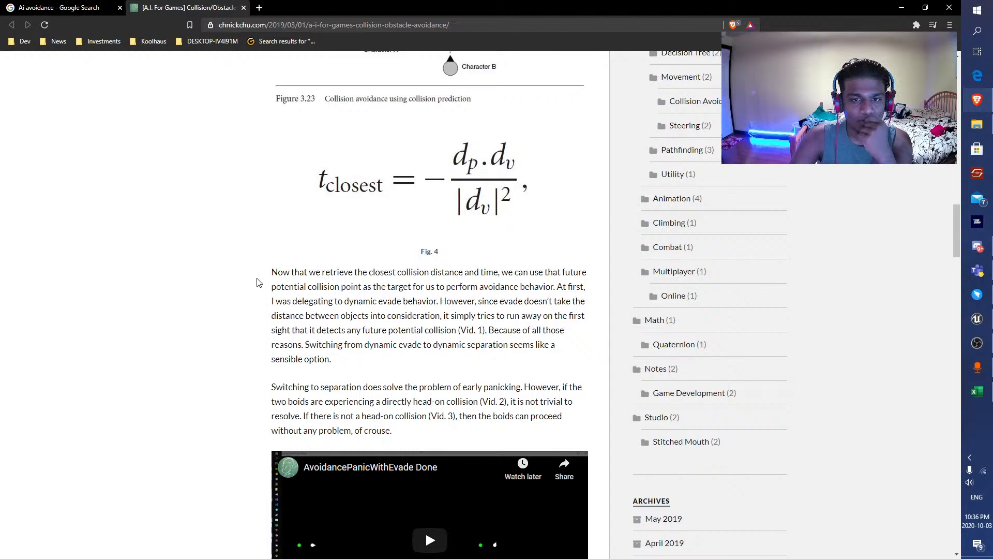
{"action": "scroll", "coordinate": [261, 282], "scroll_direction": "up", "scroll_amount": 6}
{"action": "scroll", "coordinate": [443, 502], "scroll_direction": "up", "scroll_amount": 5}
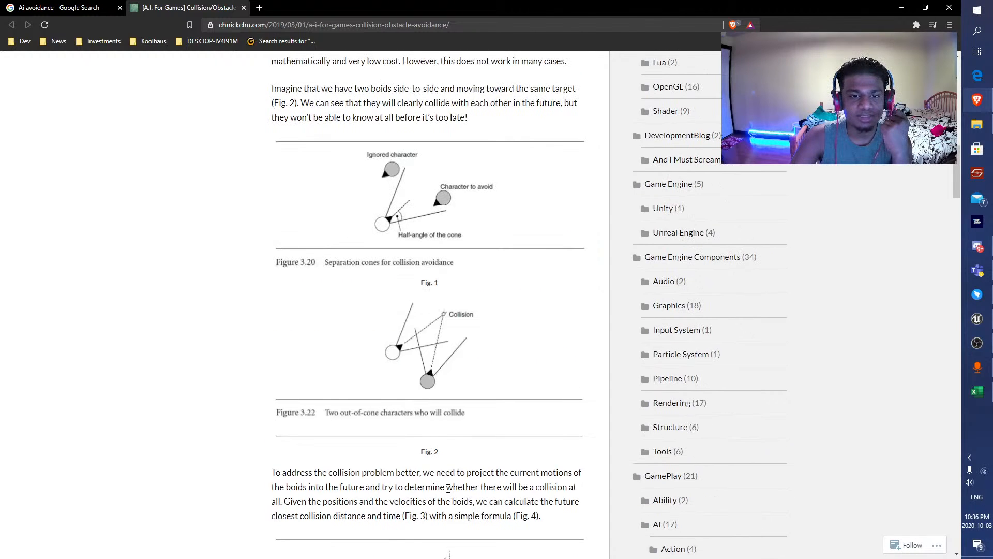
{"action": "scroll", "coordinate": [447, 491], "scroll_direction": "down", "scroll_amount": 6}
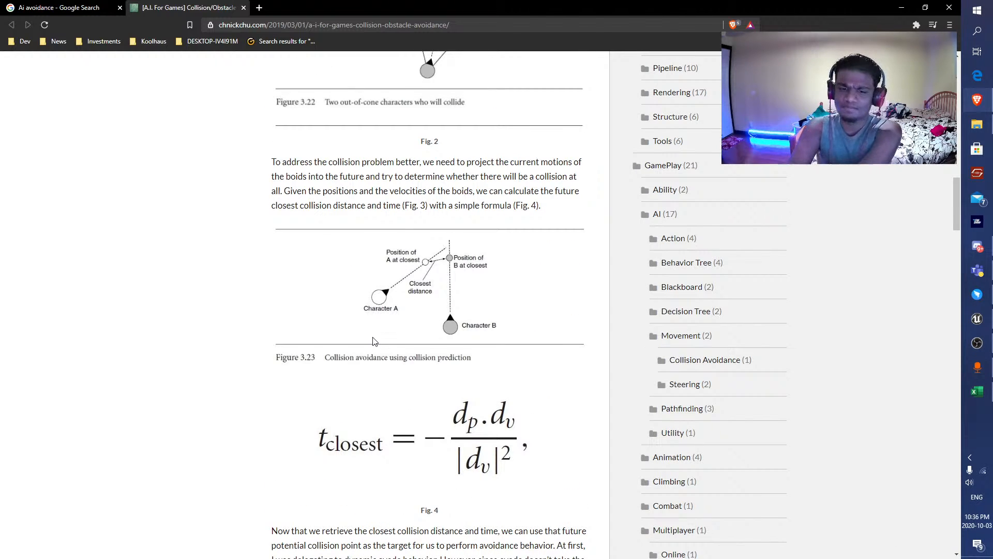
Read the explanation of dynamic evade versus separation below the closest-time formula and watch the AvoidancePanicWithEvade video.
{"action": "scroll", "coordinate": [349, 345], "scroll_direction": "down", "scroll_amount": 3}
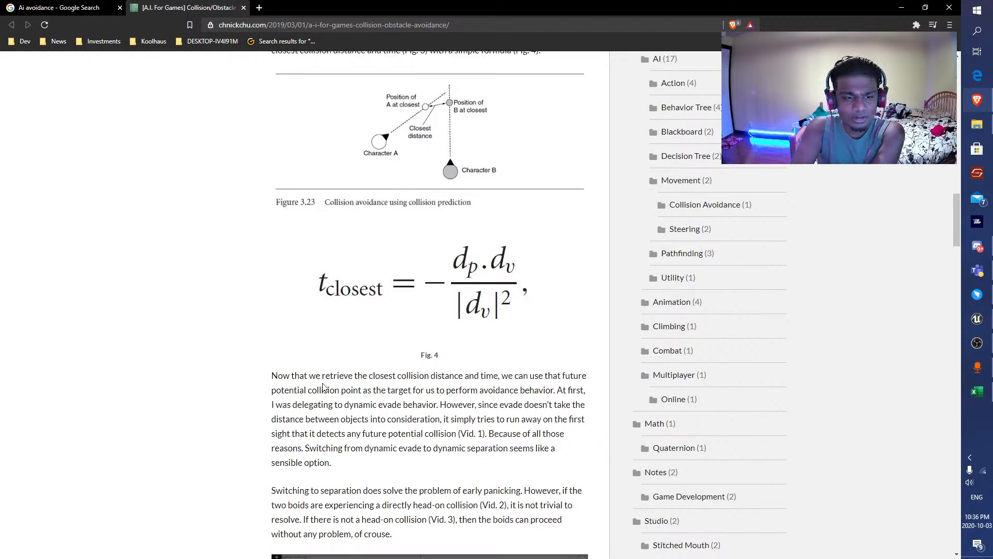
{"action": "left_click_drag", "start_coordinate": [291, 373], "coordinate": [441, 375]}
{"action": "left_click", "coordinate": [465, 385]}
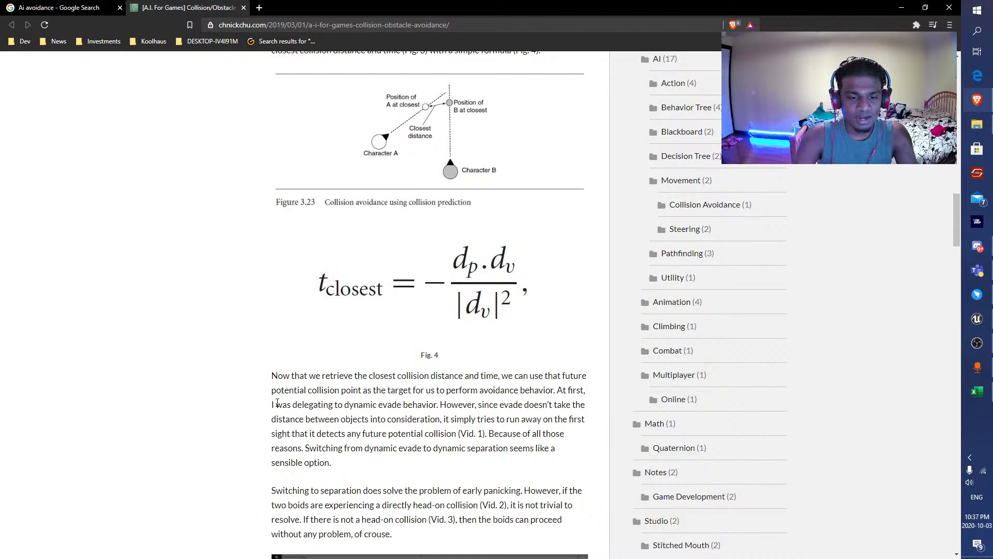
{"action": "scroll", "coordinate": [278, 403], "scroll_direction": "down", "scroll_amount": 1}
{"action": "left_click_drag", "start_coordinate": [315, 353], "coordinate": [406, 346]}
{"action": "left_click", "coordinate": [424, 365]}
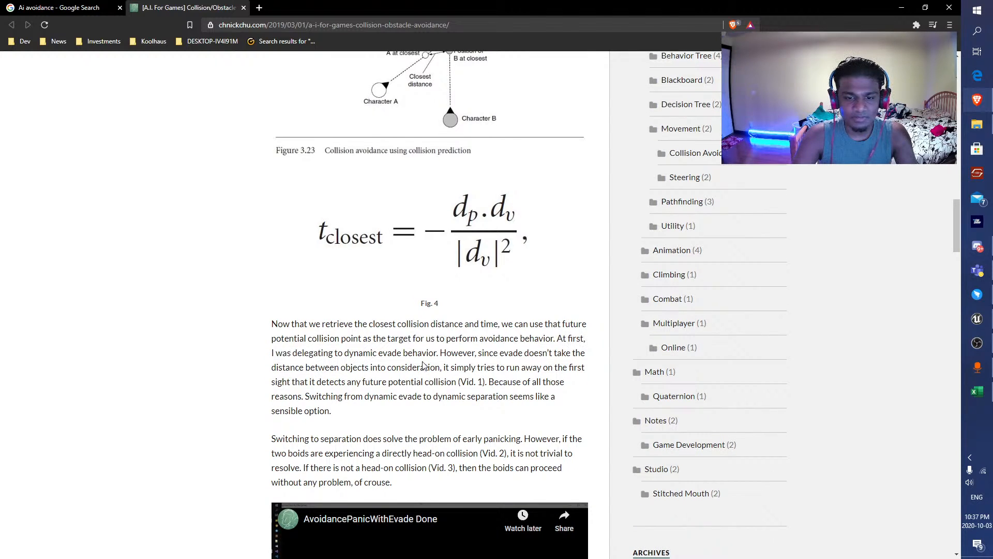
{"action": "scroll", "coordinate": [296, 364], "scroll_direction": "down", "scroll_amount": 1}
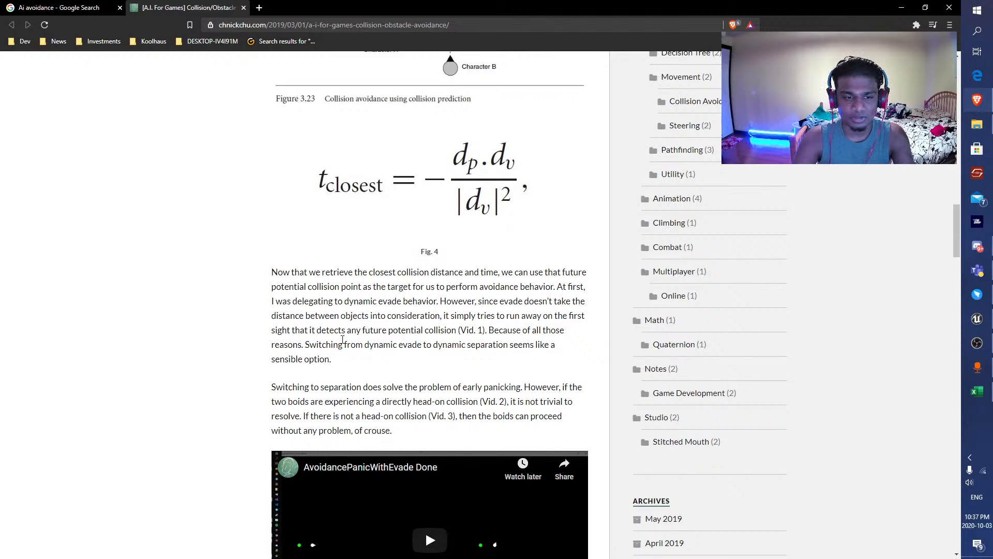
{"action": "scroll", "coordinate": [342, 339], "scroll_direction": "down", "scroll_amount": 3}
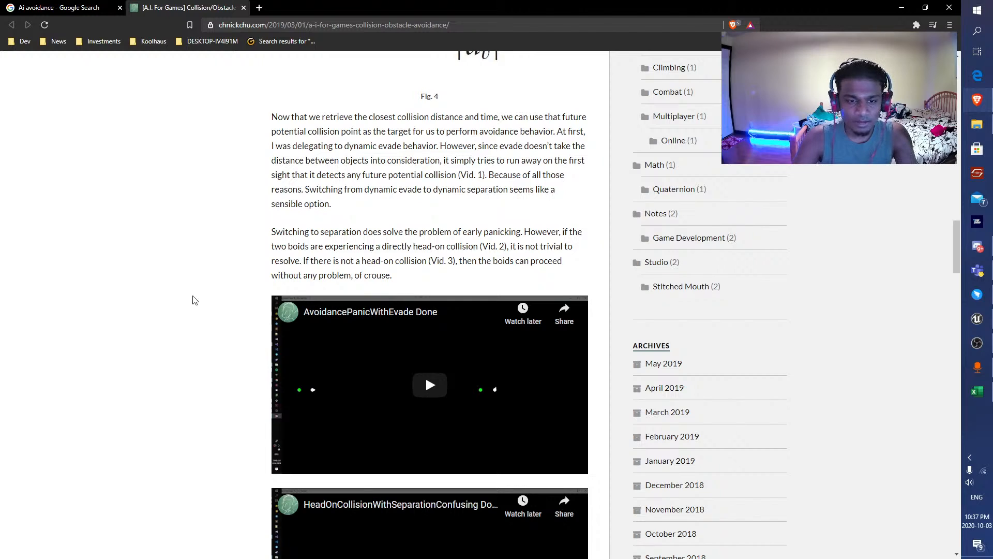
{"action": "scroll", "coordinate": [150, 336], "scroll_direction": "down", "scroll_amount": 2}
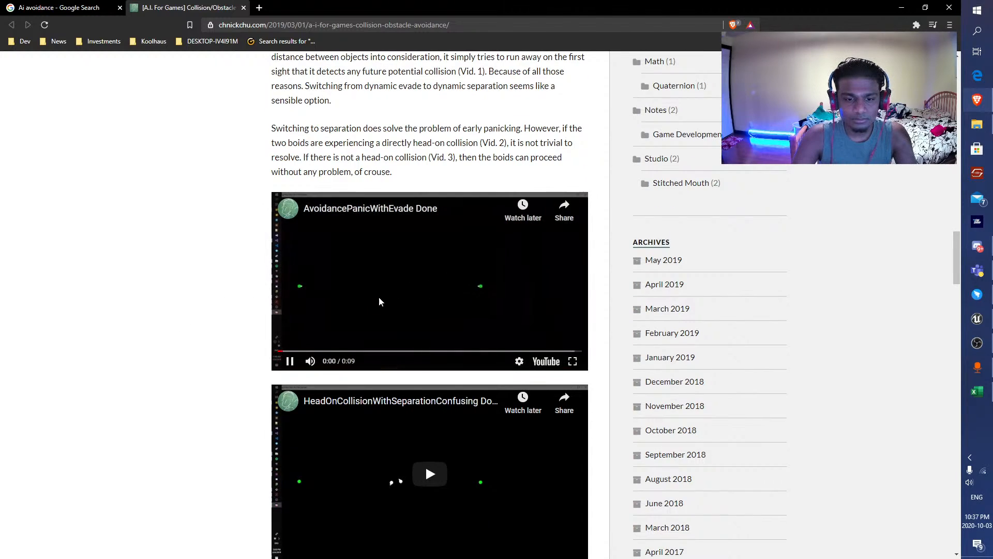
{"action": "left_click", "coordinate": [482, 352]}
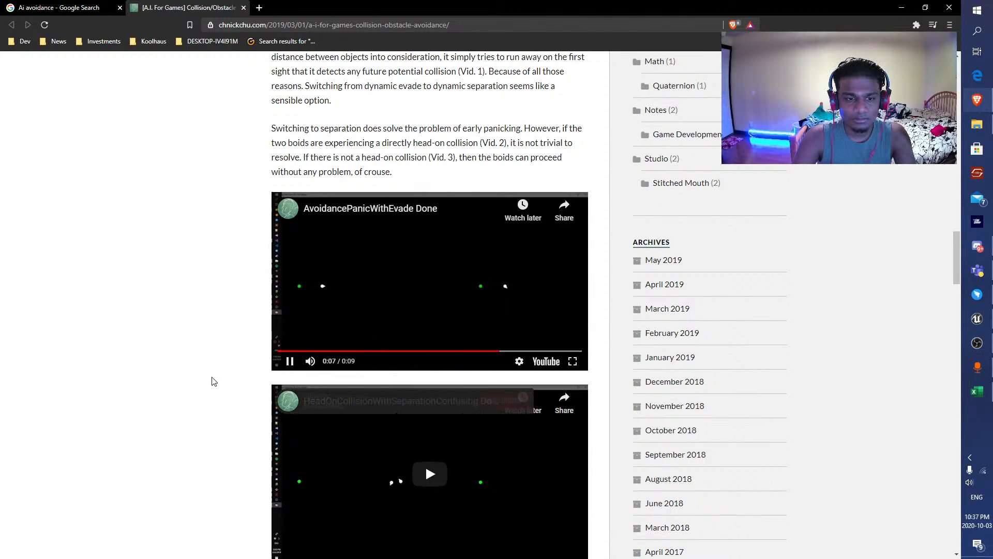
Skim the Obstacles Avoidance and Result sections to the end of the article and close it.
{"action": "scroll", "coordinate": [220, 327], "scroll_direction": "down", "scroll_amount": 5}
{"action": "scroll", "coordinate": [218, 327], "scroll_direction": "down", "scroll_amount": 12}
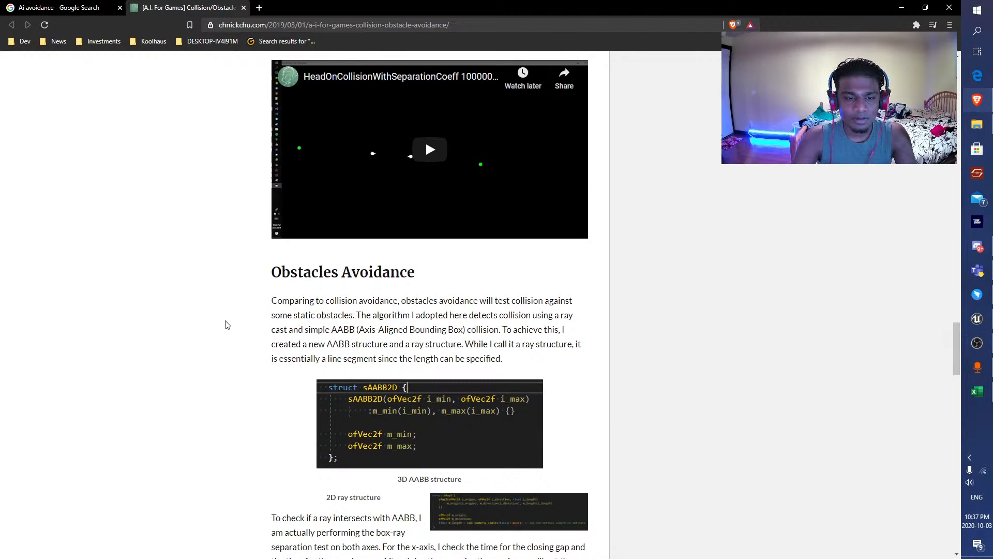
{"action": "scroll", "coordinate": [226, 325], "scroll_direction": "down", "scroll_amount": 3}
{"action": "scroll", "coordinate": [150, 297], "scroll_direction": "up", "scroll_amount": 2}
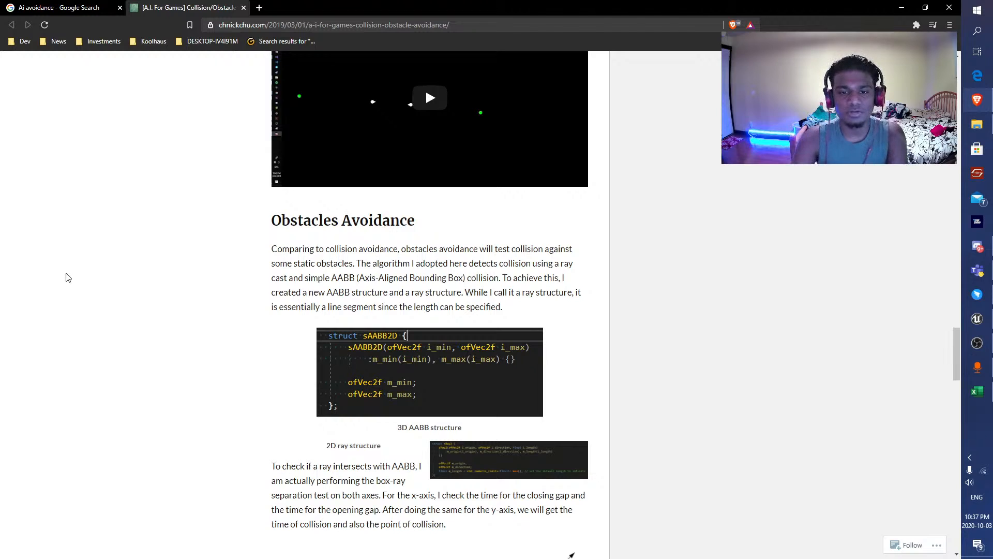
{"action": "scroll", "coordinate": [101, 217], "scroll_direction": "down", "scroll_amount": 15}
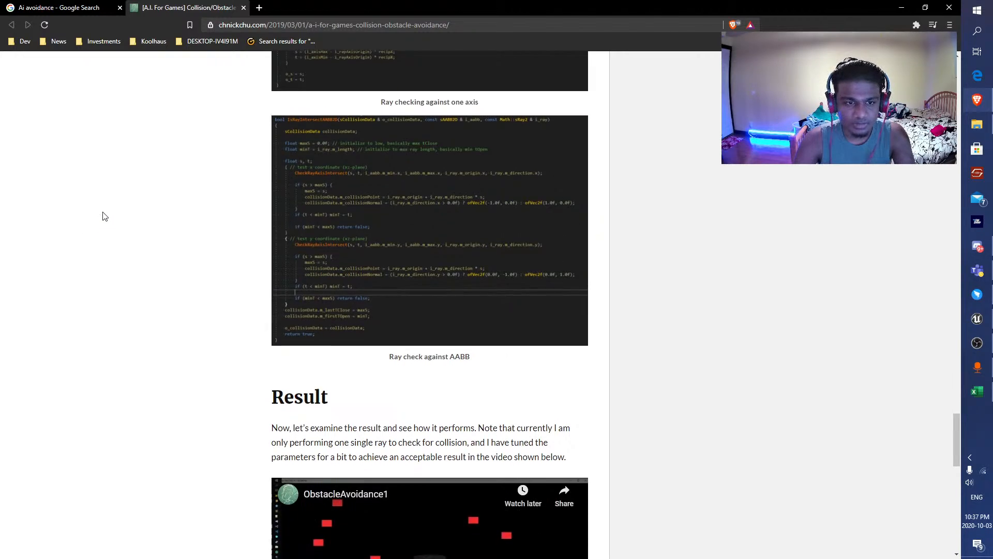
{"action": "scroll", "coordinate": [104, 217], "scroll_direction": "down", "scroll_amount": 10}
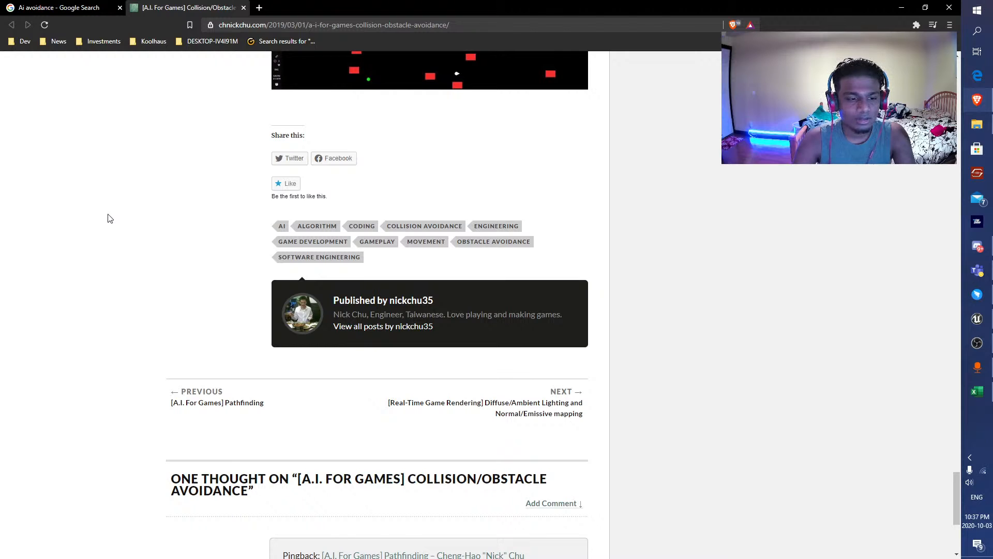
{"action": "key", "text": "ctrl+w"}
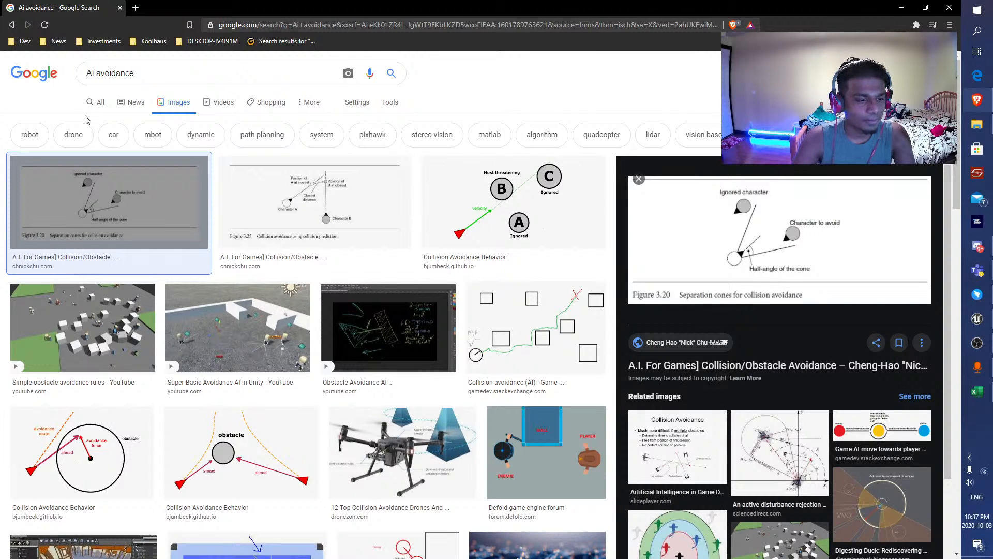
Preview the Collision Avoidance Behavior image with the avoidance route and return to the general web results.
{"action": "left_click", "coordinate": [52, 463]}
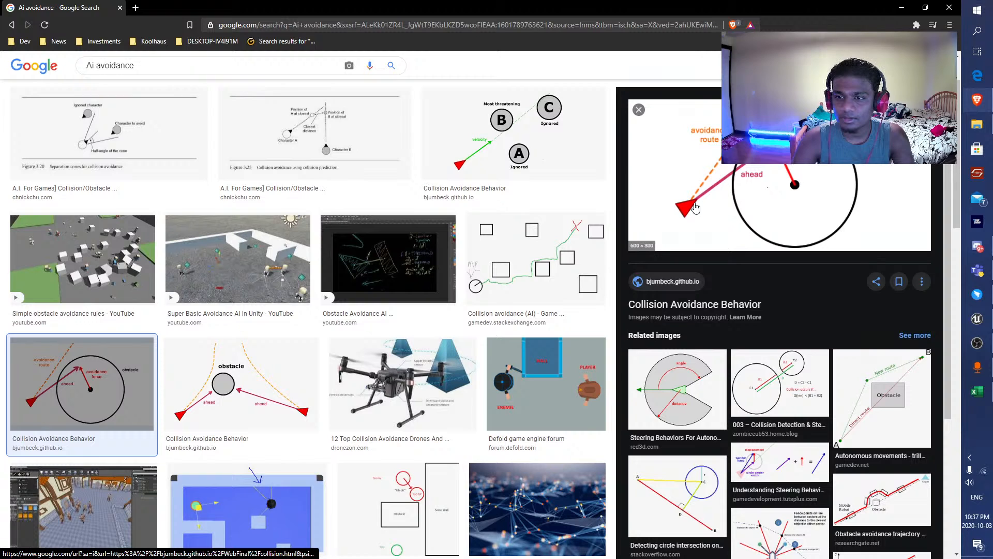
{"action": "scroll", "coordinate": [362, 207], "scroll_direction": "up", "scroll_amount": 3}
{"action": "left_click", "coordinate": [103, 102]}
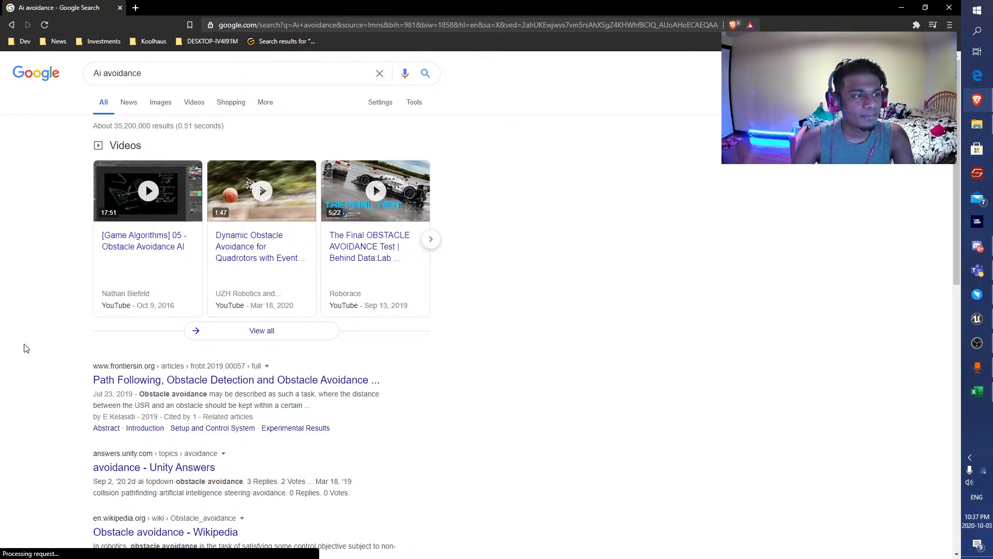
Refine the search to "Ai avoidance ue4" and read the AnswerHub question on getting the AI to avoid each other.
{"action": "scroll", "coordinate": [220, 394], "scroll_direction": "down", "scroll_amount": 4}
{"action": "scroll", "coordinate": [220, 394], "scroll_direction": "up", "scroll_amount": 4}
{"action": "left_click", "coordinate": [214, 75]}
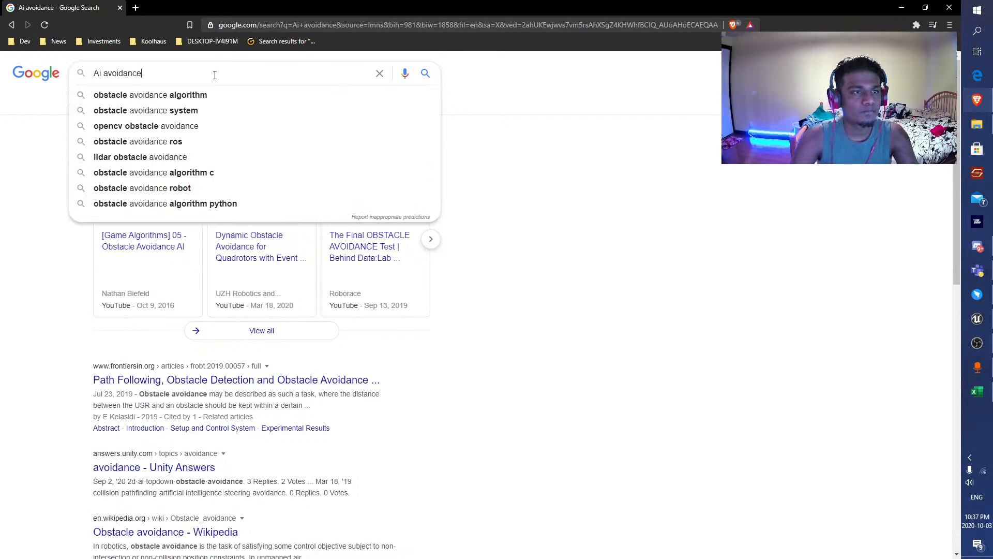
{"action": "type", "text": "ue4"}
{"action": "key", "text": "Return"}
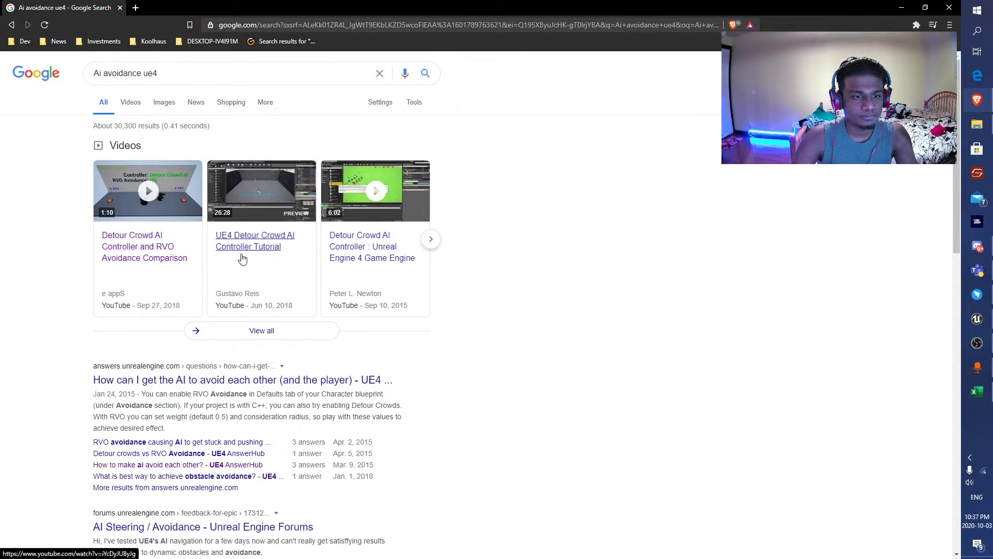
{"action": "left_click", "coordinate": [240, 382]}
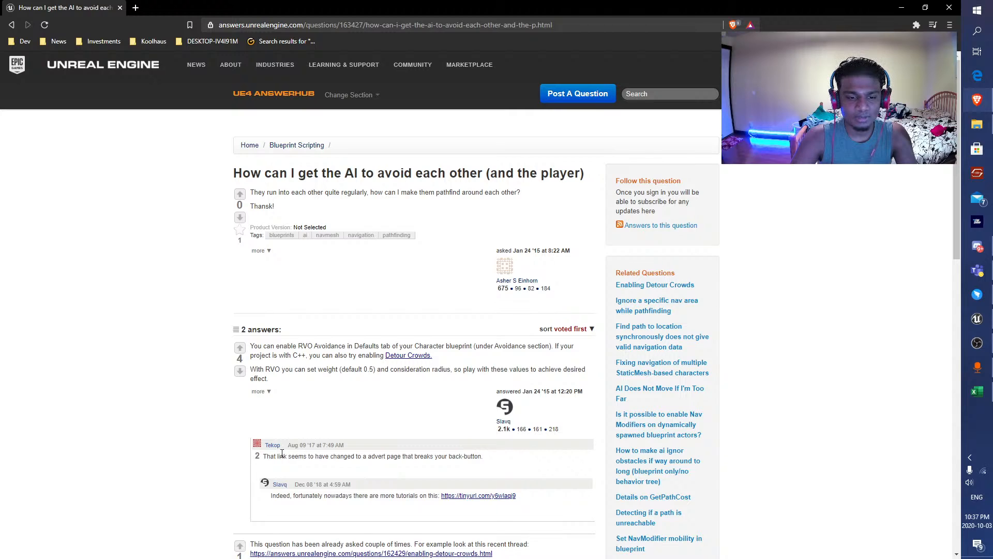
{"action": "scroll", "coordinate": [282, 453], "scroll_direction": "down", "scroll_amount": 4}
Switch to Unreal Engine and, in BP_Enemy_Base's CharacterMovement component, set Avoidance Weight to 0.5 and Avoidance Consideration Radius to 1000.
{"action": "left_click", "coordinate": [902, 7]}
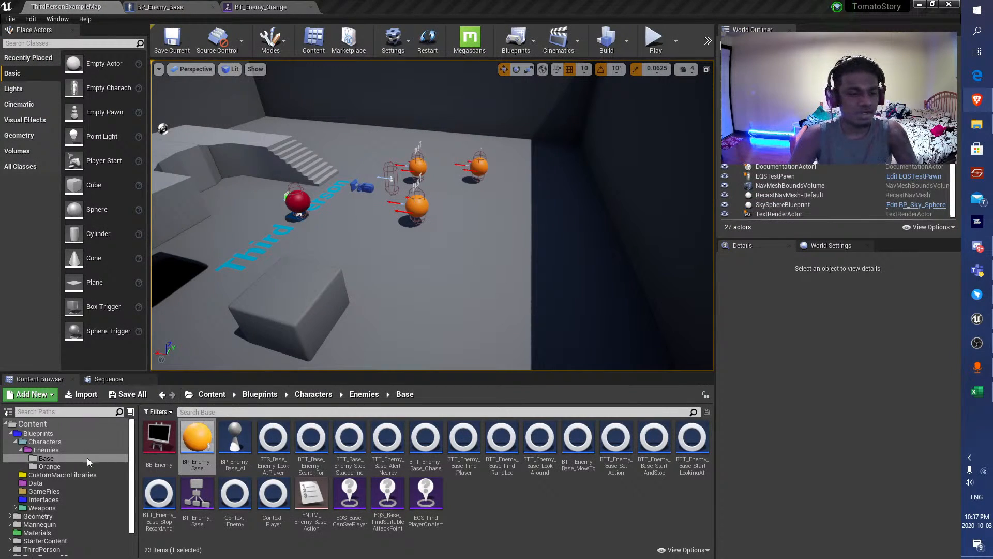
{"action": "double_click", "coordinate": [189, 442]}
{"action": "left_click", "coordinate": [62, 158]}
{"action": "scroll", "coordinate": [856, 319], "scroll_direction": "down", "scroll_amount": 5}
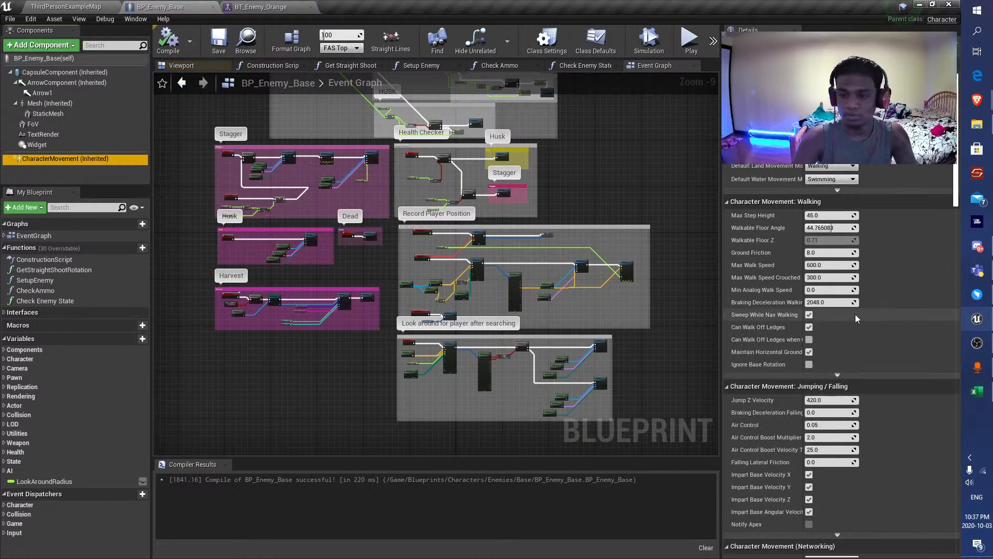
{"action": "scroll", "coordinate": [856, 318], "scroll_direction": "down", "scroll_amount": 10}
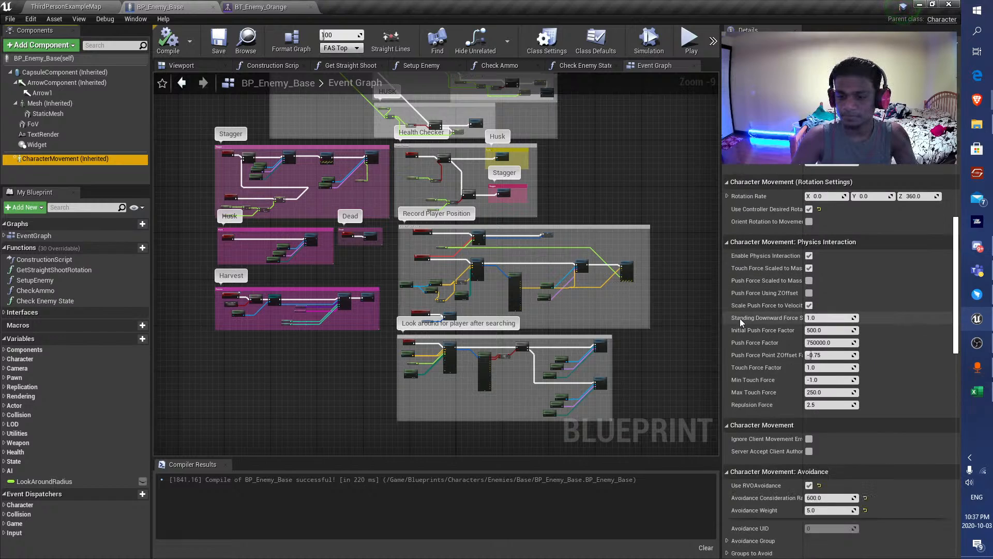
{"action": "scroll", "coordinate": [742, 321], "scroll_direction": "down", "scroll_amount": 4}
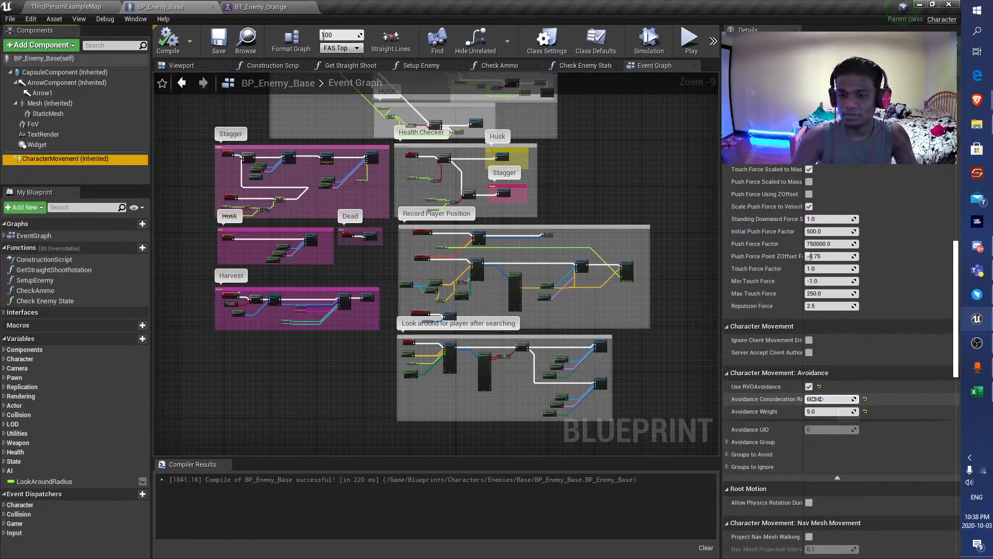
{"action": "left_click", "coordinate": [866, 411]}
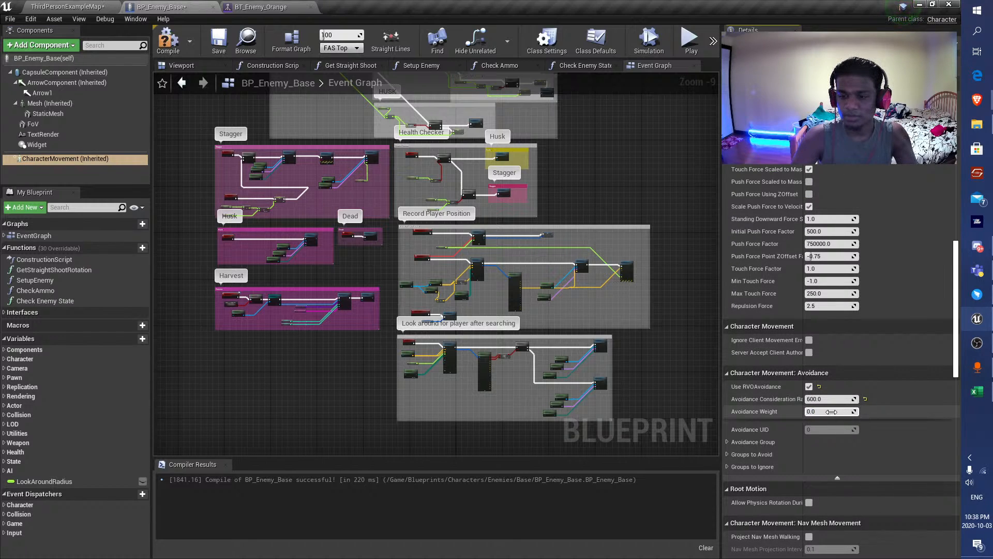
{"action": "left_click", "coordinate": [832, 412]}
{"action": "type", "text": "0.5"}
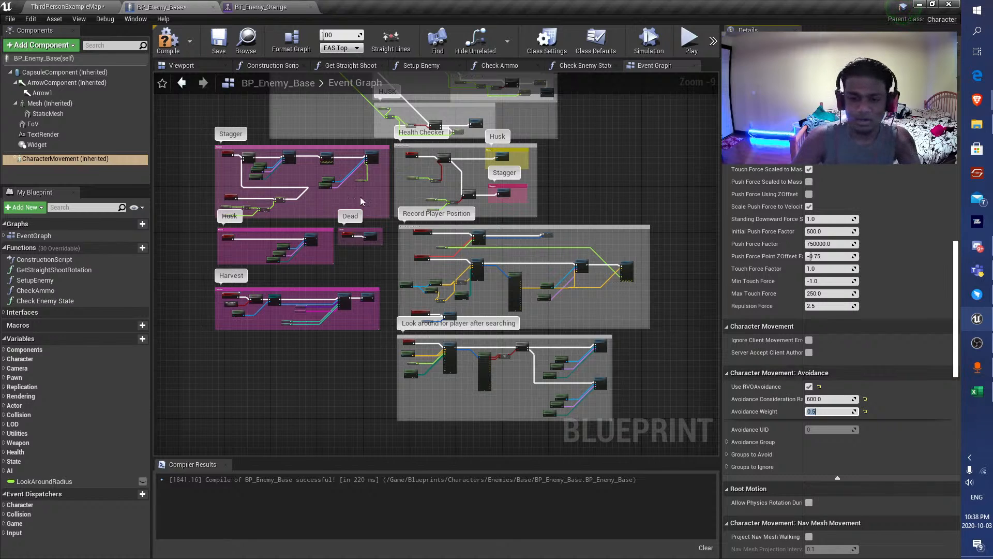
{"action": "left_click", "coordinate": [849, 399]}
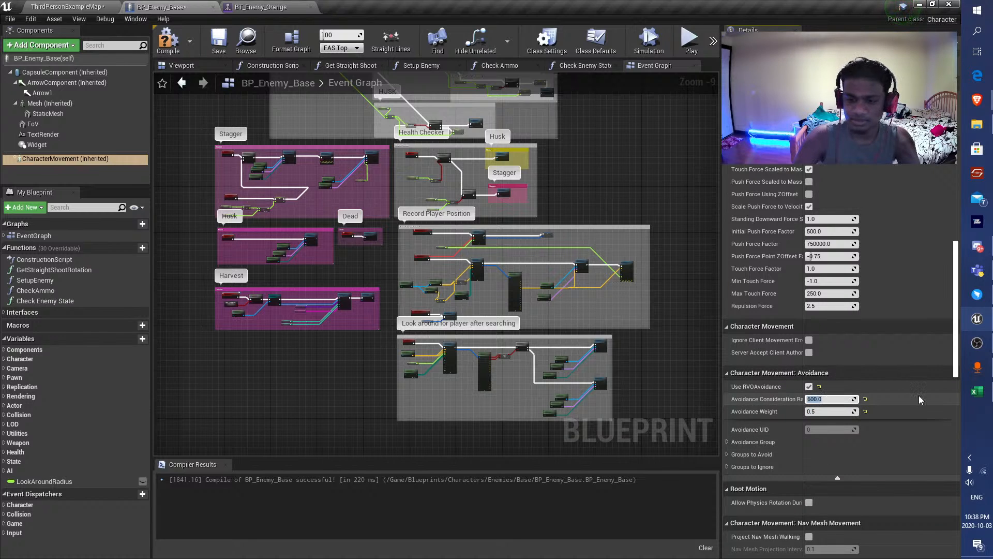
{"action": "type", "text": "1000"}
{"action": "key", "text": "Return"}
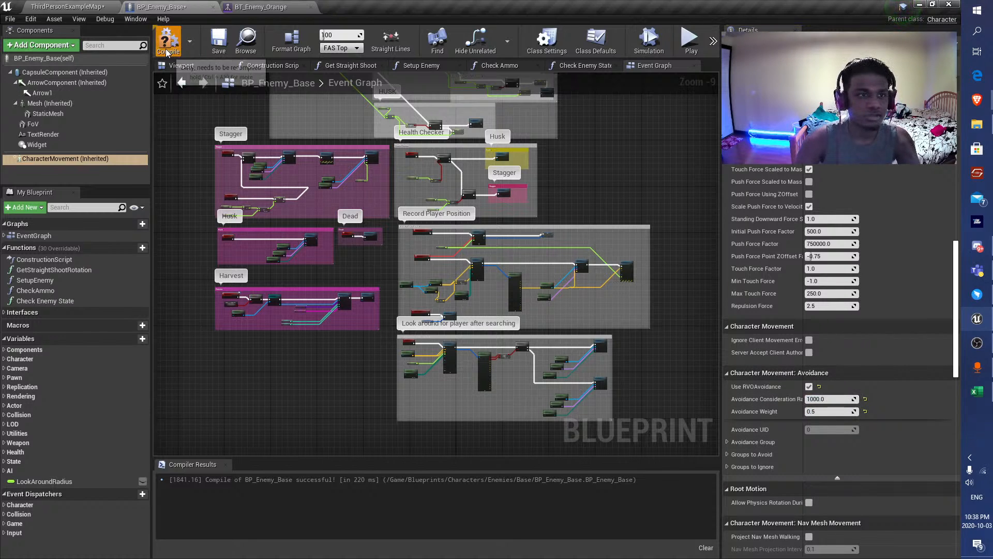
Compile BP_Enemy_Base and save the ThirdPersonExampleMap level.
{"action": "left_click", "coordinate": [168, 42]}
{"action": "left_click", "coordinate": [96, 7]}
{"action": "left_click", "coordinate": [171, 40]}
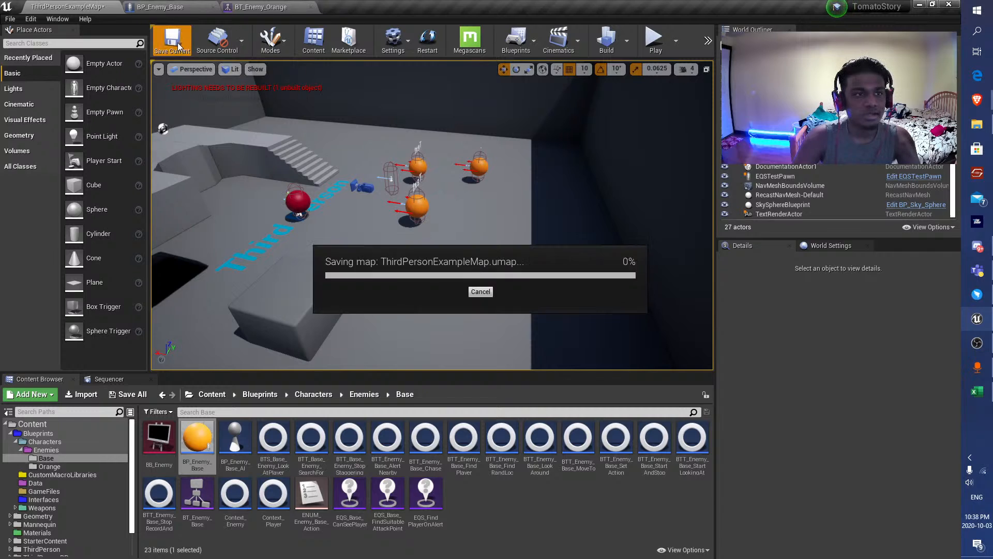
Switch to the web browser and search for "RVO avoidance weight".
{"action": "left_click", "coordinate": [906, 202]}
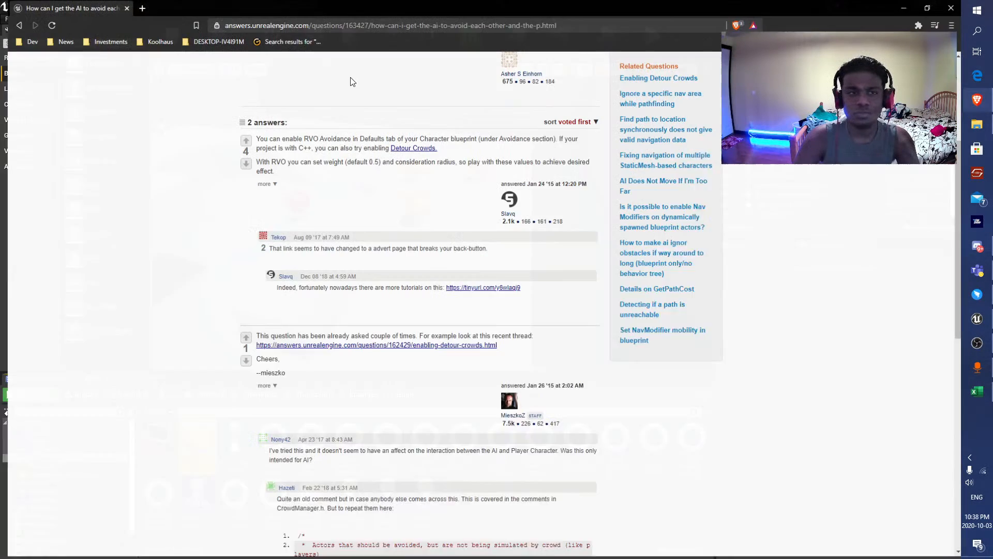
{"action": "left_click", "coordinate": [351, 28]}
{"action": "type", "text": "RV o"}
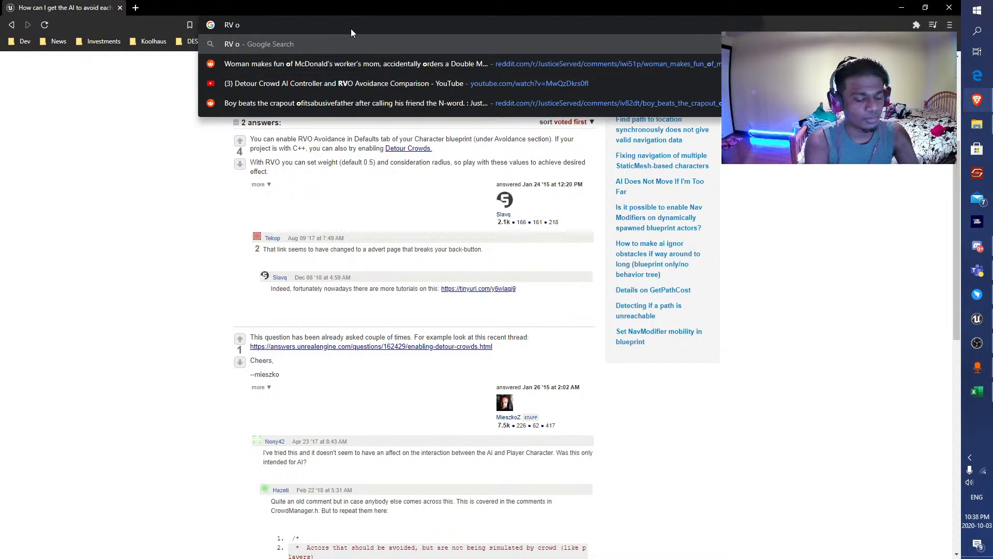
{"action": "key", "text": "BackSpace"}
{"action": "key", "text": "BackSpace"}
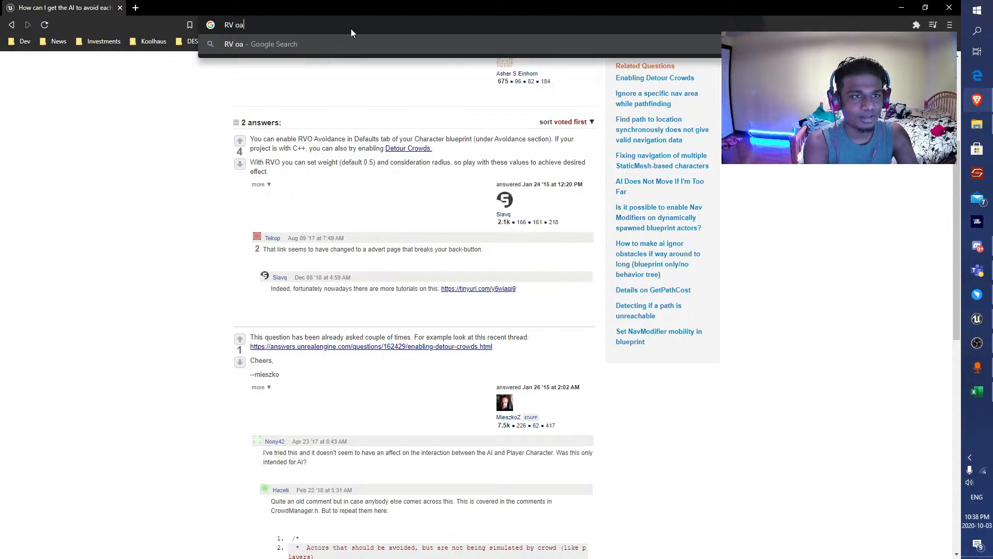
{"action": "type", "text": "O avoidance weight"}
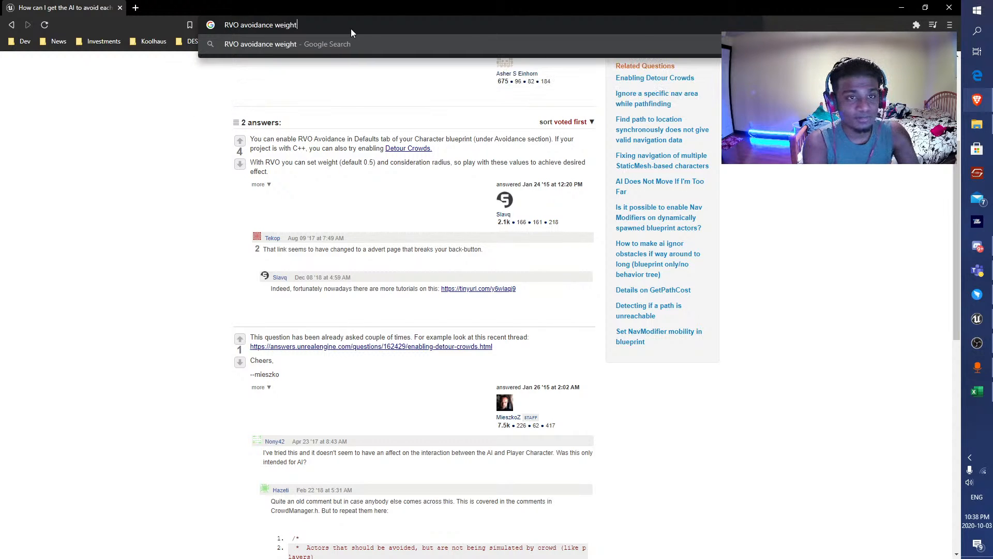
{"action": "key", "text": "Return"}
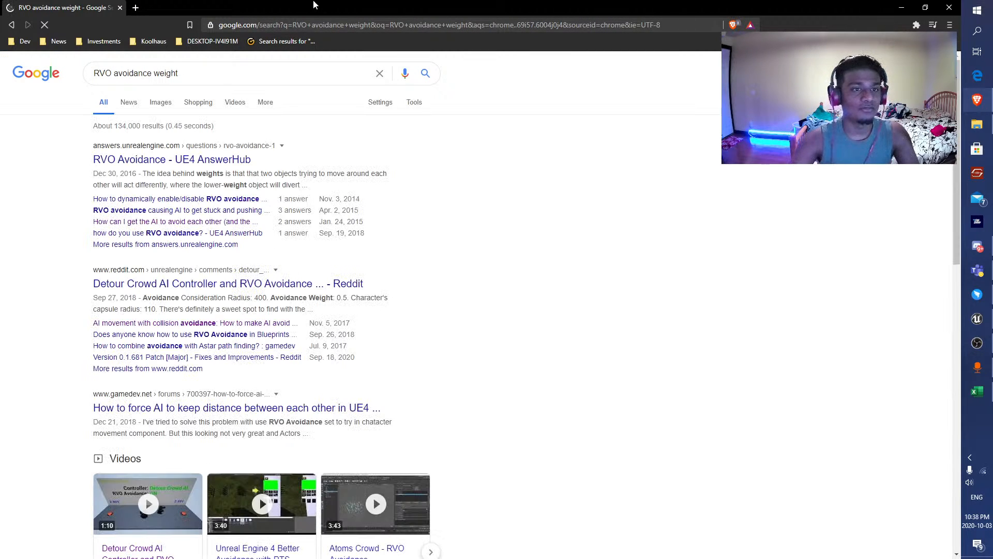
Read the RVO Avoidance AnswerHub answer on how relative weights affect dodging, and return to Unreal Engine.
{"action": "left_click", "coordinate": [254, 157]}
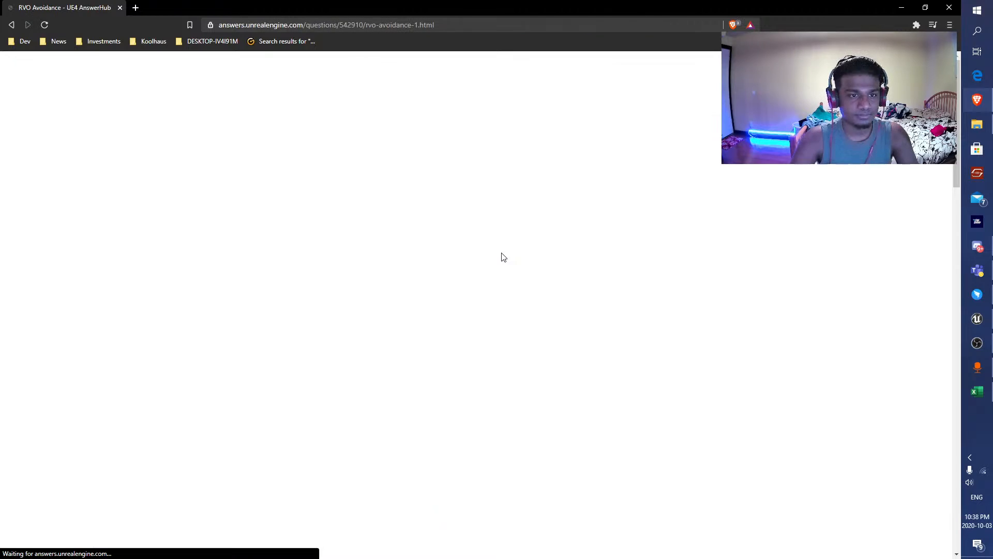
{"action": "scroll", "coordinate": [295, 204], "scroll_direction": "down", "scroll_amount": 5}
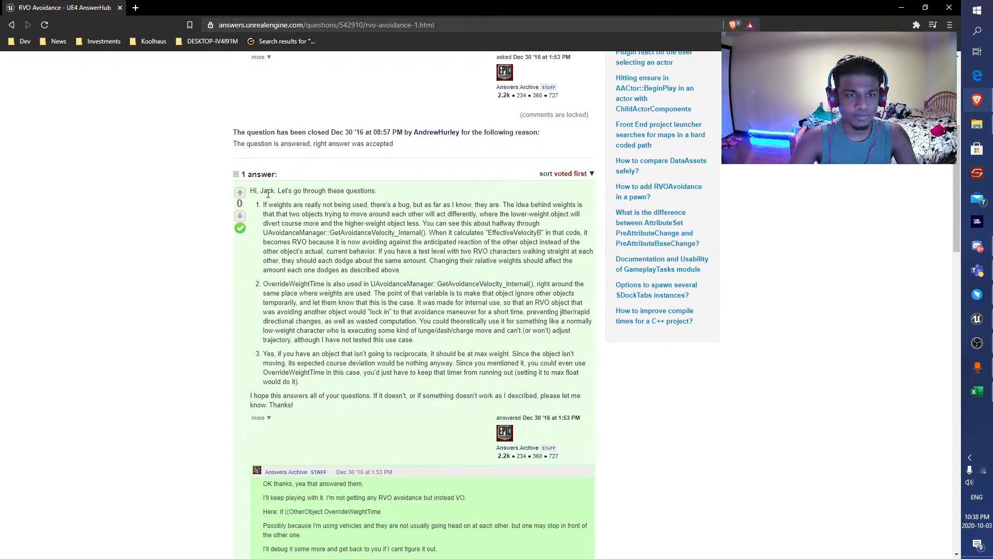
{"action": "left_click_drag", "start_coordinate": [266, 205], "coordinate": [314, 214]}
{"action": "left_click", "coordinate": [314, 214]}
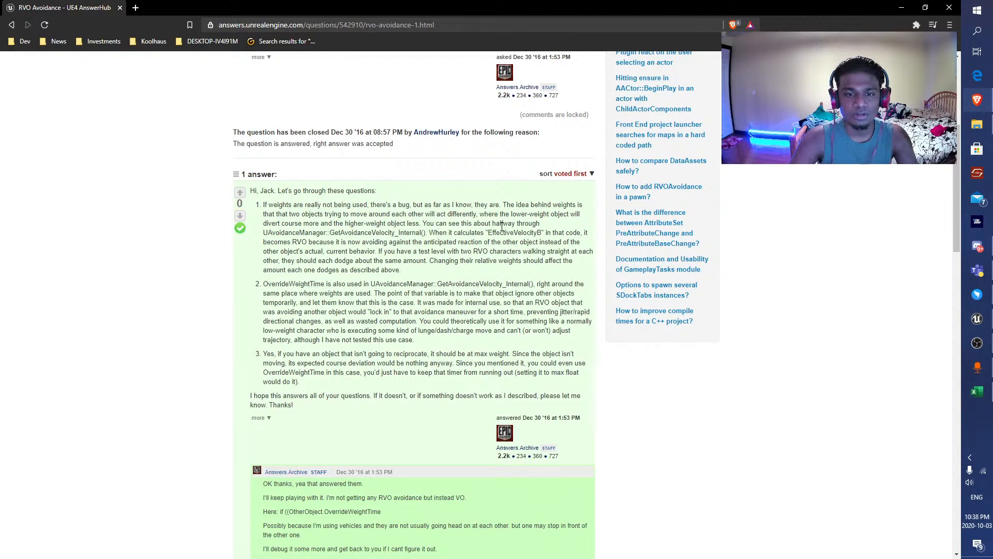
{"action": "left_click_drag", "start_coordinate": [341, 234], "coordinate": [504, 233]}
{"action": "left_click", "coordinate": [538, 232]}
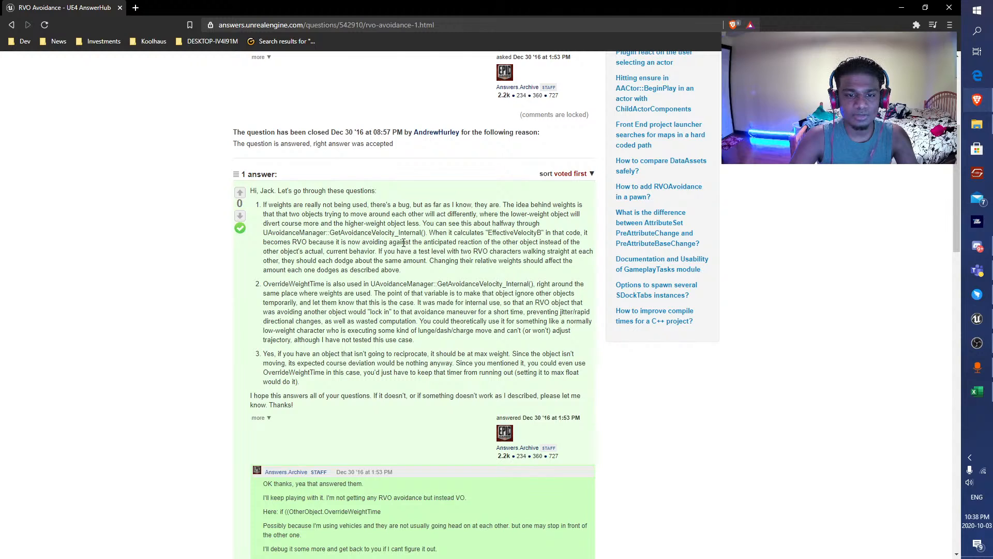
{"action": "left_click_drag", "start_coordinate": [384, 251], "coordinate": [555, 252]}
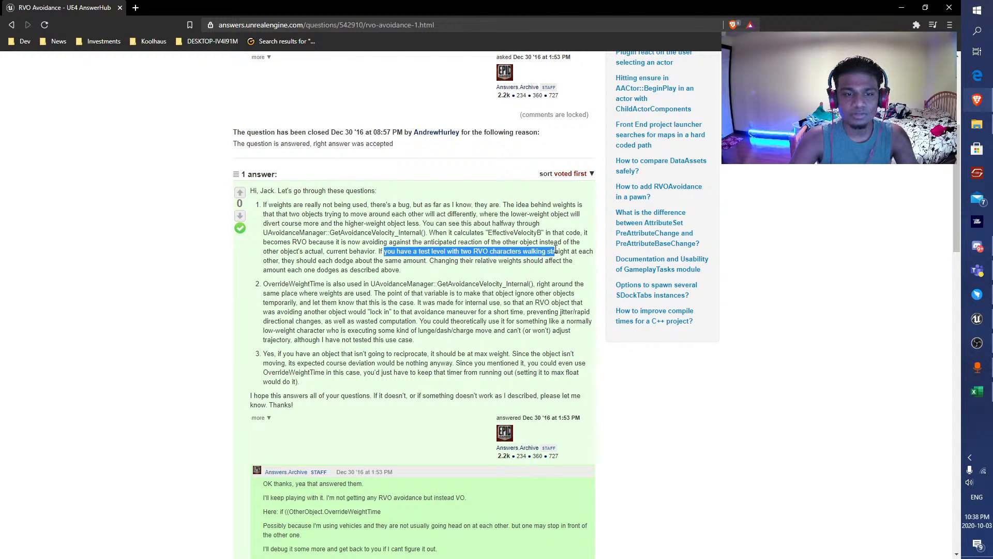
{"action": "left_click", "coordinate": [345, 263]}
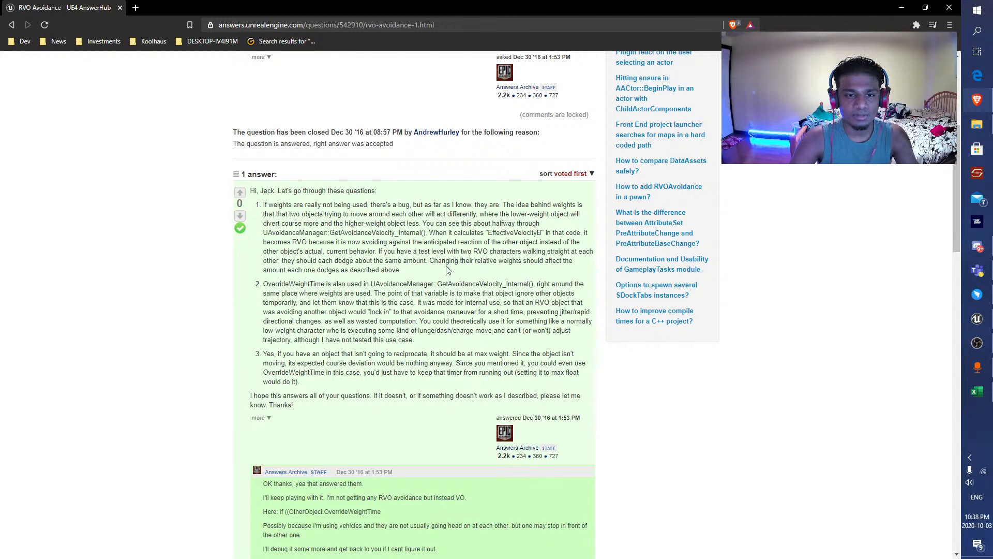
{"action": "left_click", "coordinate": [902, 8]}
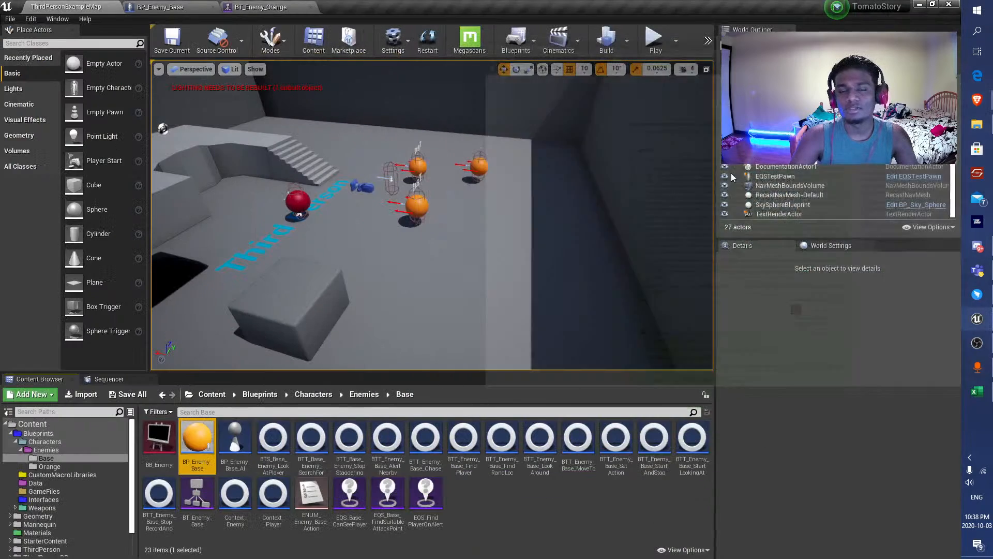
{"action": "left_click_drag", "start_coordinate": [319, 240], "coordinate": [277, 274]}
{"action": "left_click_drag", "start_coordinate": [493, 254], "coordinate": [450, 274]}
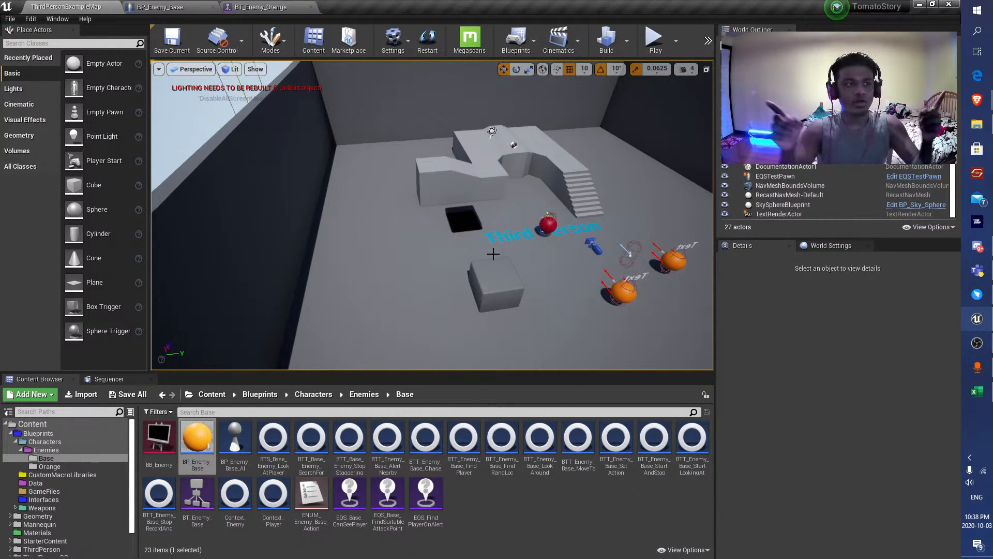
{"action": "left_click", "coordinate": [269, 7]}
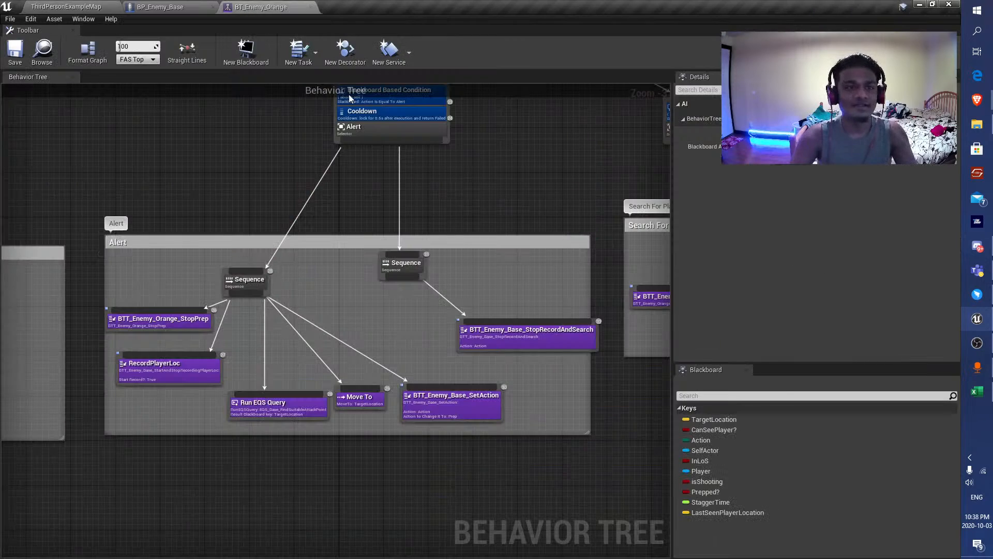
{"action": "left_click", "coordinate": [166, 6]}
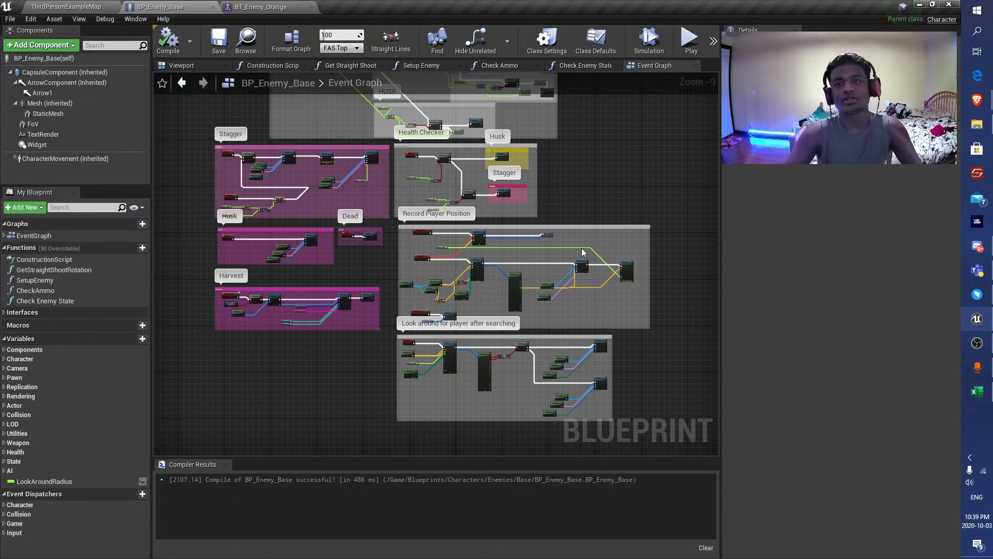
{"action": "left_click", "coordinate": [103, 4]}
Set the Avoidance Weight of BP_Enemy_Base's CharacterMovement component to 0.7 and compile the blueprint.
{"action": "left_click", "coordinate": [189, 8]}
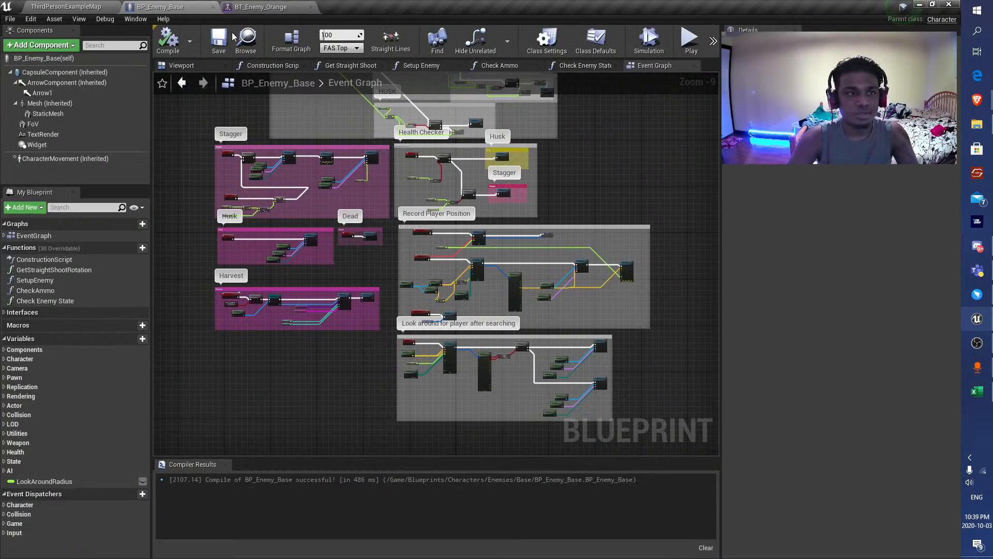
{"action": "left_click", "coordinate": [66, 159]}
{"action": "scroll", "coordinate": [749, 168], "scroll_direction": "down", "scroll_amount": 15}
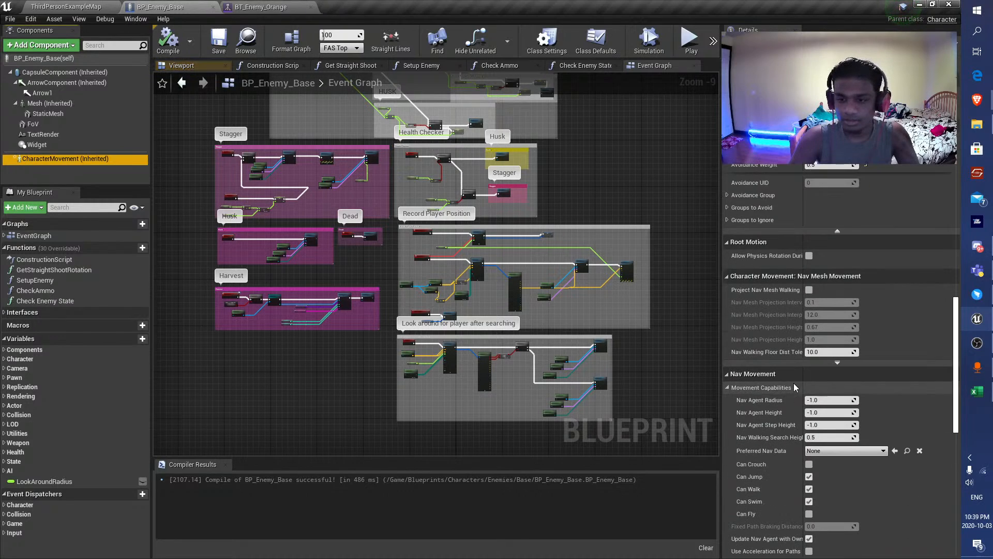
{"action": "left_click", "coordinate": [830, 166]}
{"action": "type", "text": "0.7"}
{"action": "key", "text": "Return"}
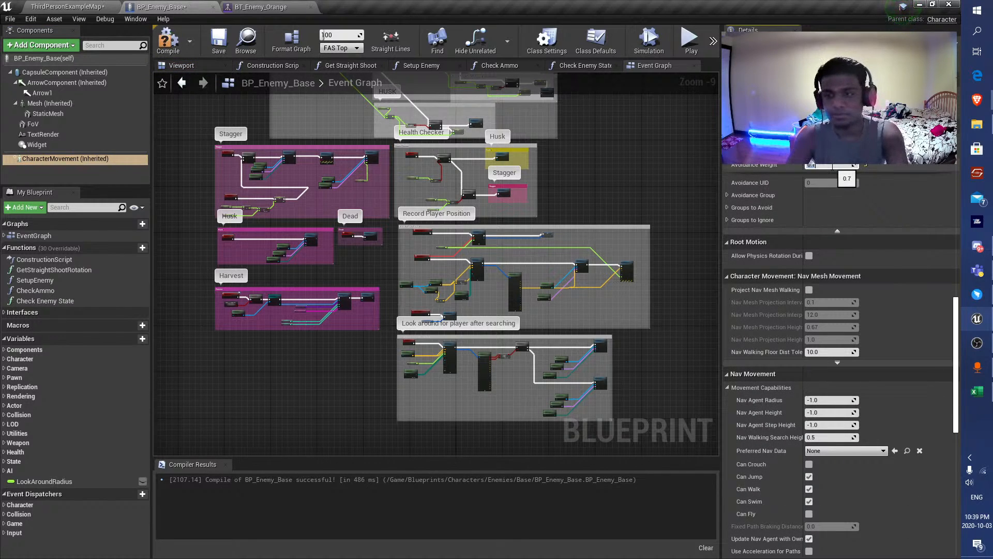
{"action": "left_click", "coordinate": [168, 42]}
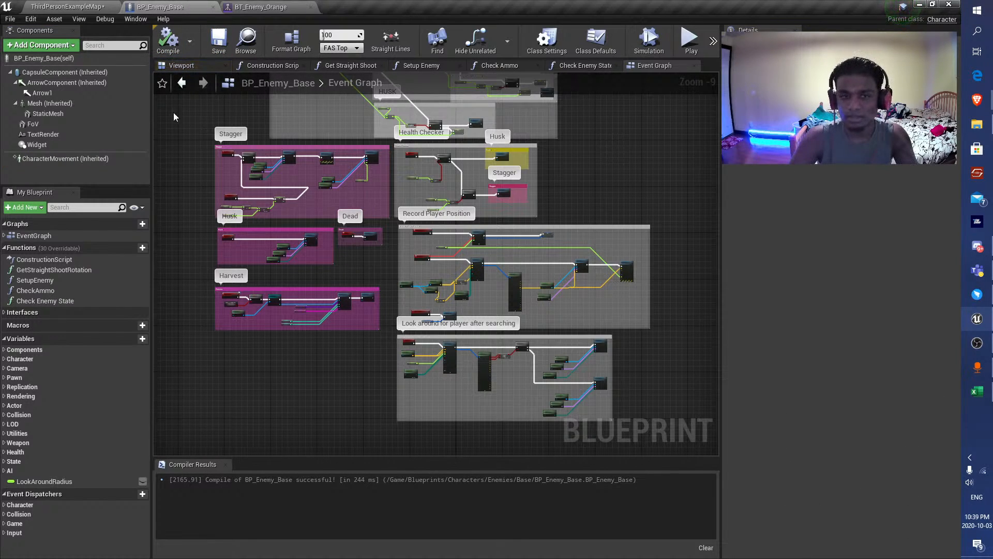
Start a playtest of ThirdPersonExampleMap in full screen with the AI debugging overlay turned on.
{"action": "left_click", "coordinate": [92, 8]}
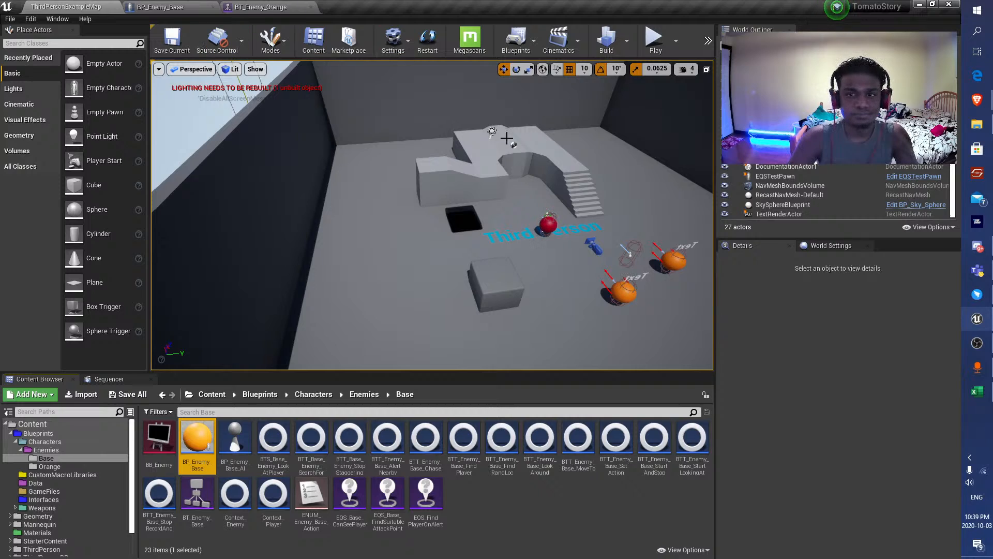
{"action": "right_click_drag", "start_coordinate": [507, 138], "coordinate": [435, 167]}
{"action": "left_click", "coordinate": [658, 43]}
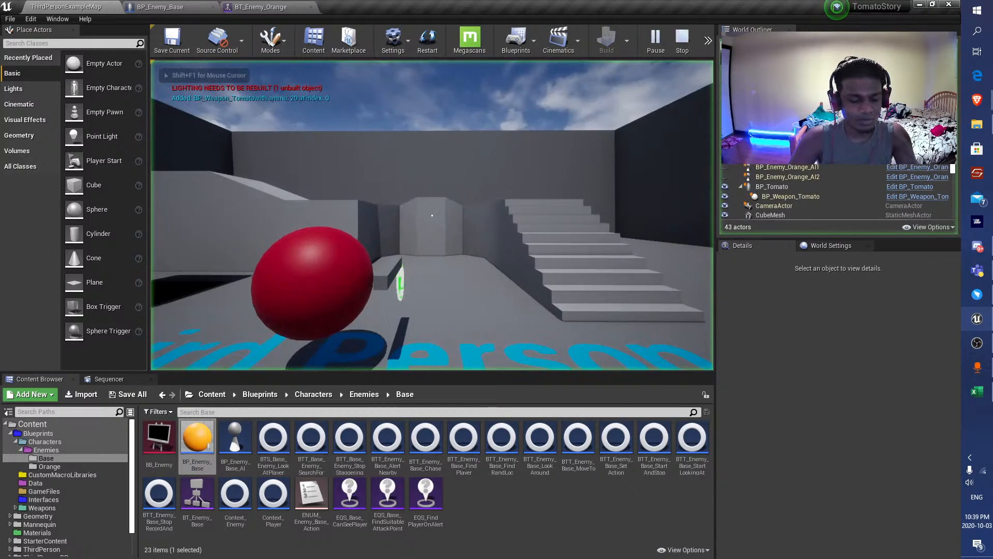
{"action": "key", "text": "apostrophe"}
{"action": "key", "text": "F11"}
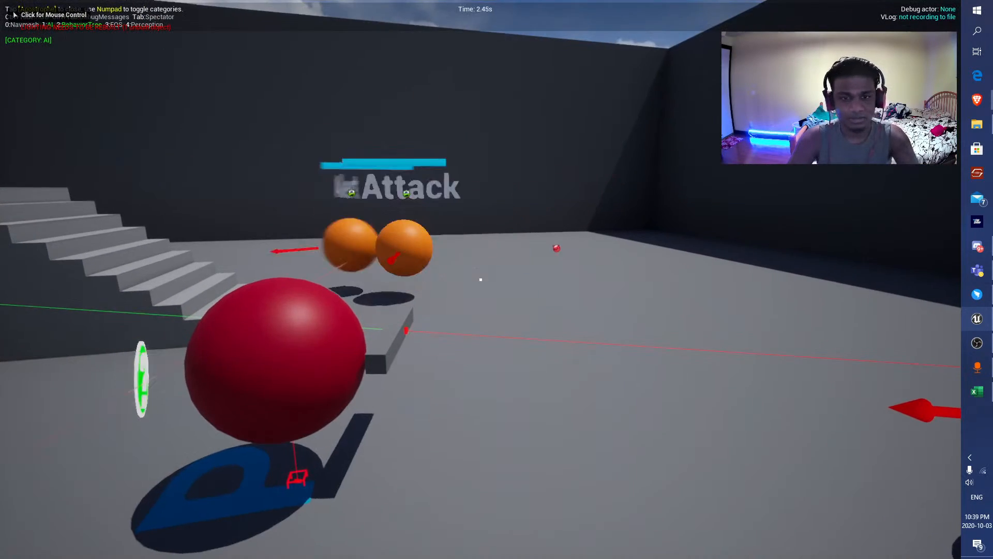
Steer the tomato around the arena to watch how the orange enemies space themselves, and leave full screen.
{"action": "left_click", "coordinate": [480, 279]}
{"action": "key", "text": "s"}
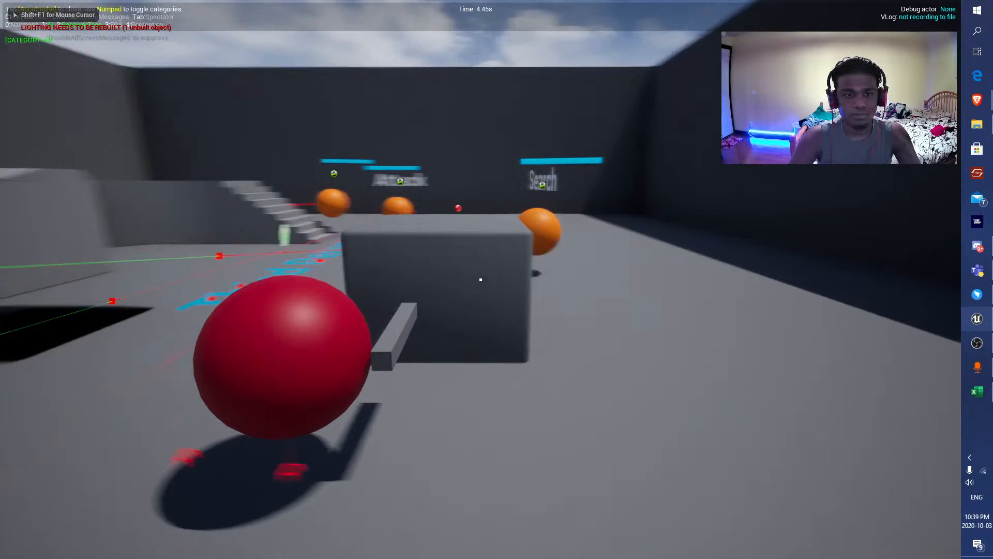
{"action": "key", "text": "d"}
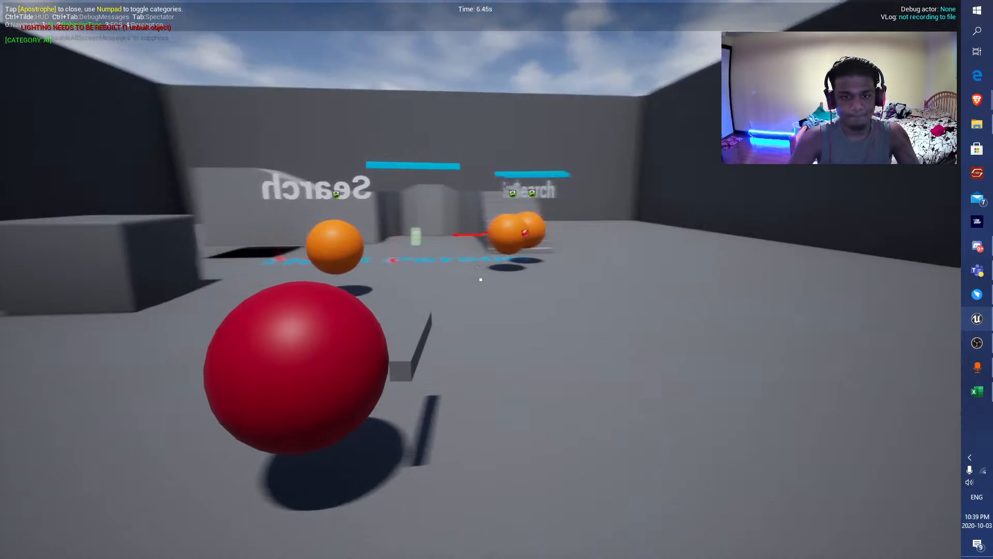
{"action": "key", "text": "d"}
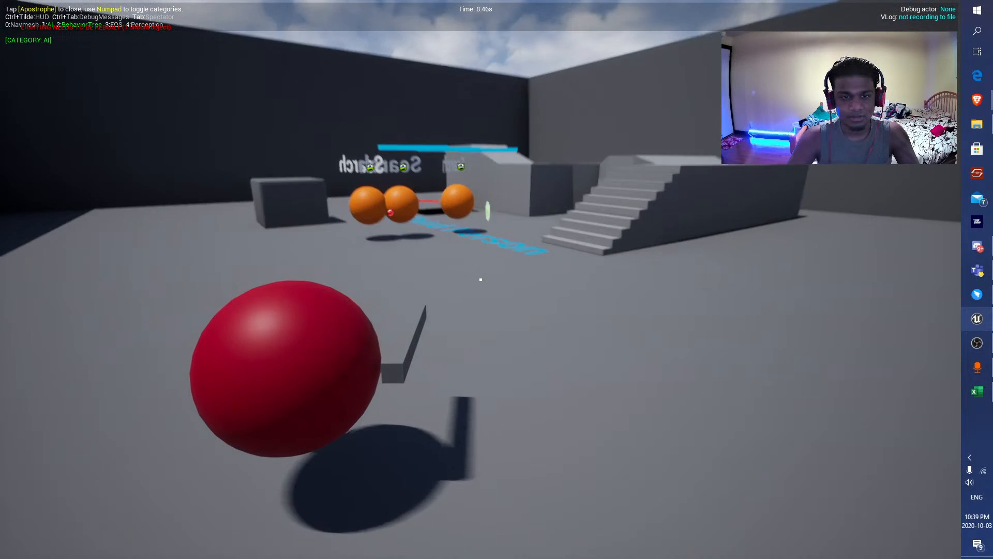
{"action": "key", "text": "w"}
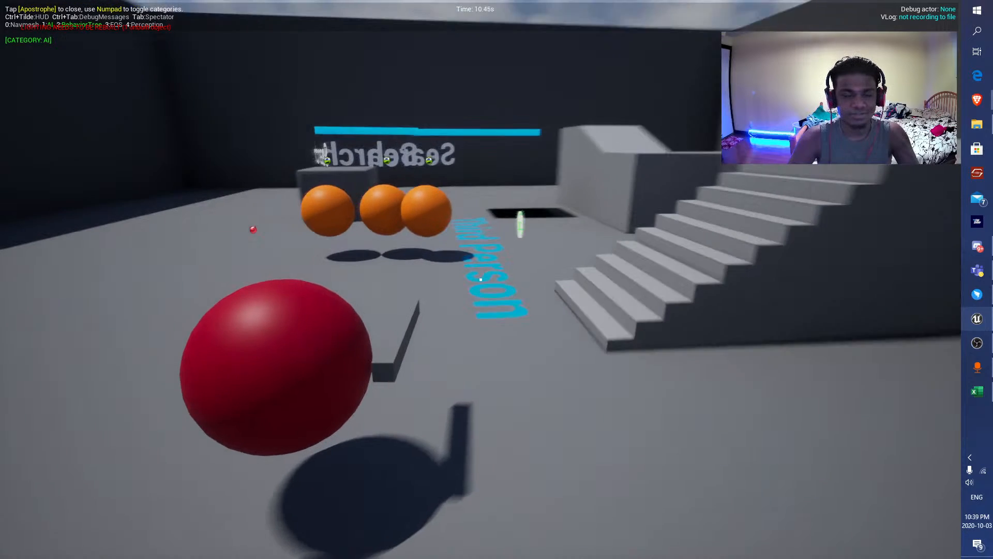
{"action": "key", "text": "d"}
{"action": "key", "text": "a"}
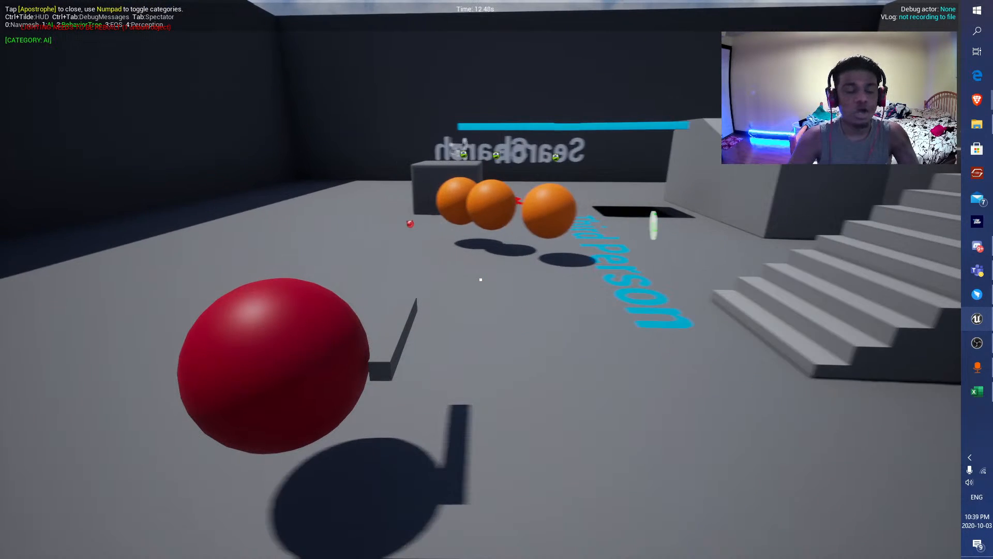
{"action": "key", "text": "F11"}
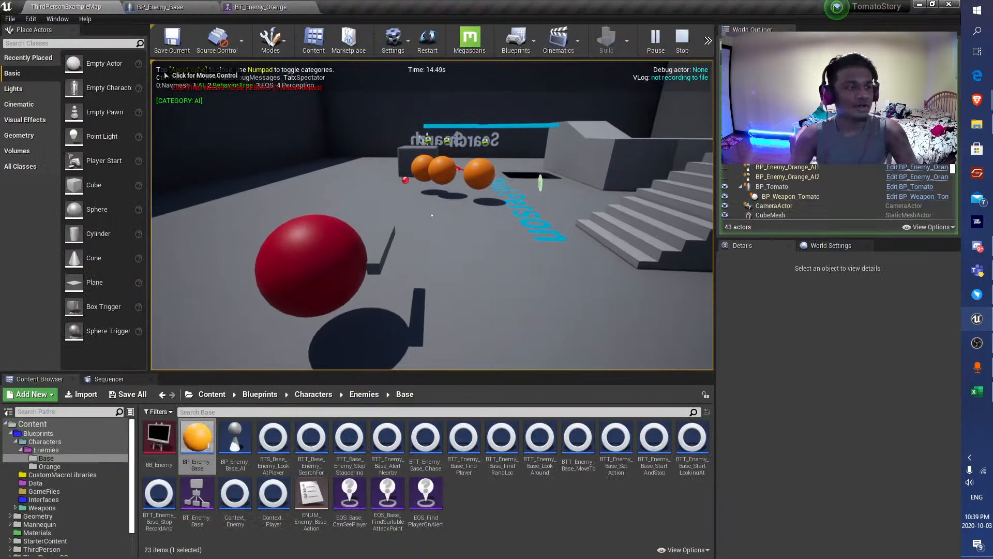
Continue the playtest in the editor viewport, drawing the enemies across the ramps and floor, and stop it.
{"action": "left_click", "coordinate": [167, 75]}
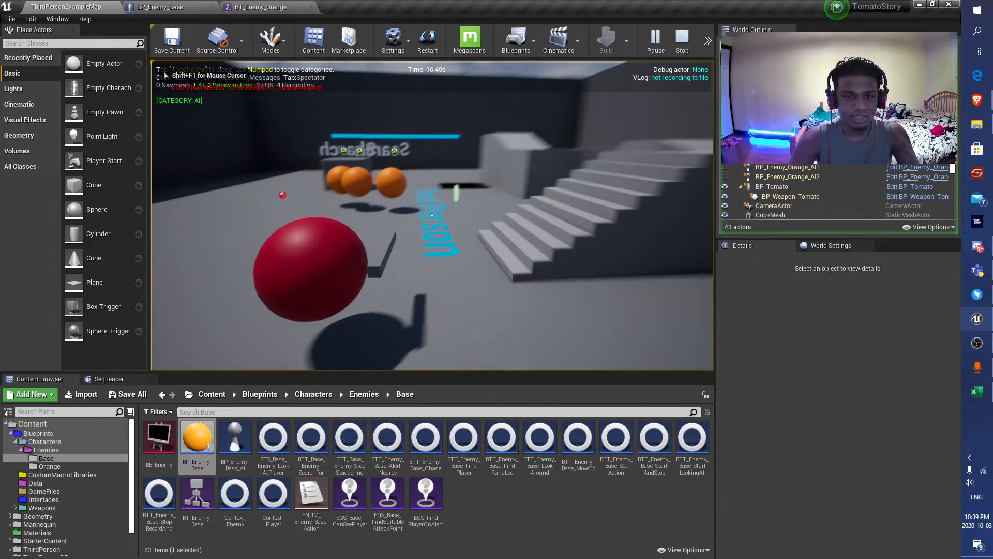
{"action": "key", "text": "s"}
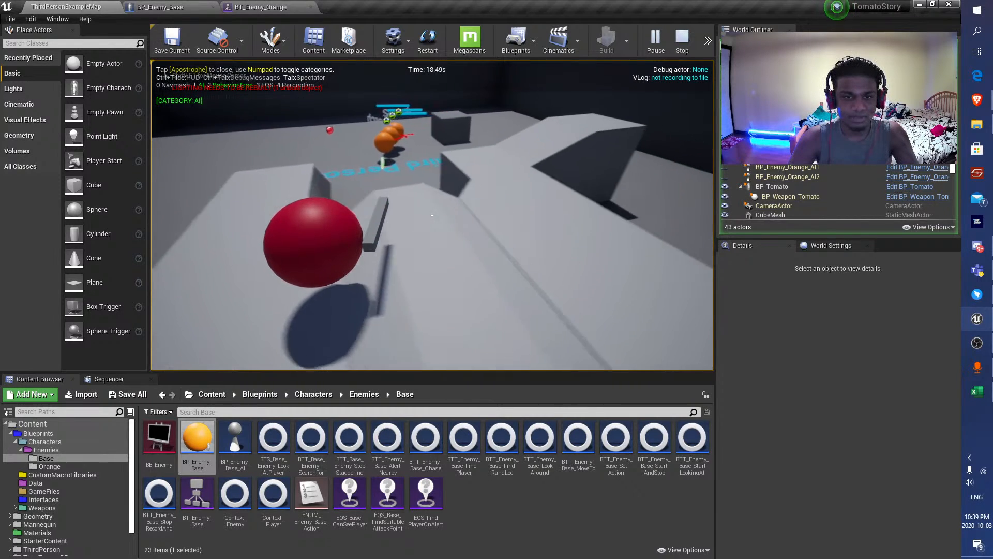
{"action": "key", "text": "d"}
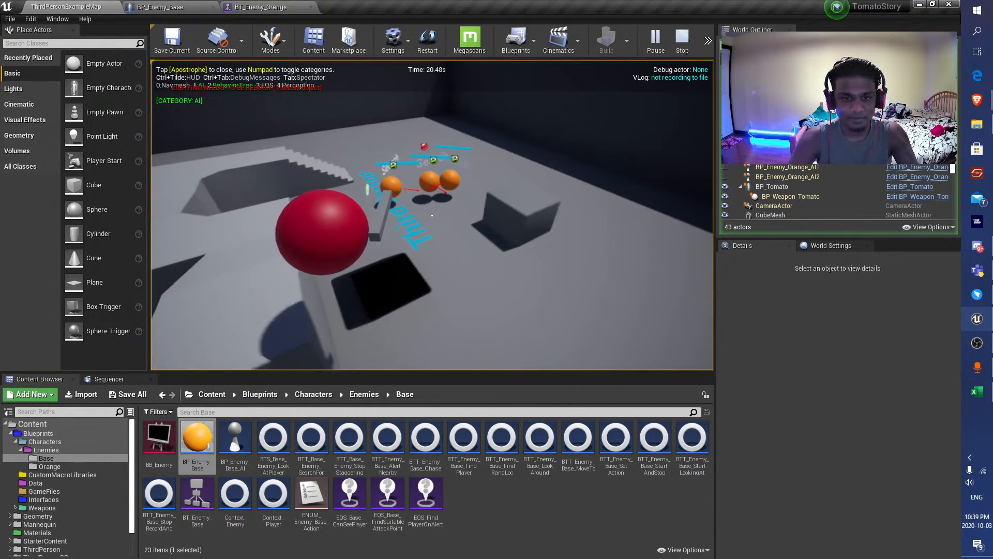
{"action": "key", "text": "a"}
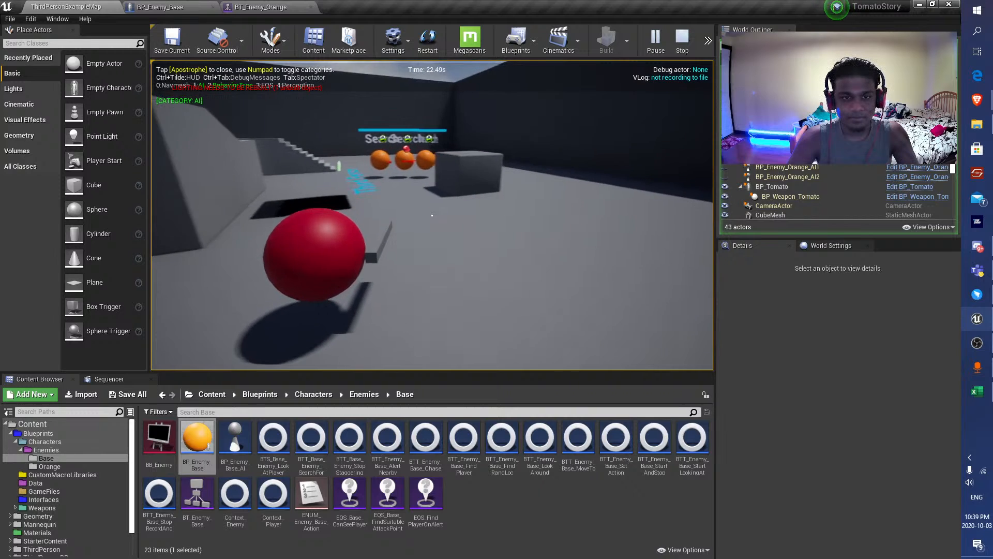
{"action": "key", "text": "Escape"}
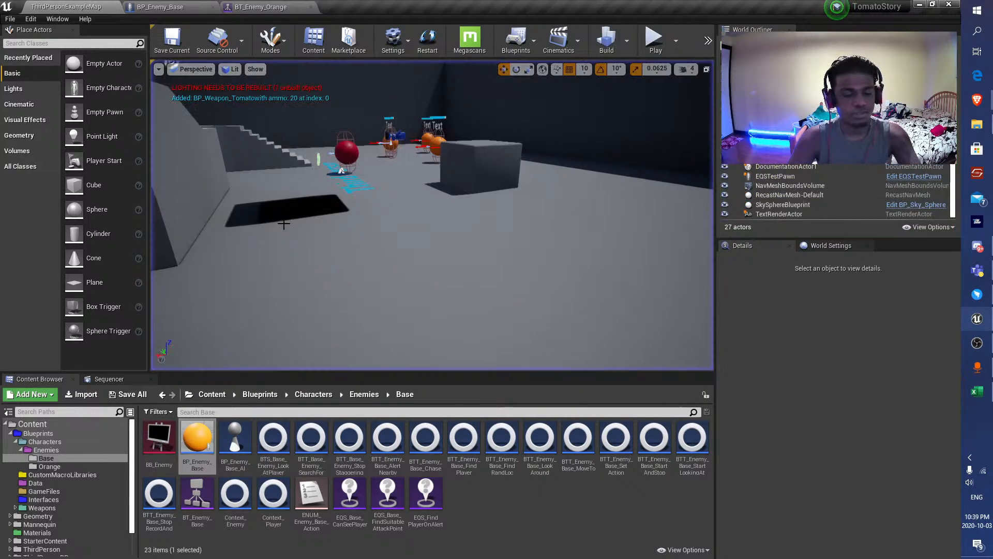
Examine the level layout and the placement of the player and orange enemies from above.
{"action": "key", "text": "F11"}
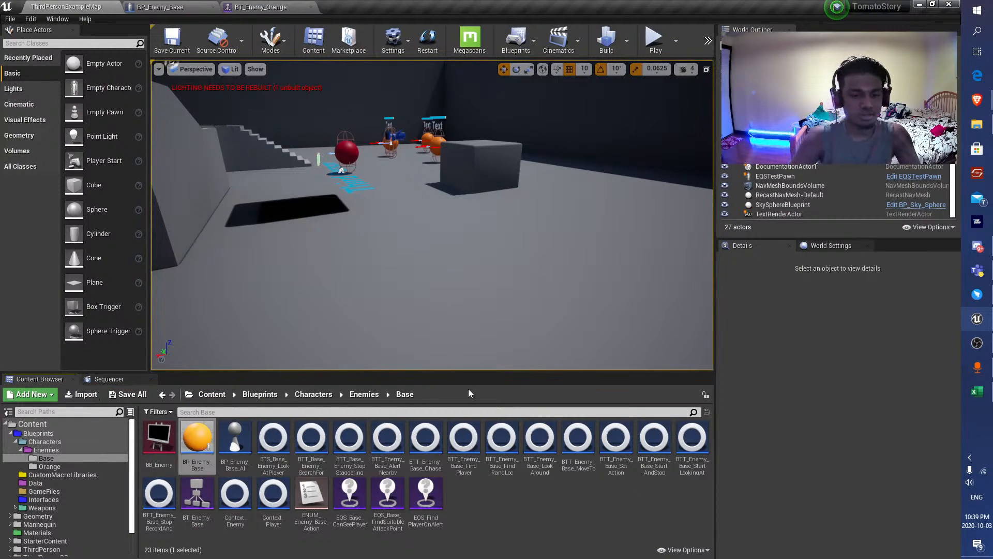
{"action": "left_click_drag", "start_coordinate": [452, 253], "coordinate": [416, 275]}
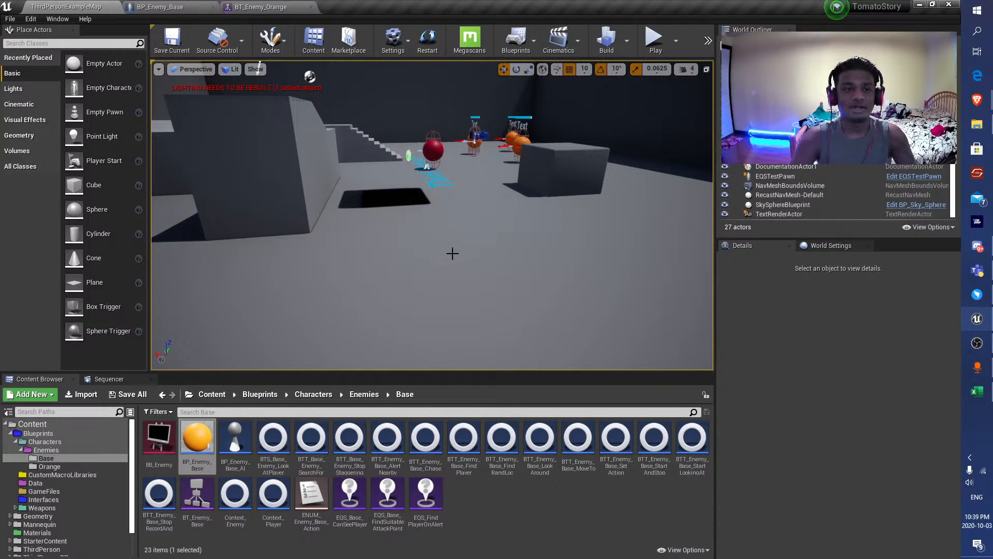
{"action": "key", "text": "e"}
{"action": "right_click_drag", "start_coordinate": [499, 237], "coordinate": [455, 271]}
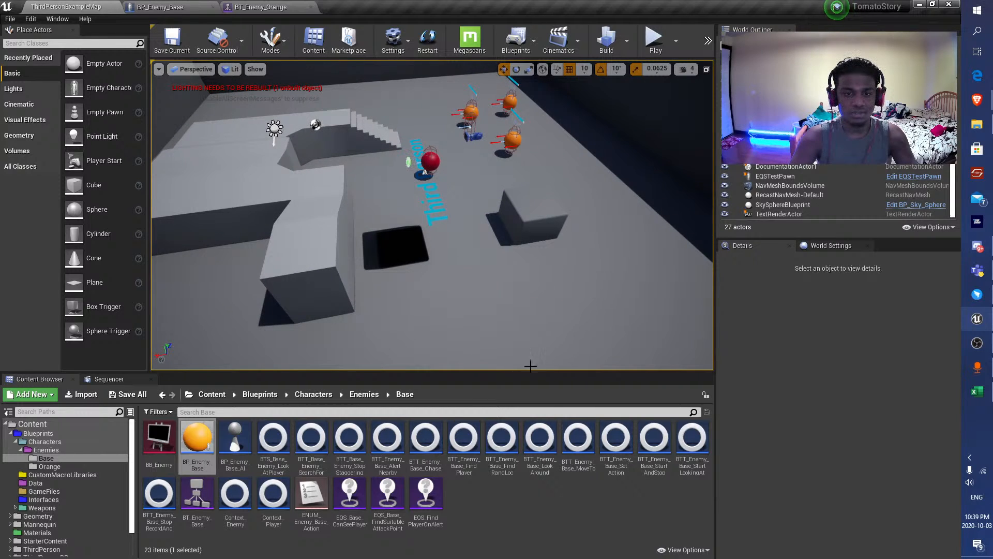
{"action": "right_click_drag", "start_coordinate": [452, 273], "coordinate": [439, 279]}
{"action": "key", "text": "s"}
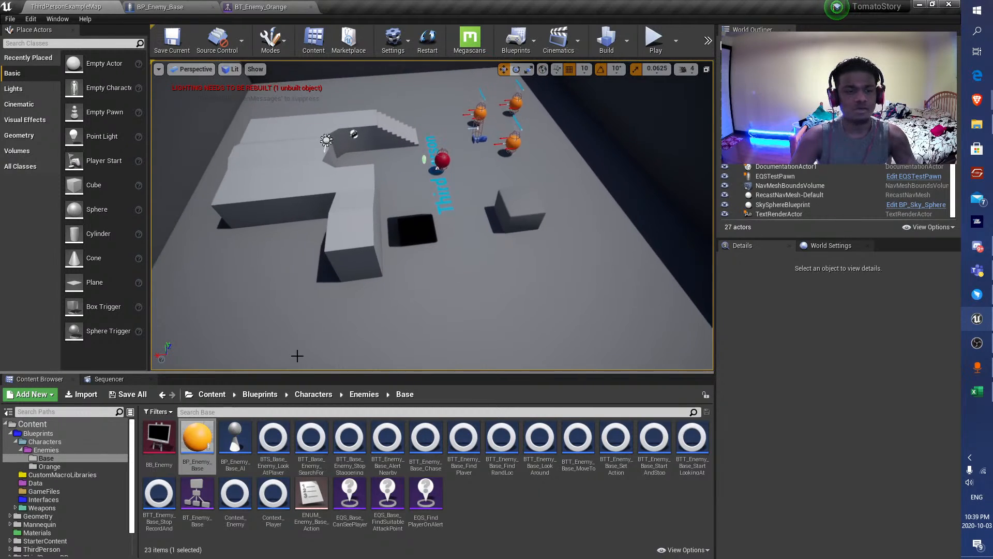
{"action": "key", "text": "s"}
{"action": "mouse_move", "coordinate": [507, 283]}
{"action": "right_mouse_down"}
{"action": "mouse_move", "coordinate": [497, 290]}
{"action": "mouse_move", "coordinate": [528, 300]}
{"action": "mouse_move", "coordinate": [499, 286]}
{"action": "right_mouse_up"}
{"action": "key", "text": "w"}
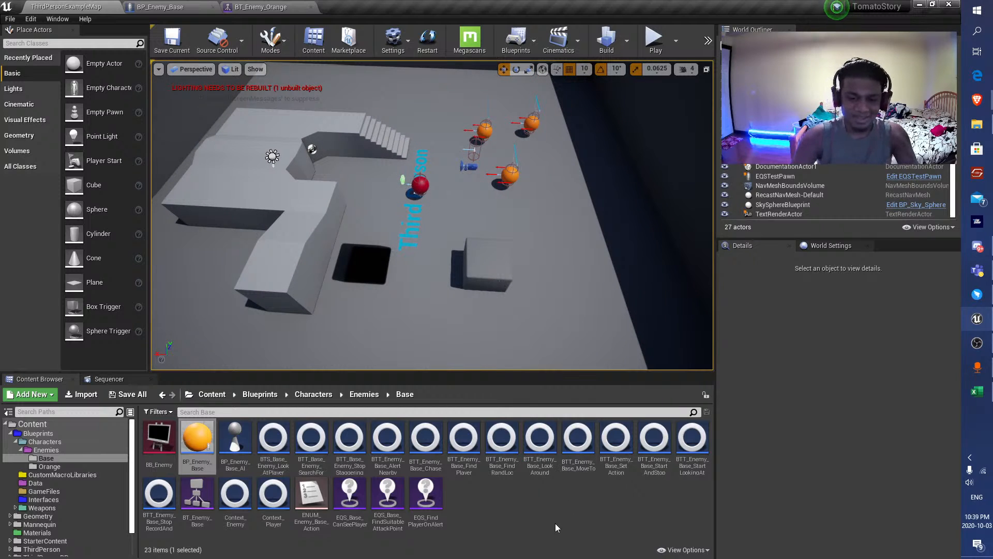
{"action": "right_click", "coordinate": [479, 508]}
{"action": "left_click", "coordinate": [123, 341]}
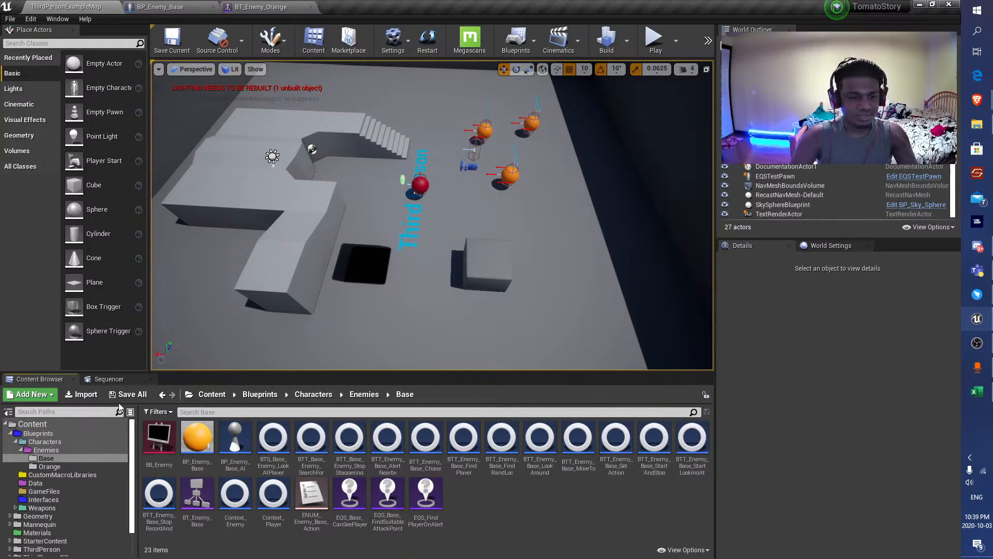
{"action": "right_click_drag", "start_coordinate": [331, 259], "coordinate": [335, 239]}
{"action": "key", "text": "s"}
{"action": "key", "text": "w"}
{"action": "right_click_drag", "start_coordinate": [443, 252], "coordinate": [443, 264]}
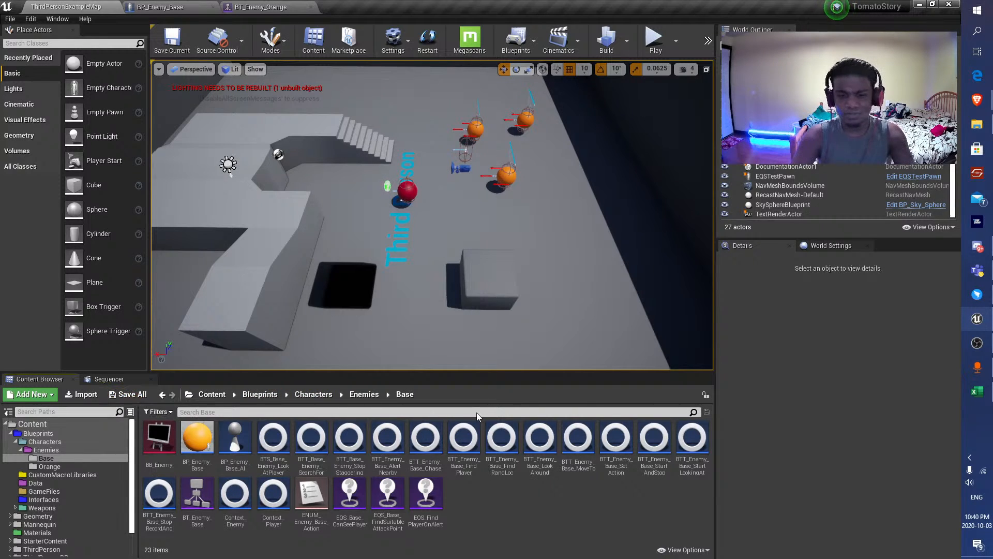
{"action": "scroll", "coordinate": [421, 308], "scroll_direction": "down", "scroll_amount": 4}
{"action": "right_click_drag", "start_coordinate": [412, 259], "coordinate": [420, 215]}
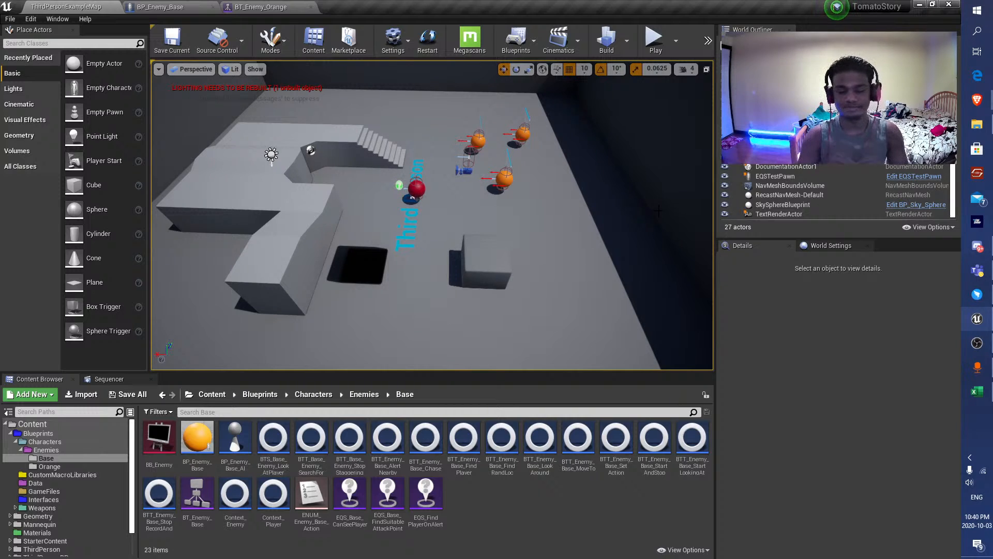
In BP_Enemy_Base's Record Player Position graph, move the Make Literal Name node and the Impact Point reroute down to free space before Set Value as Vector.
{"action": "left_click", "coordinate": [181, 7]}
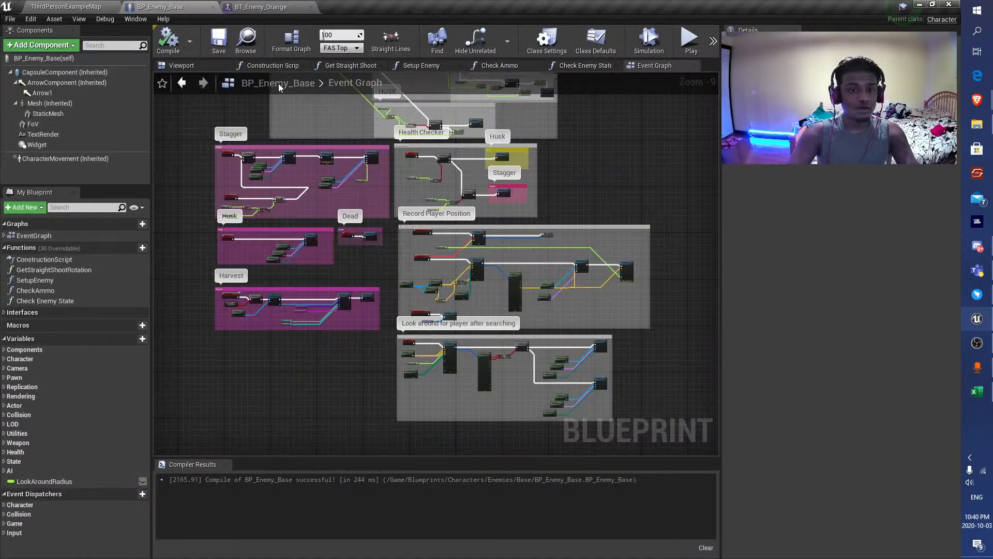
{"action": "right_click_drag", "start_coordinate": [450, 355], "coordinate": [373, 283]}
{"action": "scroll", "coordinate": [373, 284], "scroll_direction": "up", "scroll_amount": 7}
{"action": "scroll", "coordinate": [282, 229], "scroll_direction": "down", "scroll_amount": 3}
{"action": "right_click_drag", "start_coordinate": [415, 197], "coordinate": [372, 331]}
{"action": "scroll", "coordinate": [574, 238], "scroll_direction": "up", "scroll_amount": 2}
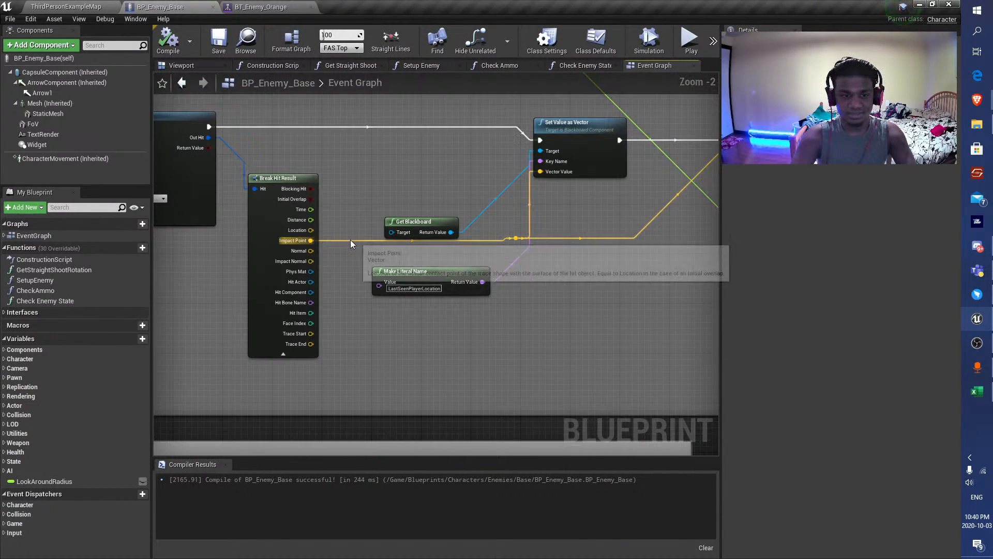
{"action": "right_click_drag", "start_coordinate": [506, 242], "coordinate": [438, 263]}
{"action": "left_click_drag", "start_coordinate": [363, 287], "coordinate": [531, 326]}
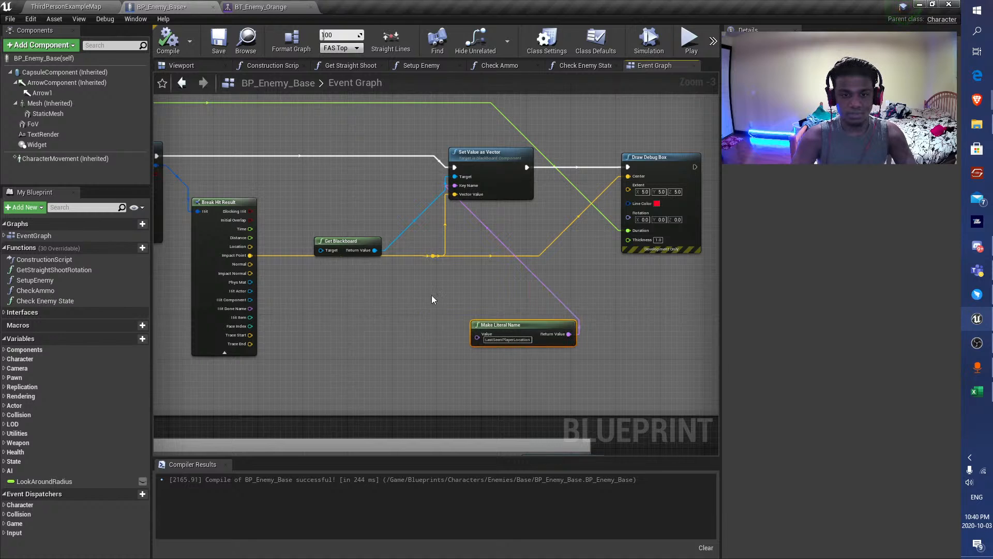
{"action": "left_click_drag", "start_coordinate": [433, 257], "coordinate": [306, 320]}
Review the Record Player Position line trace logic and save BP_Enemy_Base.
{"action": "scroll", "coordinate": [307, 320], "scroll_direction": "down", "scroll_amount": 4}
{"action": "right_click_drag", "start_coordinate": [306, 320], "coordinate": [336, 263]}
{"action": "scroll", "coordinate": [303, 262], "scroll_direction": "up", "scroll_amount": 4}
{"action": "scroll", "coordinate": [315, 264], "scroll_direction": "down", "scroll_amount": 3}
{"action": "scroll", "coordinate": [328, 259], "scroll_direction": "up", "scroll_amount": 3}
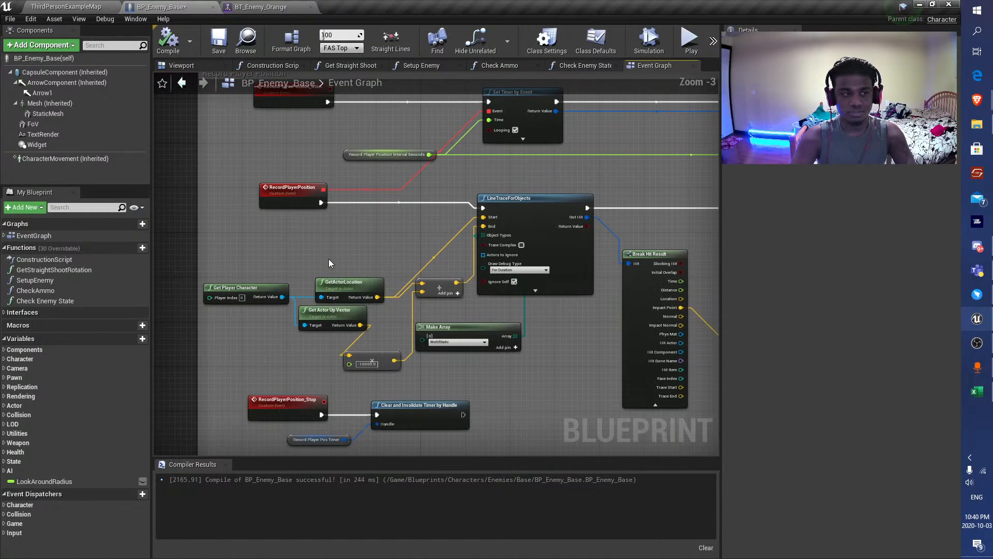
{"action": "scroll", "coordinate": [328, 259], "scroll_direction": "down", "scroll_amount": 3}
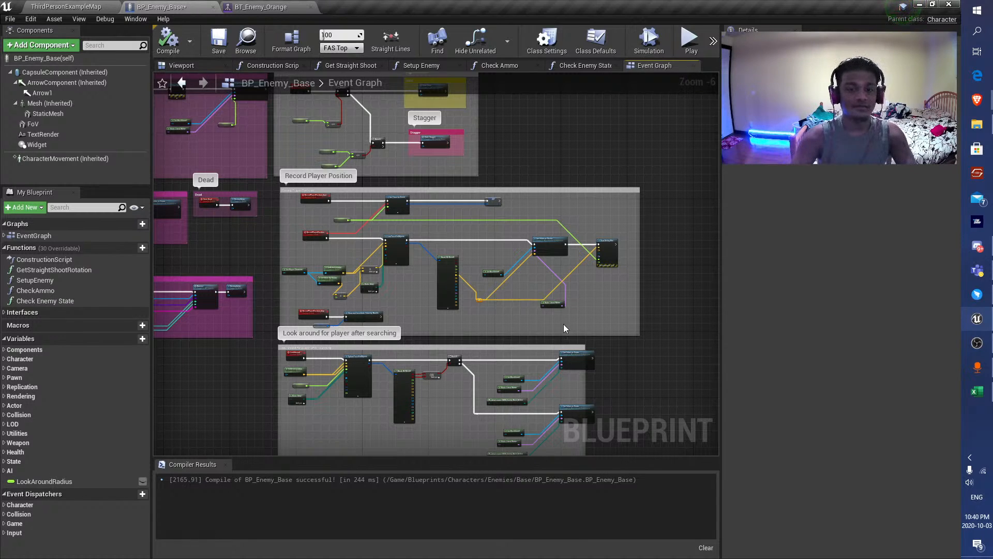
{"action": "left_click", "coordinate": [218, 45]}
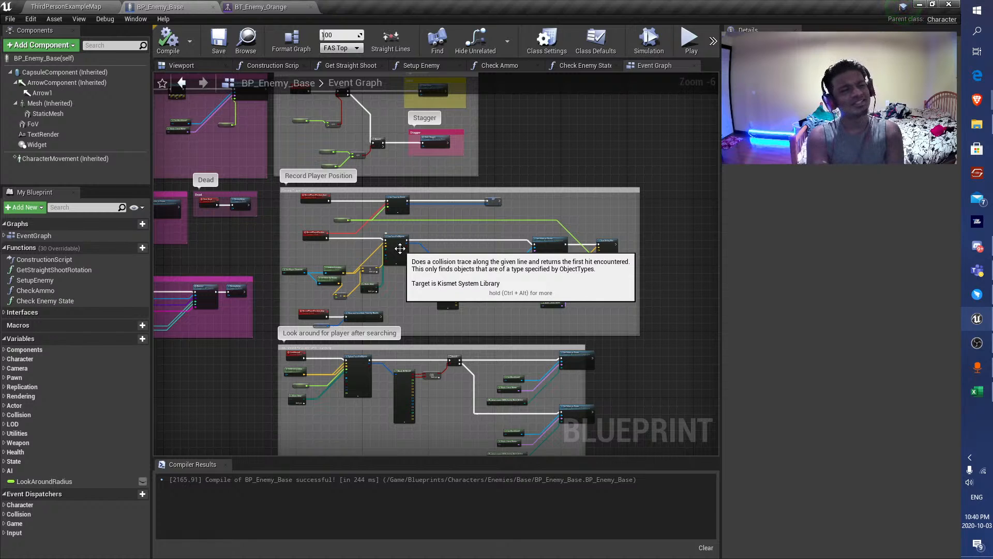
Add a Run EQSQuery node to the Record Player Position graph and place it between Get Blackboard and Make Literal Name.
{"action": "scroll", "coordinate": [488, 272], "scroll_direction": "up", "scroll_amount": 2}
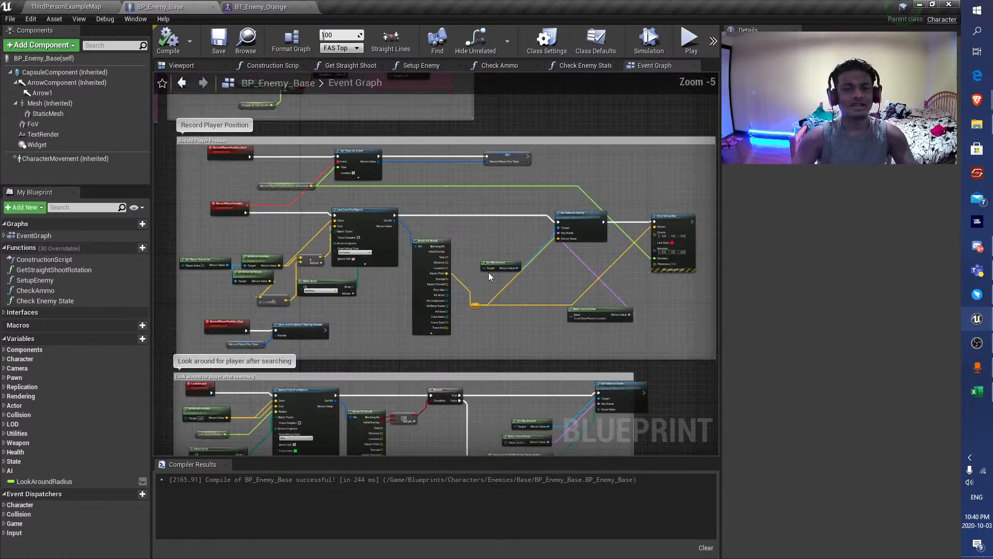
{"action": "right_click", "coordinate": [480, 246]}
{"action": "type", "text": "run"}
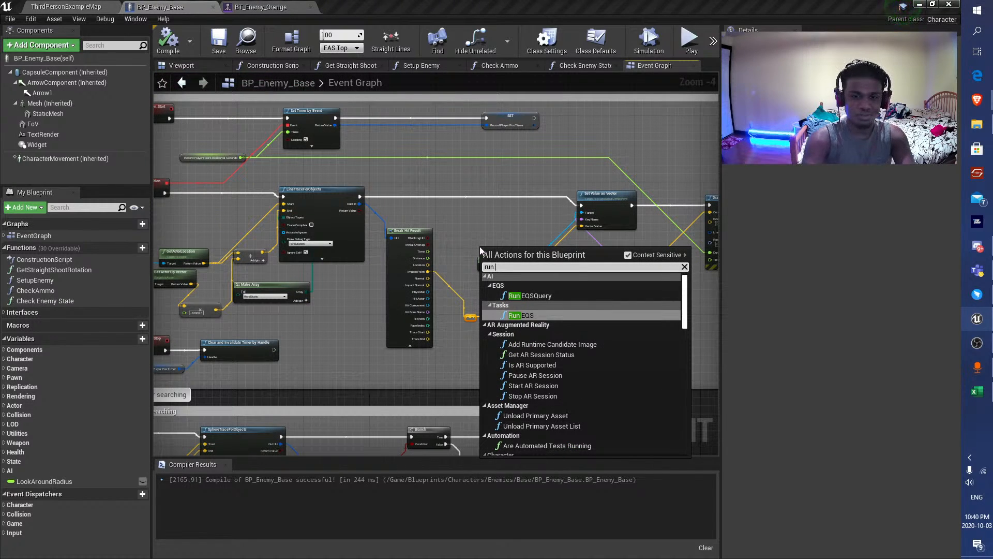
{"action": "key", "text": "Up"}
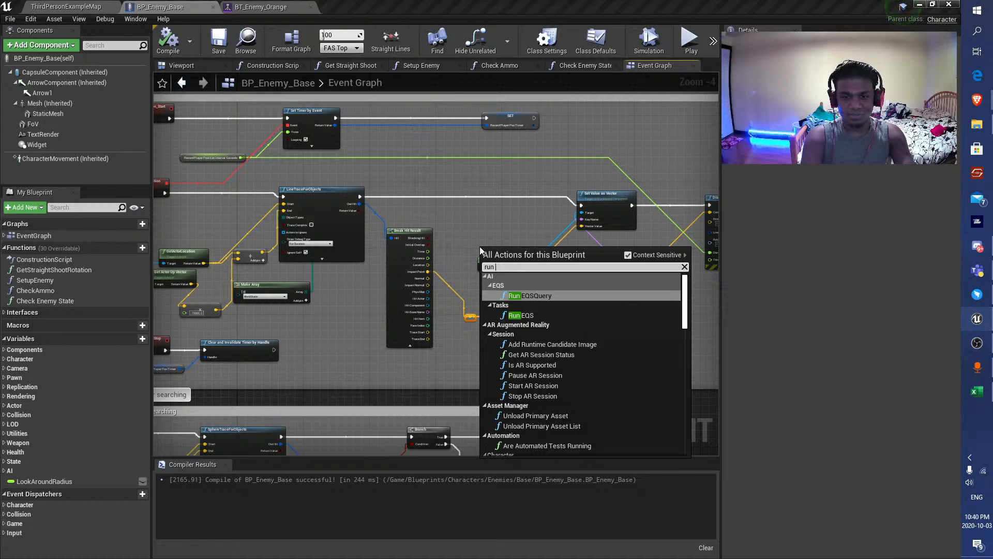
{"action": "key", "text": "Return"}
{"action": "scroll", "coordinate": [505, 258], "scroll_direction": "up", "scroll_amount": 3}
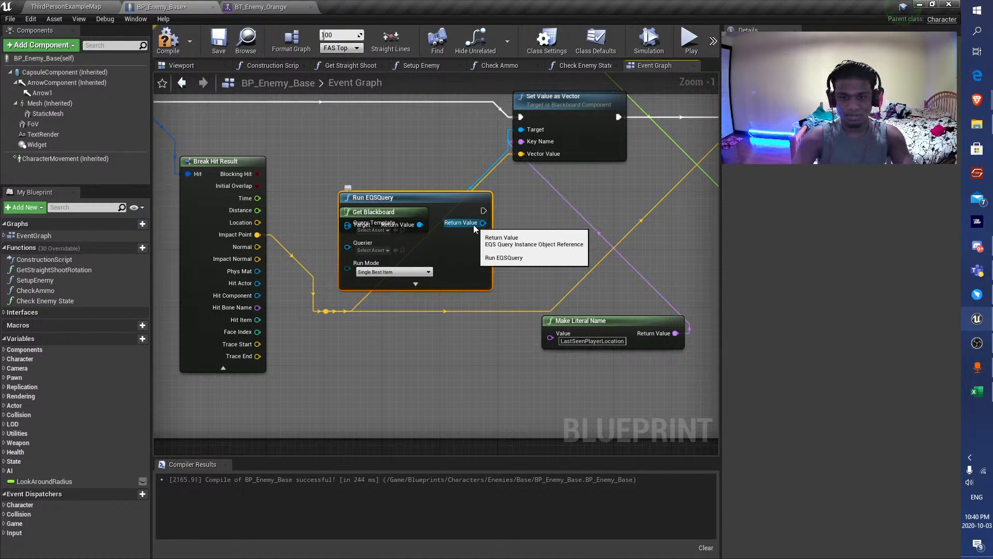
{"action": "left_click_drag", "start_coordinate": [443, 198], "coordinate": [574, 198]}
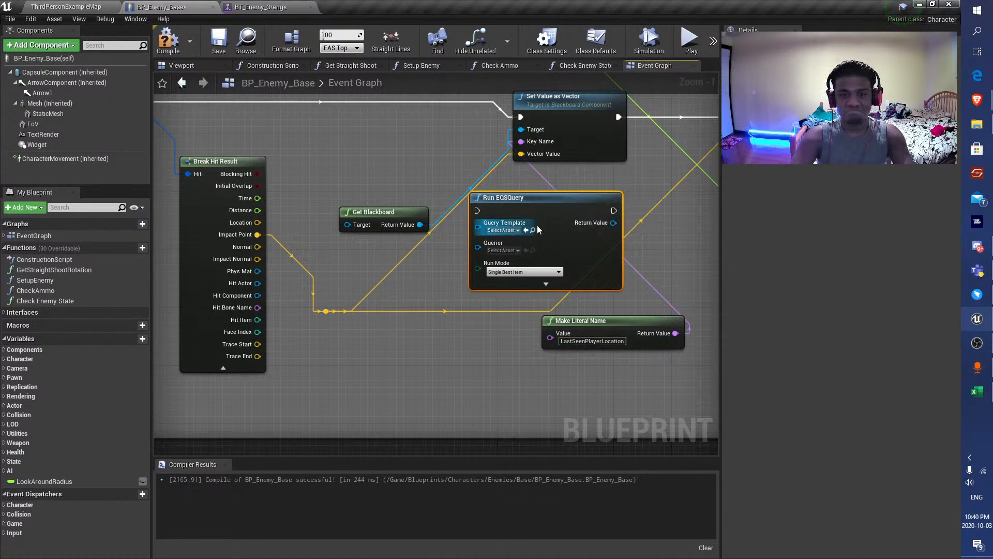
Look through the Query Template, Querier and Run Mode choices of the Run EQSQuery node and expand its advanced pins.
{"action": "left_click", "coordinate": [502, 230]}
{"action": "left_click", "coordinate": [468, 245]}
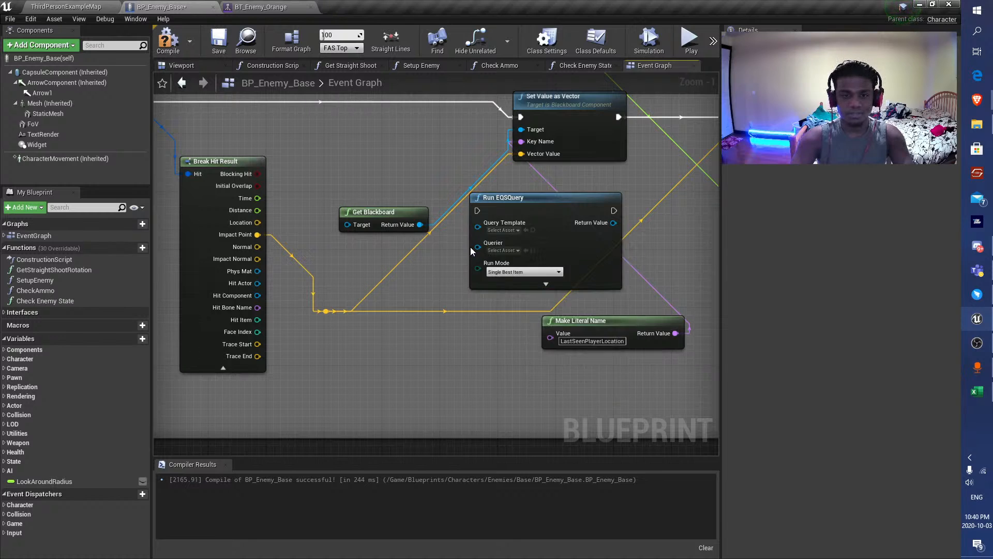
{"action": "left_click", "coordinate": [510, 251]}
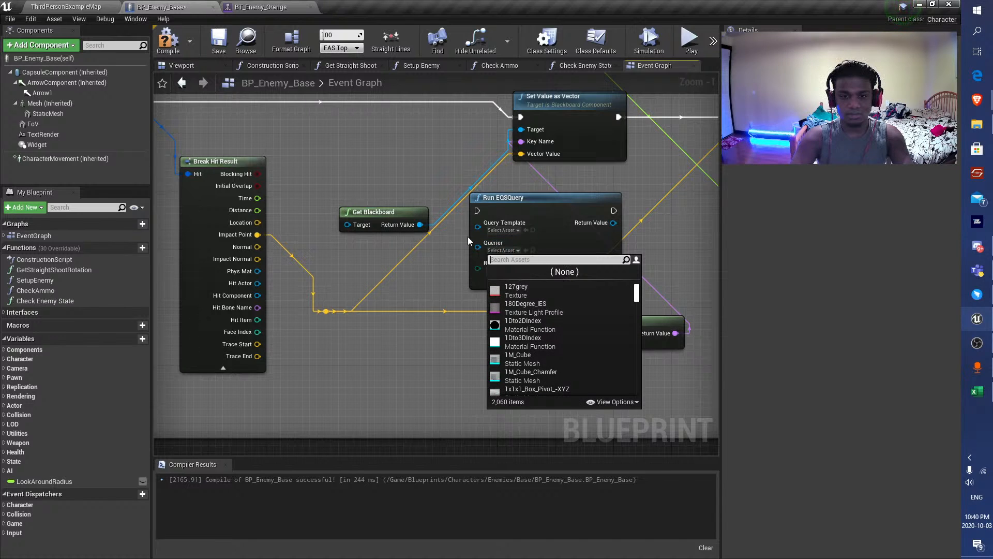
{"action": "left_click", "coordinate": [531, 233]}
{"action": "left_click_drag", "start_coordinate": [532, 236], "coordinate": [524, 230]}
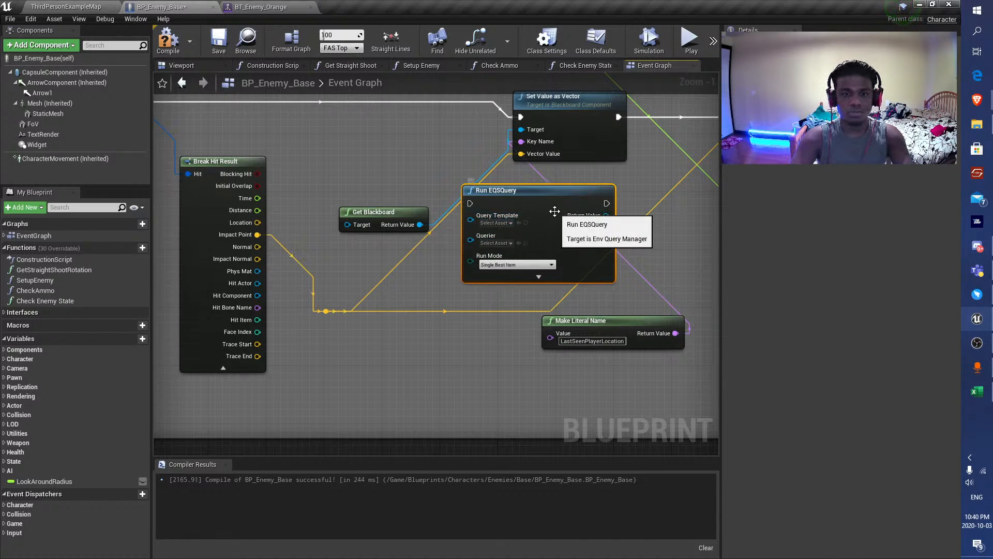
{"action": "left_click", "coordinate": [538, 265]}
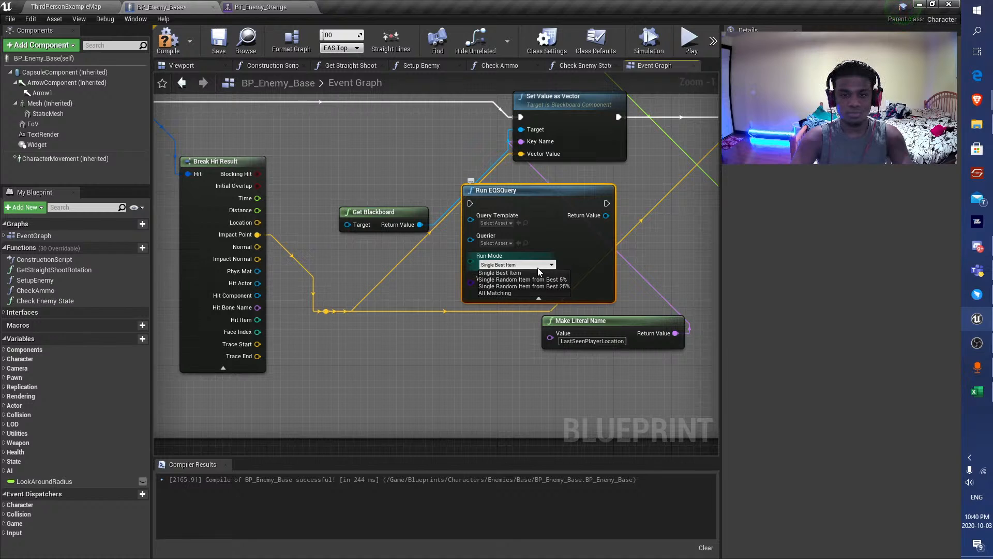
{"action": "left_click", "coordinate": [538, 268]}
{"action": "left_click", "coordinate": [32, 20]}
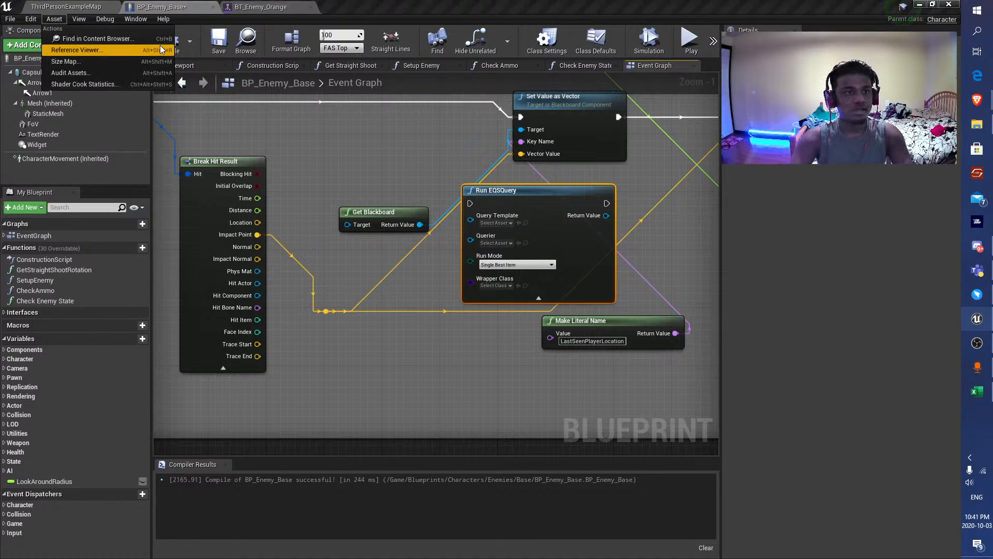
Return to the ThirdPersonExampleMap level and save all modified assets.
{"action": "left_click", "coordinate": [71, 8]}
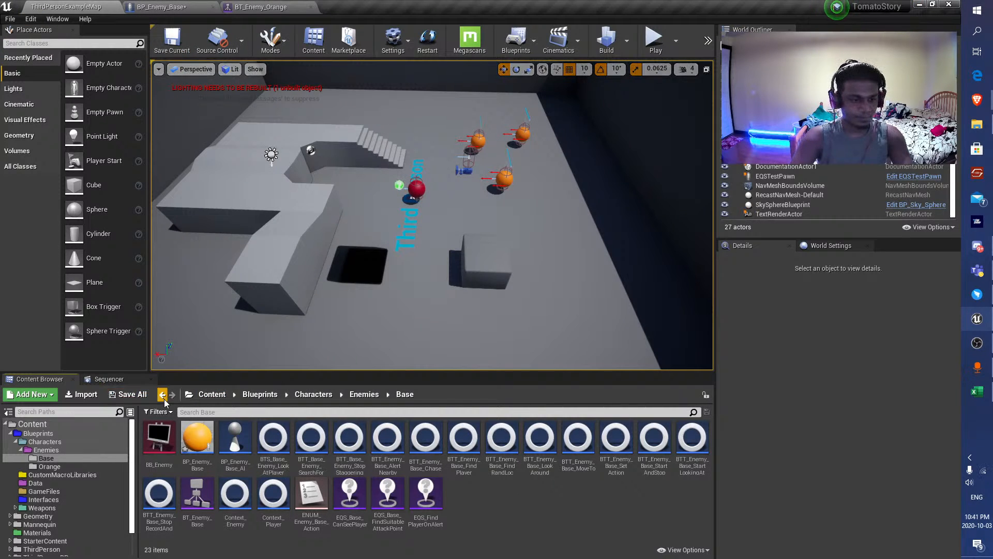
{"action": "left_click", "coordinate": [128, 395]}
{"action": "left_click", "coordinate": [572, 378]}
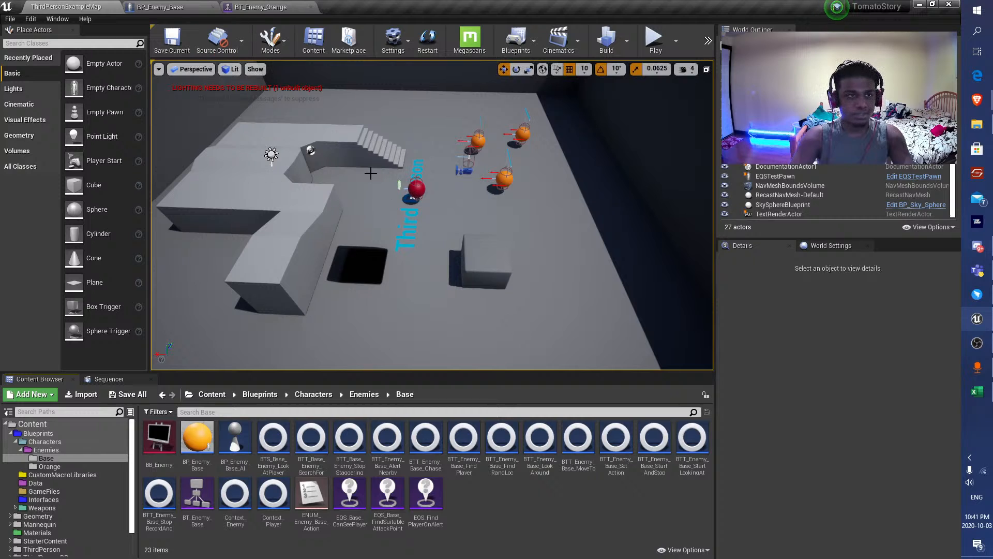
{"action": "left_click", "coordinate": [203, 6]}
{"action": "scroll", "coordinate": [393, 241], "scroll_direction": "down", "scroll_amount": 5}
{"action": "left_click", "coordinate": [55, 5]}
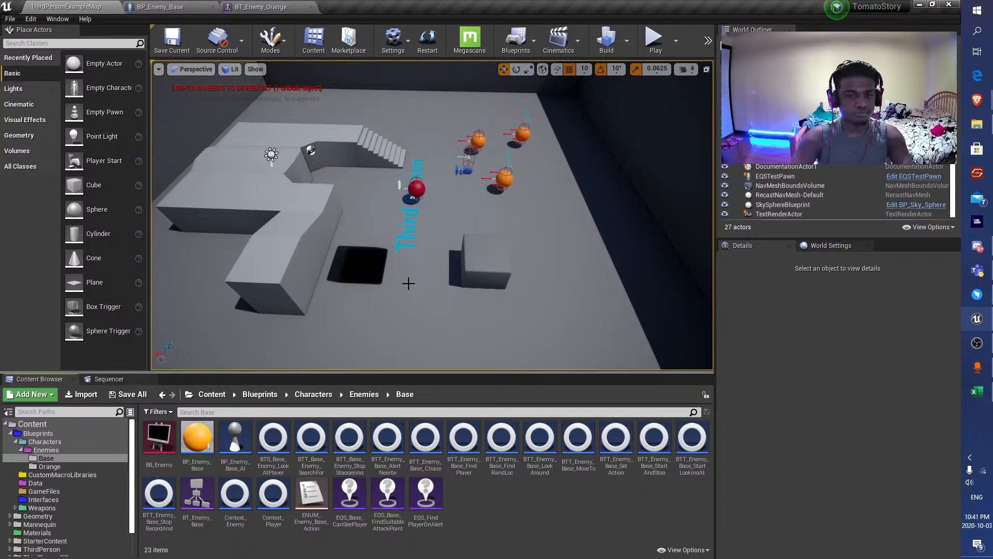
Create an Environment Query asset named EQS_Base_PointNearLastSeenLocation in the Enemies/Base folder.
{"action": "right_click", "coordinate": [512, 497]}
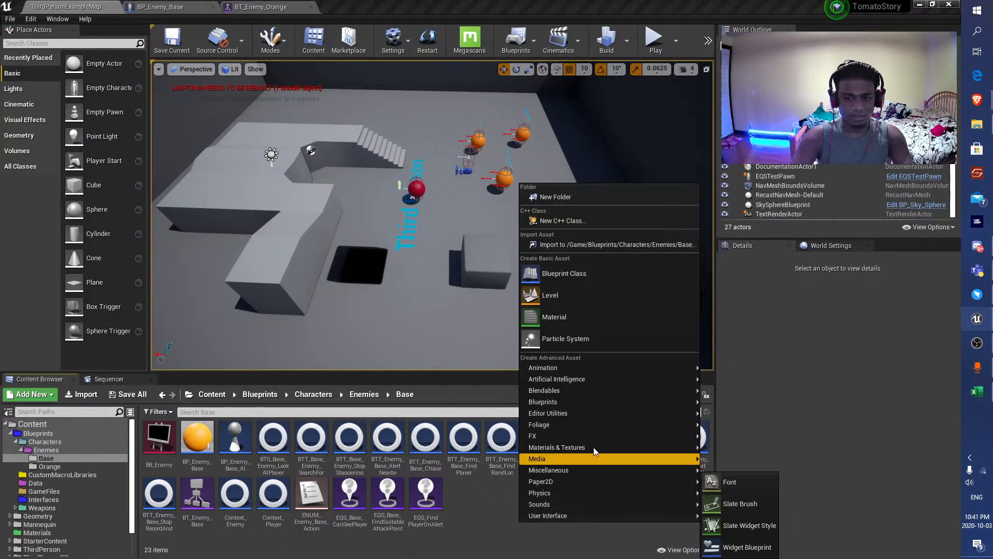
{"action": "mouse_move", "coordinate": [623, 416]}
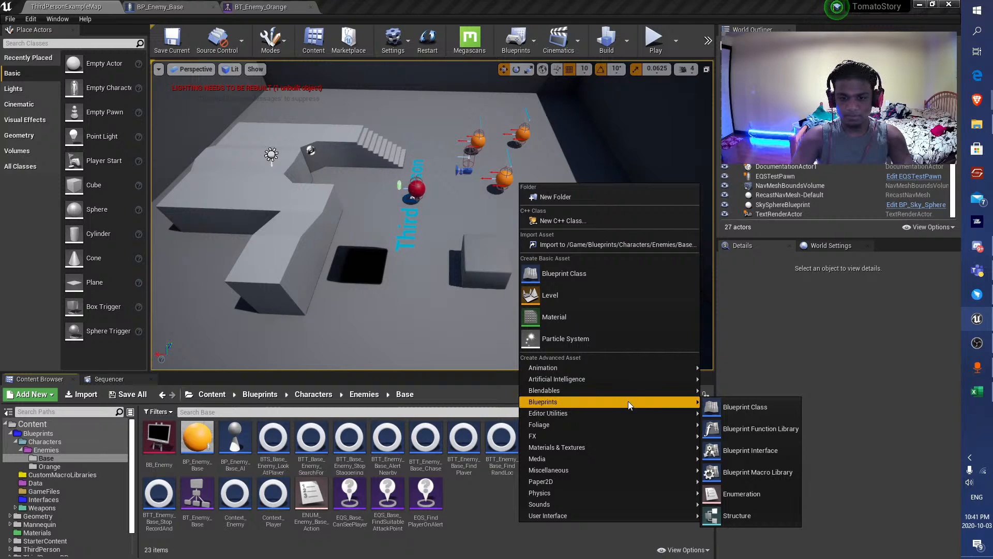
{"action": "mouse_move", "coordinate": [642, 380]}
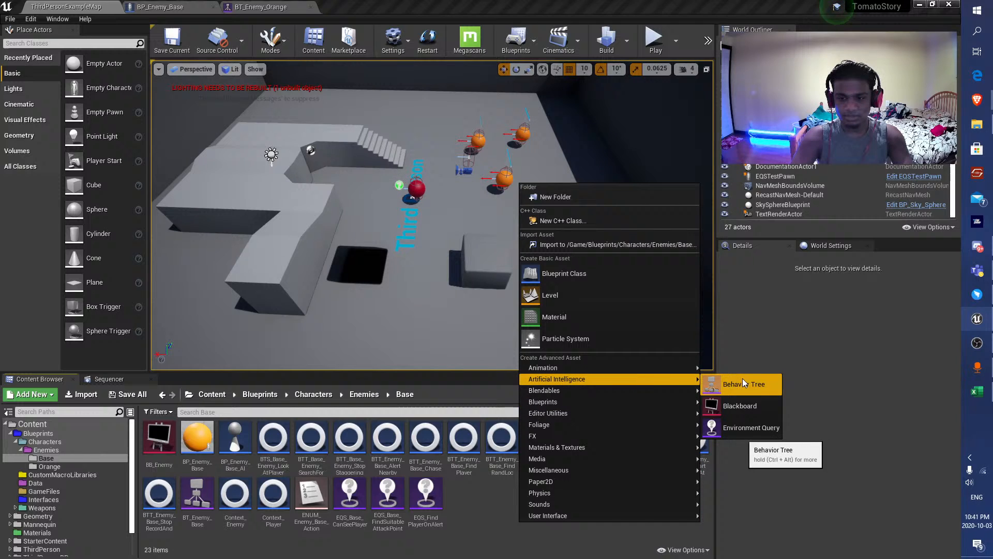
{"action": "left_click", "coordinate": [752, 427]}
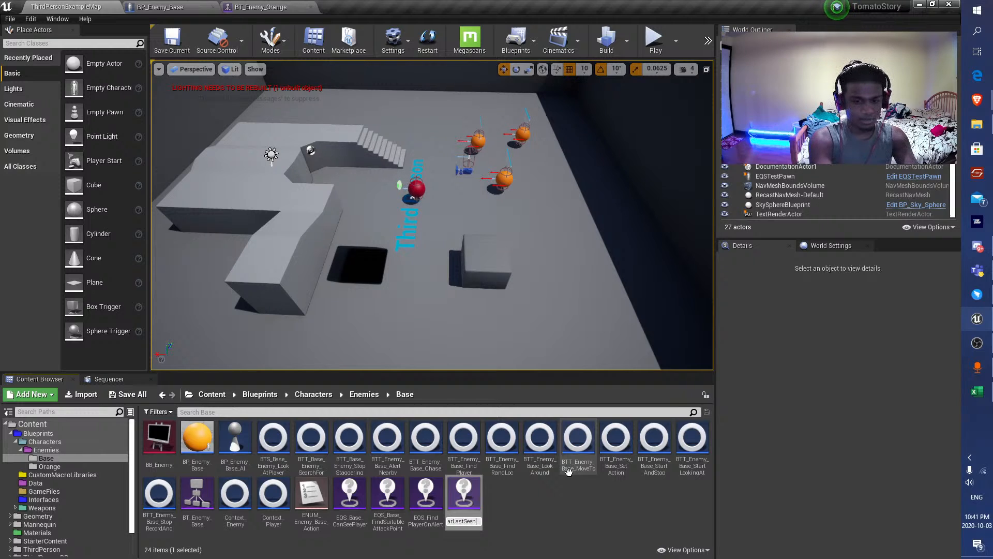
{"action": "key", "text": "Return"}
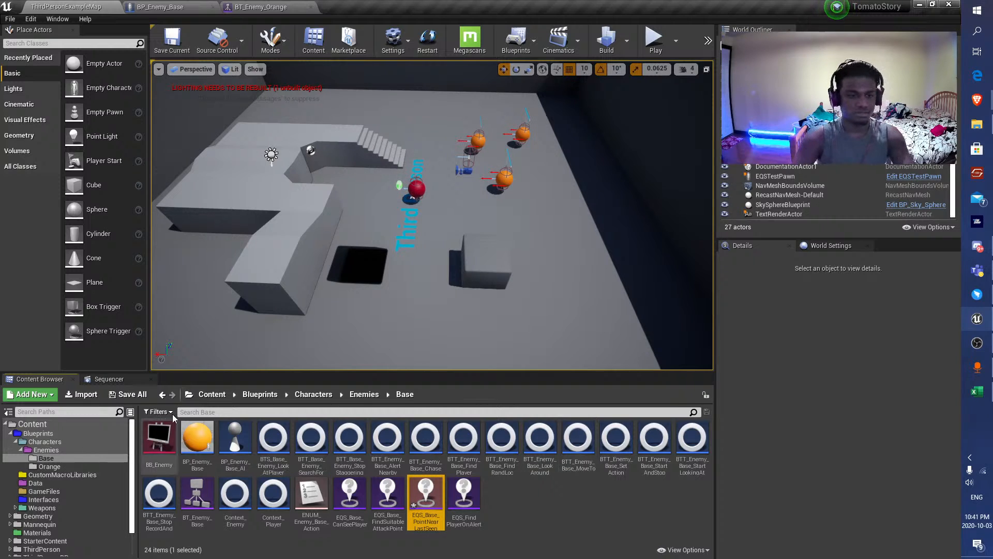
Save all modified assets and open EQS_Base_PointNearLastSeenLocation for editing.
{"action": "left_click", "coordinate": [129, 395]}
{"action": "left_click", "coordinate": [570, 376]}
{"action": "double_click", "coordinate": [425, 502]}
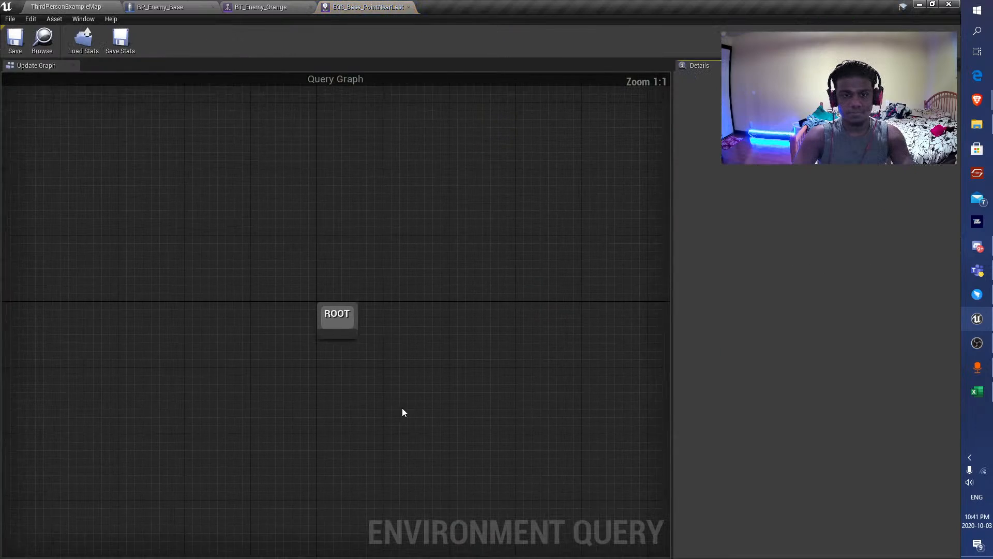
{"action": "scroll", "coordinate": [369, 239], "scroll_direction": "down", "scroll_amount": 5}
{"action": "right_click_drag", "start_coordinate": [369, 239], "coordinate": [315, 203]}
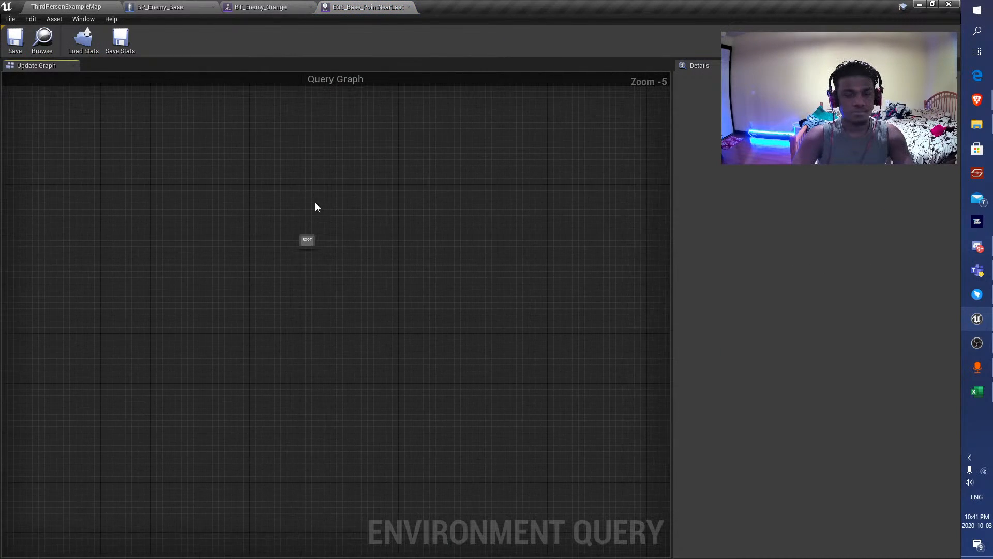
{"action": "scroll", "coordinate": [308, 233], "scroll_direction": "up", "scroll_amount": 5}
{"action": "left_click_drag", "start_coordinate": [310, 270], "coordinate": [291, 371]}
{"action": "left_click", "coordinate": [157, 179]}
{"action": "scroll", "coordinate": [220, 249], "scroll_direction": "down", "scroll_amount": 5}
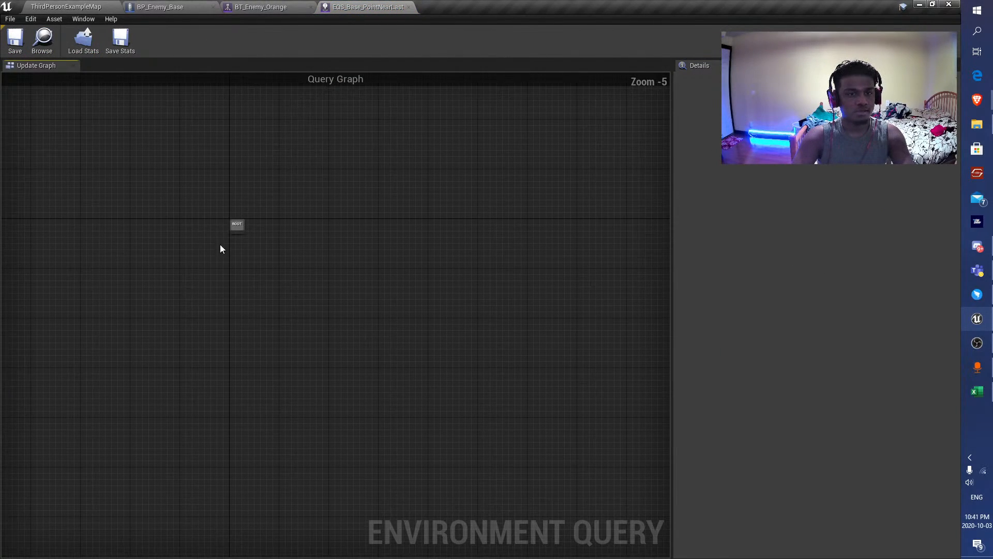
{"action": "right_click_drag", "start_coordinate": [219, 220], "coordinate": [324, 222]}
{"action": "scroll", "coordinate": [357, 232], "scroll_direction": "up", "scroll_amount": 3}
{"action": "left_click_drag", "start_coordinate": [370, 243], "coordinate": [210, 337]}
{"action": "right_click_drag", "start_coordinate": [355, 250], "coordinate": [331, 208]}
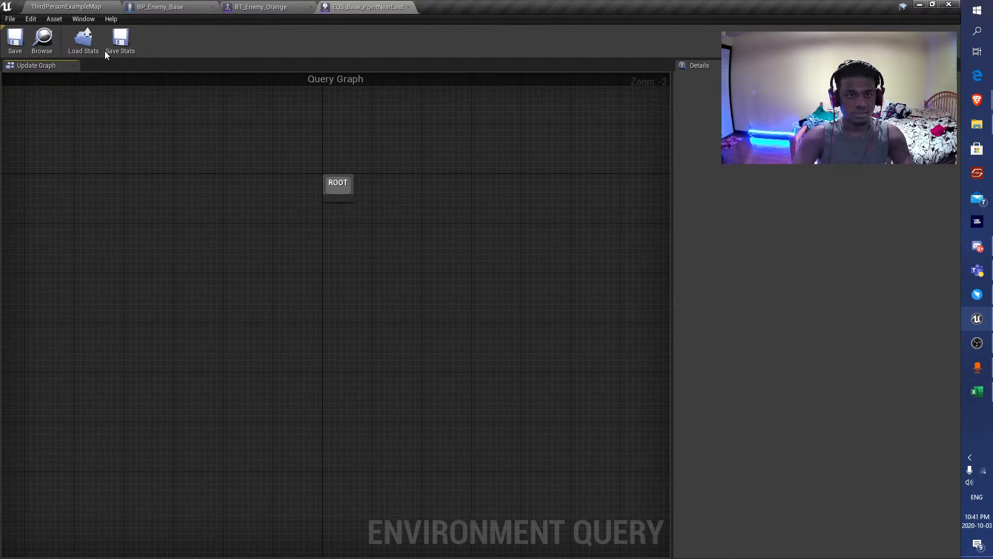
Detach the EQS_Base_PointNearLastSeenLocation editor into a floating window and place it beside the level viewport.
{"action": "left_click_drag", "start_coordinate": [382, 5], "coordinate": [693, 128]}
{"action": "left_click", "coordinate": [46, 7]}
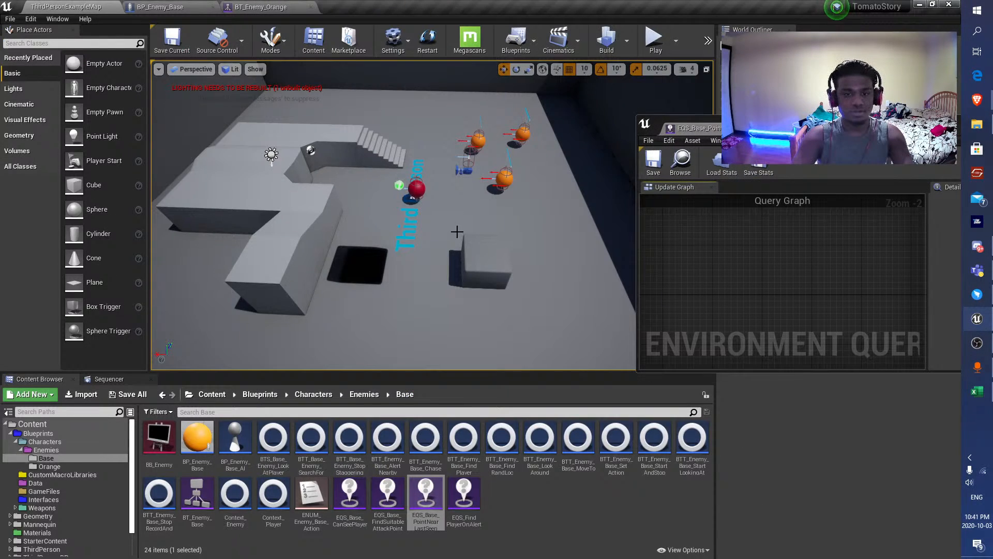
{"action": "key", "text": "w"}
{"action": "right_click_drag", "start_coordinate": [457, 232], "coordinate": [457, 202]}
{"action": "left_click_drag", "start_coordinate": [816, 128], "coordinate": [631, 337]}
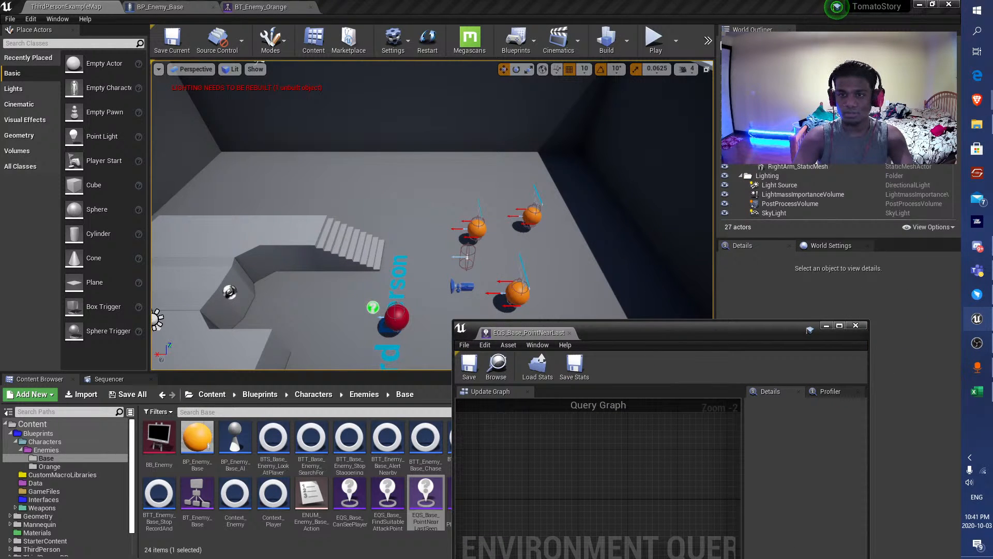
Find the level's EQSTestPawn by searching for "eqs", select it and move it away from the orange enemies.
{"action": "left_click", "coordinate": [778, 44]}
{"action": "type", "text": "eqs"}
{"action": "left_click", "coordinate": [760, 71]}
{"action": "right_click_drag", "start_coordinate": [466, 207], "coordinate": [621, 225]}
{"action": "key", "text": "s"}
{"action": "key", "text": "a"}
{"action": "right_click_drag", "start_coordinate": [291, 218], "coordinate": [291, 218]}
{"action": "key", "text": "s"}
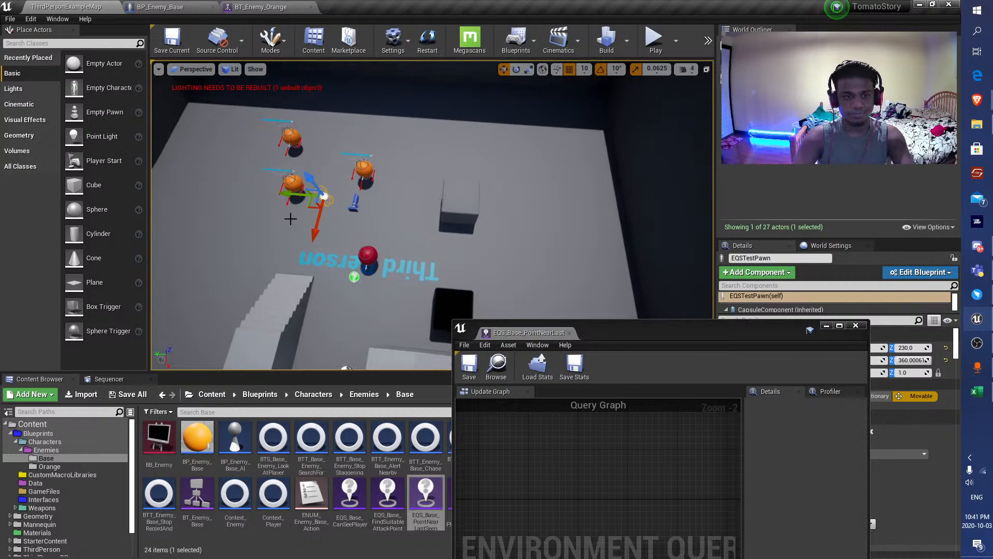
{"action": "left_click_drag", "start_coordinate": [314, 207], "coordinate": [418, 268]}
Set EQSTestPawn's Query Template to EQS_Base_PointNearLastSeenLocation.
{"action": "left_click_drag", "start_coordinate": [621, 332], "coordinate": [261, 415]}
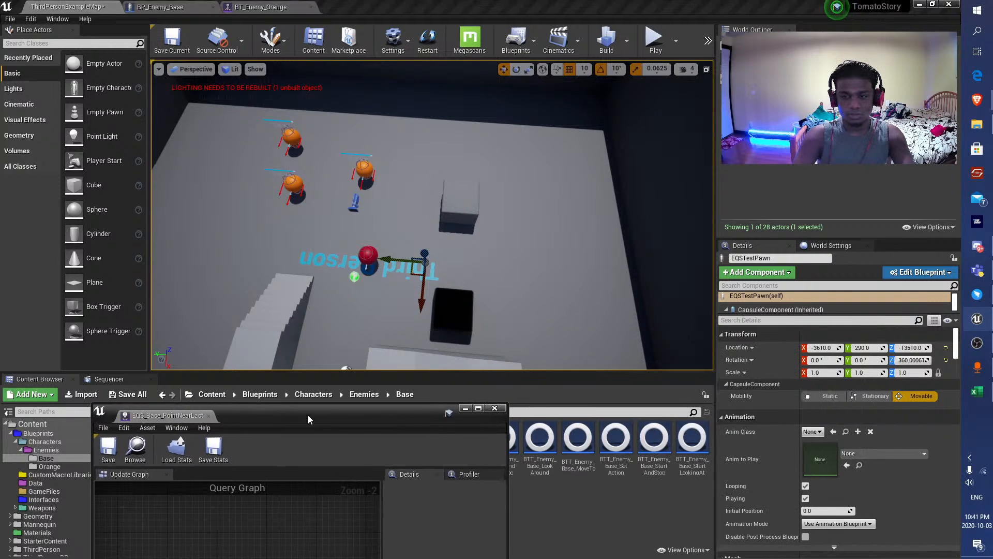
{"action": "scroll", "coordinate": [830, 443], "scroll_direction": "down", "scroll_amount": 3}
{"action": "scroll", "coordinate": [830, 442], "scroll_direction": "down", "scroll_amount": 10}
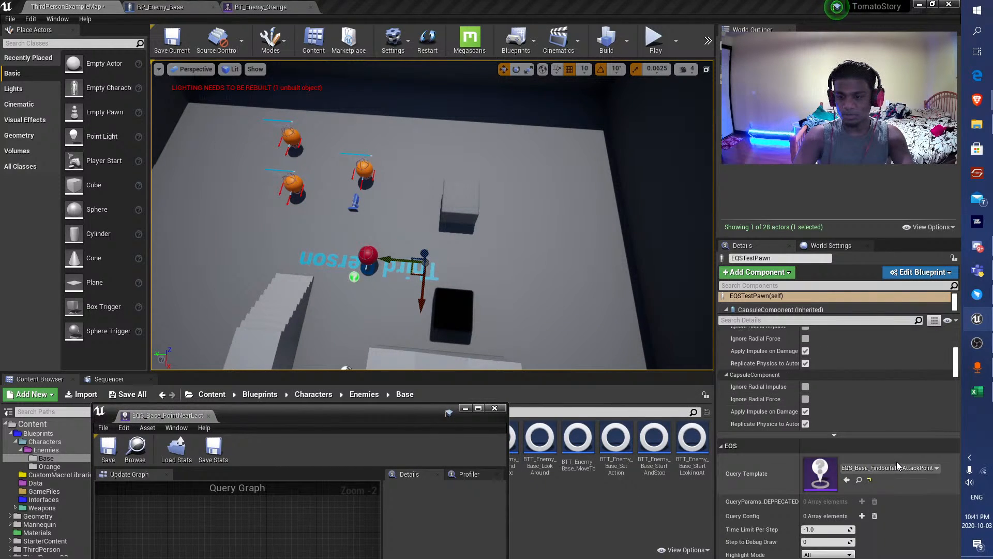
{"action": "left_click", "coordinate": [893, 467]}
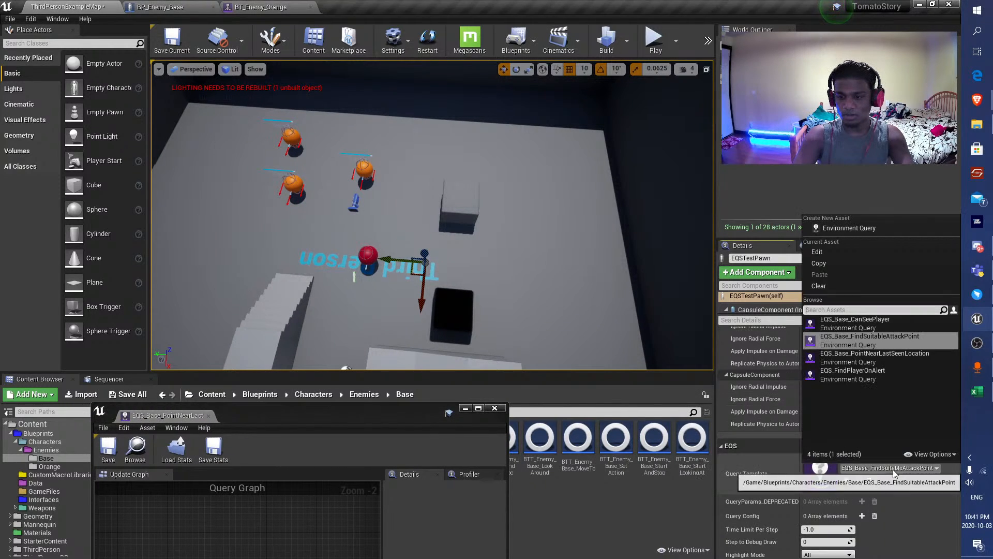
{"action": "left_click", "coordinate": [879, 357]}
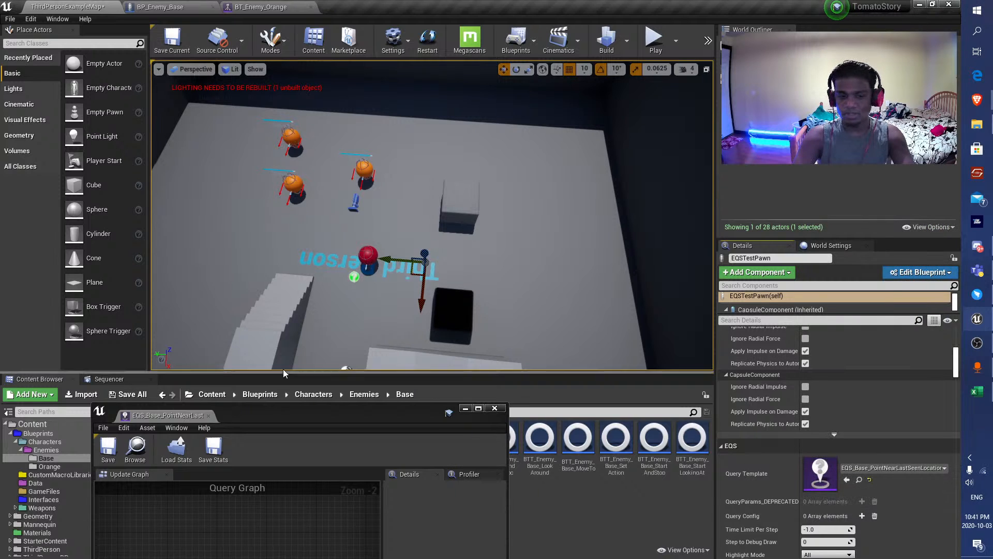
Focus on EQSTestPawn far beneath the level and raise it vertically to the arena's height.
{"action": "left_click_drag", "start_coordinate": [350, 420], "coordinate": [848, 188]}
{"action": "right_click_drag", "start_coordinate": [496, 217], "coordinate": [388, 254]}
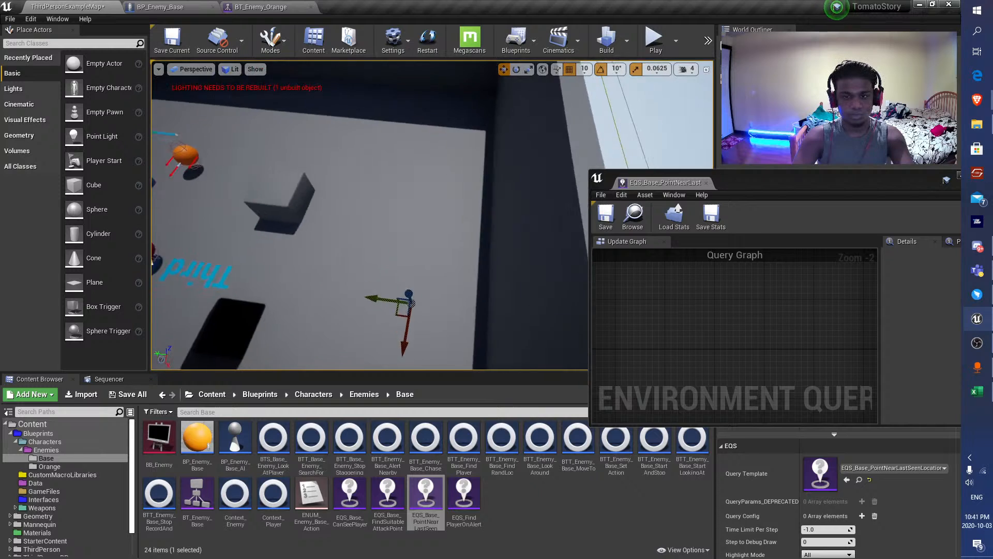
{"action": "key", "text": "f"}
{"action": "left_click", "coordinate": [481, 274]}
{"action": "right_click_drag", "start_coordinate": [482, 275], "coordinate": [508, 186]}
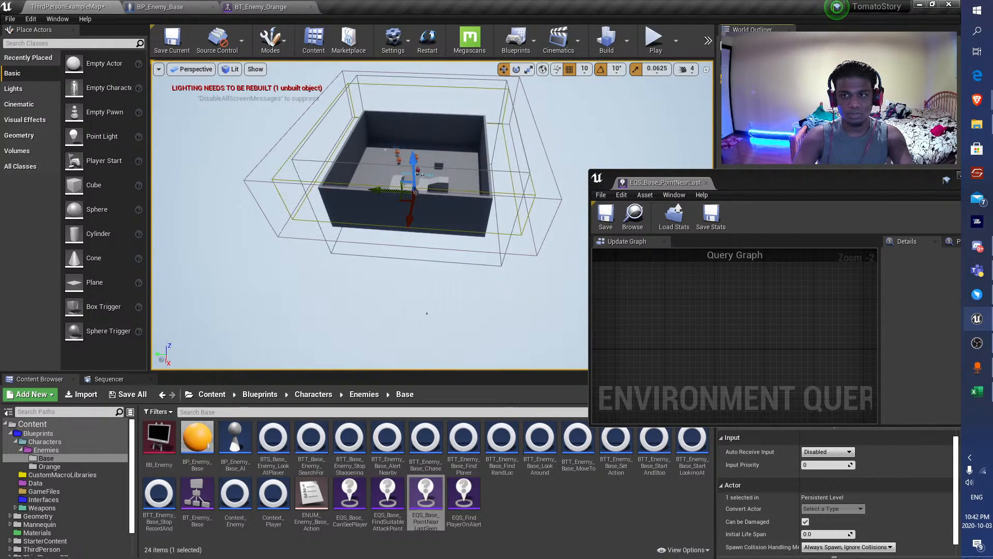
{"action": "key", "text": "ctrl+z"}
{"action": "key", "text": "f"}
{"action": "right_click_drag", "start_coordinate": [434, 235], "coordinate": [441, 238]}
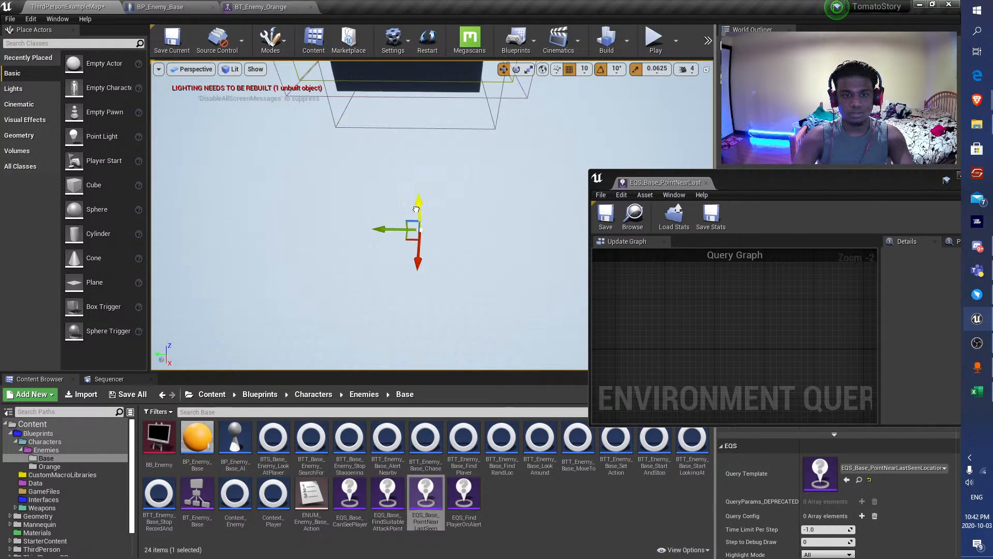
{"action": "left_click_drag", "start_coordinate": [416, 209], "coordinate": [416, 78]}
{"action": "right_click_drag", "start_coordinate": [416, 78], "coordinate": [408, 47]}
Move EQSTestPawn inside the arena walls to the floor near the orange enemies.
{"action": "left_click_drag", "start_coordinate": [468, 226], "coordinate": [469, 176]}
{"action": "key", "text": "w"}
{"action": "right_click_drag", "start_coordinate": [469, 176], "coordinate": [449, 195]}
{"action": "key", "text": "d"}
{"action": "key", "text": "s"}
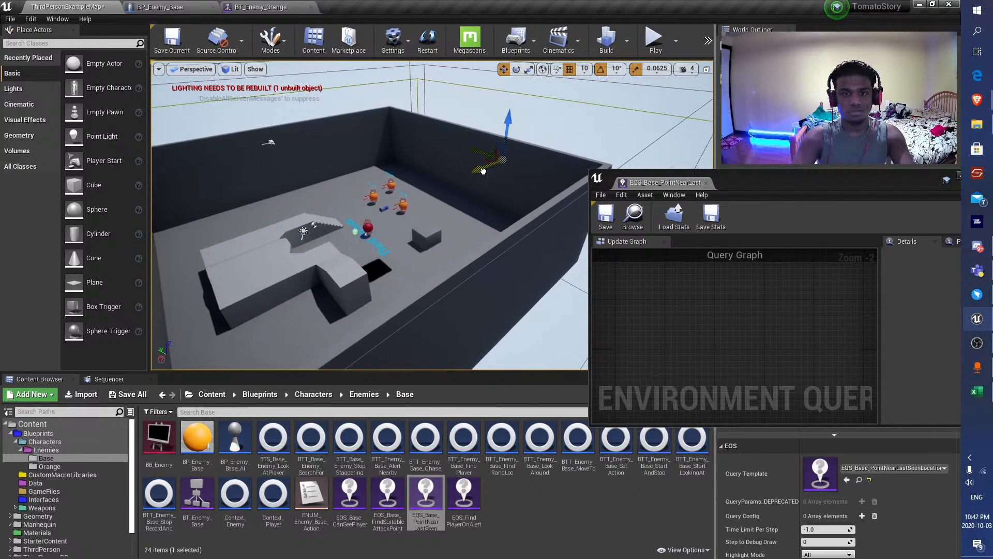
{"action": "key", "text": "w"}
{"action": "right_click_drag", "start_coordinate": [330, 229], "coordinate": [326, 246]}
{"action": "left_click_drag", "start_coordinate": [374, 207], "coordinate": [350, 126]}
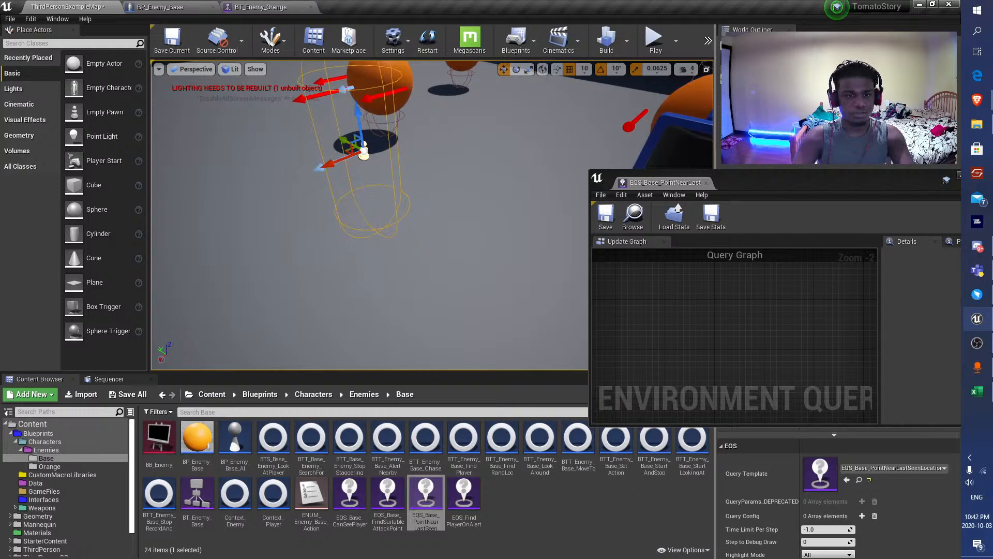
Reselect EQSTestPawn, move it to open floor beside the square pit and save the level.
{"action": "key", "text": "s"}
{"action": "mouse_move", "coordinate": [350, 126]}
{"action": "right_mouse_down"}
{"action": "mouse_move", "coordinate": [346, 142]}
{"action": "mouse_move", "coordinate": [357, 136]}
{"action": "right_mouse_up"}
{"action": "left_click", "coordinate": [363, 153]}
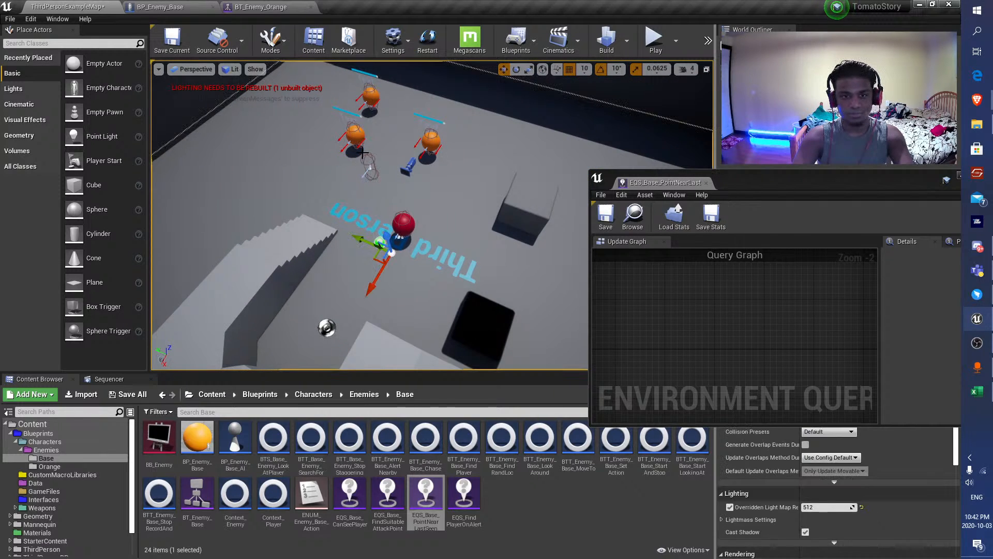
{"action": "left_click", "coordinate": [365, 166]}
{"action": "left_click_drag", "start_coordinate": [356, 169], "coordinate": [541, 299]}
{"action": "right_click_drag", "start_coordinate": [541, 299], "coordinate": [590, 289]}
{"action": "left_click", "coordinate": [177, 47]}
{"action": "right_click_drag", "start_coordinate": [533, 252], "coordinate": [355, 206]}
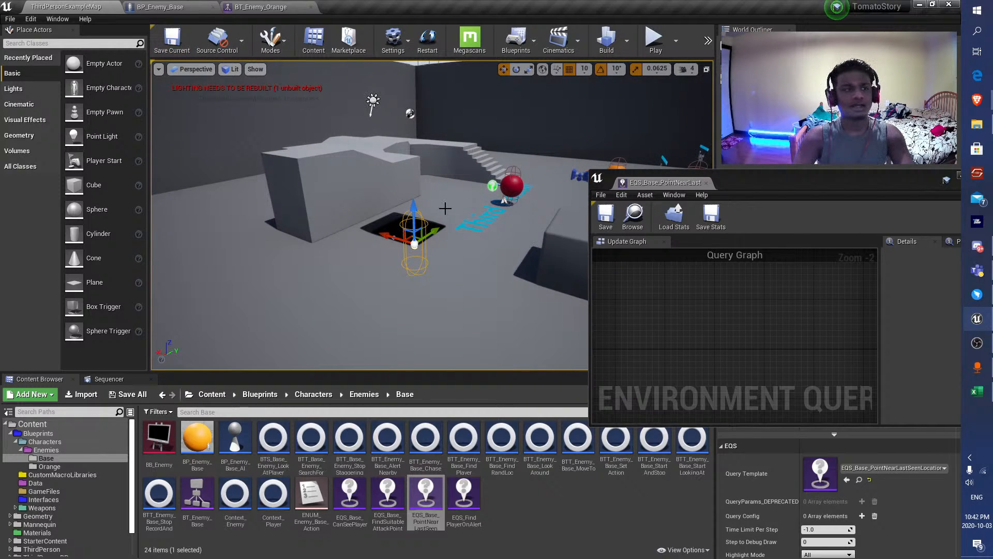
Reposition the floating query editor and bring its ROOT node into view at 1:1 zoom.
{"action": "left_click_drag", "start_coordinate": [793, 188], "coordinate": [689, 300]}
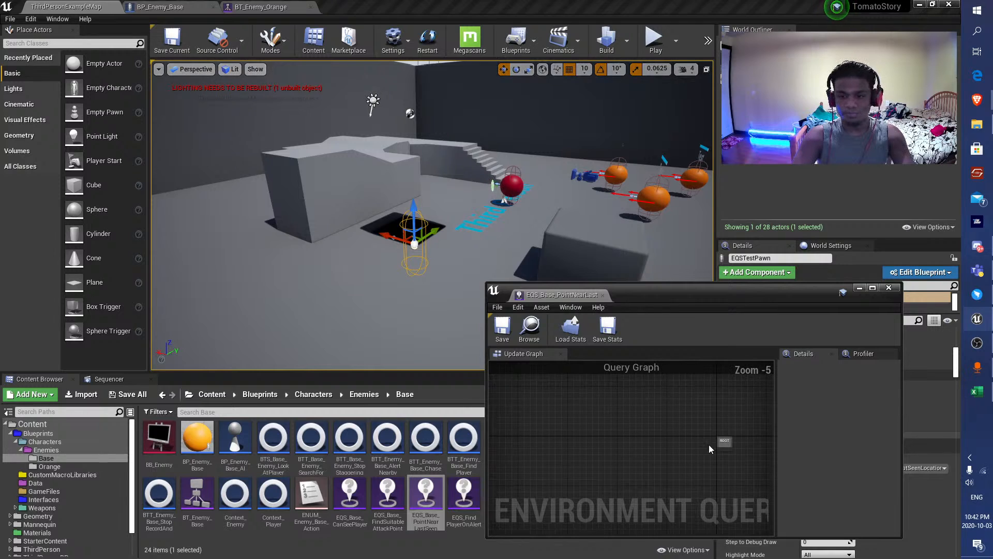
{"action": "scroll", "coordinate": [673, 409], "scroll_direction": "up", "scroll_amount": 1}
{"action": "scroll", "coordinate": [615, 427], "scroll_direction": "up", "scroll_amount": 4}
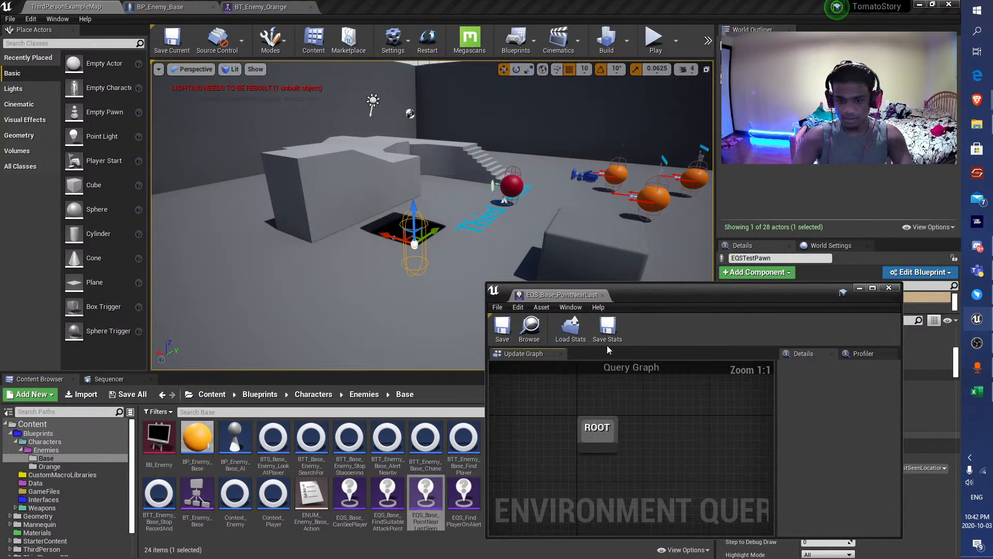
Examine the Query Template and Querier choices of the Run EQSQuery node in BP_Enemy_Base's Record Player Position graph.
{"action": "left_click", "coordinate": [157, 7]}
{"action": "scroll", "coordinate": [441, 201], "scroll_direction": "down", "scroll_amount": 4}
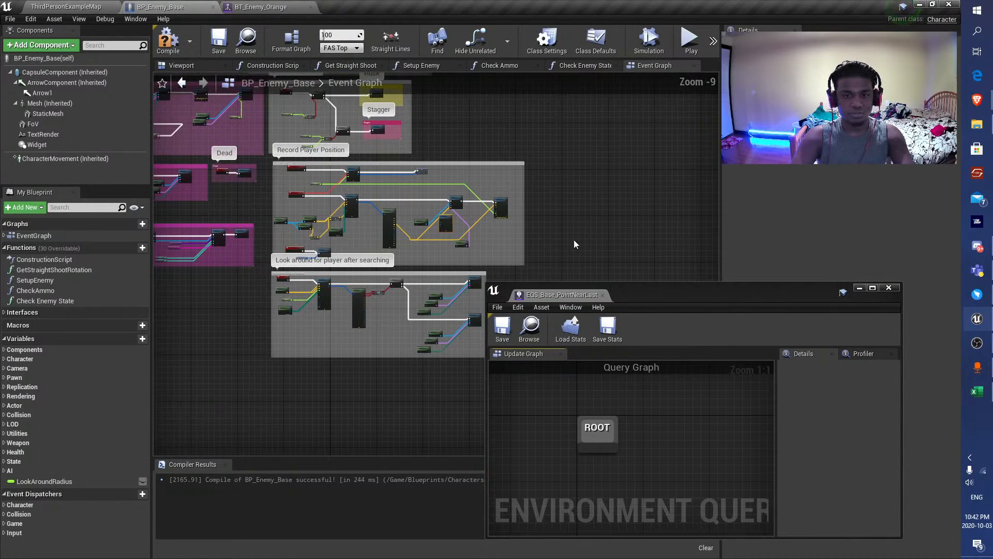
{"action": "right_click_drag", "start_coordinate": [574, 243], "coordinate": [593, 286]}
{"action": "scroll", "coordinate": [430, 241], "scroll_direction": "up", "scroll_amount": 5}
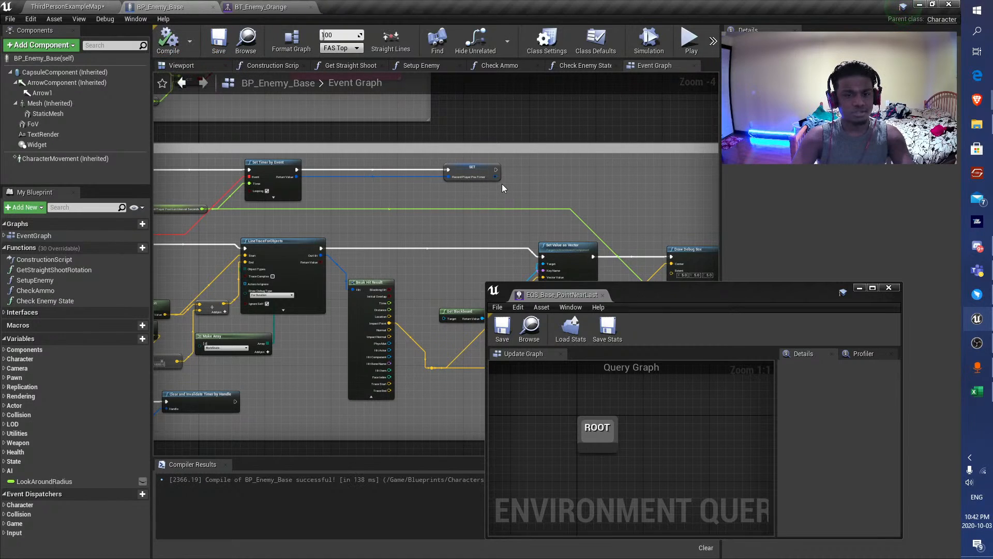
{"action": "right_click_drag", "start_coordinate": [430, 230], "coordinate": [310, 178]}
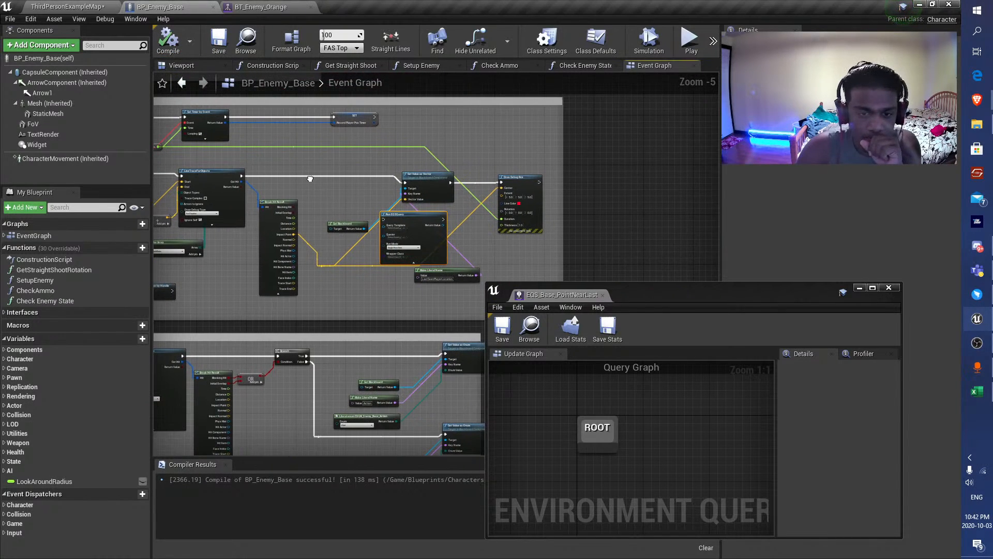
{"action": "scroll", "coordinate": [398, 227], "scroll_direction": "up", "scroll_amount": 5}
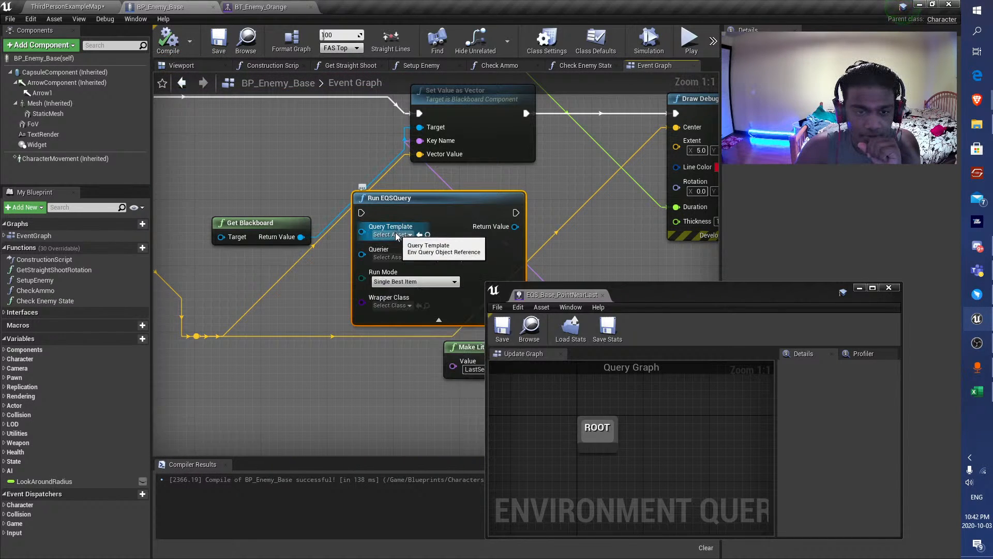
{"action": "left_click", "coordinate": [398, 235]}
{"action": "left_click", "coordinate": [391, 257]}
{"action": "left_click", "coordinate": [390, 257]}
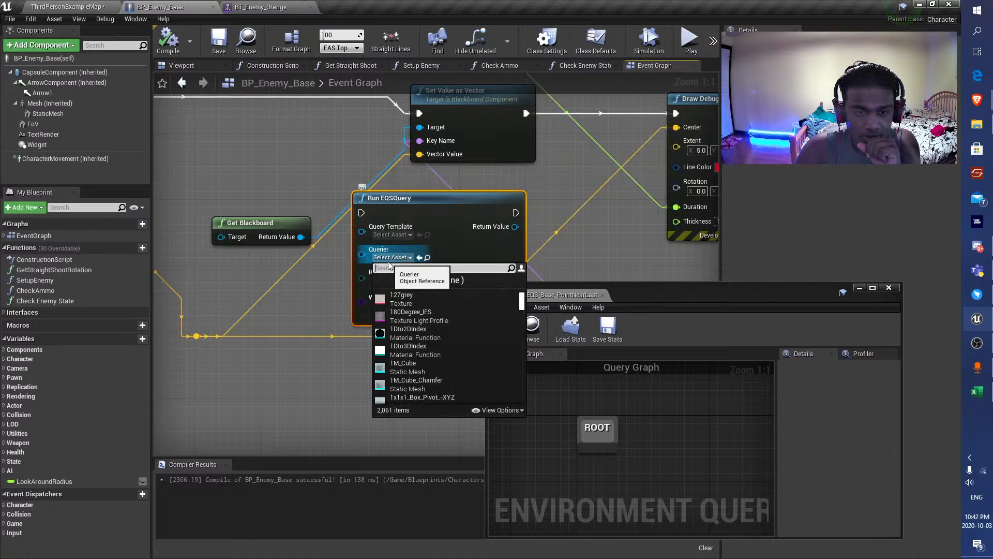
{"action": "left_click", "coordinate": [317, 289]}
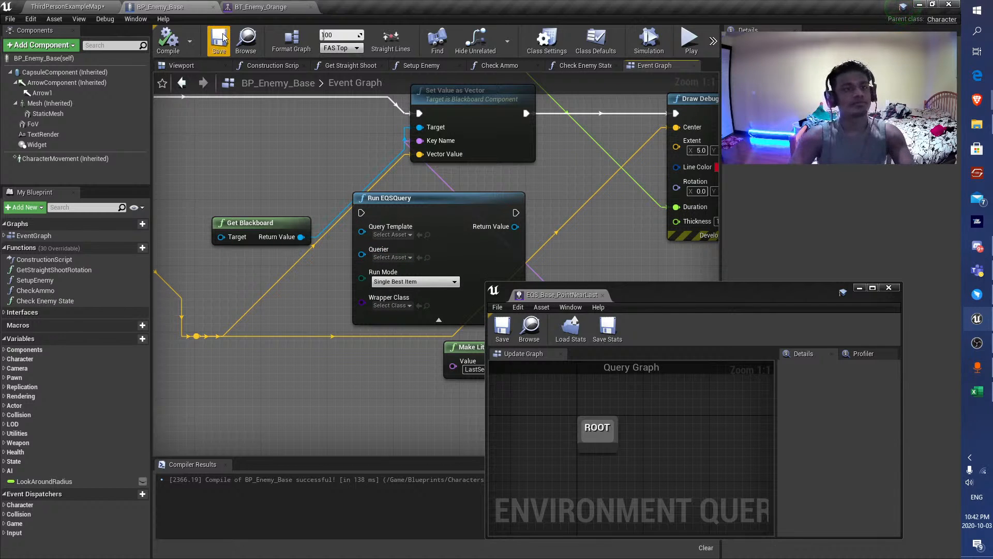
Return to ThirdPersonExampleMap, save it and move the floating query editor clear of EQSTestPawn in the viewport.
{"action": "left_click", "coordinate": [70, 8]}
{"action": "key", "text": "ctrl+s"}
{"action": "left_click_drag", "start_coordinate": [657, 301], "coordinate": [797, 280]}
{"action": "right_click_drag", "start_coordinate": [549, 243], "coordinate": [543, 246]}
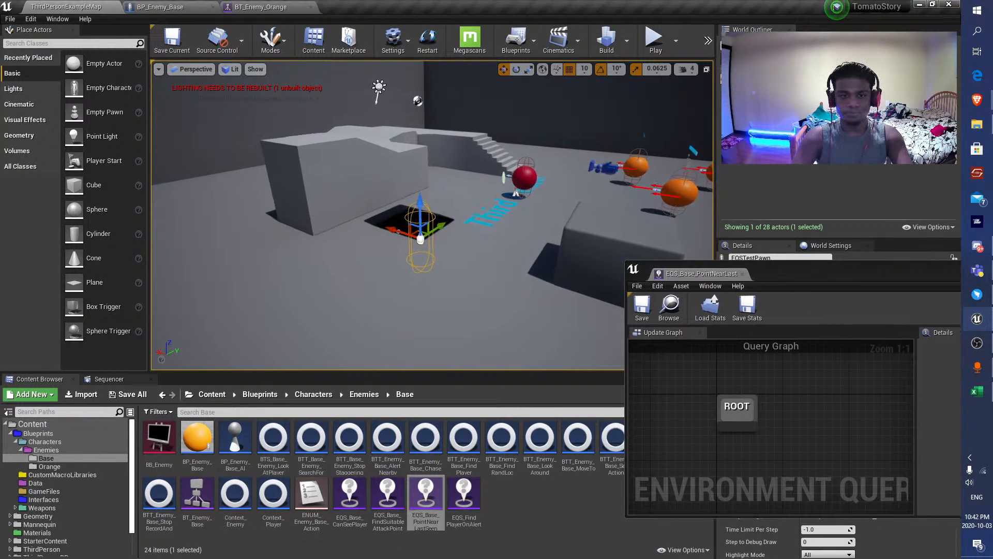
Look over the enemies and ramps from a higher view of the level and dismiss the floating query editor window.
{"action": "right_click_drag", "start_coordinate": [469, 232], "coordinate": [512, 272]}
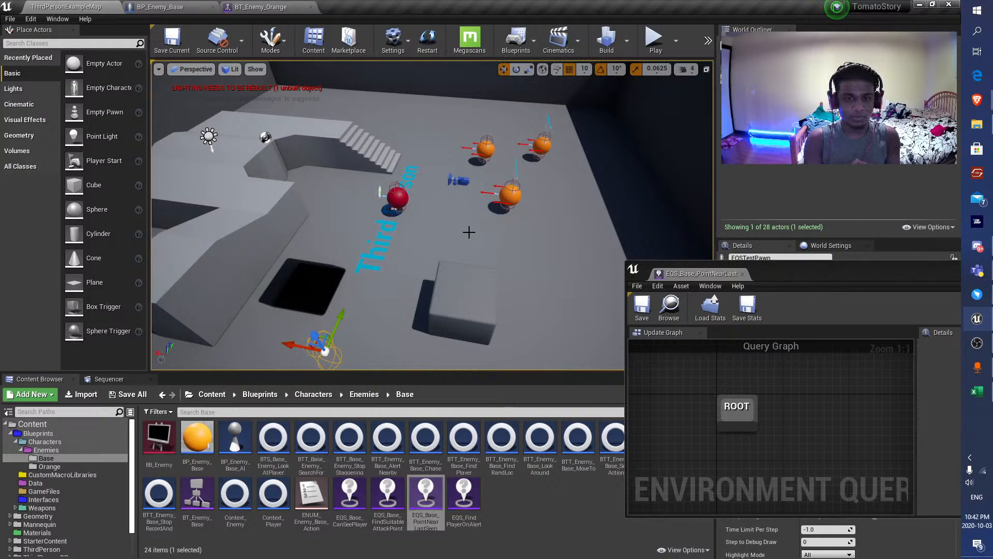
{"action": "left_click_drag", "start_coordinate": [867, 274], "coordinate": [705, 288]}
{"action": "left_click", "coordinate": [872, 282]}
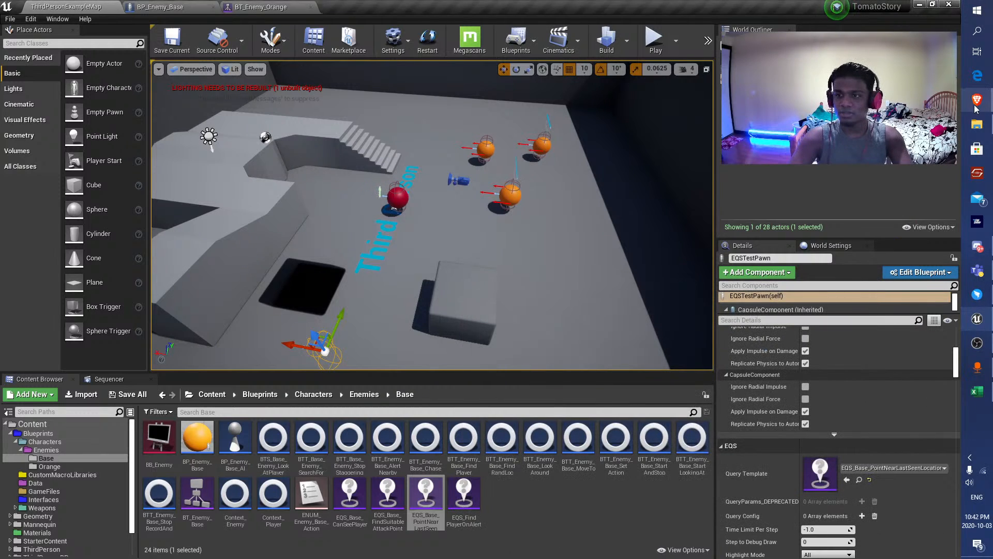
Switch to the Brave browser and search the web for "prevent AI characters frim reaching same point".
{"action": "left_click", "coordinate": [977, 101]}
{"action": "left_click", "coordinate": [878, 202]}
{"action": "left_click", "coordinate": [297, 23]}
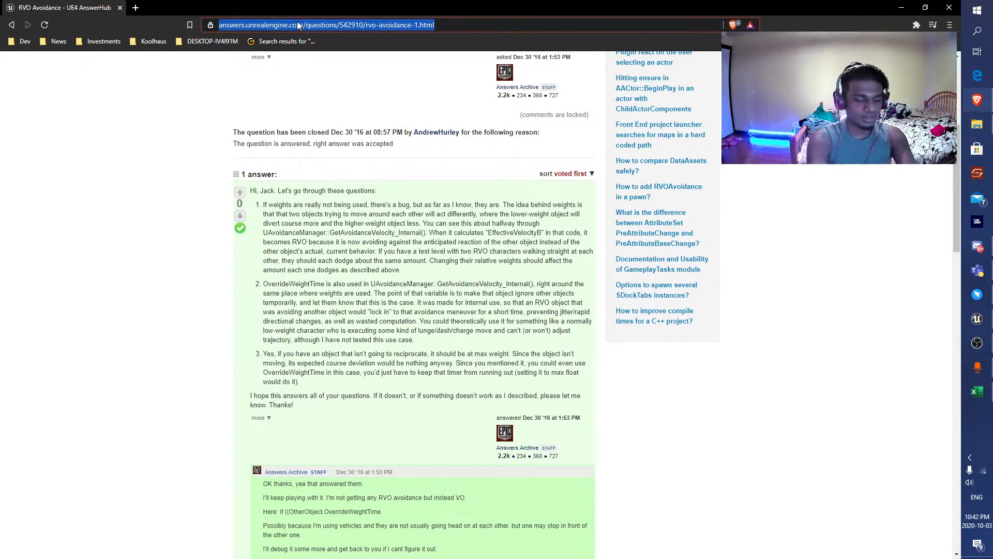
{"action": "type", "text": "prevent AI"}
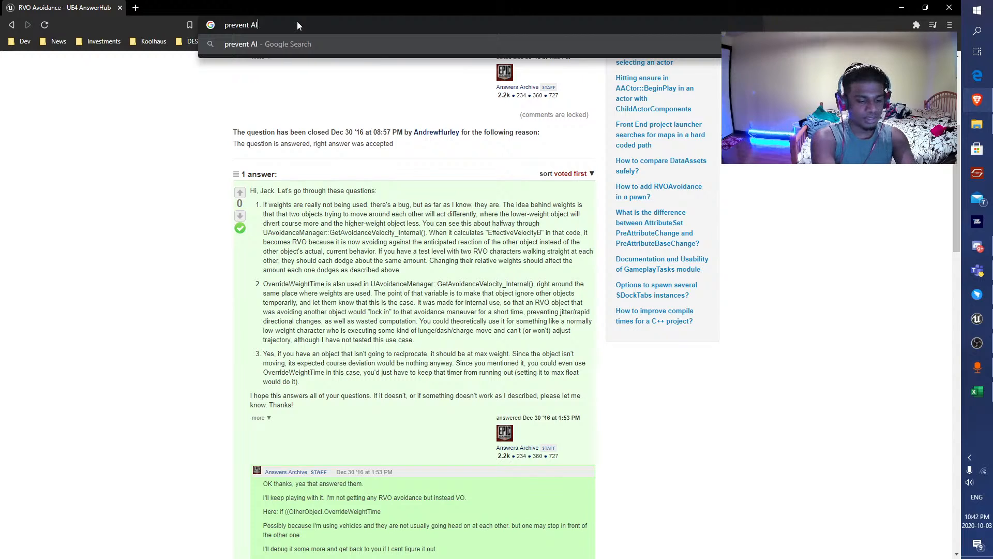
{"action": "type", "text": " characters foerm"}
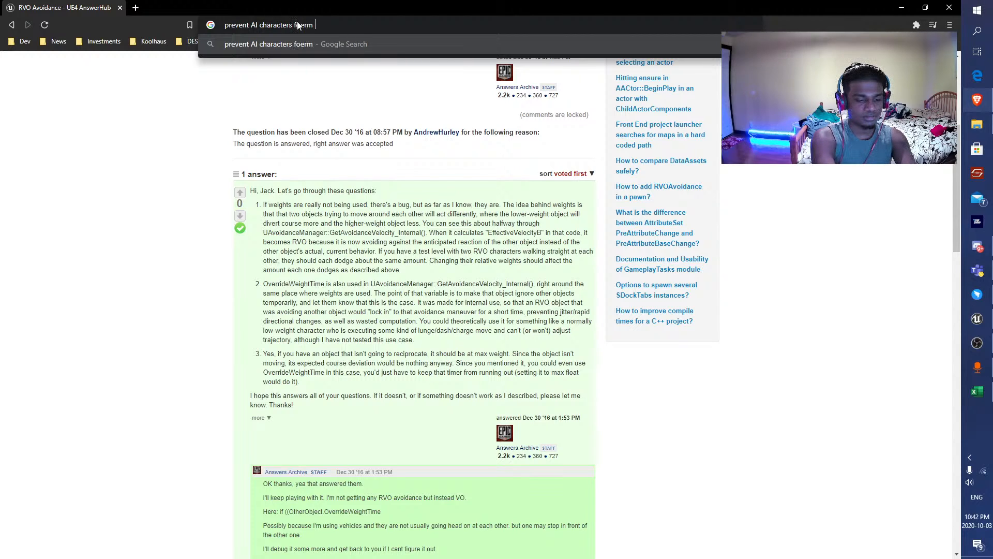
{"action": "key", "text": "BackSpace"}
{"action": "key", "text": "BackSpace"}
{"action": "key", "text": "BackSpace"}
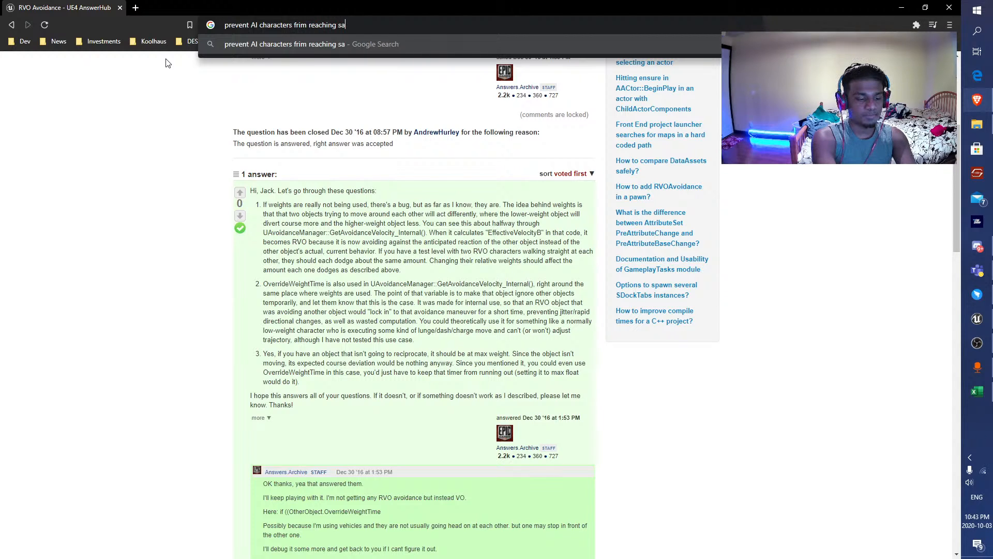
{"action": "type", "text": "oint"}
{"action": "key", "text": "Return"}
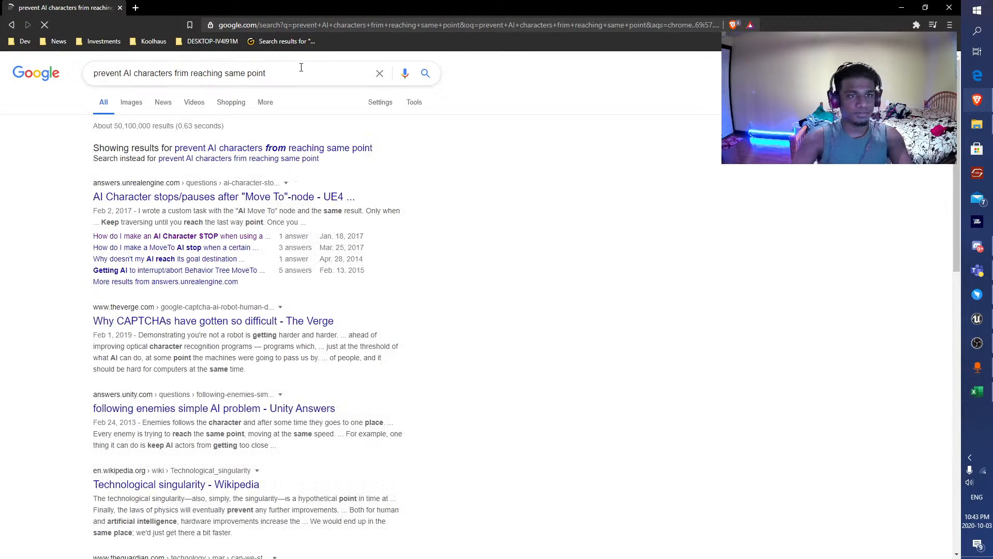
Add UE4 to the search and open the AnswerHub result about preventing multiple AI from walking through a door.
{"action": "left_click", "coordinate": [299, 67]}
{"action": "type", "text": "UE4"}
{"action": "key", "text": "Return"}
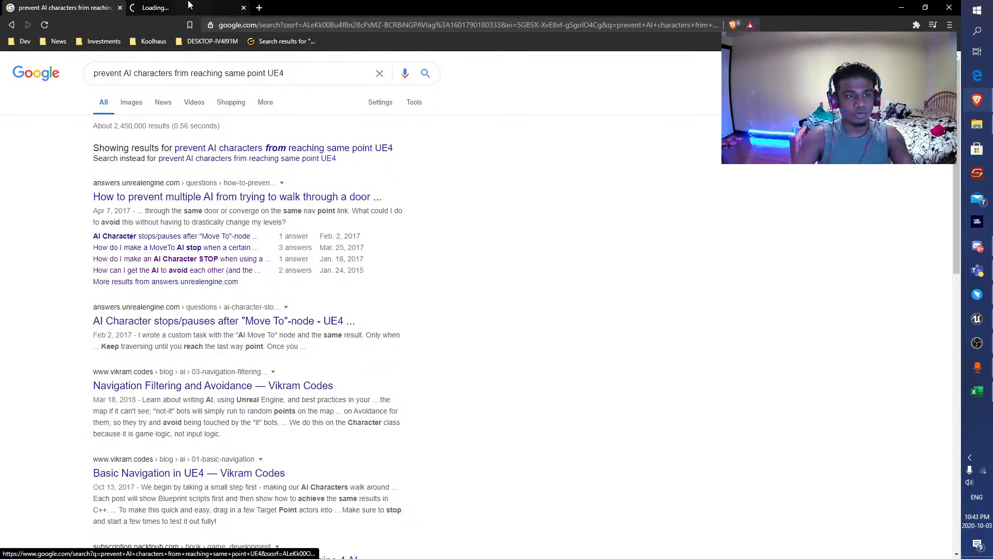
{"action": "key", "text": "ctrl+Tab"}
Read the answers on multiple AI converging at a door and open the linked TestPathSync documentation in a new tab.
{"action": "scroll", "coordinate": [207, 280], "scroll_direction": "down", "scroll_amount": 3}
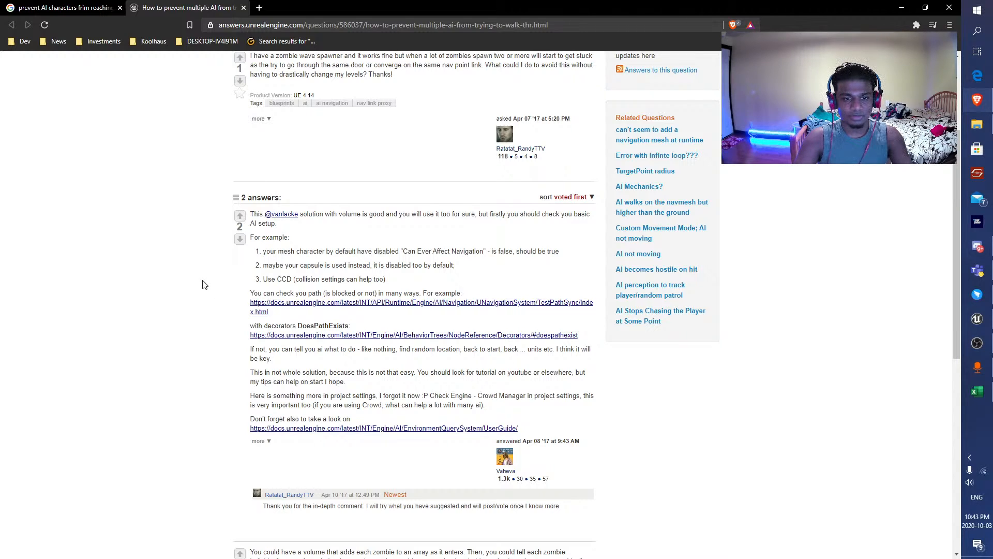
{"action": "middle_click", "coordinate": [502, 310]}
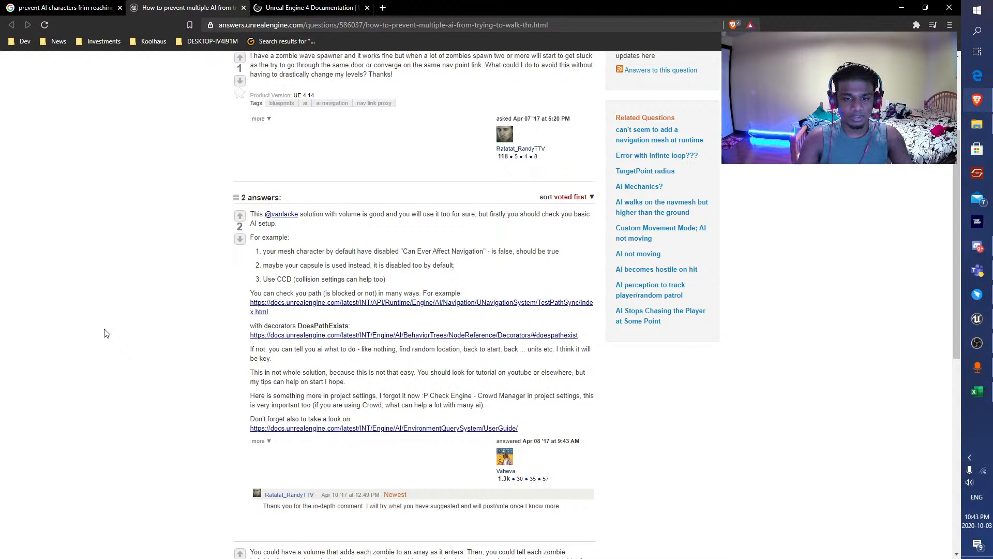
{"action": "scroll", "coordinate": [104, 313], "scroll_direction": "down", "scroll_amount": 1}
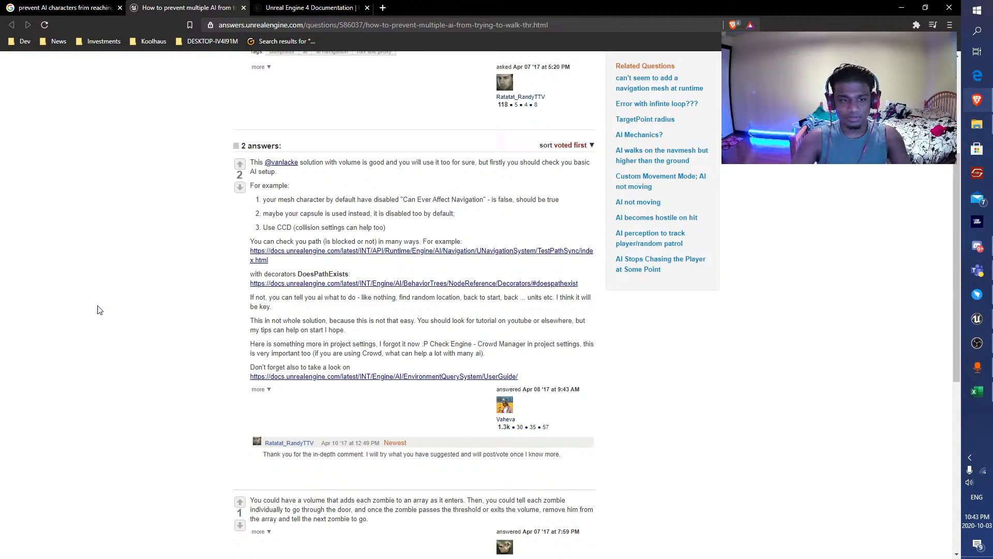
{"action": "scroll", "coordinate": [95, 306], "scroll_direction": "down", "scroll_amount": 1}
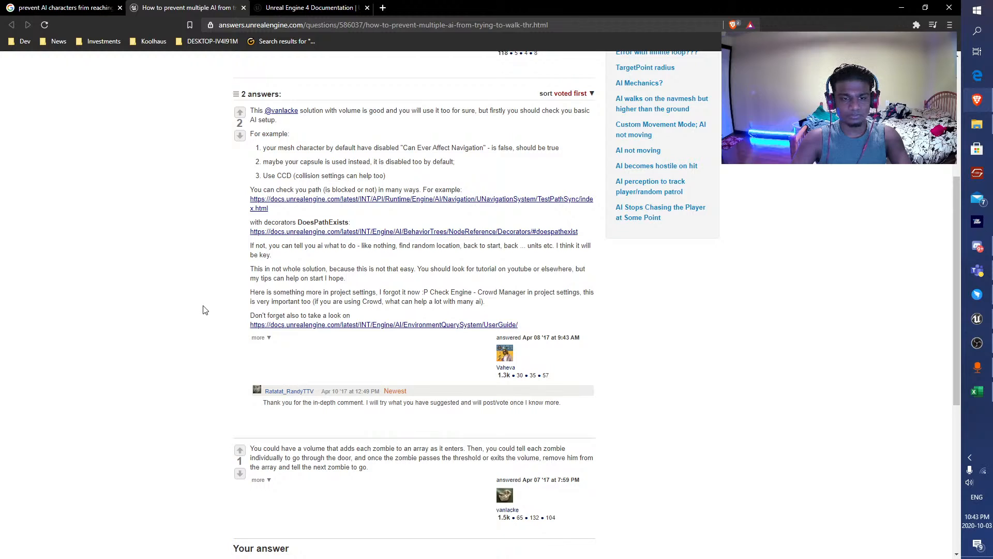
{"action": "scroll", "coordinate": [203, 310], "scroll_direction": "down", "scroll_amount": 3}
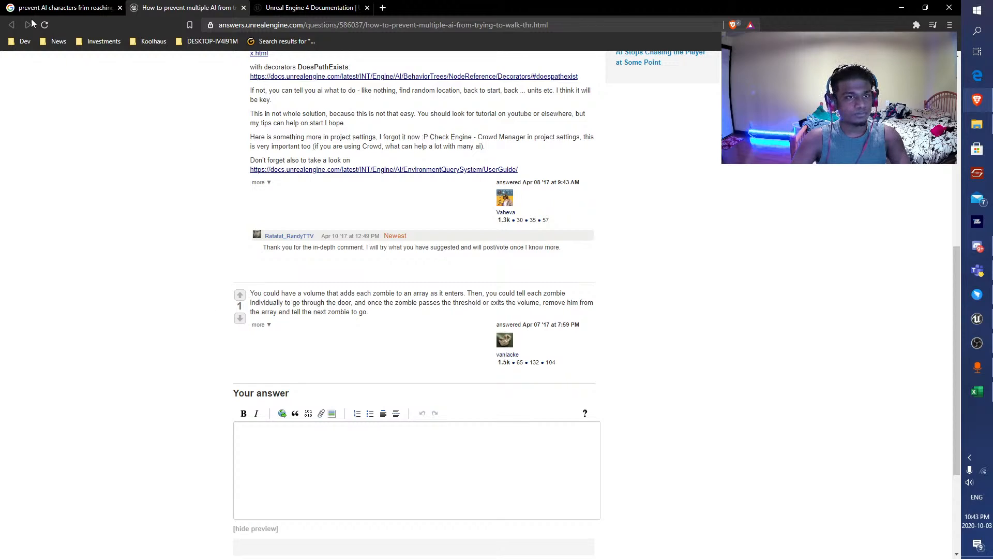
Return to the search results, skim the Navigation Filtering and Avoidance article on vikram.codes and leave it for Unreal Editor.
{"action": "left_click", "coordinate": [57, 8]}
{"action": "scroll", "coordinate": [57, 352], "scroll_direction": "down", "scroll_amount": 2}
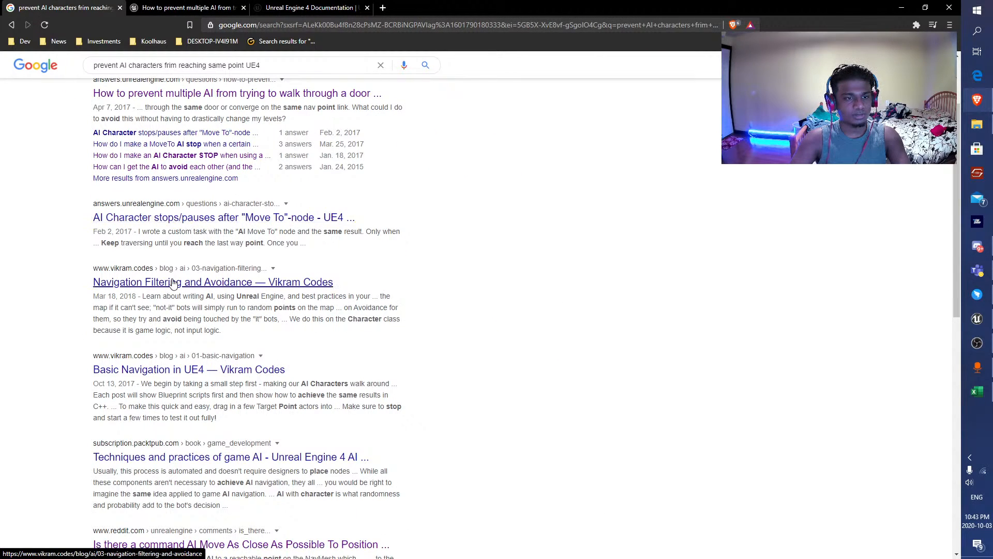
{"action": "left_click", "coordinate": [166, 282]}
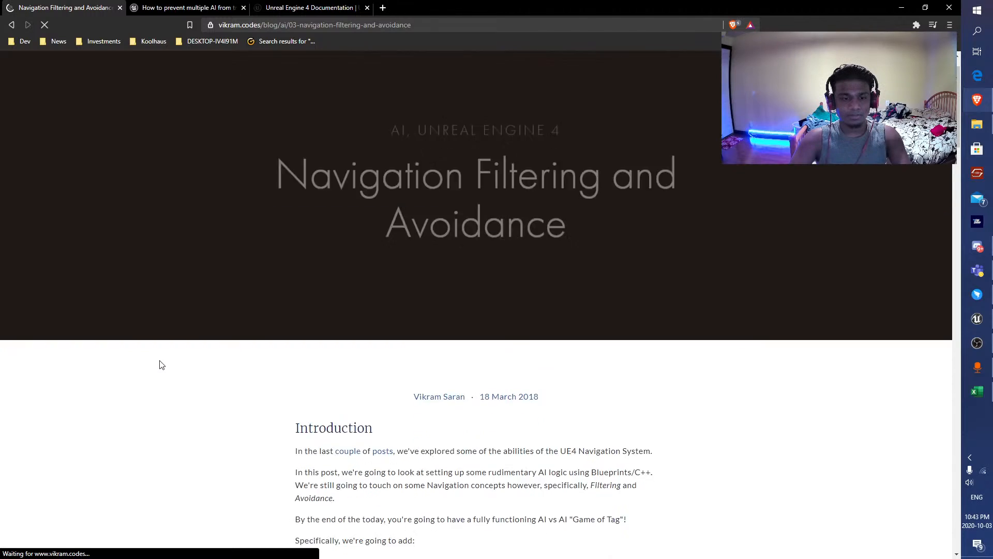
{"action": "scroll", "coordinate": [160, 364], "scroll_direction": "down", "scroll_amount": 4}
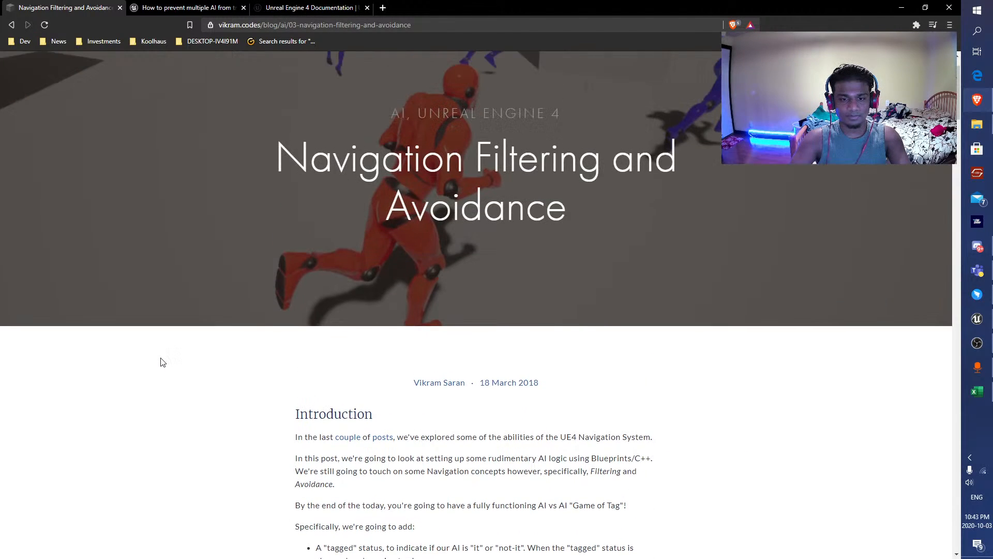
{"action": "scroll", "coordinate": [160, 362], "scroll_direction": "down", "scroll_amount": 10}
{"action": "scroll", "coordinate": [160, 362], "scroll_direction": "down", "scroll_amount": 5}
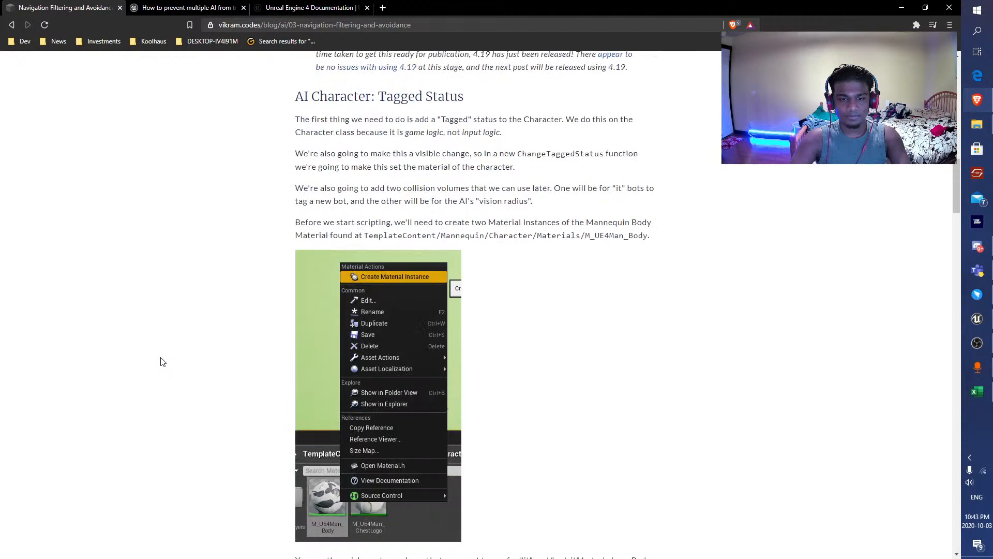
{"action": "scroll", "coordinate": [161, 363], "scroll_direction": "down", "scroll_amount": 14}
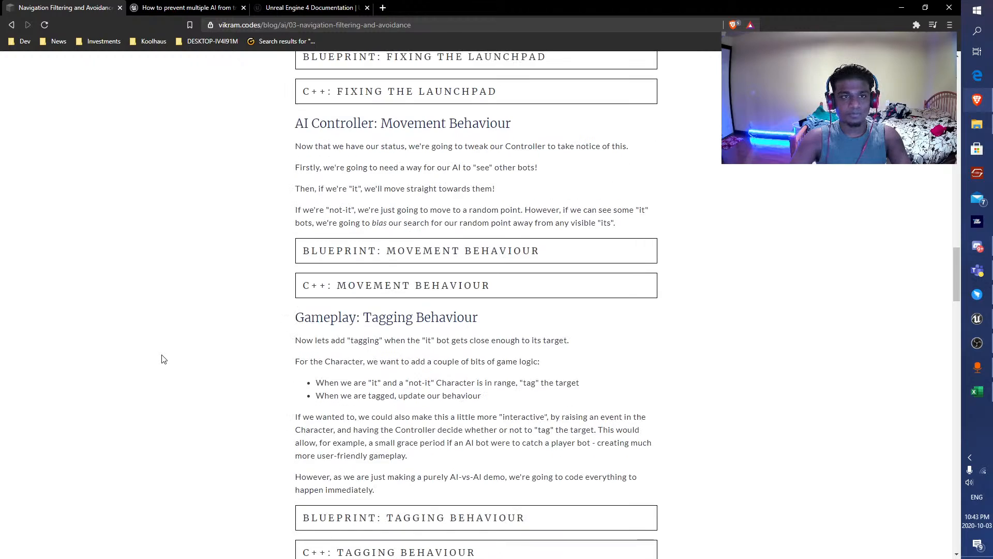
{"action": "key", "text": "alt+Left"}
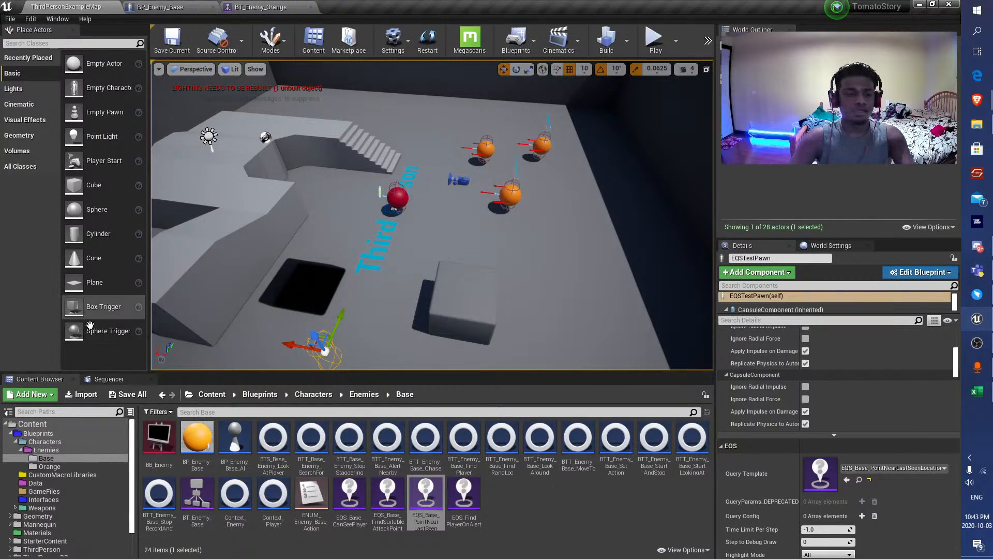
Open BP_Enemy_Base, filter its CapsuleComponent details by "can" for navigation options, and clear the filter to view all properties.
{"action": "right_click_drag", "start_coordinate": [452, 224], "coordinate": [496, 237]}
{"action": "double_click", "coordinate": [197, 440]}
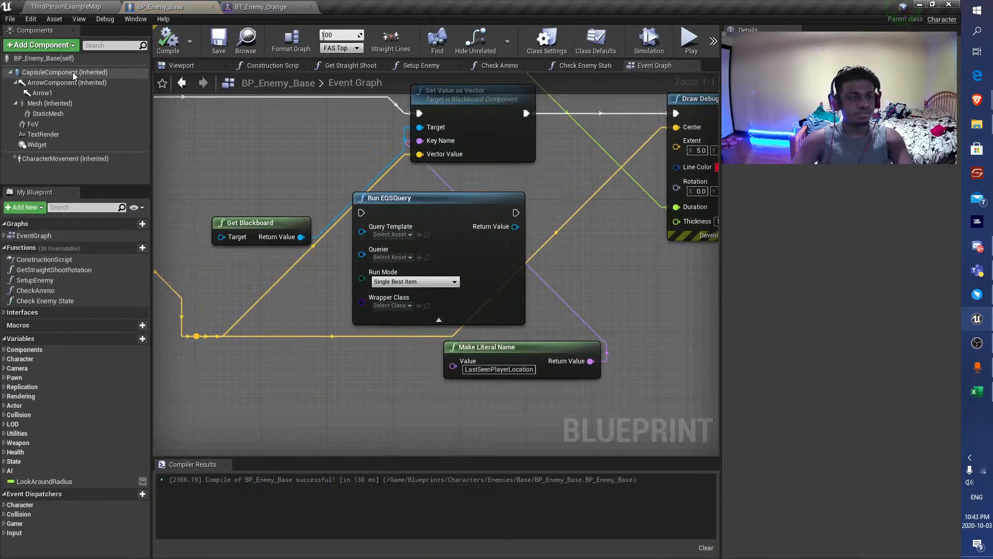
{"action": "scroll", "coordinate": [797, 280], "scroll_direction": "up", "scroll_amount": 10}
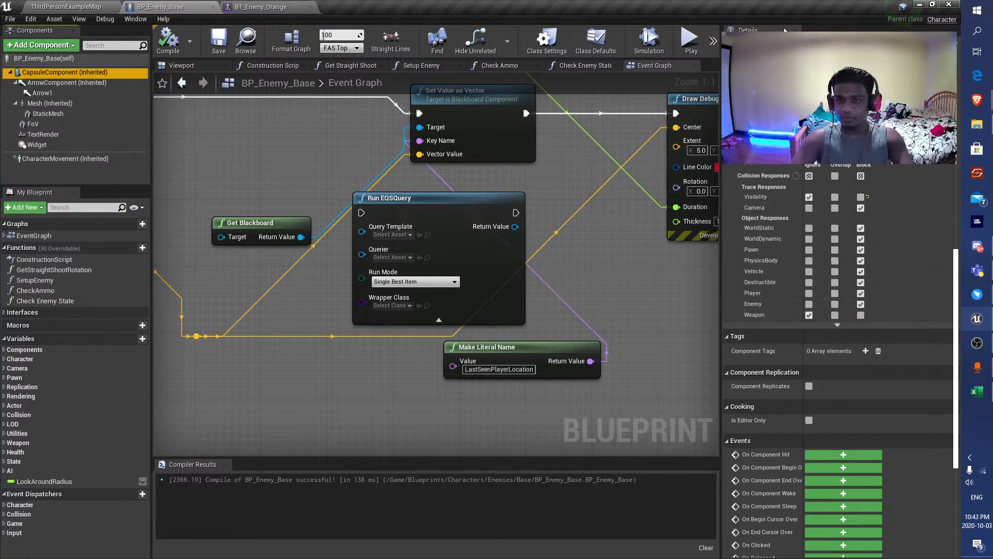
{"action": "left_click", "coordinate": [807, 45]}
{"action": "type", "text": "can"}
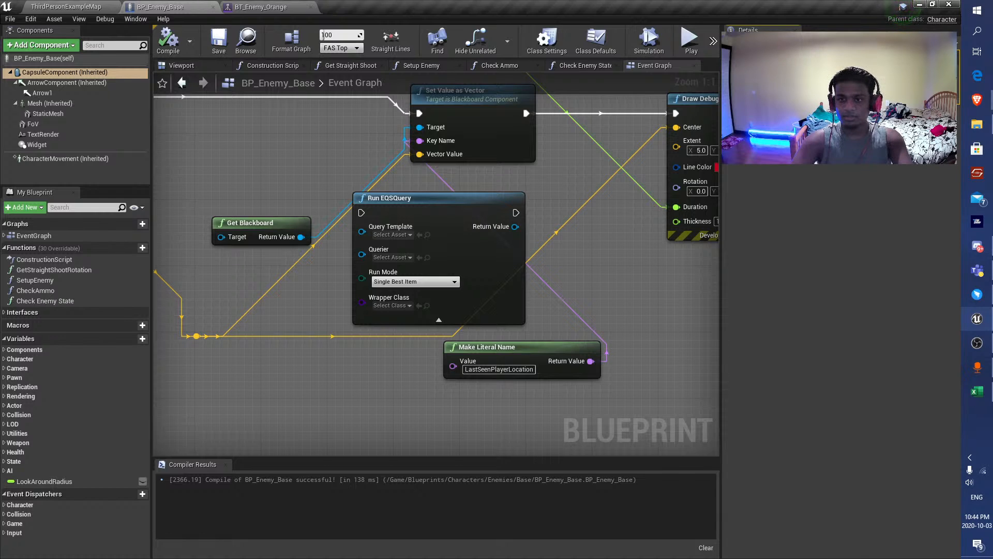
{"action": "left_click", "coordinate": [924, 45]}
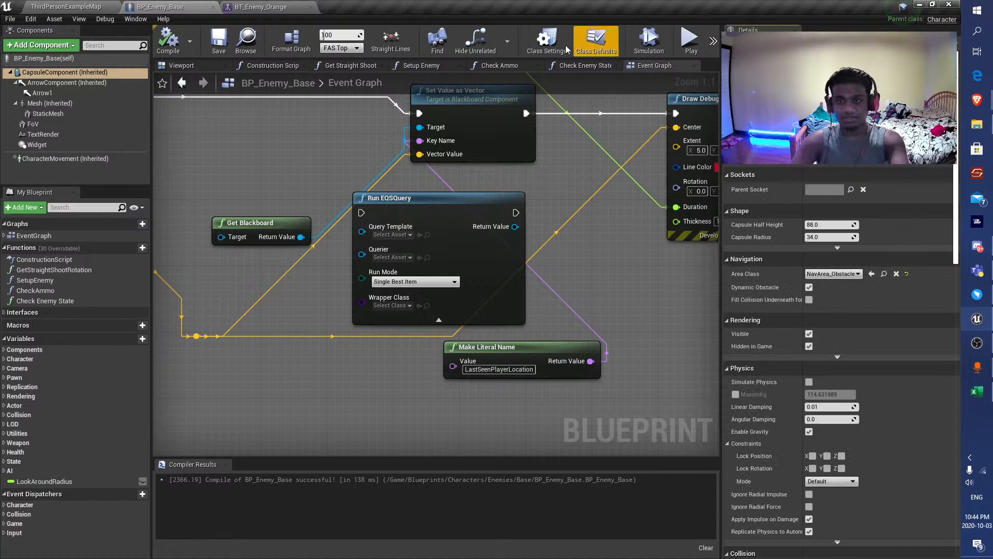
Inspect the properties of the Move To task in the Alert branch of BT_Enemy_Orange.
{"action": "left_click", "coordinate": [273, 6]}
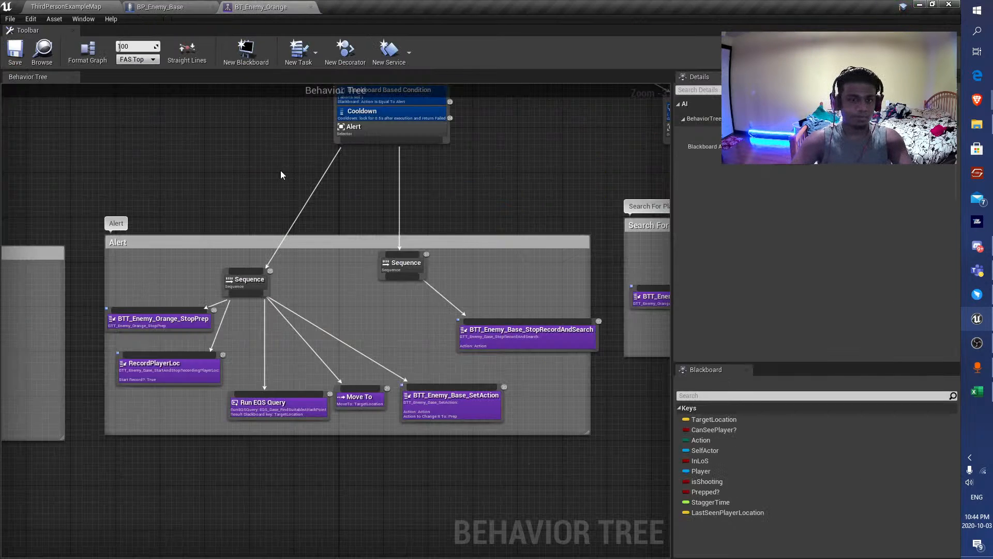
{"action": "left_click", "coordinate": [361, 404]}
{"action": "scroll", "coordinate": [726, 254], "scroll_direction": "down", "scroll_amount": 1}
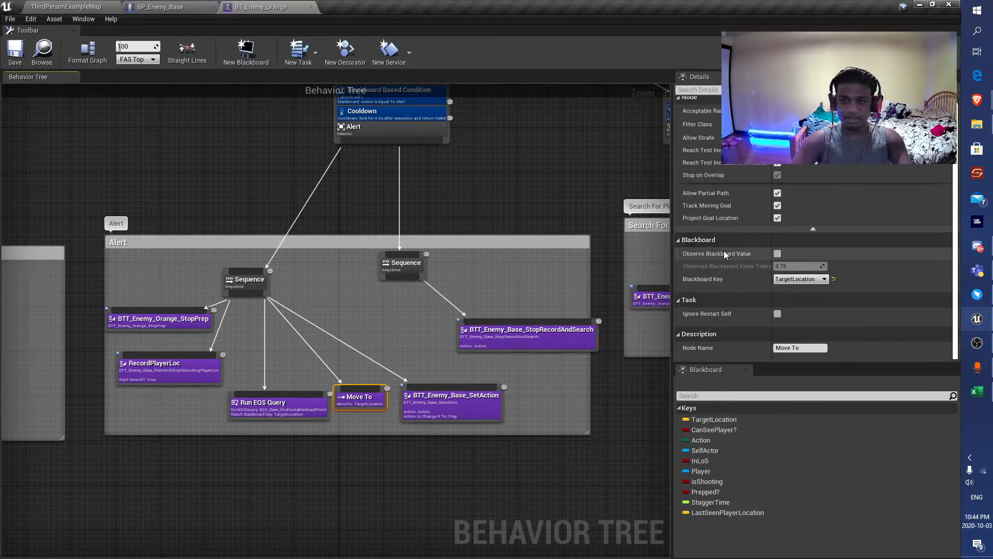
{"action": "right_click_drag", "start_coordinate": [322, 399], "coordinate": [325, 392]}
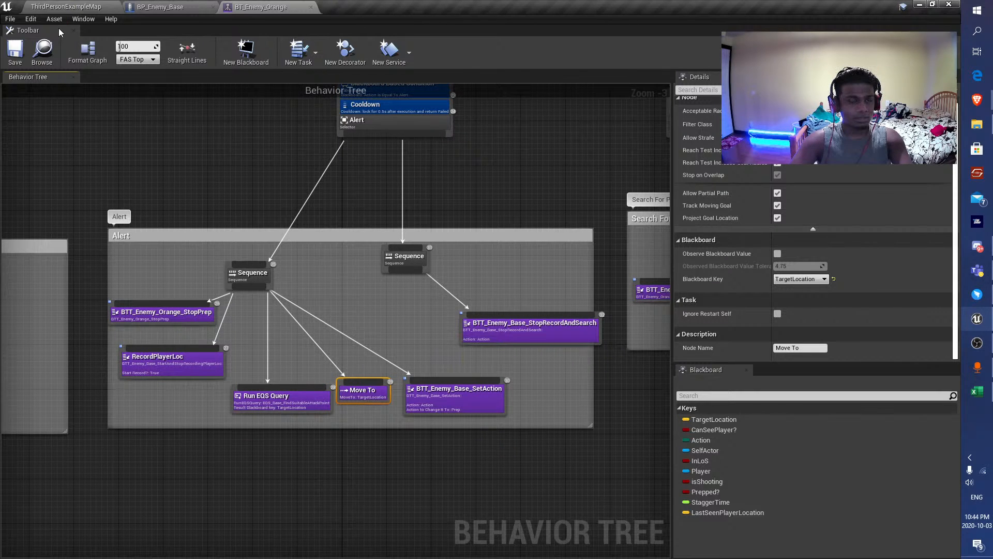
Add a BTT_Enemy_Base_MoveTo task node inside the Alert group of the behavior tree.
{"action": "scroll", "coordinate": [369, 296], "scroll_direction": "down", "scroll_amount": 2}
{"action": "right_click", "coordinate": [369, 296]}
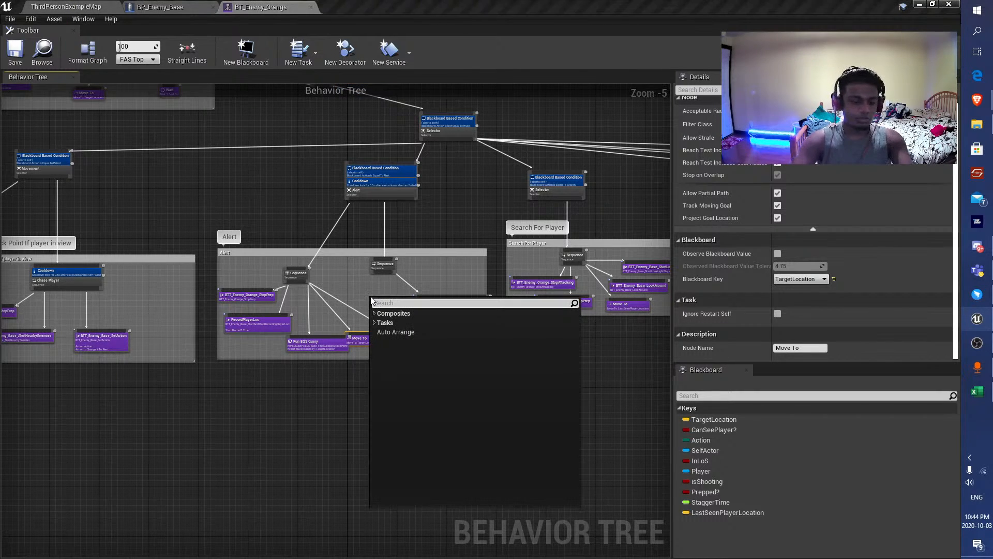
{"action": "type", "text": "moveto"}
{"action": "left_click", "coordinate": [413, 322]}
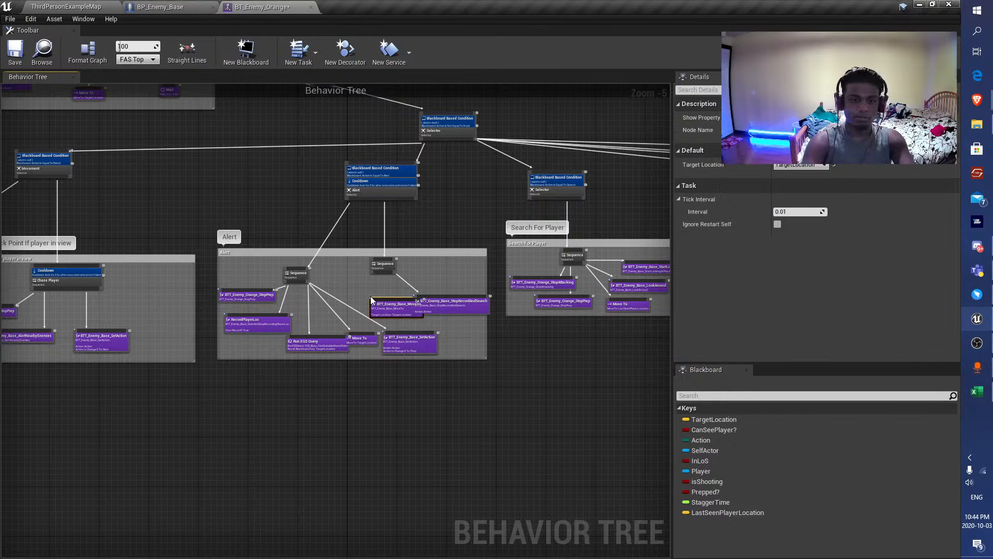
{"action": "scroll", "coordinate": [416, 300], "scroll_direction": "up", "scroll_amount": 5}
Open the BTT_Enemy_Base_MoveTo blueprint and examine its Event Graph from Event Receive Tick AI to the Finish Execute nodes.
{"action": "double_click", "coordinate": [329, 308]}
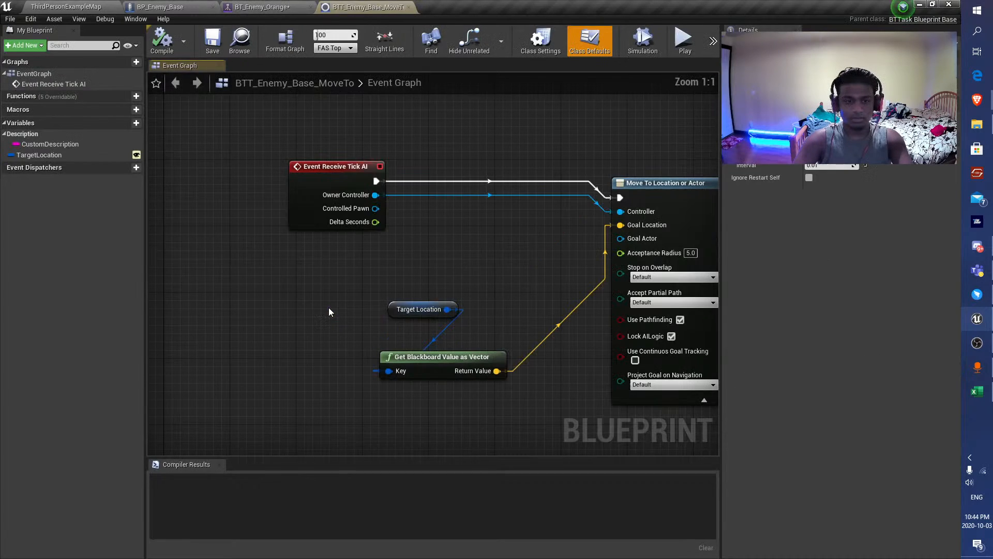
{"action": "scroll", "coordinate": [473, 268], "scroll_direction": "down", "scroll_amount": 5}
{"action": "right_click_drag", "start_coordinate": [473, 269], "coordinate": [333, 268]}
{"action": "scroll", "coordinate": [412, 310], "scroll_direction": "up", "scroll_amount": 4}
{"action": "right_click_drag", "start_coordinate": [413, 309], "coordinate": [603, 348]}
{"action": "scroll", "coordinate": [603, 349], "scroll_direction": "down", "scroll_amount": 3}
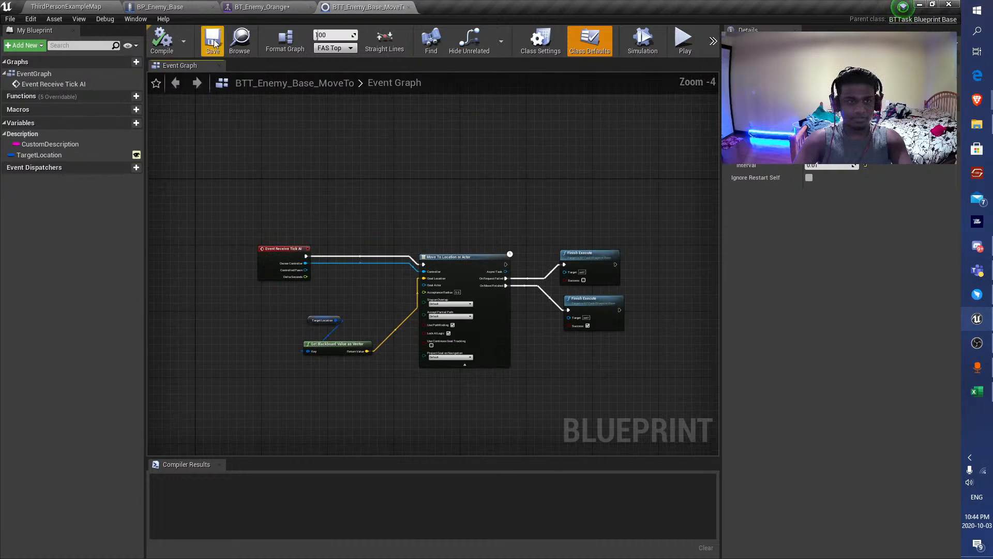
{"action": "scroll", "coordinate": [346, 157], "scroll_direction": "down", "scroll_amount": 1}
Set the Acceptance Radius of BTT_Enemy_Base_MoveTo's Move To Location or Actor node to 50, then compile and save the blueprint.
{"action": "left_click", "coordinate": [278, 7]}
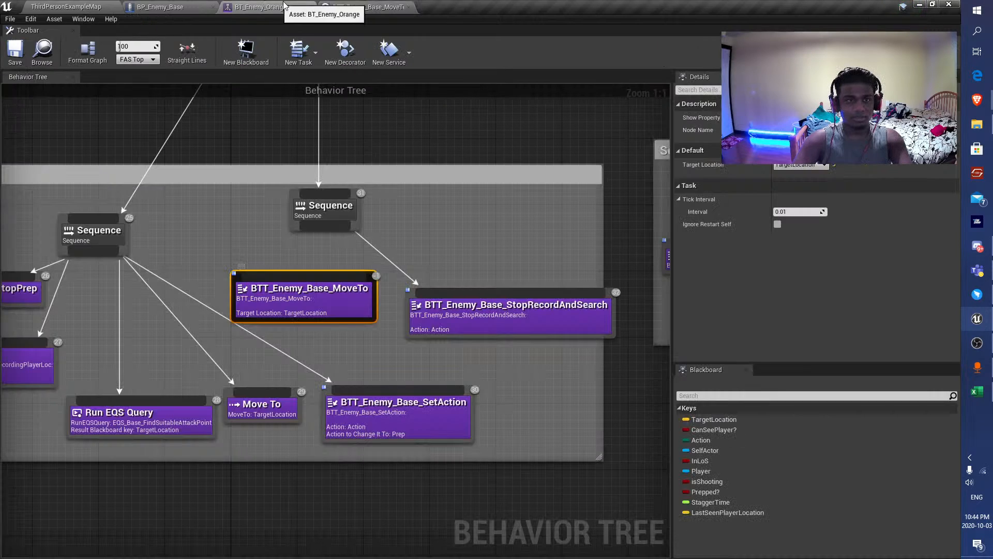
{"action": "left_click", "coordinate": [350, 6]}
{"action": "scroll", "coordinate": [397, 243], "scroll_direction": "up", "scroll_amount": 5}
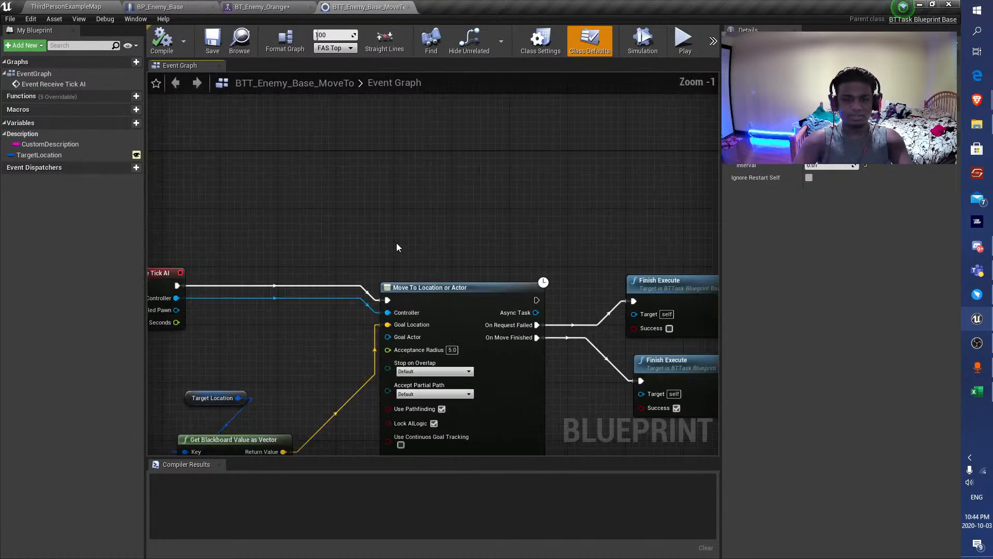
{"action": "right_click_drag", "start_coordinate": [430, 209], "coordinate": [445, 156]}
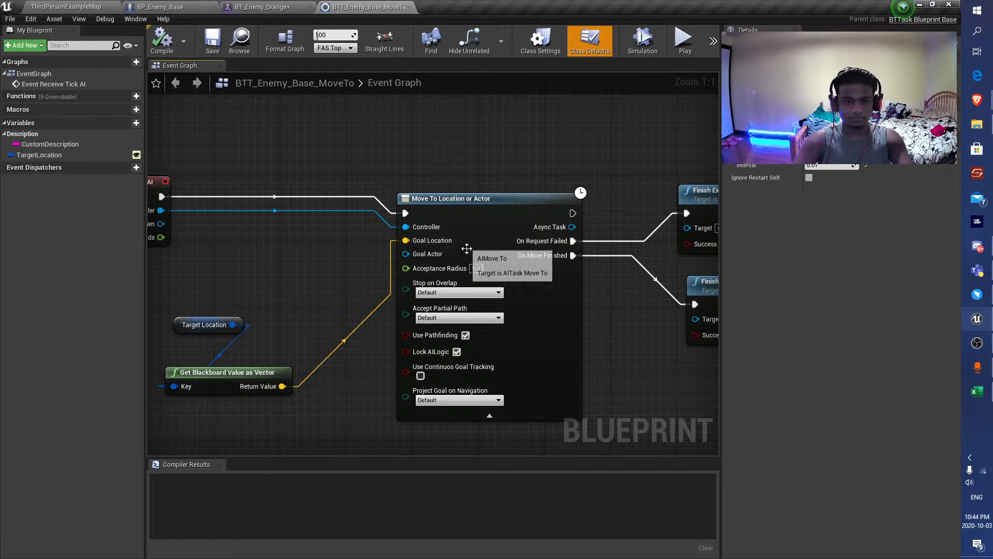
{"action": "left_click", "coordinate": [476, 267]}
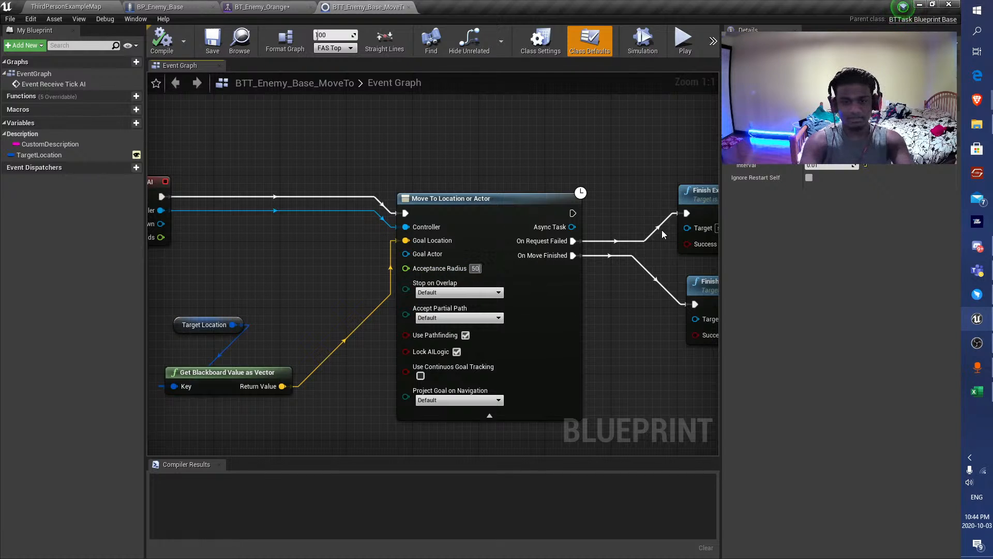
{"action": "key", "text": "Return"}
{"action": "key", "text": "F7"}
{"action": "key", "text": "ctrl+s"}
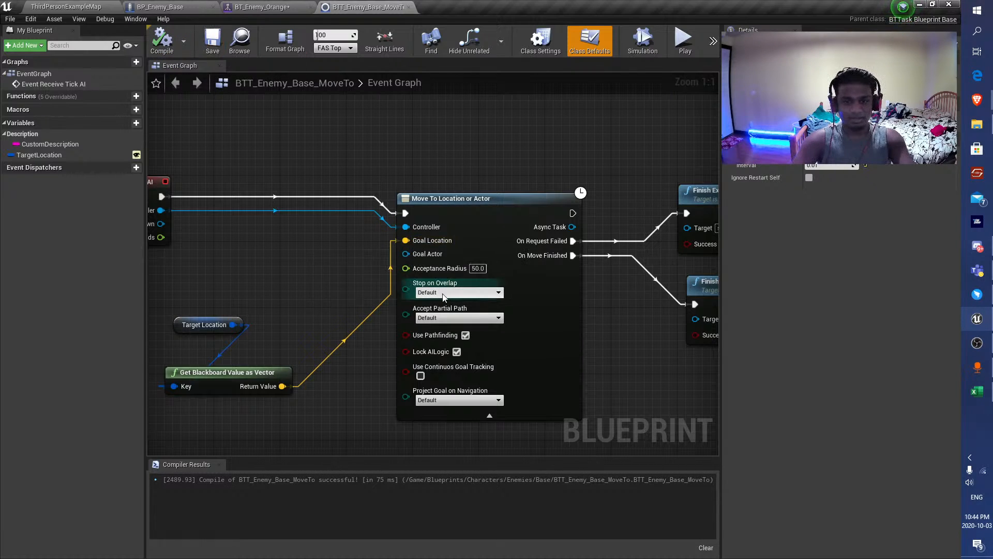
Set Accept Partial Path to Yes on the Move To Location or Actor node and compile the blueprint.
{"action": "left_click", "coordinate": [443, 292]}
{"action": "left_click", "coordinate": [434, 301]}
{"action": "left_click", "coordinate": [476, 317]}
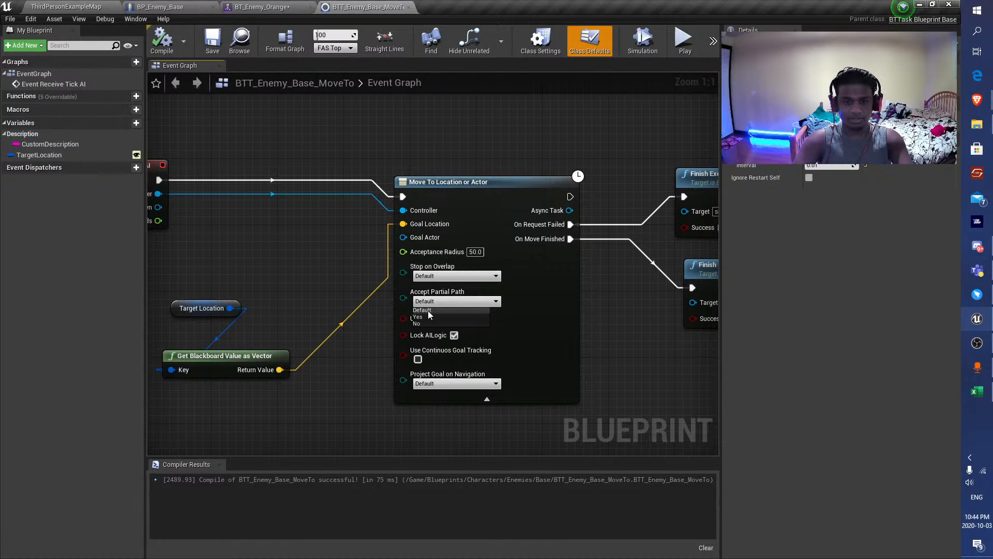
{"action": "right_click_drag", "start_coordinate": [322, 290], "coordinate": [349, 266]}
{"action": "left_click", "coordinate": [453, 272]}
{"action": "left_click", "coordinate": [434, 288]}
{"action": "left_click", "coordinate": [162, 40]}
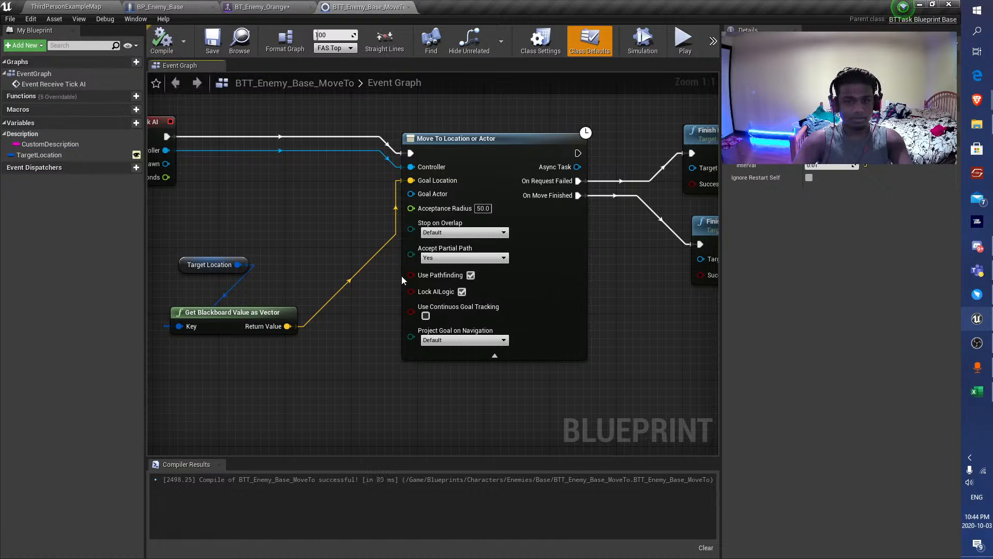
Set Project Goal on Navigation to Yes on the Move To Location or Actor node, then compile and save BTT_Enemy_Base_MoveTo.
{"action": "left_click", "coordinate": [502, 354]}
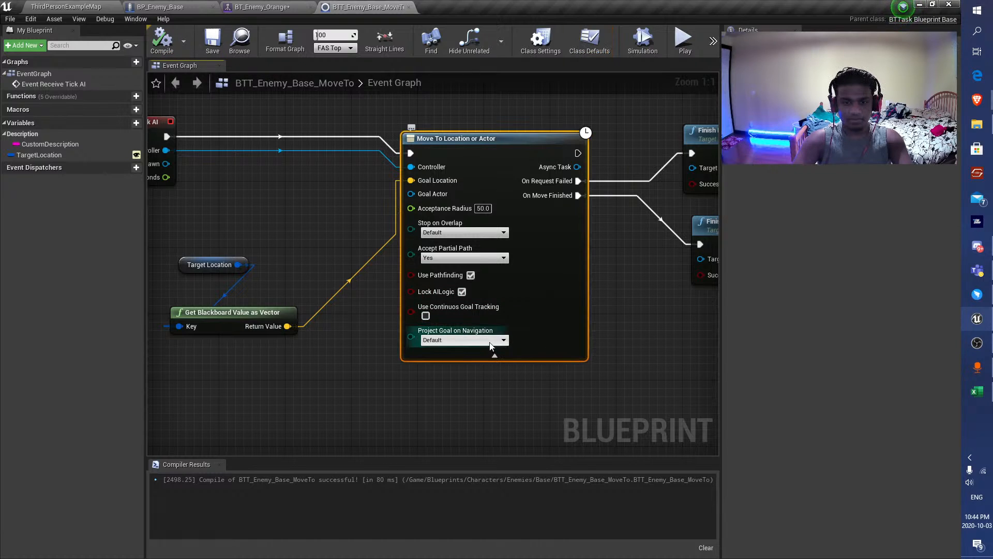
{"action": "left_click", "coordinate": [456, 340]}
{"action": "left_click", "coordinate": [430, 357]}
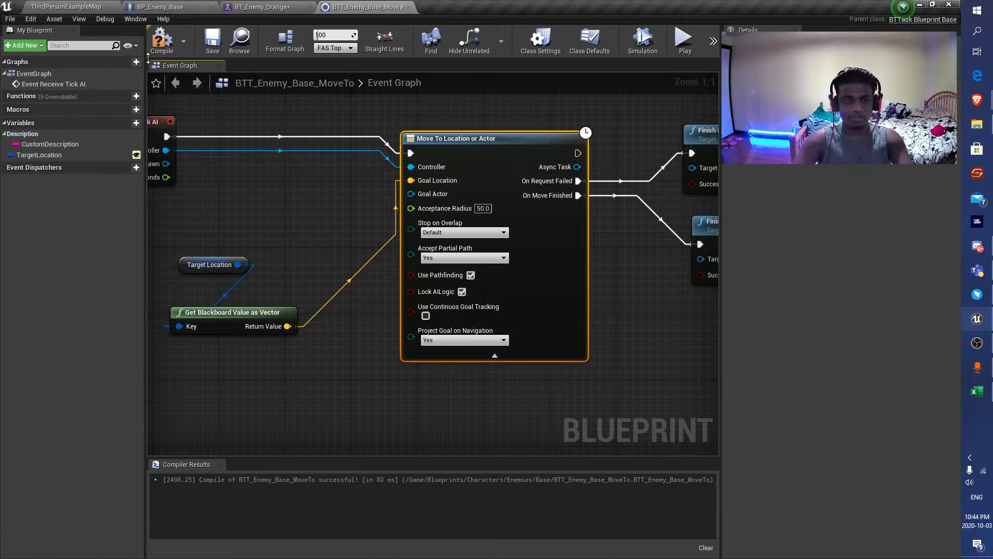
{"action": "left_click", "coordinate": [162, 41]}
{"action": "left_click", "coordinate": [213, 41]}
{"action": "scroll", "coordinate": [391, 210], "scroll_direction": "down", "scroll_amount": 3}
Rearrange the Alert group's tasks in BT_Enemy_Orange, placing BTT_Enemy_Base_MoveTo between Run EQS Query and BTT_Enemy_Base_SetAction.
{"action": "left_click", "coordinate": [262, 6]}
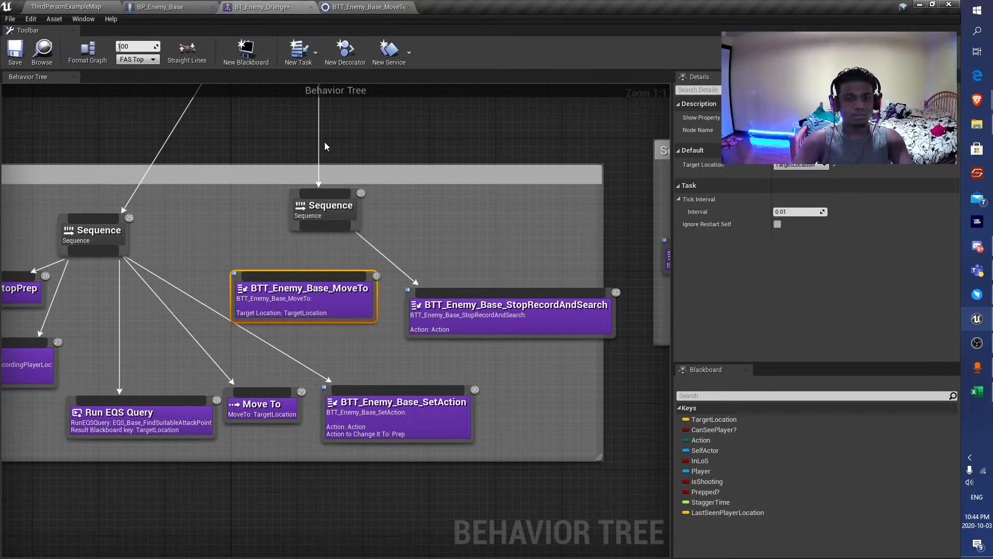
{"action": "scroll", "coordinate": [317, 305], "scroll_direction": "down", "scroll_amount": 1}
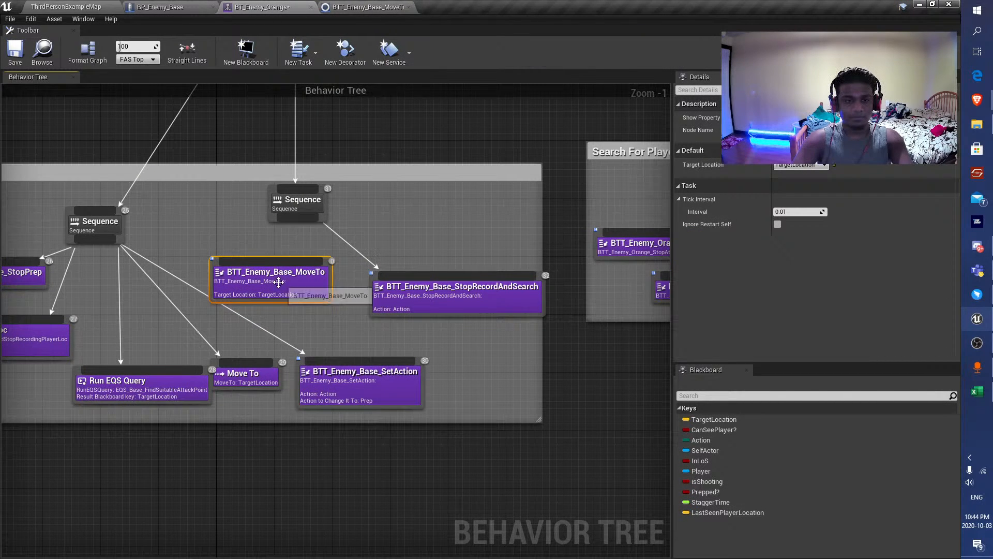
{"action": "left_click_drag", "start_coordinate": [247, 282], "coordinate": [282, 342]}
{"action": "right_click_drag", "start_coordinate": [282, 343], "coordinate": [389, 330]}
{"action": "left_click", "coordinate": [255, 376]}
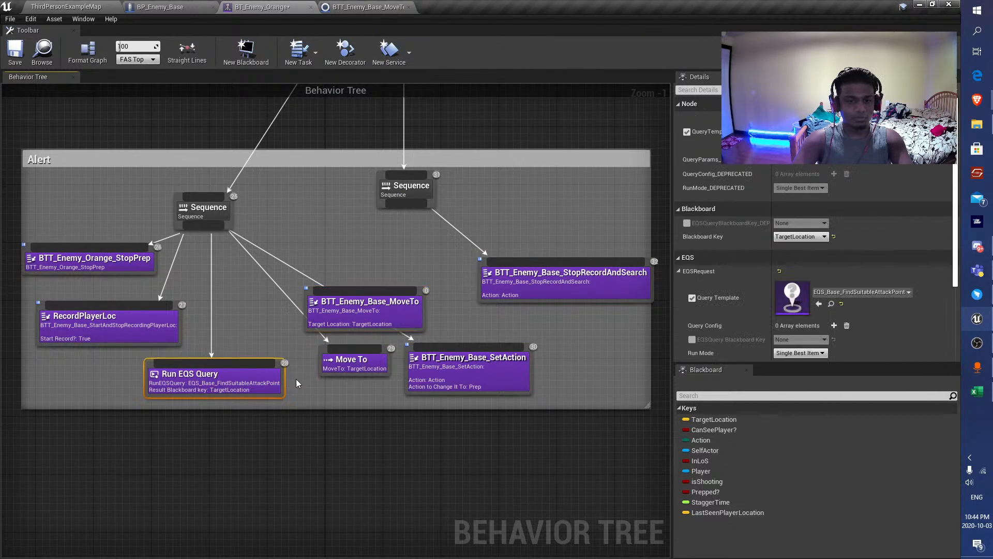
{"action": "left_click", "coordinate": [538, 357]}
{"action": "left_click", "coordinate": [386, 375]}
{"action": "left_click_drag", "start_coordinate": [368, 325], "coordinate": [353, 354]}
{"action": "mouse_move", "coordinate": [392, 385]}
{"action": "left_mouse_down"}
{"action": "mouse_move", "coordinate": [398, 371]}
{"action": "mouse_move", "coordinate": [405, 387]}
{"action": "left_mouse_up"}
{"action": "left_click_drag", "start_coordinate": [362, 348], "coordinate": [371, 383]}
Connect the Alert group's Sequence to BTT_Enemy_Base_MoveTo, delete the original Move To task and save the behavior tree.
{"action": "left_click_drag", "start_coordinate": [211, 226], "coordinate": [364, 357]}
{"action": "left_click_drag", "start_coordinate": [444, 399], "coordinate": [409, 478]}
{"action": "key", "text": "Delete"}
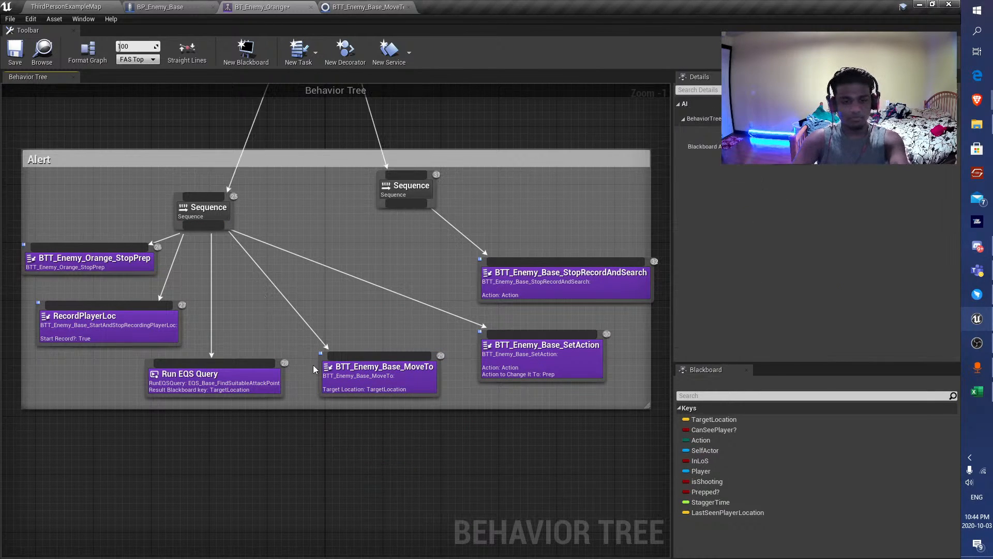
{"action": "scroll", "coordinate": [406, 479], "scroll_direction": "down", "scroll_amount": 3}
{"action": "right_click_drag", "start_coordinate": [286, 313], "coordinate": [292, 311]}
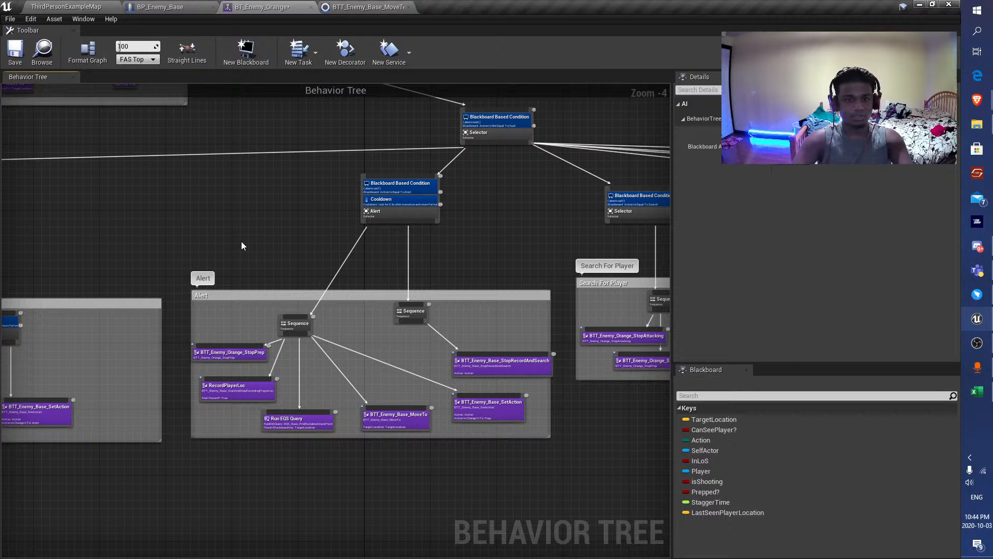
{"action": "left_click", "coordinate": [23, 52]}
Replace the Move To task in the Search For Player group with a BTT_Enemy_Base_MoveTo task connected to the Sequence.
{"action": "right_click_drag", "start_coordinate": [333, 226], "coordinate": [178, 230]}
{"action": "right_click_drag", "start_coordinate": [373, 322], "coordinate": [270, 291]}
{"action": "scroll", "coordinate": [439, 337], "scroll_direction": "up", "scroll_amount": 4}
{"action": "left_click_drag", "start_coordinate": [511, 342], "coordinate": [528, 408]}
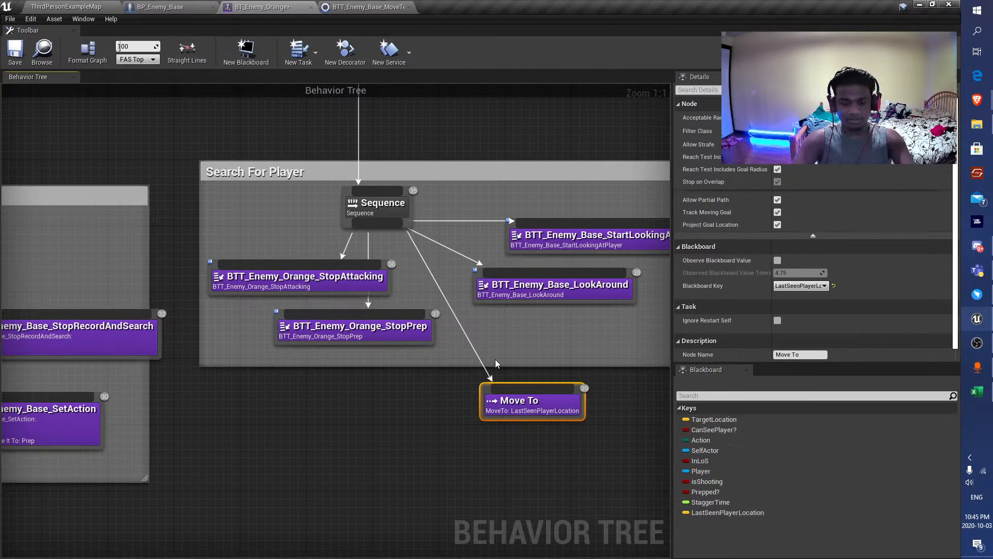
{"action": "key", "text": "Delete"}
{"action": "right_click", "coordinate": [477, 350]}
{"action": "type", "text": "mo"}
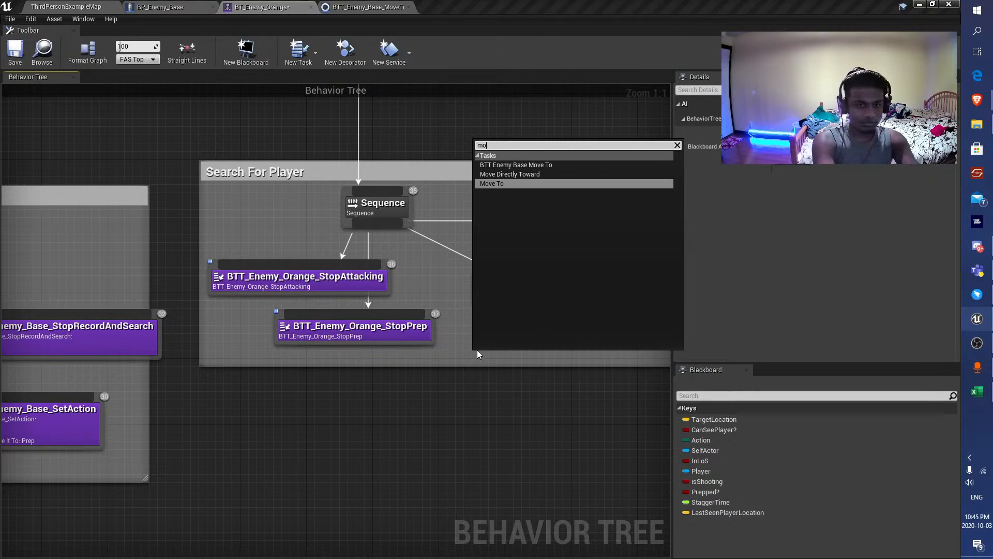
{"action": "key", "text": "Up"}
{"action": "key", "text": "Up"}
{"action": "key", "text": "Return"}
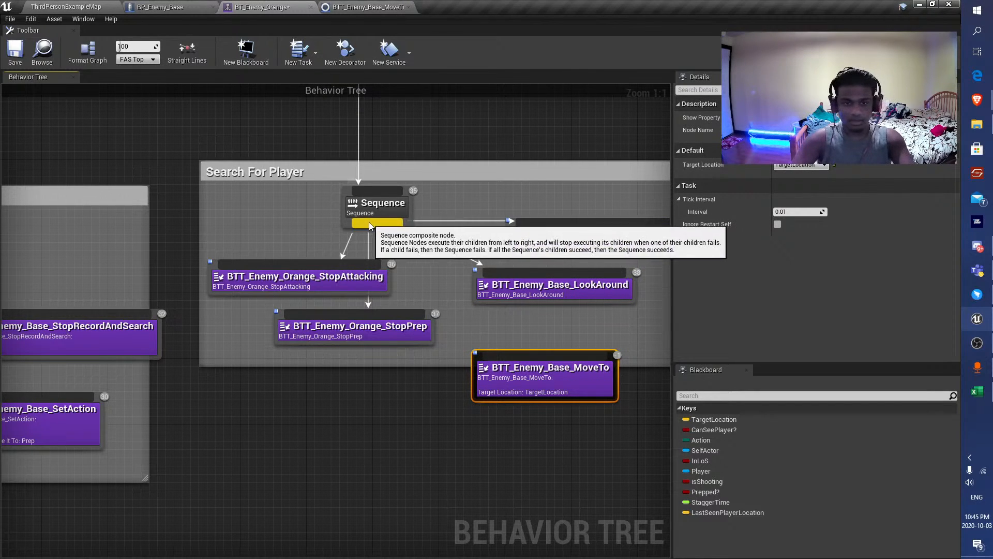
{"action": "left_click_drag", "start_coordinate": [511, 368], "coordinate": [503, 327]}
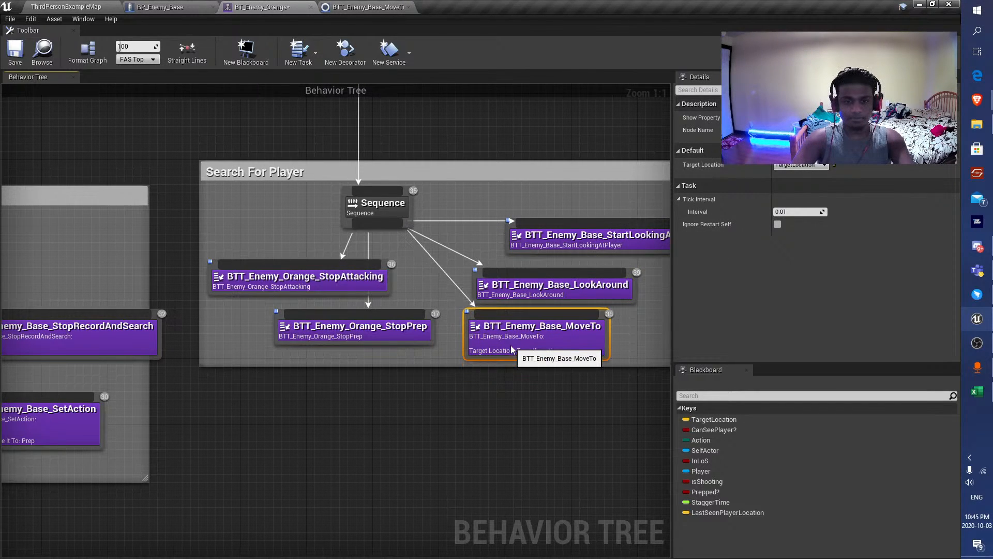
Set the Target Location of the Search For Player group's BTT_Enemy_Base_MoveTo task to LastSeenPlayerLocation and save the behavior tree.
{"action": "left_click", "coordinate": [800, 166]}
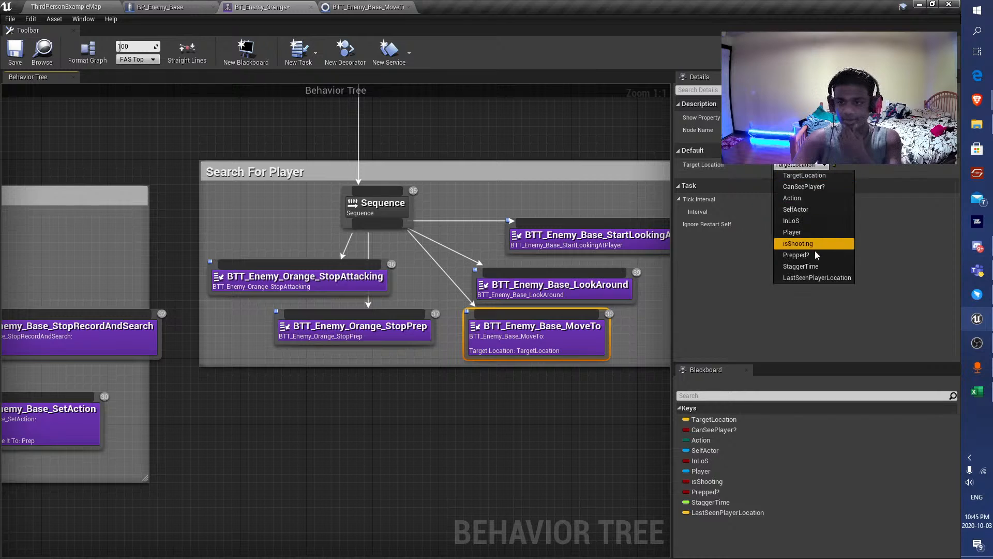
{"action": "left_click", "coordinate": [818, 278]}
{"action": "left_click", "coordinate": [19, 63]}
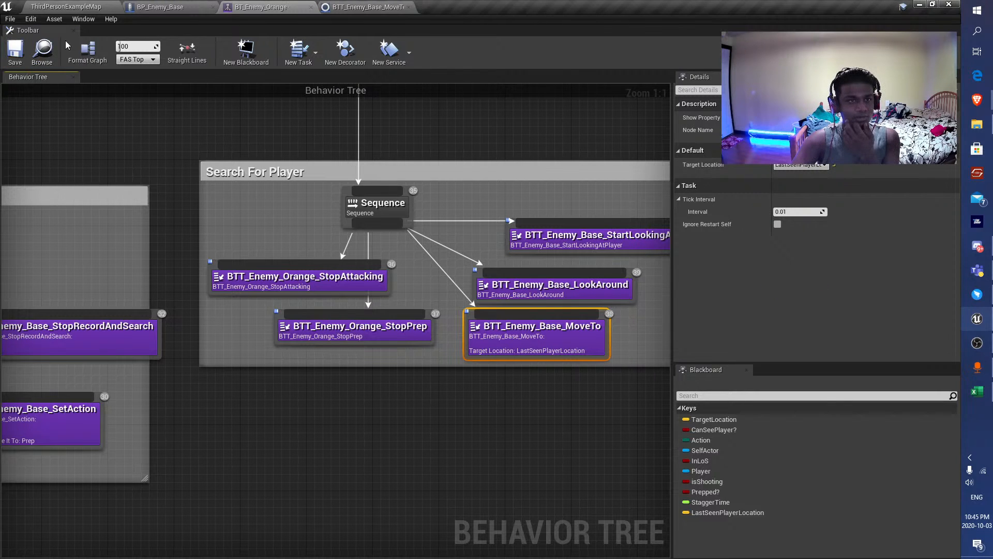
Play the ThirdPersonExampleMap level and move the player around to check how the enemies travel, then end the session.
{"action": "left_click", "coordinate": [78, 6]}
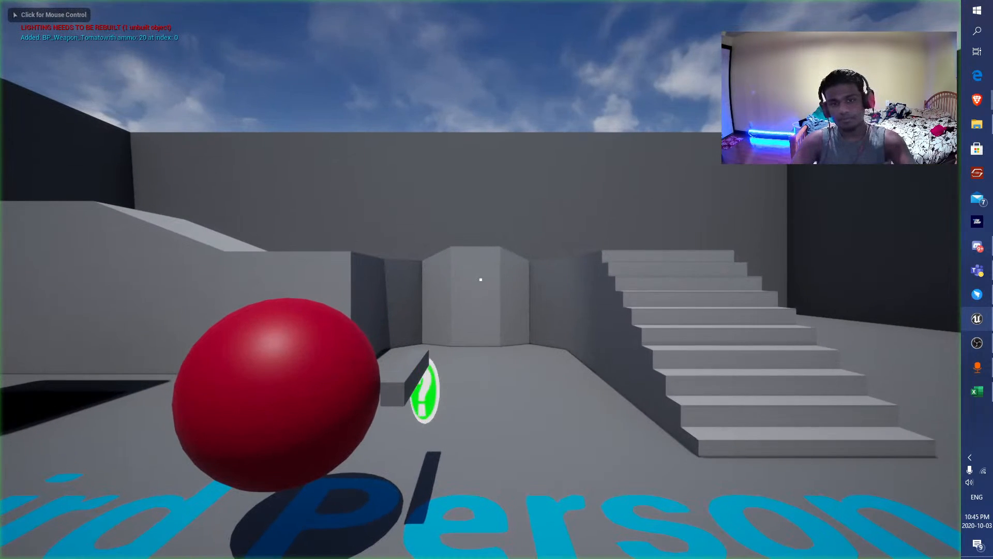
{"action": "left_click", "coordinate": [462, 228]}
{"action": "key", "text": "s"}
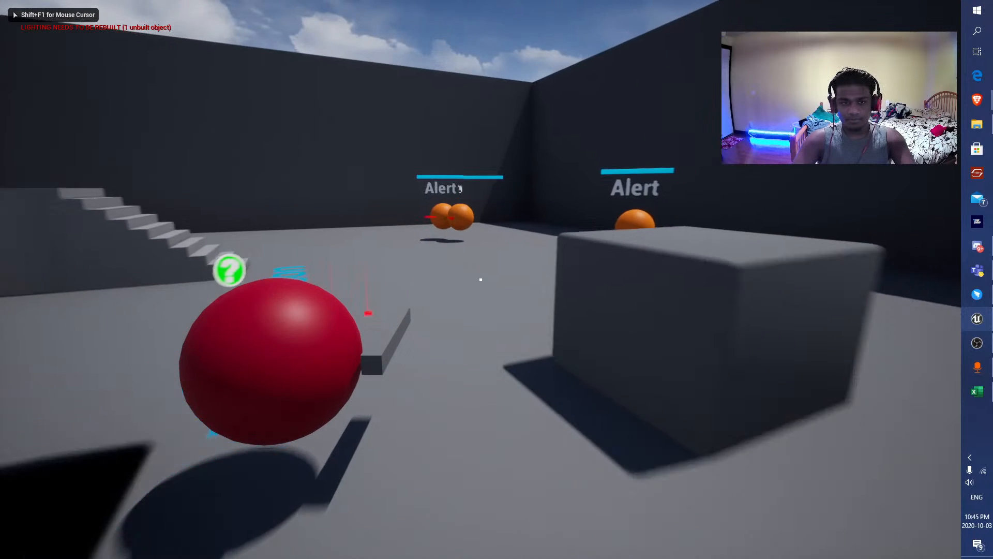
{"action": "key", "text": "a"}
{"action": "key", "text": "w"}
{"action": "key", "text": "d"}
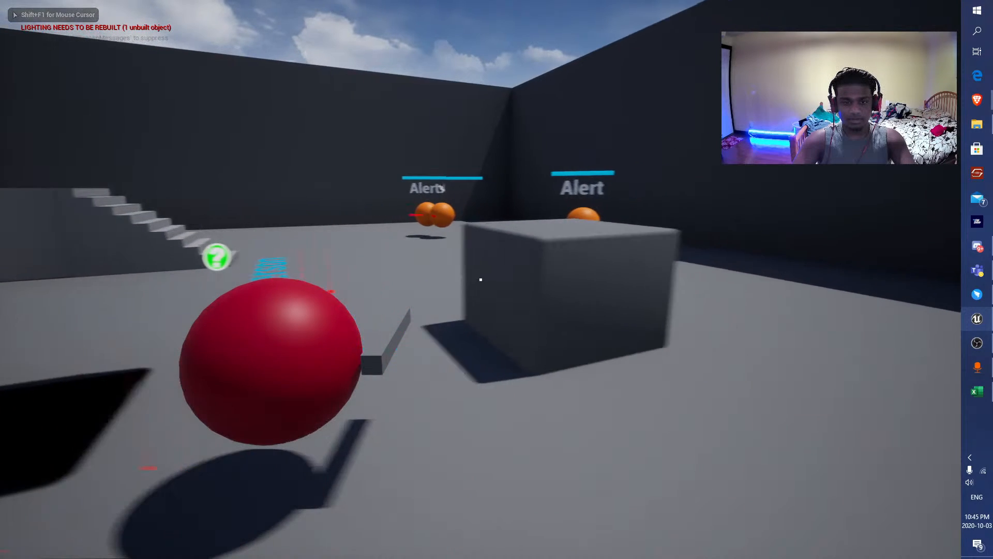
{"action": "key", "text": "d"}
{"action": "key", "text": "a"}
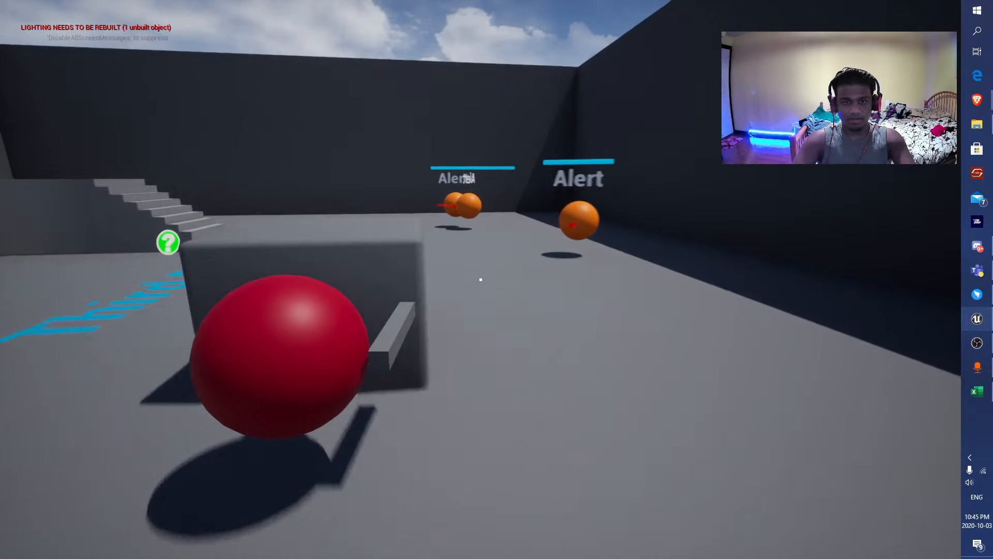
{"action": "key", "text": "Escape"}
{"action": "key", "text": "F11"}
Delete the BTT_Enemy_Base_MoveTo task from the Alert group of BT_Enemy_Orange.
{"action": "left_click", "coordinate": [185, 7]}
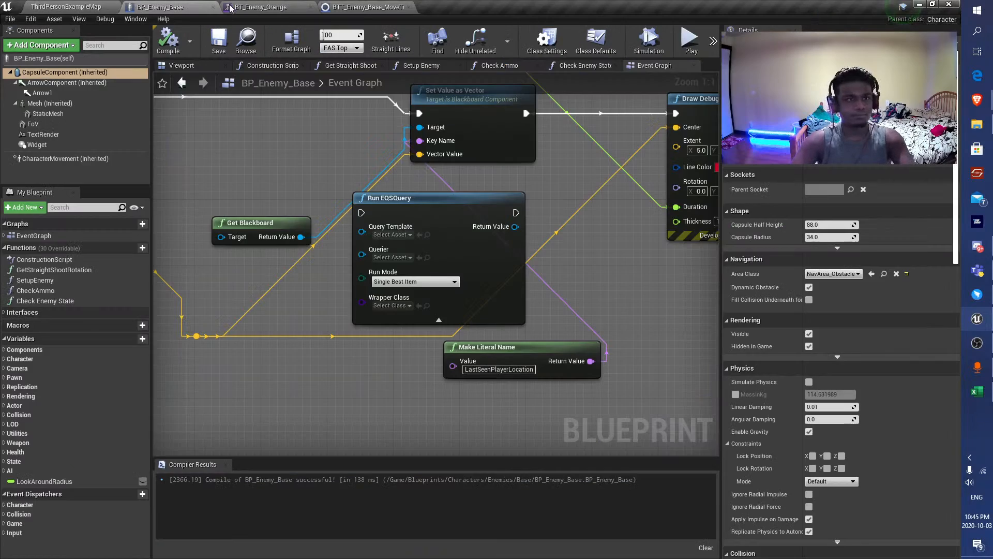
{"action": "left_click", "coordinate": [243, 7]}
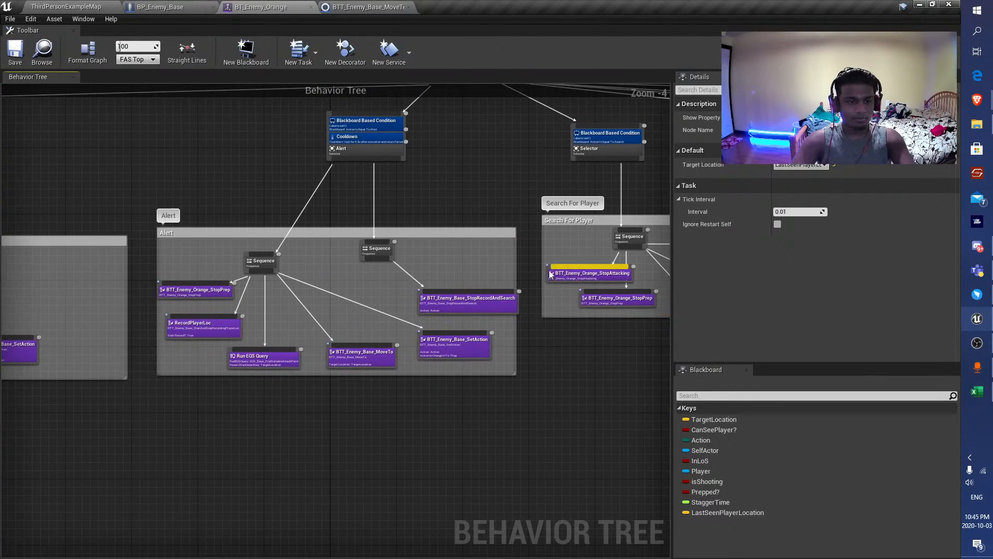
{"action": "right_click_drag", "start_coordinate": [355, 361], "coordinate": [441, 334]}
{"action": "scroll", "coordinate": [440, 332], "scroll_direction": "up", "scroll_amount": 4}
{"action": "left_click", "coordinate": [449, 334]}
{"action": "scroll", "coordinate": [468, 370], "scroll_direction": "down", "scroll_amount": 2}
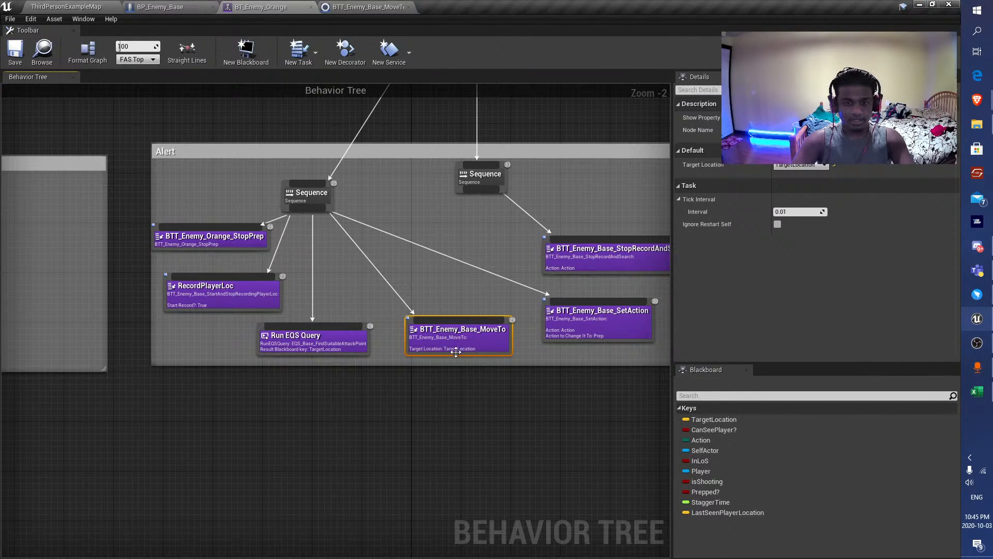
{"action": "scroll", "coordinate": [354, 337], "scroll_direction": "up", "scroll_amount": 2}
{"action": "left_click", "coordinate": [352, 341]}
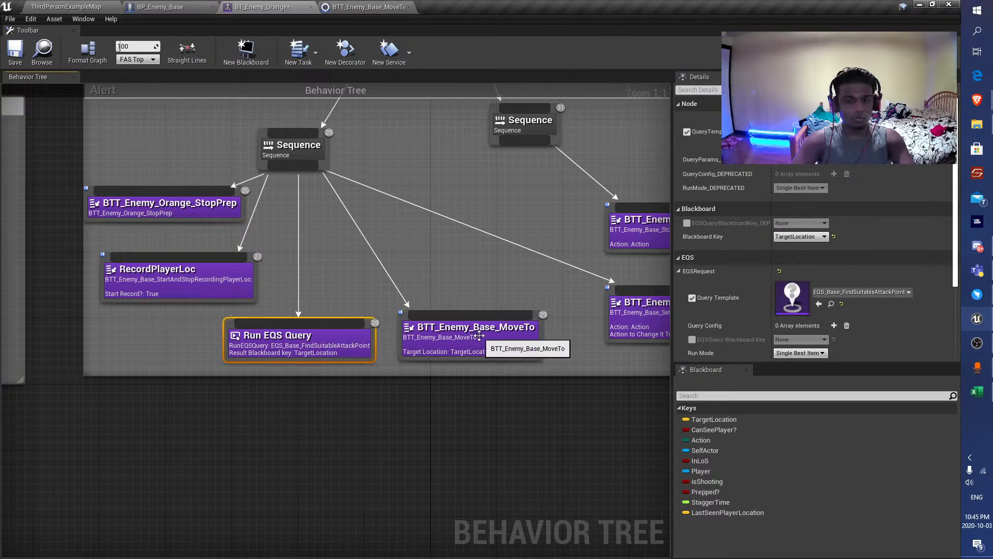
{"action": "left_click", "coordinate": [479, 335]}
{"action": "key", "text": "Delete"}
Add a Move To task under the Alert group's Sequence, place it beside Run EQS Query and save the behavior tree.
{"action": "left_click_drag", "start_coordinate": [310, 165], "coordinate": [435, 306]}
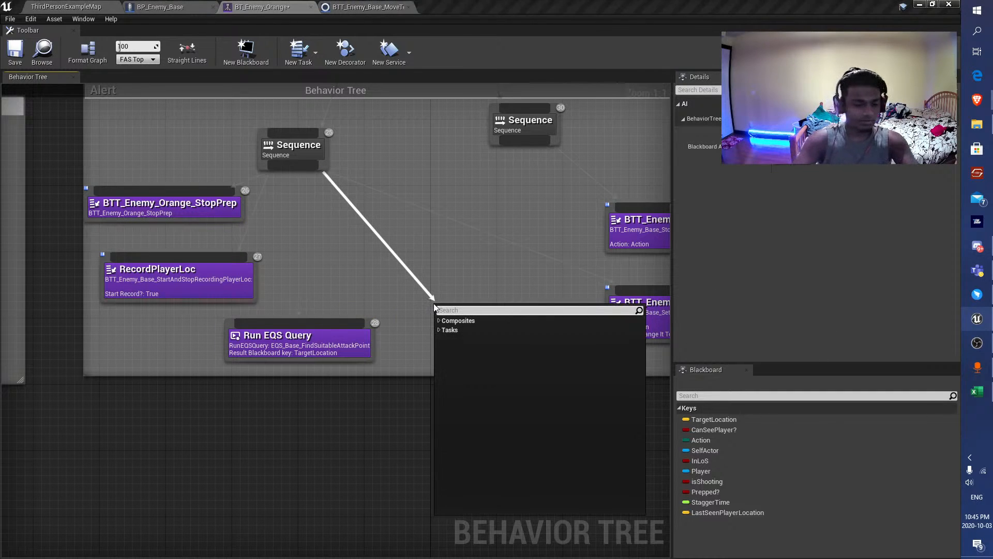
{"action": "type", "text": "move t"}
{"action": "key", "text": "Return"}
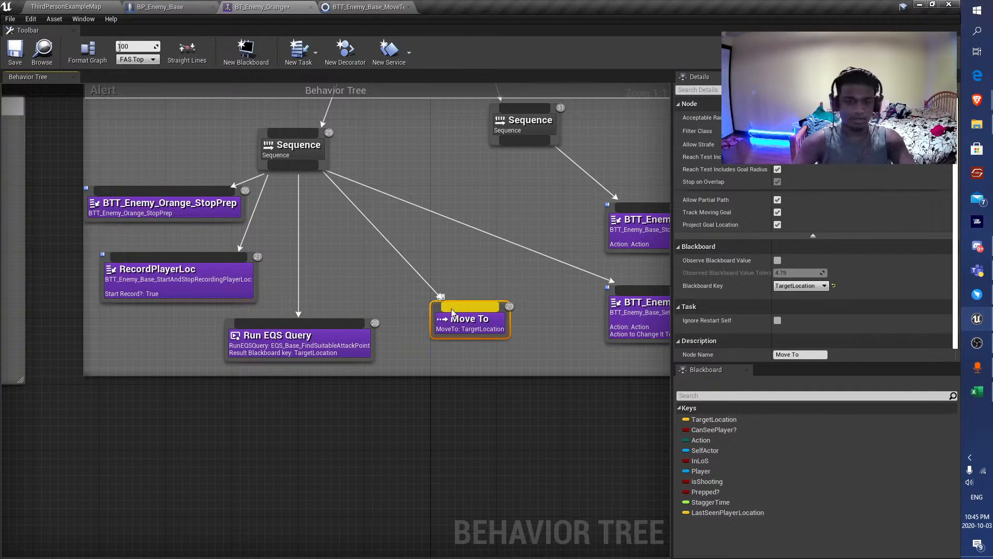
{"action": "left_click_drag", "start_coordinate": [449, 356], "coordinate": [457, 331]}
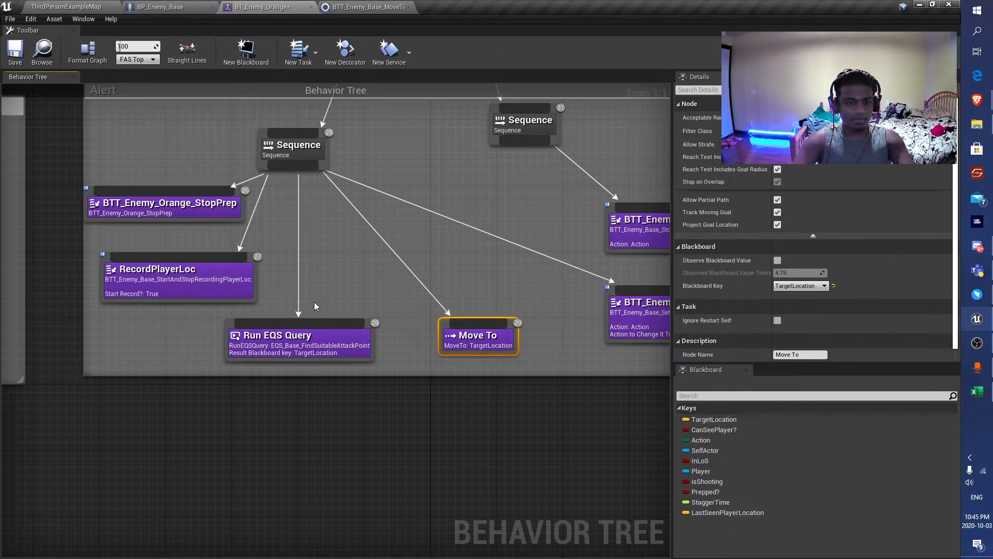
{"action": "left_click_drag", "start_coordinate": [322, 257], "coordinate": [312, 347]}
{"action": "left_click_drag", "start_coordinate": [343, 494], "coordinate": [343, 494]}
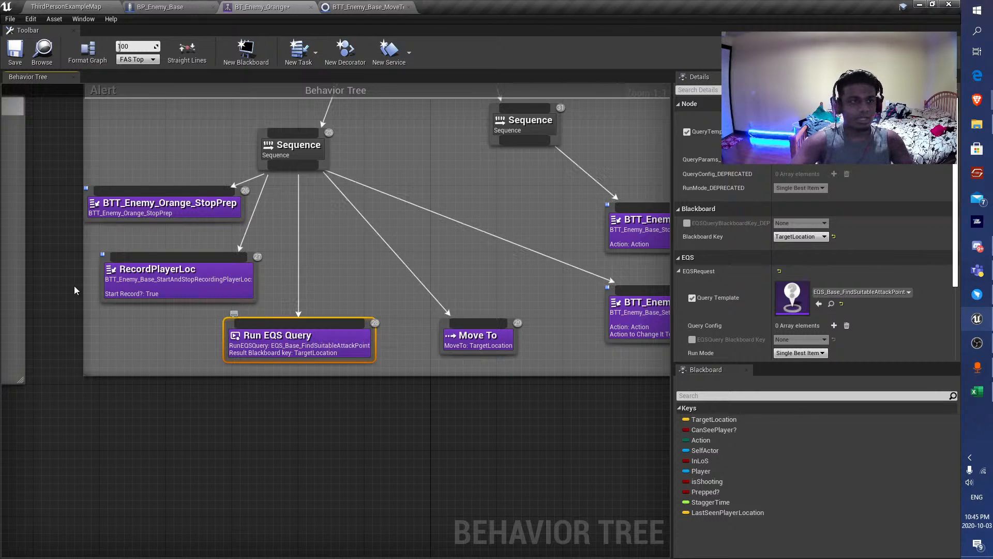
Playtest the level, moving away from the enemies to check how they spread out while searching, then stop playing.
{"action": "left_click", "coordinate": [76, 7]}
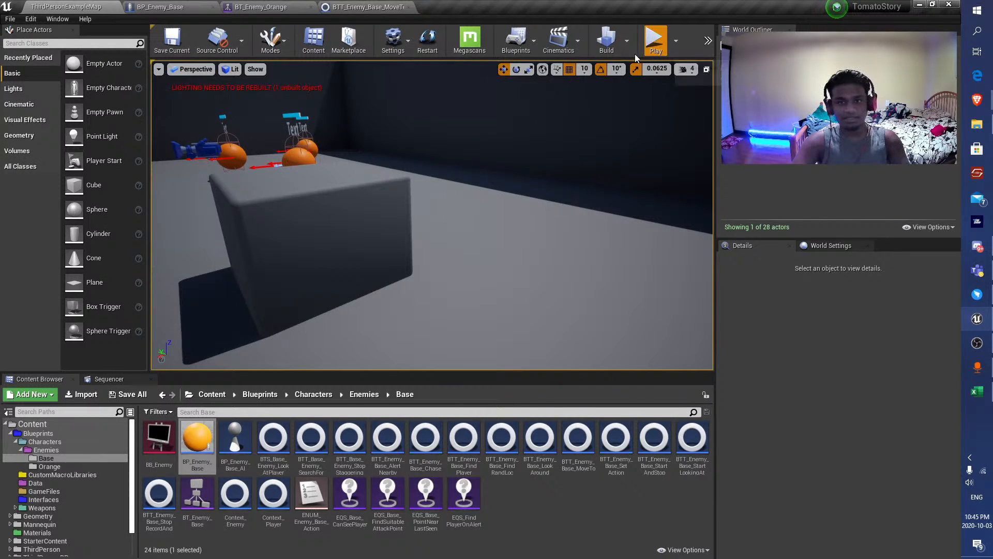
{"action": "left_click", "coordinate": [655, 39]}
{"action": "left_click", "coordinate": [479, 278]}
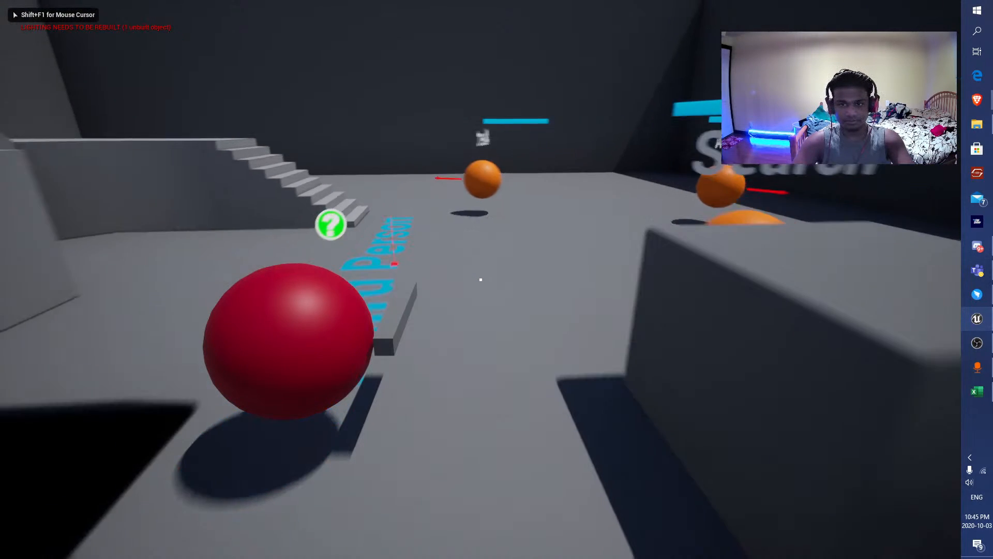
{"action": "key", "text": "s"}
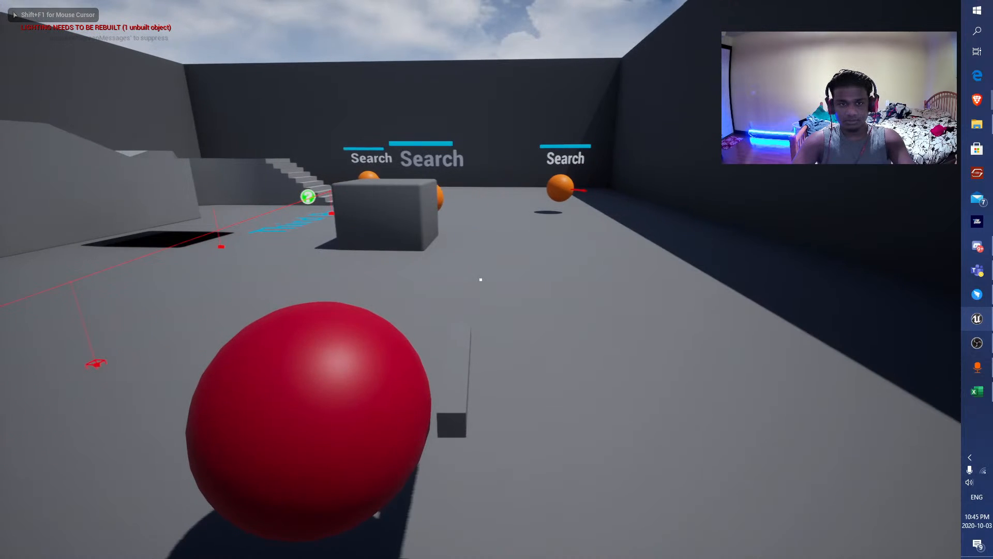
{"action": "key", "text": "a"}
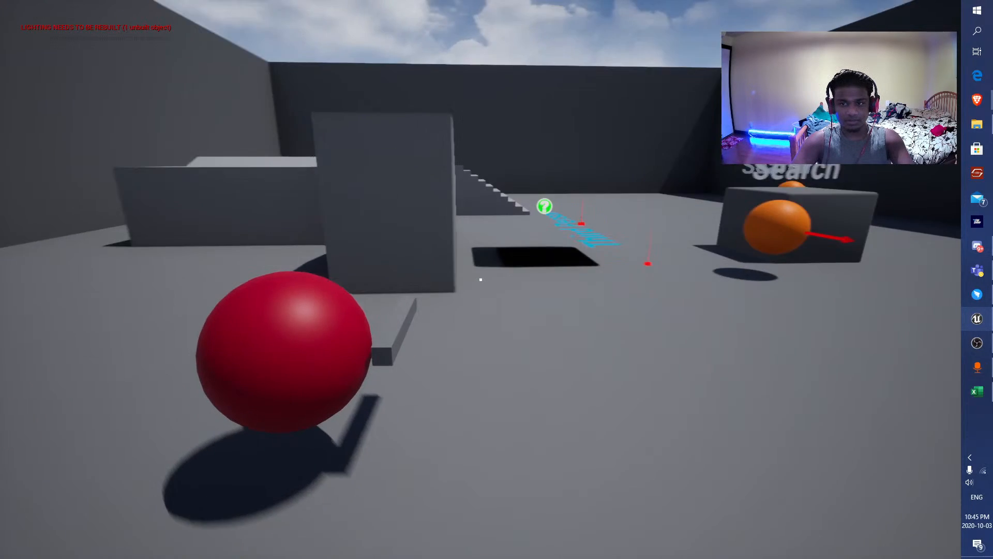
{"action": "key", "text": "a"}
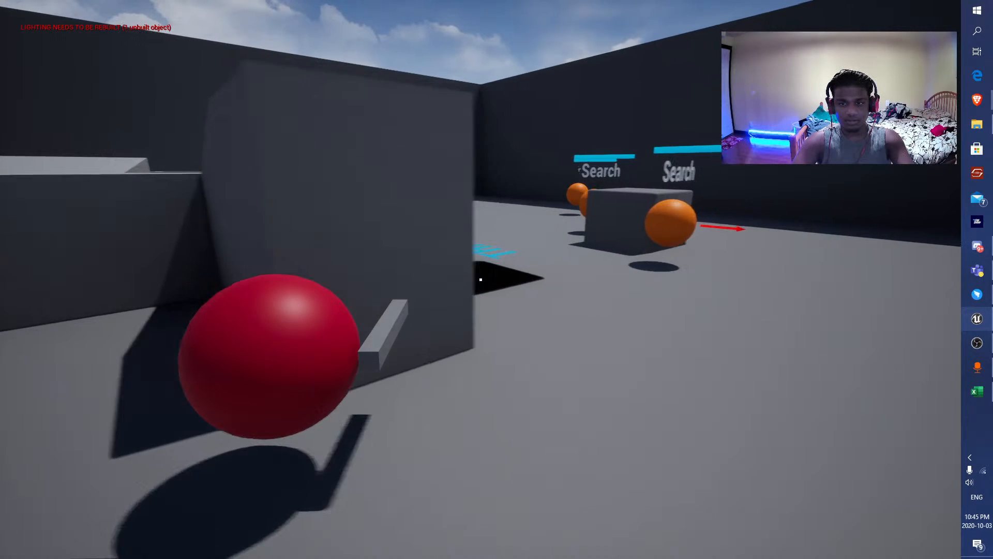
{"action": "key", "text": "Escape"}
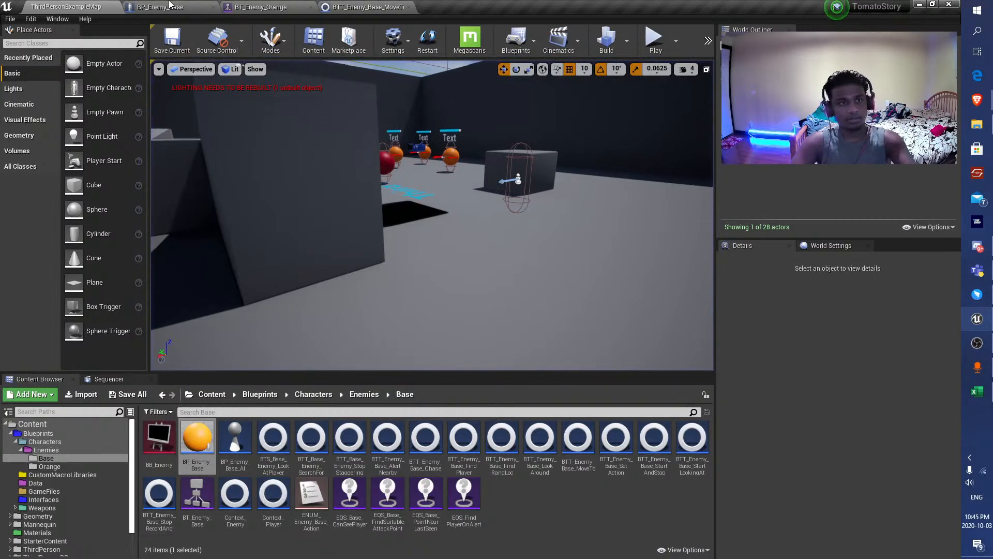
Move the two Finish Execute nodes closer to the Move To Location or Actor node in BTT_Enemy_Base_MoveTo.
{"action": "left_click", "coordinate": [257, 6]}
{"action": "left_click", "coordinate": [369, 6]}
{"action": "right_click_drag", "start_coordinate": [556, 211], "coordinate": [469, 210]}
{"action": "scroll", "coordinate": [649, 274], "scroll_direction": "up", "scroll_amount": 2}
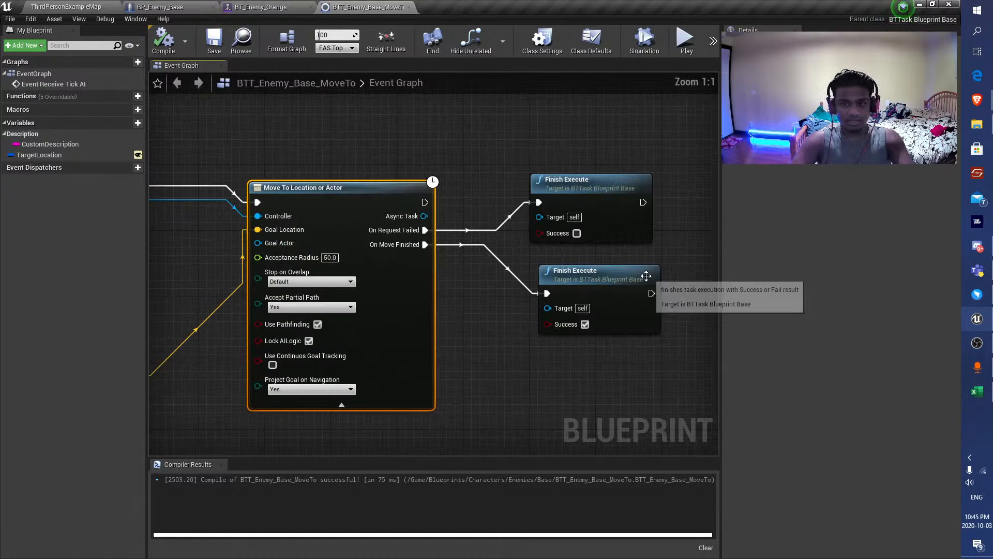
{"action": "scroll", "coordinate": [533, 318], "scroll_direction": "down", "scroll_amount": 1}
{"action": "left_click_drag", "start_coordinate": [583, 307], "coordinate": [554, 328]}
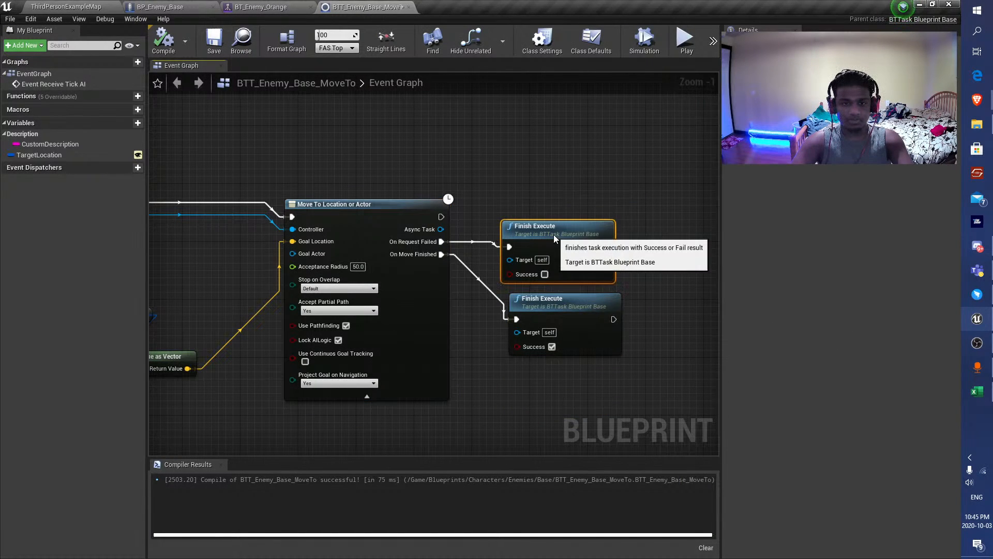
Line up the two Finish Execute nodes beside the On Request Failed and On Move Finished outputs of Move To Location or Actor.
{"action": "left_click_drag", "start_coordinate": [554, 234], "coordinate": [532, 249]}
{"action": "scroll", "coordinate": [437, 235], "scroll_direction": "down", "scroll_amount": 1}
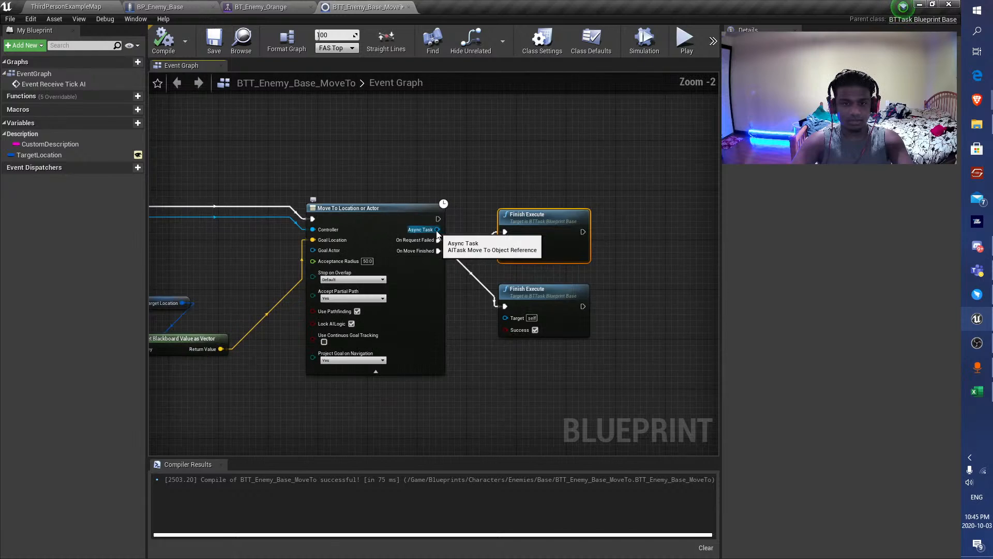
{"action": "right_click_drag", "start_coordinate": [466, 272], "coordinate": [458, 233]}
{"action": "left_click_drag", "start_coordinate": [523, 262], "coordinate": [534, 270]}
{"action": "right_click_drag", "start_coordinate": [445, 267], "coordinate": [533, 265]}
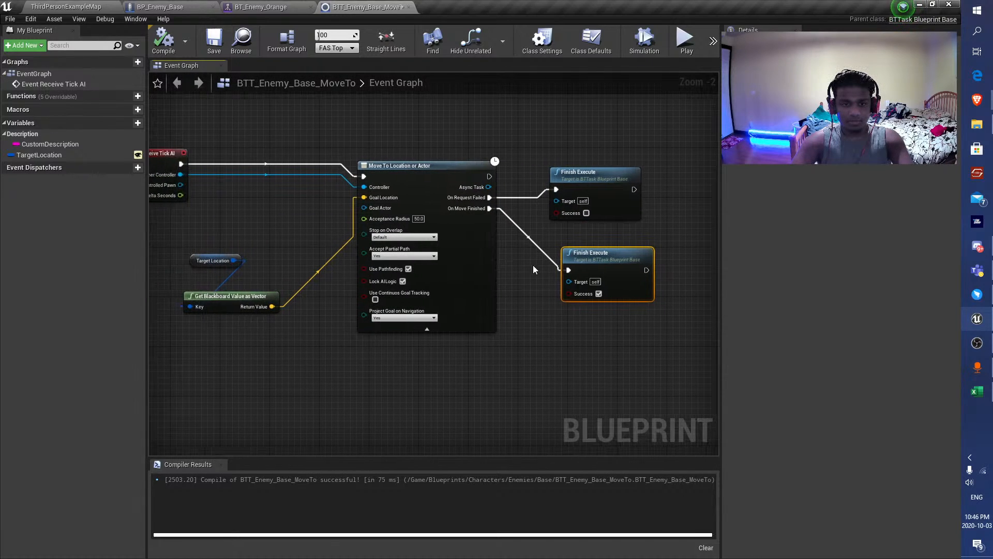
In BT_Enemy_Orange's Search For Player group, spread out the StartLookingAtPlayer, LookAround and MoveTo tasks, keeping MoveTo before LookAround.
{"action": "left_click", "coordinate": [261, 7]}
{"action": "scroll", "coordinate": [387, 283], "scroll_direction": "down", "scroll_amount": 2}
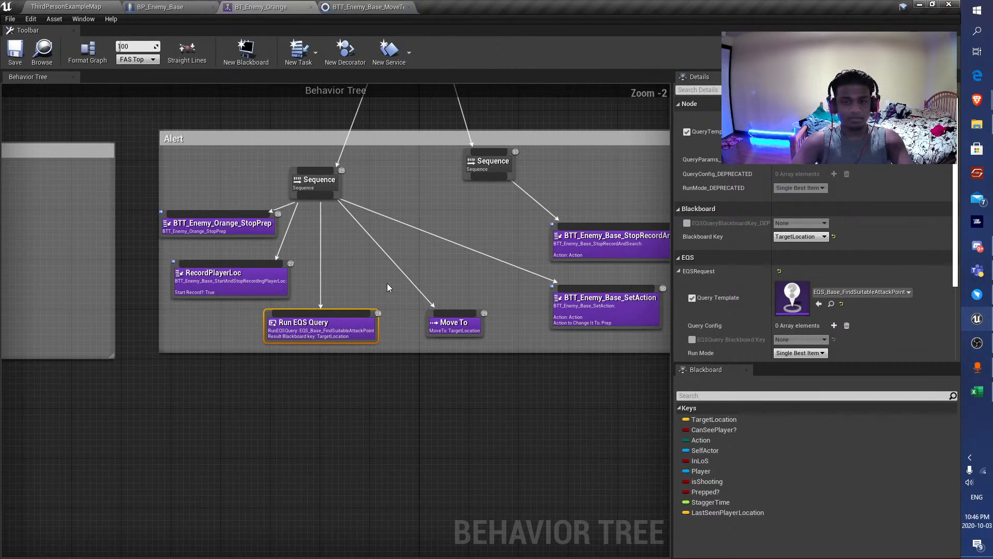
{"action": "right_click_drag", "start_coordinate": [387, 283], "coordinate": [228, 361]}
{"action": "scroll", "coordinate": [228, 361], "scroll_direction": "down", "scroll_amount": 3}
{"action": "scroll", "coordinate": [239, 375], "scroll_direction": "up", "scroll_amount": 4}
{"action": "right_click_drag", "start_coordinate": [542, 334], "coordinate": [281, 350]}
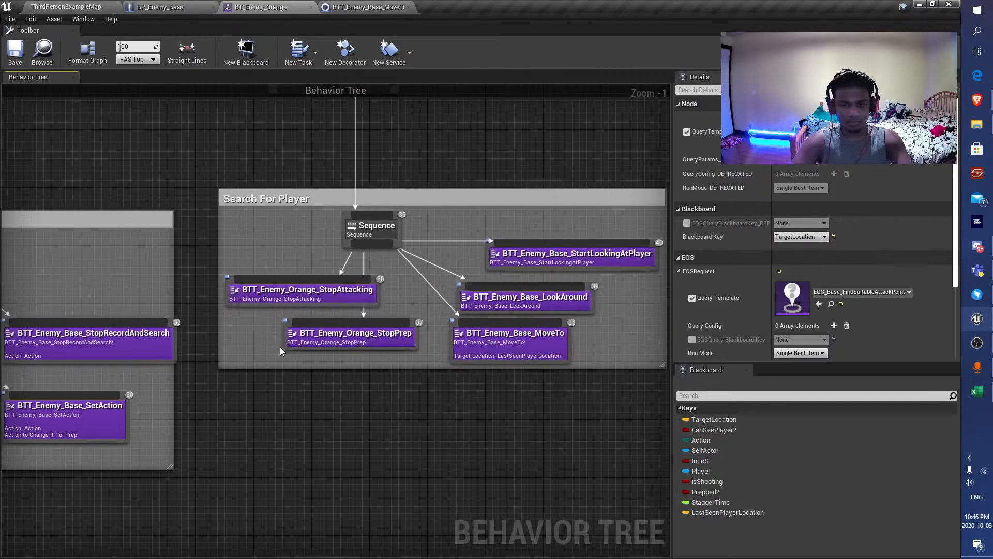
{"action": "scroll", "coordinate": [282, 350], "scroll_direction": "up", "scroll_amount": 1}
{"action": "right_click_drag", "start_coordinate": [585, 363], "coordinate": [370, 360]}
{"action": "left_click_drag", "start_coordinate": [331, 292], "coordinate": [435, 299]}
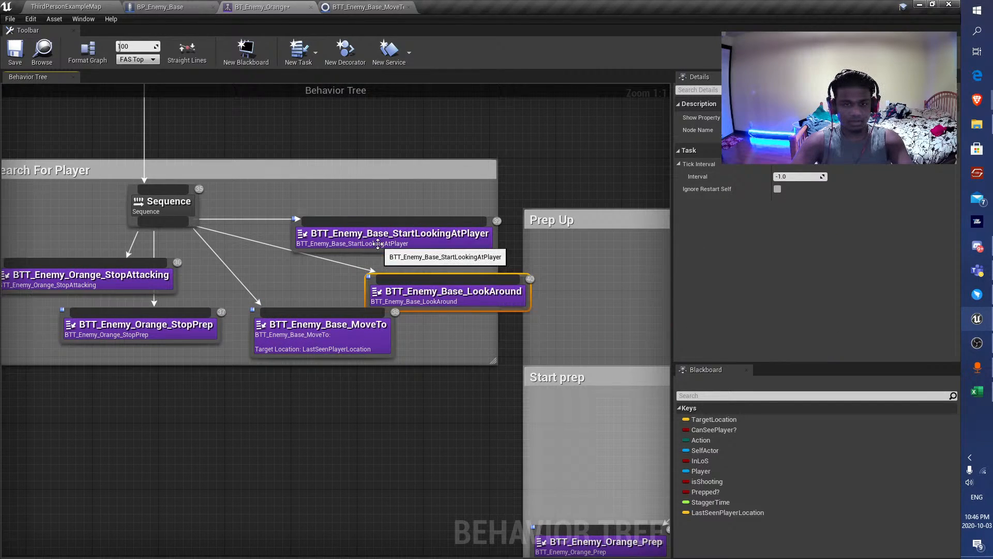
{"action": "left_click_drag", "start_coordinate": [307, 240], "coordinate": [414, 215]}
{"action": "left_click_drag", "start_coordinate": [414, 305], "coordinate": [373, 279]}
{"action": "left_click_drag", "start_coordinate": [350, 328], "coordinate": [294, 336]}
{"action": "left_click_drag", "start_coordinate": [362, 271], "coordinate": [378, 329]}
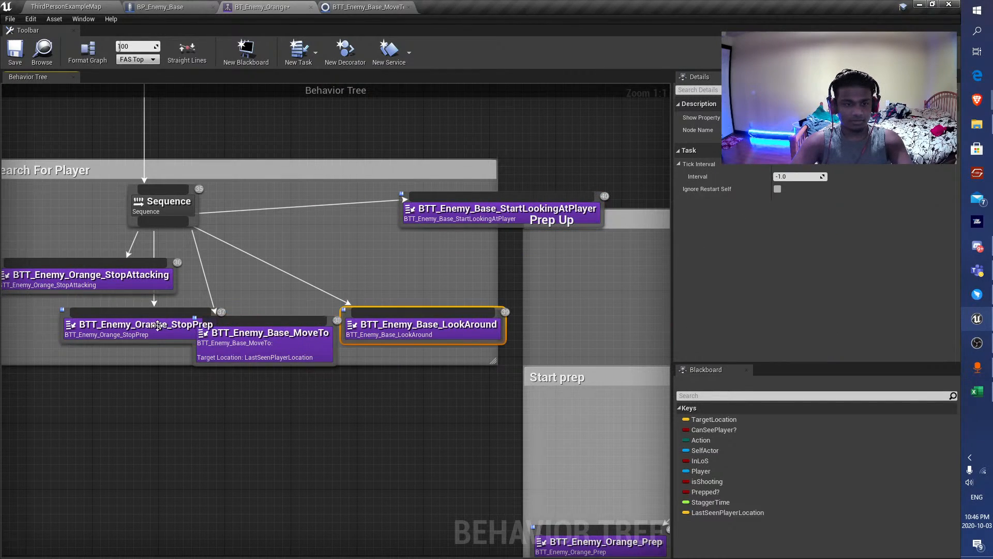
Space out the StopAttacking, StopPrep and remaining Search For Player tasks beneath the Sequence in execution order, and save the behavior tree.
{"action": "left_click_drag", "start_coordinate": [153, 321], "coordinate": [79, 354]}
{"action": "left_click_drag", "start_coordinate": [245, 354], "coordinate": [229, 362]}
{"action": "right_click_drag", "start_coordinate": [92, 278], "coordinate": [281, 289]}
{"action": "left_click_drag", "start_coordinate": [281, 288], "coordinate": [217, 291]}
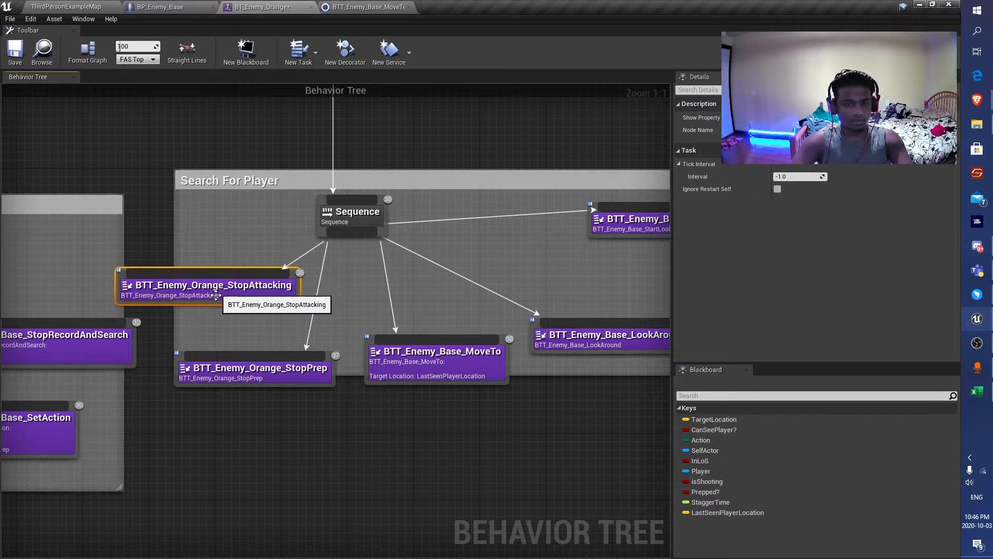
{"action": "right_click_drag", "start_coordinate": [314, 394], "coordinate": [237, 391]}
{"action": "scroll", "coordinate": [237, 391], "scroll_direction": "down", "scroll_amount": 1}
{"action": "left_click_drag", "start_coordinate": [498, 364], "coordinate": [492, 370]}
{"action": "left_click_drag", "start_coordinate": [558, 243], "coordinate": [520, 279]}
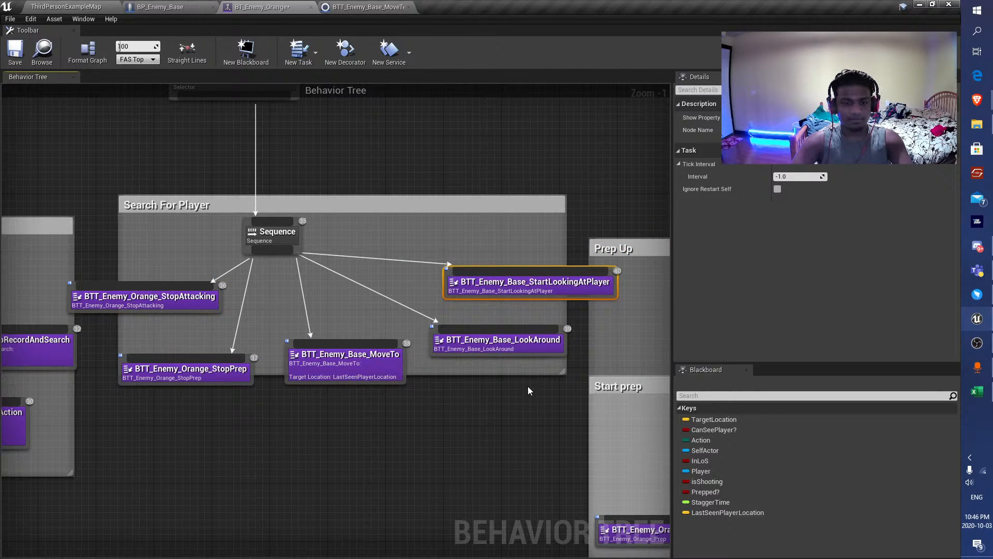
{"action": "left_click", "coordinate": [19, 51]}
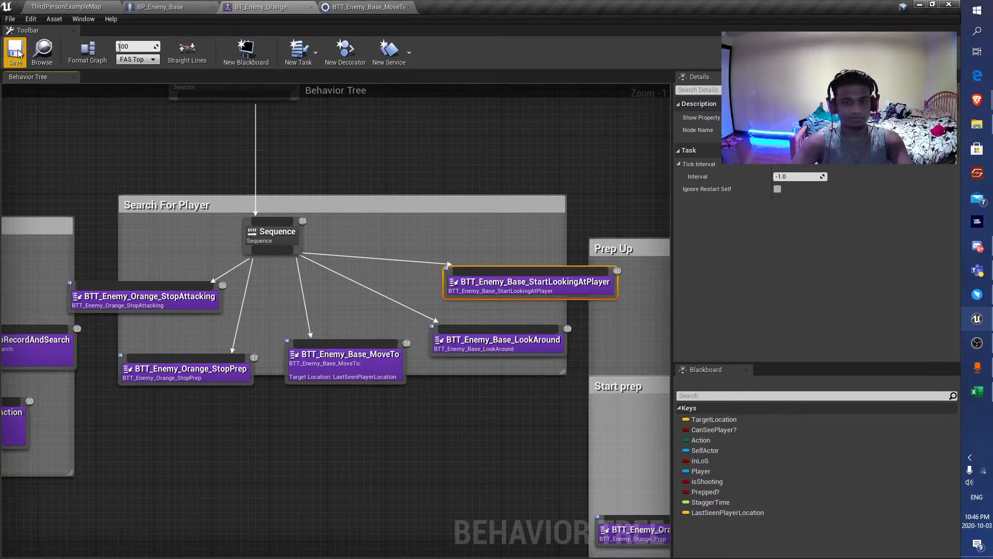
Playtest ThirdPersonExampleMap, moving out of the enemies' sight and around the block to watch their search behavior in full screen.
{"action": "left_click", "coordinate": [83, 6]}
{"action": "left_click", "coordinate": [654, 39]}
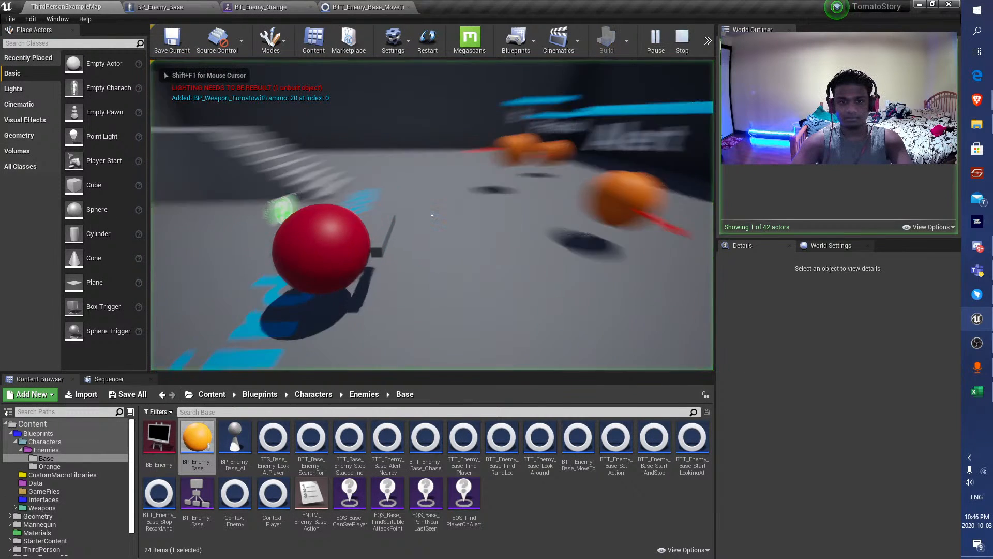
{"action": "key", "text": "s"}
{"action": "key", "text": "a"}
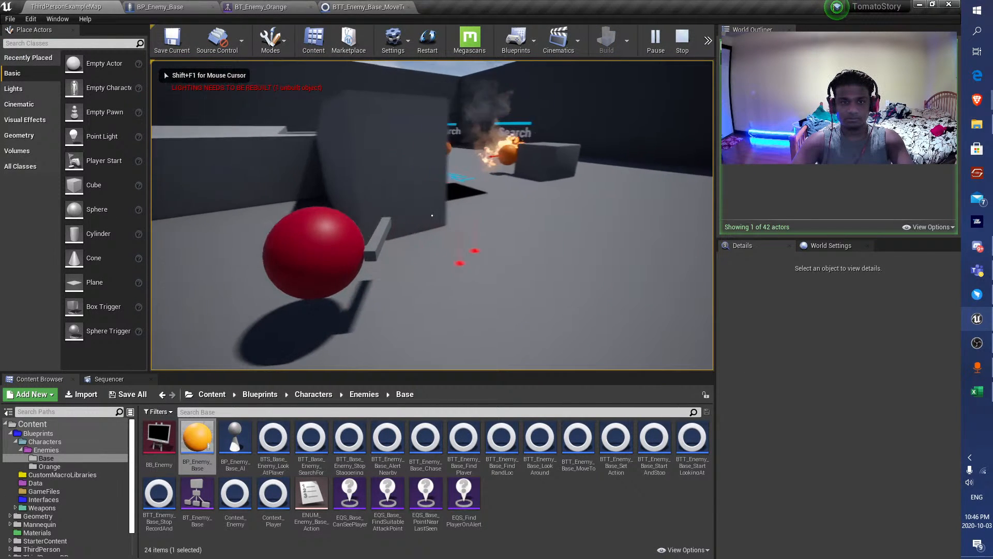
{"action": "key", "text": "F11"}
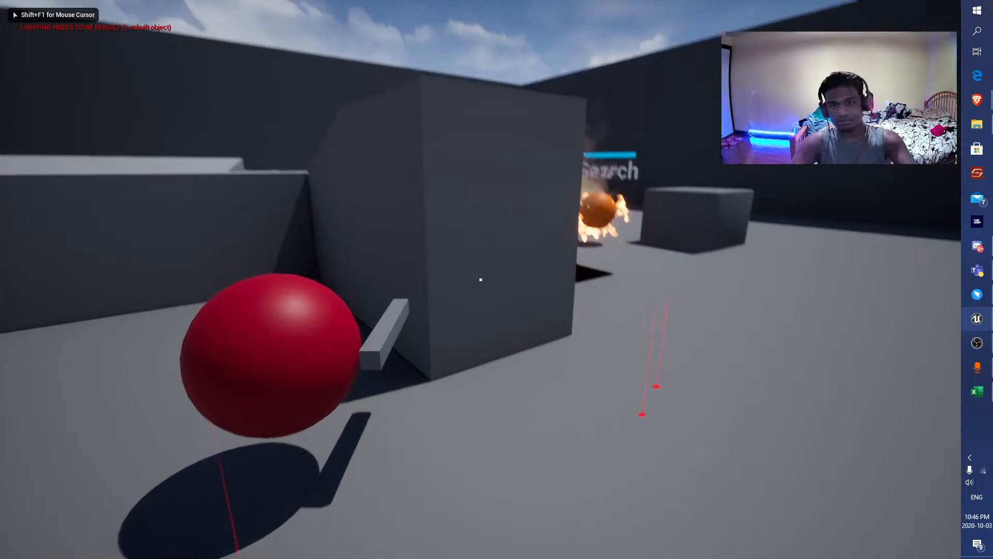
{"action": "key", "text": "d"}
{"action": "key", "text": "d"}
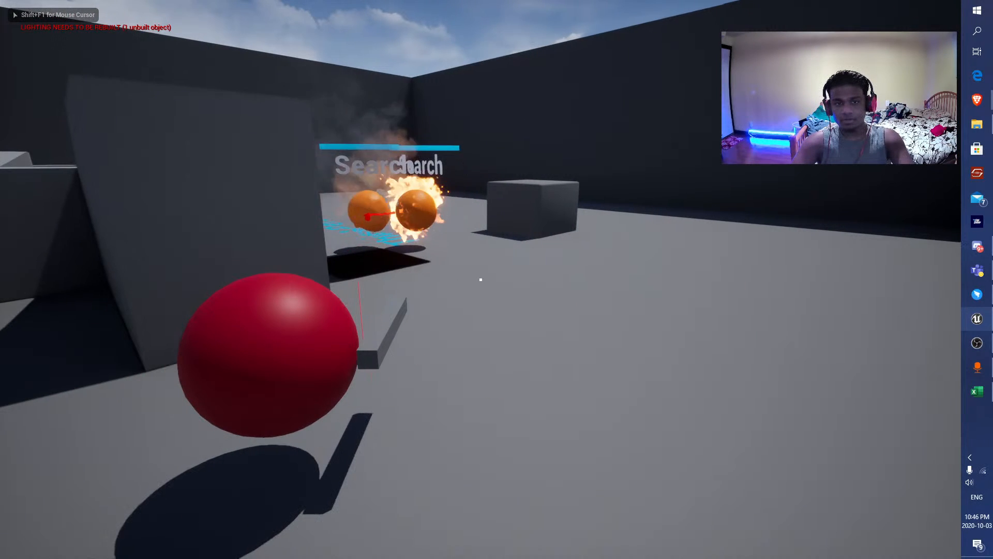
{"action": "key", "text": "d"}
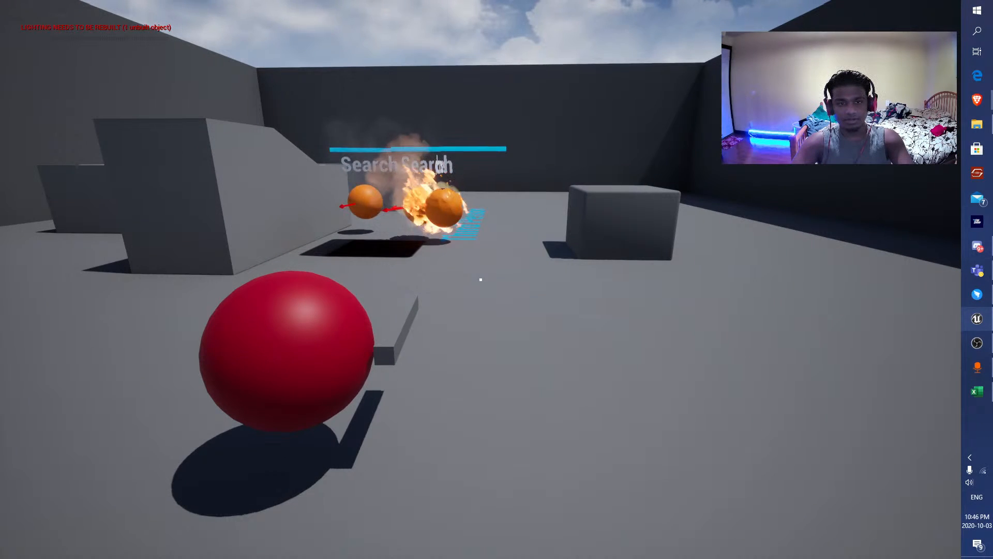
{"action": "key", "text": "w"}
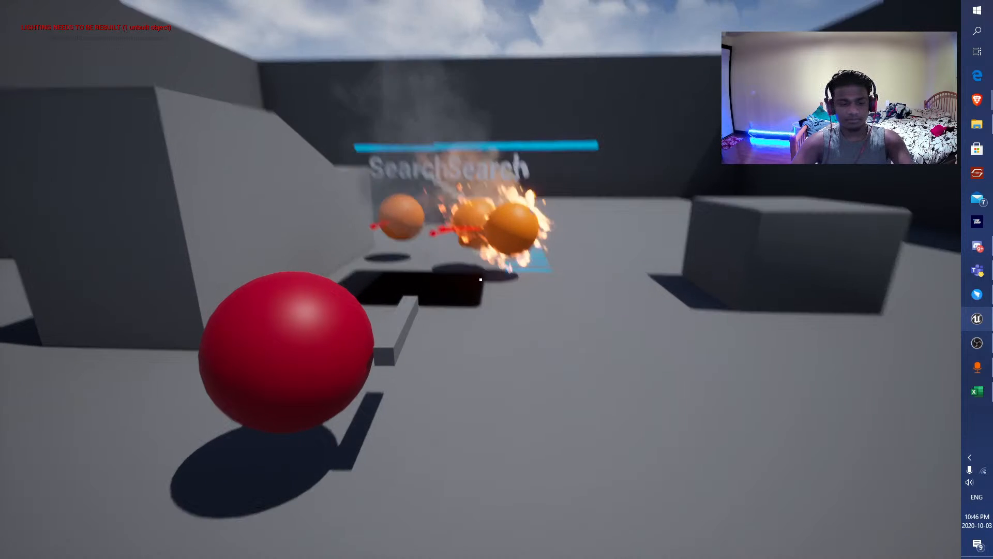
{"action": "key", "text": "F11"}
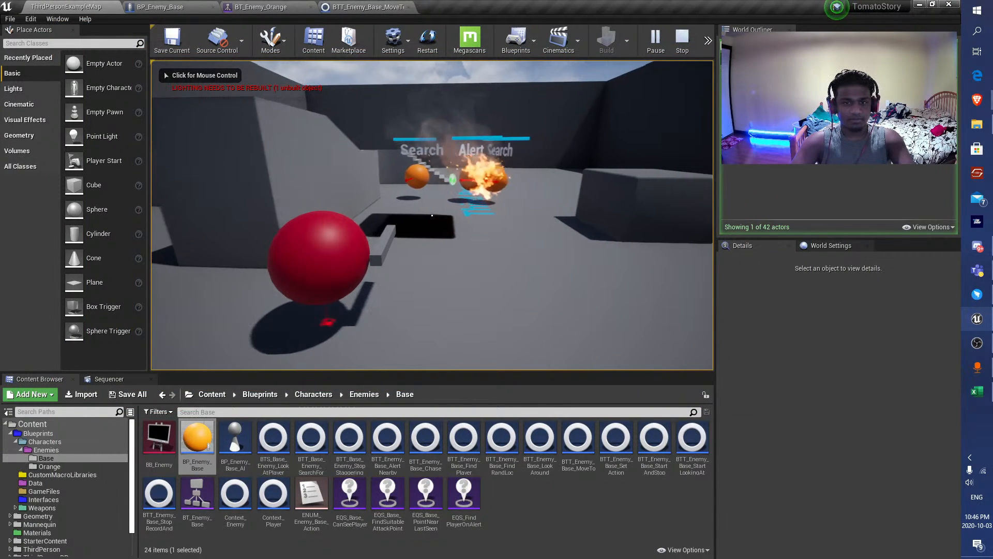
Shoot at and approach the searching enemies to check how they react, then stop the playtest.
{"action": "key", "text": "d"}
{"action": "left_click", "coordinate": [432, 215]}
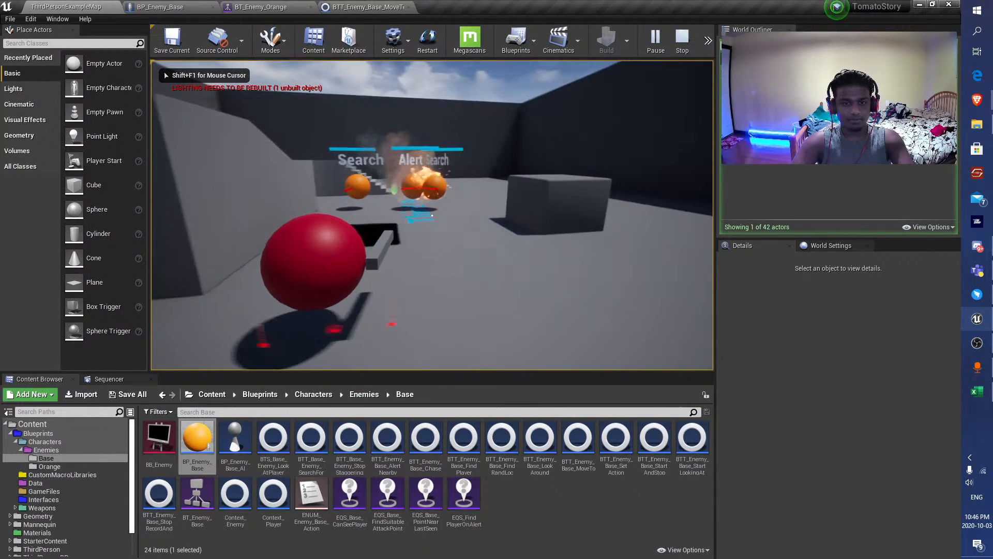
{"action": "key", "text": "a"}
{"action": "key", "text": "w"}
{"action": "key", "text": "w"}
{"action": "left_click", "coordinate": [432, 215]}
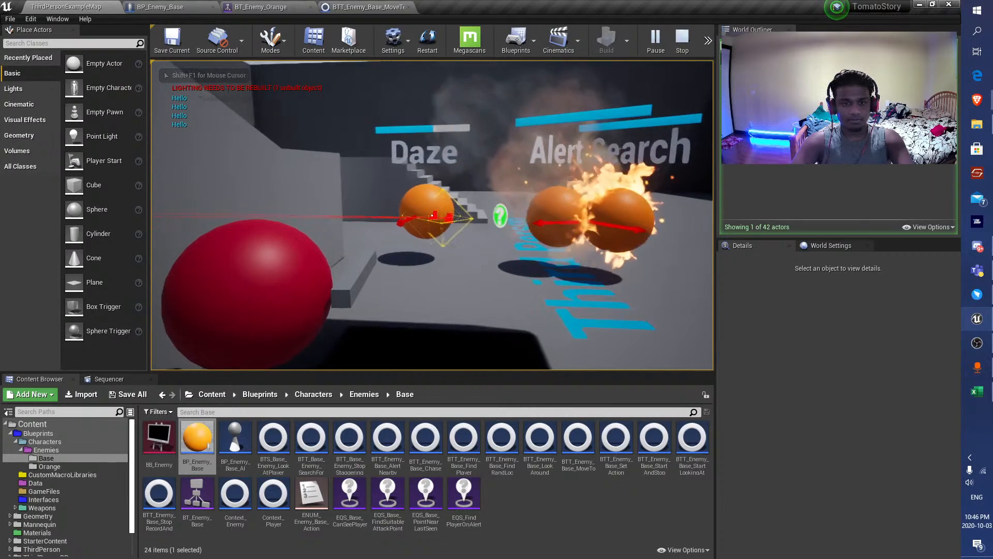
{"action": "key", "text": "w"}
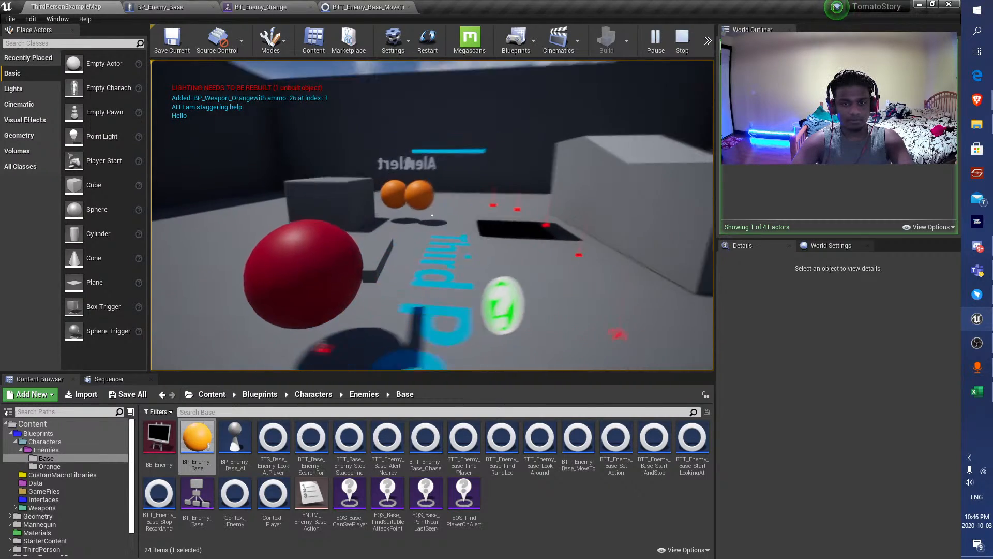
{"action": "key", "text": "a"}
{"action": "key", "text": "Escape"}
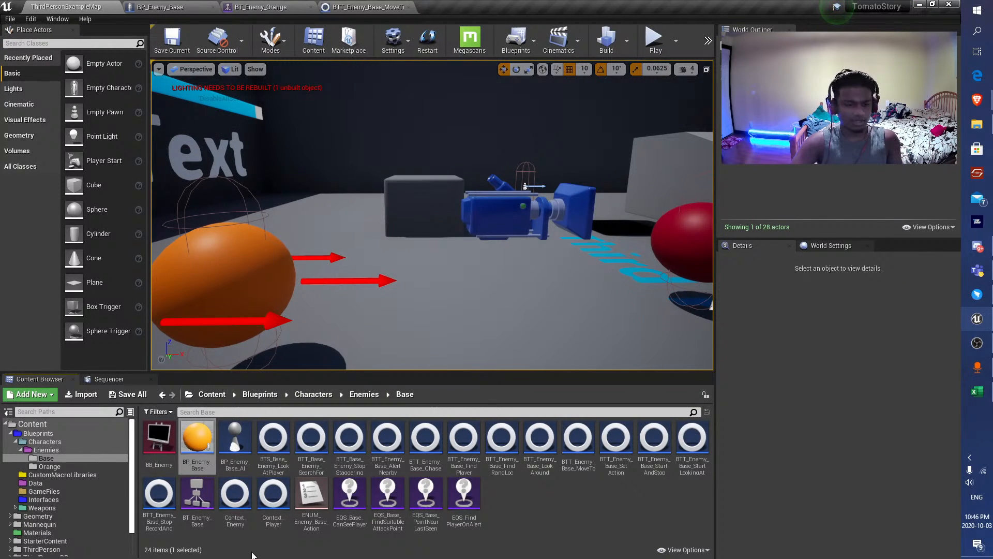
Open the EQS_Base_FindSuitableAttackPoint environment query and examine the tests under its SimpleGrid generator.
{"action": "left_click", "coordinate": [286, 548]}
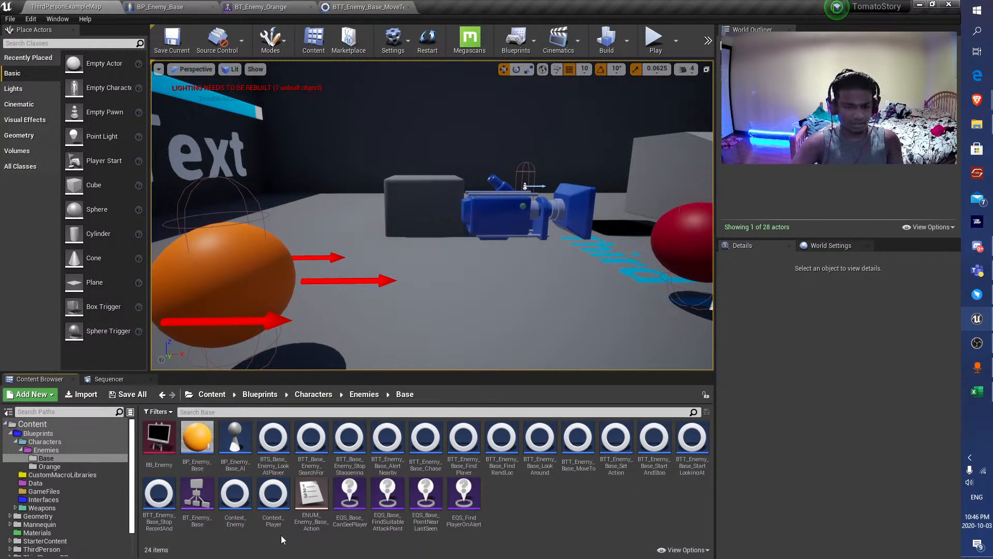
{"action": "double_click", "coordinate": [385, 532]}
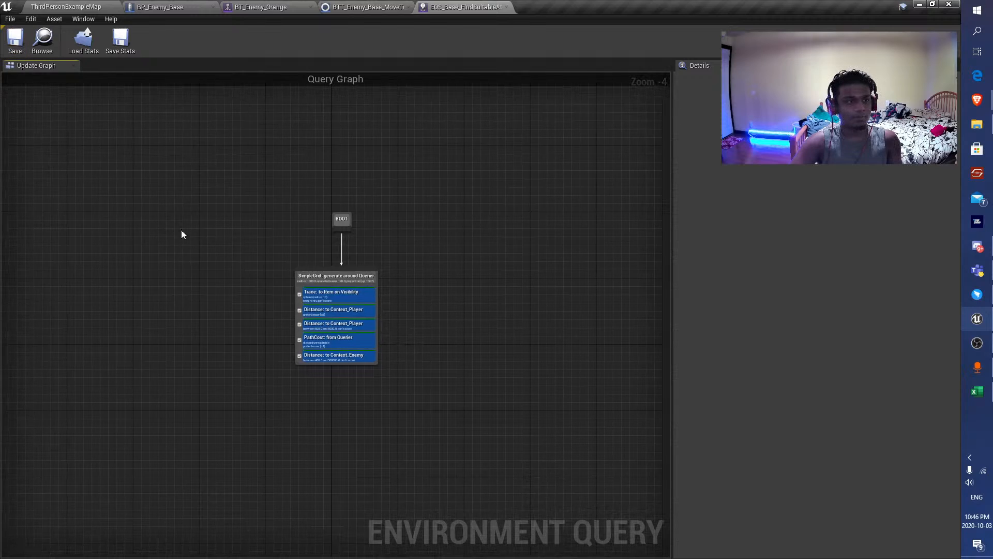
{"action": "scroll", "coordinate": [209, 291], "scroll_direction": "up", "scroll_amount": 4}
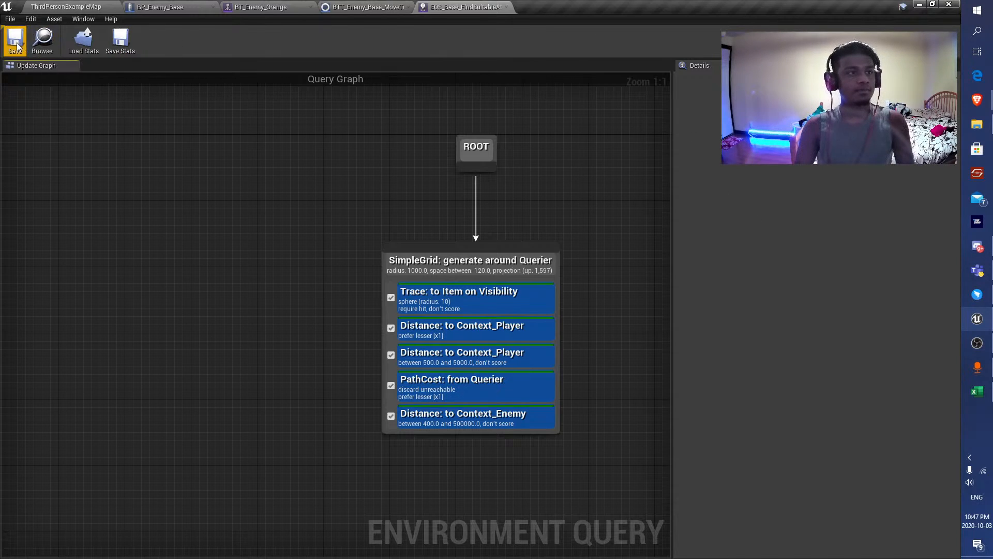
{"action": "left_click", "coordinate": [66, 7]}
{"action": "left_click", "coordinate": [194, 7]}
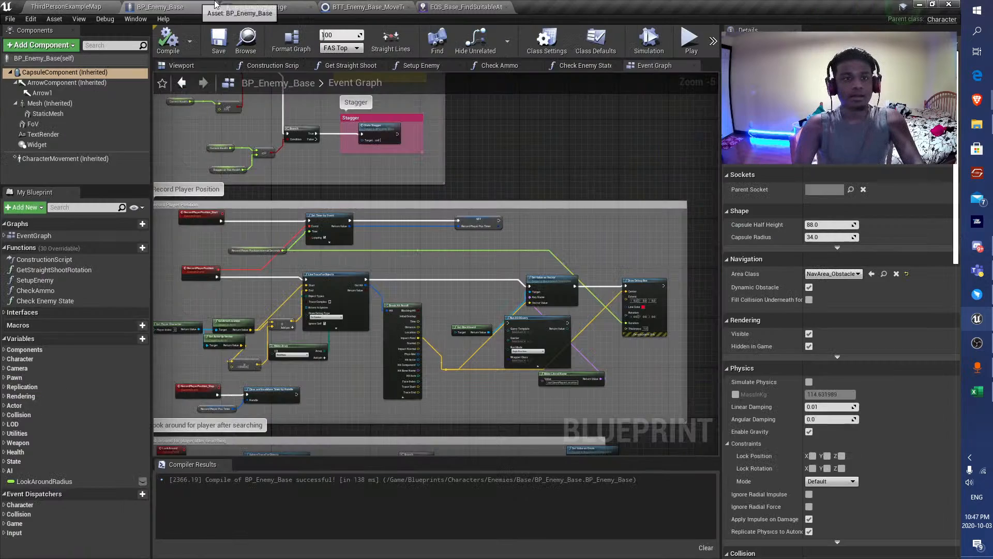
{"action": "left_click", "coordinate": [277, 7]}
{"action": "left_click", "coordinate": [368, 6]}
{"action": "left_click", "coordinate": [463, 6]}
{"action": "scroll", "coordinate": [372, 258], "scroll_direction": "down", "scroll_amount": 2}
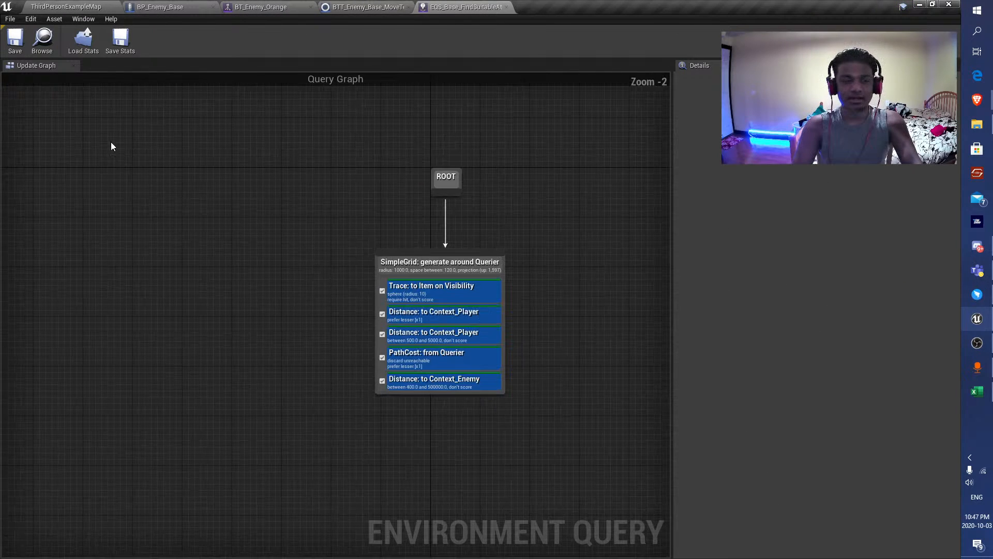
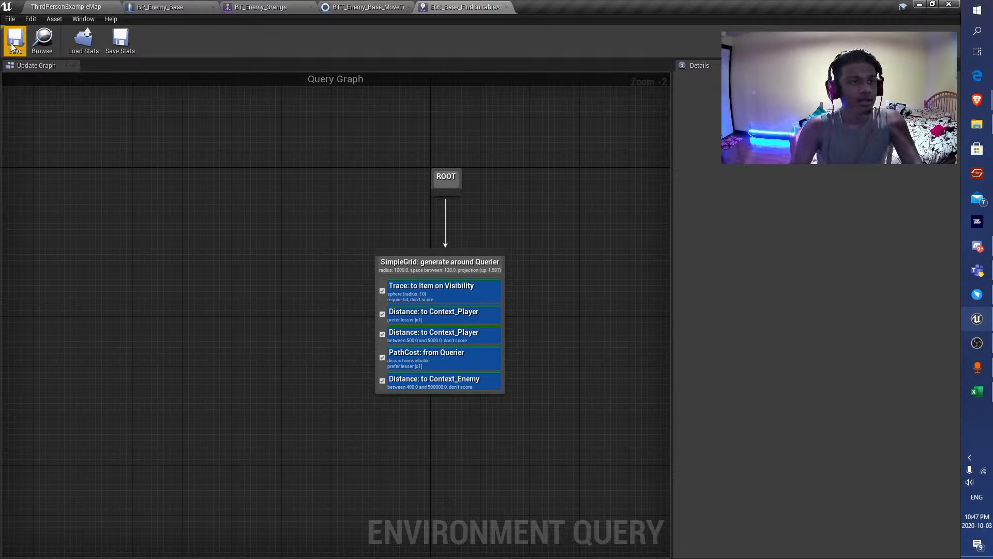
Examine the Pathfinding settings of the PathCost: from Querier test in the environment query.
{"action": "left_click", "coordinate": [66, 7]}
{"action": "left_click", "coordinate": [463, 7]}
{"action": "scroll", "coordinate": [317, 295], "scroll_direction": "up", "scroll_amount": 3}
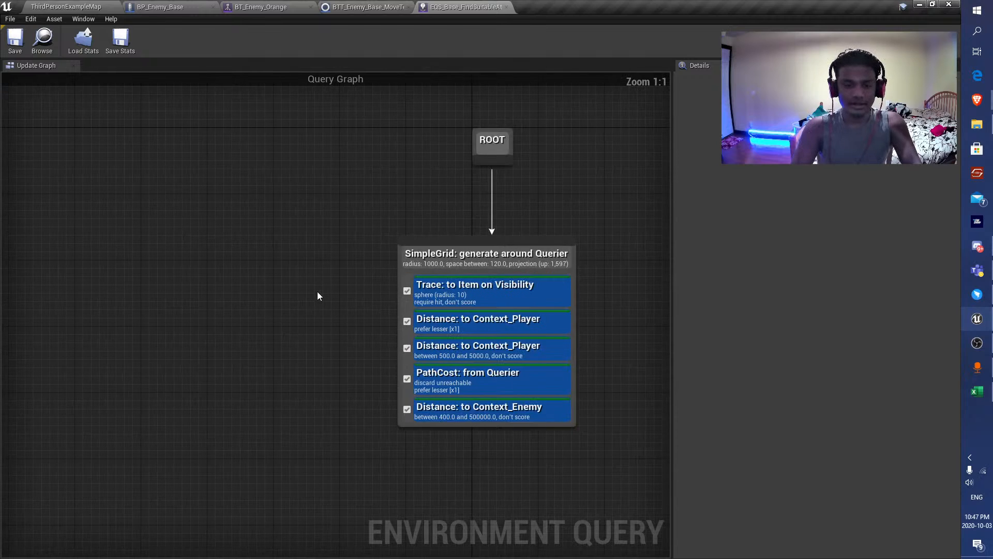
{"action": "left_click", "coordinate": [403, 307]}
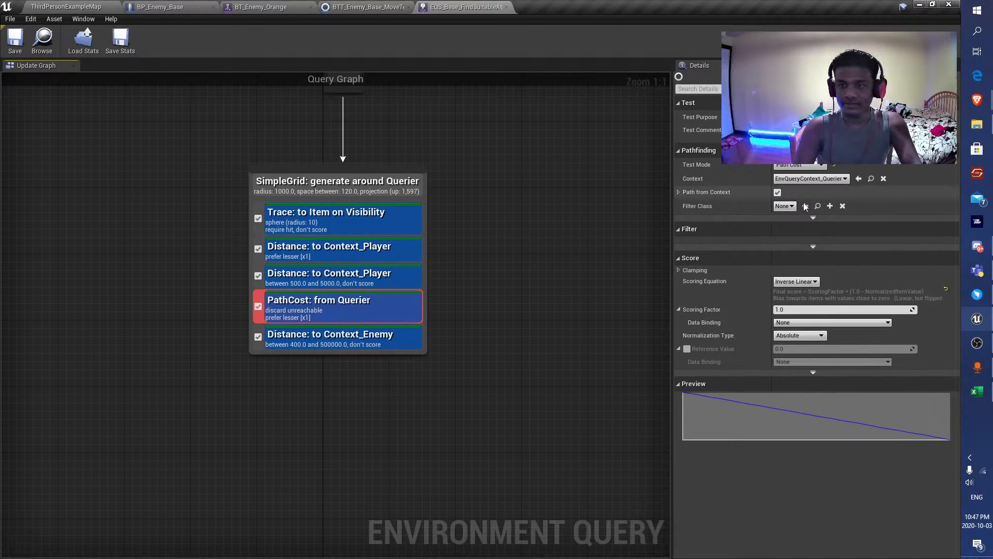
{"action": "left_click", "coordinate": [814, 218]}
Undock EQS_Base_FindSuitableAttackPoint into a floating window with its SimpleGrid tests in view.
{"action": "left_click_drag", "start_coordinate": [497, 6], "coordinate": [664, 132]}
{"action": "scroll", "coordinate": [704, 293], "scroll_direction": "down", "scroll_amount": 4}
{"action": "right_click_drag", "start_coordinate": [697, 287], "coordinate": [571, 213]}
{"action": "scroll", "coordinate": [595, 297], "scroll_direction": "up", "scroll_amount": 3}
{"action": "right_click_drag", "start_coordinate": [598, 303], "coordinate": [584, 357]}
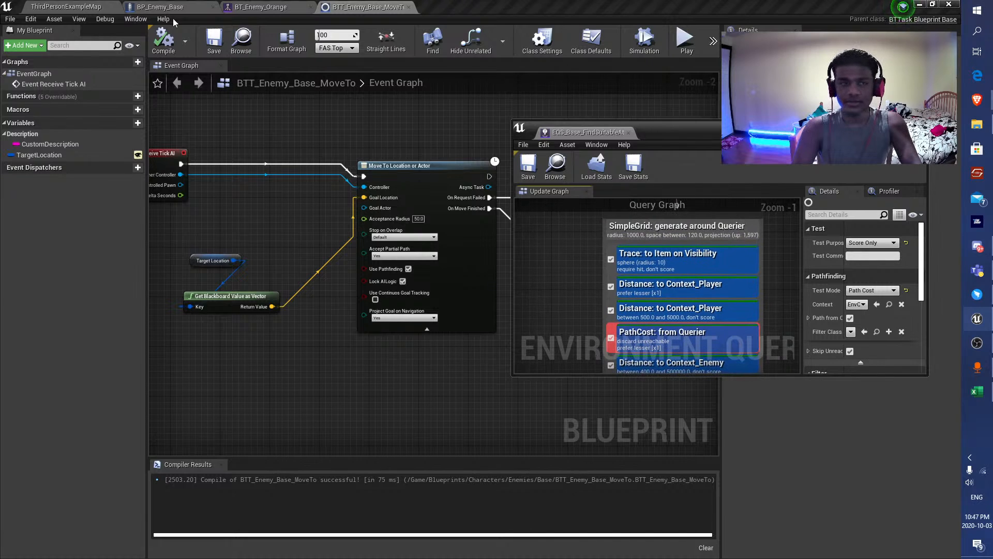
Set the query template of the EQSTestPawn in ThirdPersonExampleMap to EQS_Base_FindSuitableAttackPoint.
{"action": "left_click", "coordinate": [77, 7]}
{"action": "right_click_drag", "start_coordinate": [363, 185], "coordinate": [396, 187]}
{"action": "left_click", "coordinate": [406, 187]}
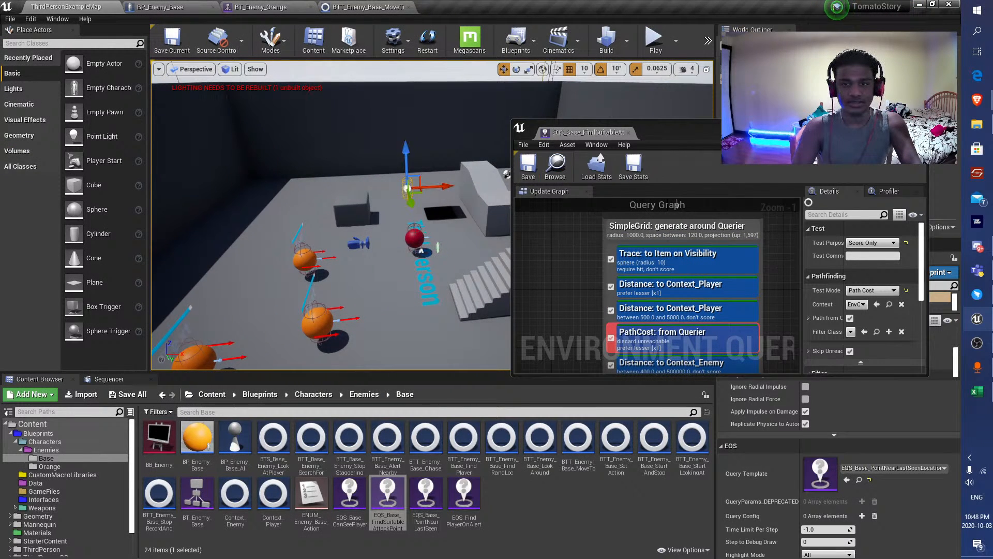
{"action": "mouse_move", "coordinate": [673, 132]}
{"action": "left_mouse_down"}
{"action": "mouse_move", "coordinate": [595, 124]}
{"action": "mouse_move", "coordinate": [748, 146]}
{"action": "left_mouse_up"}
{"action": "left_click", "coordinate": [884, 466]}
{"action": "left_click", "coordinate": [904, 342]}
Inspect the query's scored points around the test pawn and save all modified assets.
{"action": "right_click_drag", "start_coordinate": [440, 196], "coordinate": [316, 255]}
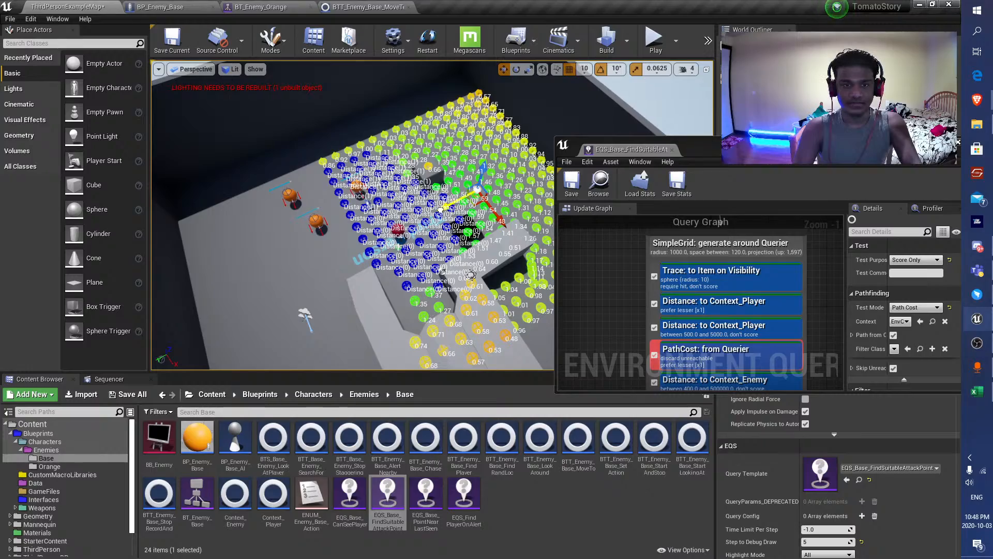
{"action": "left_click_drag", "start_coordinate": [349, 245], "coordinate": [345, 246]}
{"action": "right_click_drag", "start_coordinate": [346, 245], "coordinate": [471, 270]}
{"action": "left_click", "coordinate": [127, 394]}
{"action": "left_click", "coordinate": [572, 376]}
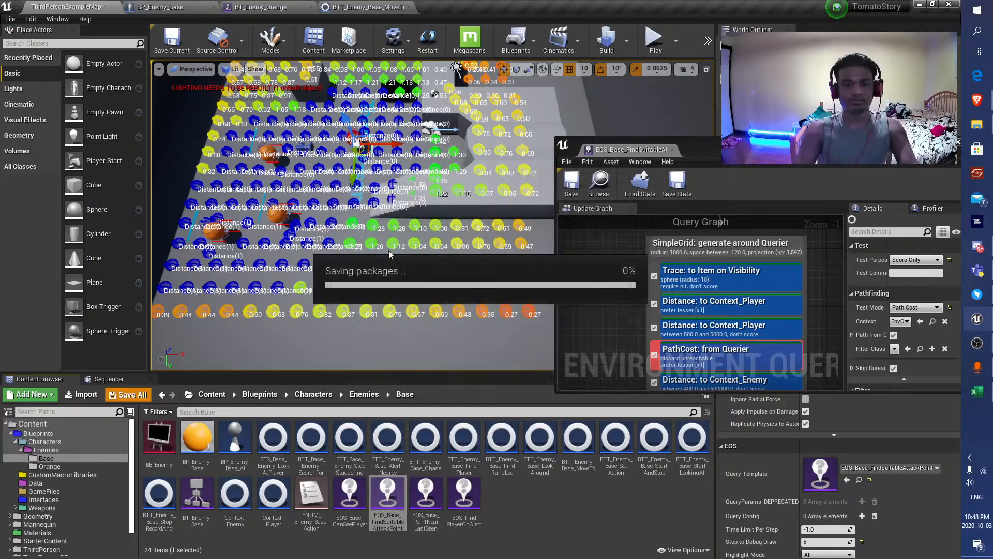
Examine the scores of the query grid across the level from several viewpoints.
{"action": "right_click_drag", "start_coordinate": [406, 172], "coordinate": [367, 140]}
{"action": "key", "text": "w"}
{"action": "key", "text": "s"}
{"action": "key", "text": "d"}
{"action": "key", "text": "s"}
{"action": "key", "text": "a"}
Switch to the Brave browser and read the gamedev.net thread on forcing AI to keep distance between each other in UE4.
{"action": "mouse_move", "coordinate": [977, 104]}
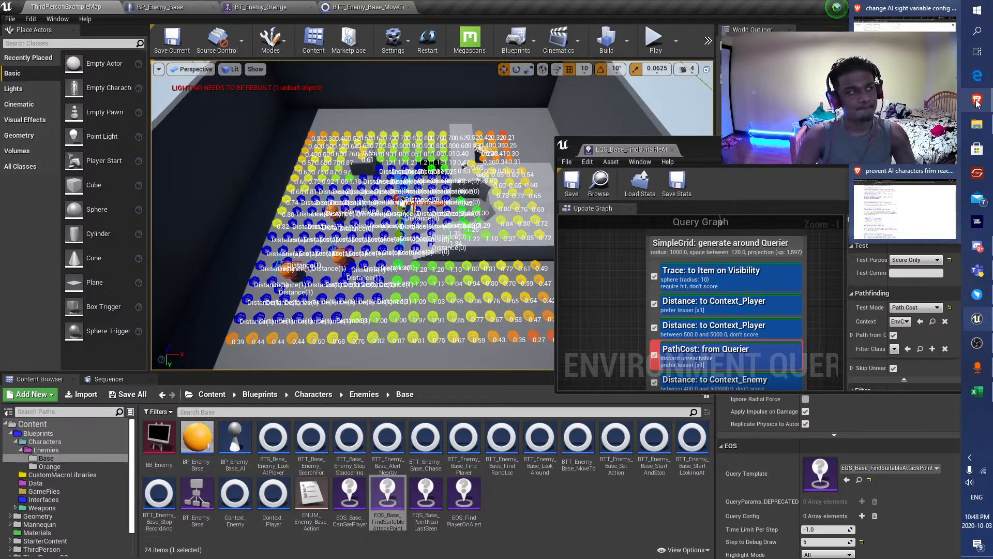
{"action": "left_click", "coordinate": [905, 204]}
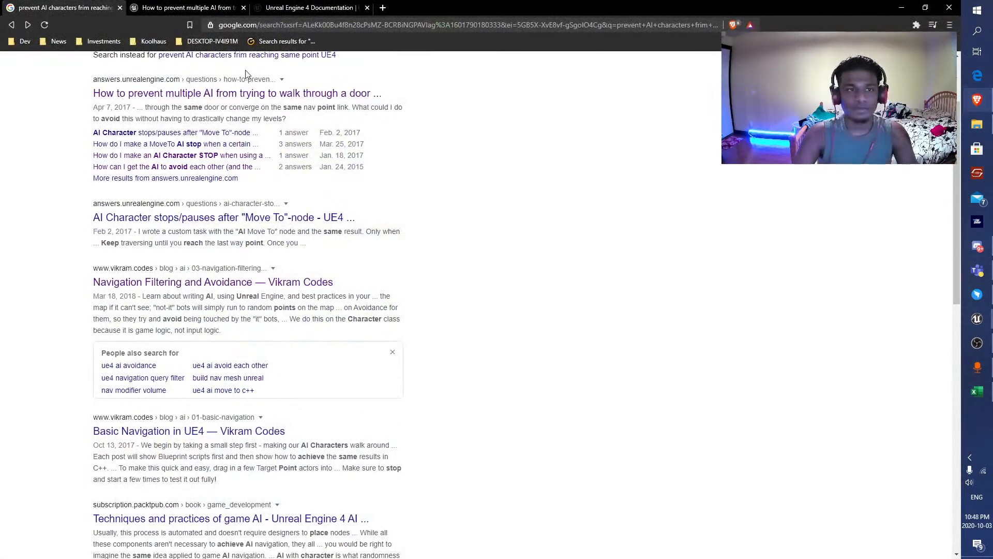
{"action": "scroll", "coordinate": [532, 242], "scroll_direction": "down", "scroll_amount": 3}
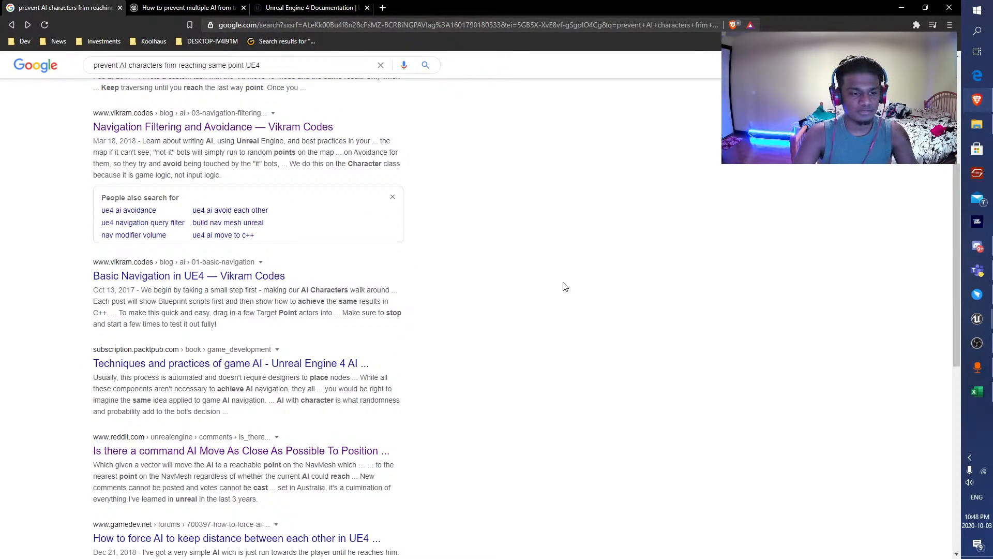
{"action": "scroll", "coordinate": [563, 289], "scroll_direction": "down", "scroll_amount": 4}
{"action": "left_click", "coordinate": [316, 329]}
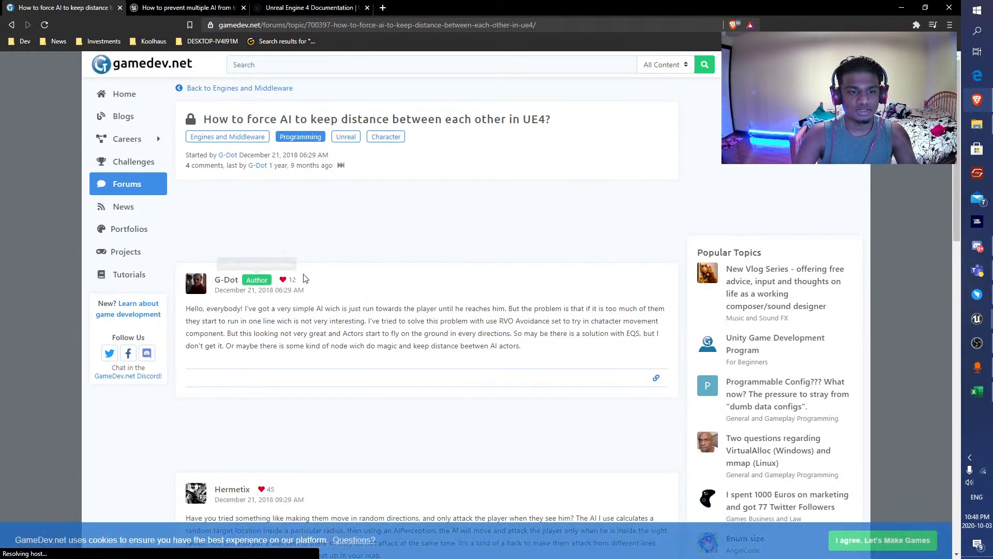
{"action": "scroll", "coordinate": [424, 286], "scroll_direction": "down", "scroll_amount": 5}
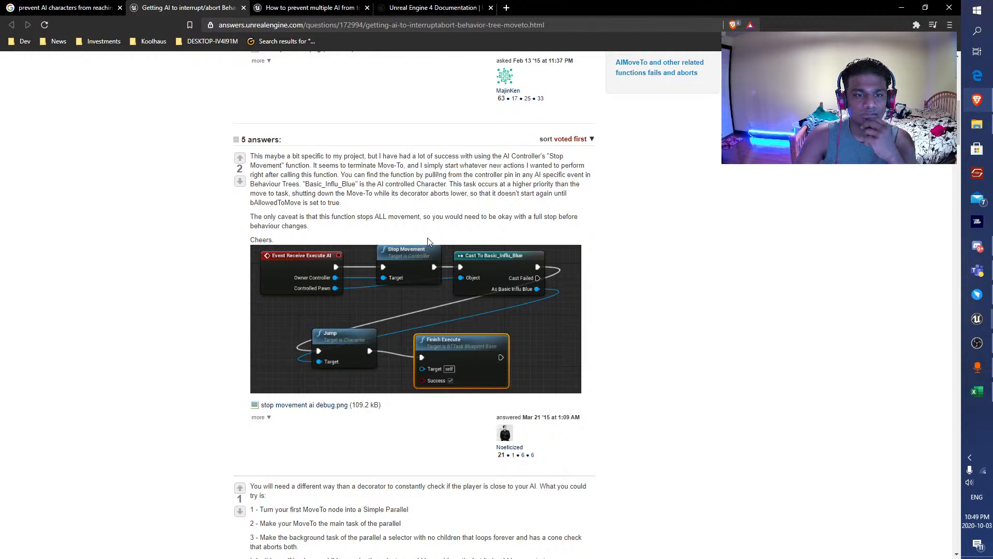
Read the answers on interrupting a behavior tree MoveTo and look through the search results for "does path exist ue4".
{"action": "scroll", "coordinate": [509, 230], "scroll_direction": "down", "scroll_amount": 4}
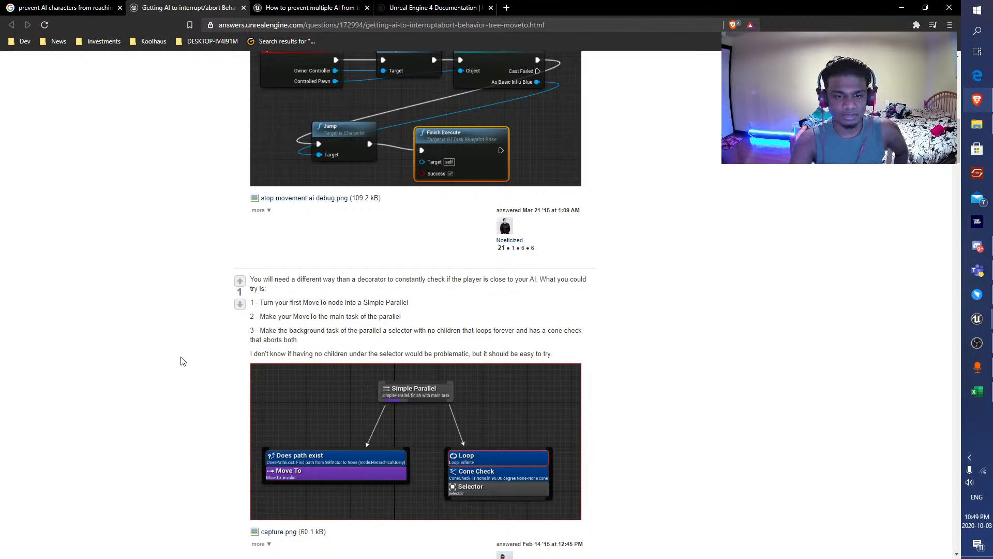
{"action": "scroll", "coordinate": [182, 361], "scroll_direction": "down", "scroll_amount": 4}
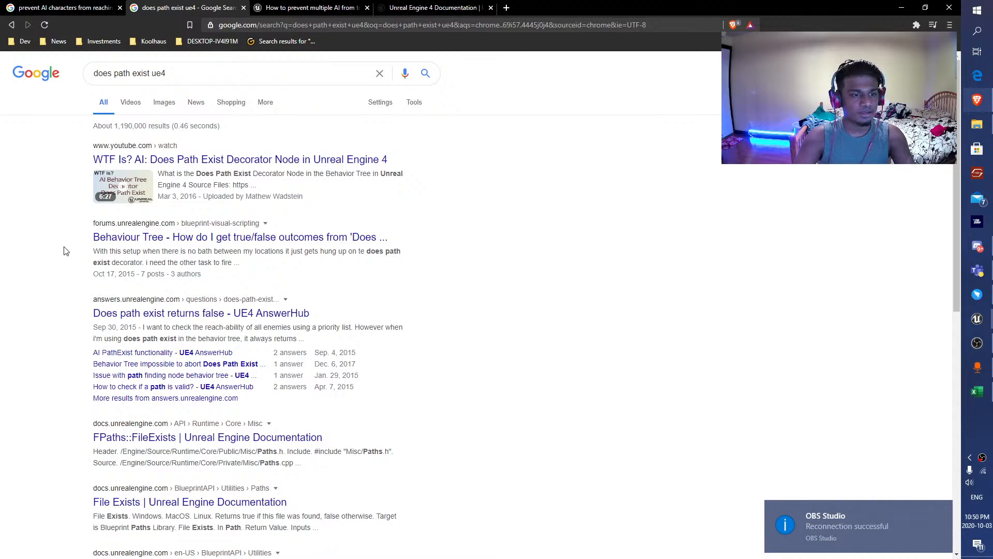
{"action": "scroll", "coordinate": [210, 236], "scroll_direction": "down", "scroll_amount": 2}
{"action": "scroll", "coordinate": [204, 222], "scroll_direction": "up", "scroll_amount": 2}
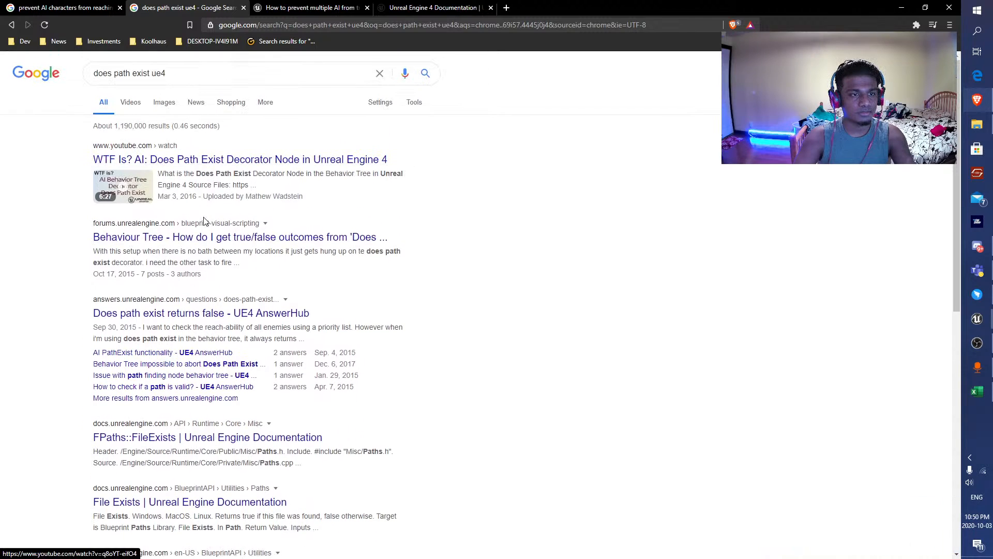
{"action": "left_click", "coordinate": [341, 239]}
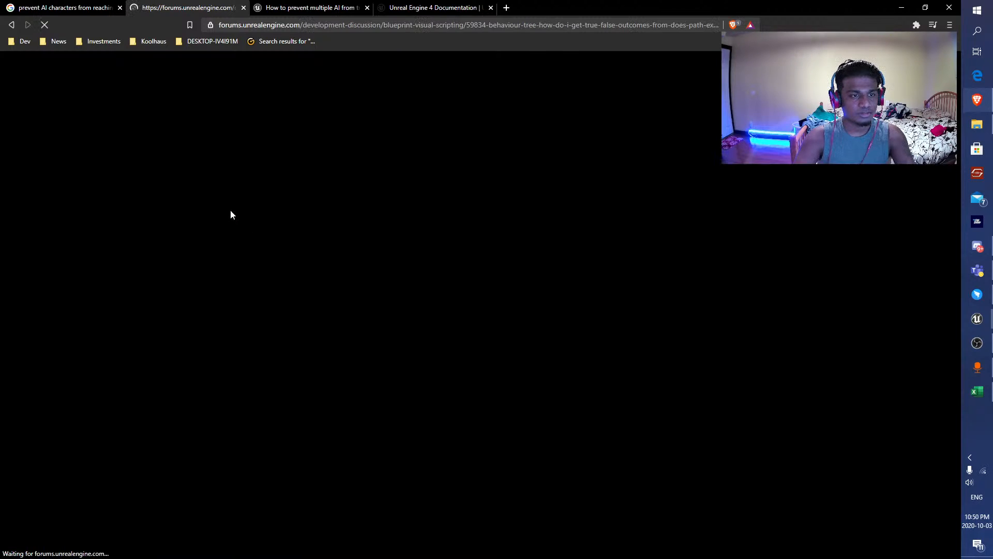
{"action": "key", "text": "alt+Left"}
{"action": "left_click", "coordinate": [191, 74]}
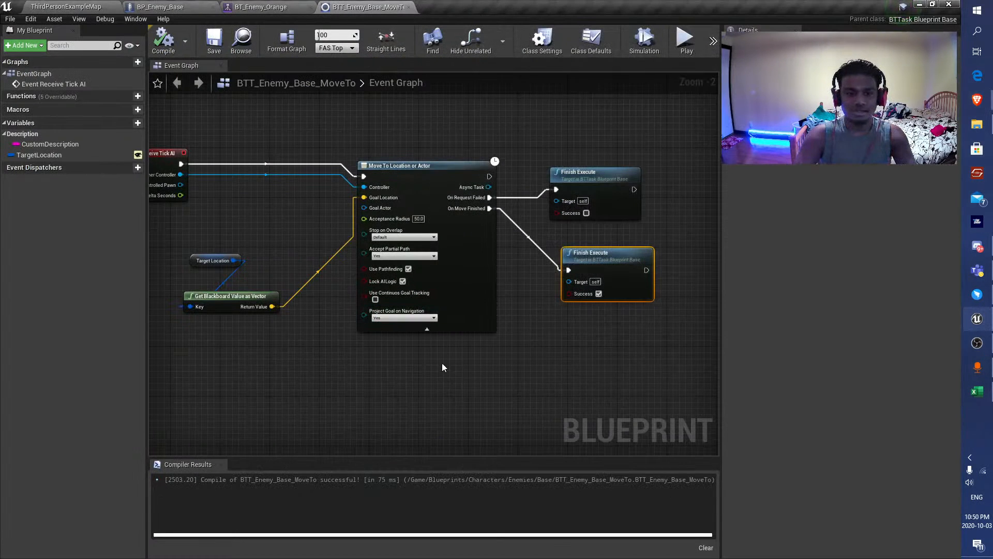
Return to BT_Enemy_Orange in Unreal Engine and move the BTT_Enemy_Base_MoveTo task below the Search For Player group.
{"action": "left_click", "coordinate": [255, 6]}
{"action": "right_click_drag", "start_coordinate": [260, 266], "coordinate": [318, 309]}
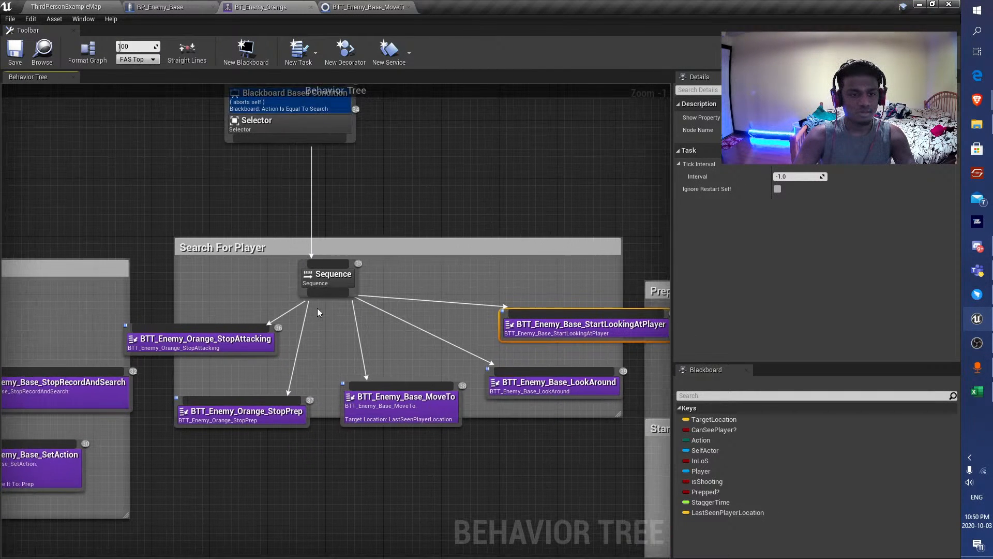
{"action": "right_click_drag", "start_coordinate": [431, 269], "coordinate": [384, 228]}
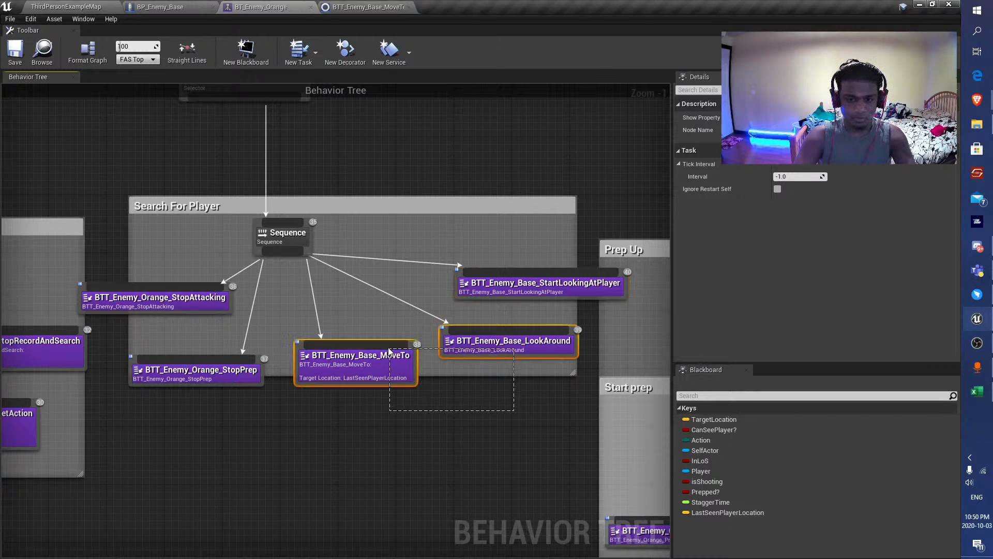
{"action": "left_click_drag", "start_coordinate": [389, 349], "coordinate": [391, 347]}
{"action": "left_click", "coordinate": [442, 409]}
{"action": "left_click_drag", "start_coordinate": [435, 409], "coordinate": [325, 502]}
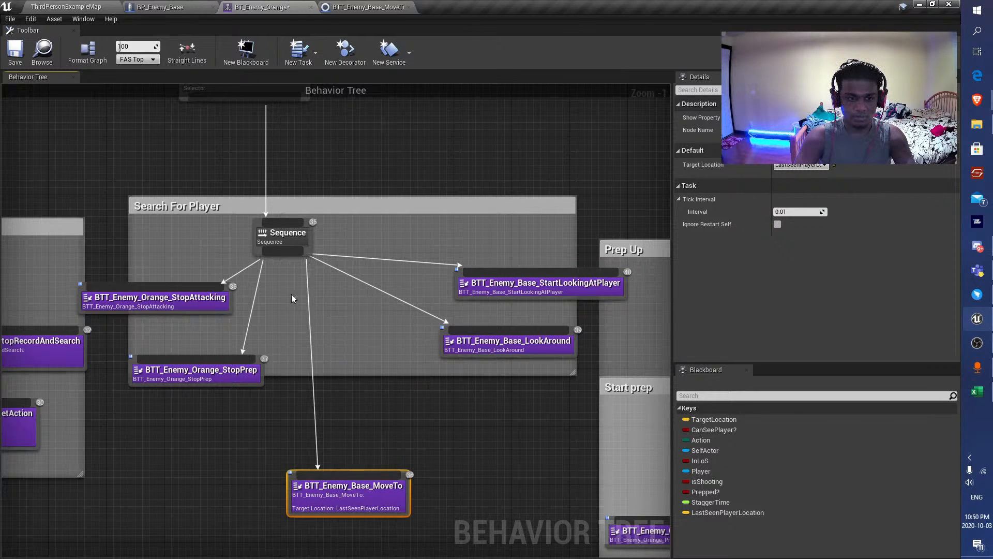
Insert a new Sequence between the Search For Player Sequence and the BTT_Enemy_Base_MoveTo task.
{"action": "left_click_drag", "start_coordinate": [309, 391], "coordinate": [309, 391]}
{"action": "type", "text": "seq"}
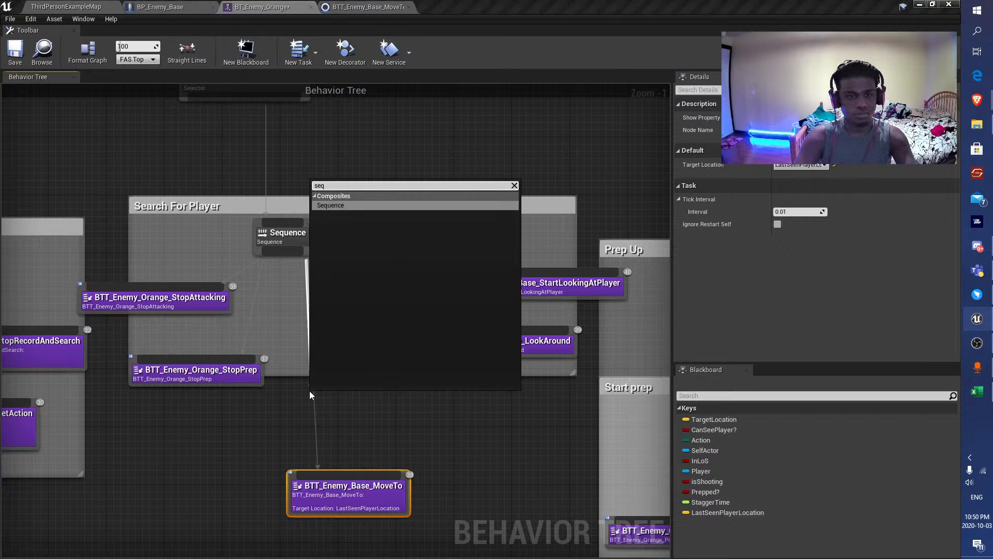
{"action": "key", "text": "Return"}
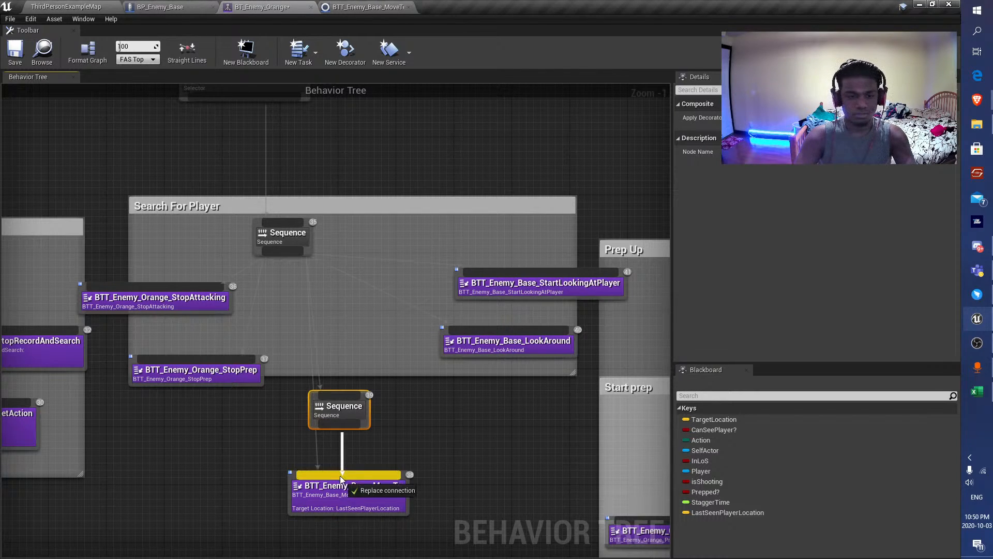
{"action": "left_click_drag", "start_coordinate": [384, 499], "coordinate": [380, 483]}
{"action": "left_click_drag", "start_coordinate": [338, 414], "coordinate": [338, 399]}
Add a Does Path Exist decorator to the new Sequence above BTT_Enemy_Base_MoveTo.
{"action": "right_click", "coordinate": [339, 396]}
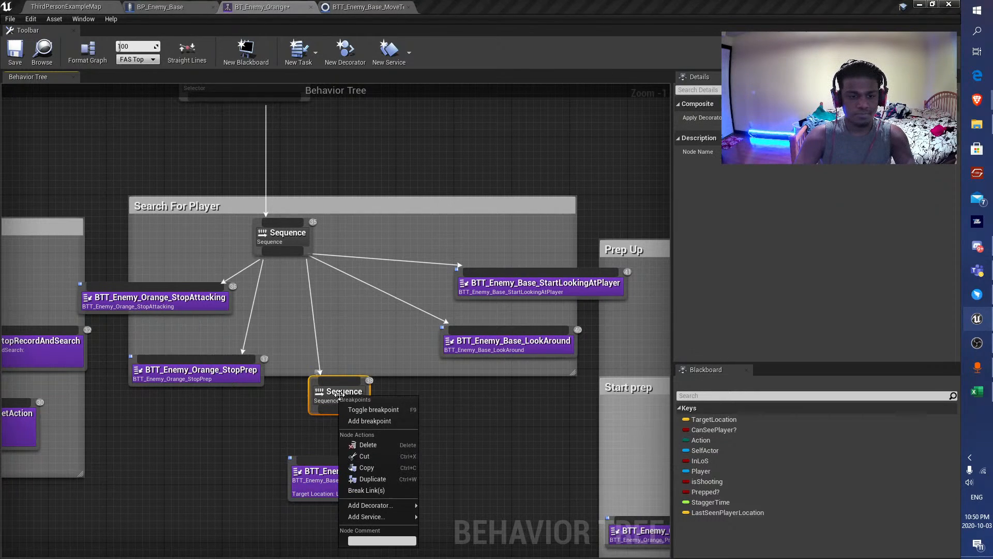
{"action": "mouse_move", "coordinate": [403, 505]}
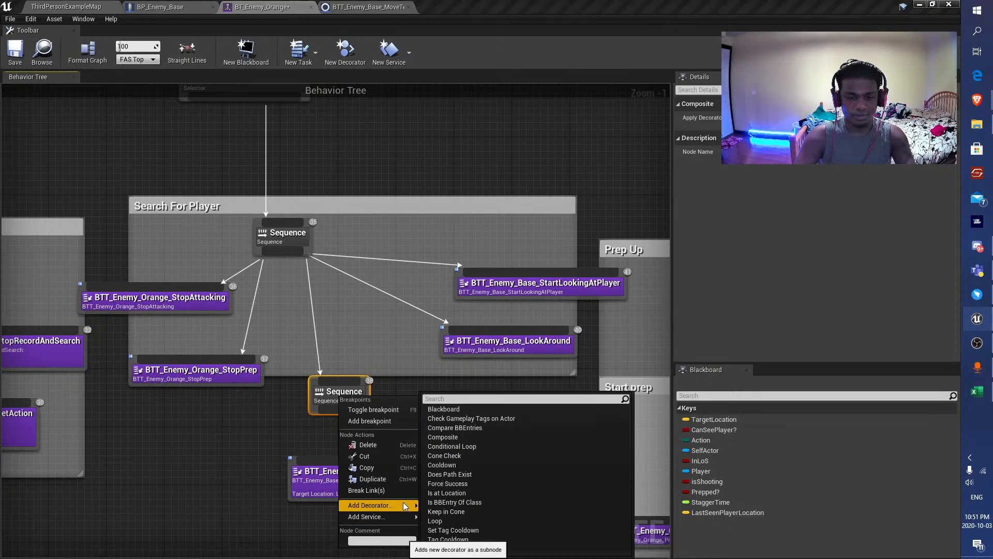
{"action": "left_click", "coordinate": [482, 474]}
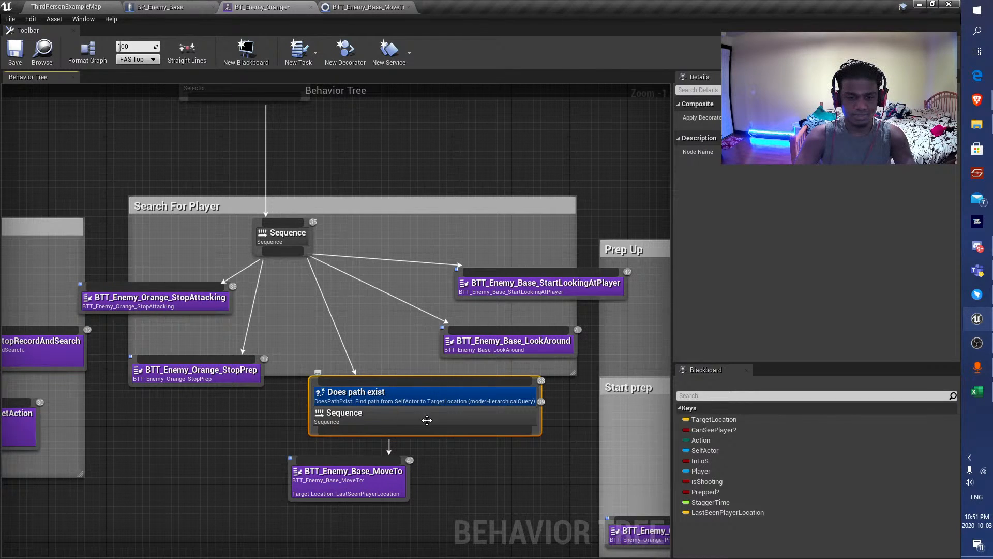
Set the decorator's path destination key to LastSeenPlayerLocation, save the tree, and align BTT_Enemy_Base_MoveTo beneath the Sequence.
{"action": "left_click", "coordinate": [418, 397]}
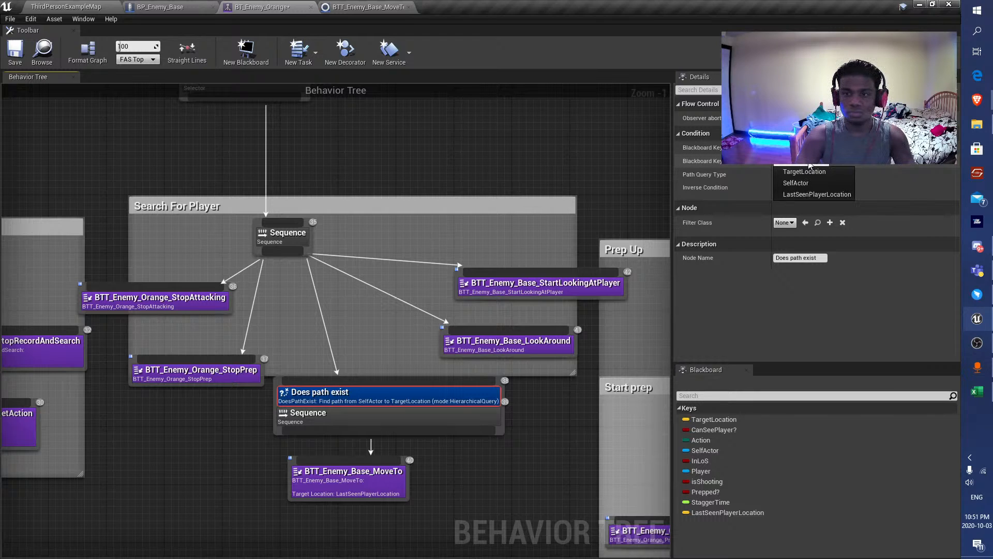
{"action": "left_click", "coordinate": [810, 194]}
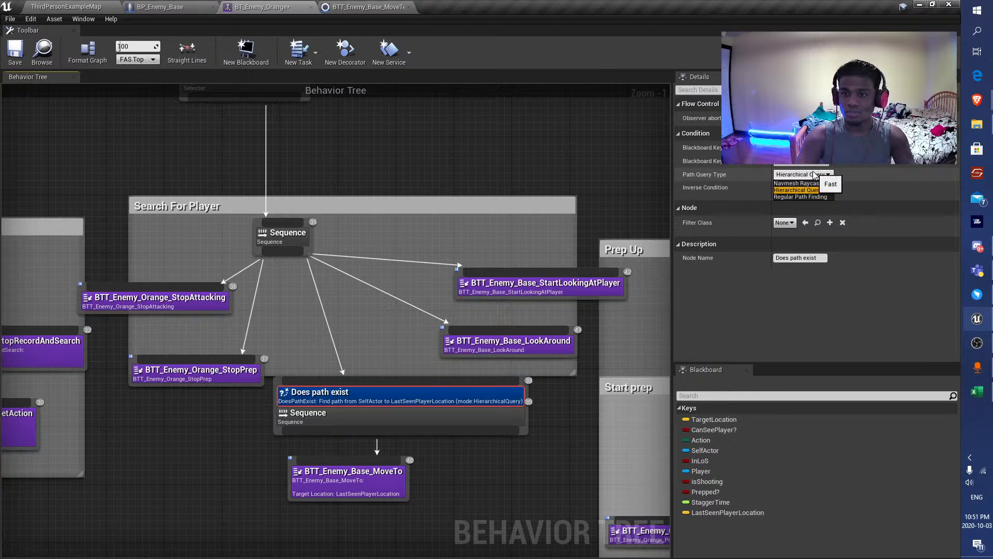
{"action": "left_click", "coordinate": [820, 190]}
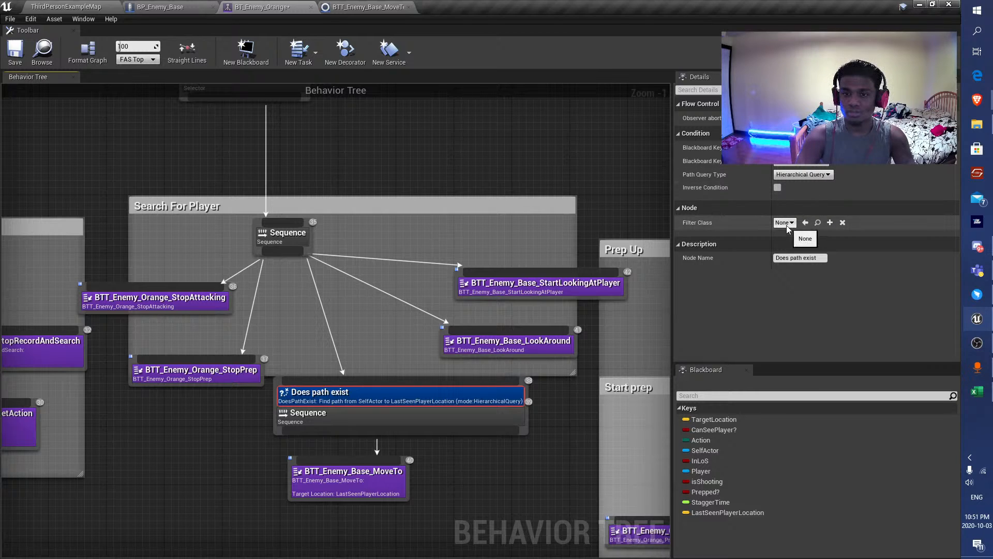
{"action": "left_click", "coordinate": [15, 52]}
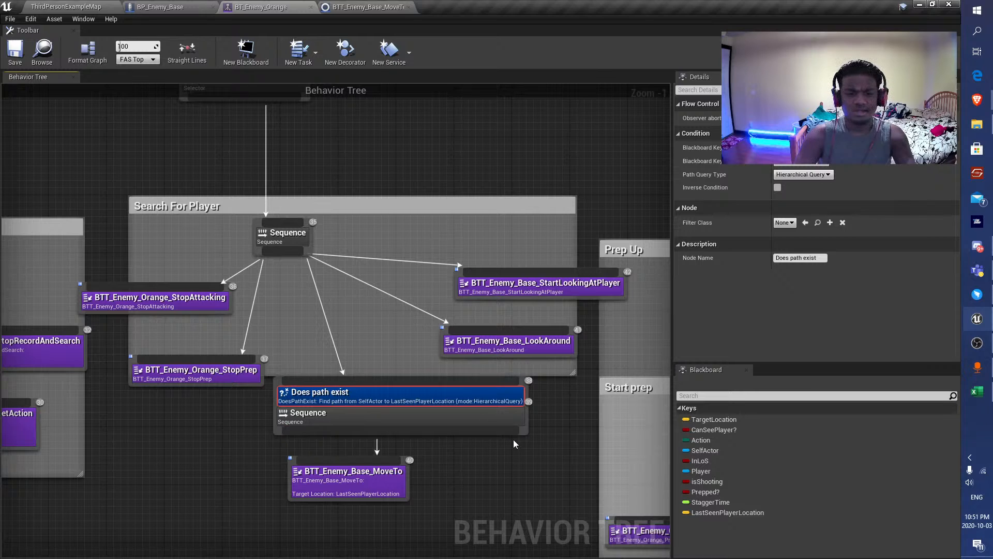
{"action": "left_click_drag", "start_coordinate": [522, 431], "coordinate": [516, 431]}
{"action": "left_click_drag", "start_coordinate": [351, 478], "coordinate": [372, 485]}
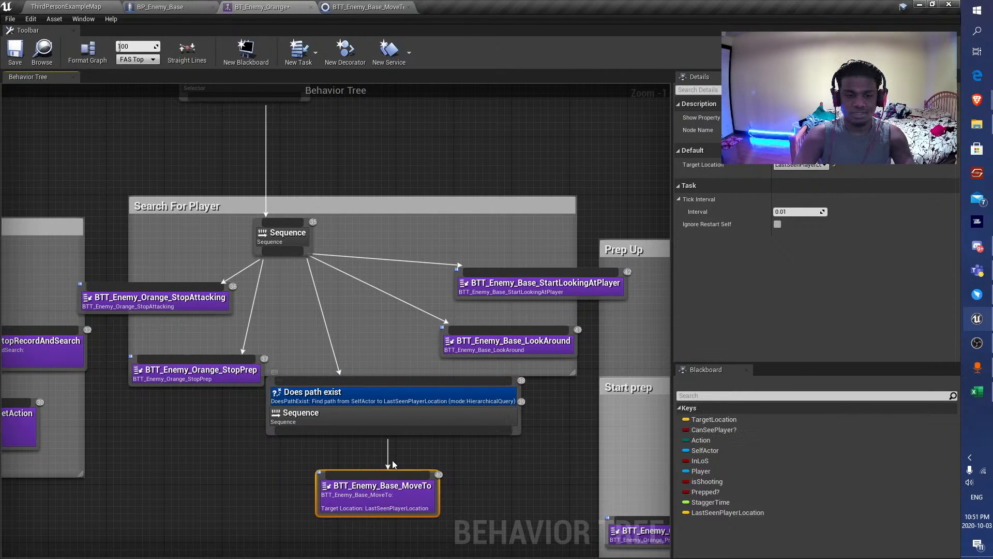
Playtest ThirdPersonExampleMap in full screen, moving around the enemies to check their behavior, and stop the playtest.
{"action": "left_click", "coordinate": [71, 4]}
{"action": "key", "text": "alt+p"}
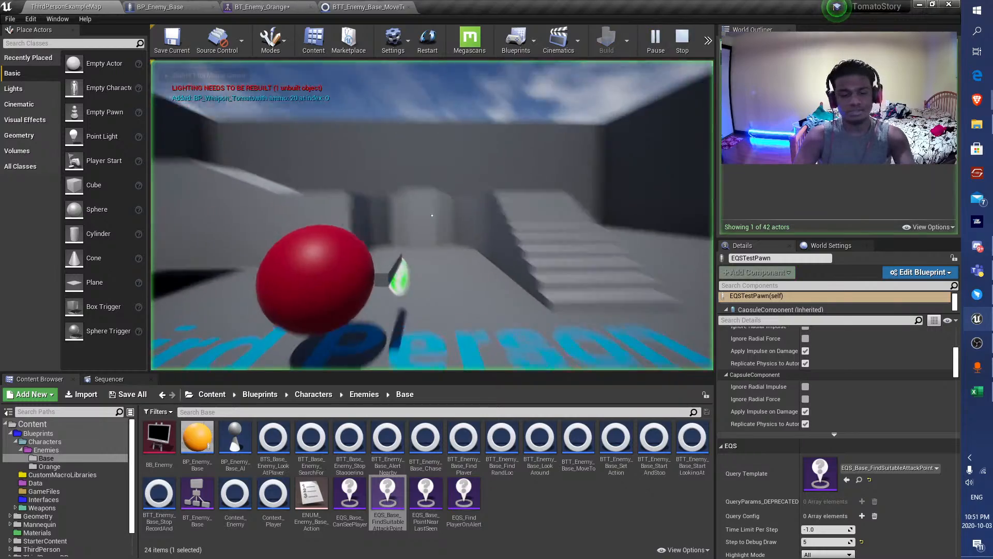
{"action": "key", "text": "F11"}
{"action": "key", "text": "s"}
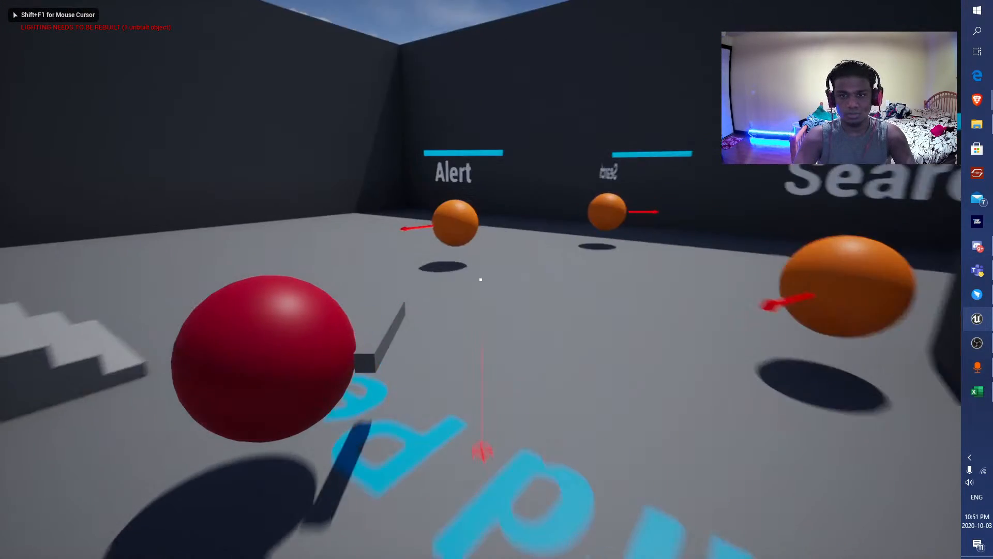
{"action": "key", "text": "s"}
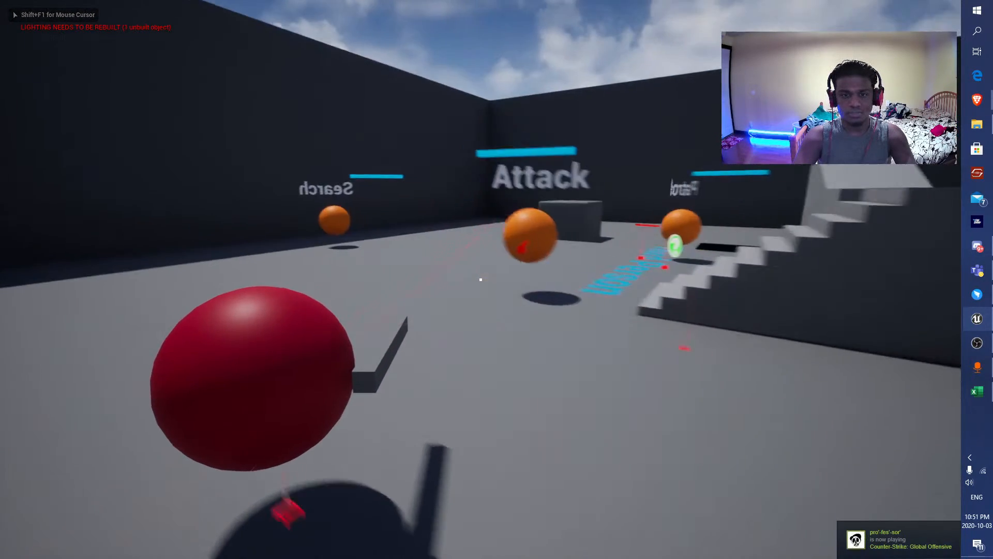
{"action": "key", "text": "a"}
{"action": "key", "text": "w"}
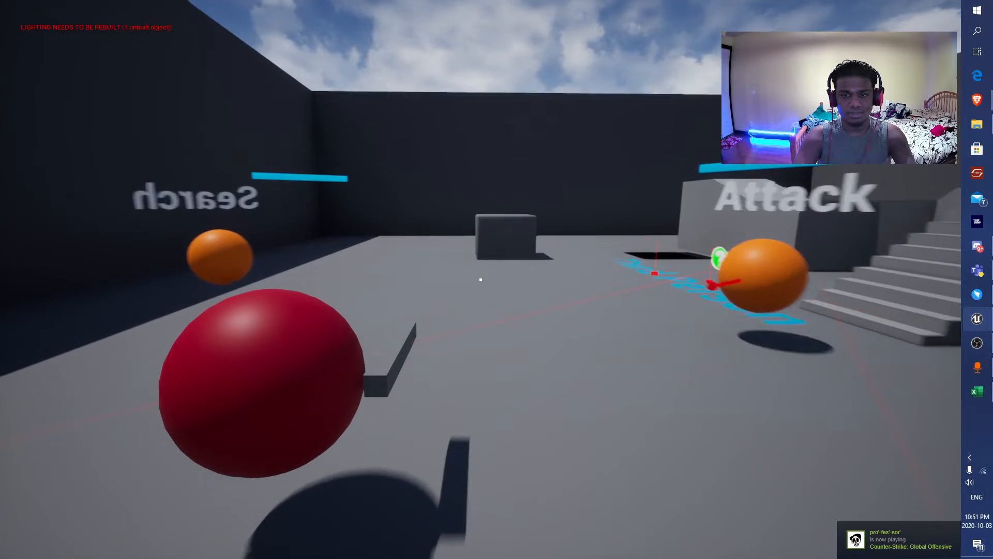
{"action": "key", "text": "Escape"}
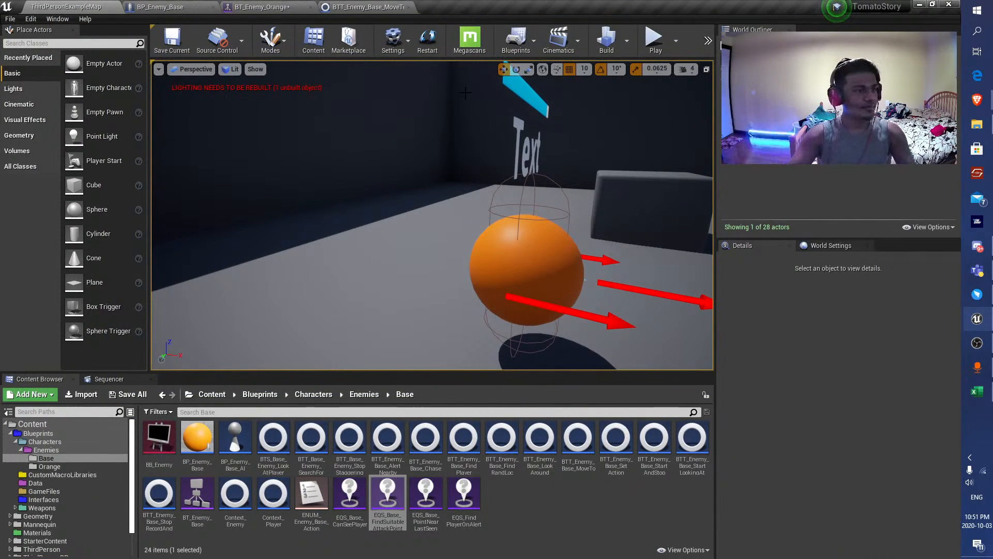
Review the navigation, physics and collision settings of the capsule component in BP_Enemy_Base.
{"action": "left_click", "coordinate": [146, 7]}
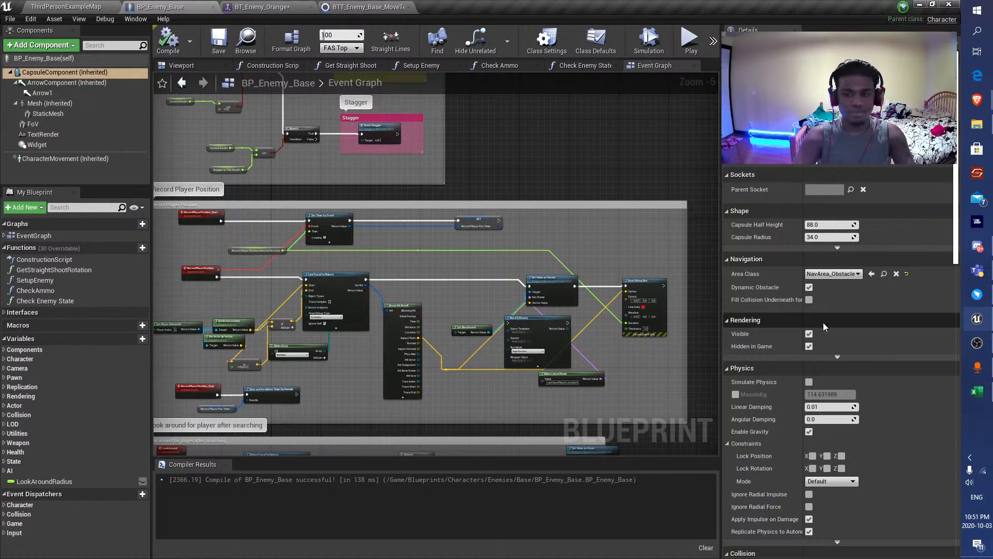
{"action": "scroll", "coordinate": [936, 360], "scroll_direction": "down", "scroll_amount": 15}
{"action": "scroll", "coordinate": [936, 392], "scroll_direction": "down", "scroll_amount": 12}
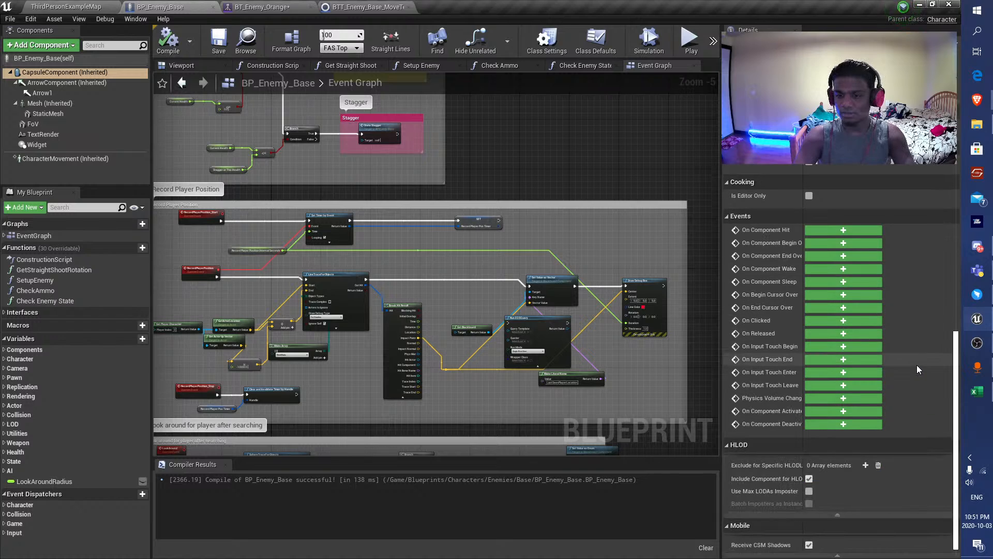
{"action": "scroll", "coordinate": [926, 392], "scroll_direction": "up", "scroll_amount": 10}
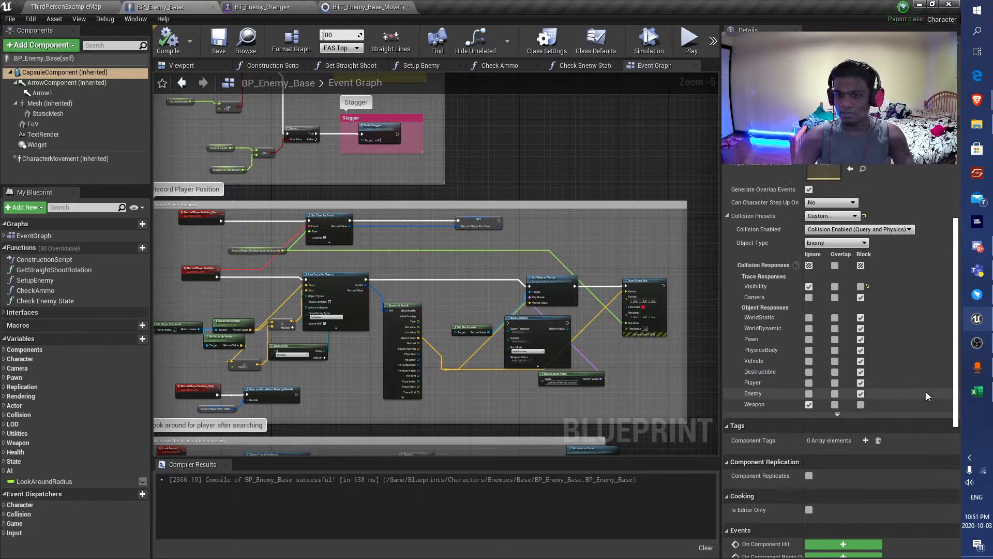
{"action": "scroll", "coordinate": [926, 392], "scroll_direction": "up", "scroll_amount": 8}
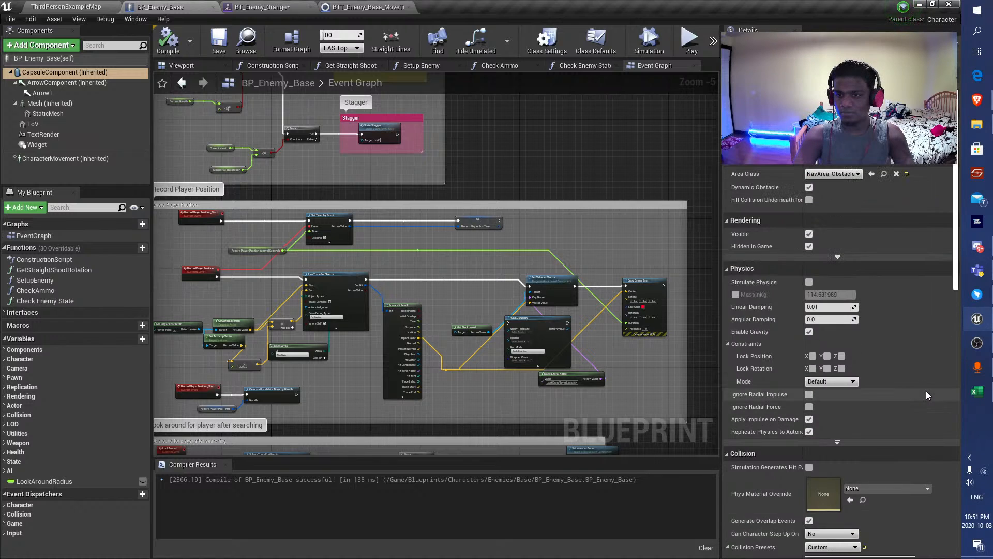
{"action": "scroll", "coordinate": [926, 390], "scroll_direction": "down", "scroll_amount": 3}
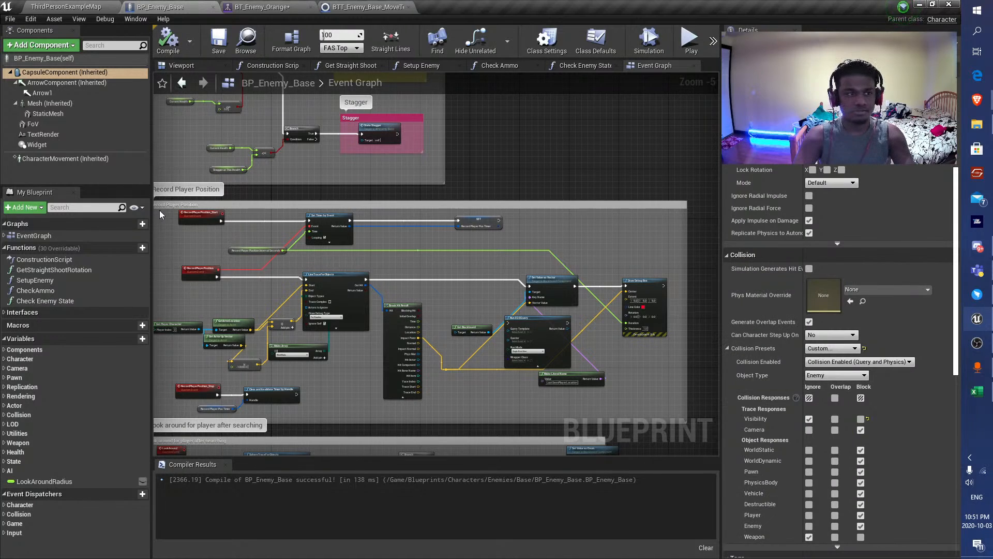
Set the CharacterMovement component's Avoidance Consideration Radius to 5100 and save all modified assets.
{"action": "left_click", "coordinate": [65, 158]}
{"action": "scroll", "coordinate": [923, 259], "scroll_direction": "down", "scroll_amount": 5}
{"action": "scroll", "coordinate": [926, 259], "scroll_direction": "down", "scroll_amount": 10}
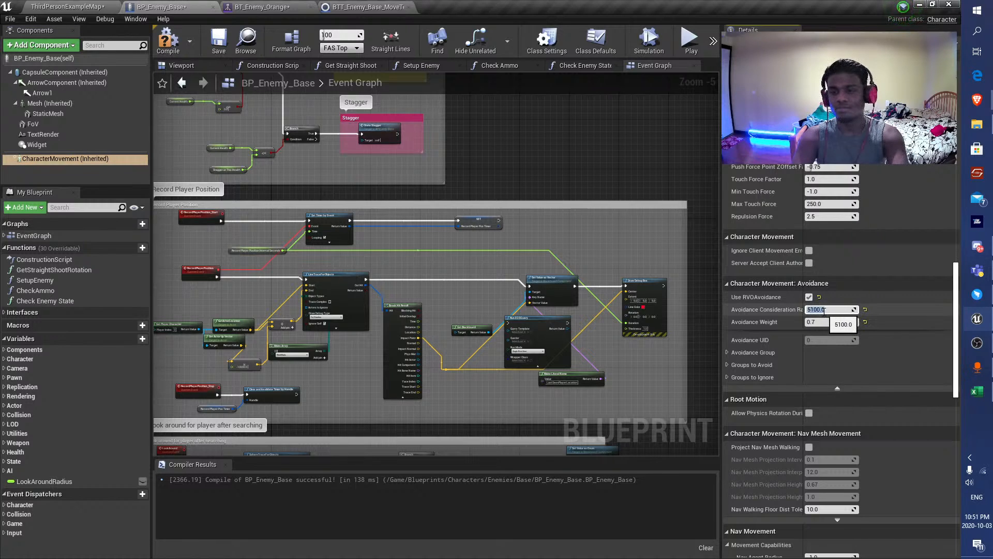
{"action": "left_click", "coordinate": [51, 6]}
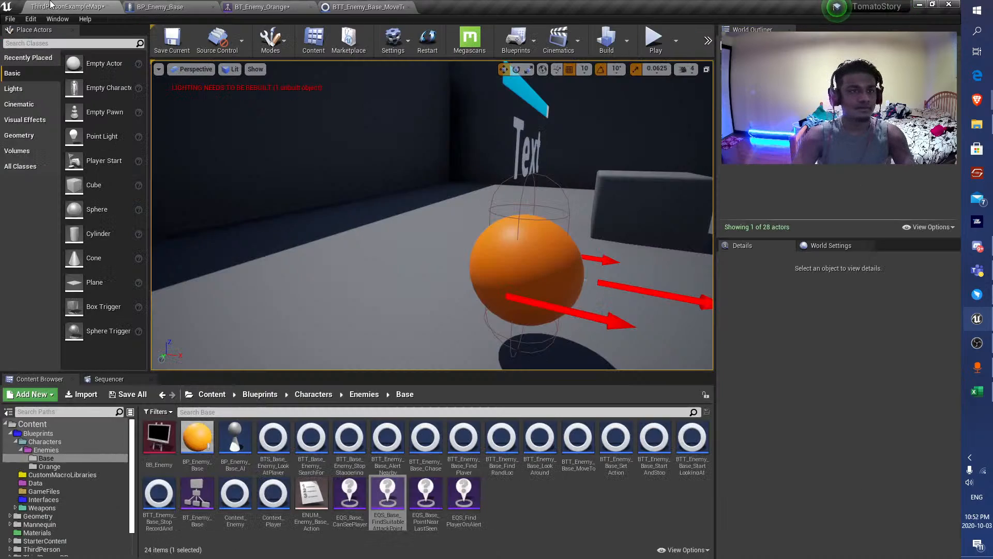
{"action": "left_click", "coordinate": [128, 393]}
{"action": "left_click", "coordinate": [572, 377]}
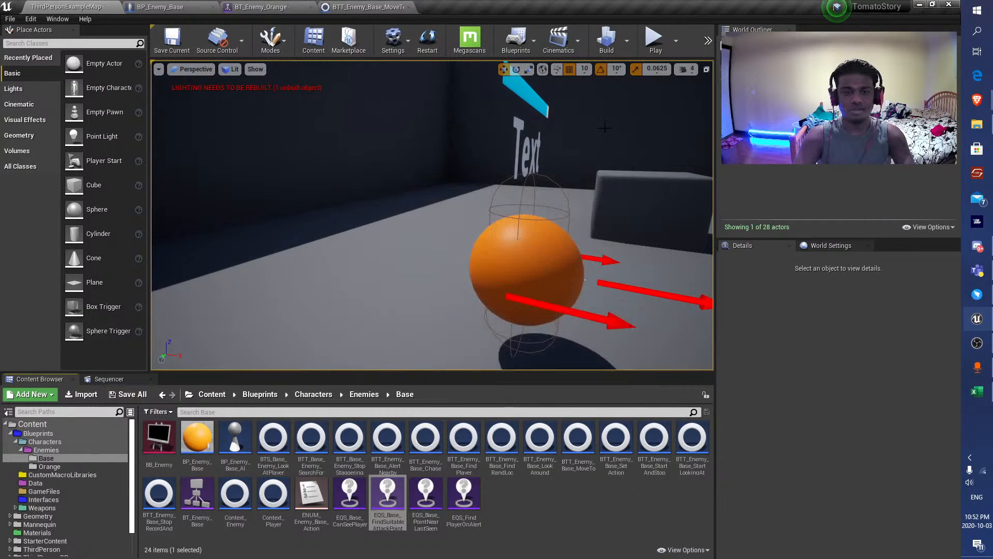
Playtest ThirdPersonExampleMap in full screen, moving around the block to watch how the enemies search, and leave full screen.
{"action": "left_click", "coordinate": [656, 41]}
{"action": "key", "text": "F11"}
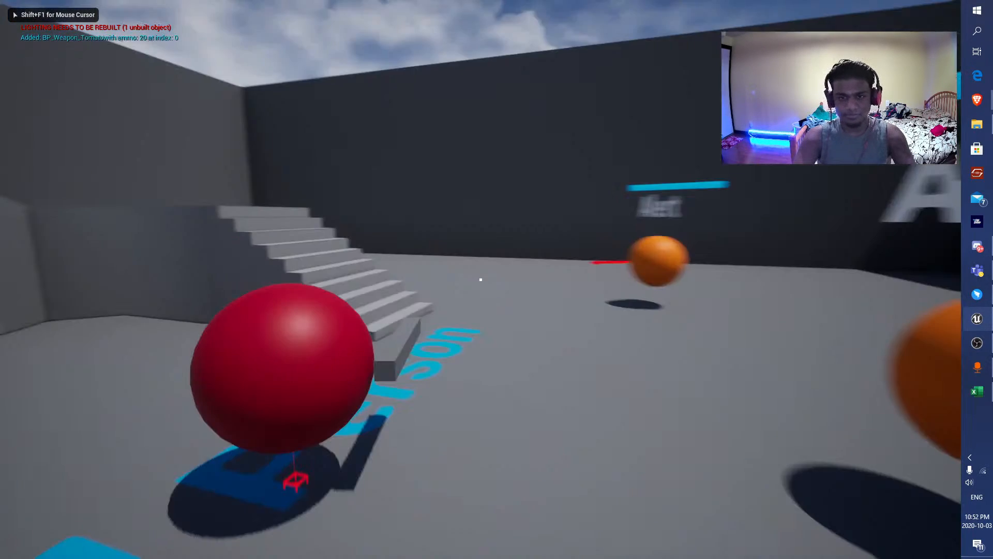
{"action": "key", "text": "s"}
{"action": "key", "text": "d"}
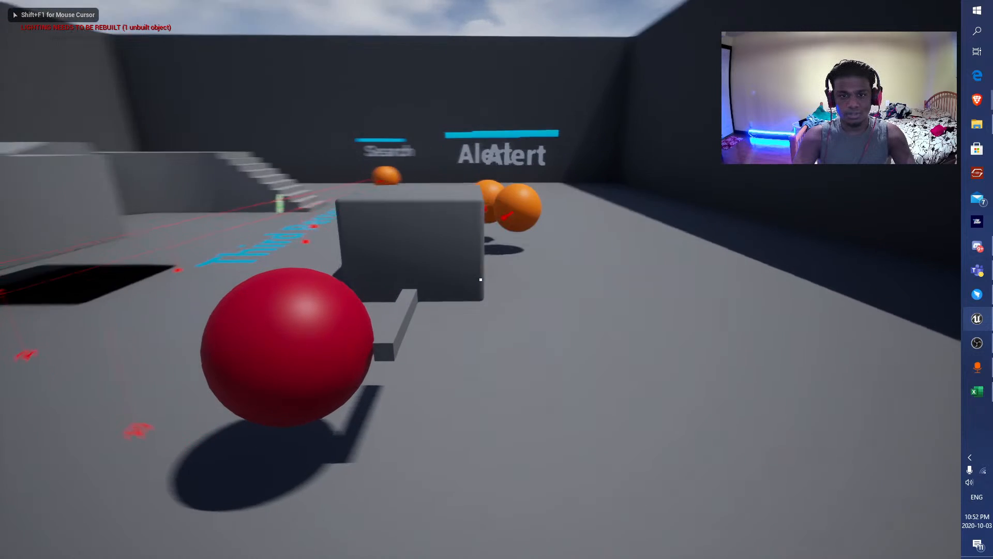
{"action": "key", "text": "a"}
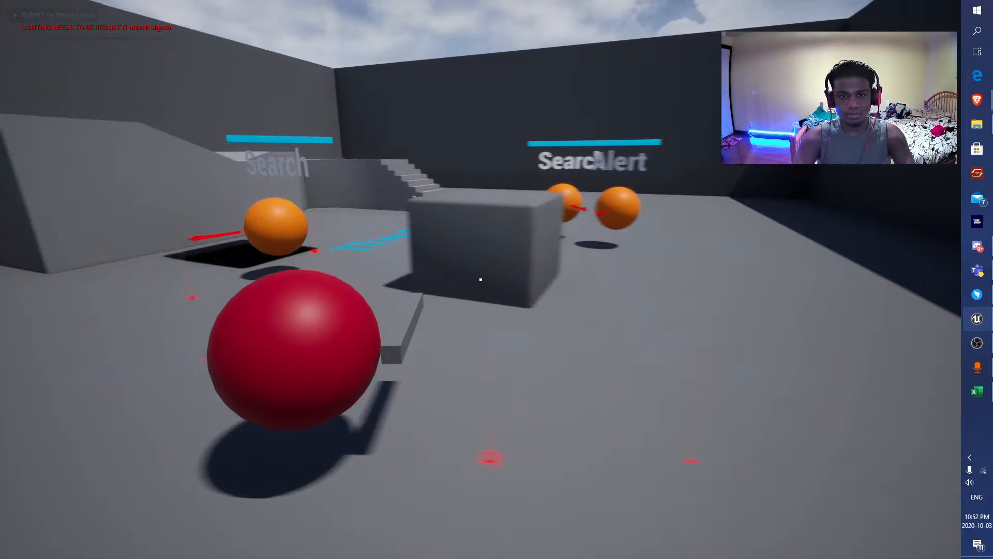
{"action": "key", "text": "d"}
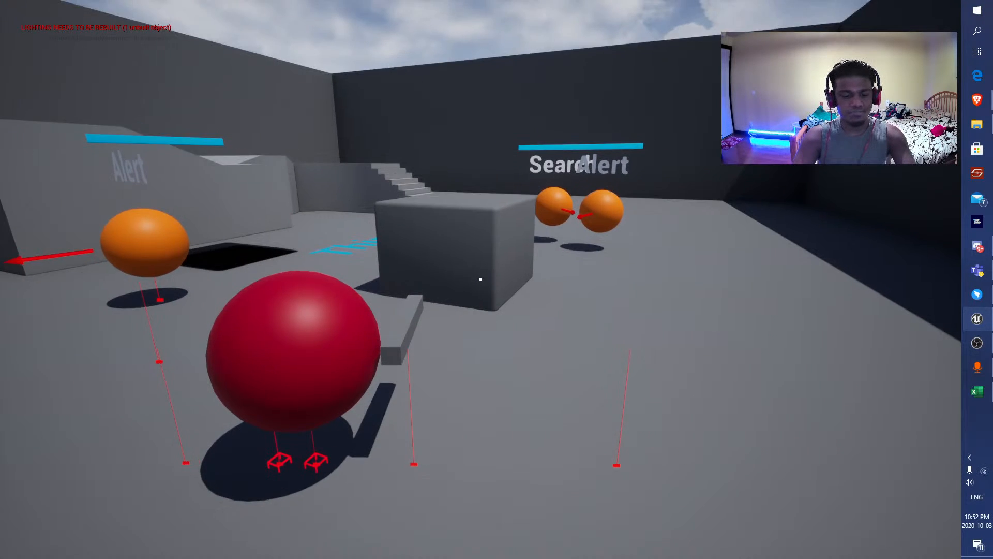
{"action": "key", "text": "F11"}
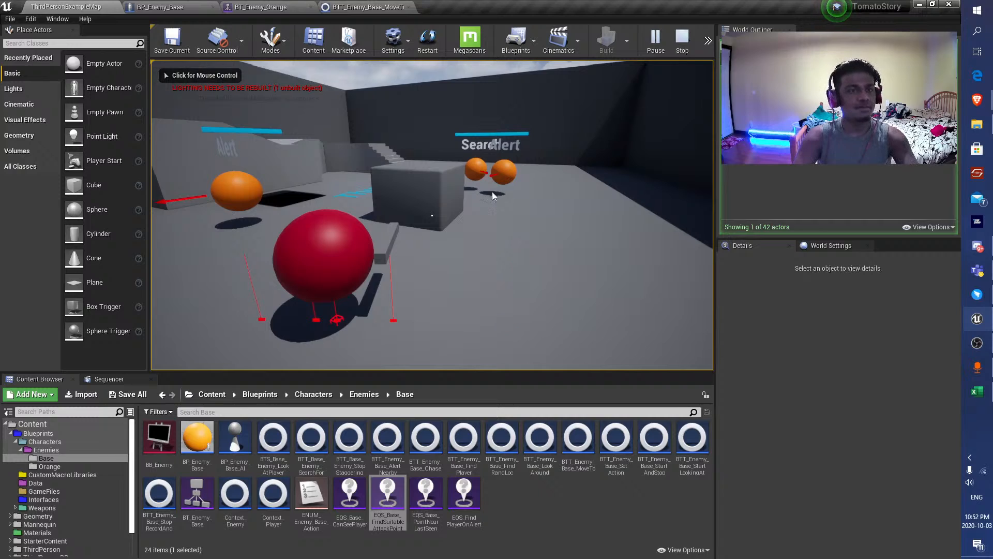
Undock BT_Enemy_Orange into its own window, inspect the running Search For Player branch, and stop the playtest.
{"action": "left_click", "coordinate": [276, 6]}
{"action": "left_click_drag", "start_coordinate": [255, 9], "coordinate": [732, 221]}
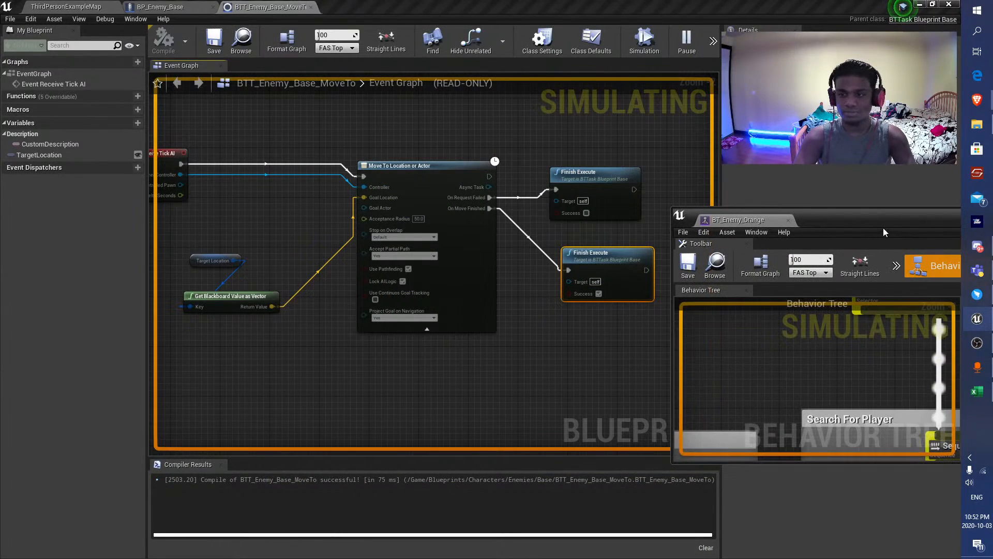
{"action": "left_click_drag", "start_coordinate": [841, 223], "coordinate": [637, 1]}
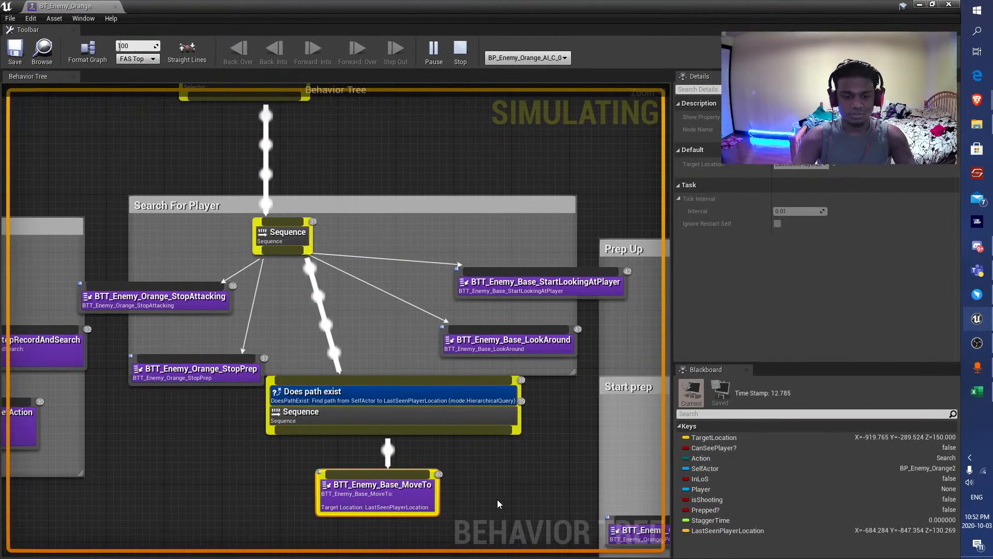
{"action": "key", "text": "Escape"}
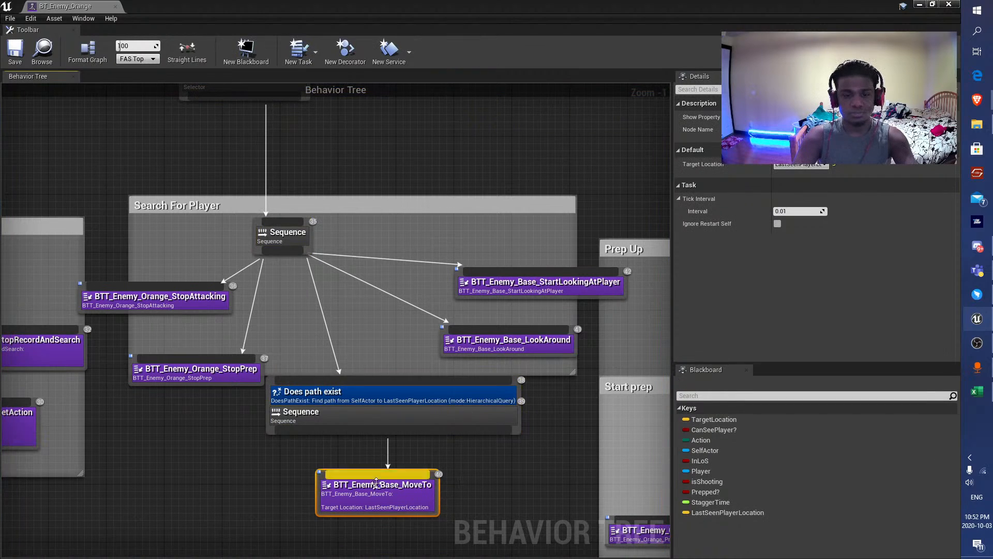
Replace the BTT_Enemy_Base_MoveTo task under the Does path exist Sequence with a Move To task.
{"action": "key", "text": "Delete"}
{"action": "left_click_drag", "start_coordinate": [365, 429], "coordinate": [366, 493]}
{"action": "type", "text": "move"}
{"action": "key", "text": "Return"}
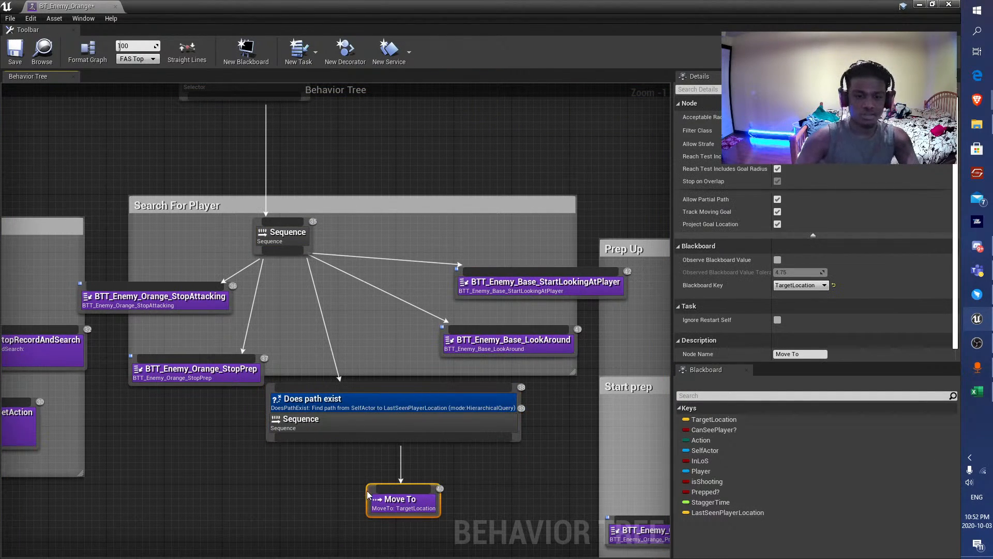
Set the Move To task's blackboard key to LastSeenPlayerLocation, save the tree, and dock it back beside the other open assets.
{"action": "left_click", "coordinate": [797, 285]}
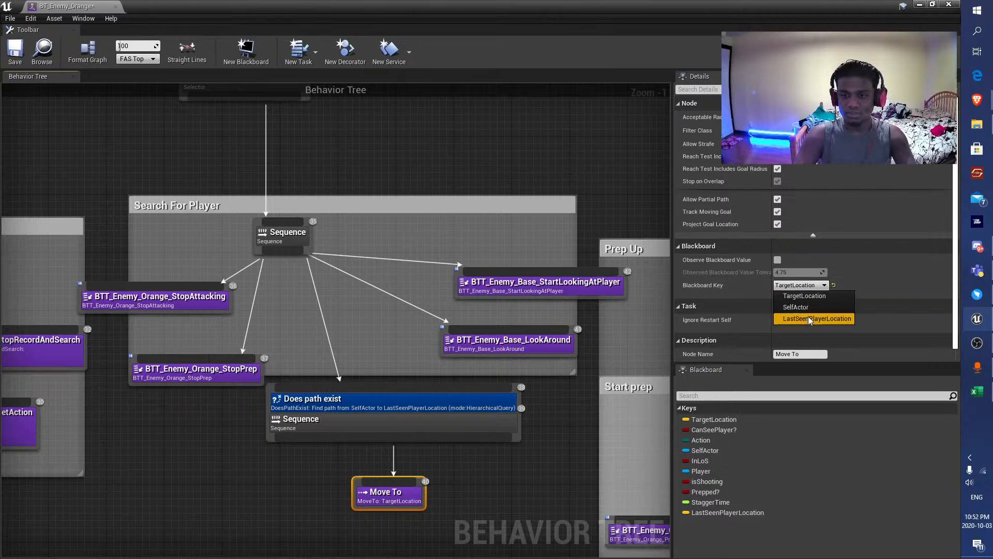
{"action": "left_click", "coordinate": [797, 317]}
{"action": "left_click", "coordinate": [21, 57]}
{"action": "left_click_drag", "start_coordinate": [71, 7], "coordinate": [364, 7]}
Playtest the level in full screen to check the enemies' search movement with the Move To task, and stop the playtest.
{"action": "left_click", "coordinate": [66, 5]}
{"action": "left_click", "coordinate": [655, 40]}
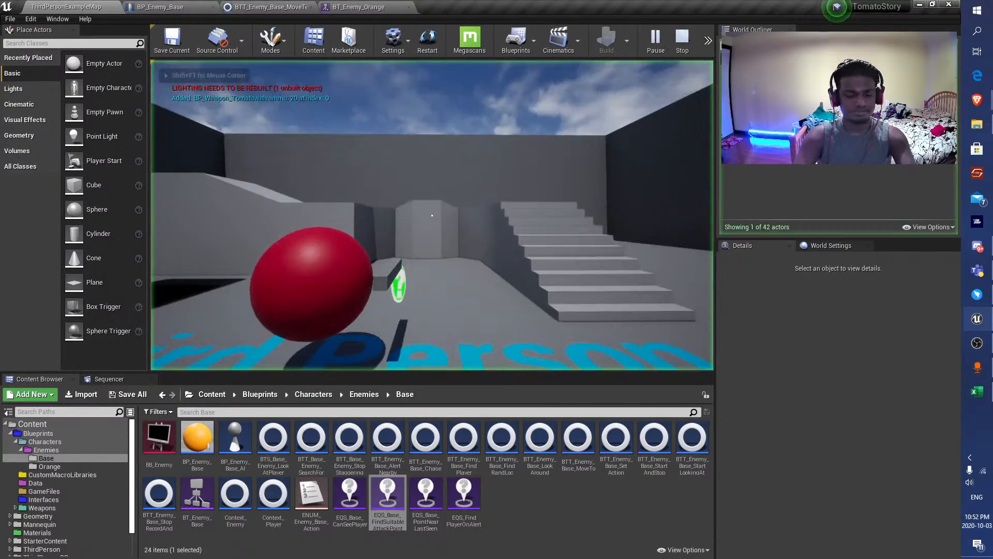
{"action": "key", "text": "F11"}
{"action": "key", "text": "d"}
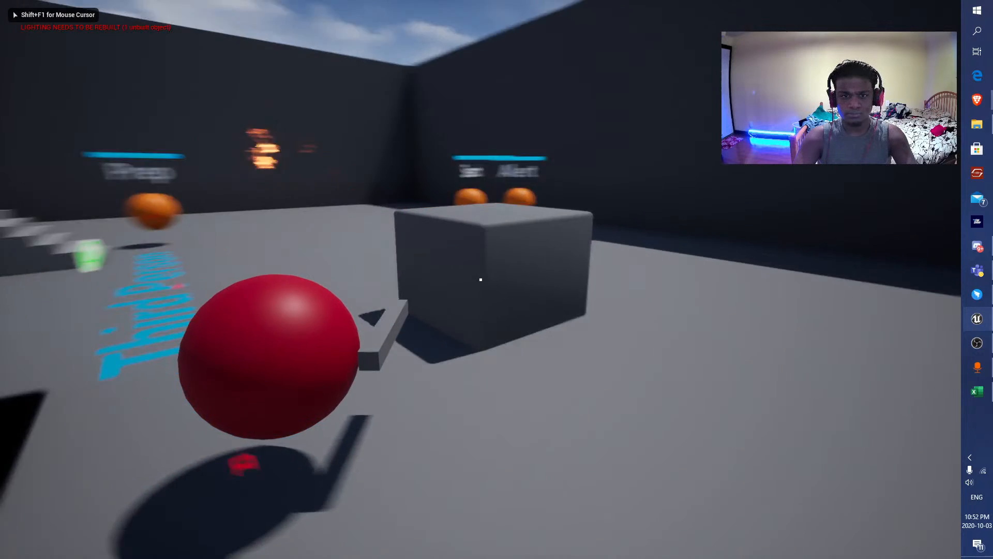
{"action": "key", "text": "a"}
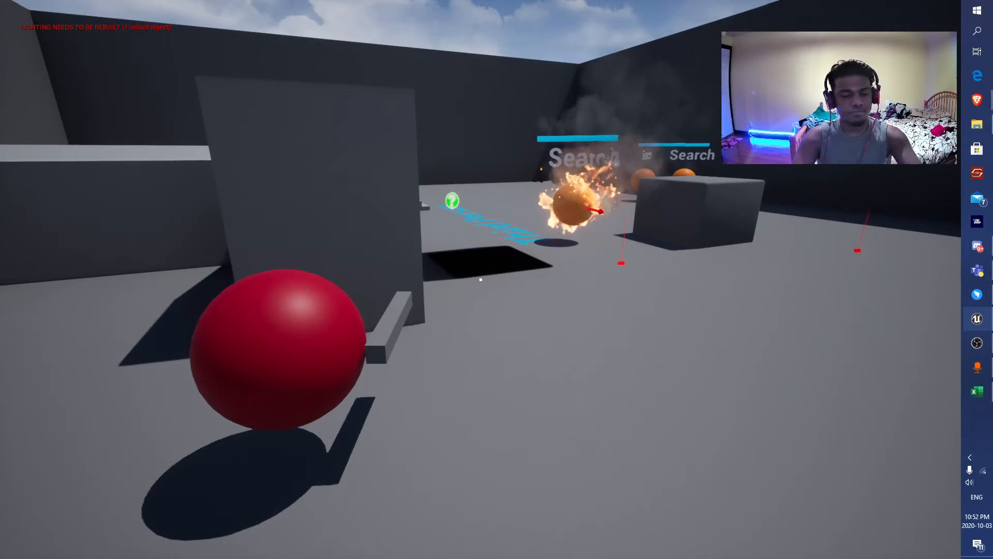
{"action": "key", "text": "Escape"}
Examine the Search For Player branch of BT_Enemy_Orange, including its StopAttacking and StopPrep tasks.
{"action": "left_click", "coordinate": [160, 7]}
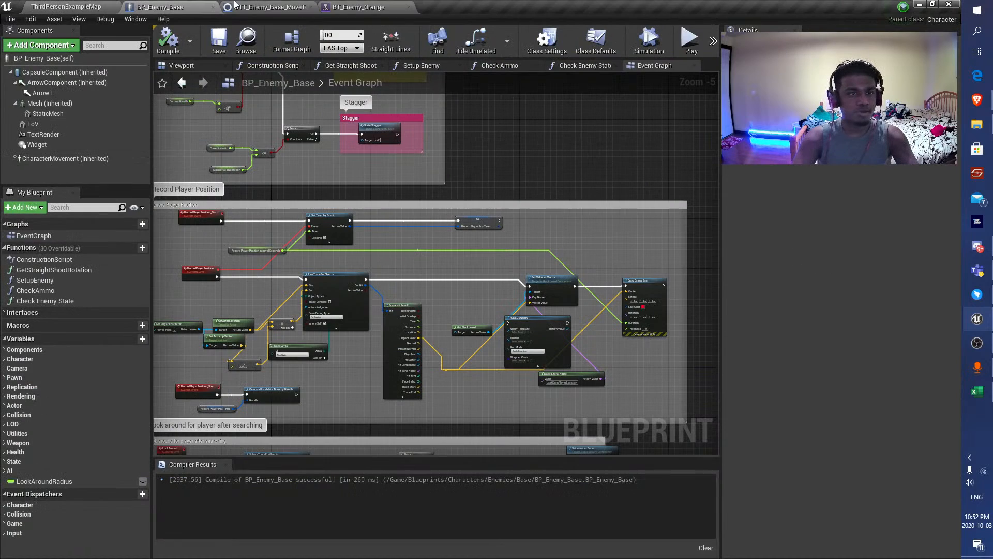
{"action": "left_click", "coordinate": [349, 6]}
{"action": "scroll", "coordinate": [342, 201], "scroll_direction": "down", "scroll_amount": 5}
{"action": "right_click_drag", "start_coordinate": [124, 201], "coordinate": [300, 317]}
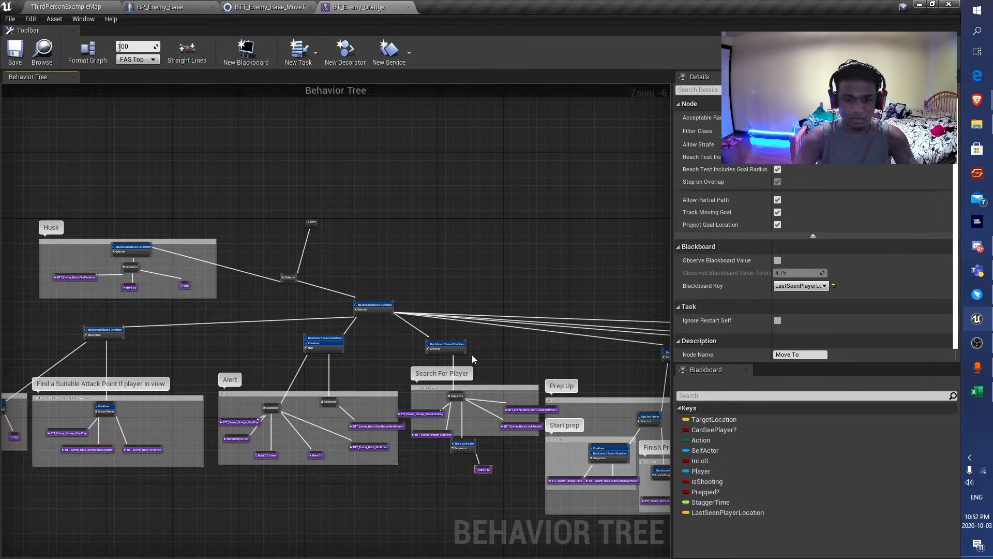
{"action": "right_click_drag", "start_coordinate": [472, 355], "coordinate": [335, 206]}
{"action": "scroll", "coordinate": [321, 255], "scroll_direction": "up", "scroll_amount": 5}
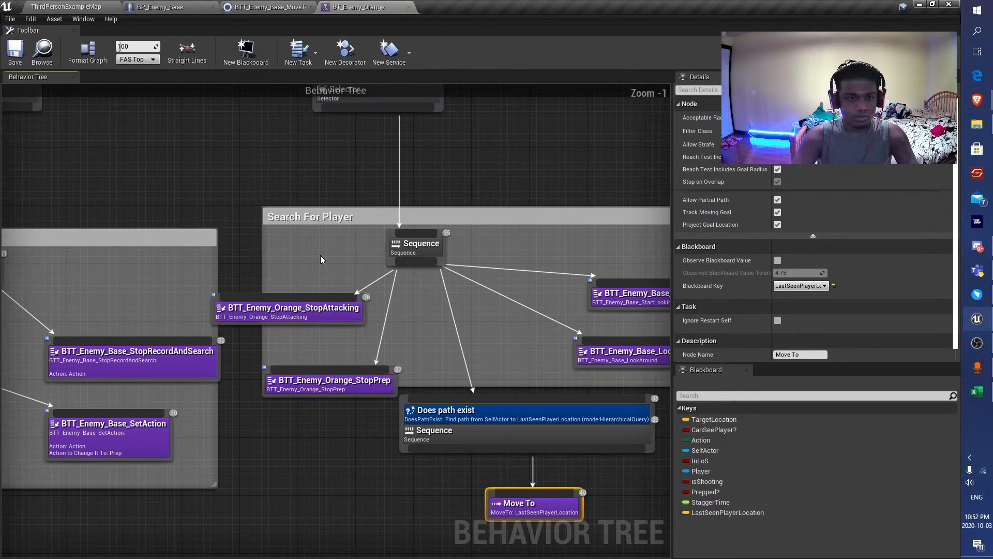
{"action": "left_click", "coordinate": [328, 310]}
{"action": "left_click", "coordinate": [342, 371]}
Check the filter classes available for the Does path exist decorator, leaving the current choice in place.
{"action": "right_click_drag", "start_coordinate": [325, 433], "coordinate": [193, 353]}
{"action": "left_click", "coordinate": [410, 337]}
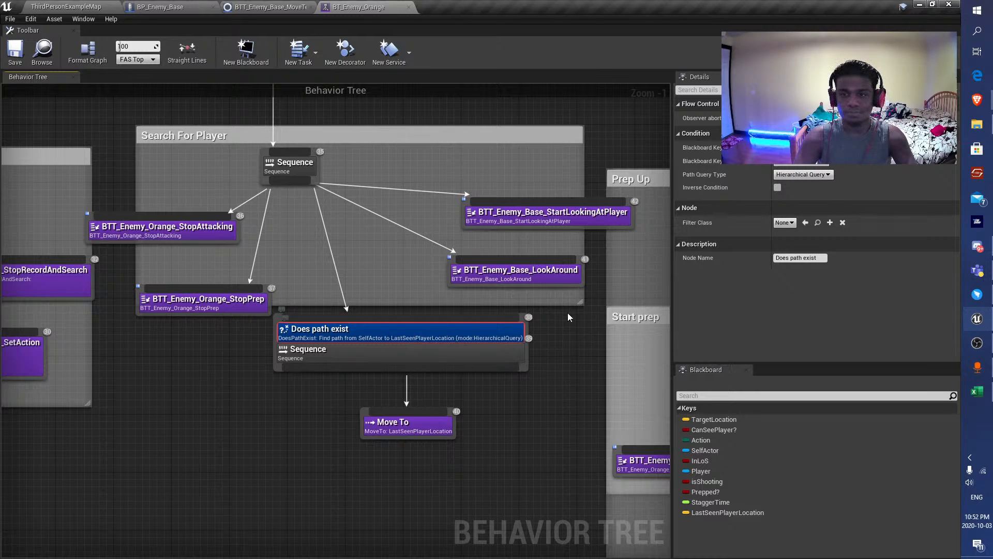
{"action": "left_click", "coordinate": [788, 223]}
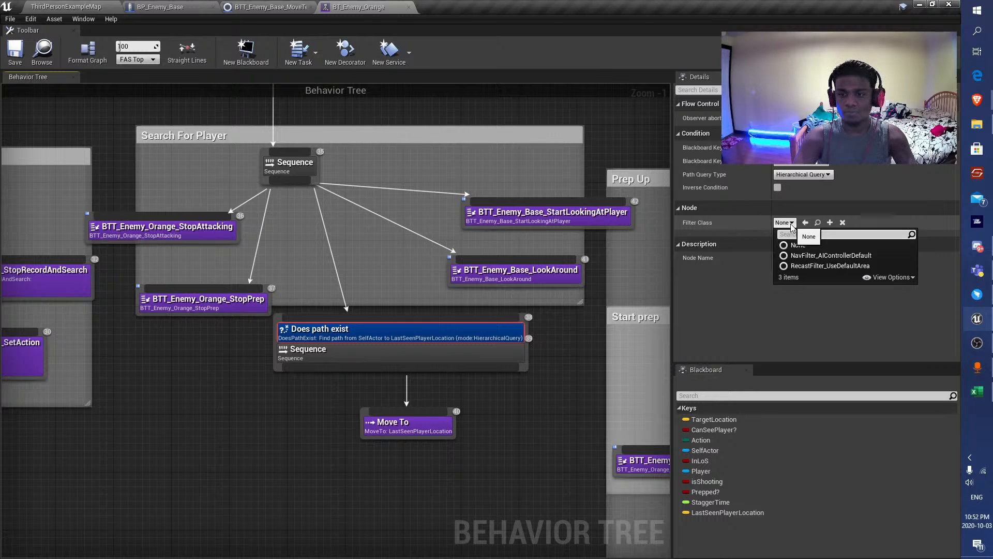
{"action": "left_click", "coordinate": [791, 226]}
Playtest the level inside the editor viewport, moving around the map to observe how the searching enemies behave.
{"action": "left_click", "coordinate": [102, 3]}
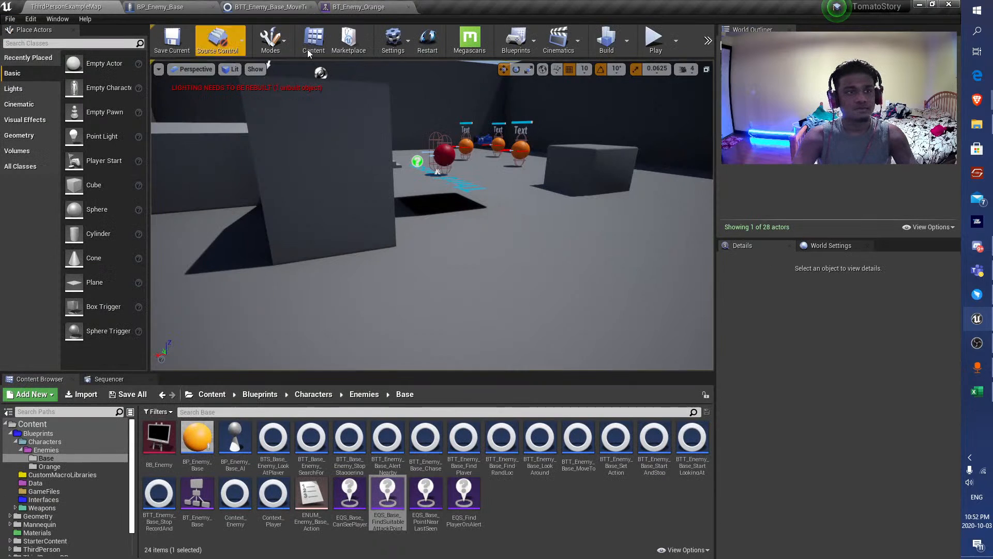
{"action": "left_click", "coordinate": [514, 215]}
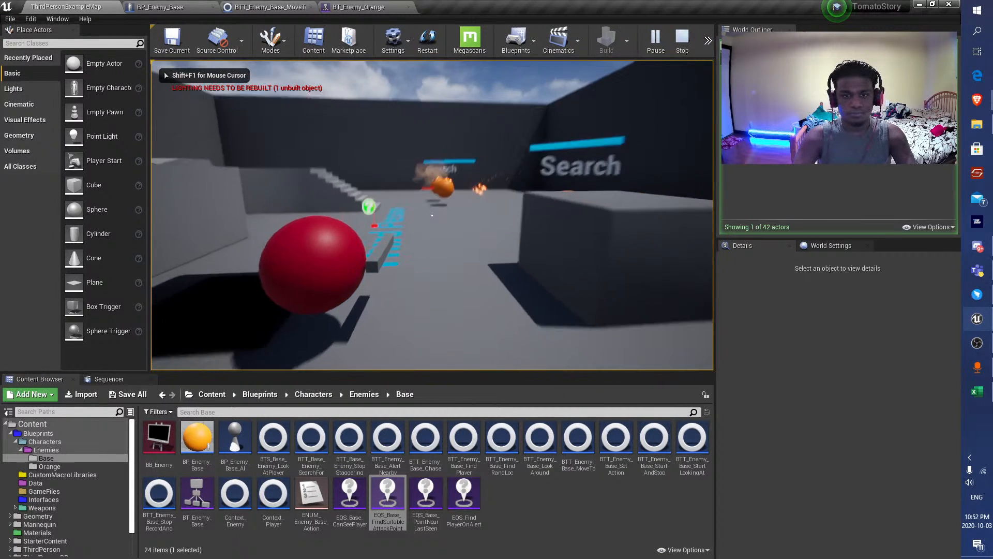
{"action": "key", "text": "s"}
{"action": "key", "text": "w"}
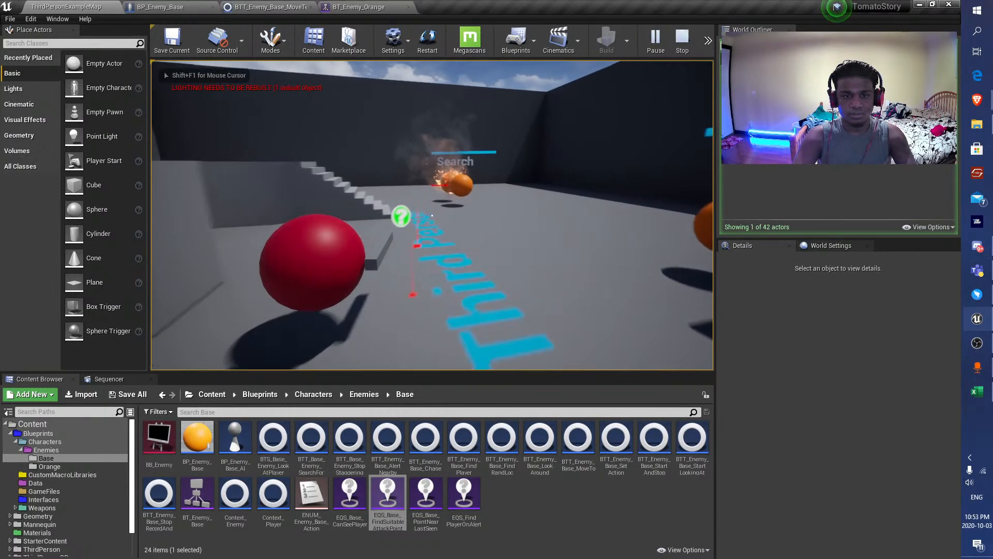
{"action": "key", "text": "w"}
{"action": "key", "text": "a"}
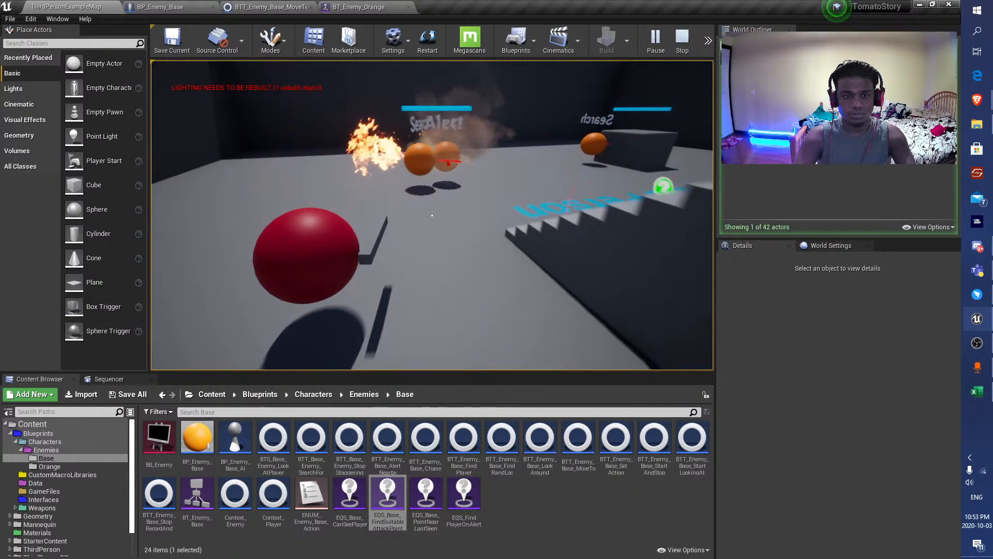
{"action": "key", "text": "s"}
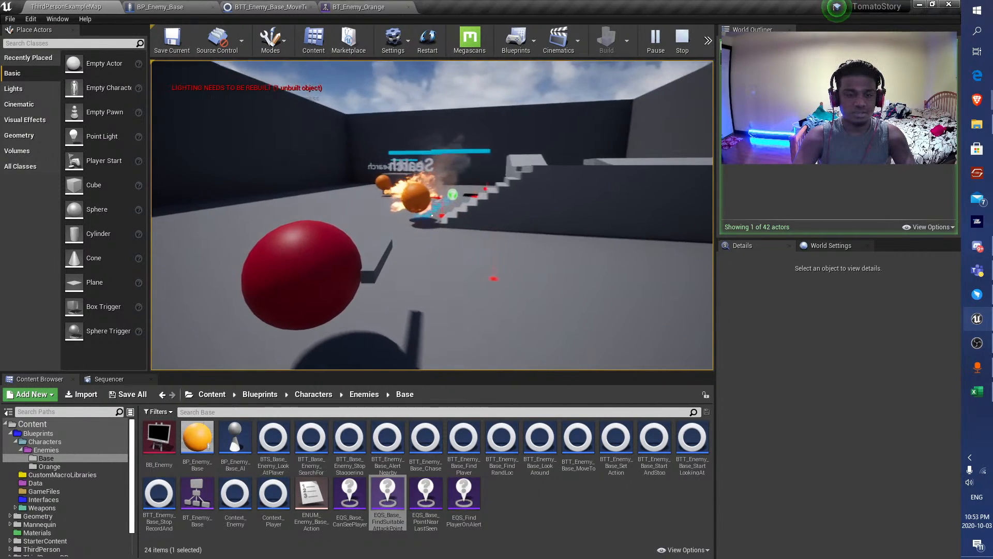
{"action": "key", "text": "a"}
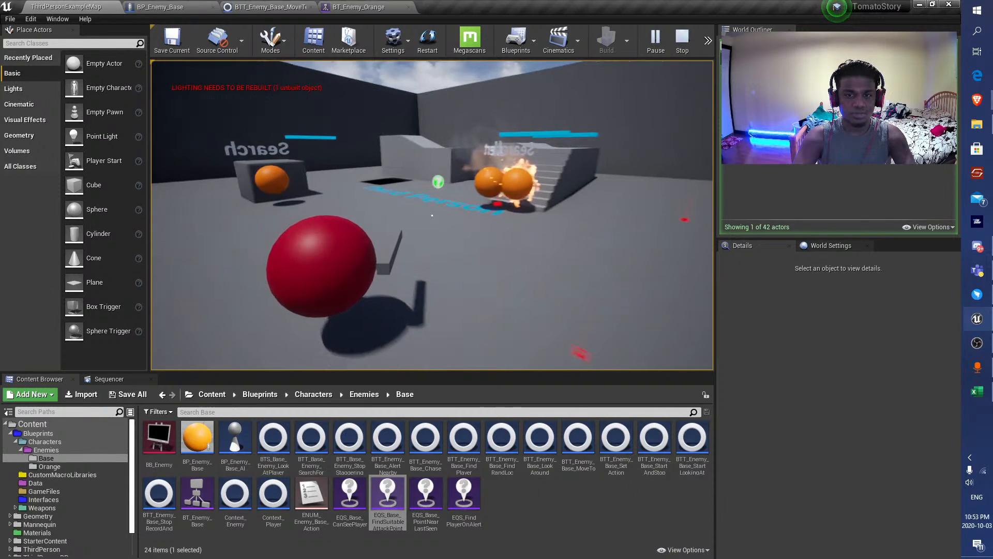
{"action": "key", "text": "d"}
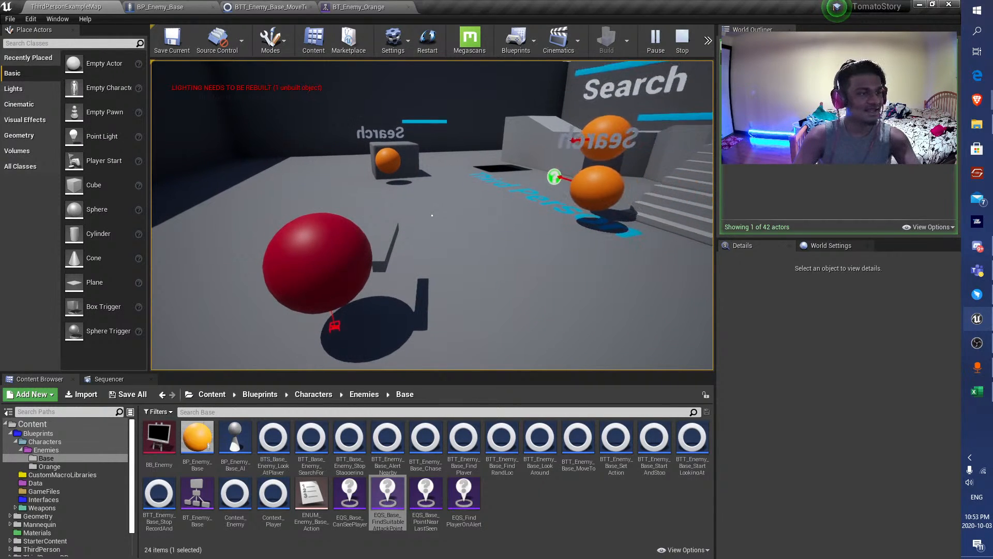
Inspect the running Search For Player branch in BT_Enemy_Orange, end the playtest, and select the Does path exist decorator.
{"action": "key", "text": "shift+F1"}
{"action": "left_click", "coordinate": [376, 6]}
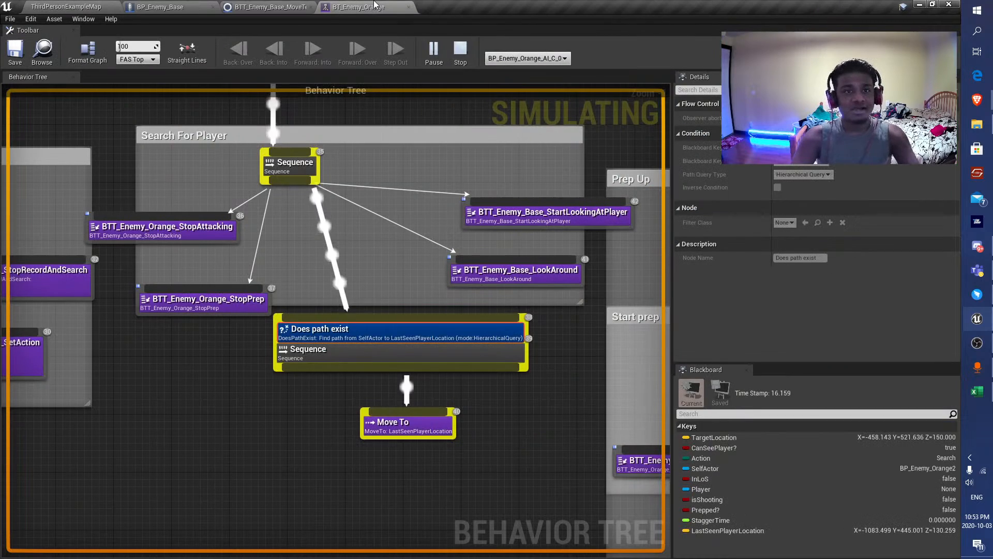
{"action": "scroll", "coordinate": [305, 357], "scroll_direction": "down", "scroll_amount": 3}
{"action": "scroll", "coordinate": [379, 415], "scroll_direction": "up", "scroll_amount": 4}
{"action": "left_click_drag", "start_coordinate": [410, 425], "coordinate": [259, 295]}
{"action": "left_click", "coordinate": [347, 287]}
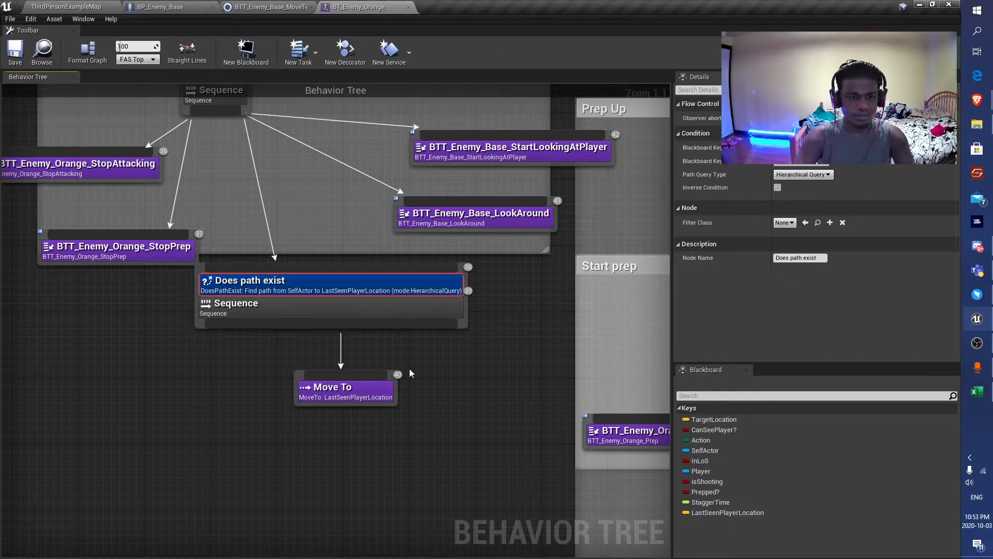
Add a Does Path Exist decorator to the Move To task and delete the decorated Sequence above it.
{"action": "right_click", "coordinate": [318, 393]}
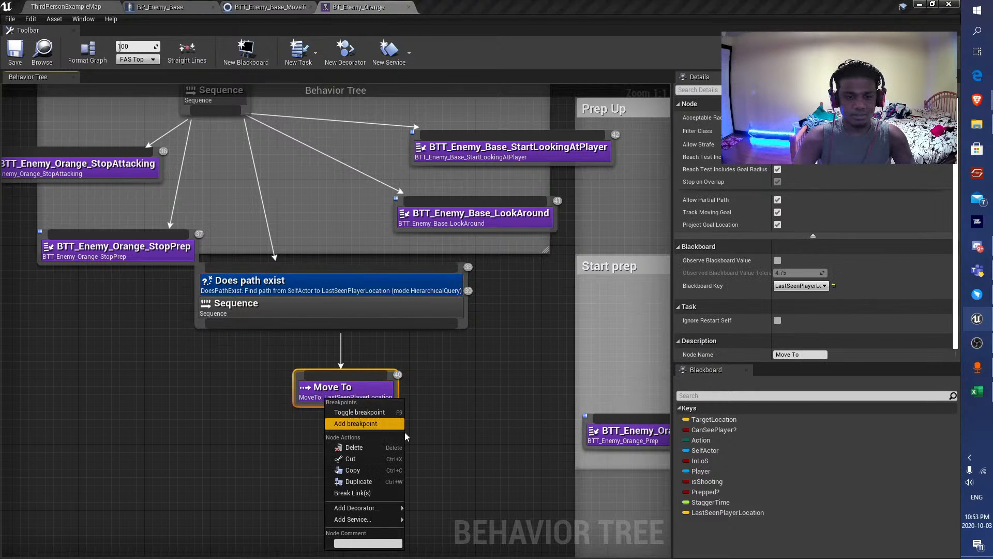
{"action": "mouse_move", "coordinate": [357, 507]}
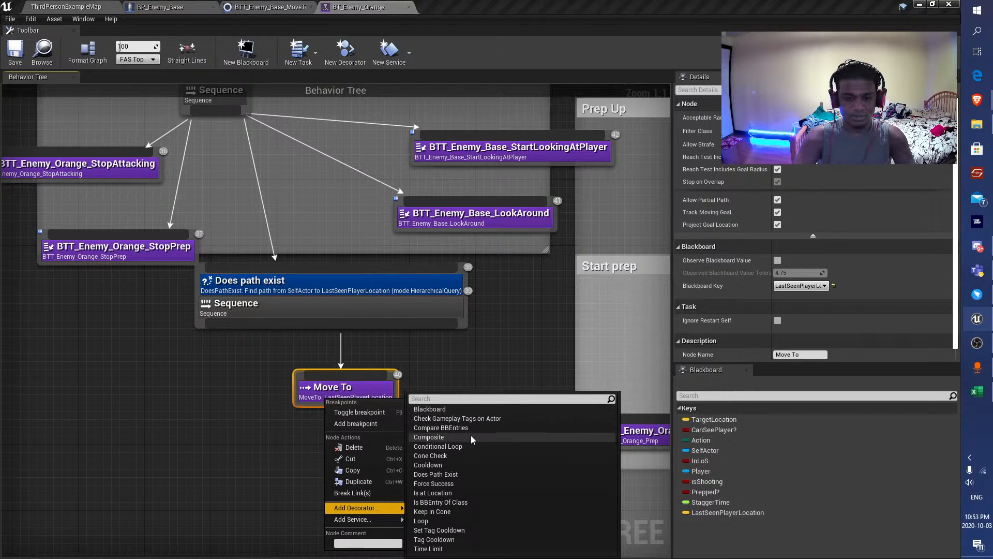
{"action": "left_click", "coordinate": [451, 474]}
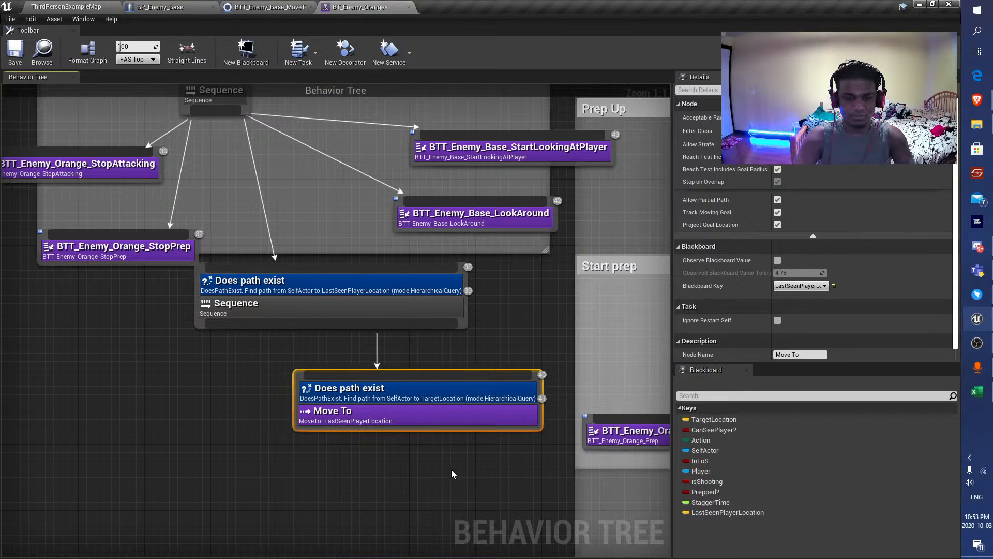
{"action": "left_click", "coordinate": [465, 326]}
{"action": "key", "text": "Delete"}
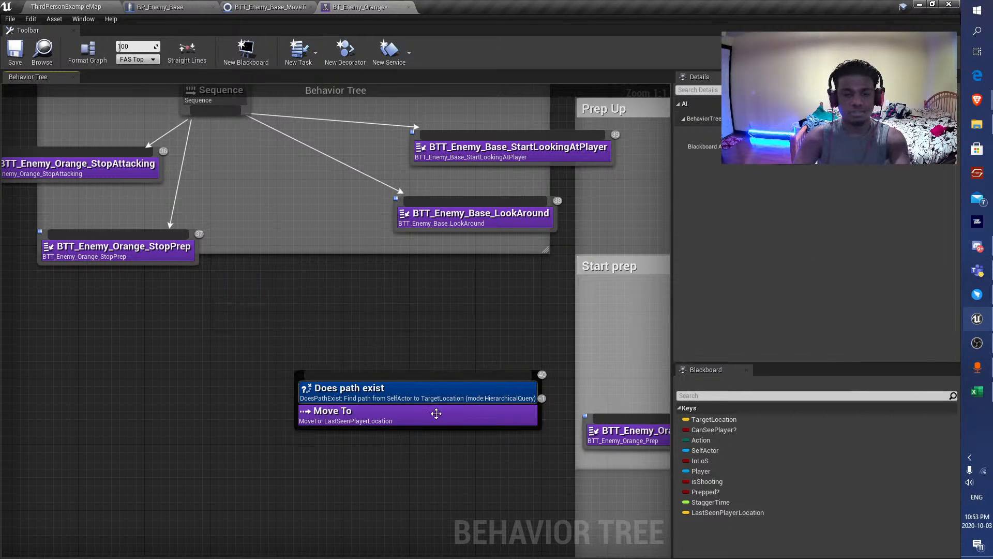
Connect Move To directly under the Search For Player sequence, point its path check at LastSeenPlayerLocation, and save the tree.
{"action": "left_click_drag", "start_coordinate": [456, 371], "coordinate": [357, 269]}
{"action": "left_click_drag", "start_coordinate": [209, 111], "coordinate": [362, 300]}
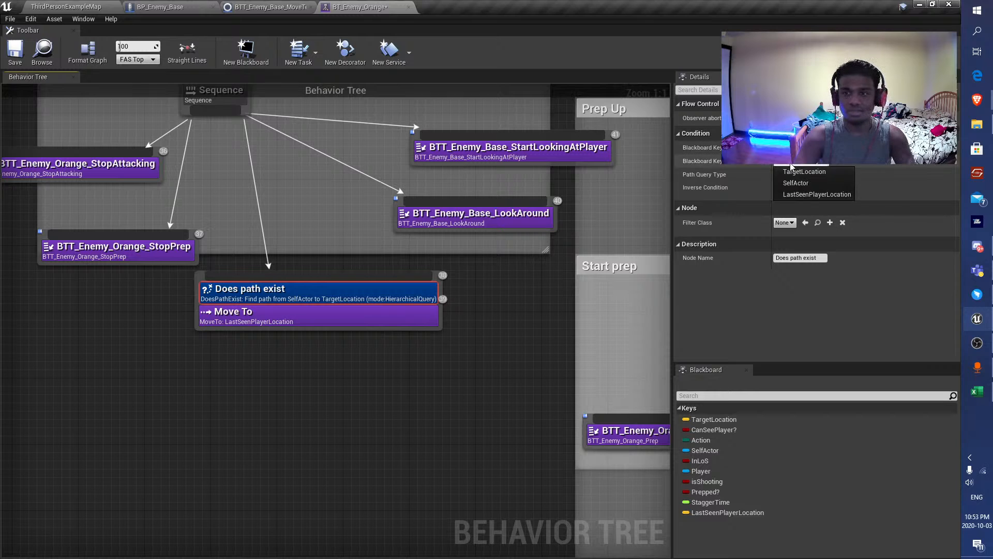
{"action": "left_click", "coordinate": [817, 194]}
{"action": "left_click", "coordinate": [14, 51]}
Playtest ThirdPersonExampleMap, moving the player around to provoke the orange enemies into alert and search.
{"action": "left_click", "coordinate": [122, 9]}
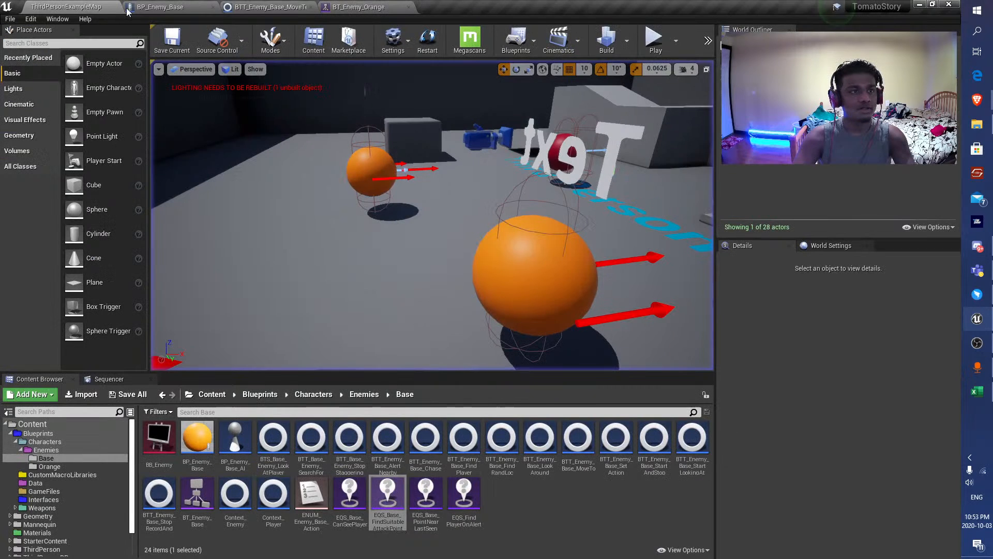
{"action": "left_click", "coordinate": [655, 42]}
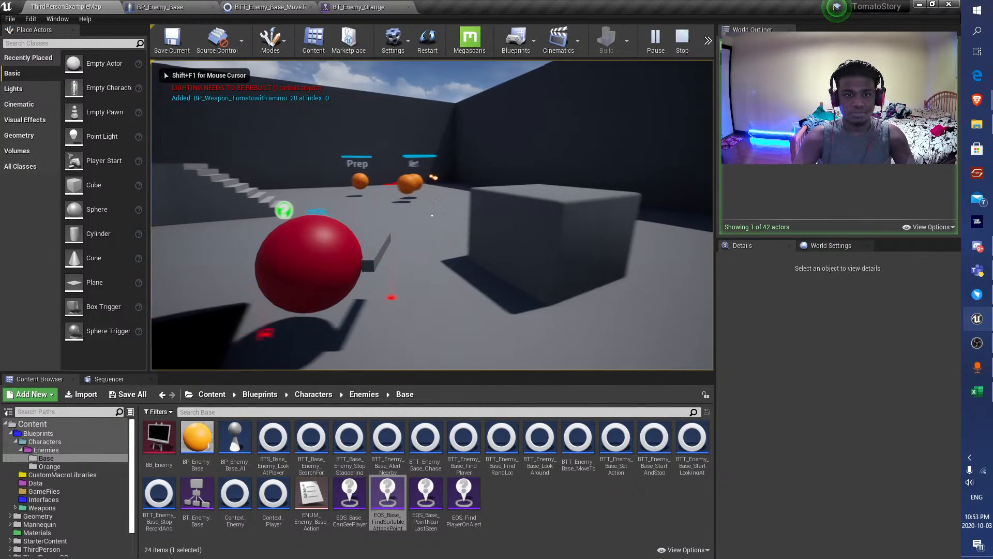
{"action": "key", "text": "s"}
{"action": "key", "text": "d"}
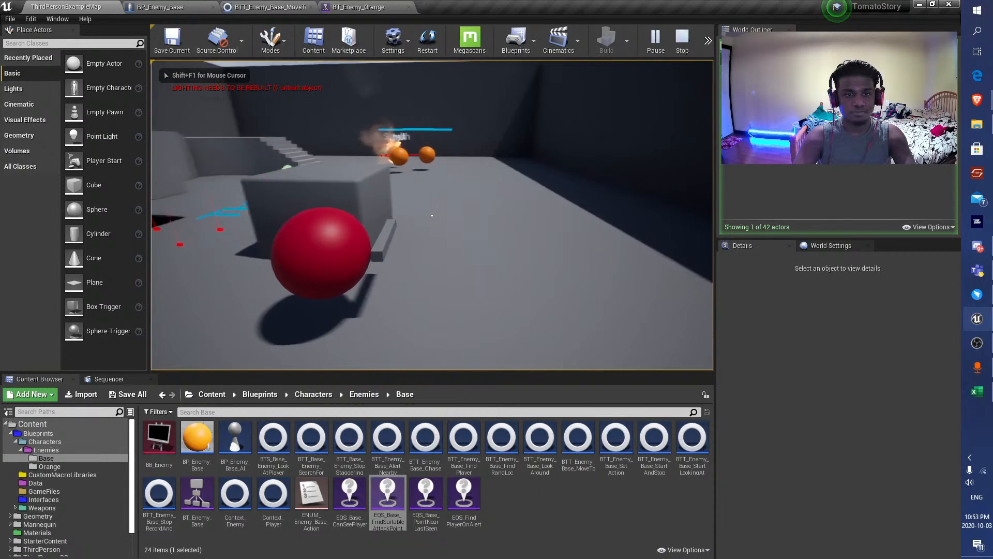
{"action": "key", "text": "d"}
{"action": "key", "text": "a"}
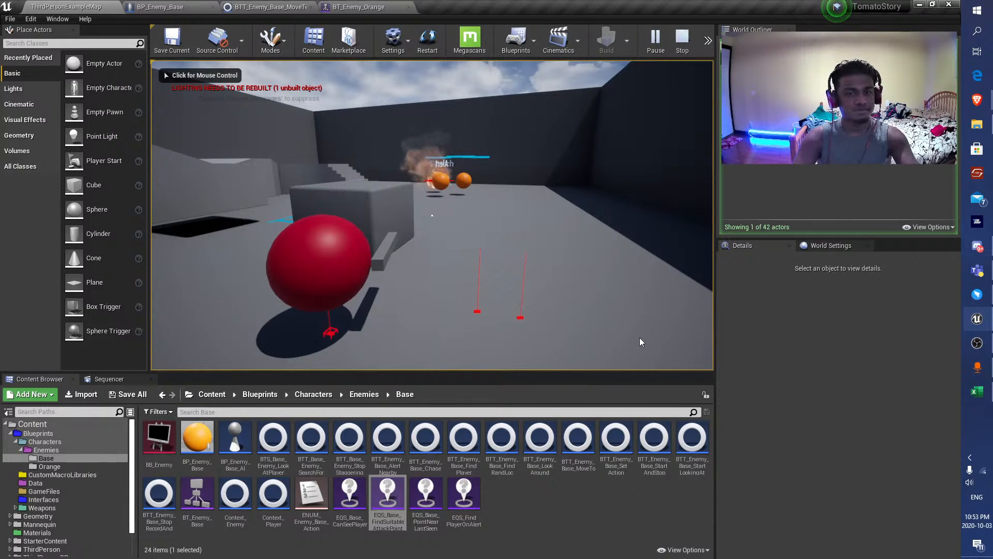
Inspect the active branches of the simulating BT_Enemy_Orange behavior tree while the playtest runs.
{"action": "left_click", "coordinate": [359, 7]}
{"action": "scroll", "coordinate": [405, 353], "scroll_direction": "down", "scroll_amount": 5}
{"action": "scroll", "coordinate": [343, 327], "scroll_direction": "up", "scroll_amount": 4}
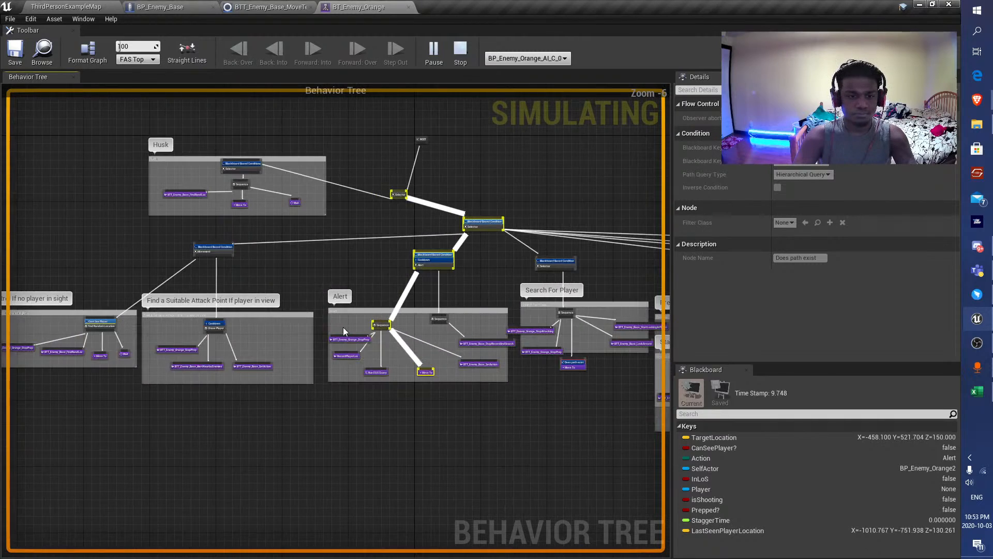
{"action": "scroll", "coordinate": [409, 353], "scroll_direction": "up", "scroll_amount": 4}
{"action": "scroll", "coordinate": [409, 353], "scroll_direction": "down", "scroll_amount": 4}
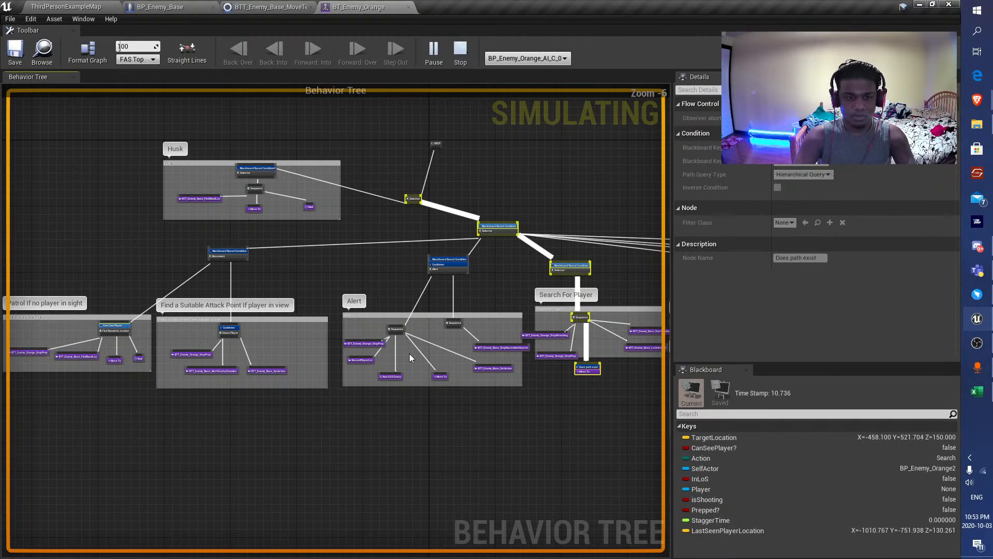
Resume control of the player in the running level and circle the map to watch the searching enemies.
{"action": "left_click", "coordinate": [115, 7]}
{"action": "left_click", "coordinate": [463, 236]}
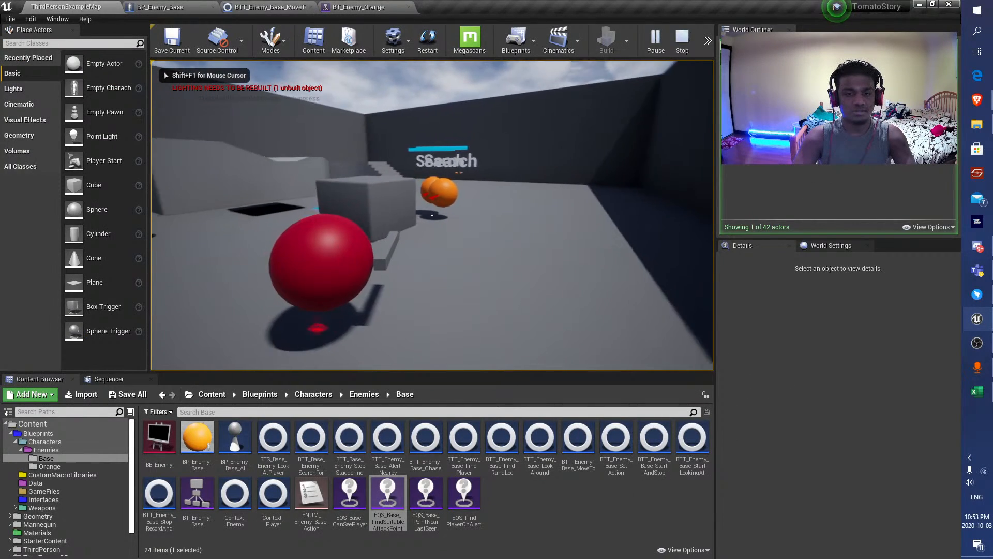
{"action": "key", "text": "s"}
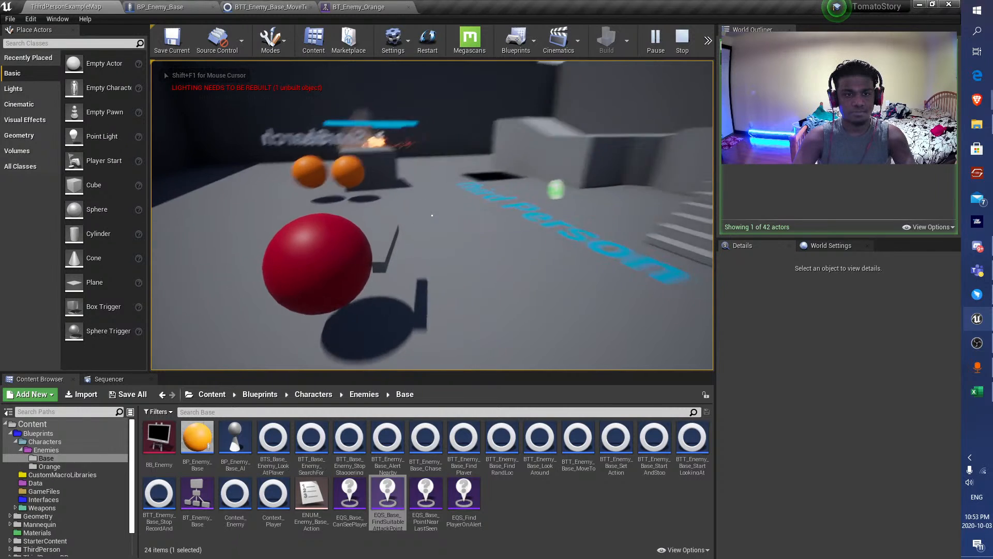
{"action": "key", "text": "d"}
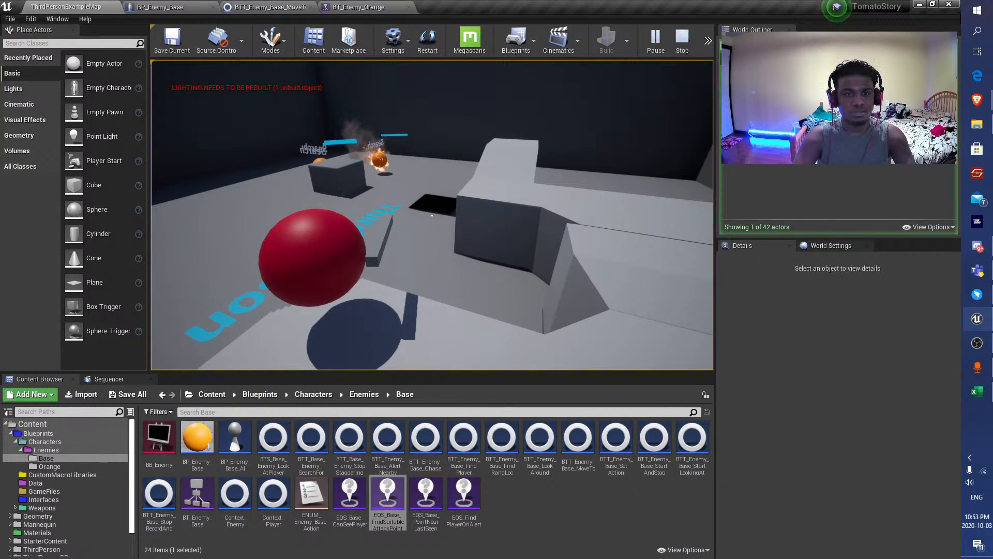
{"action": "key", "text": "w"}
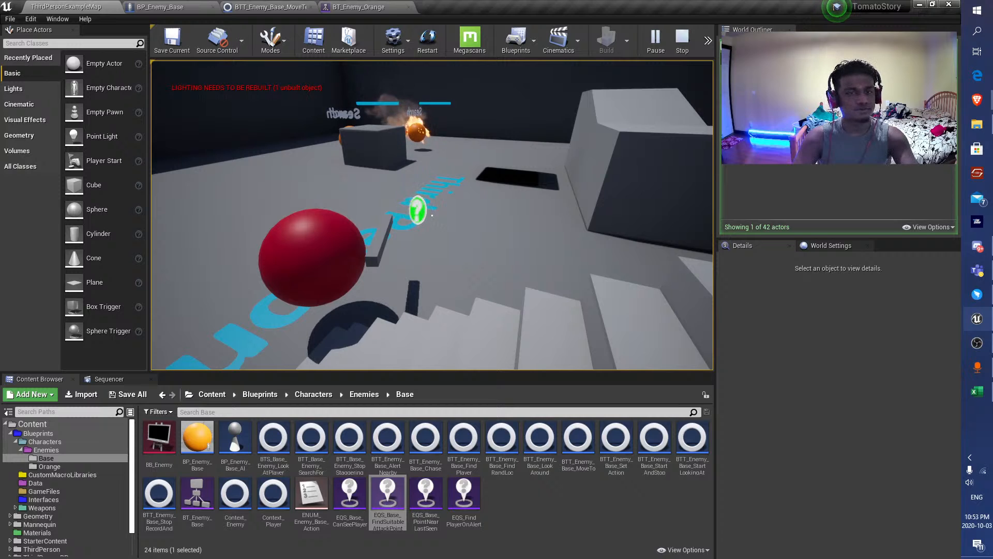
Inspect the Move To task running in the Search For Player branch, and end the playtest.
{"action": "key", "text": "shift+F1"}
{"action": "left_click", "coordinate": [359, 7]}
{"action": "scroll", "coordinate": [437, 411], "scroll_direction": "up", "scroll_amount": 5}
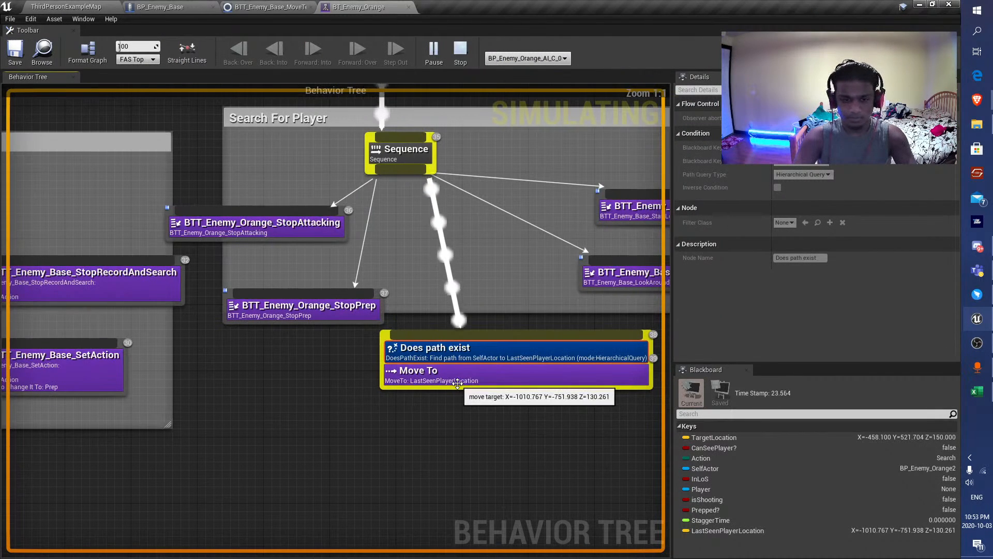
{"action": "right_click_drag", "start_coordinate": [534, 405], "coordinate": [475, 420]}
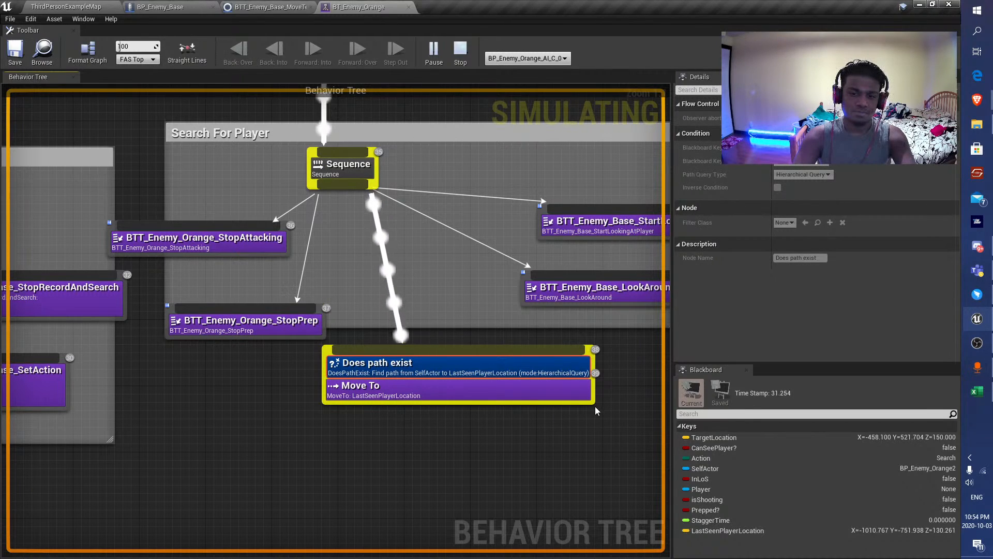
{"action": "key", "text": "Escape"}
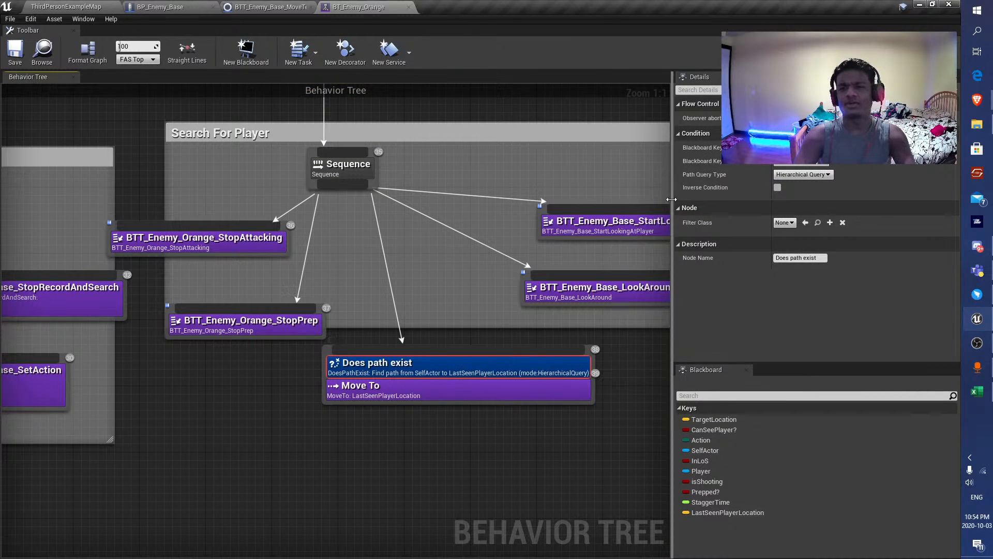
Delete the Does path exist decorator from Move To and reposition the task inside the Search For Player group.
{"action": "right_click_drag", "start_coordinate": [486, 468], "coordinate": [396, 473]}
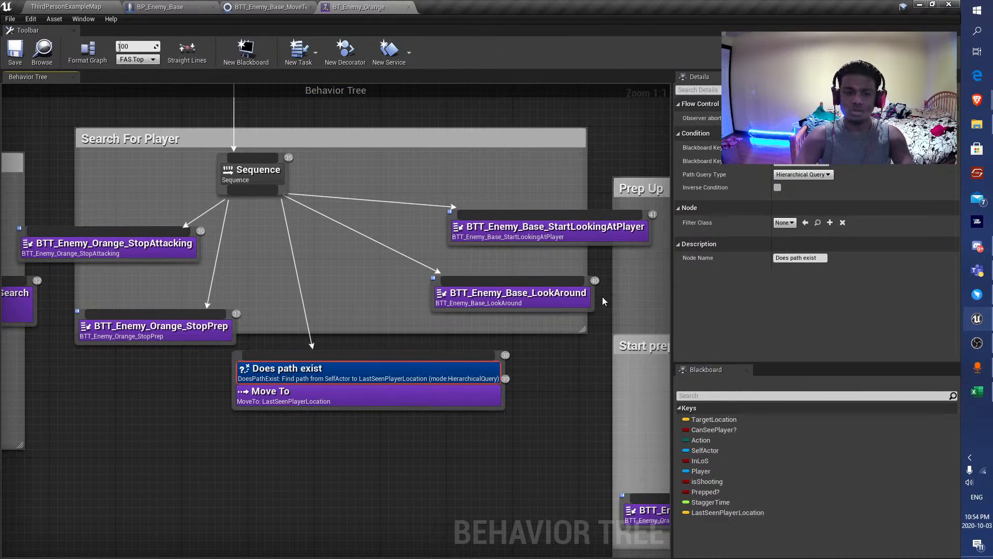
{"action": "left_click", "coordinate": [786, 133]}
{"action": "left_click", "coordinate": [682, 133]}
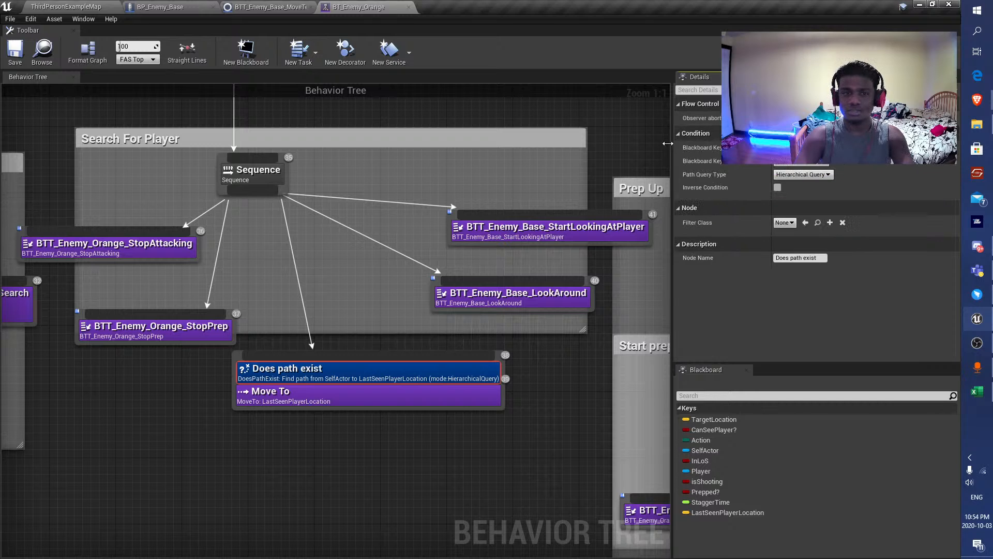
{"action": "scroll", "coordinate": [344, 275], "scroll_direction": "down", "scroll_amount": 2}
{"action": "right_click_drag", "start_coordinate": [358, 350], "coordinate": [346, 410]}
{"action": "scroll", "coordinate": [346, 410], "scroll_direction": "up", "scroll_amount": 2}
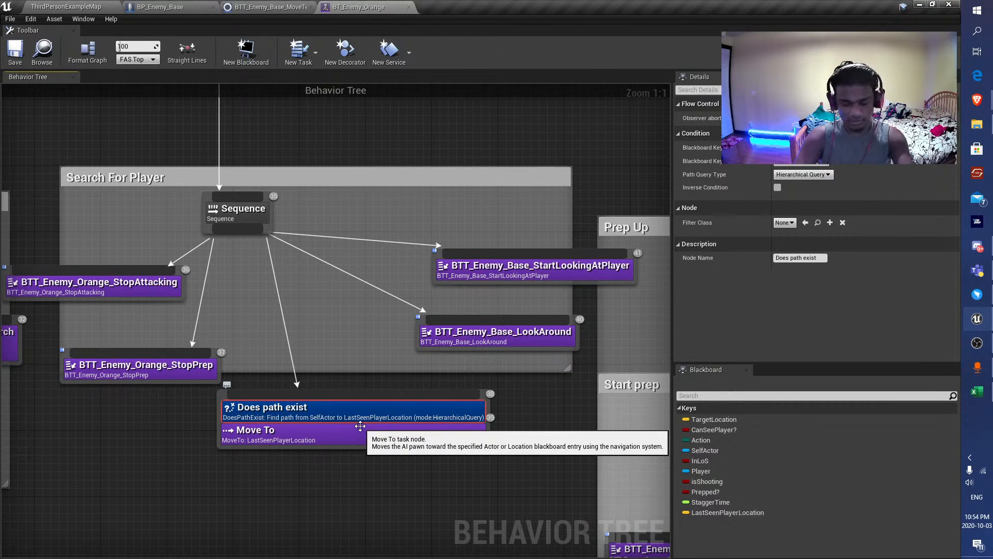
{"action": "key", "text": "Delete"}
{"action": "left_click_drag", "start_coordinate": [266, 411], "coordinate": [348, 381]}
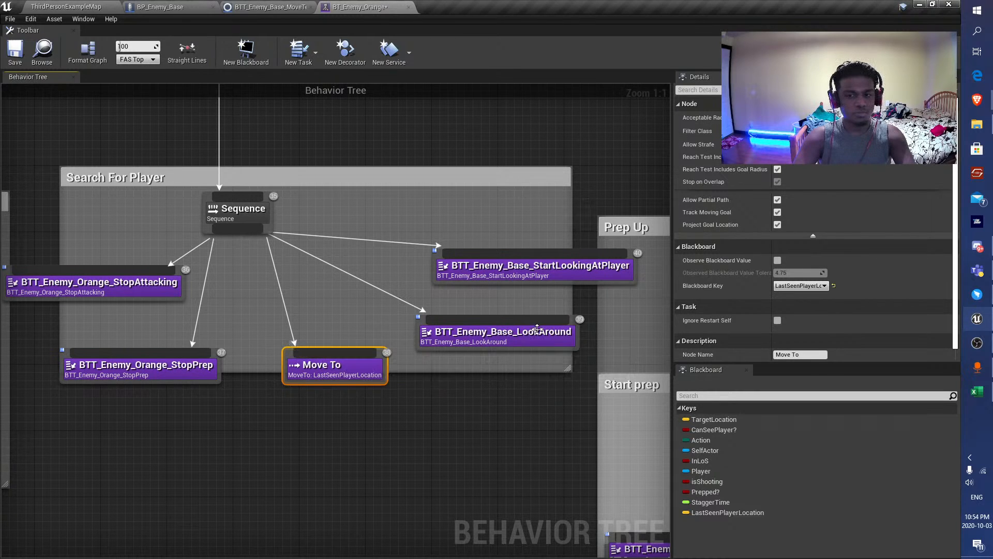
Playtest the level without the path check, moving the player toward and away from the enemies.
{"action": "left_click", "coordinate": [78, 7]}
{"action": "left_click", "coordinate": [654, 42]}
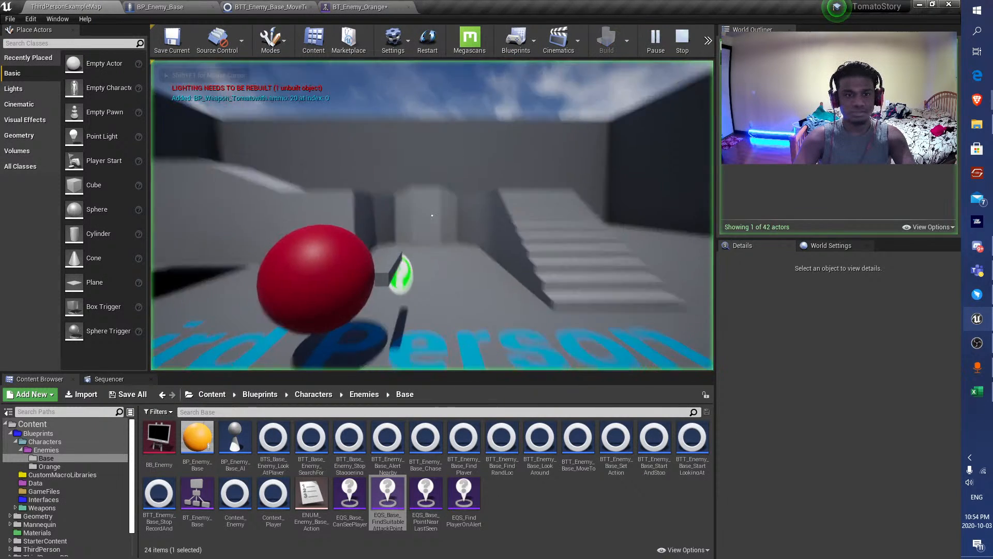
{"action": "key", "text": "s"}
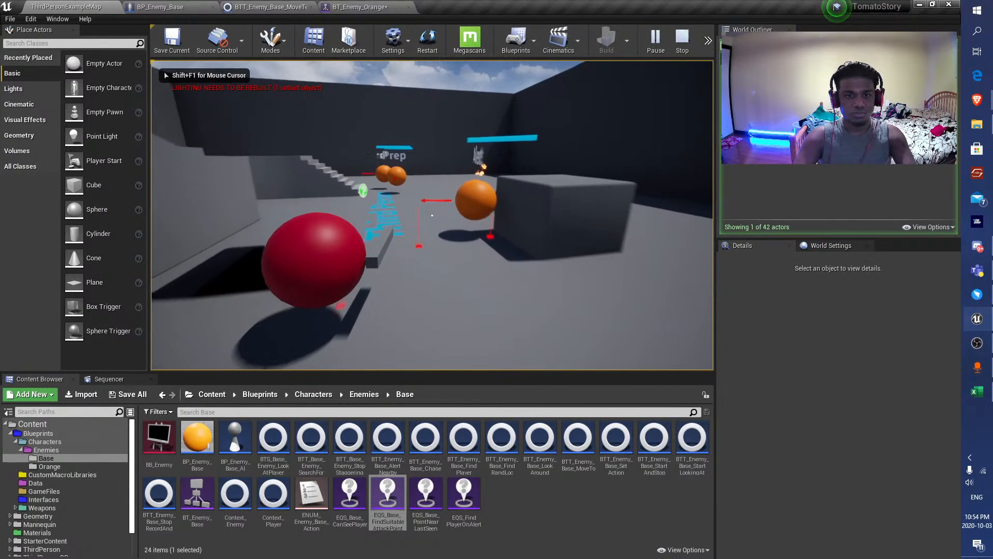
{"action": "key", "text": "w"}
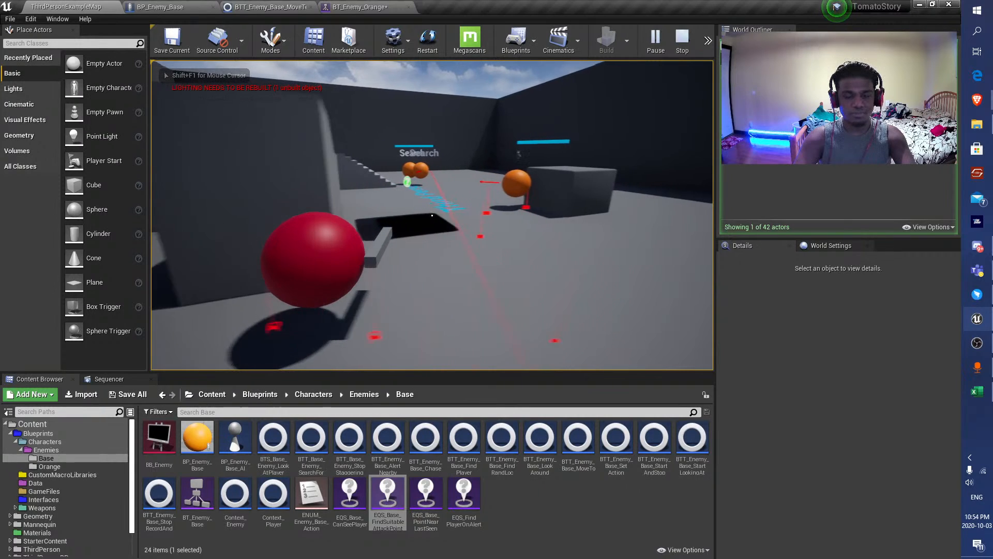
{"action": "key", "text": "w"}
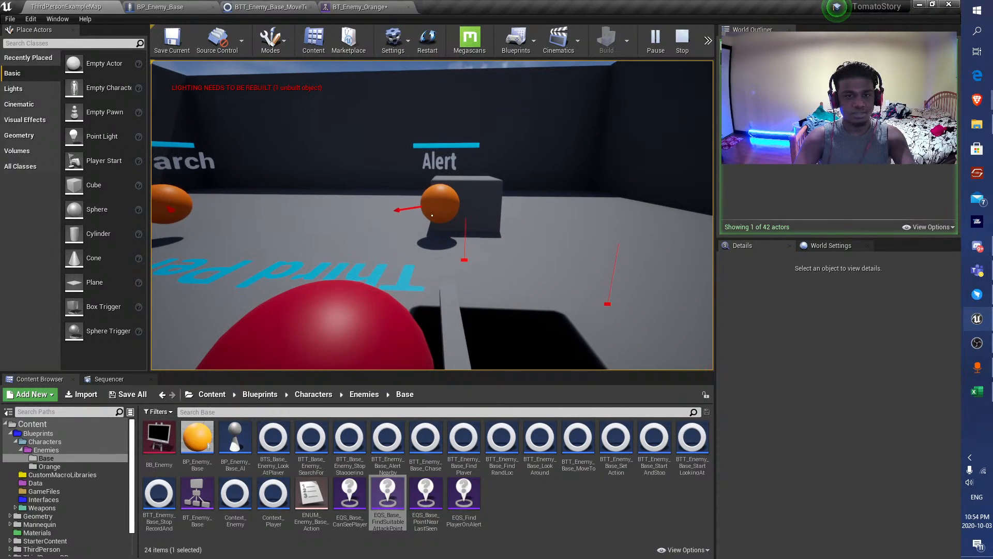
{"action": "key", "text": "s"}
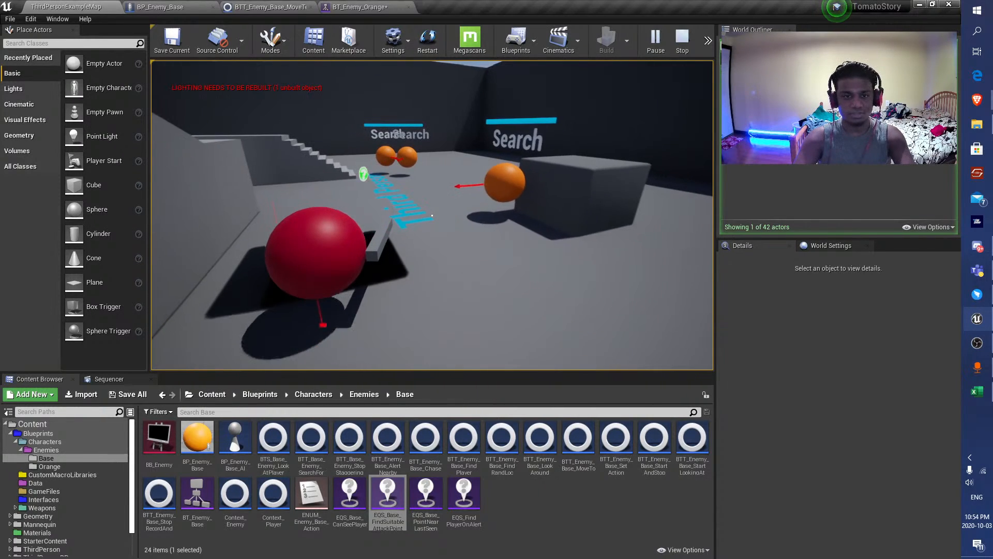
Examine the Alert branch of BT_Enemy_Orange, checking the settings of its Move To task.
{"action": "left_click", "coordinate": [390, 10]}
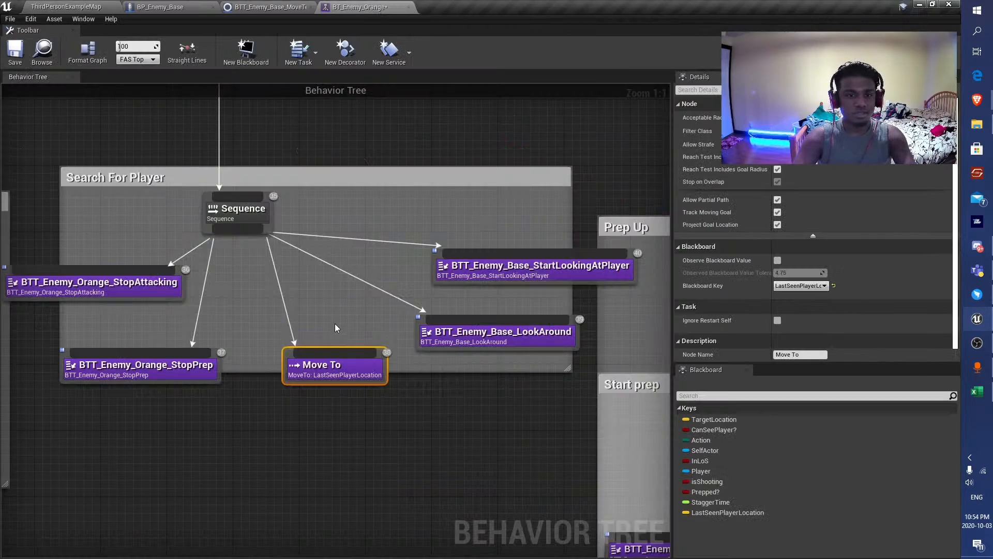
{"action": "right_click_drag", "start_coordinate": [253, 310], "coordinate": [440, 287]}
{"action": "scroll", "coordinate": [302, 339], "scroll_direction": "up", "scroll_amount": 5}
{"action": "left_click", "coordinate": [300, 354]}
{"action": "scroll", "coordinate": [299, 354], "scroll_direction": "down", "scroll_amount": 1}
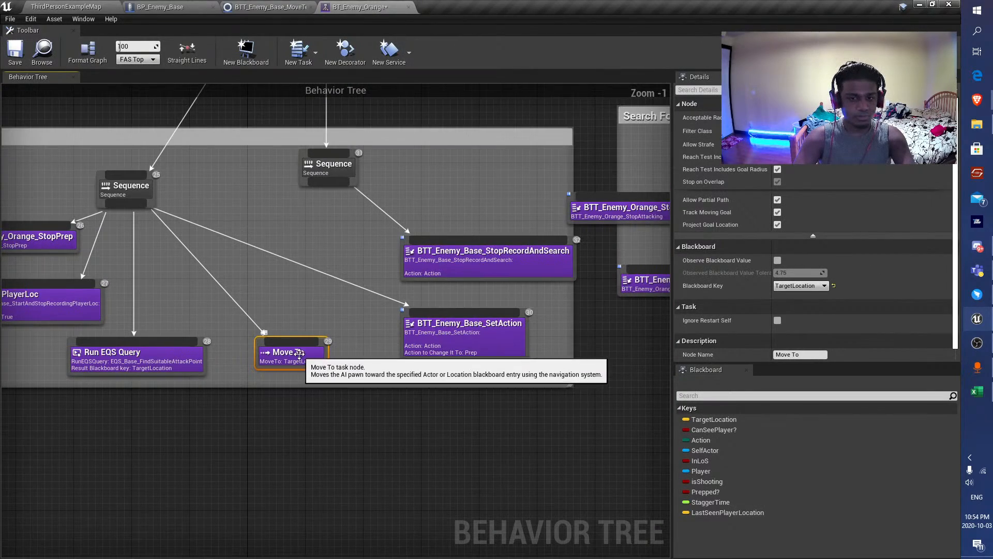
{"action": "left_click", "coordinate": [446, 356]}
{"action": "right_click_drag", "start_coordinate": [353, 376], "coordinate": [464, 373]}
{"action": "left_click", "coordinate": [405, 354]}
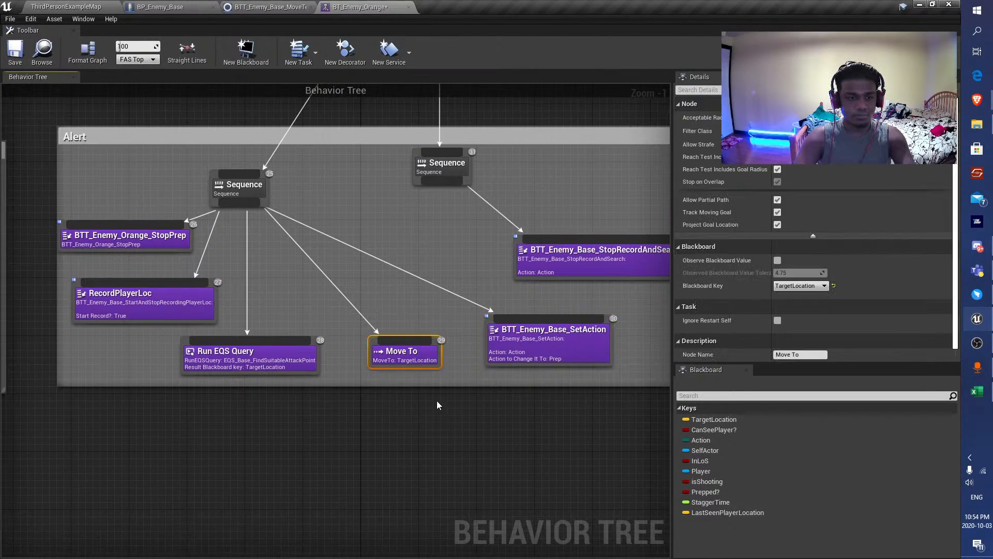
{"action": "scroll", "coordinate": [436, 404], "scroll_direction": "down", "scroll_amount": 4}
{"action": "right_click_drag", "start_coordinate": [330, 363], "coordinate": [305, 339]}
{"action": "scroll", "coordinate": [377, 367], "scroll_direction": "up", "scroll_amount": 3}
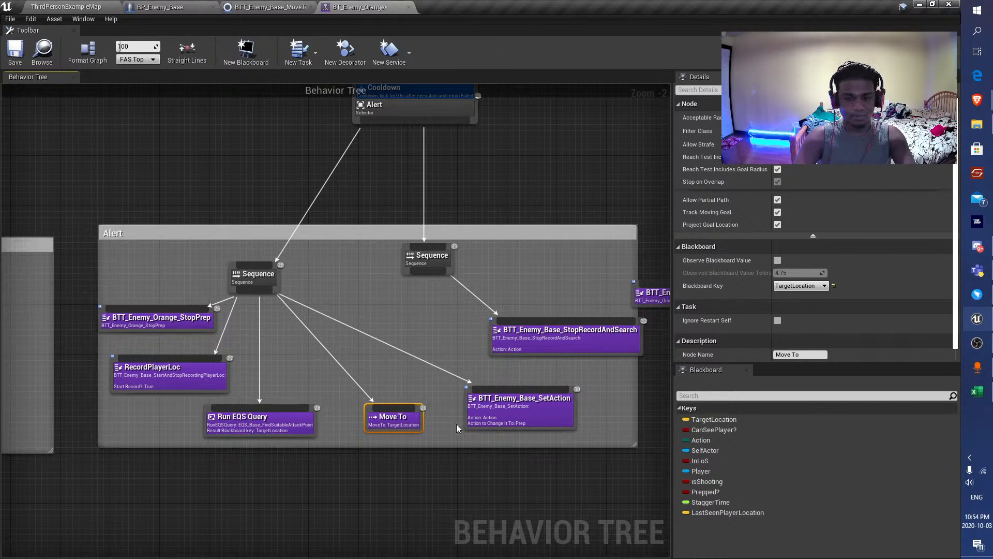
Examine the Alert branch's SetAction task and the StartLookingAtPlayer task in the Start prep group.
{"action": "left_click", "coordinate": [515, 409]}
{"action": "scroll", "coordinate": [515, 409], "scroll_direction": "down", "scroll_amount": 3}
{"action": "right_click_drag", "start_coordinate": [515, 409], "coordinate": [111, 412]}
{"action": "scroll", "coordinate": [443, 445], "scroll_direction": "up", "scroll_amount": 4}
{"action": "right_click_drag", "start_coordinate": [498, 437], "coordinate": [351, 356]}
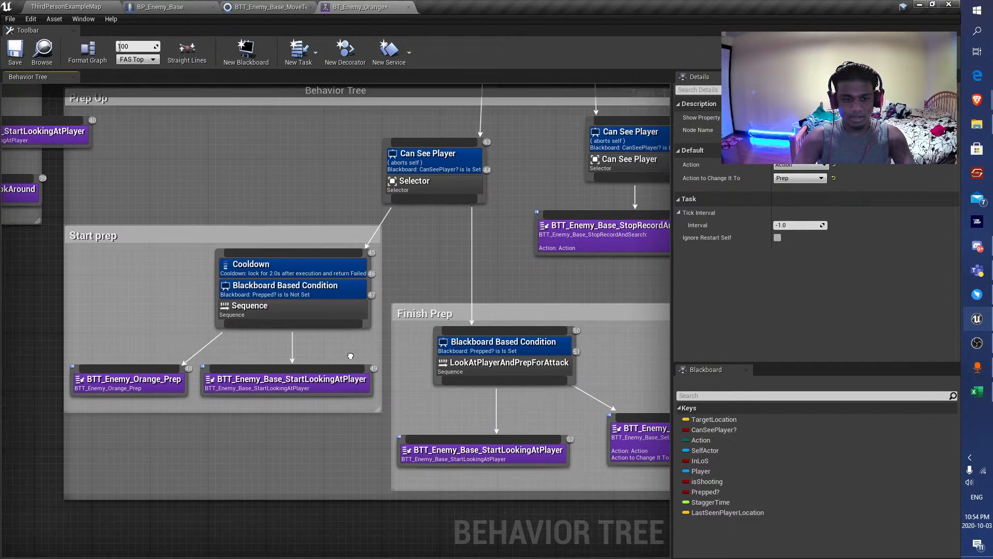
{"action": "scroll", "coordinate": [350, 356], "scroll_direction": "down", "scroll_amount": 1}
{"action": "left_click", "coordinate": [332, 323]}
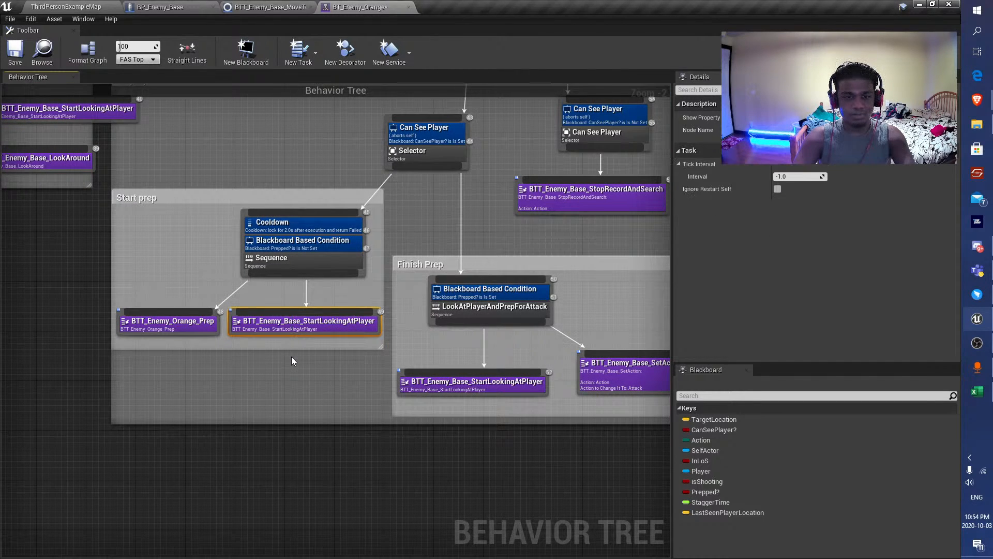
Playtest the level, retreating the player from the enemies until they search, then release the mouse cursor from the game.
{"action": "left_click", "coordinate": [40, 65]}
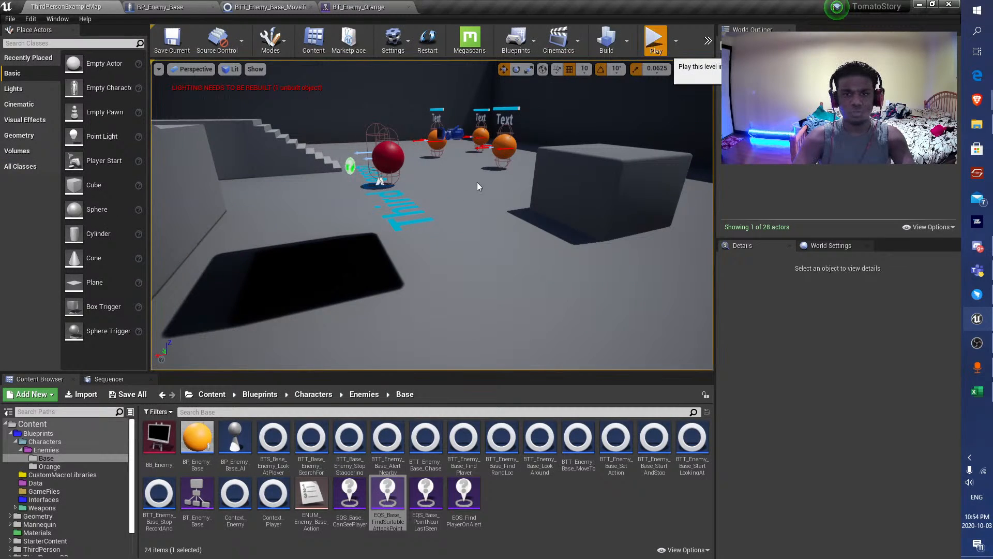
{"action": "left_click", "coordinate": [476, 182]}
{"action": "key", "text": "s"}
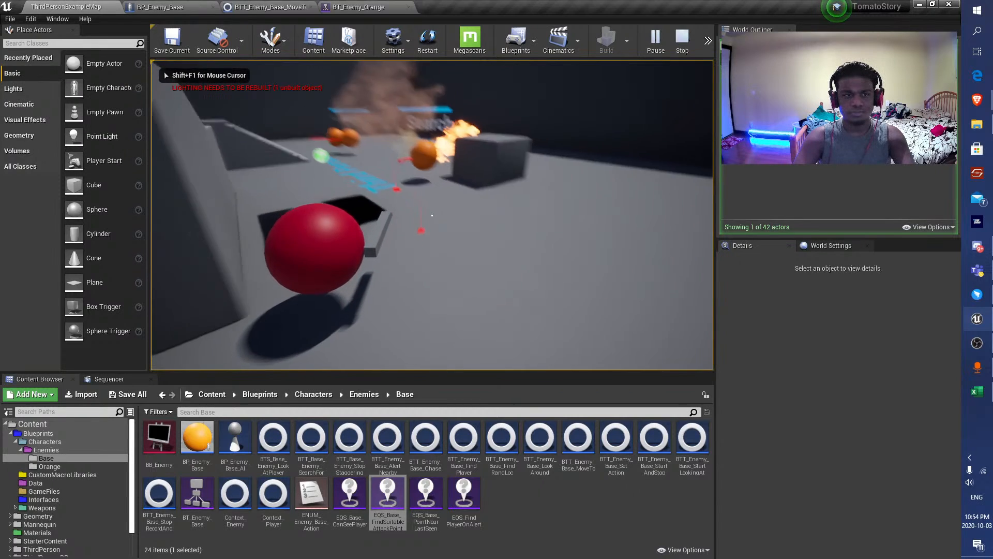
{"action": "key", "text": "s"}
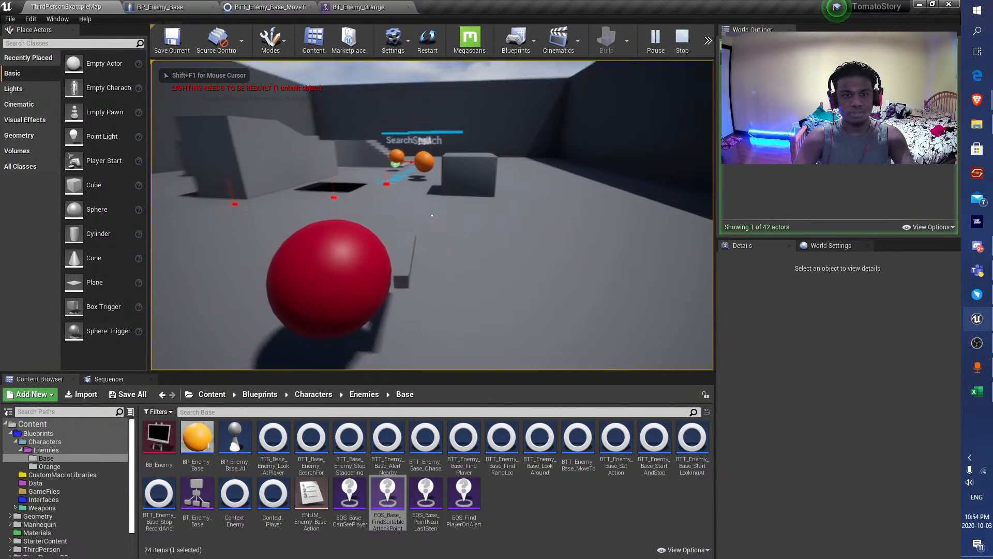
{"action": "key", "text": "a"}
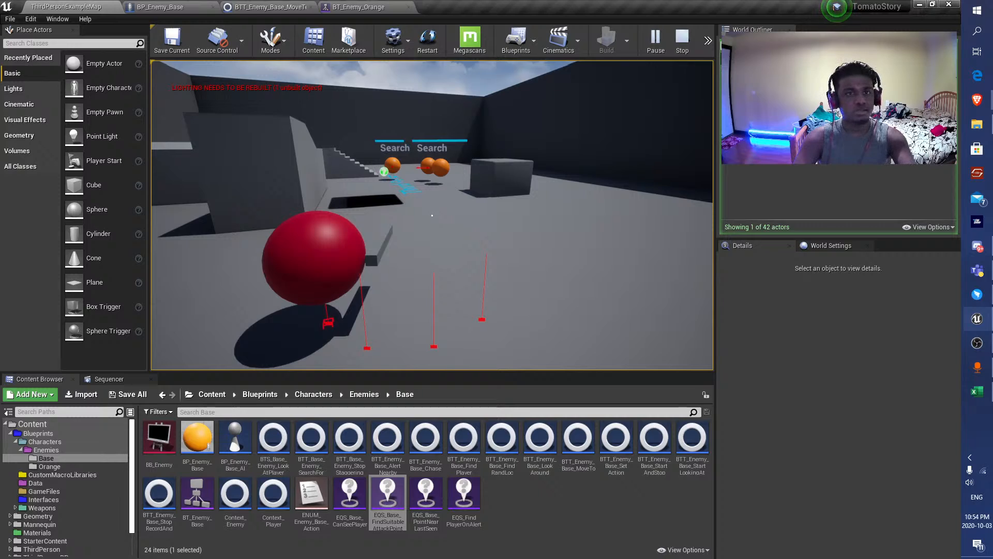
{"action": "key", "text": "shift+F1"}
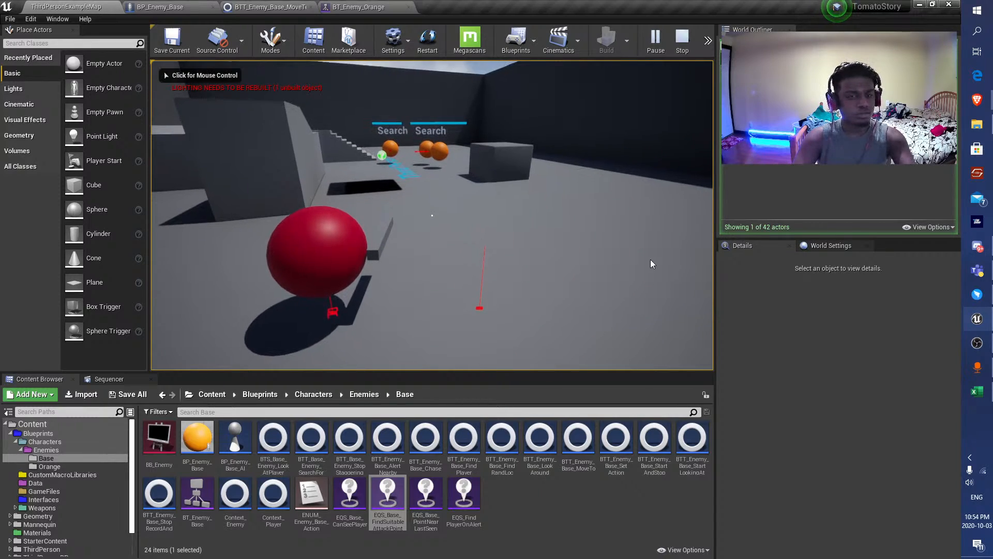
Examine the running BT_Enemy_Orange behavior tree, inspecting the active Move To task in the Search For Player group.
{"action": "left_click", "coordinate": [357, 5]}
{"action": "right_click_drag", "start_coordinate": [472, 310], "coordinate": [438, 421]}
{"action": "scroll", "coordinate": [306, 377], "scroll_direction": "down", "scroll_amount": 6}
{"action": "right_click_drag", "start_coordinate": [306, 377], "coordinate": [512, 361]}
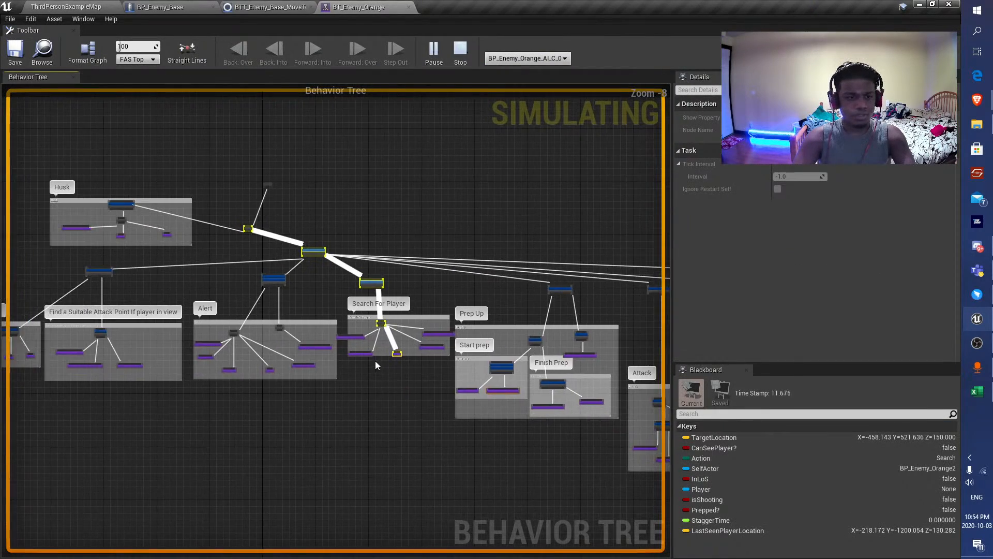
{"action": "scroll", "coordinate": [375, 361], "scroll_direction": "up", "scroll_amount": 6}
{"action": "right_click_drag", "start_coordinate": [417, 346], "coordinate": [409, 358]}
{"action": "scroll", "coordinate": [409, 359], "scroll_direction": "up", "scroll_amount": 2}
{"action": "left_click", "coordinate": [437, 354]}
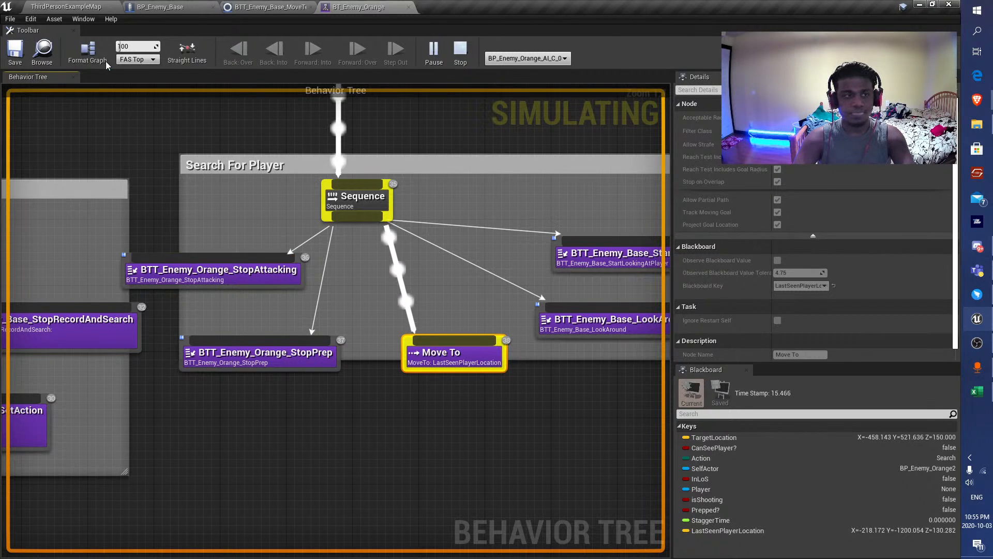
Resume the playtest to watch the searching enemies, stop it and open the BP_Enemy_Base event graph.
{"action": "left_click", "coordinate": [66, 6]}
{"action": "left_click", "coordinate": [290, 156]}
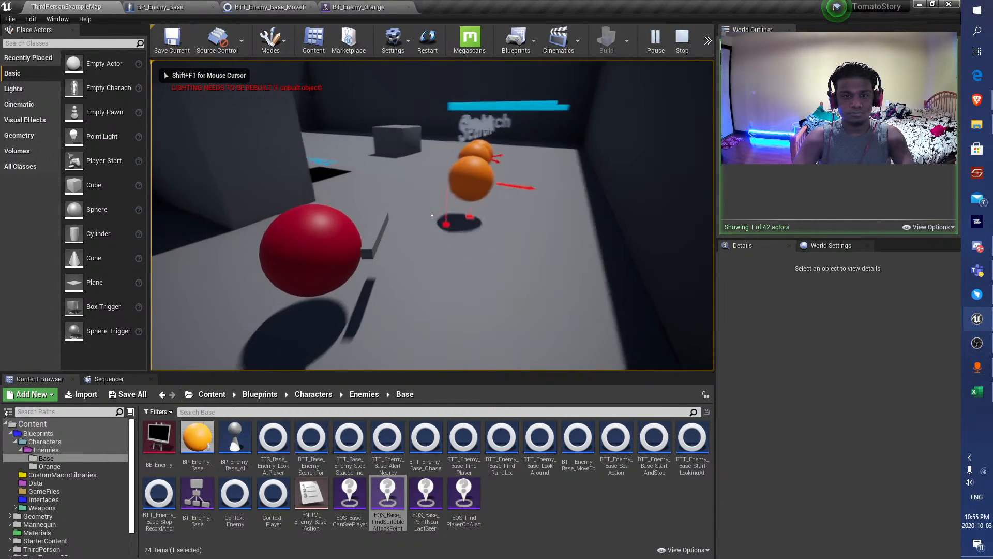
{"action": "key", "text": "Escape"}
{"action": "left_click", "coordinate": [173, 8]}
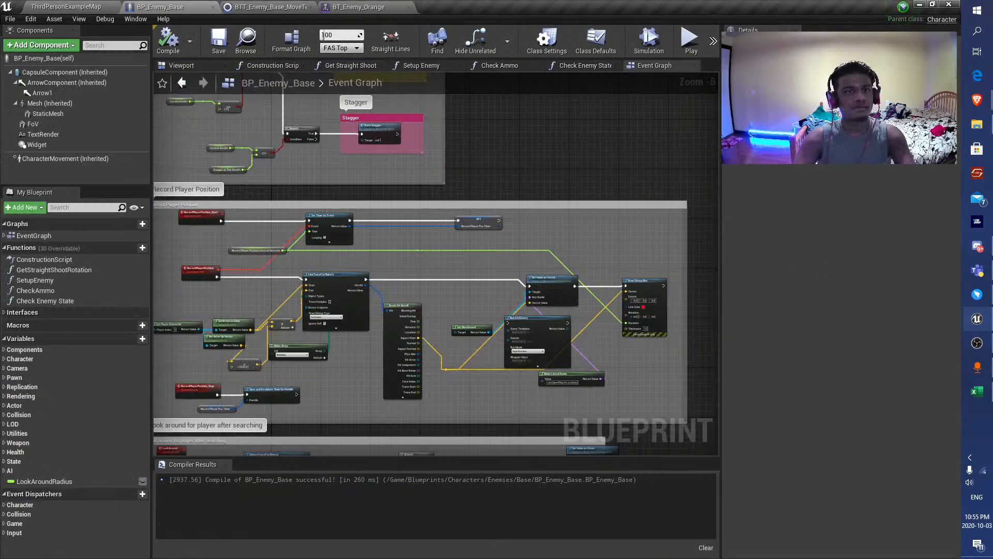
Switch to the Brave browser and search Google for "AI move to fails".
{"action": "left_click", "coordinate": [976, 101]}
{"action": "left_click", "coordinate": [897, 207]}
{"action": "left_click", "coordinate": [309, 27]}
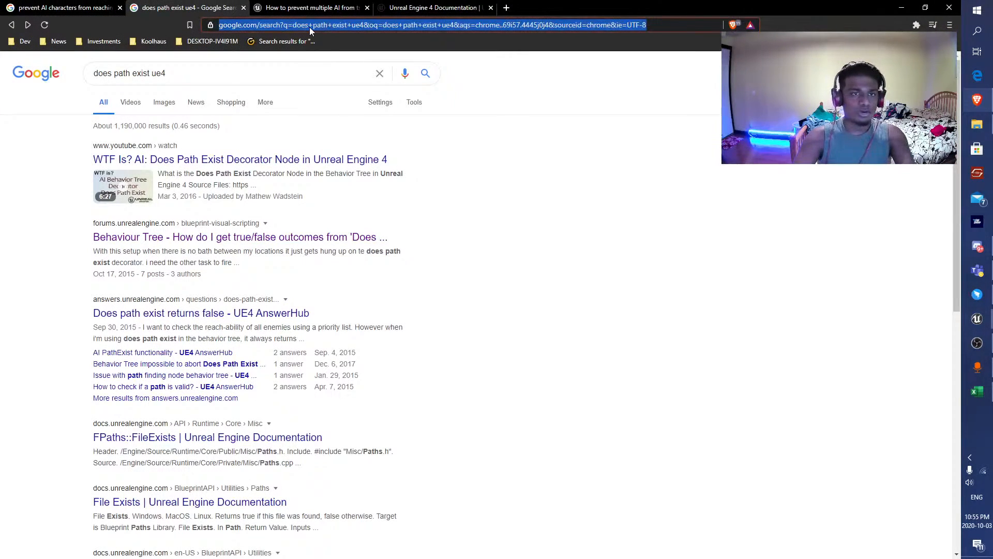
{"action": "type", "text": "all AI"}
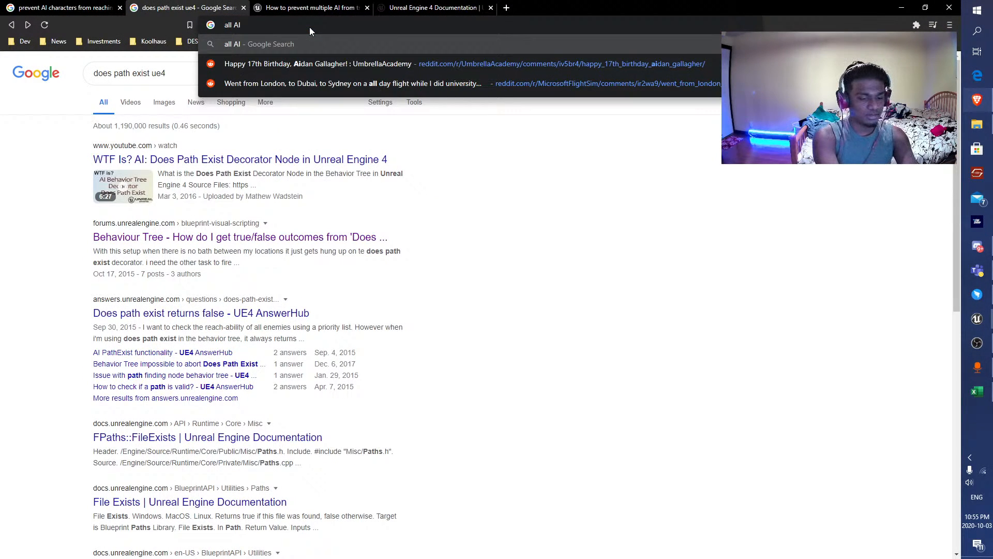
{"action": "key", "text": "BackSpace"}
{"action": "key", "text": "BackSpace"}
{"action": "key", "text": "BackSpace"}
{"action": "key", "text": "BackSpace"}
{"action": "key", "text": "BackSpace"}
{"action": "key", "text": "BackSpace"}
{"action": "key", "text": "BackSpace"}
{"action": "type", "text": "A"}
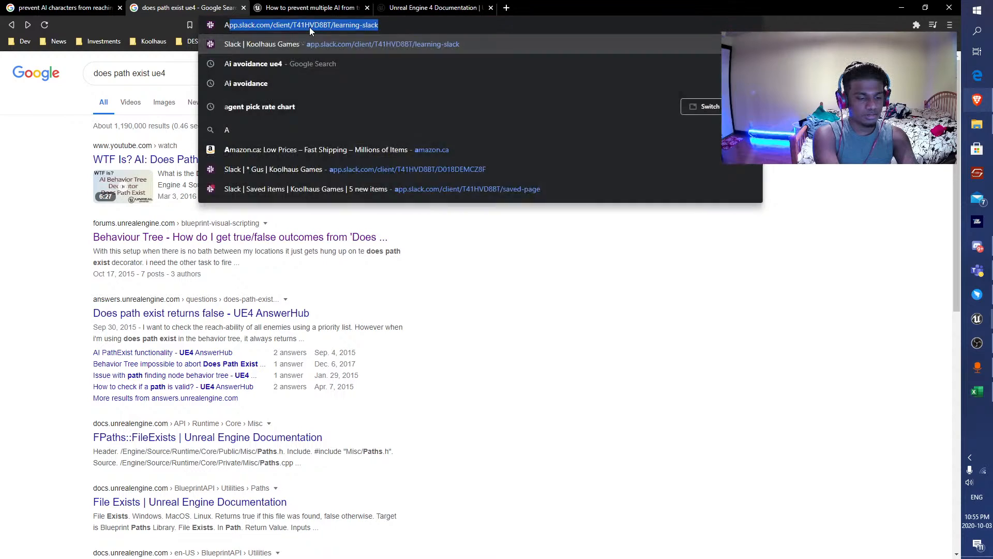
{"action": "type", "text": "I move to fails"}
{"action": "key", "text": "Return"}
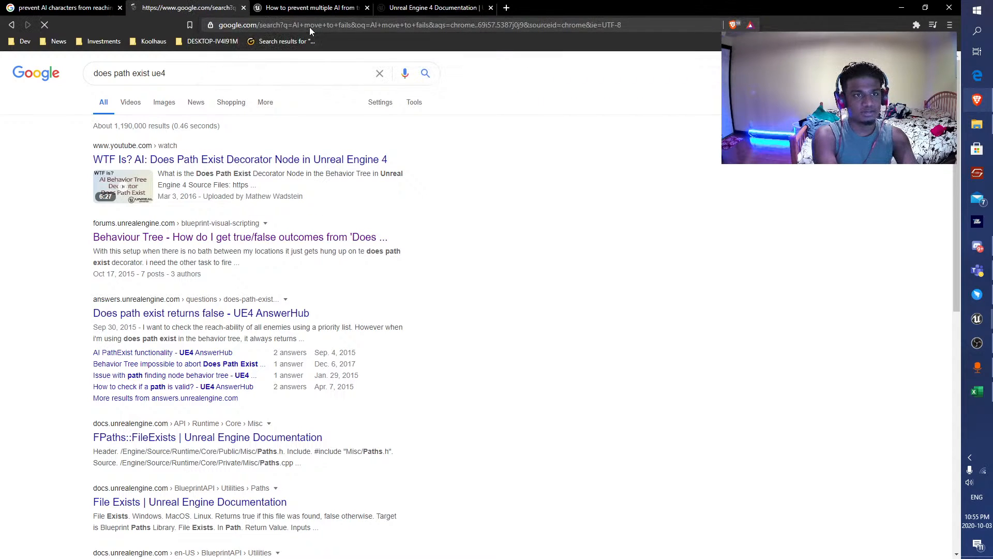
Read the AnswerHub thread "Ai Move to often fails" and return to the search results.
{"action": "left_click", "coordinate": [201, 164]}
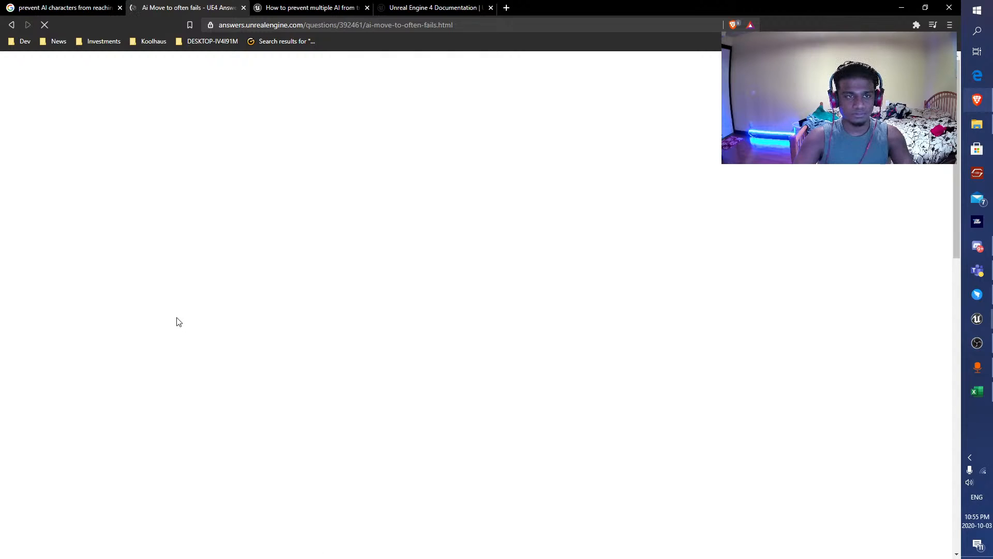
{"action": "scroll", "coordinate": [177, 322], "scroll_direction": "down", "scroll_amount": 5}
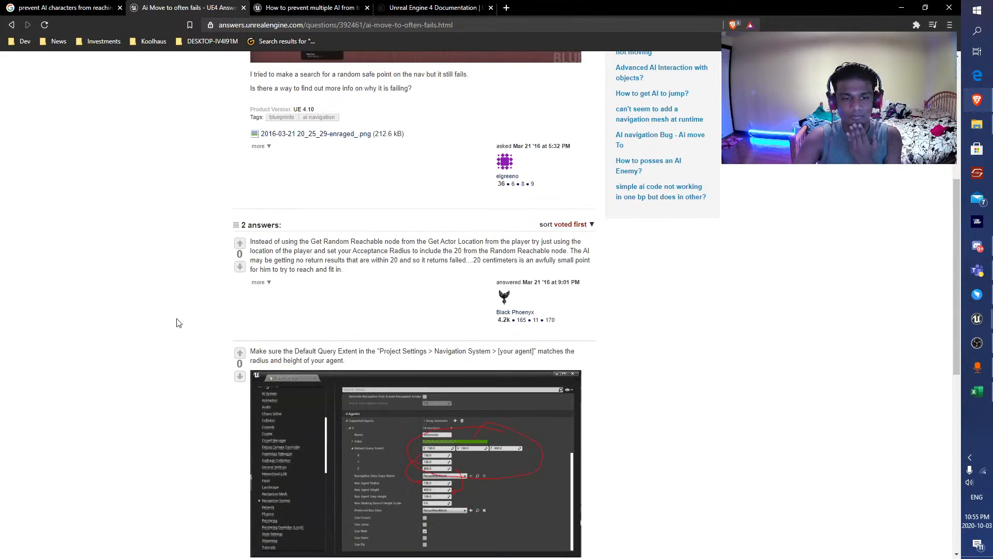
{"action": "key", "text": "alt+Left"}
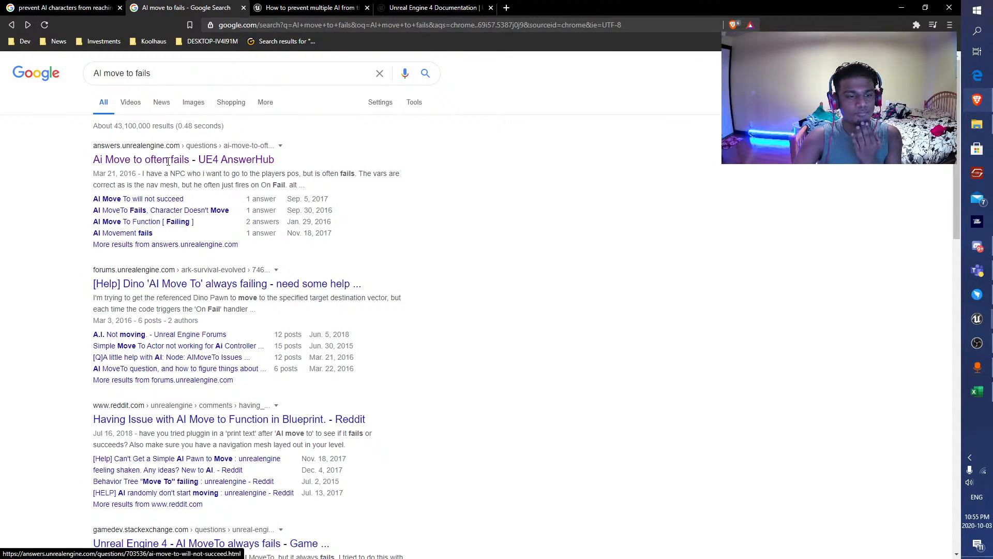
Change the Google search to "AI move freezed UE4".
{"action": "left_click_drag", "start_coordinate": [152, 74], "coordinate": [129, 76]}
{"action": "type", "text": "f"}
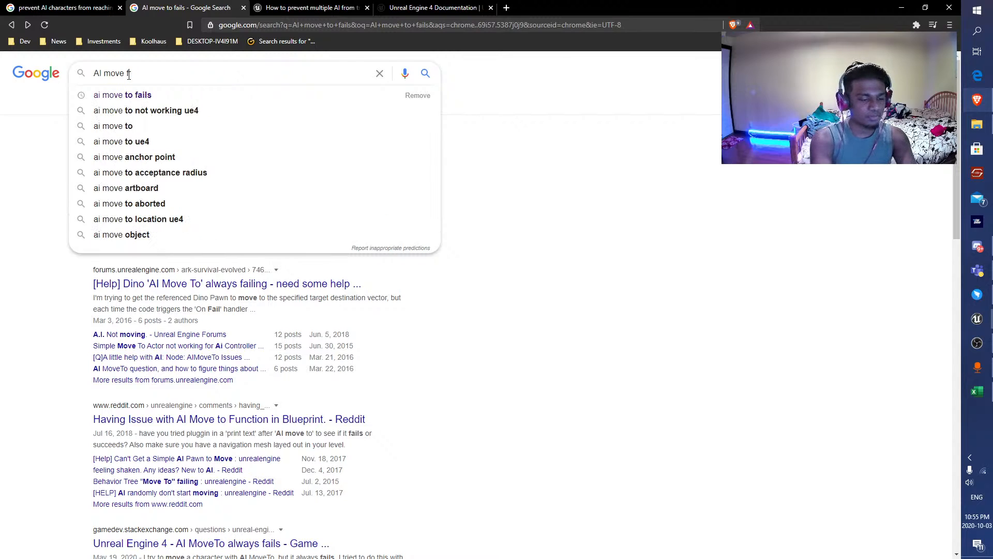
{"action": "type", "text": "reezed UE4"}
{"action": "key", "text": "Return"}
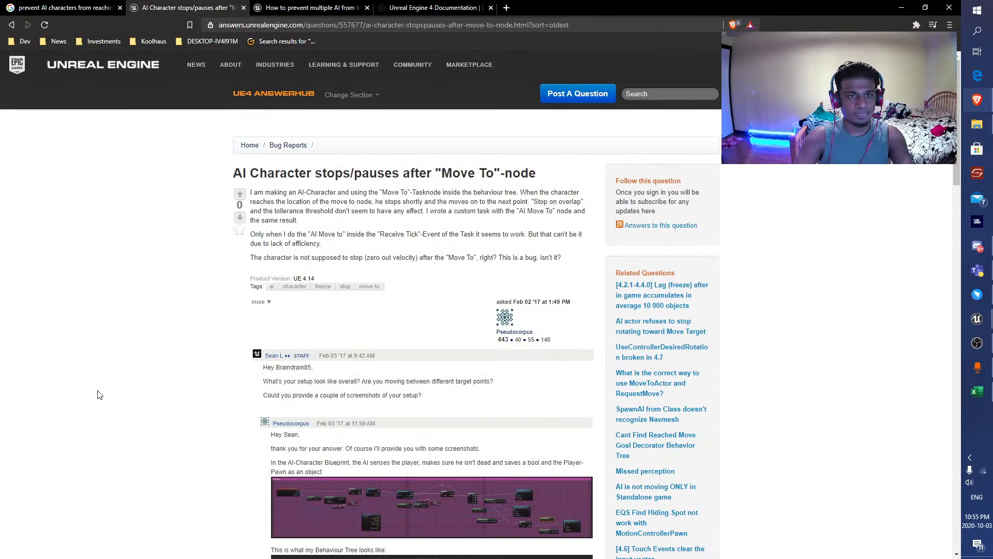
Read the AnswerHub thread on AI characters pausing after the Move To node, including its accepted answer, and return to the results.
{"action": "scroll", "coordinate": [98, 395], "scroll_direction": "down", "scroll_amount": 3}
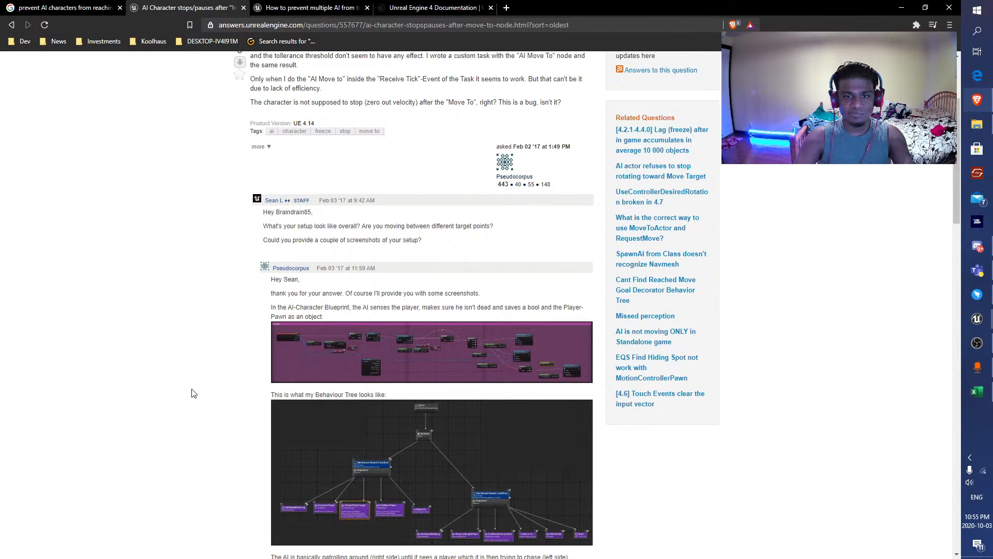
{"action": "scroll", "coordinate": [193, 393], "scroll_direction": "down", "scroll_amount": 7}
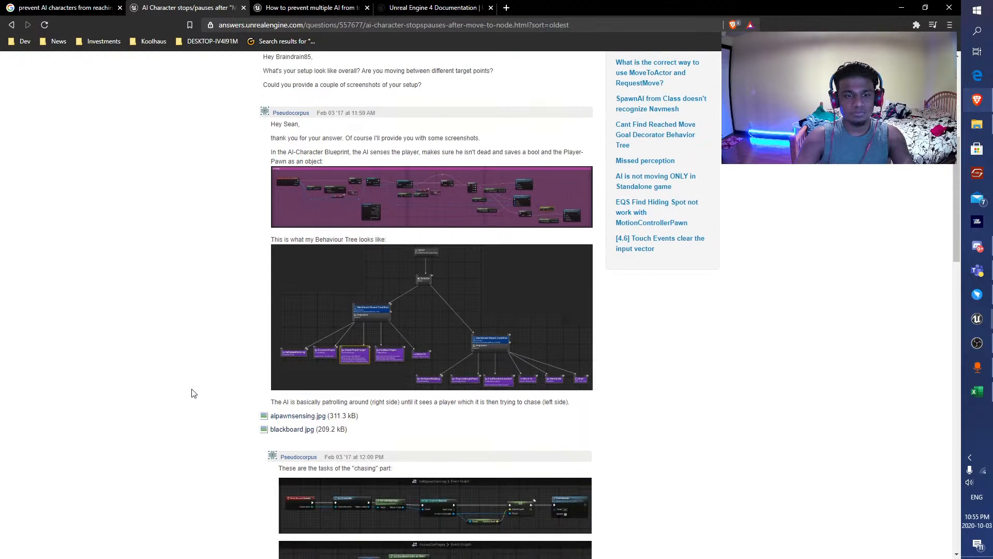
{"action": "scroll", "coordinate": [197, 389], "scroll_direction": "down", "scroll_amount": 6}
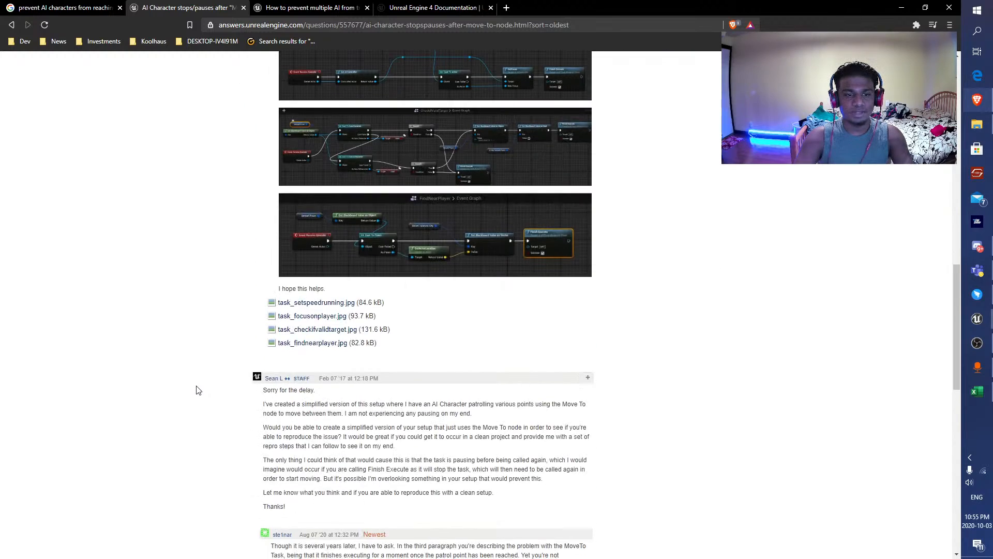
{"action": "scroll", "coordinate": [196, 390], "scroll_direction": "down", "scroll_amount": 3}
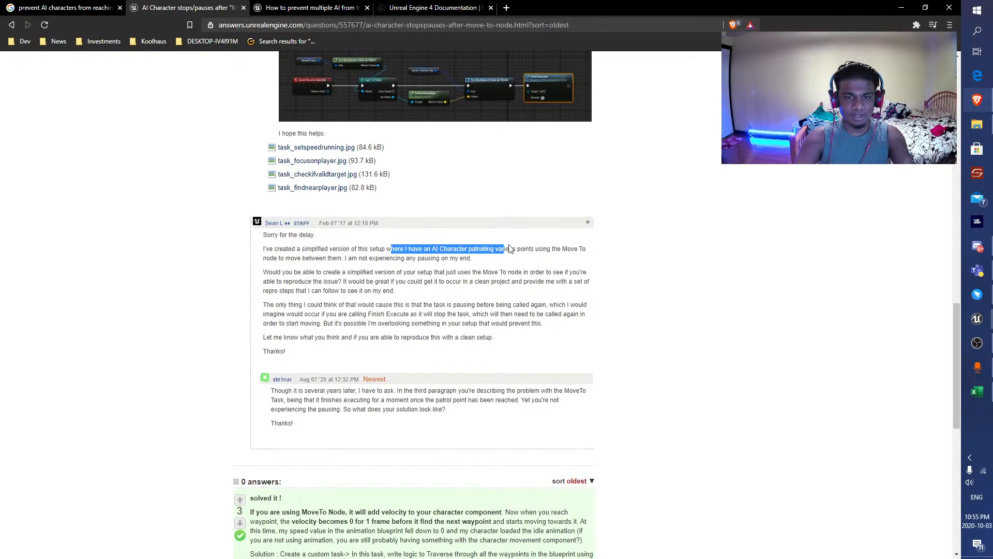
{"action": "scroll", "coordinate": [266, 307], "scroll_direction": "down", "scroll_amount": 4}
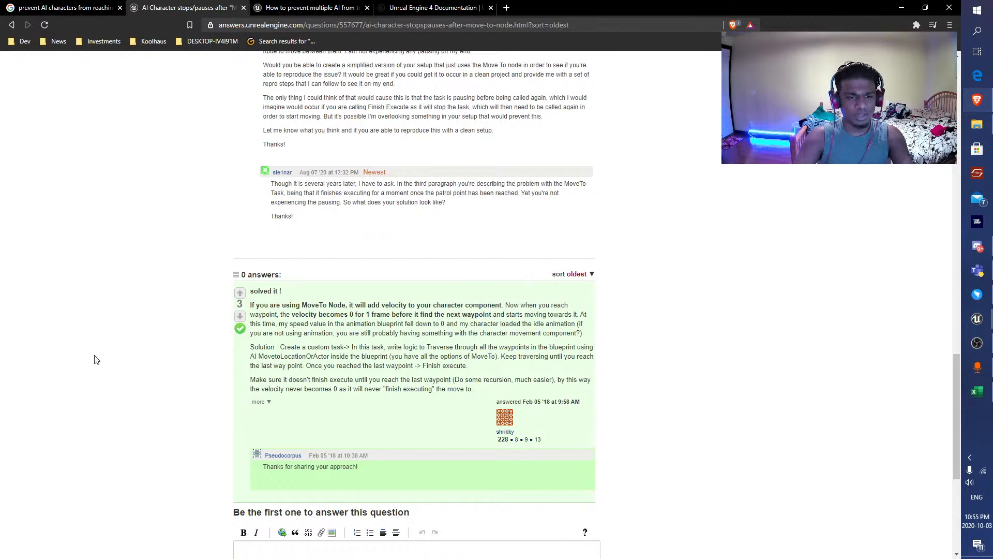
{"action": "scroll", "coordinate": [331, 344], "scroll_direction": "down", "scroll_amount": 1}
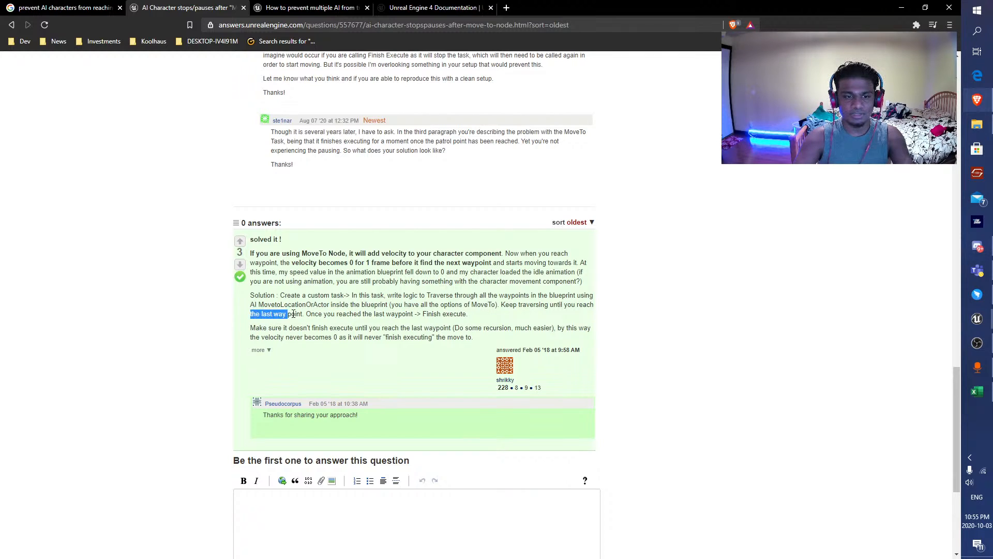
{"action": "left_click", "coordinate": [330, 335]}
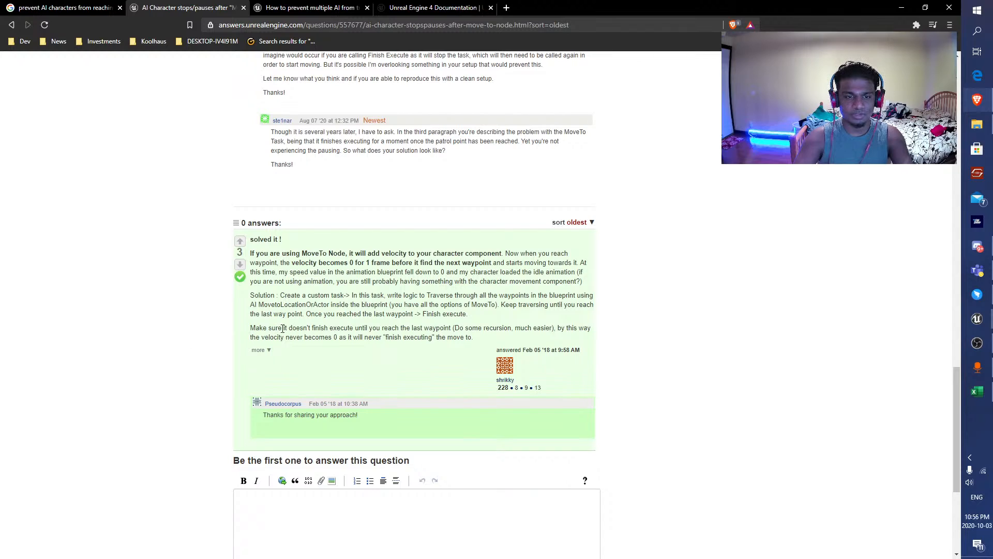
{"action": "scroll", "coordinate": [679, 322], "scroll_direction": "down", "scroll_amount": 3}
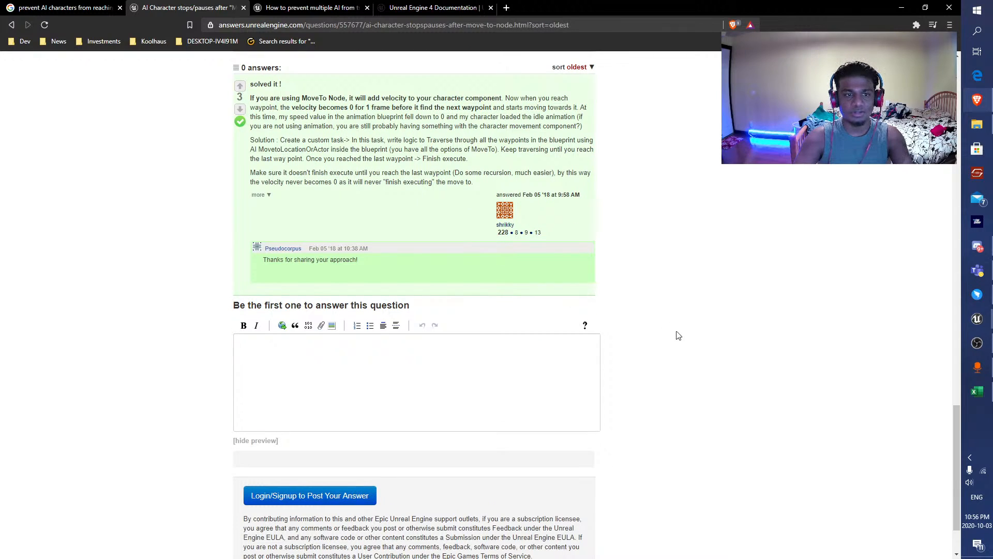
{"action": "key", "text": "alt+Left"}
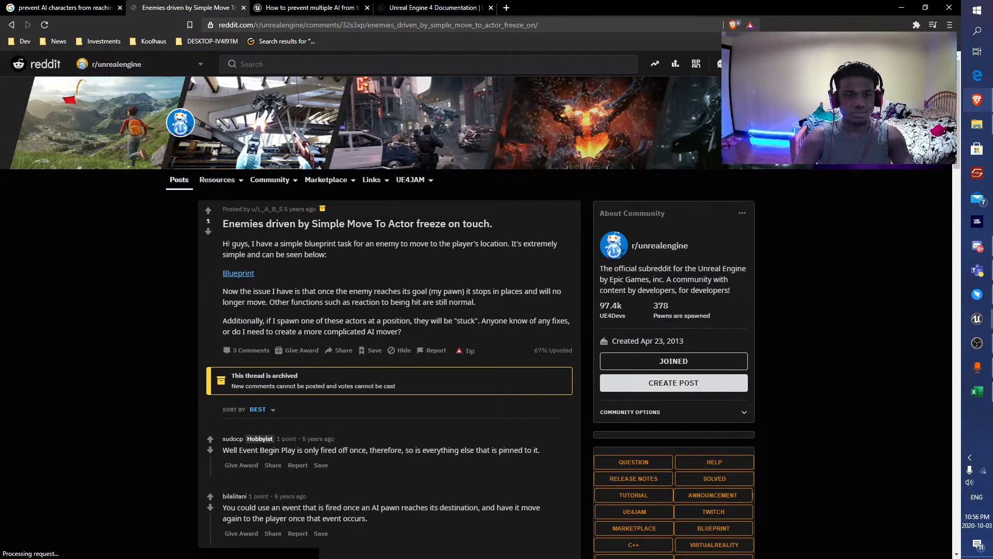
Read the Reddit thread "Enemies driven by Simple Move To Actor freeze on touch" with its comments and go back.
{"action": "scroll", "coordinate": [232, 278], "scroll_direction": "down", "scroll_amount": 1}
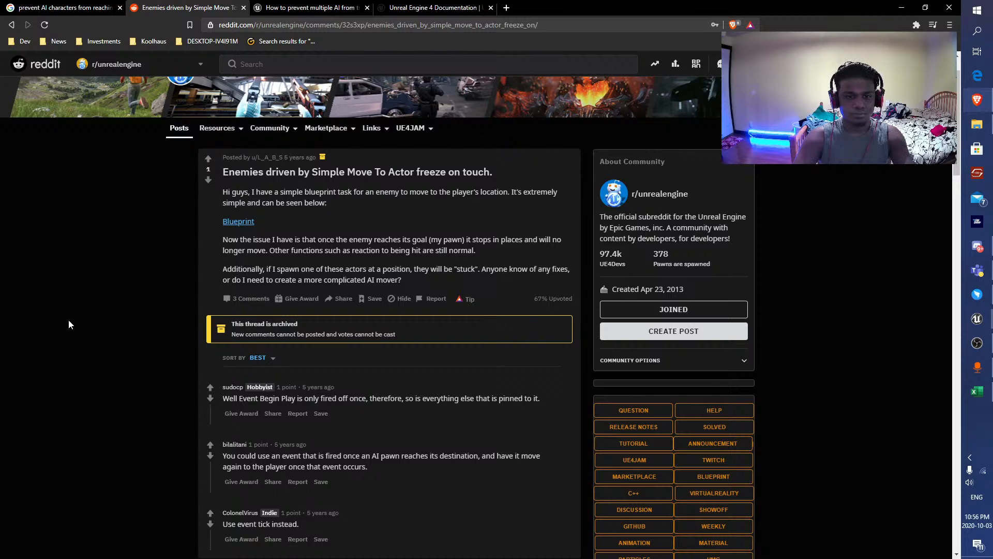
{"action": "scroll", "coordinate": [68, 324], "scroll_direction": "down", "scroll_amount": 2}
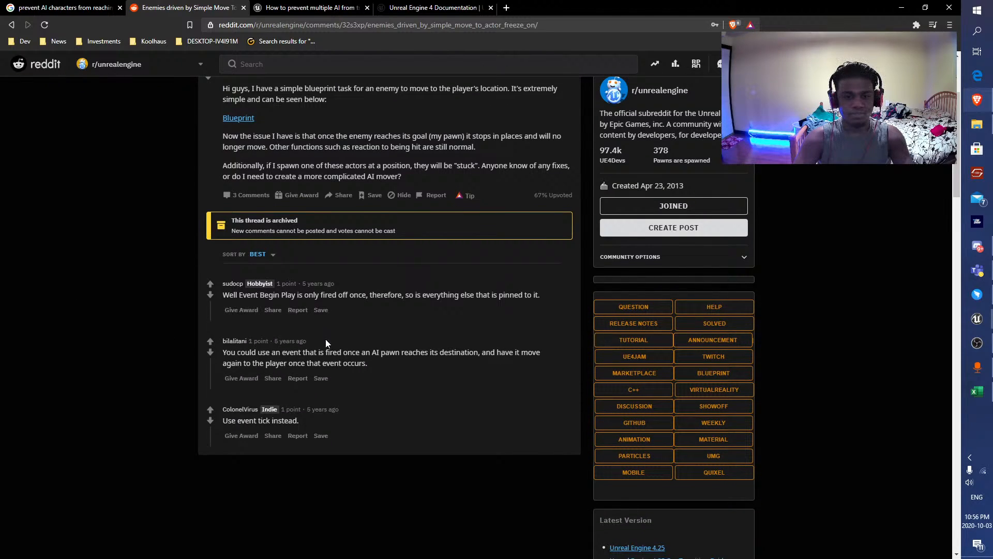
{"action": "left_click_drag", "start_coordinate": [319, 353], "coordinate": [506, 356]}
{"action": "key", "text": "alt+Left"}
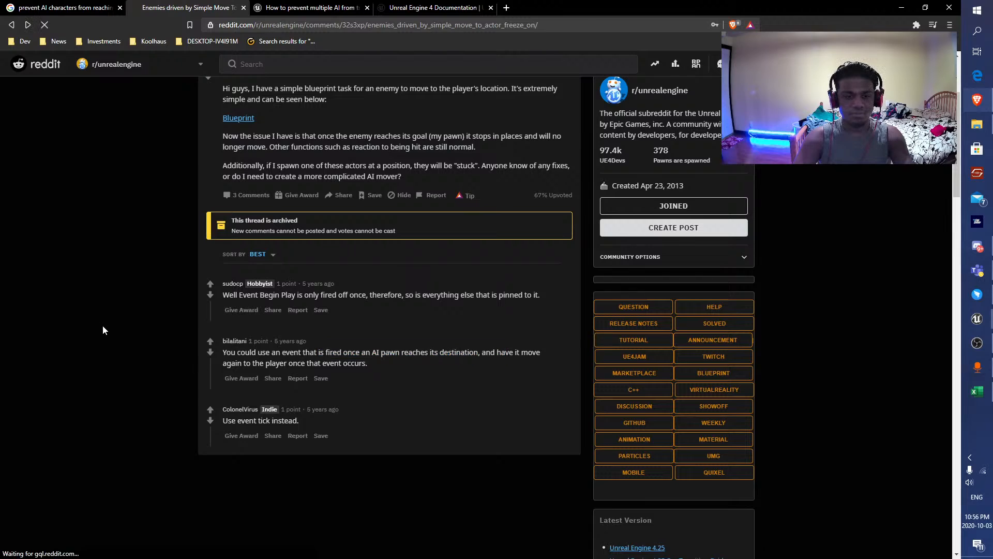
Look through the remaining search results, reopen the Simple Move To Actor Reddit thread and view its linked Blueprint image.
{"action": "scroll", "coordinate": [76, 345], "scroll_direction": "up", "scroll_amount": 3}
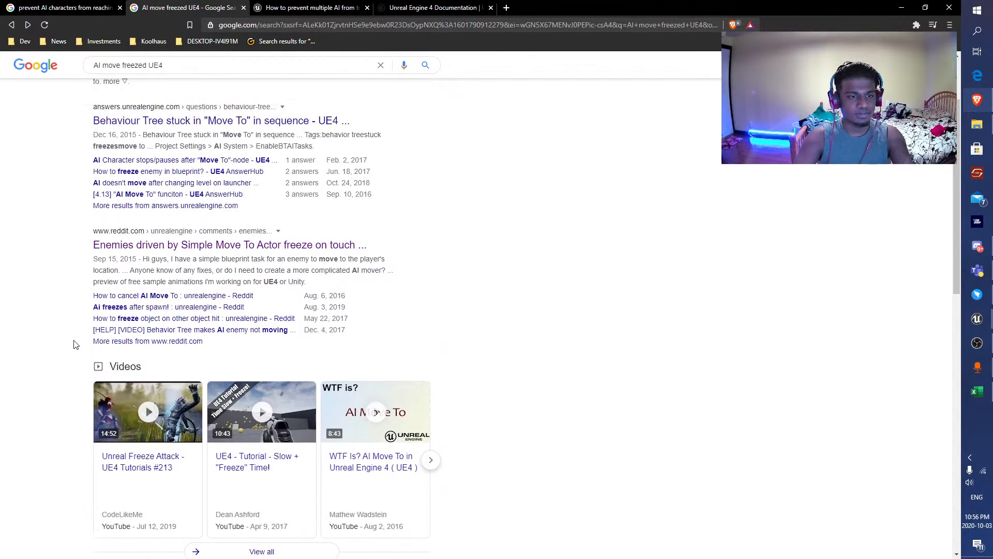
{"action": "scroll", "coordinate": [76, 345], "scroll_direction": "down", "scroll_amount": 5}
{"action": "scroll", "coordinate": [76, 344], "scroll_direction": "down", "scroll_amount": 2}
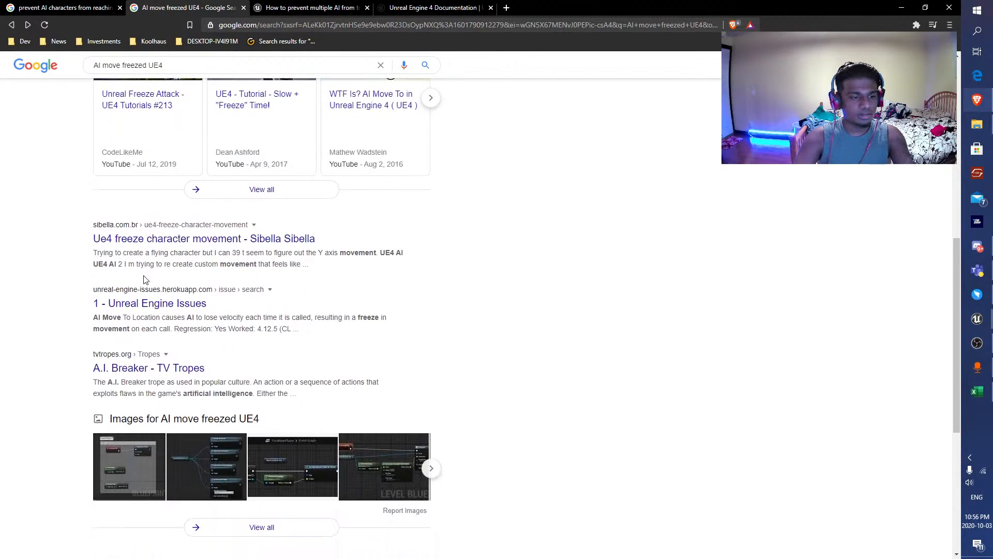
{"action": "scroll", "coordinate": [84, 295], "scroll_direction": "up", "scroll_amount": 7}
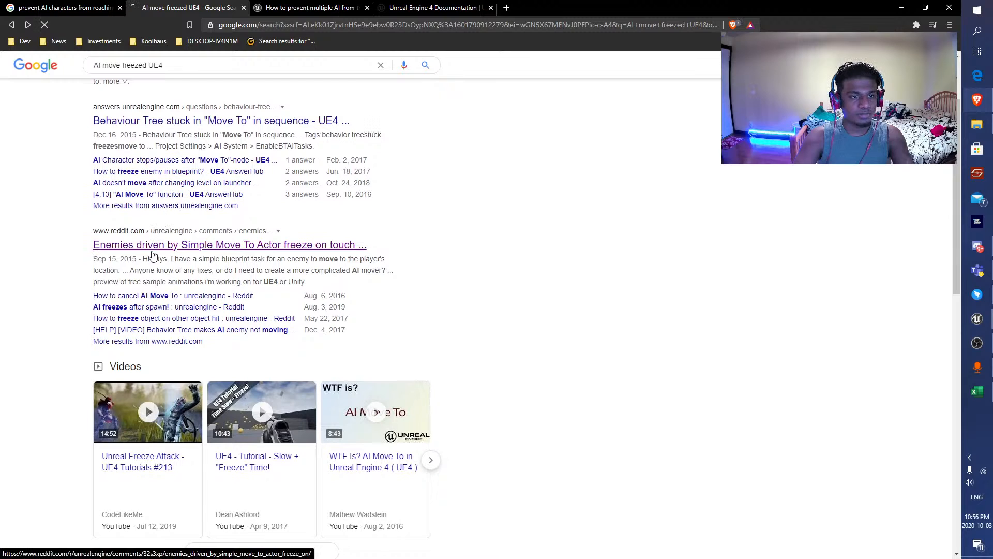
{"action": "left_click", "coordinate": [147, 245]}
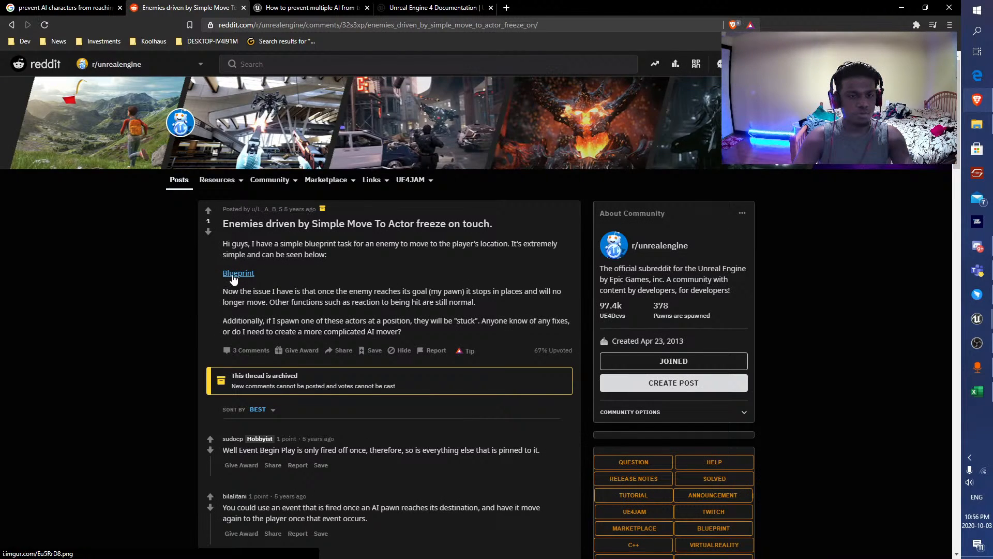
{"action": "left_click", "coordinate": [233, 273]}
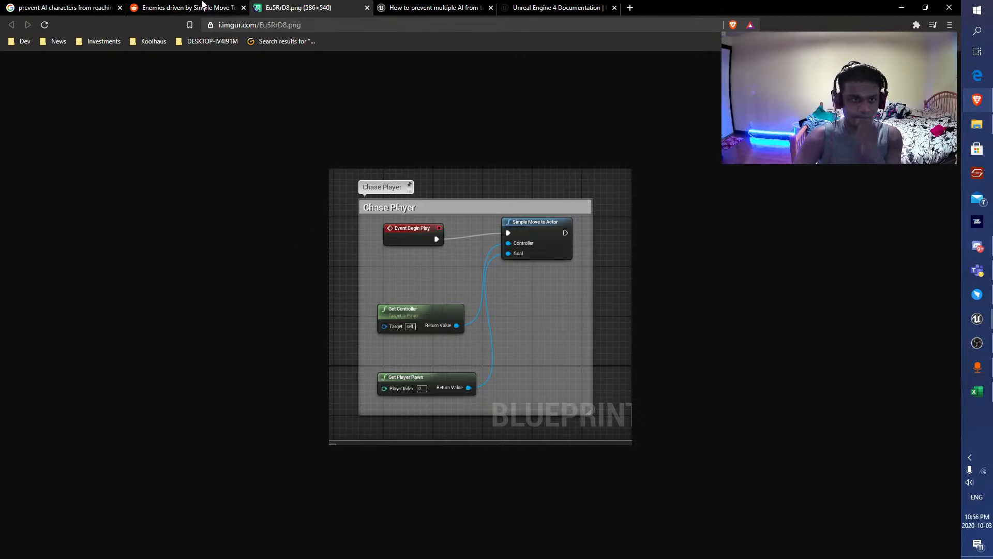
Return to the "AI move freezed UE4" search results and look through the videos and remaining entries.
{"action": "left_click", "coordinate": [203, 8]}
{"action": "key", "text": "alt+Left"}
{"action": "scroll", "coordinate": [407, 306], "scroll_direction": "down", "scroll_amount": 4}
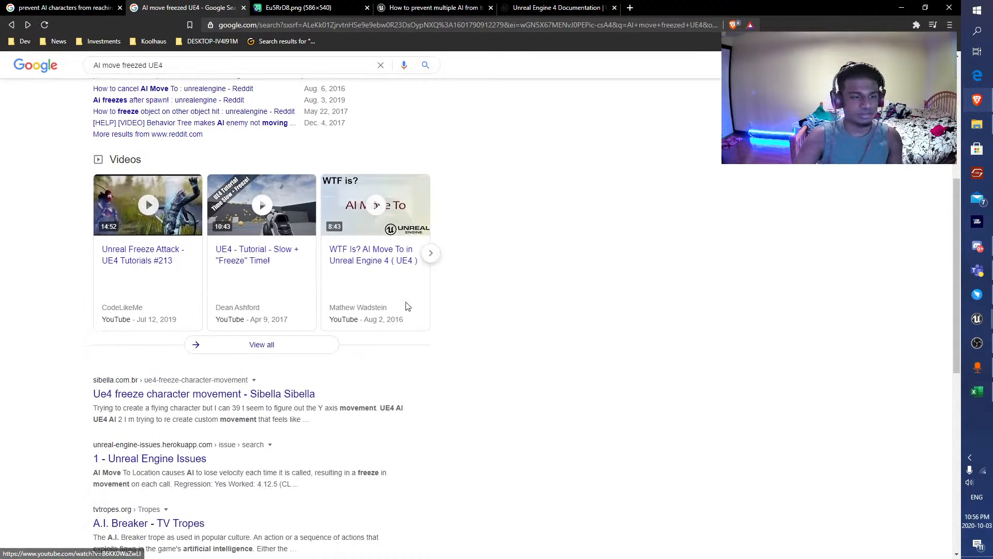
{"action": "scroll", "coordinate": [466, 343], "scroll_direction": "down", "scroll_amount": 5}
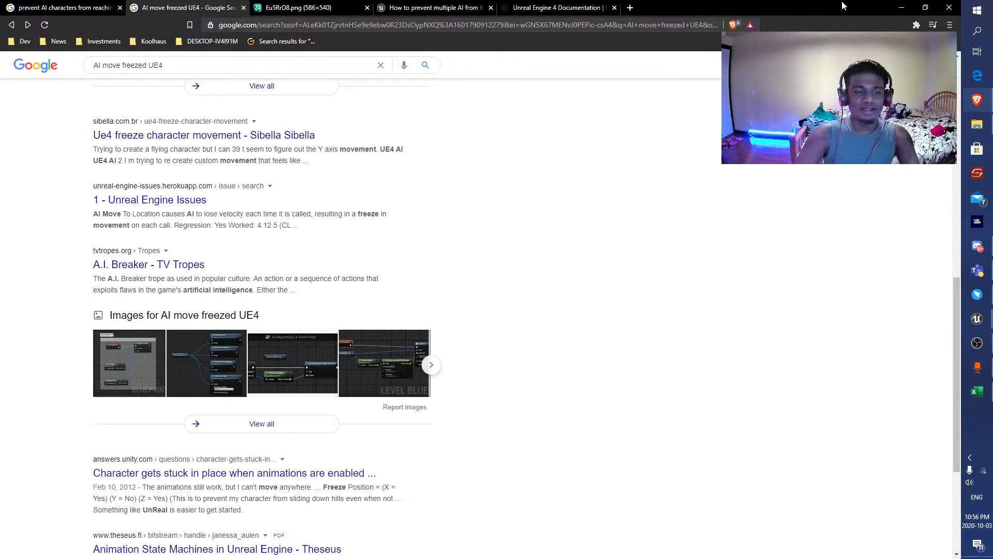
Switch to Unreal Editor, bring up the ThirdPersonExampleMap level and save it.
{"action": "left_click", "coordinate": [901, 7]}
{"action": "left_click", "coordinate": [88, 6]}
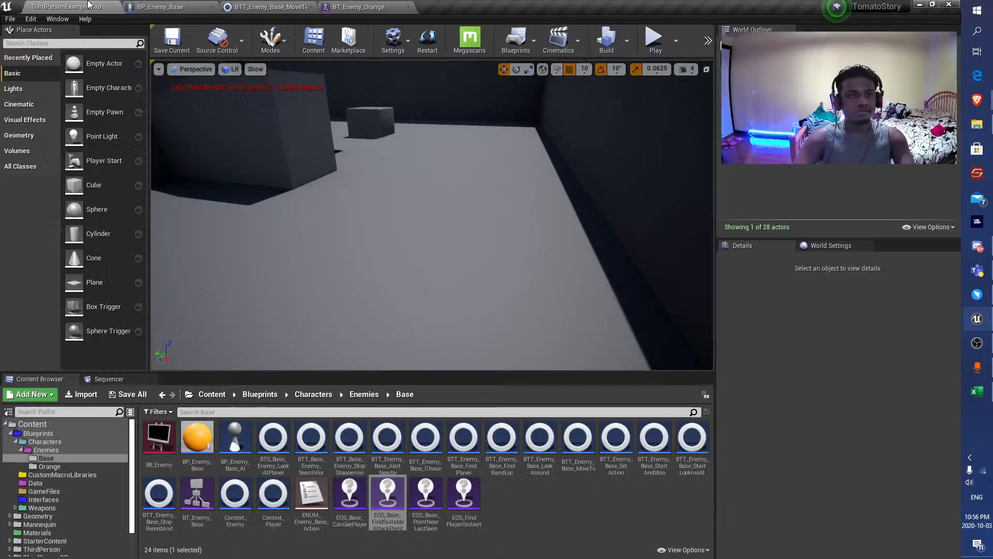
{"action": "left_click", "coordinate": [170, 40]}
{"action": "right_click_drag", "start_coordinate": [431, 200], "coordinate": [492, 171]}
{"action": "key", "text": "s"}
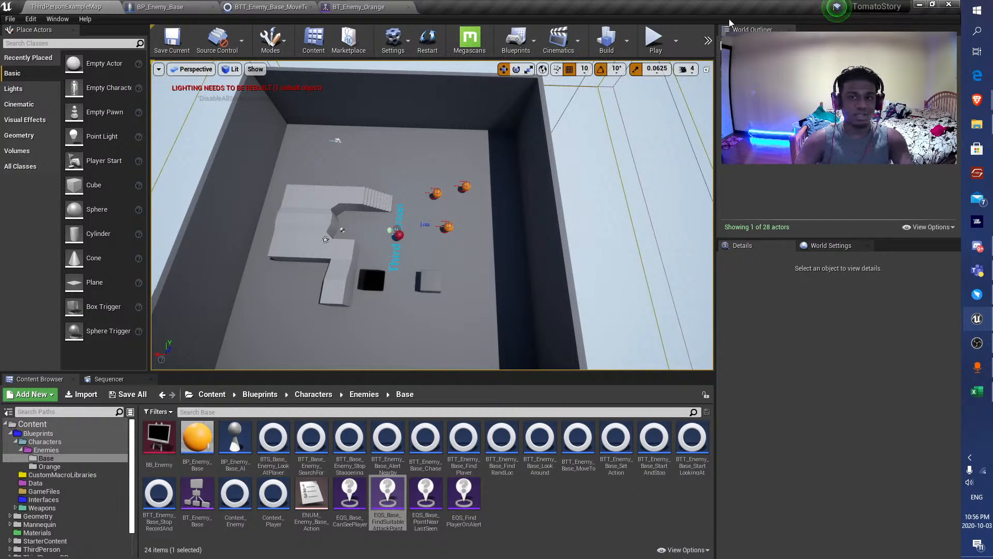
Playtest the level by fighting a staggered enemy and circling the others to watch how they search.
{"action": "left_click", "coordinate": [656, 41]}
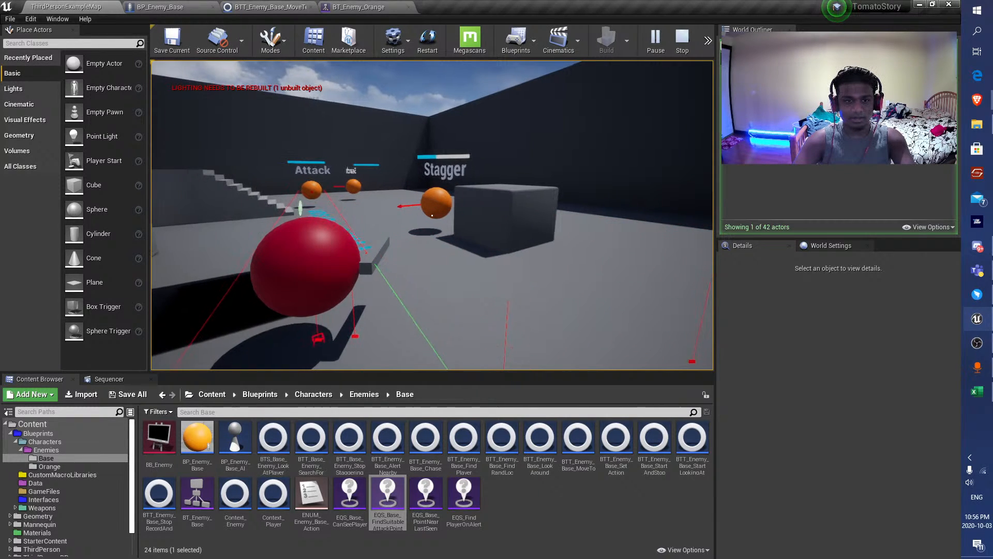
{"action": "key", "text": "w"}
{"action": "key", "text": "e"}
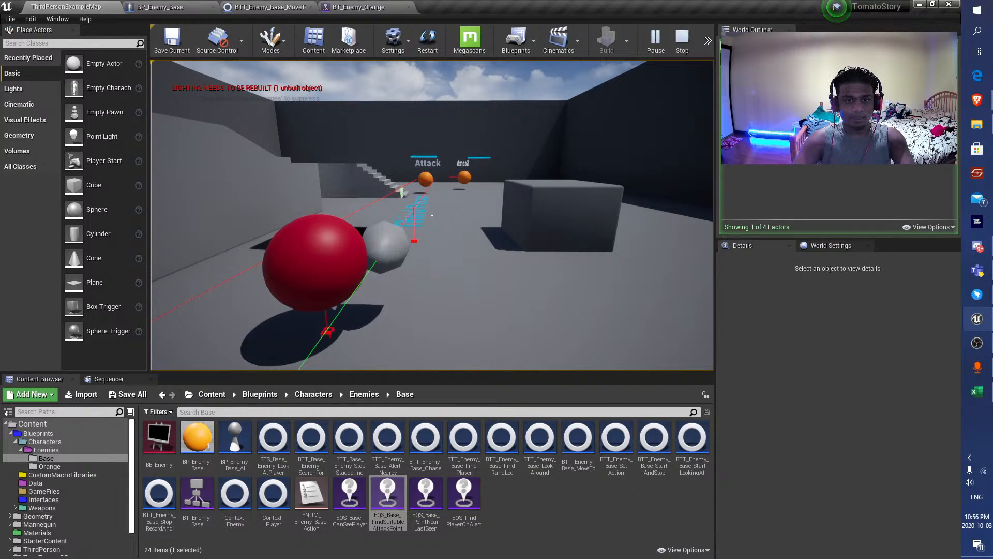
{"action": "right_click", "coordinate": [432, 215]}
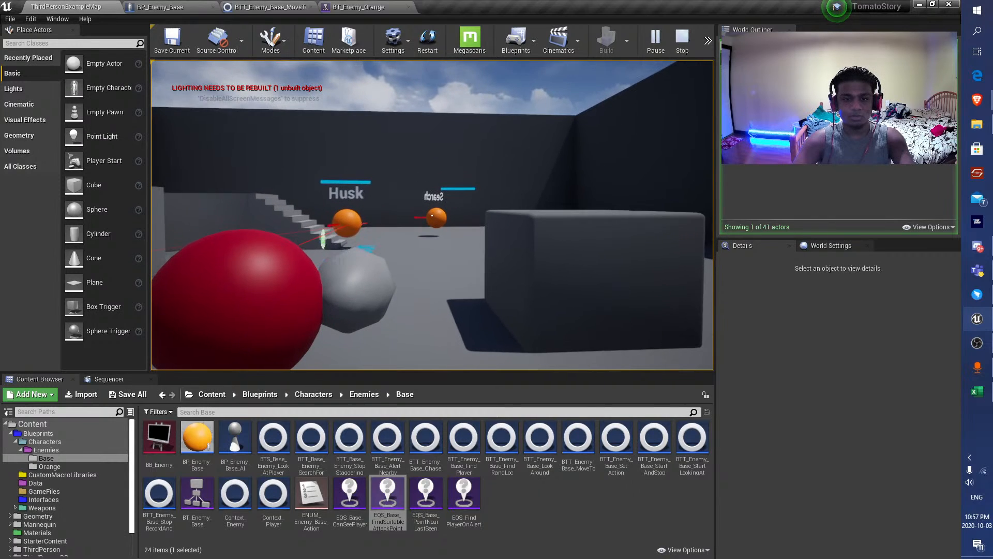
{"action": "key", "text": "w"}
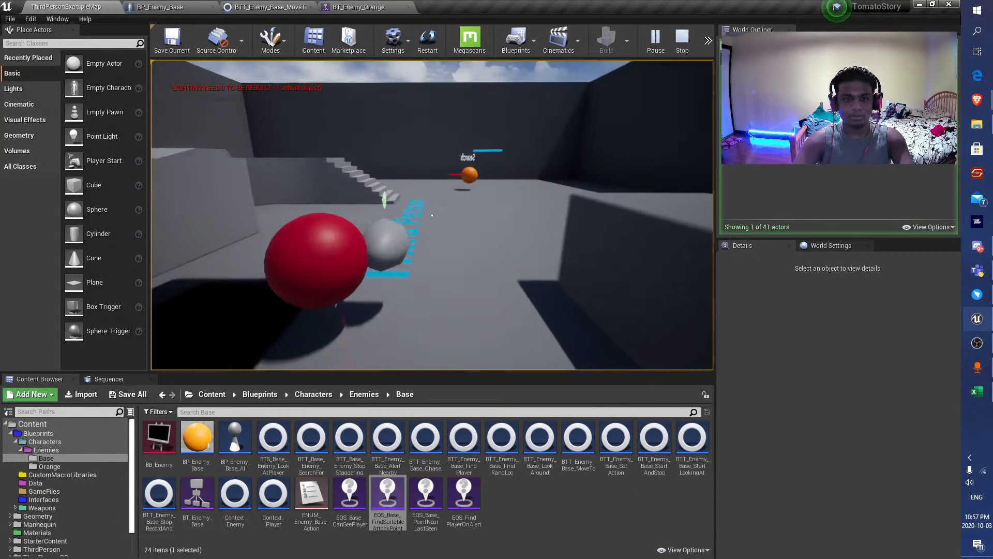
{"action": "key", "text": "a"}
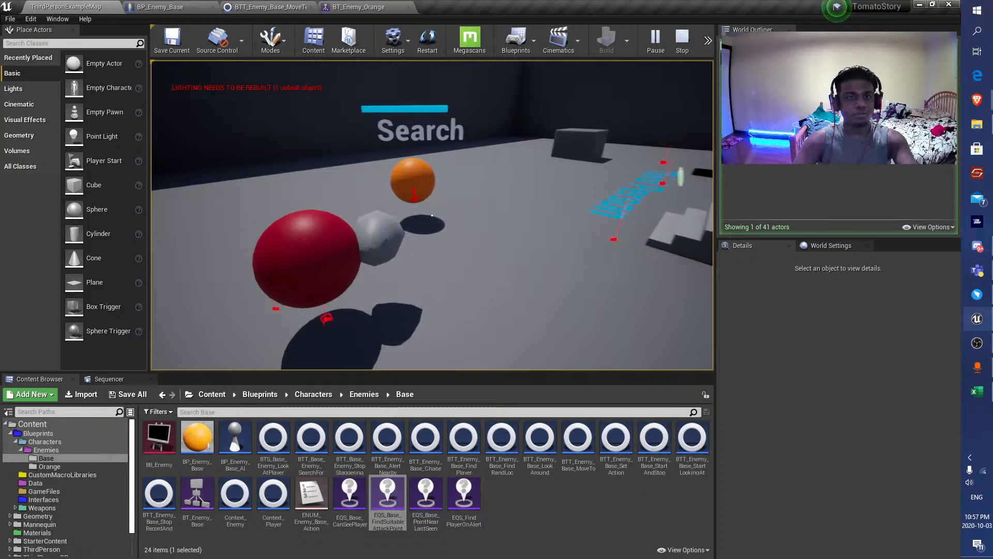
Inspect the running BT_Enemy_Orange for BP_Enemy_Orange_AI_C_2, following its Search For Player branch, and end the play session.
{"action": "key", "text": "shift+F1"}
{"action": "left_click", "coordinate": [357, 7]}
{"action": "scroll", "coordinate": [448, 198], "scroll_direction": "down", "scroll_amount": 3}
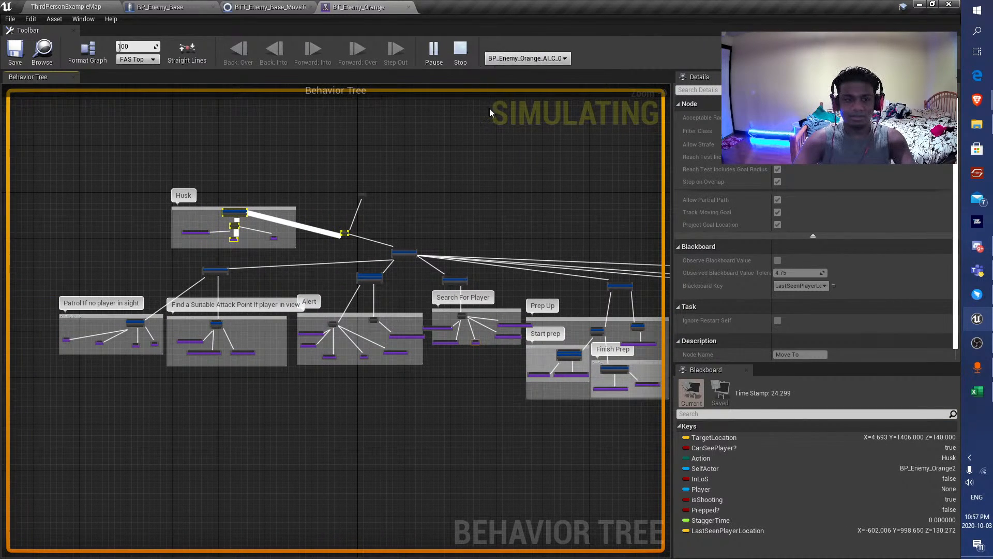
{"action": "left_click", "coordinate": [528, 57]}
{"action": "left_click", "coordinate": [541, 80]}
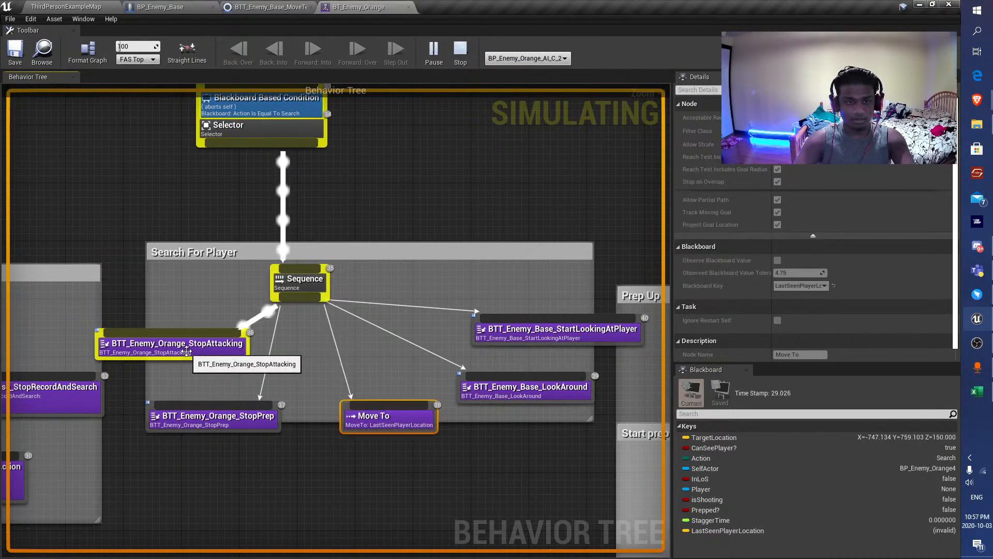
{"action": "scroll", "coordinate": [186, 352], "scroll_direction": "down", "scroll_amount": 2}
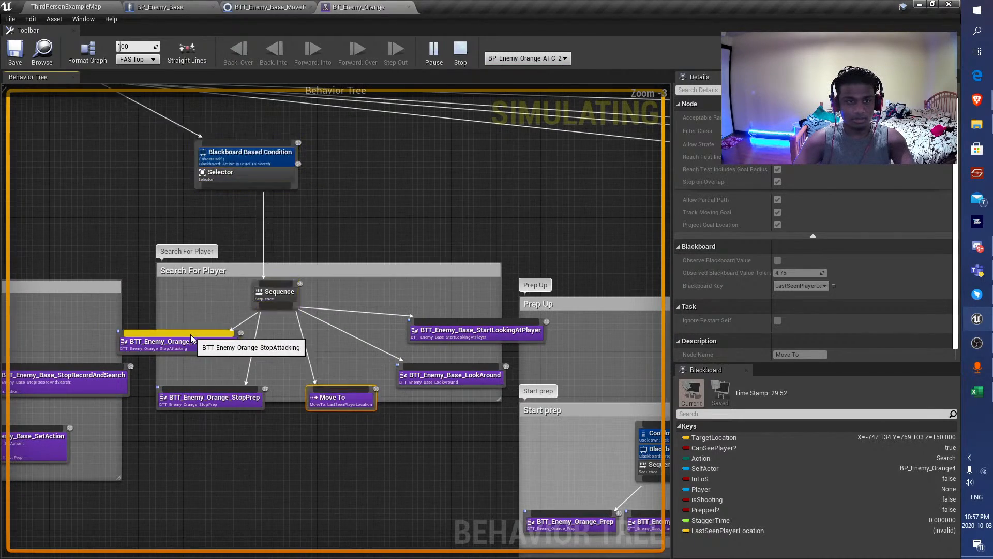
{"action": "left_click", "coordinate": [378, 233]}
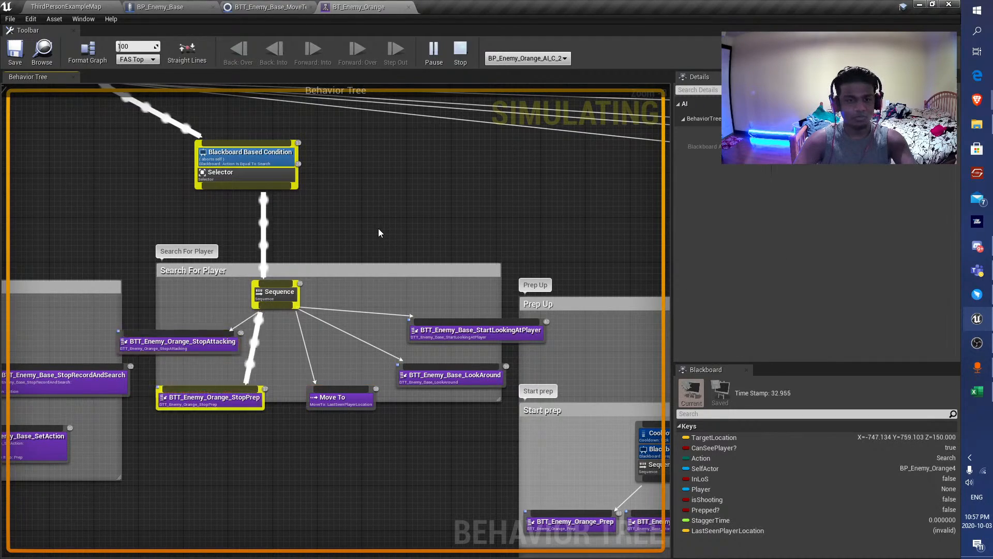
{"action": "scroll", "coordinate": [155, 228], "scroll_direction": "down", "scroll_amount": 3}
{"action": "right_click_drag", "start_coordinate": [126, 219], "coordinate": [363, 305]}
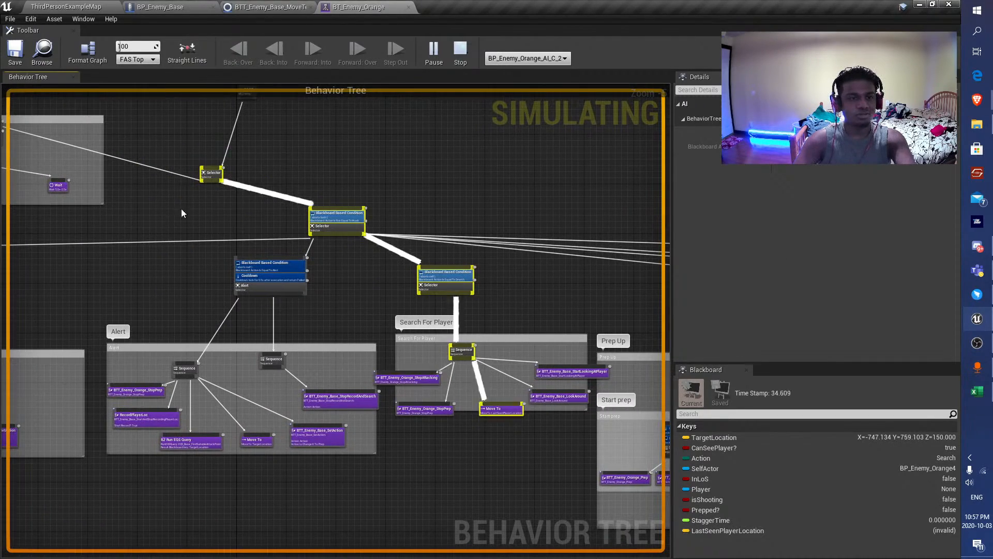
{"action": "scroll", "coordinate": [187, 206], "scroll_direction": "down", "scroll_amount": 3}
{"action": "scroll", "coordinate": [326, 269], "scroll_direction": "up", "scroll_amount": 8}
{"action": "key", "text": "Escape"}
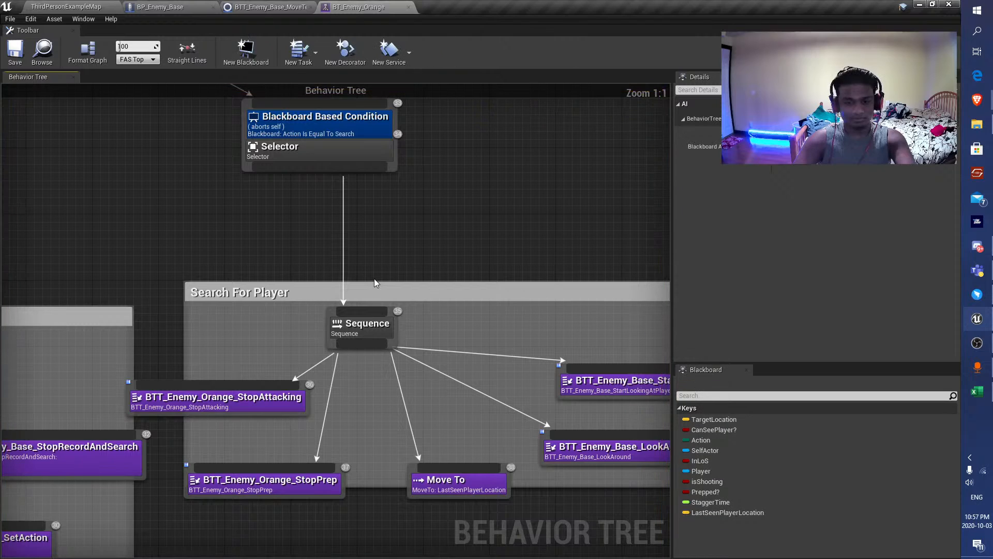
Disable Allow Partial Path on the Search For Player branch's Move To task and save the behavior tree.
{"action": "left_click", "coordinate": [496, 495]}
{"action": "right_click_drag", "start_coordinate": [497, 495], "coordinate": [396, 422]}
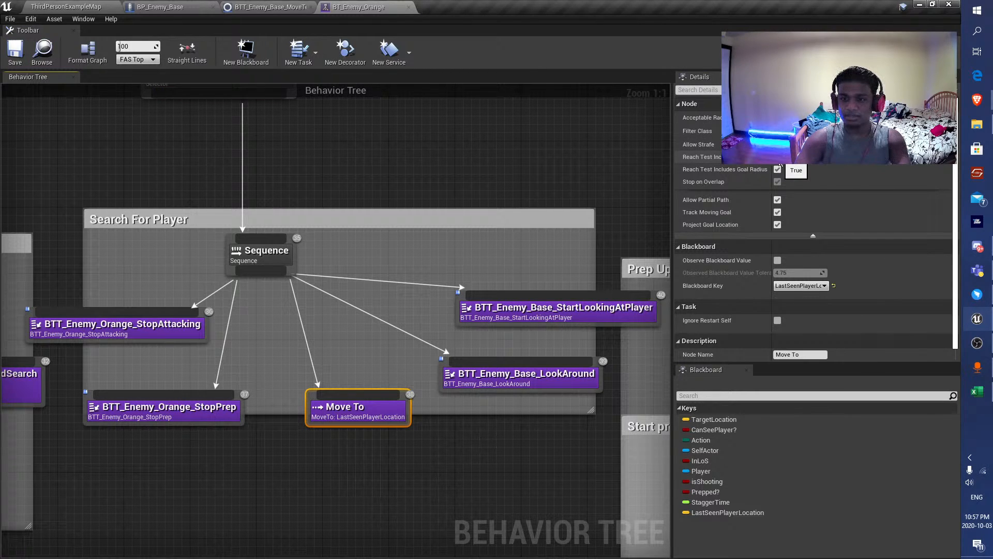
{"action": "left_click", "coordinate": [777, 200]}
{"action": "left_click", "coordinate": [23, 61]}
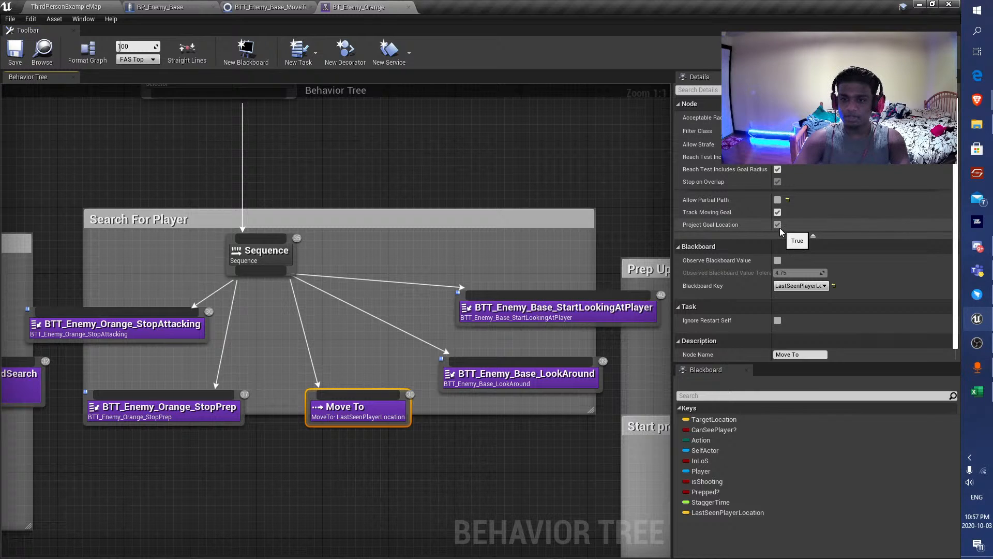
{"action": "scroll", "coordinate": [778, 294], "scroll_direction": "down", "scroll_amount": 1}
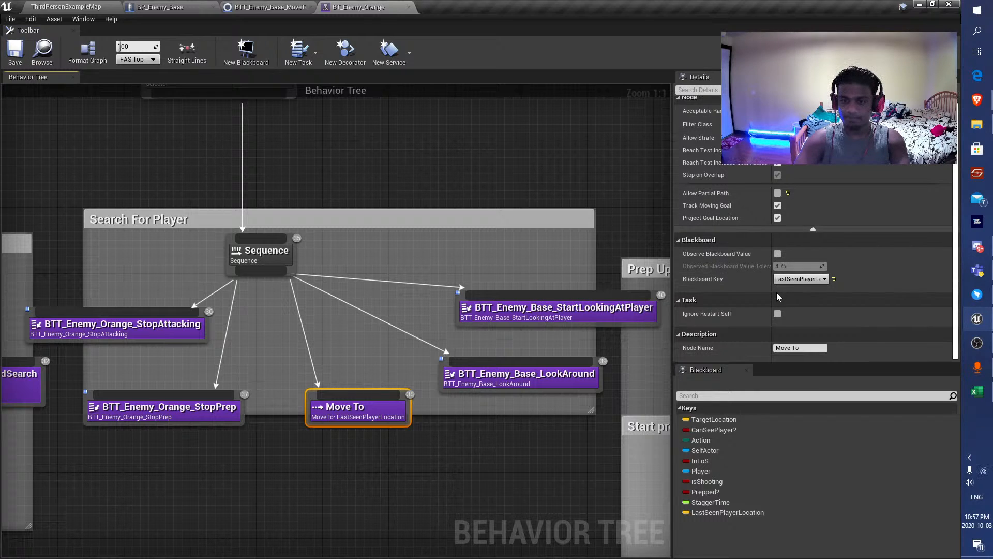
Playtest the level with partial paths disabled for searching, backing away and strafing to watch the enemies, and end the session.
{"action": "left_click", "coordinate": [77, 8]}
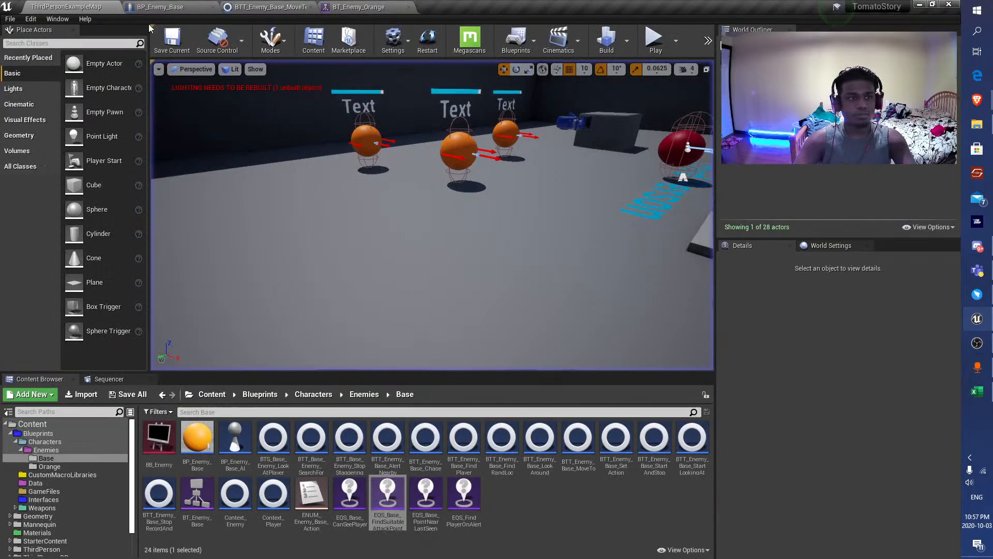
{"action": "left_click", "coordinate": [655, 41]}
{"action": "key", "text": "s"}
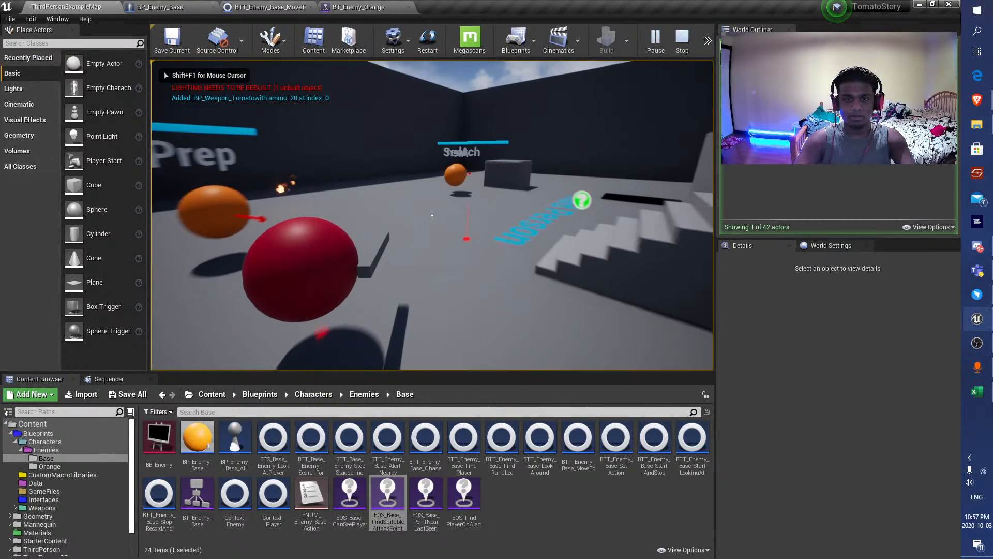
{"action": "key", "text": "d"}
{"action": "key", "text": "a"}
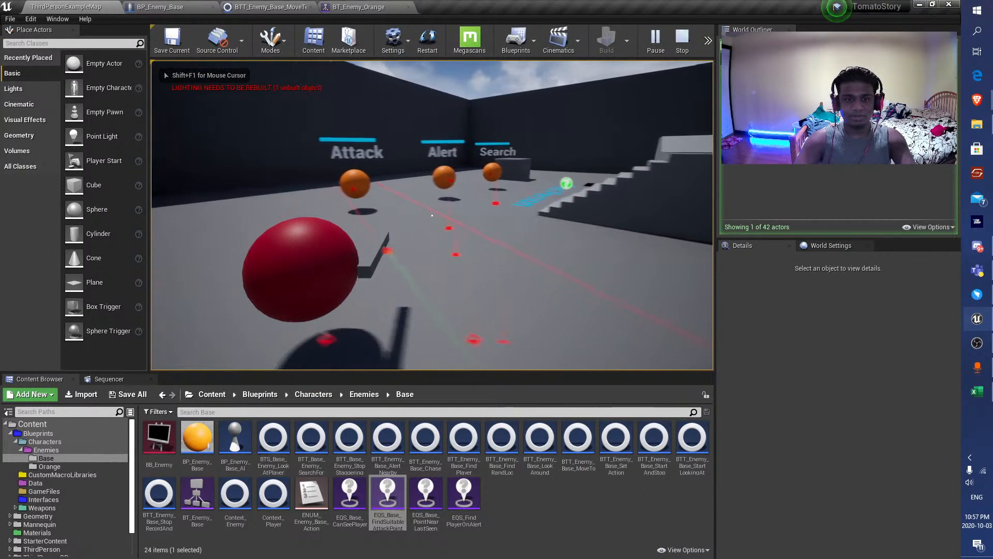
{"action": "key", "text": "d"}
{"action": "key", "text": "s"}
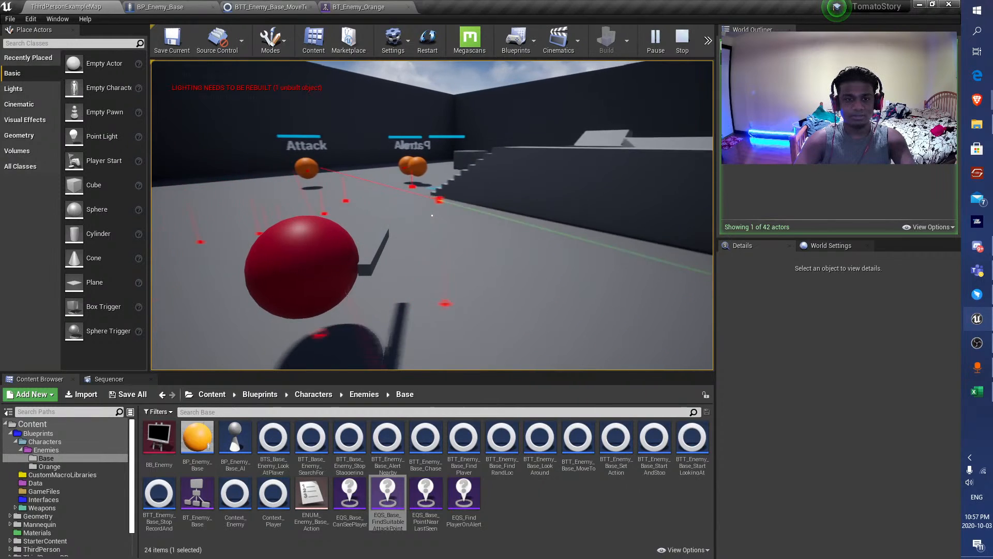
{"action": "key", "text": "a"}
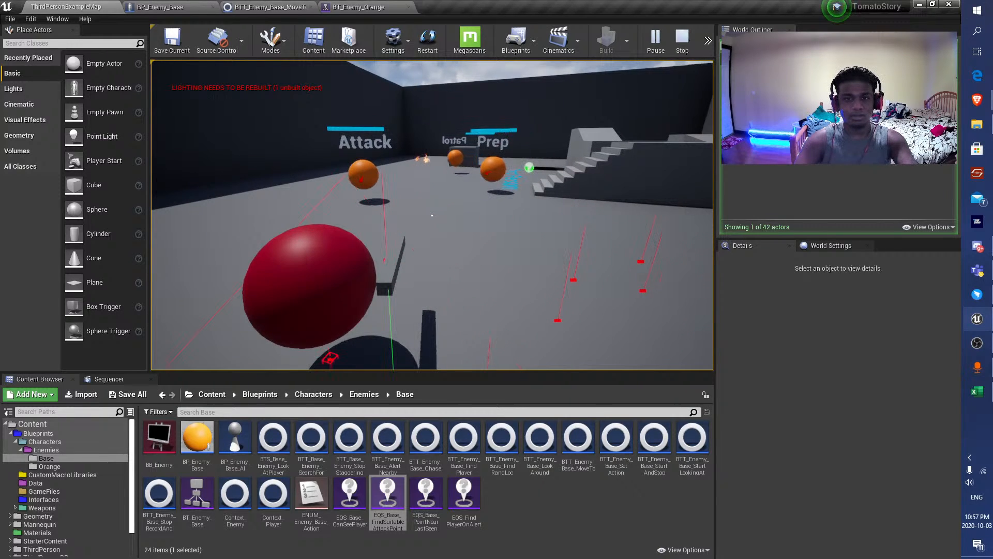
{"action": "key", "text": "Escape"}
Check the settings of the Move To task in BT_Enemy_Orange's Alert branch and save the behavior tree.
{"action": "left_click", "coordinate": [373, 5]}
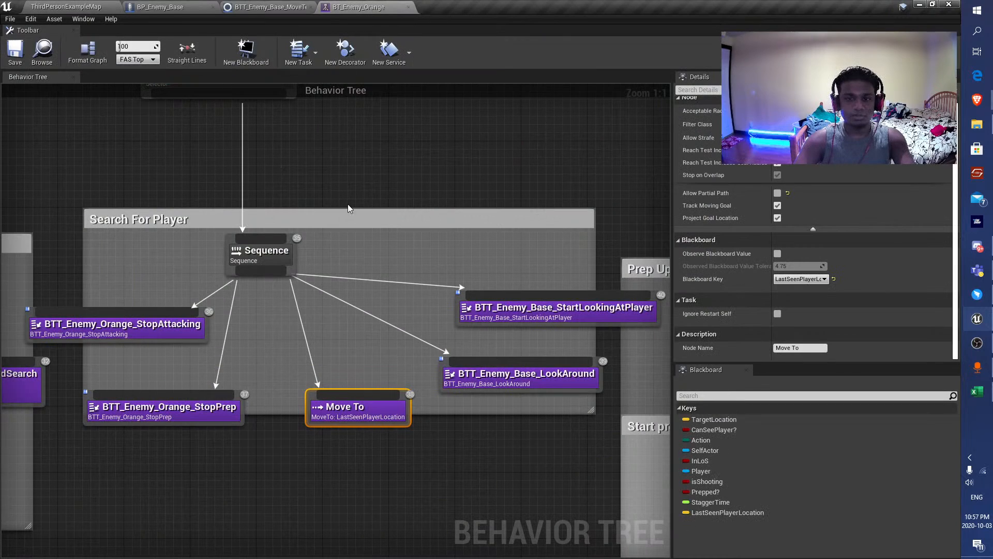
{"action": "scroll", "coordinate": [375, 219], "scroll_direction": "down", "scroll_amount": 4}
{"action": "right_click_drag", "start_coordinate": [259, 237], "coordinate": [535, 237]}
{"action": "left_click", "coordinate": [317, 356]}
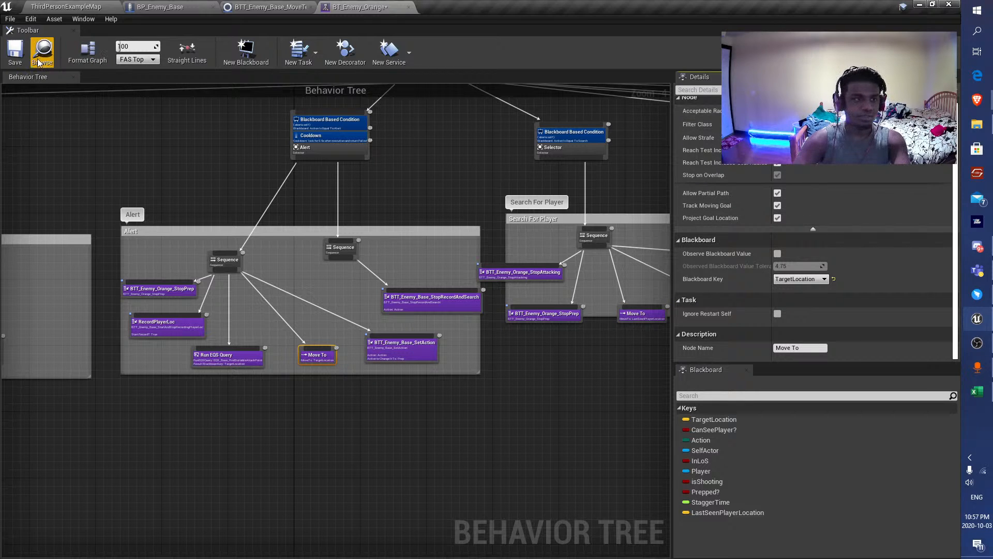
Examine the remaining behavior tree branches, including patrol, attack point, Alert, Search For Player, Prep Up and Attack.
{"action": "right_click_drag", "start_coordinate": [95, 186], "coordinate": [582, 181]}
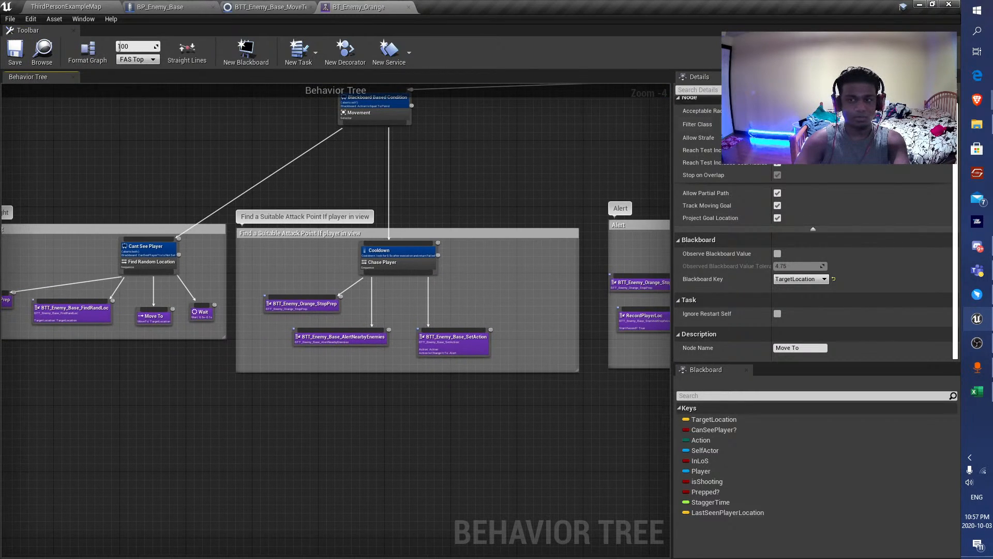
{"action": "right_click_drag", "start_coordinate": [477, 239], "coordinate": [2, 224]}
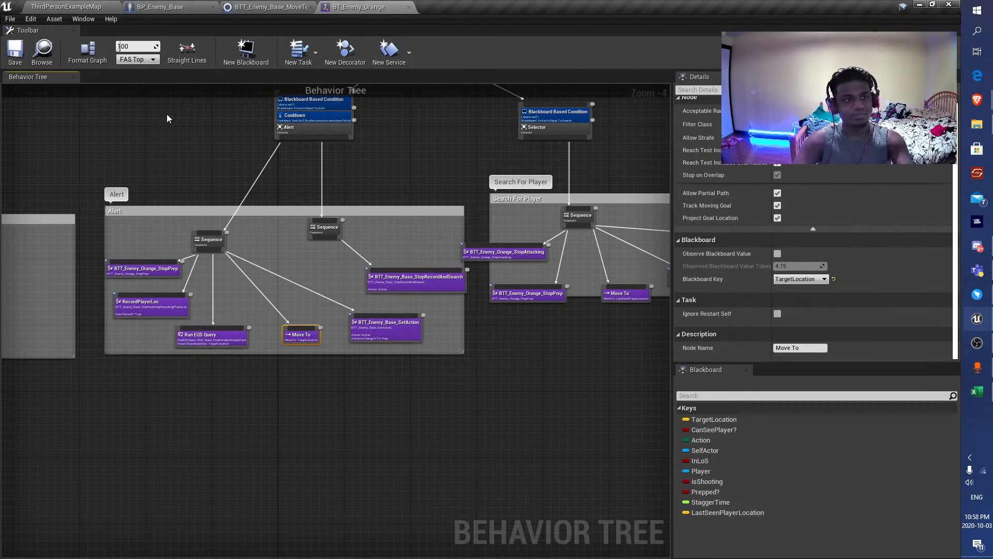
{"action": "right_click_drag", "start_coordinate": [374, 177], "coordinate": [156, 168]}
{"action": "right_click_drag", "start_coordinate": [455, 175], "coordinate": [270, 173]}
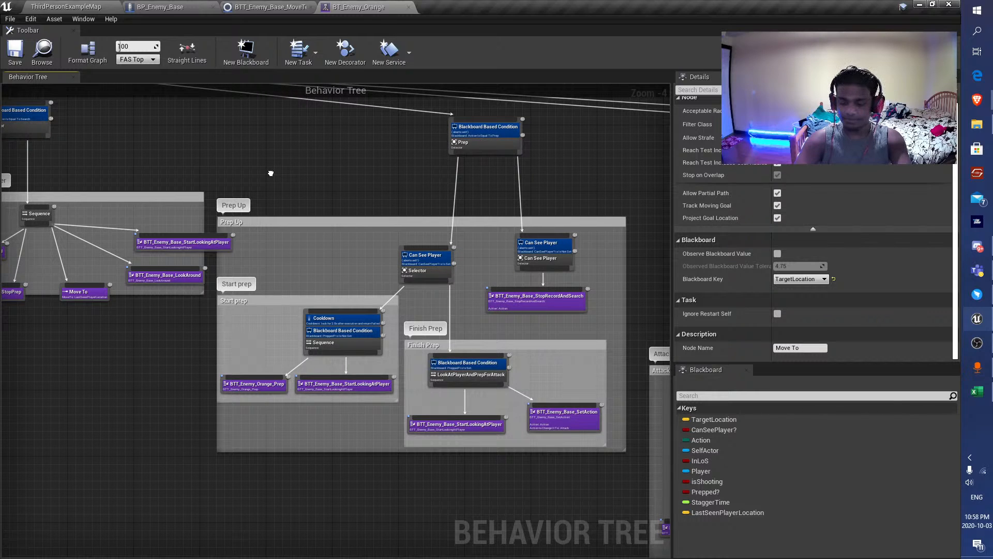
{"action": "right_click_drag", "start_coordinate": [270, 174], "coordinate": [188, 174]}
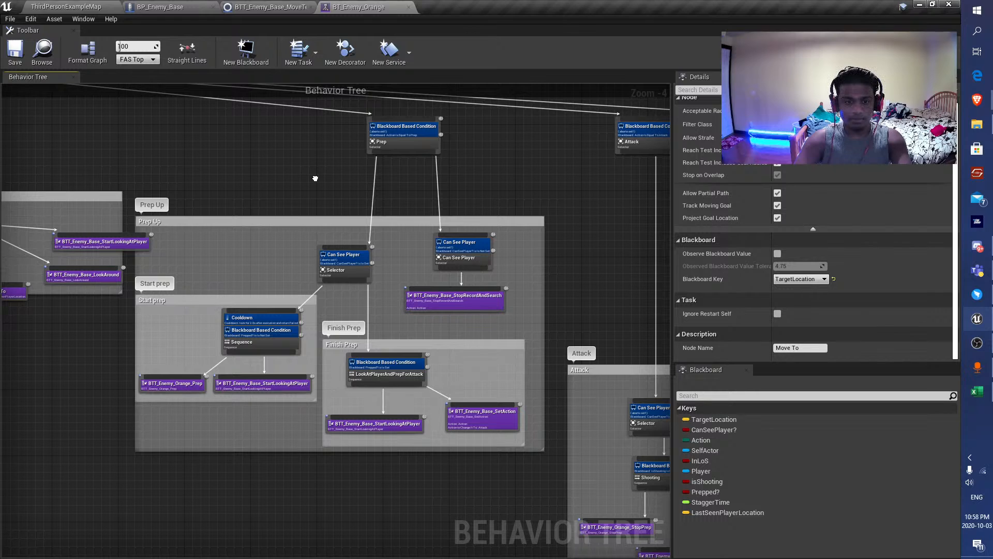
{"action": "right_click_drag", "start_coordinate": [315, 178], "coordinate": [109, 87]}
{"action": "right_click_drag", "start_coordinate": [482, 212], "coordinate": [98, 291]}
{"action": "right_click_drag", "start_coordinate": [374, 281], "coordinate": [1, 317]}
{"action": "scroll", "coordinate": [232, 248], "scroll_direction": "down", "scroll_amount": 5}
{"action": "right_click_drag", "start_coordinate": [233, 248], "coordinate": [559, 271]}
{"action": "scroll", "coordinate": [293, 265], "scroll_direction": "up", "scroll_amount": 1}
{"action": "right_click_drag", "start_coordinate": [155, 245], "coordinate": [518, 232]}
{"action": "scroll", "coordinate": [312, 255], "scroll_direction": "up", "scroll_amount": 6}
{"action": "right_click_drag", "start_coordinate": [479, 182], "coordinate": [298, 172]}
{"action": "scroll", "coordinate": [298, 171], "scroll_direction": "down", "scroll_amount": 1}
{"action": "right_click_drag", "start_coordinate": [434, 220], "coordinate": [335, 204]}
Playtest the level again, moving around behind the block to lose the enemies and observe their search movement.
{"action": "left_click", "coordinate": [58, 6]}
{"action": "left_click", "coordinate": [656, 51]}
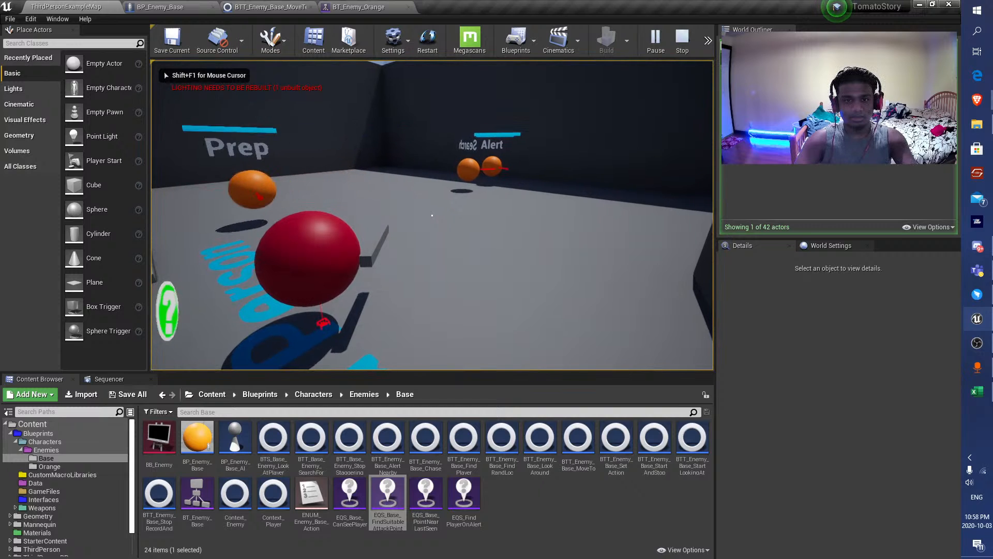
{"action": "key", "text": "s"}
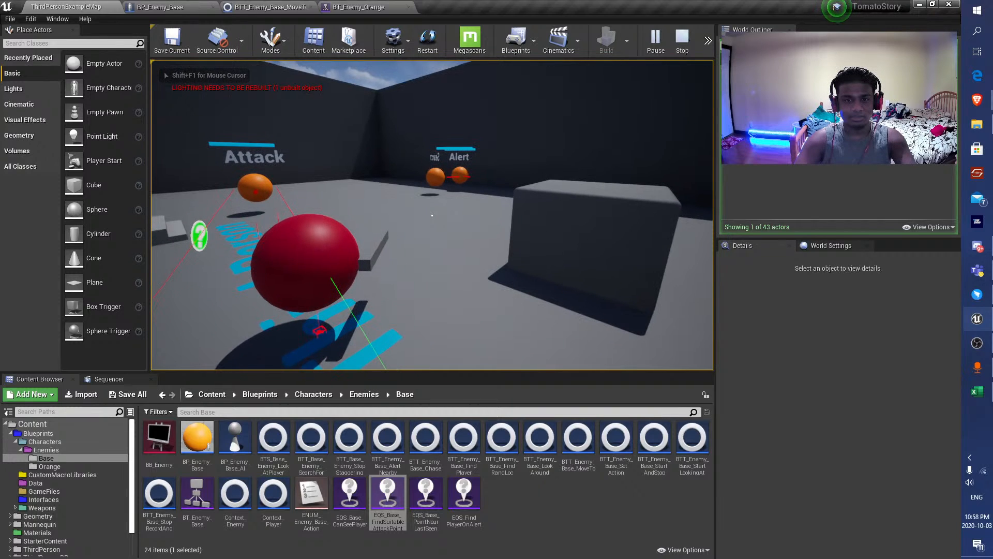
{"action": "key", "text": "d"}
{"action": "key", "text": "w"}
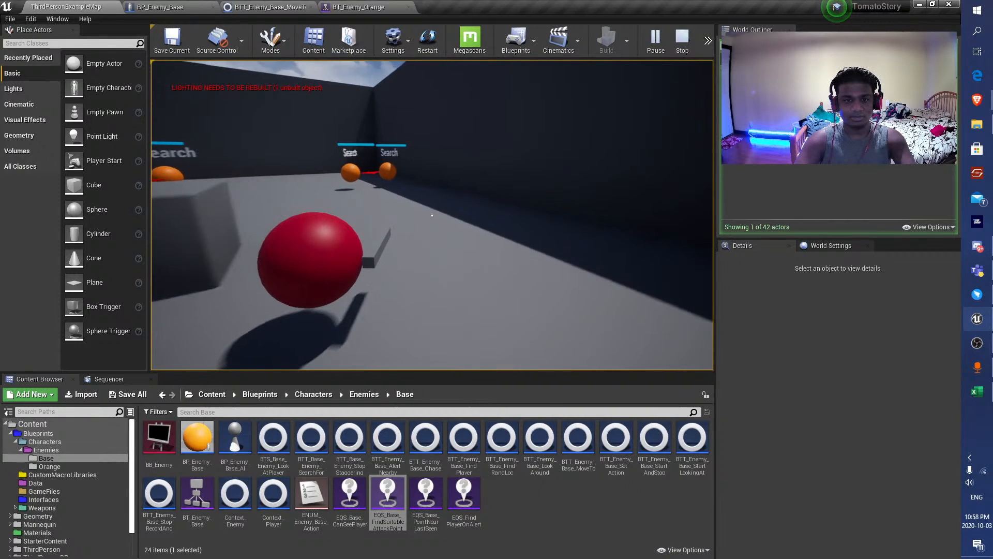
{"action": "key", "text": "a"}
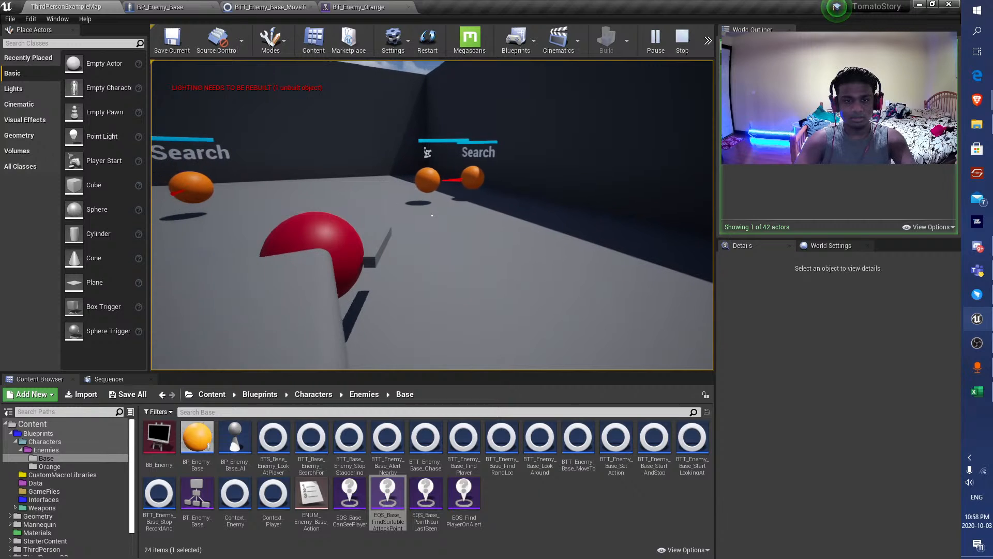
{"action": "key", "text": "a"}
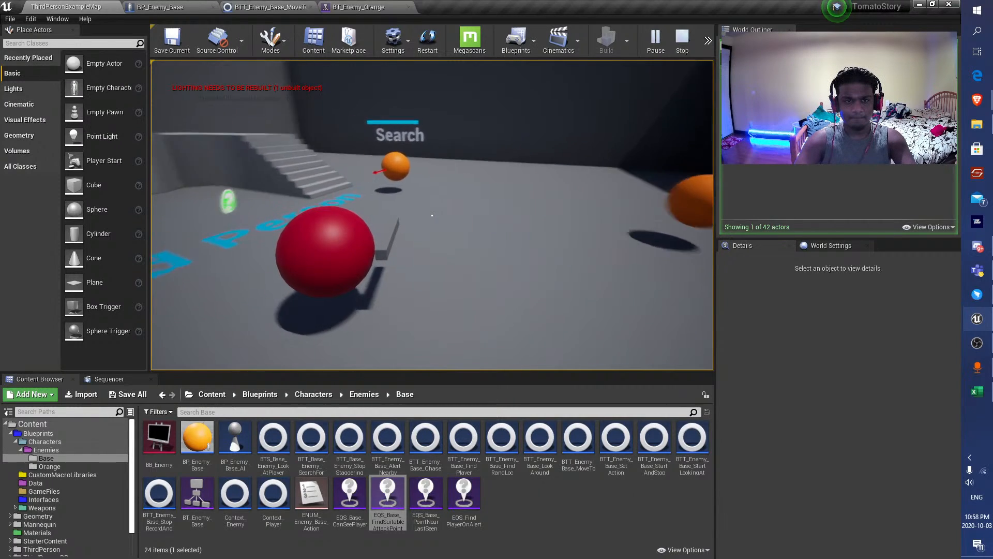
{"action": "key", "text": "a"}
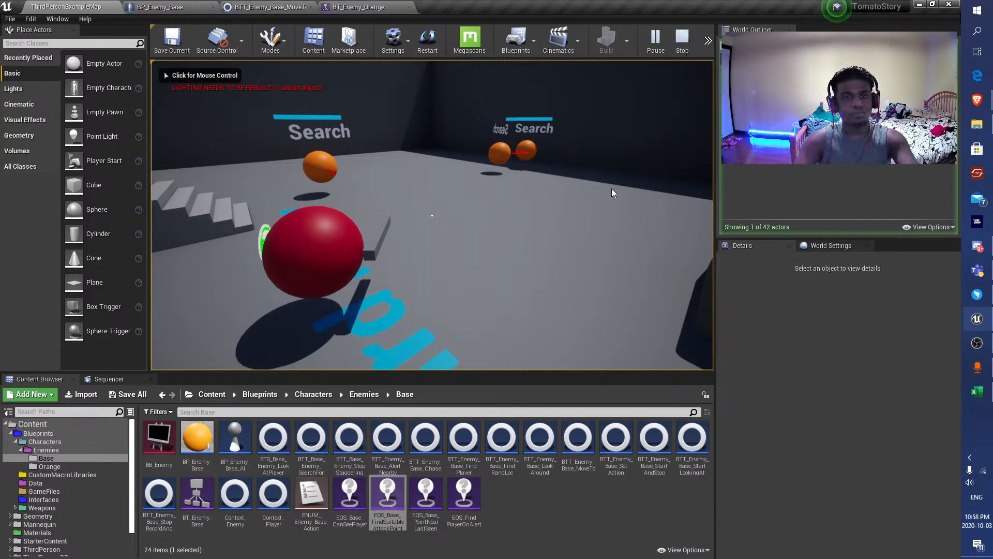
Check the running task in BT_Enemy_Orange's Search For Player branch during the simulation, and end the play session.
{"action": "left_click", "coordinate": [357, 7]}
{"action": "scroll", "coordinate": [476, 292], "scroll_direction": "up", "scroll_amount": 5}
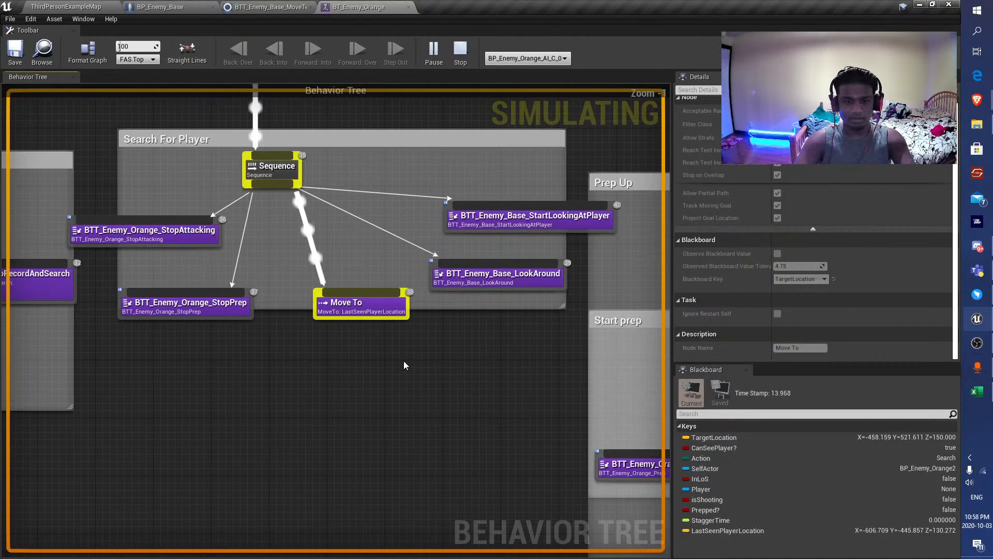
{"action": "key", "text": "Escape"}
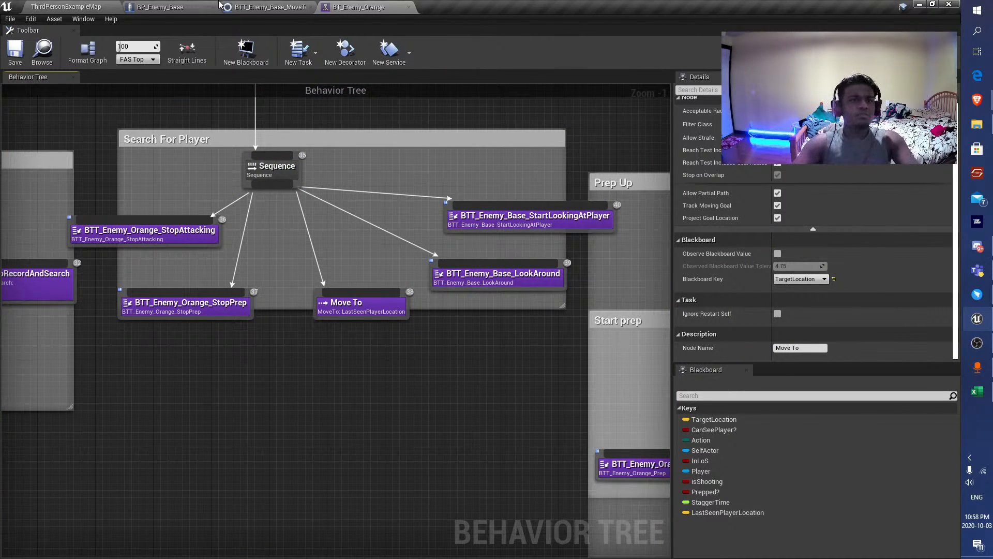
{"action": "left_click", "coordinate": [245, 5]}
{"action": "left_click", "coordinate": [343, 5]}
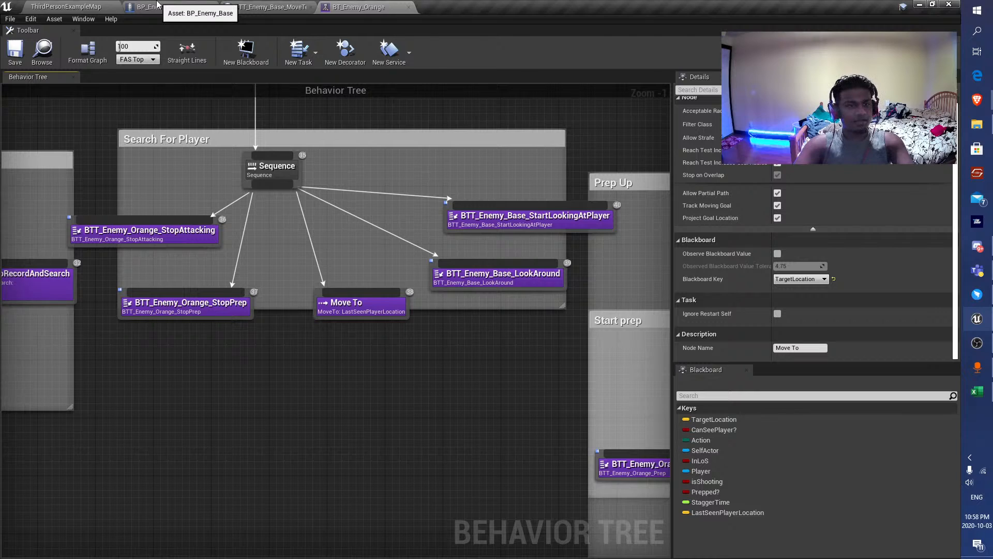
In BP_Enemy_Base's event graph, move the LastSeenPlayerLocation Make Literal Name node closer to the Get Blackboard node.
{"action": "left_click", "coordinate": [158, 6]}
{"action": "right_click_drag", "start_coordinate": [460, 266], "coordinate": [386, 180]}
{"action": "scroll", "coordinate": [532, 39], "scroll_direction": "down", "scroll_amount": 4}
{"action": "scroll", "coordinate": [468, 180], "scroll_direction": "up", "scroll_amount": 4}
{"action": "scroll", "coordinate": [460, 235], "scroll_direction": "up", "scroll_amount": 5}
{"action": "left_click_drag", "start_coordinate": [460, 237], "coordinate": [359, 361]}
{"action": "left_click_drag", "start_coordinate": [260, 256], "coordinate": [249, 198]}
{"action": "right_click_drag", "start_coordinate": [415, 331], "coordinate": [459, 271]}
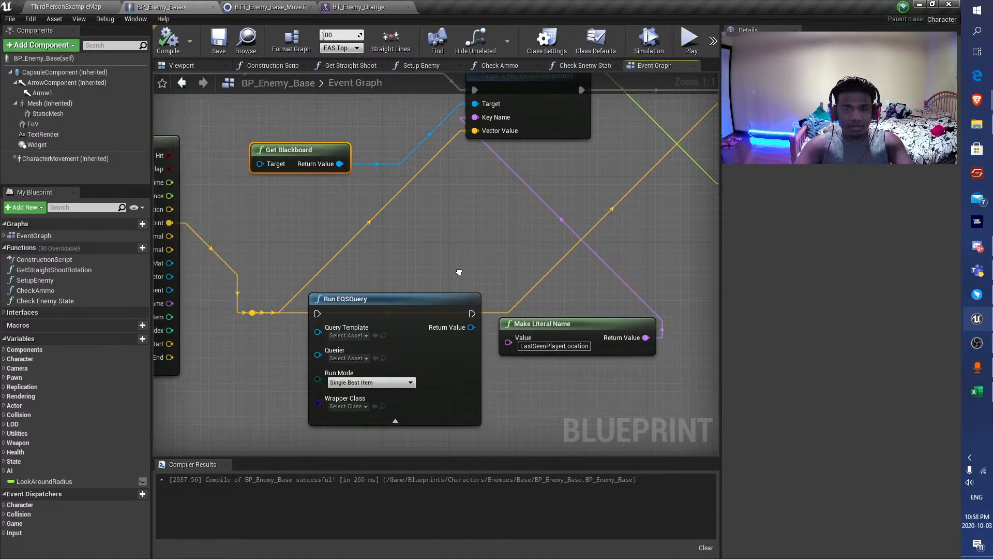
{"action": "left_click_drag", "start_coordinate": [543, 323], "coordinate": [410, 216]}
Move the unconnected Run EQSQuery node clear of the wires and delete it, compiling and saving BP_Enemy_Base.
{"action": "left_click_drag", "start_coordinate": [417, 304], "coordinate": [531, 313]}
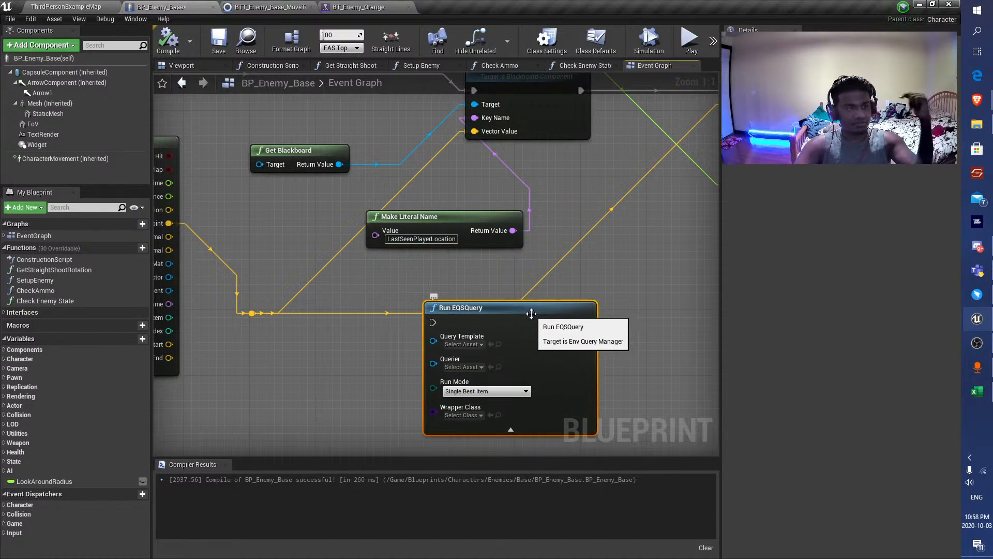
{"action": "scroll", "coordinate": [462, 299], "scroll_direction": "down", "scroll_amount": 4}
{"action": "scroll", "coordinate": [474, 305], "scroll_direction": "up", "scroll_amount": 4}
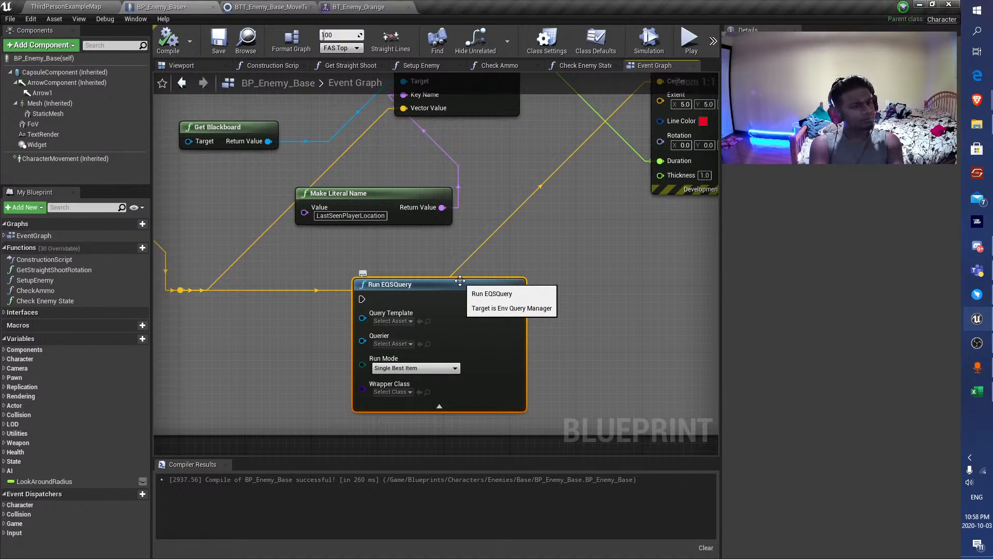
{"action": "scroll", "coordinate": [460, 280], "scroll_direction": "down", "scroll_amount": 5}
{"action": "scroll", "coordinate": [476, 223], "scroll_direction": "up", "scroll_amount": 4}
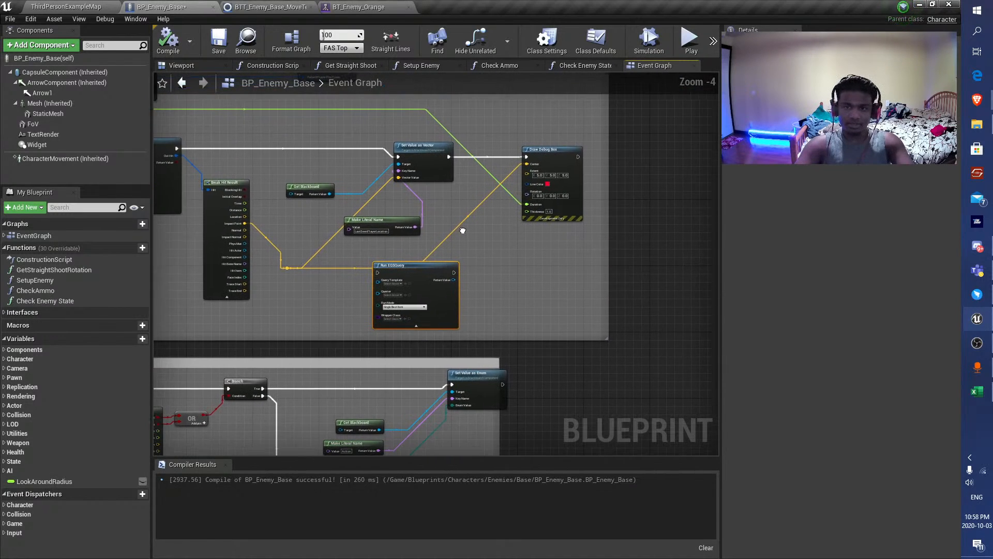
{"action": "left_click_drag", "start_coordinate": [365, 305], "coordinate": [532, 304]}
{"action": "scroll", "coordinate": [530, 300], "scroll_direction": "down", "scroll_amount": 2}
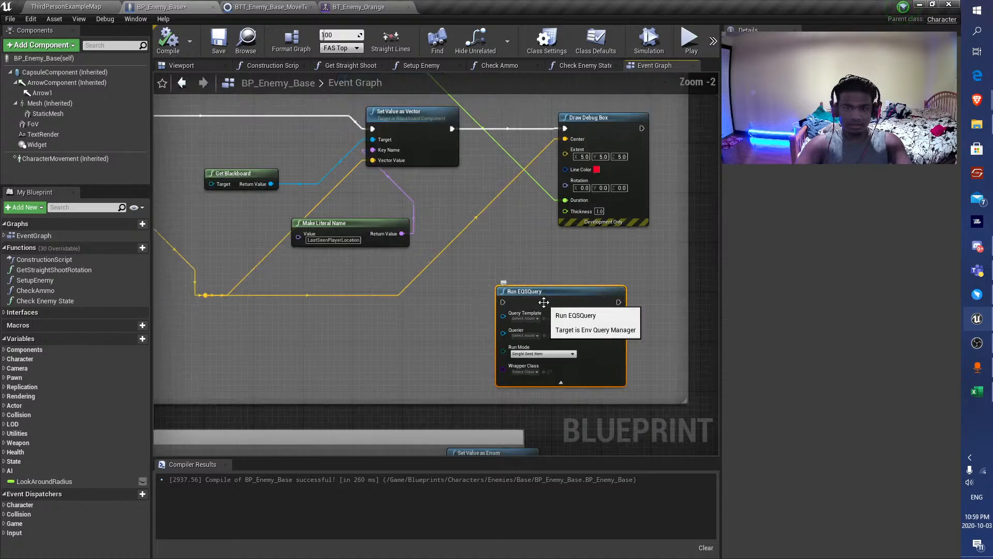
{"action": "key", "text": "Delete"}
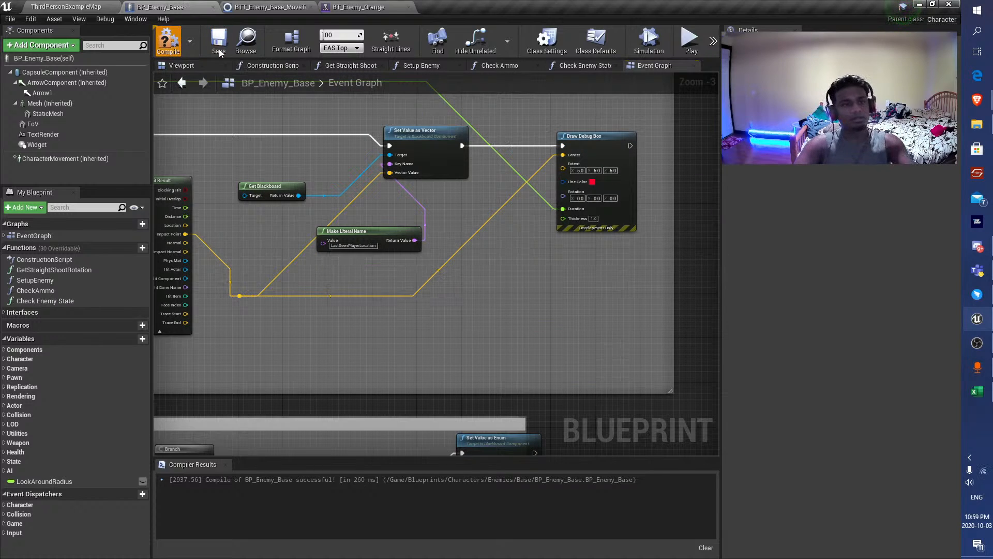
{"action": "left_click", "coordinate": [219, 41]}
Add a GetRandomPointInNavigableRadius node beside the Break Hit Result node.
{"action": "right_click_drag", "start_coordinate": [227, 139], "coordinate": [414, 208]}
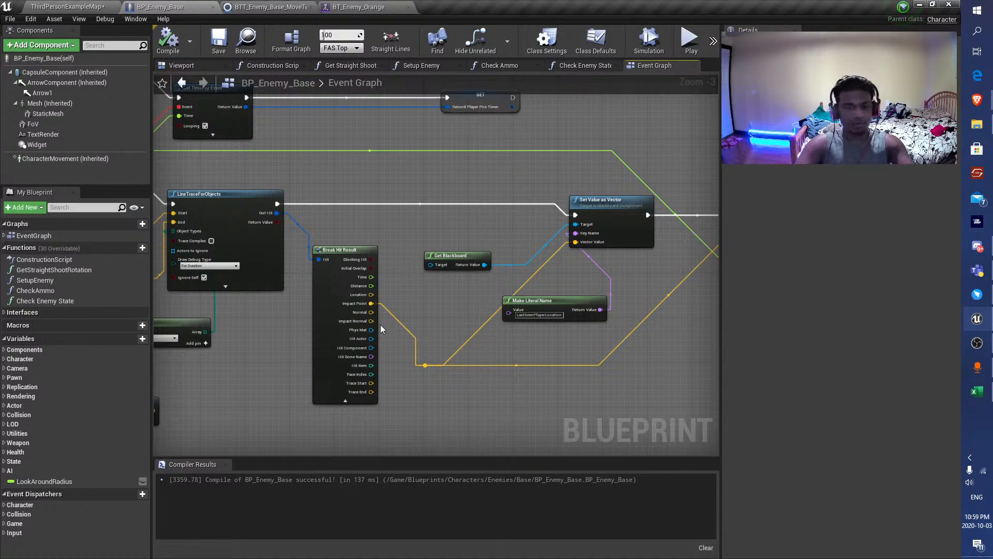
{"action": "right_click", "coordinate": [423, 331]}
{"action": "type", "text": "SPH"}
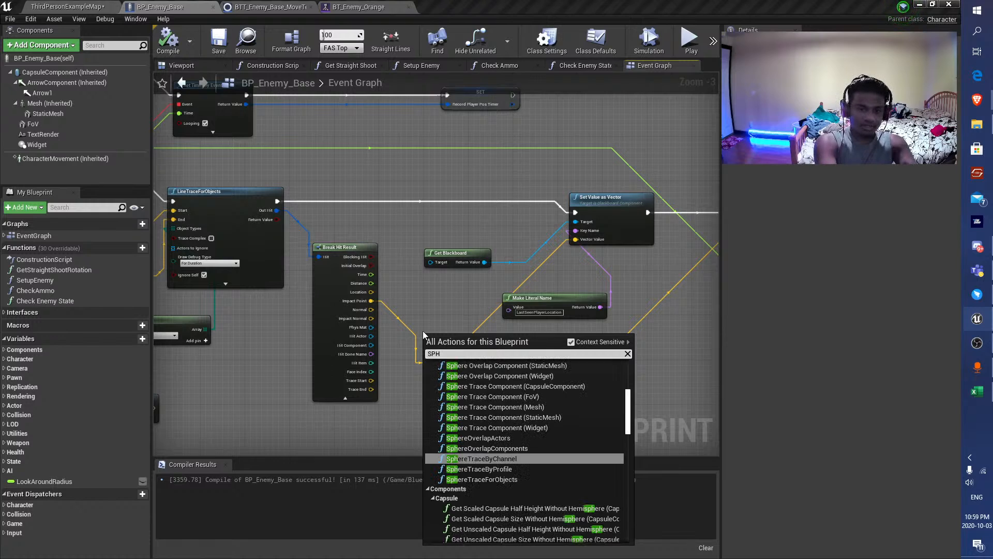
{"action": "key", "text": "BackSpace"}
{"action": "key", "text": "BackSpace"}
{"action": "key", "text": "BackSpace"}
{"action": "type", "text": "ge"}
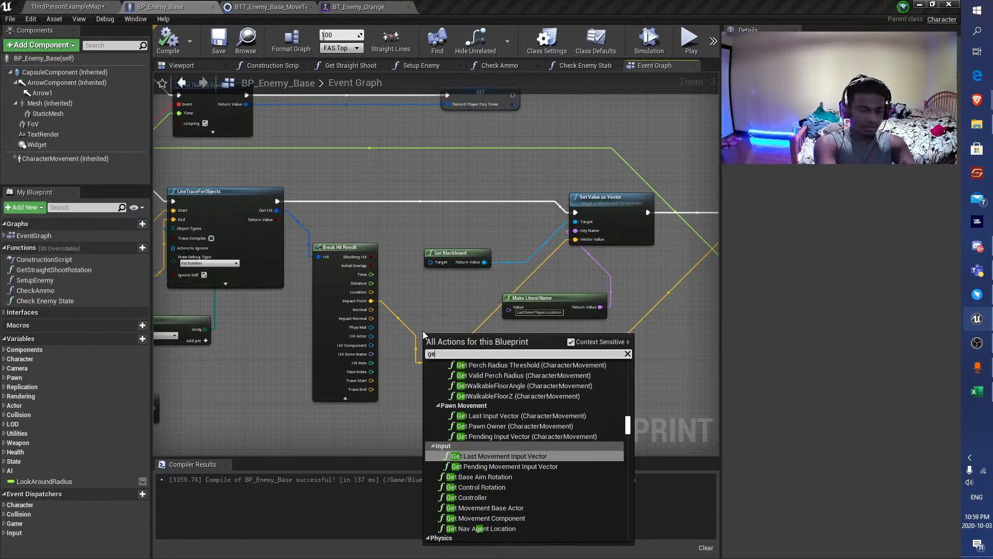
{"action": "type", "text": "t random po"}
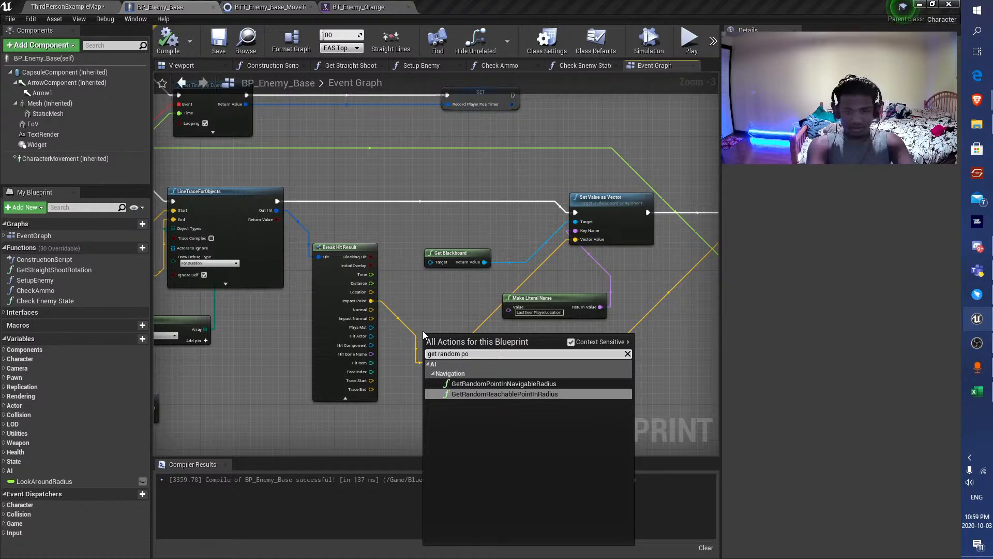
{"action": "key", "text": "Up"}
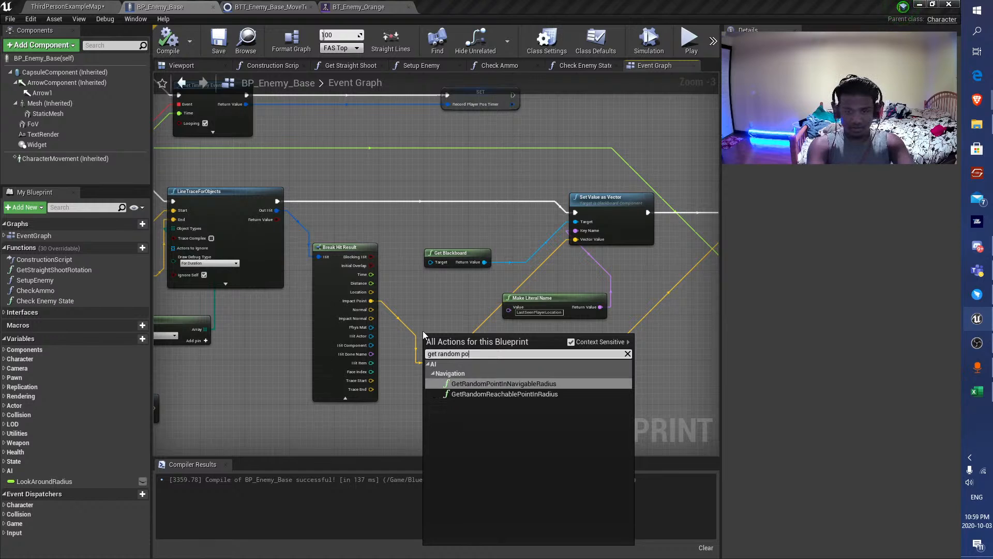
{"action": "key", "text": "Return"}
Feed Impact Point into the random point node's Origin, set Radius to 200, and connect Random Location to Vector Value and the debug box's Center.
{"action": "scroll", "coordinate": [427, 370], "scroll_direction": "up", "scroll_amount": 3}
{"action": "left_click_drag", "start_coordinate": [428, 373], "coordinate": [606, 363]}
{"action": "left_click_drag", "start_coordinate": [673, 349], "coordinate": [646, 189]}
{"action": "right_click_drag", "start_coordinate": [615, 245], "coordinate": [566, 202]}
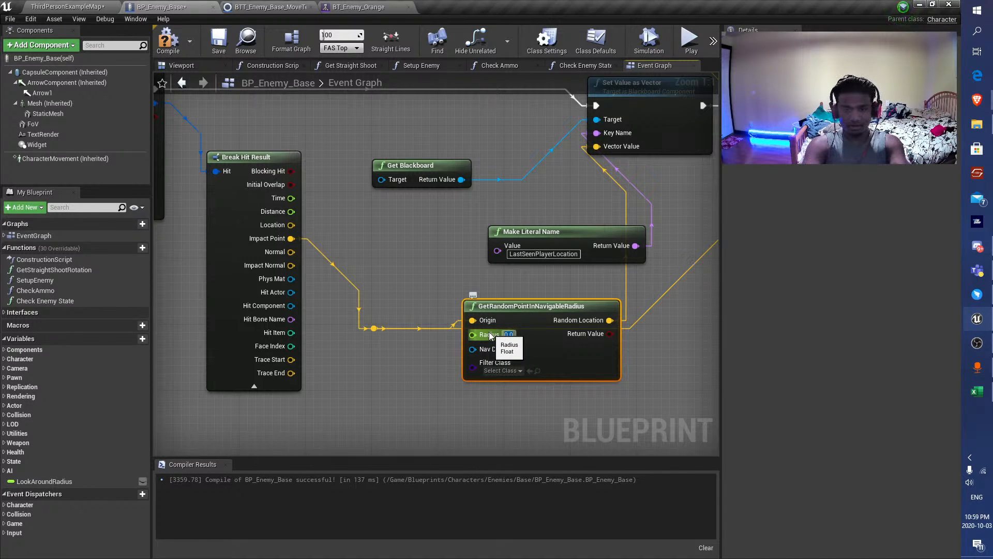
{"action": "type", "text": "200"}
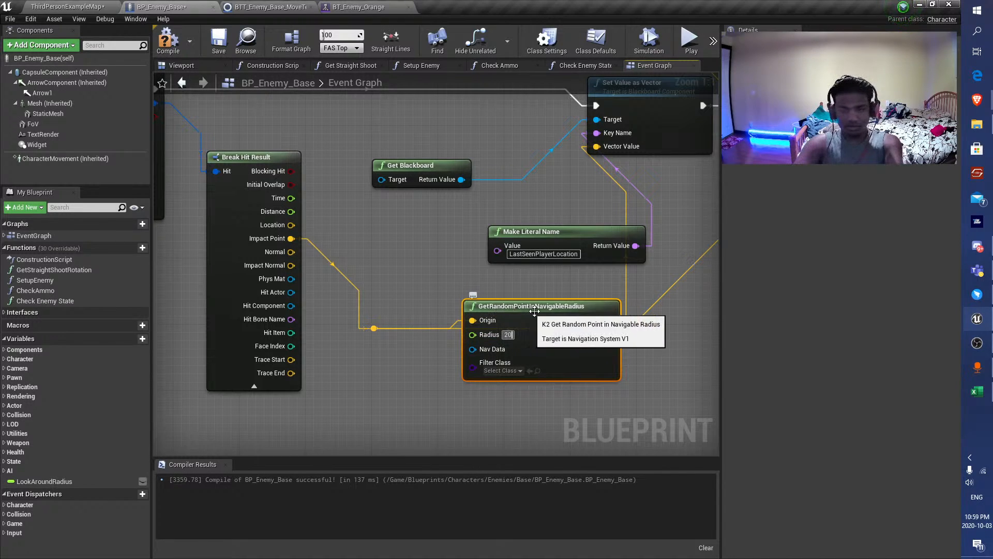
{"action": "key", "text": "Return"}
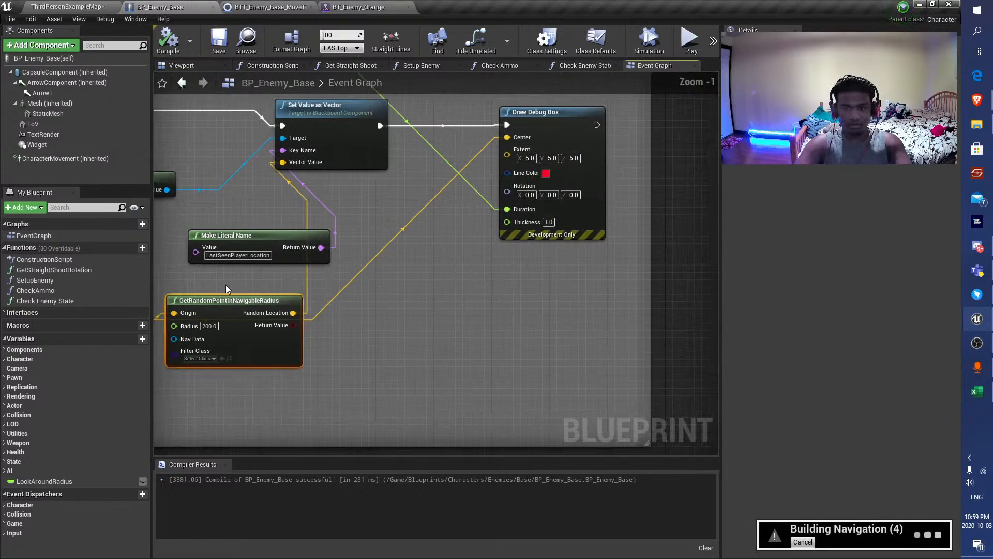
{"action": "left_click_drag", "start_coordinate": [293, 313], "coordinate": [499, 149]}
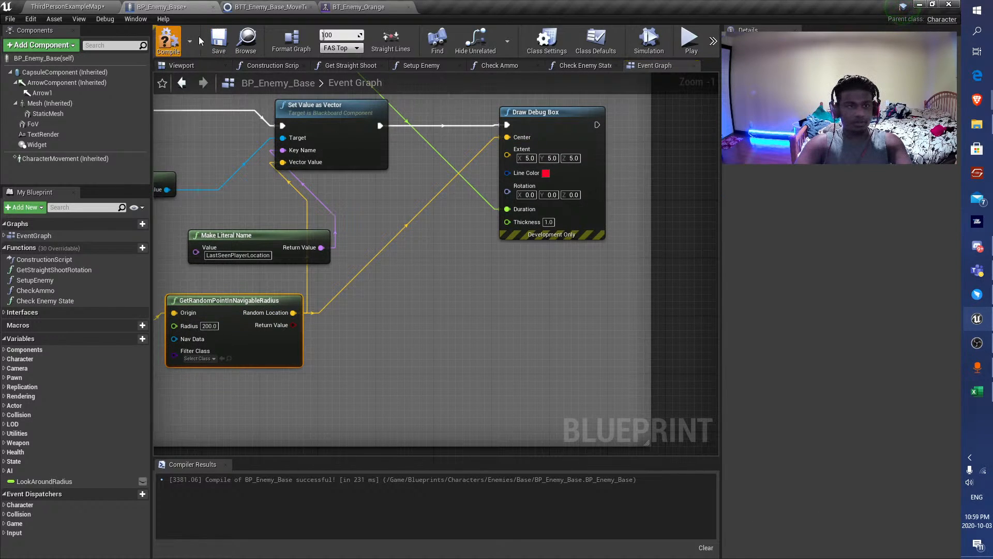
Run a short playtest of the level, and examine the Alert branch and its Move To task in BT_Enemy_Orange.
{"action": "left_click", "coordinate": [84, 4]}
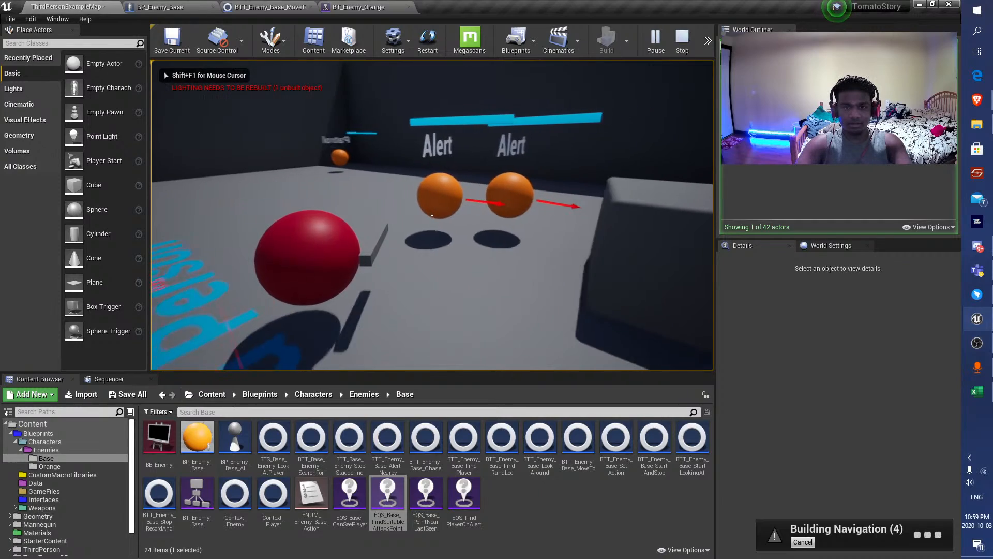
{"action": "key", "text": "Escape"}
{"action": "left_click", "coordinate": [365, 7]}
{"action": "scroll", "coordinate": [367, 248], "scroll_direction": "down", "scroll_amount": 4}
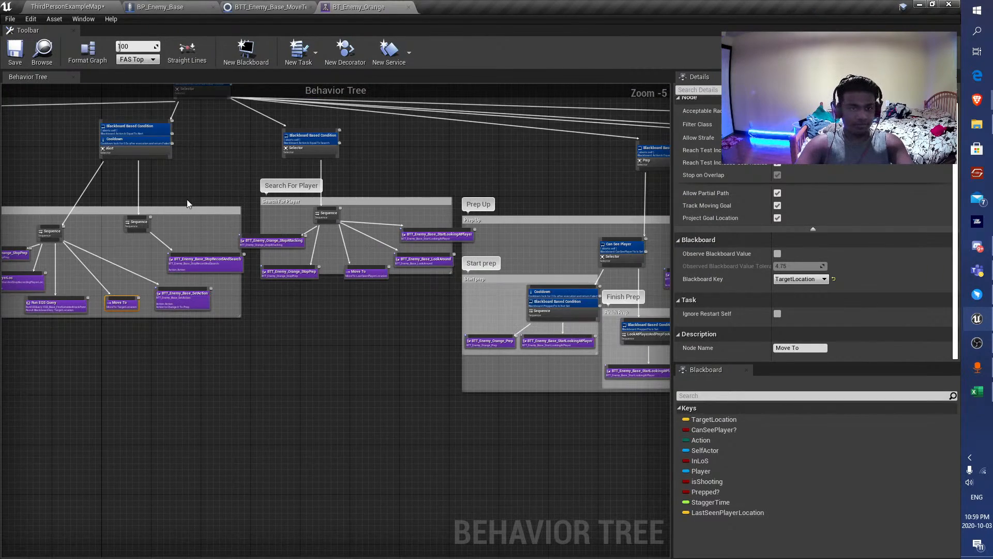
{"action": "right_click_drag", "start_coordinate": [110, 304], "coordinate": [434, 297]}
{"action": "scroll", "coordinate": [434, 298], "scroll_direction": "up", "scroll_amount": 5}
{"action": "scroll", "coordinate": [495, 346], "scroll_direction": "down", "scroll_amount": 5}
{"action": "right_click_drag", "start_coordinate": [487, 348], "coordinate": [421, 375]}
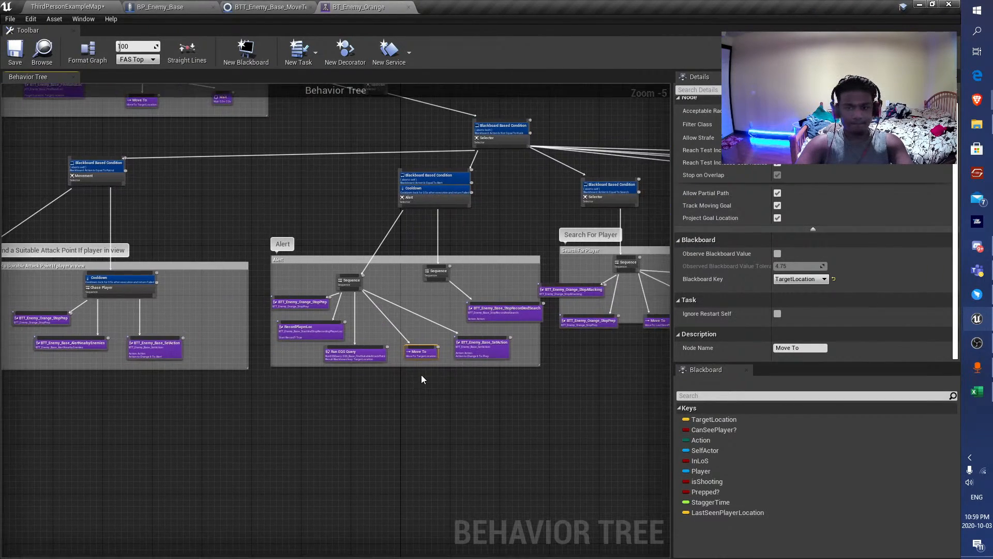
{"action": "scroll", "coordinate": [421, 379], "scroll_direction": "up", "scroll_amount": 3}
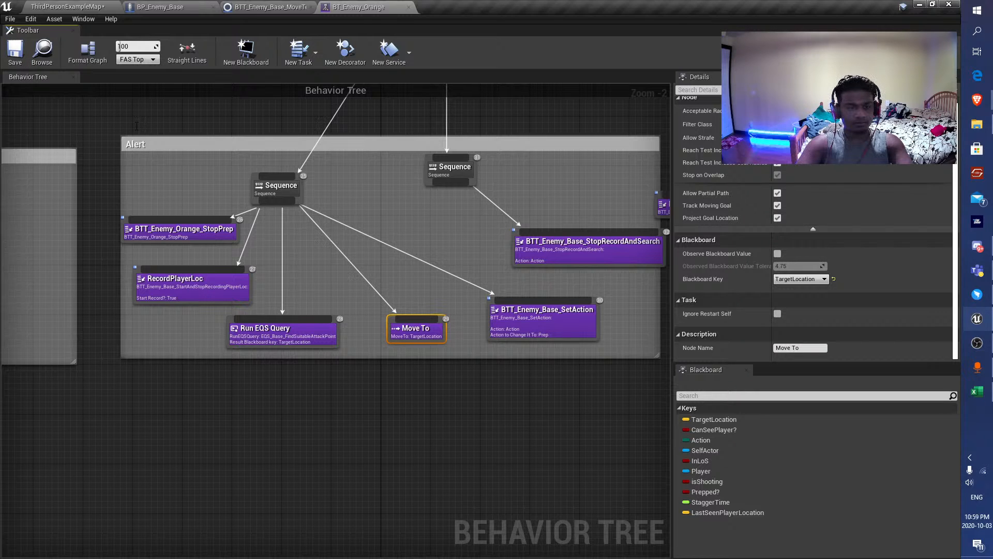
Playtest the level again, circling the block and getting onto the raised platform to watch the enemies search around randomized last seen points.
{"action": "left_click", "coordinate": [65, 3]}
{"action": "left_click", "coordinate": [654, 44]}
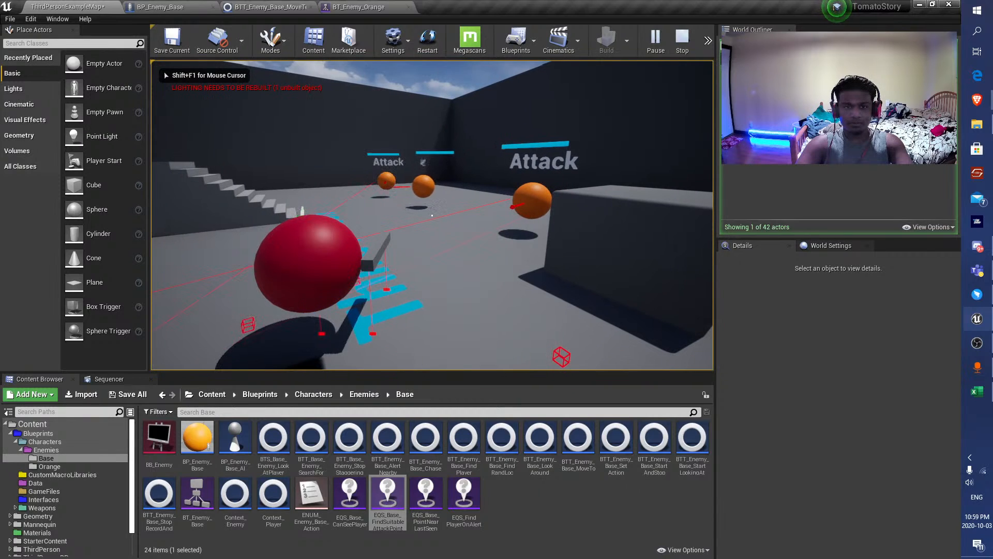
{"action": "key", "text": "s"}
{"action": "key", "text": "d"}
{"action": "key", "text": "d"}
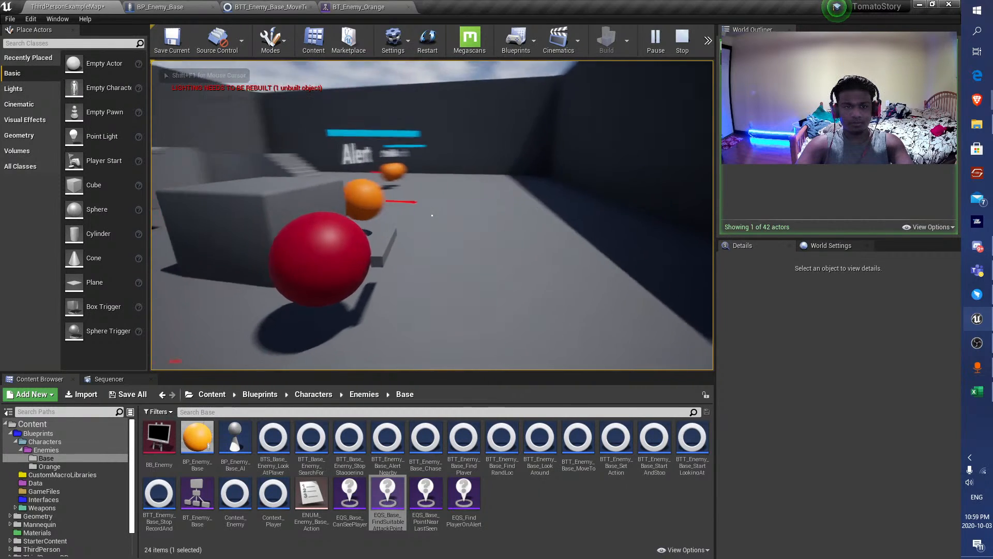
{"action": "key", "text": "s"}
{"action": "key", "text": "d"}
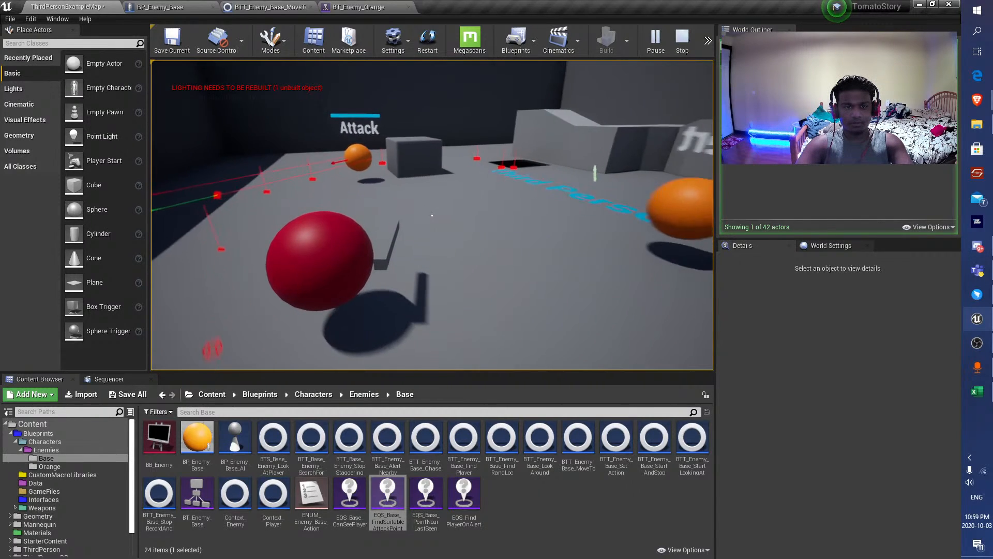
{"action": "key", "text": "w"}
{"action": "key", "text": "d"}
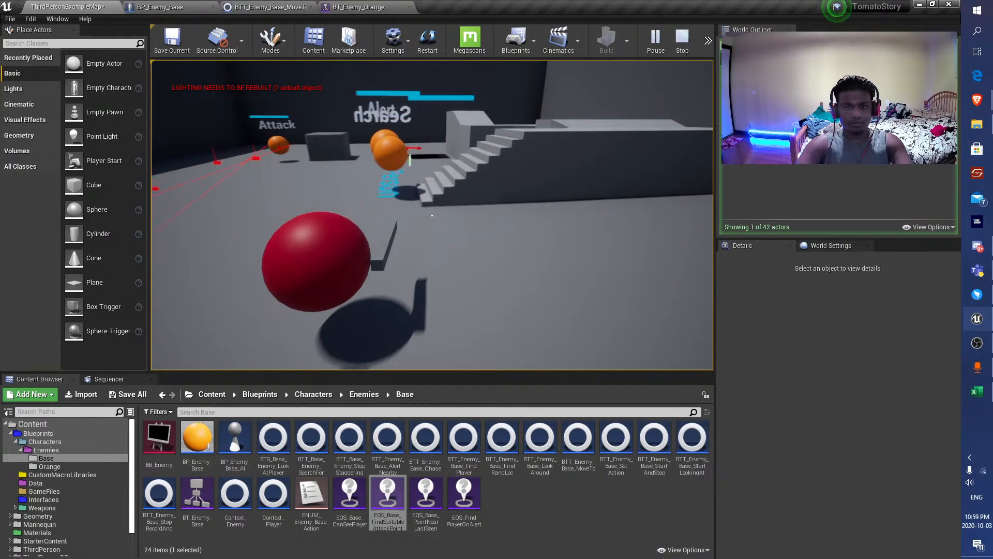
{"action": "key", "text": "space"}
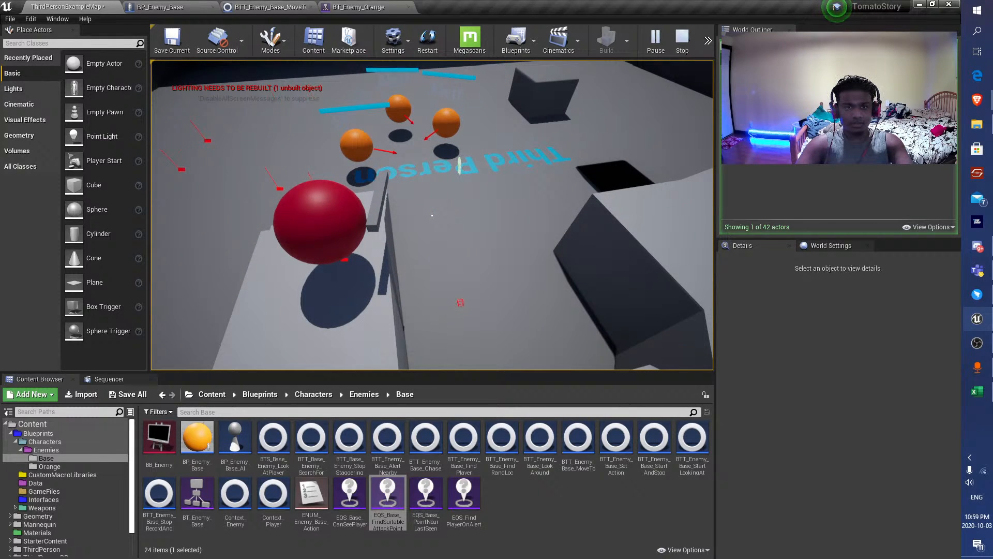
{"action": "key", "text": "s"}
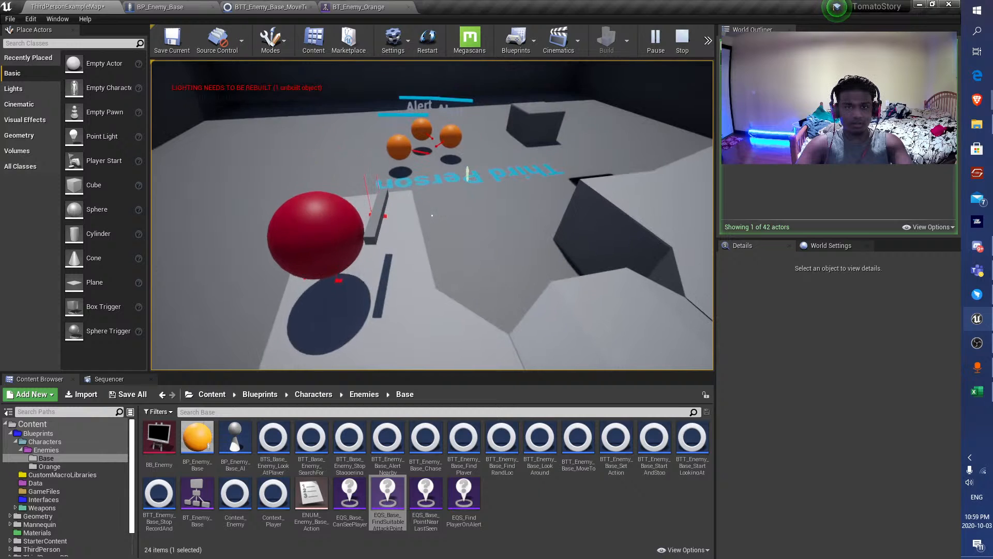
Continue the playtest in full screen, approaching the grouped enemies and backing away, and return to the editor layout.
{"action": "key", "text": "F11"}
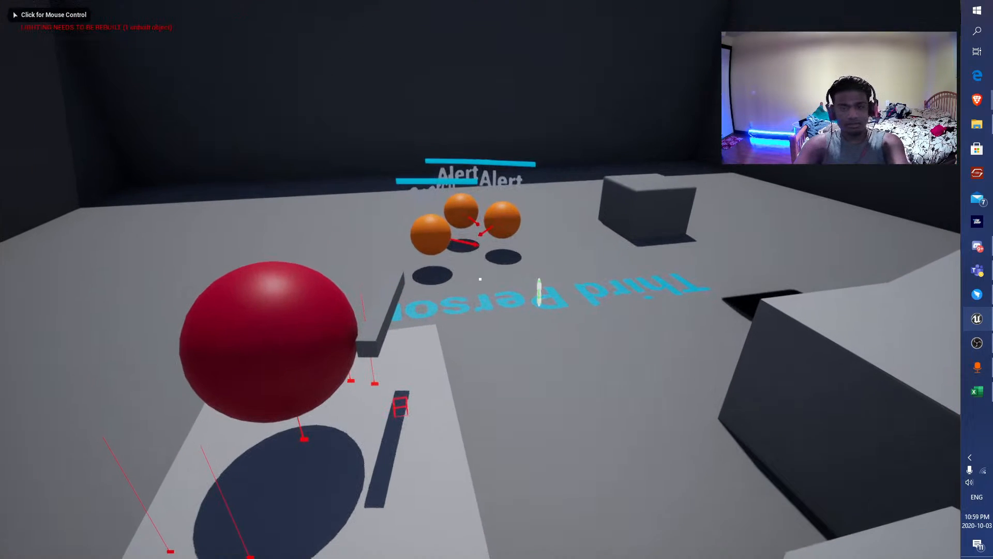
{"action": "key", "text": "w"}
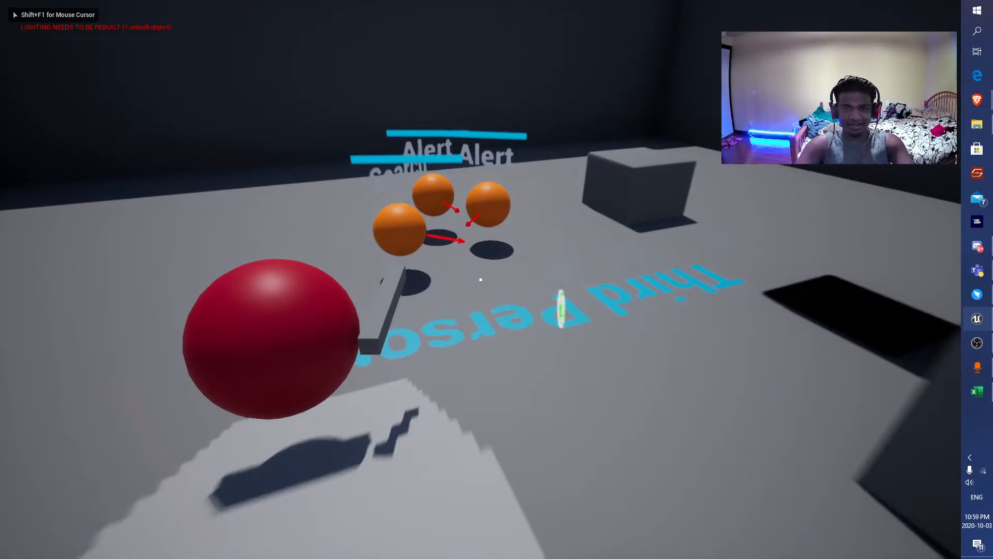
{"action": "key", "text": "w"}
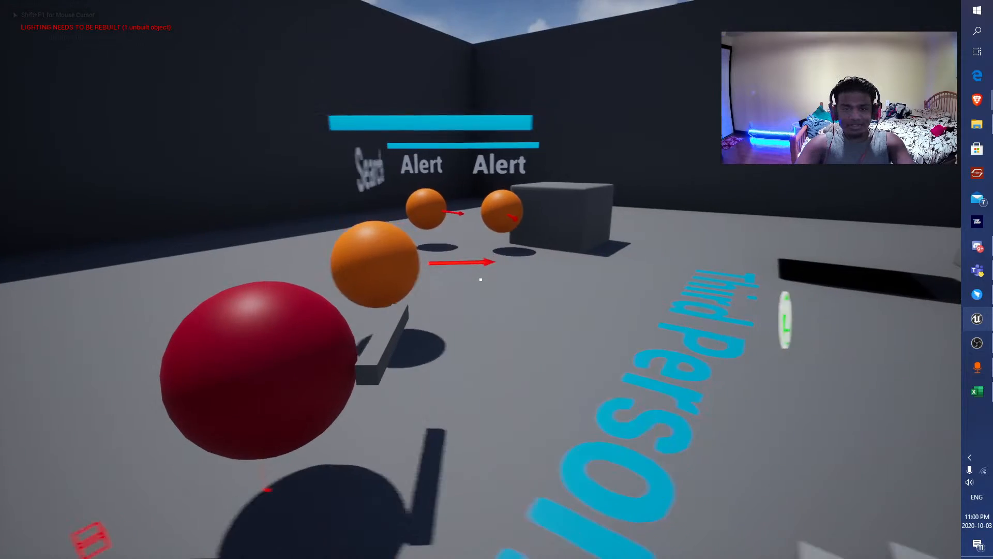
{"action": "key", "text": "w"}
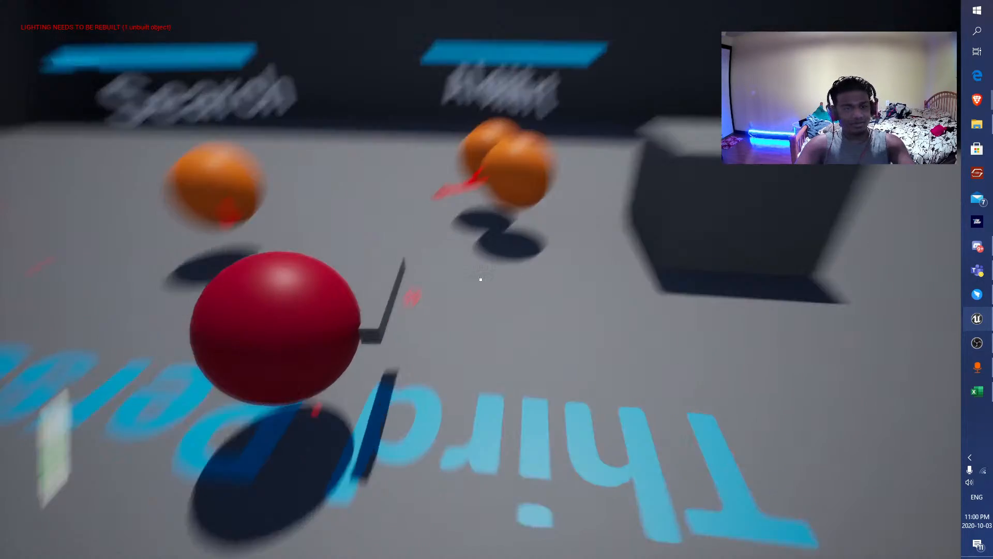
{"action": "key", "text": "s"}
{"action": "key", "text": "a"}
{"action": "key", "text": "s"}
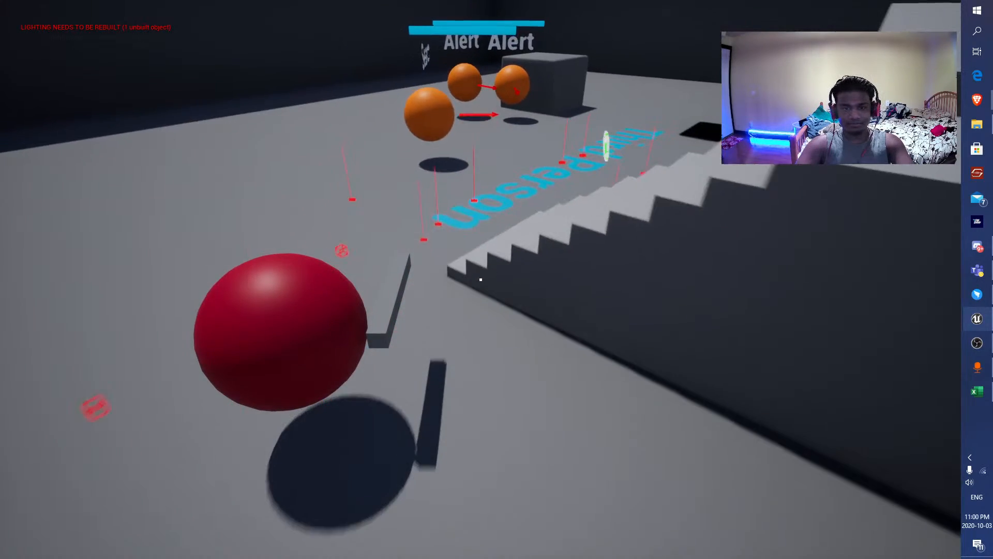
{"action": "key", "text": "F11"}
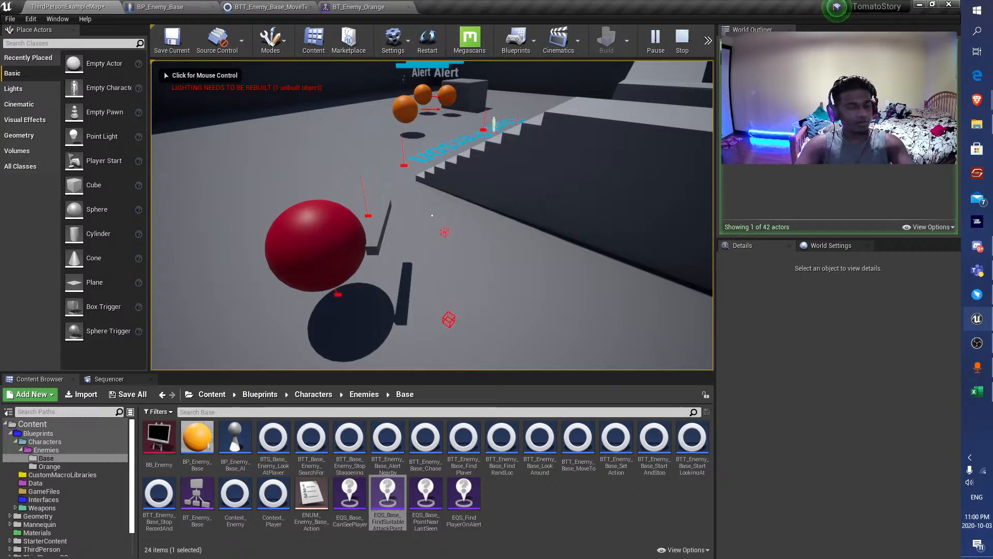
Examine the active Alert and Search For Player branches of BT_Enemy_Orange during simulation, and end the playtest from the level.
{"action": "left_click", "coordinate": [359, 7]}
{"action": "scroll", "coordinate": [442, 241], "scroll_direction": "down", "scroll_amount": 4}
{"action": "right_click_drag", "start_coordinate": [406, 237], "coordinate": [285, 386]}
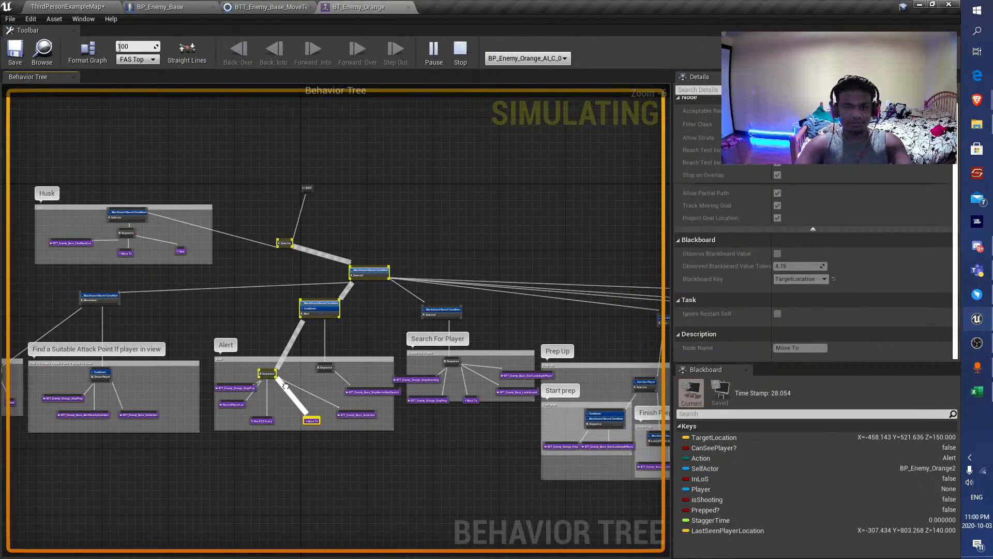
{"action": "scroll", "coordinate": [277, 412], "scroll_direction": "up", "scroll_amount": 6}
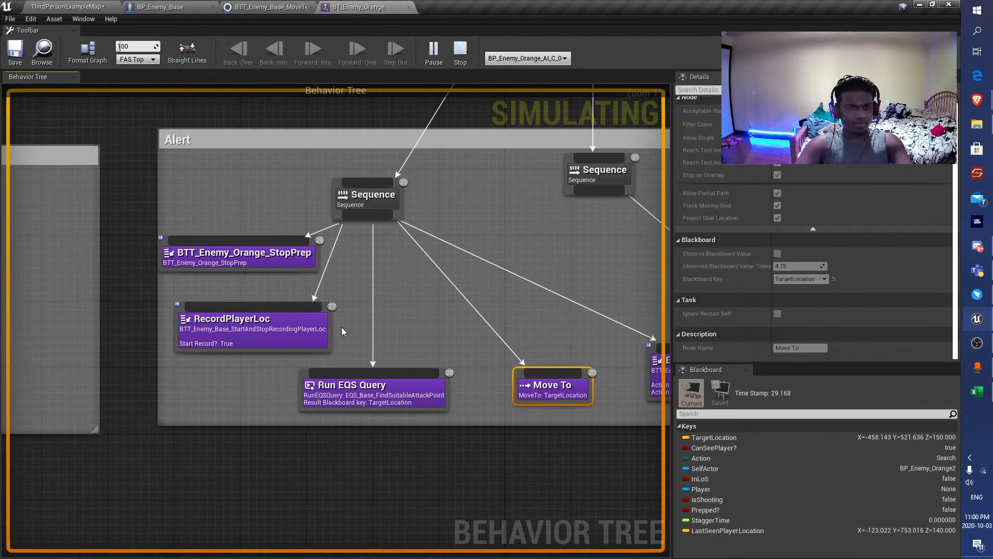
{"action": "scroll", "coordinate": [377, 328], "scroll_direction": "down", "scroll_amount": 7}
{"action": "scroll", "coordinate": [518, 327], "scroll_direction": "up", "scroll_amount": 3}
{"action": "scroll", "coordinate": [519, 330], "scroll_direction": "down", "scroll_amount": 2}
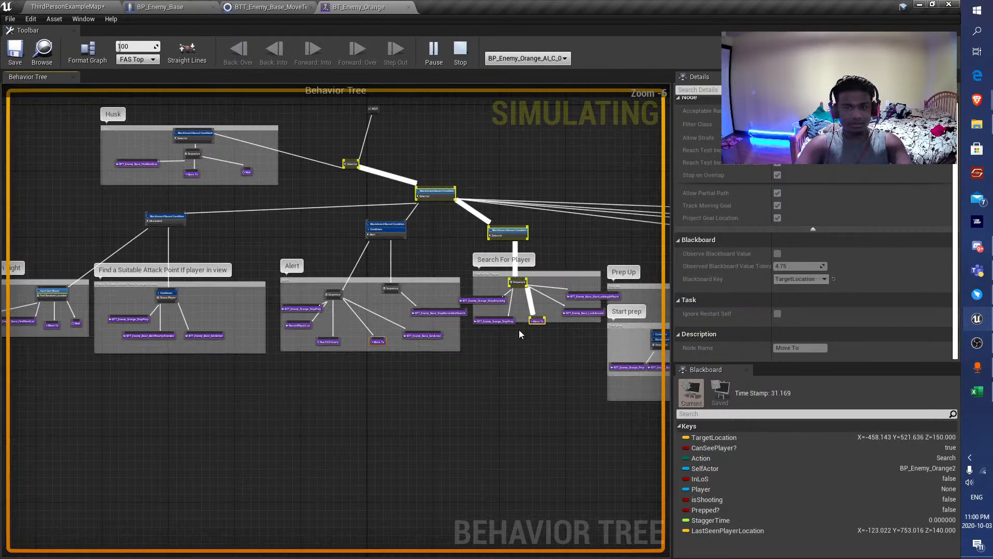
{"action": "left_click", "coordinate": [41, 5]}
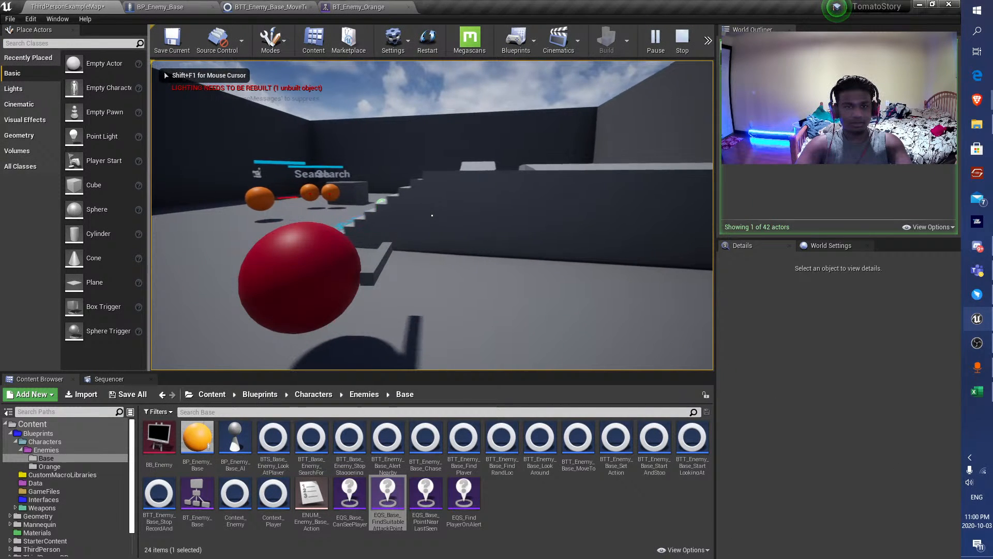
{"action": "key", "text": "d"}
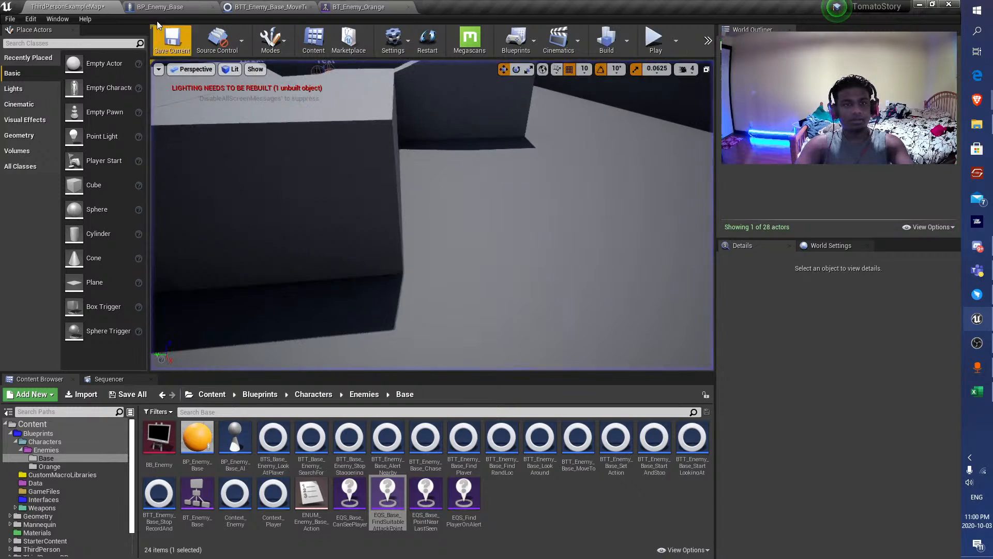
Examine the Alert branch's Sequence and its child tasks in BT_Enemy_Orange outside simulation.
{"action": "left_click", "coordinate": [270, 6]}
{"action": "left_click", "coordinate": [357, 6]}
{"action": "scroll", "coordinate": [359, 333], "scroll_direction": "up", "scroll_amount": 3}
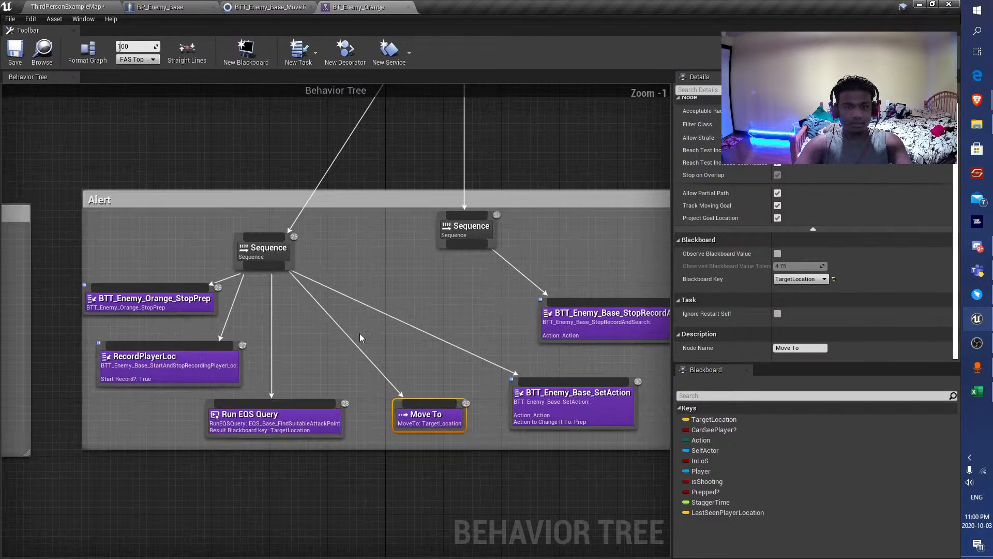
{"action": "left_click", "coordinate": [311, 244]}
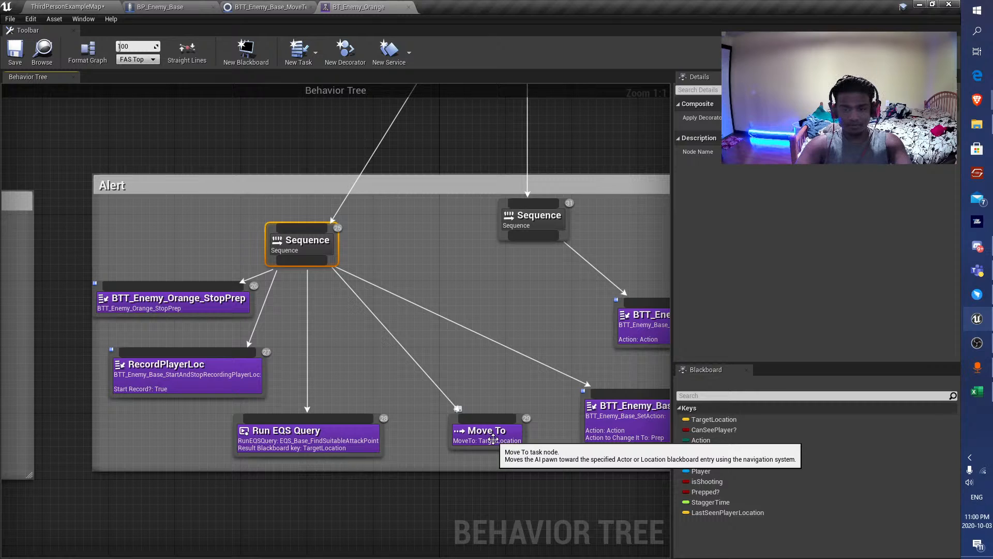
{"action": "right_click_drag", "start_coordinate": [482, 367], "coordinate": [371, 301]}
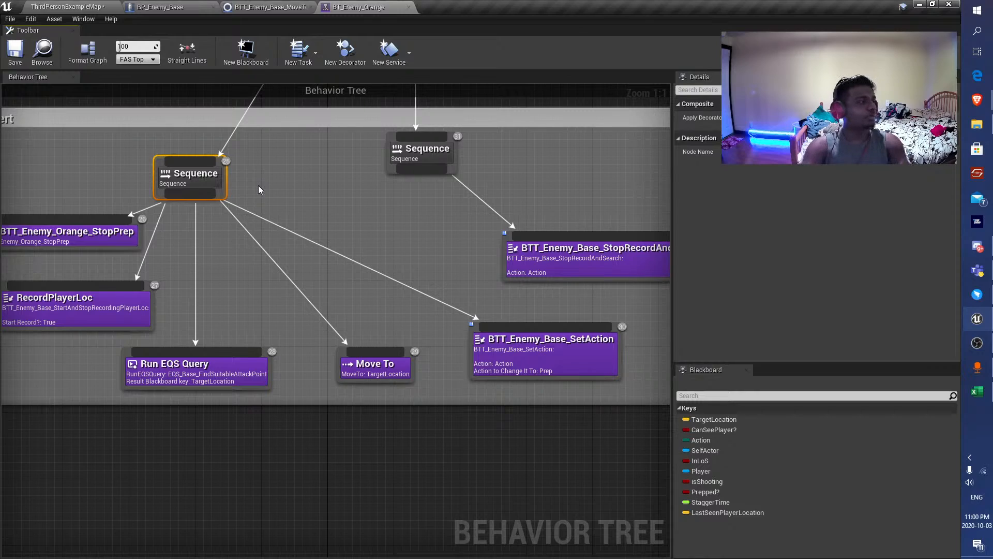
{"action": "scroll", "coordinate": [443, 337], "scroll_direction": "down", "scroll_amount": 9}
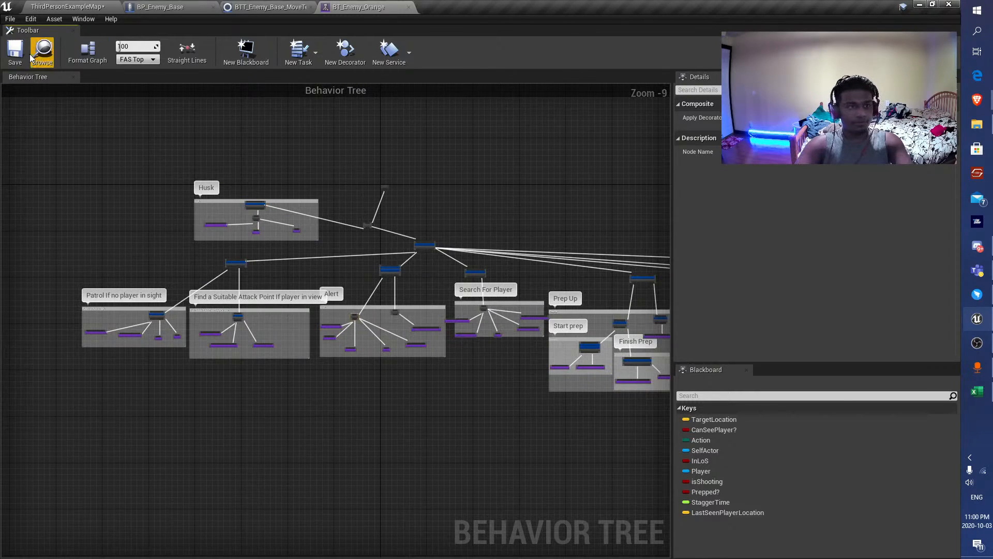
Save the ThirdPersonExampleMap level and close the BT_Enemy_Orange behavior tree, returning to the level.
{"action": "left_click", "coordinate": [73, 6]}
{"action": "left_click", "coordinate": [171, 46]}
{"action": "left_click", "coordinate": [296, 6]}
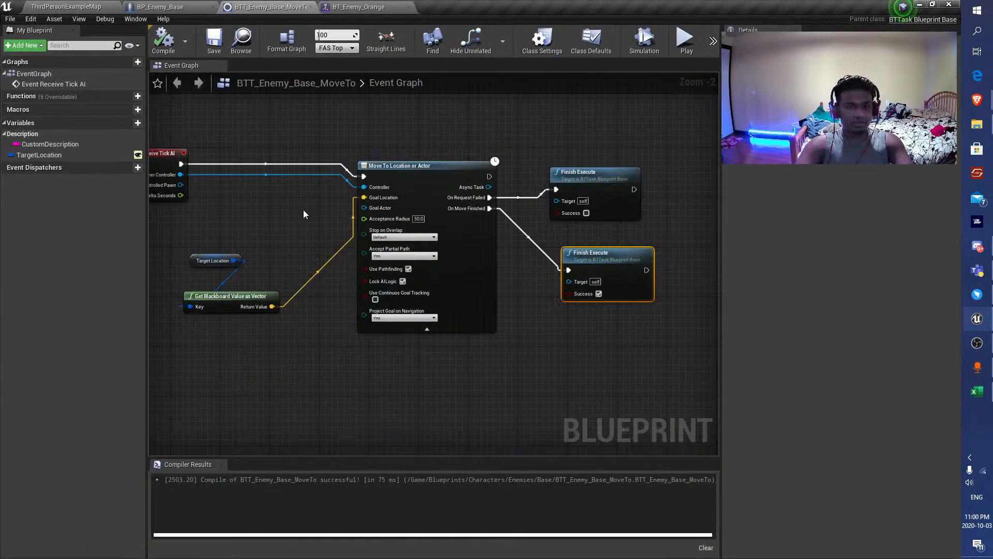
{"action": "left_click", "coordinate": [352, 6]}
{"action": "left_click_drag", "start_coordinate": [61, 14], "coordinate": [160, 45]}
{"action": "left_click_drag", "start_coordinate": [86, 18], "coordinate": [263, 48]}
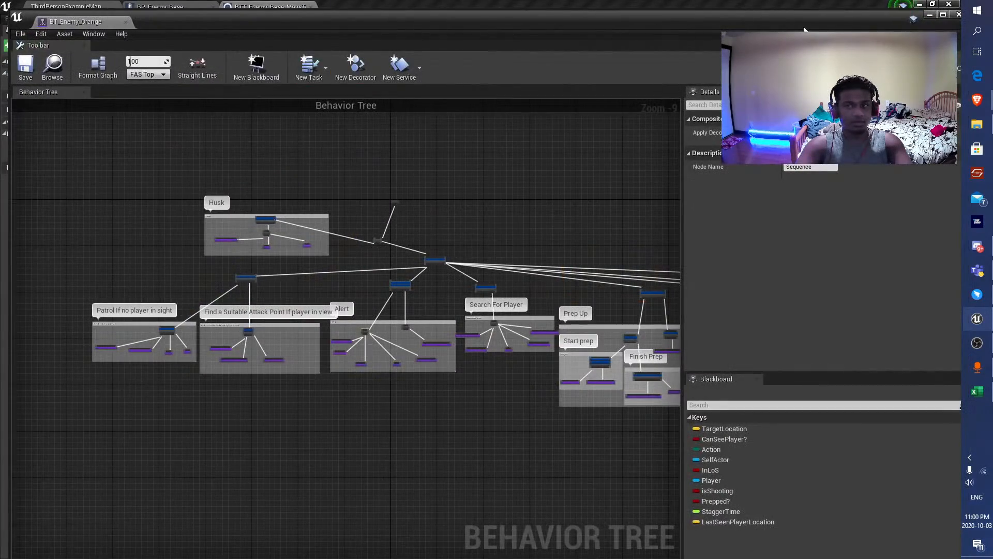
{"action": "left_click", "coordinate": [959, 15]}
{"action": "left_click", "coordinate": [72, 6]}
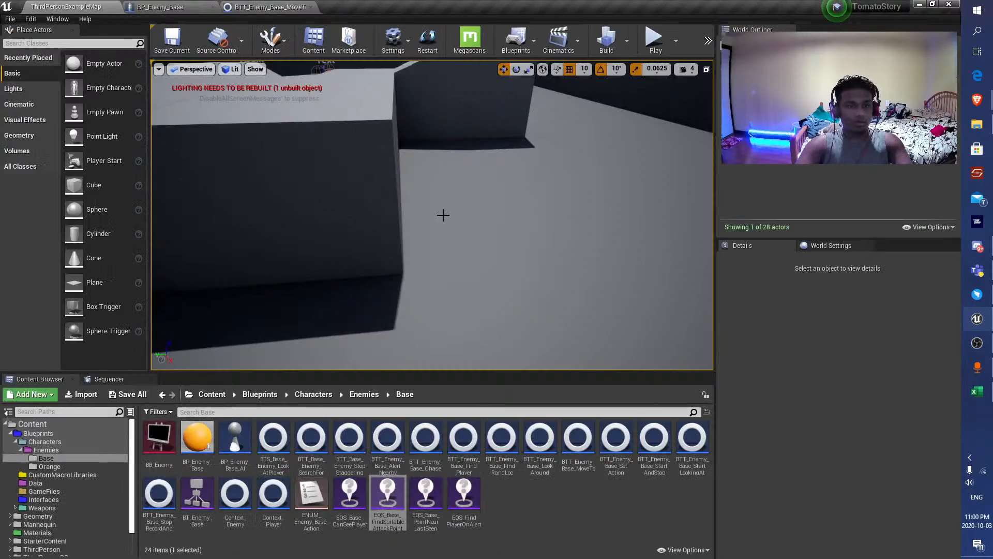
Look over the group of orange enemies in the level and select BP_Enemy_Orange3.
{"action": "key", "text": "w"}
{"action": "right_click_drag", "start_coordinate": [300, 238], "coordinate": [297, 205]}
{"action": "key", "text": "s"}
{"action": "key", "text": "w"}
{"action": "key", "text": "s"}
{"action": "right_click_drag", "start_coordinate": [444, 249], "coordinate": [445, 249]}
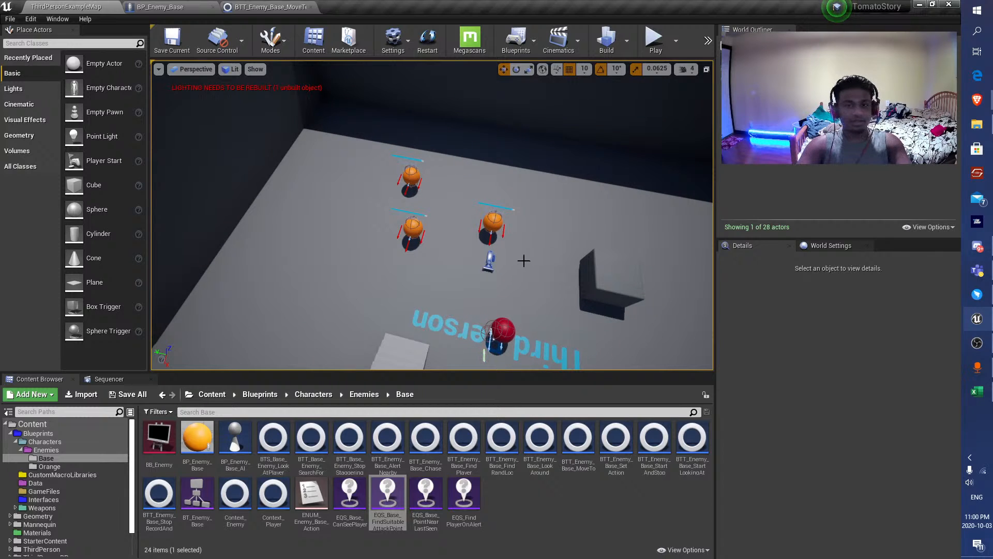
{"action": "left_click", "coordinate": [491, 222]}
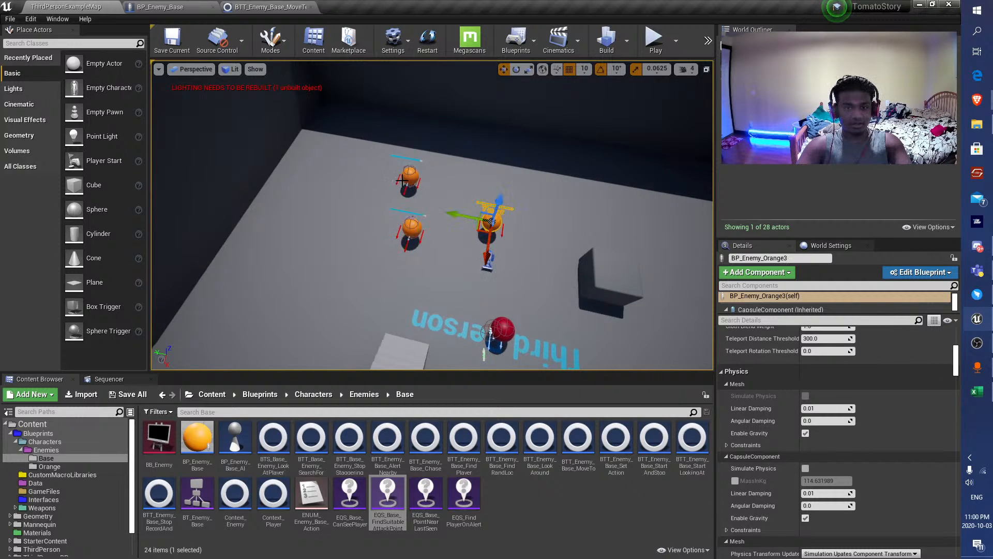
{"action": "right_click_drag", "start_coordinate": [402, 181], "coordinate": [408, 184]}
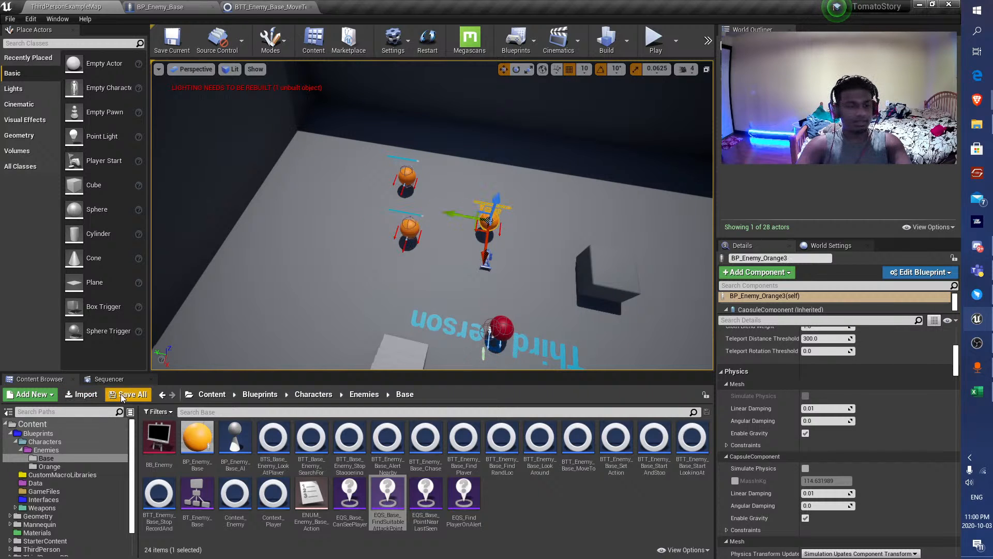
{"action": "right_click_drag", "start_coordinate": [574, 321], "coordinate": [561, 259]}
{"action": "key", "text": "s"}
{"action": "key", "text": "w"}
{"action": "key", "text": "s"}
{"action": "key", "text": "s"}
{"action": "key", "text": "w"}
{"action": "key", "text": "s"}
{"action": "key", "text": "w"}
{"action": "right_click_drag", "start_coordinate": [428, 240], "coordinate": [407, 222]}
{"action": "key", "text": "w"}
{"action": "key", "text": "w"}
{"action": "key", "text": "s"}
{"action": "key", "text": "w"}
{"action": "key", "text": "s"}
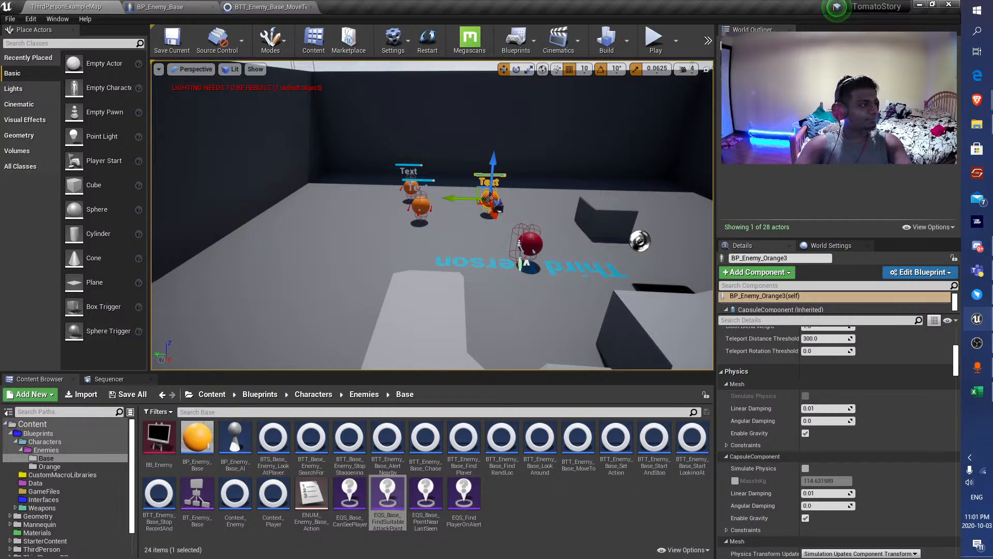
{"action": "key", "text": "w"}
{"action": "mouse_move", "coordinate": [435, 238]}
{"action": "right_mouse_down"}
{"action": "mouse_move", "coordinate": [442, 215]}
{"action": "mouse_move", "coordinate": [445, 225]}
{"action": "mouse_move", "coordinate": [419, 221]}
{"action": "mouse_move", "coordinate": [434, 226]}
{"action": "mouse_move", "coordinate": [414, 236]}
{"action": "mouse_move", "coordinate": [430, 238]}
{"action": "mouse_move", "coordinate": [414, 232]}
{"action": "mouse_move", "coordinate": [442, 240]}
{"action": "right_mouse_up"}
{"action": "key", "text": "s"}
{"action": "key", "text": "d"}
{"action": "key", "text": "s"}
{"action": "key", "text": "w"}
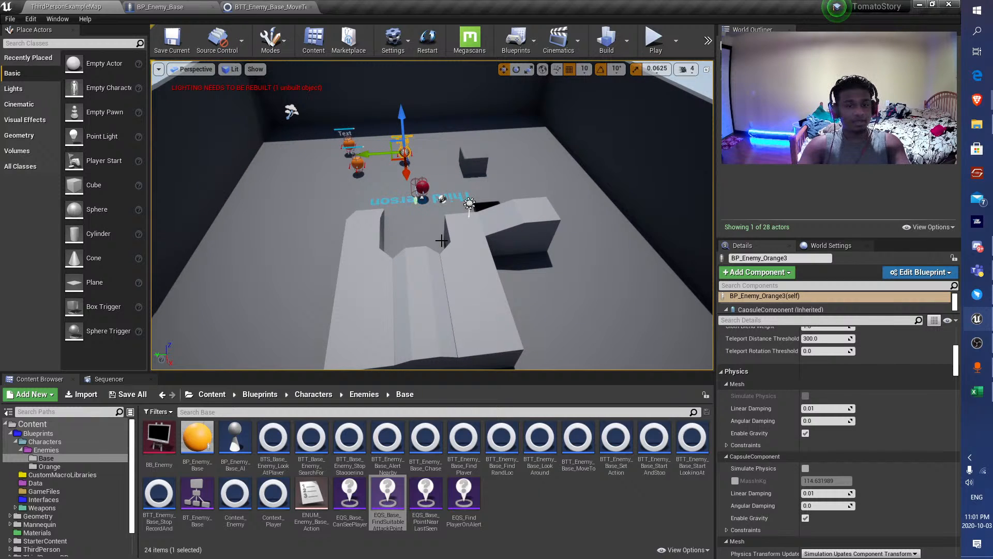
{"action": "key", "text": "w"}
{"action": "right_click_drag", "start_coordinate": [432, 236], "coordinate": [410, 235]}
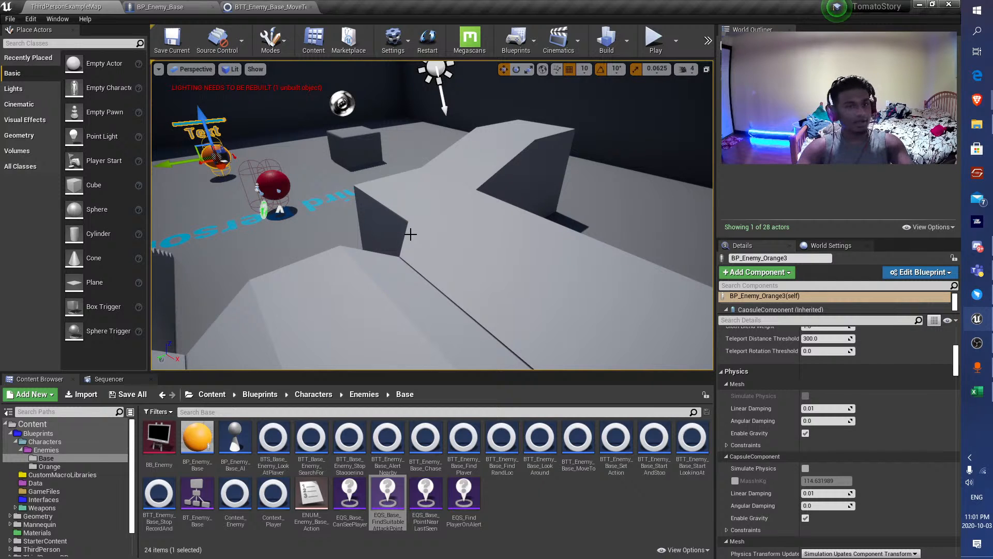
{"action": "key", "text": "w"}
{"action": "mouse_move", "coordinate": [431, 235]}
{"action": "right_mouse_down"}
{"action": "mouse_move", "coordinate": [368, 234]}
{"action": "mouse_move", "coordinate": [361, 244]}
{"action": "mouse_move", "coordinate": [418, 232]}
{"action": "right_mouse_up"}
{"action": "key", "text": "s"}
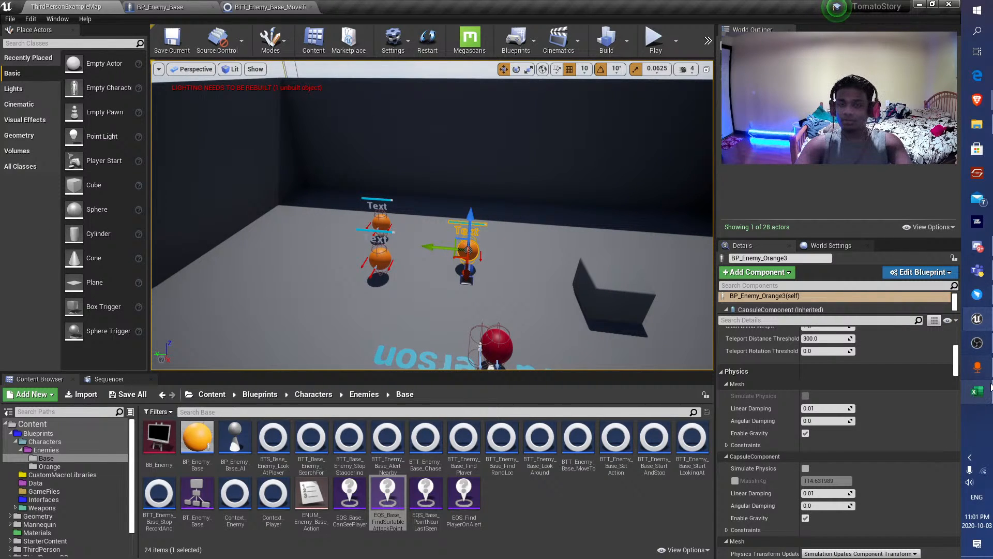
{"action": "mouse_move", "coordinate": [988, 393]}
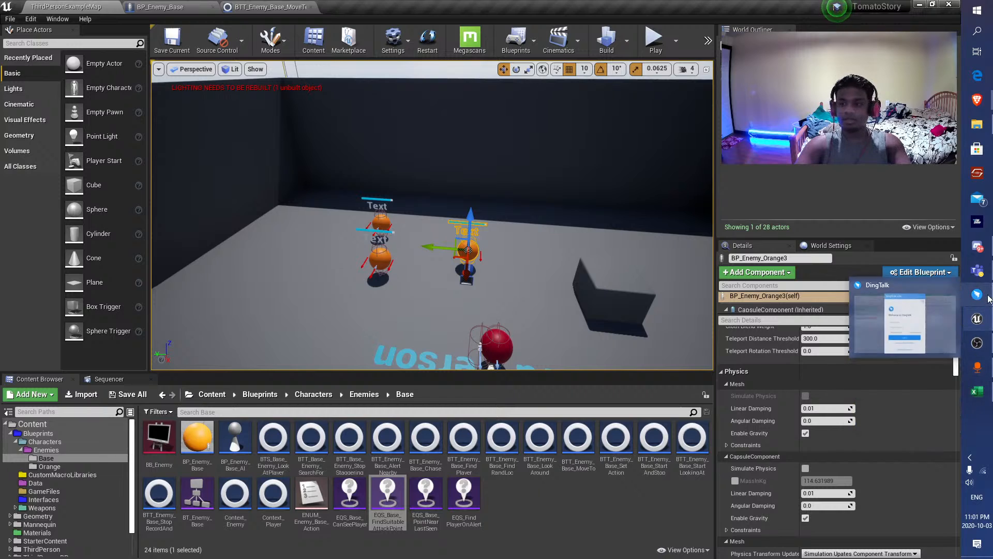